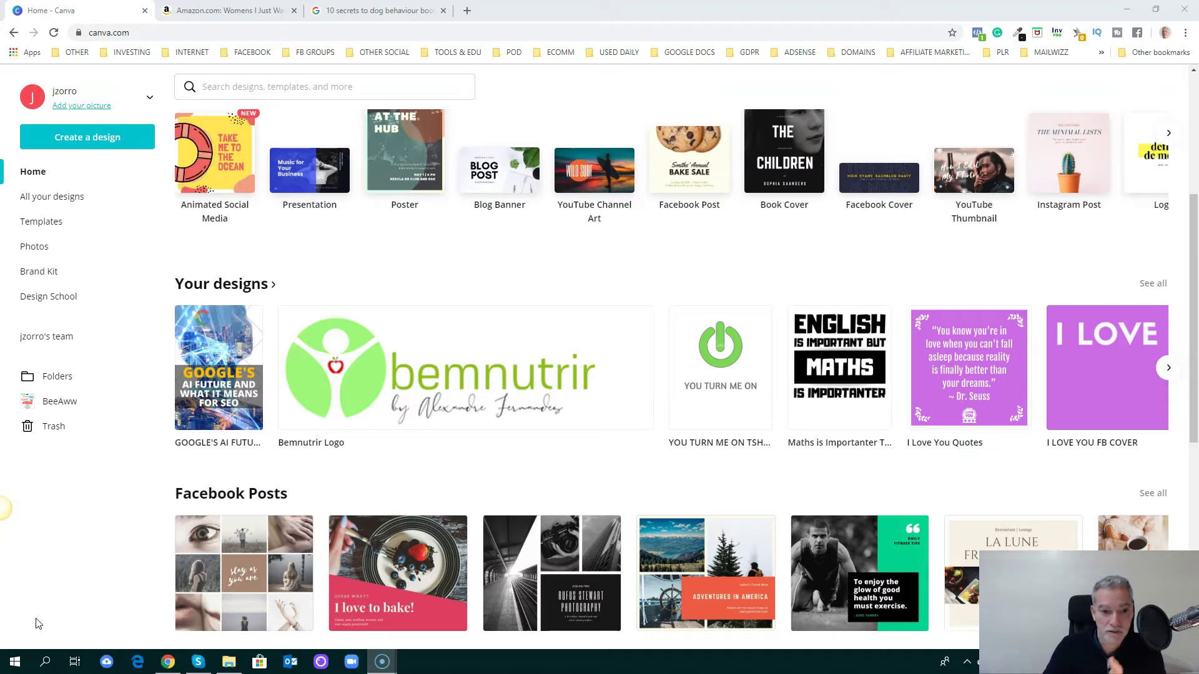
Step: Open the All your designs page from the Your designs heading on the Canva home page
click(245, 289)
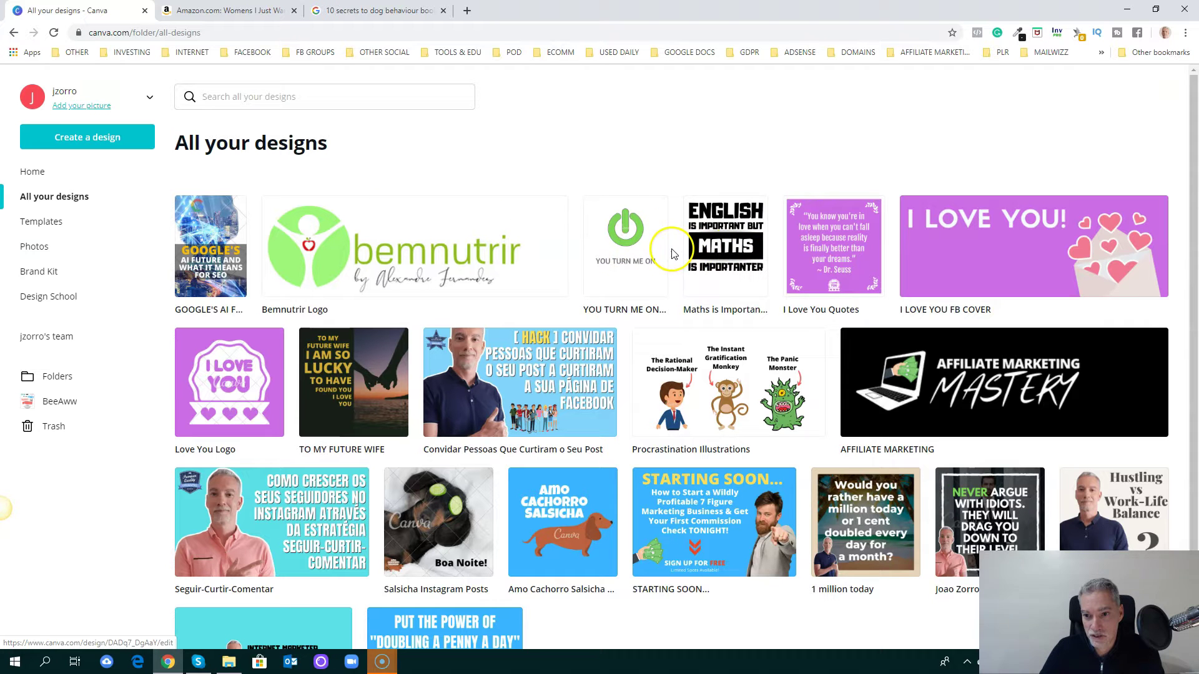
Step: Open the I Love You Quotes design, then return home and reopen all your designs
click(834, 262)
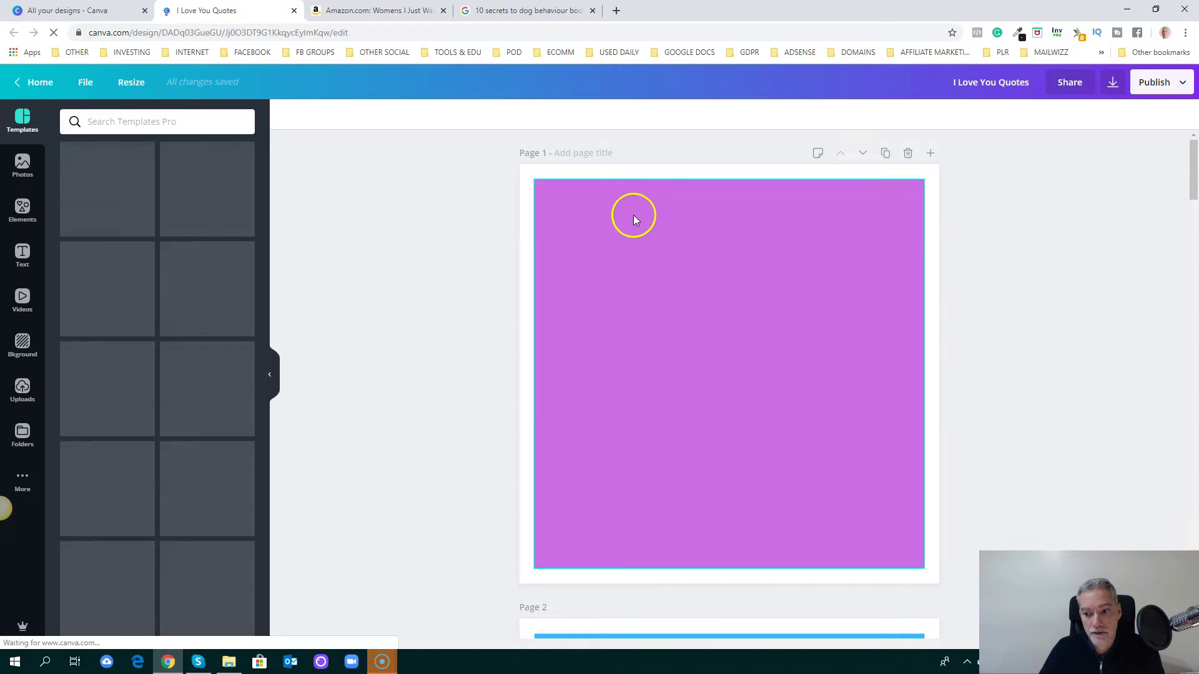
click(128, 9)
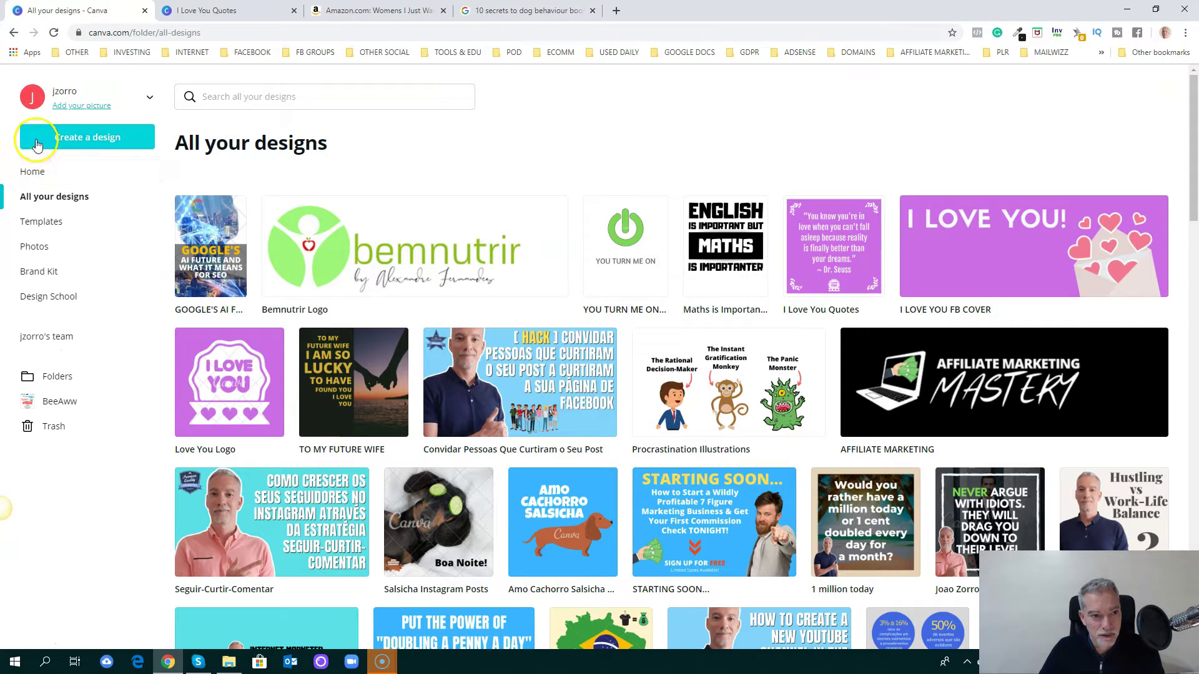
click(53, 179)
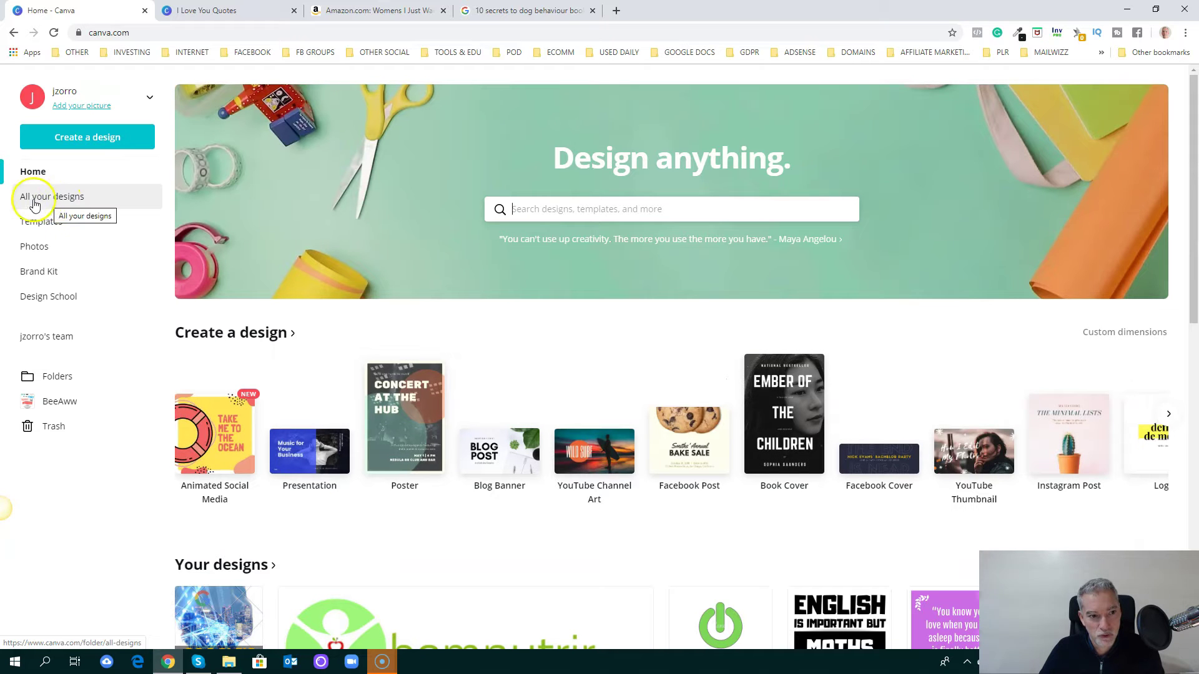
click(50, 203)
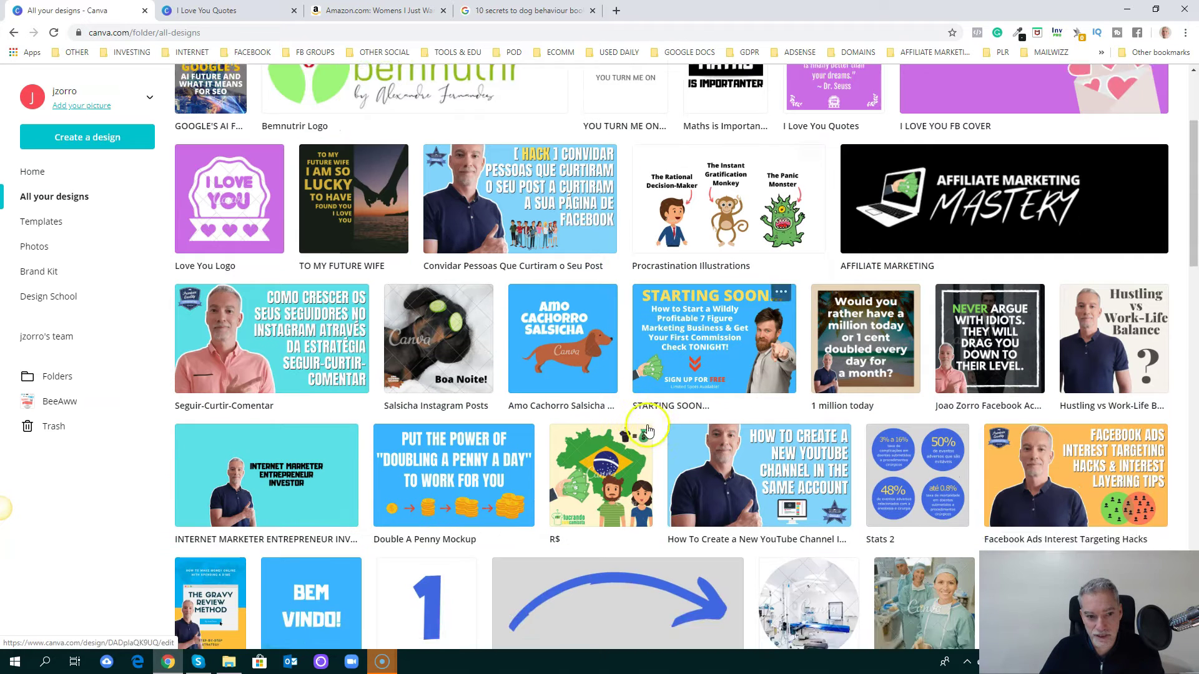
scroll(692, 458, down, 3)
Step: From the home page's Facebook Posts, start the Green Black Man fitness-tips template
click(42, 175)
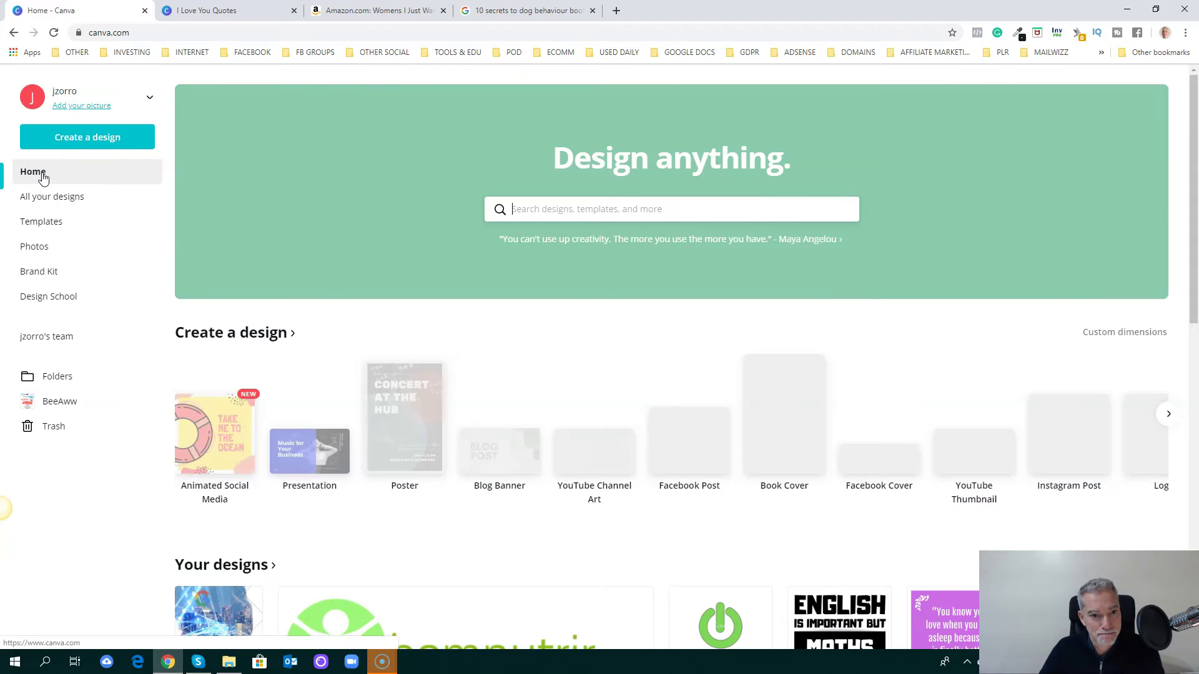
scroll(527, 278, down, 3)
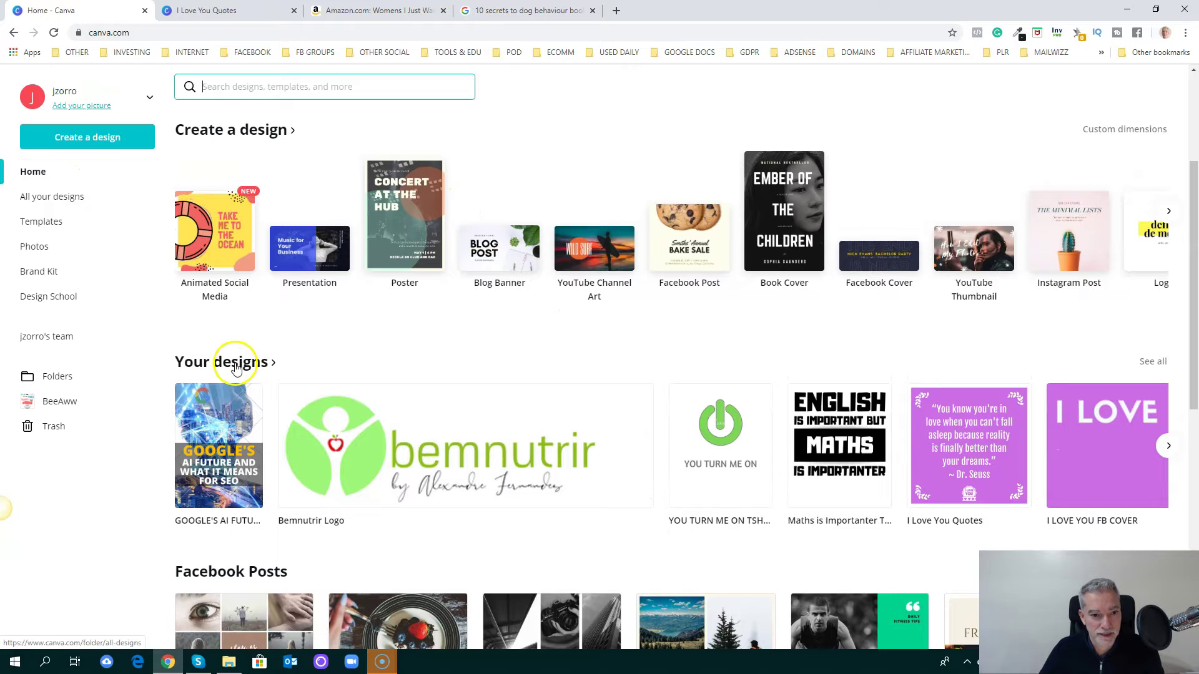
scroll(342, 344, down, 3)
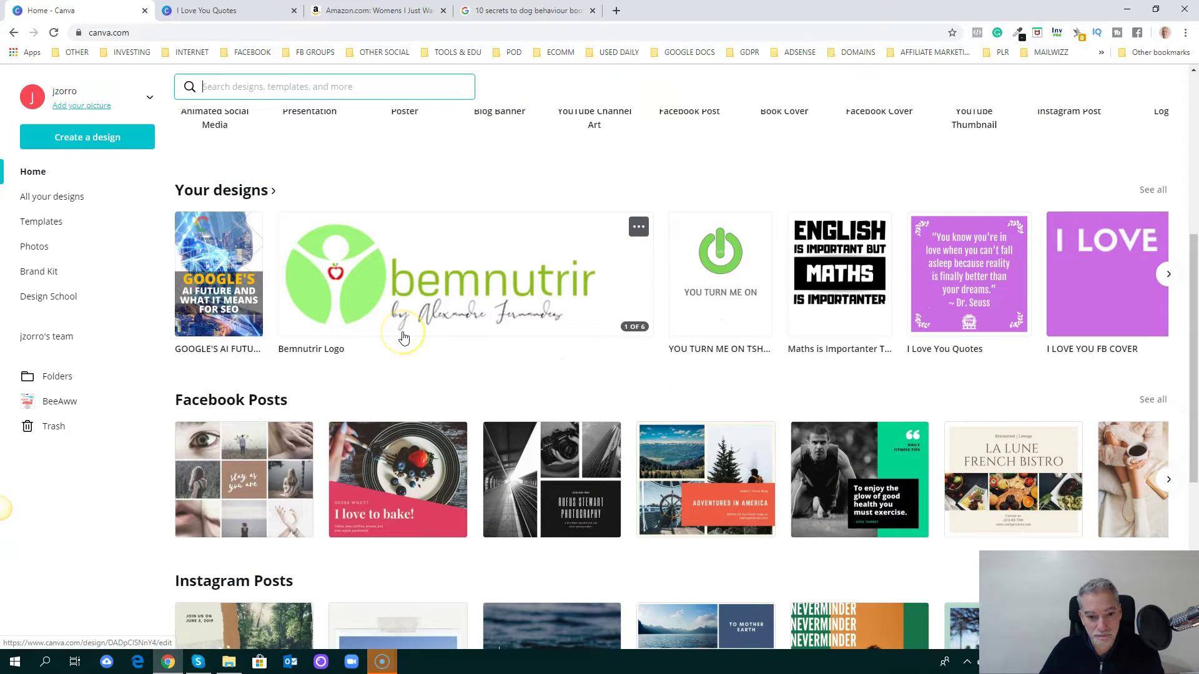
scroll(403, 337, down, 1)
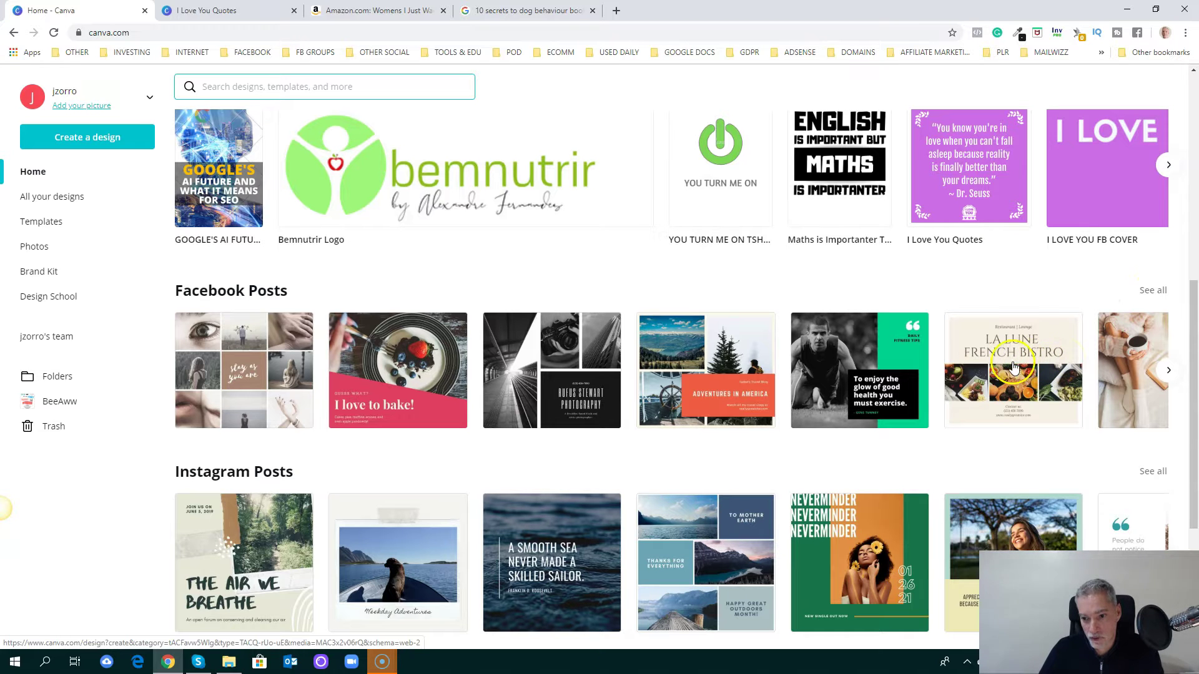
click(882, 400)
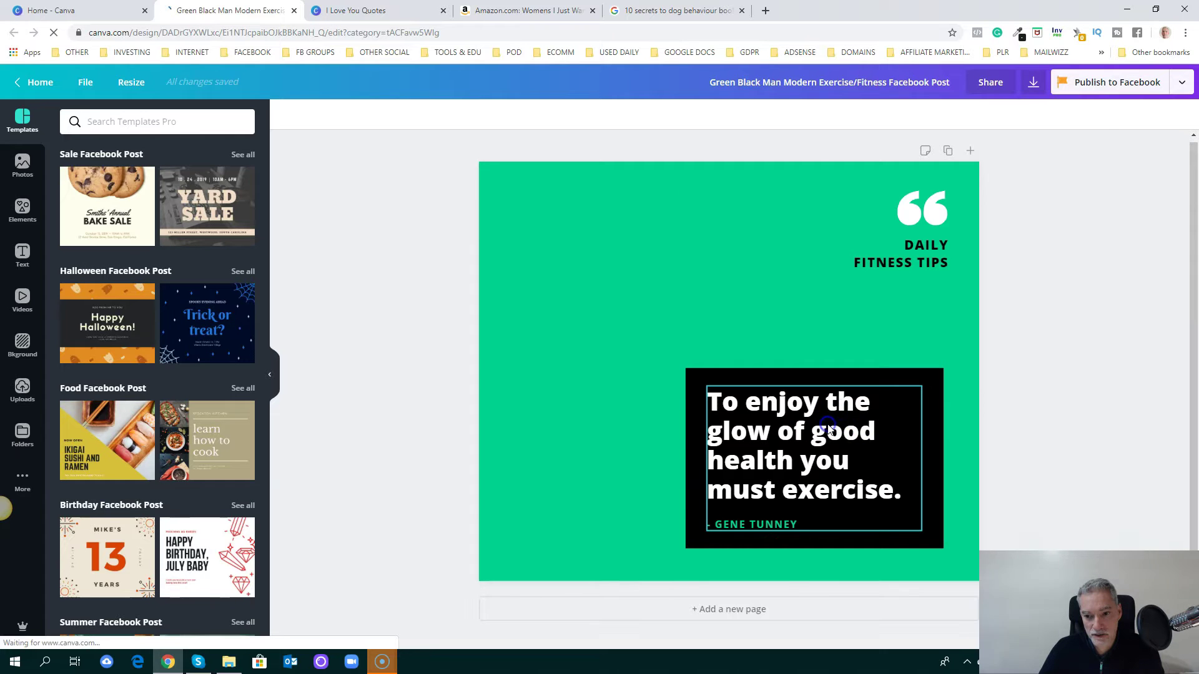
Step: Nudge the kneeling man photo in the Daily Fitness Tips post slightly left
double_click(828, 427)
click(634, 291)
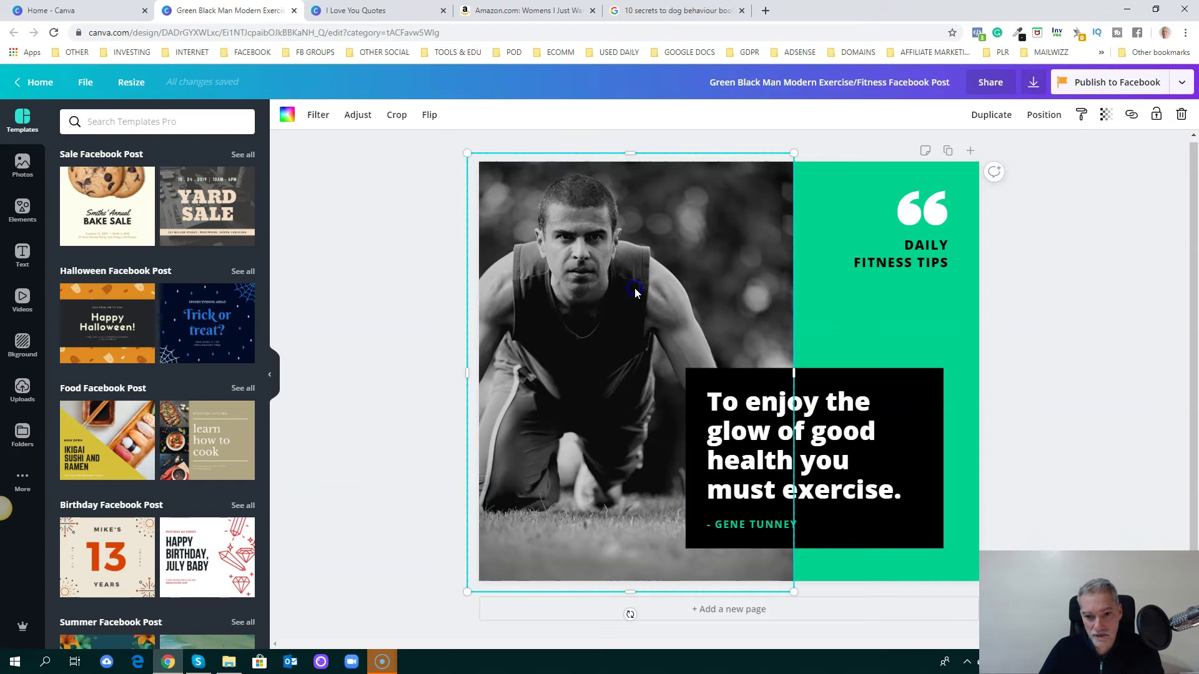
mouse_move(621, 287)
mouse_down()
mouse_move(546, 284)
mouse_move(623, 286)
mouse_up()
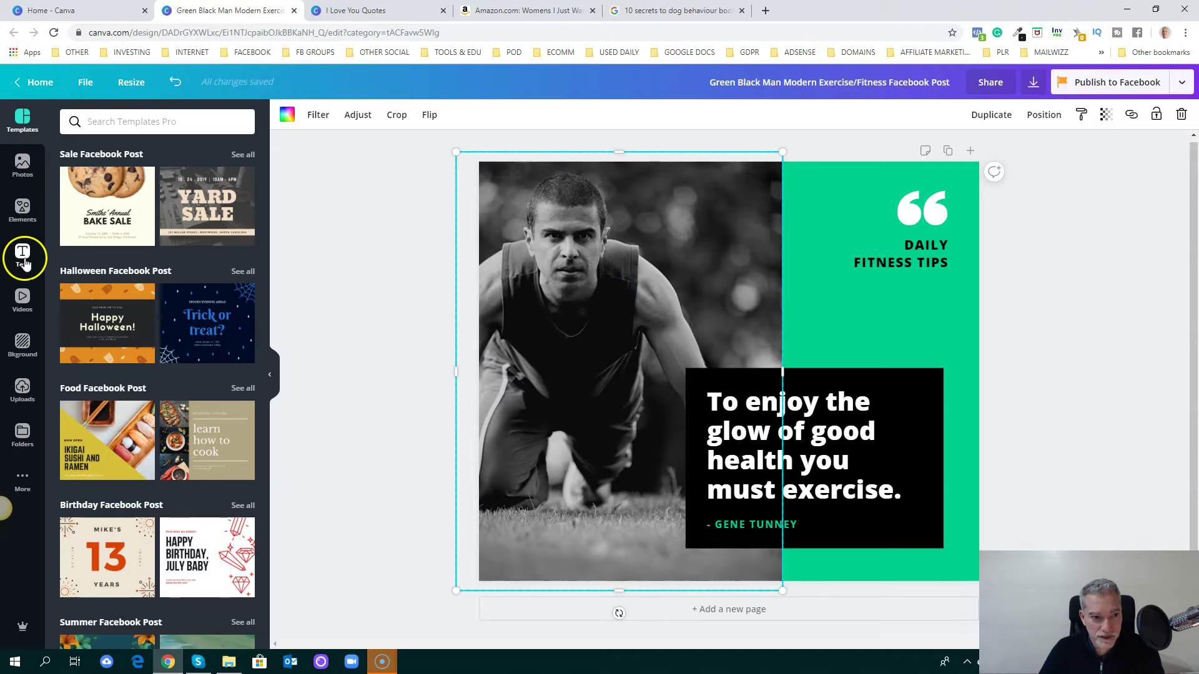
Step: Search photos for 'athlete' and swap the dark female athlete photo in for the man
click(22, 165)
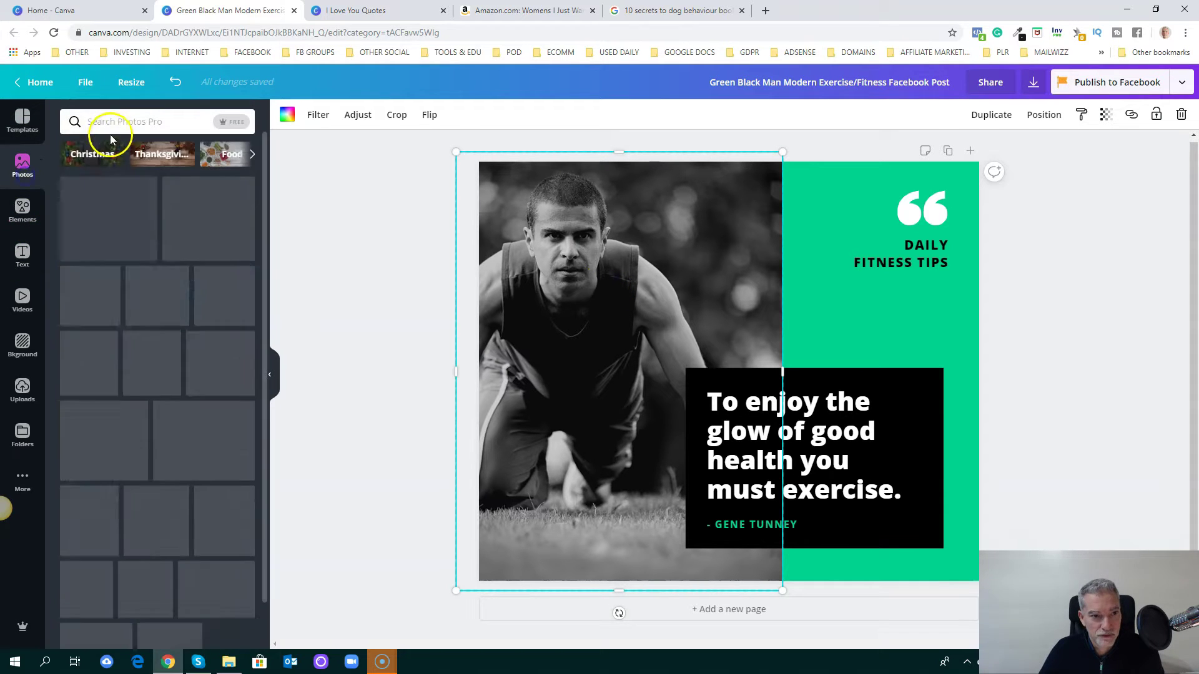
click(111, 123)
text(athl)
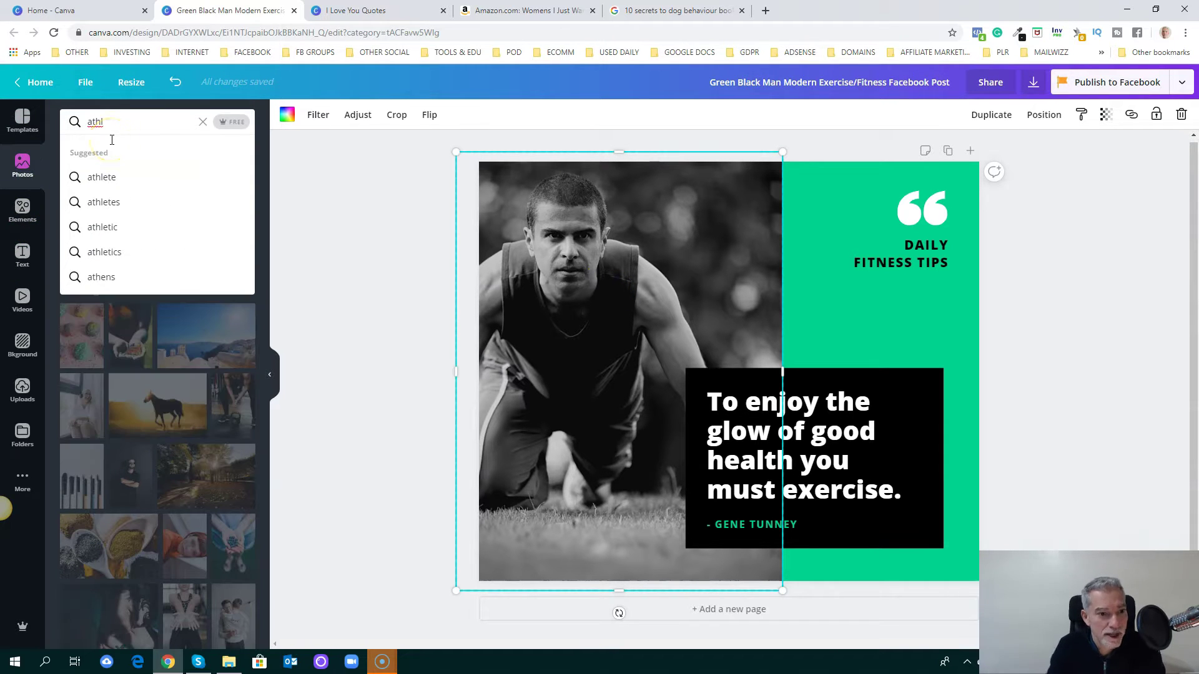
click(103, 177)
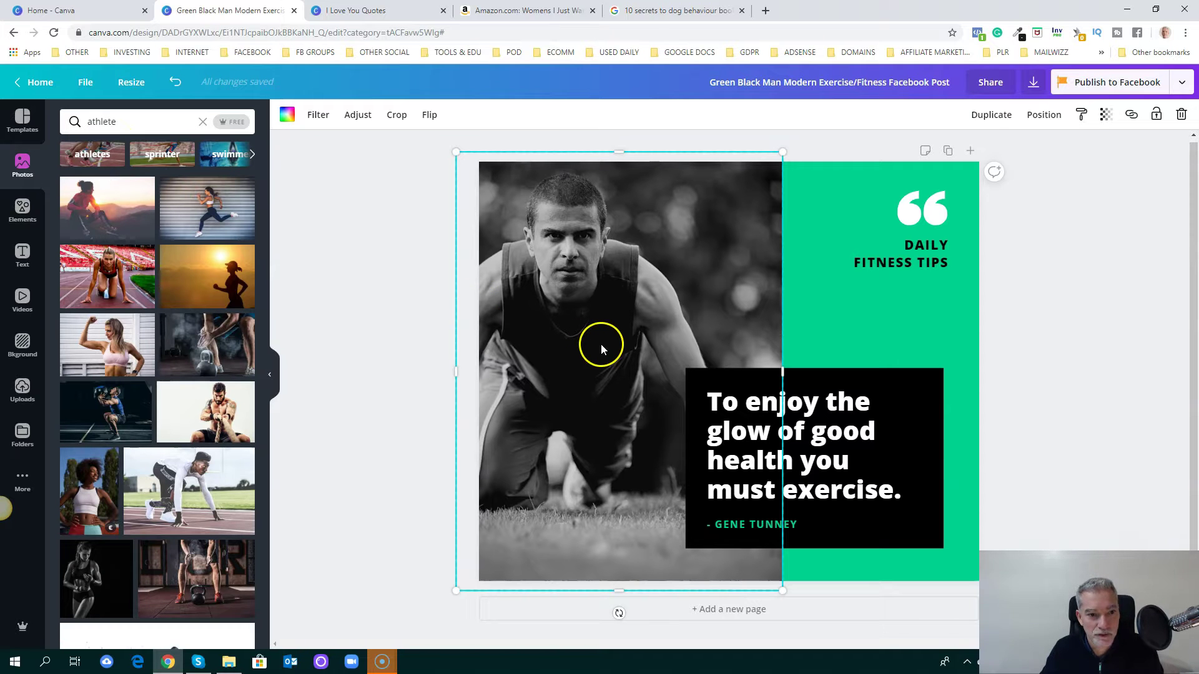
click(107, 294)
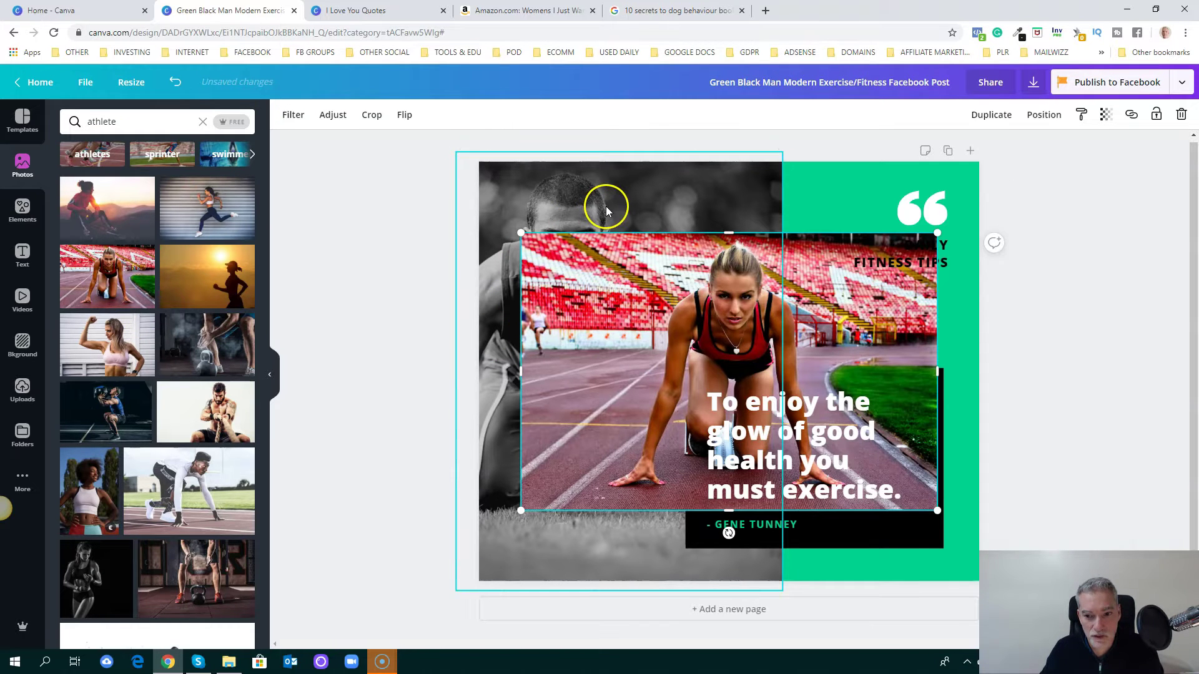
key(Delete)
scroll(215, 308, down, 2)
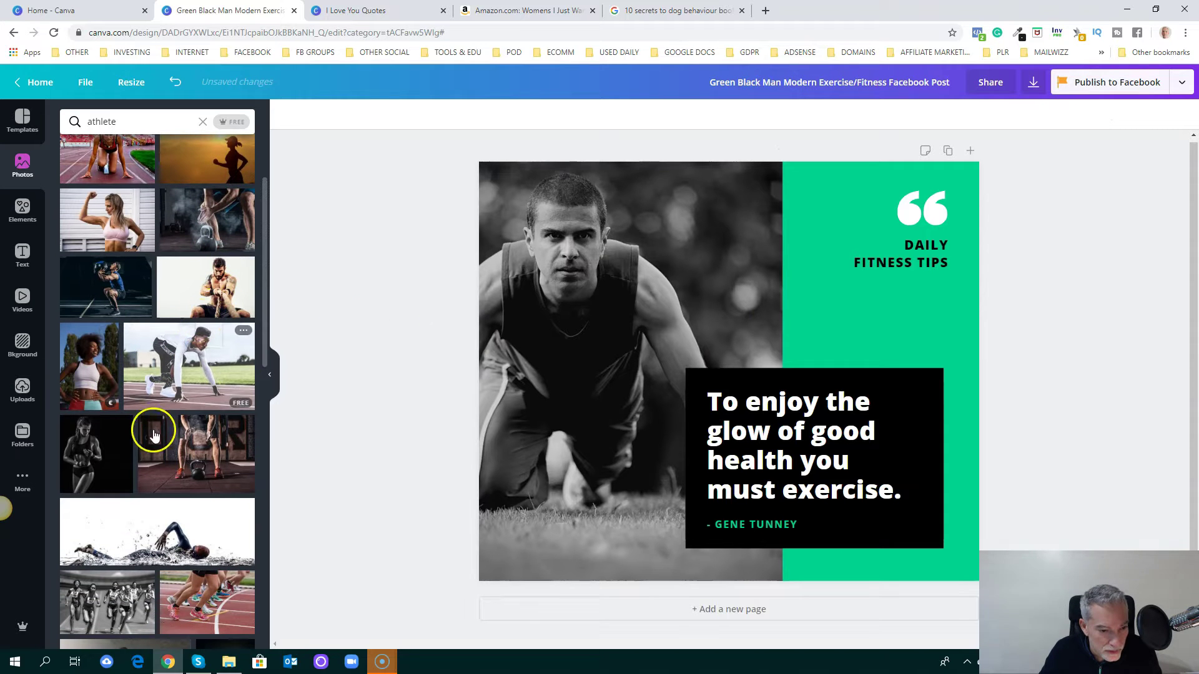
click(98, 455)
drag(722, 321, 612, 257)
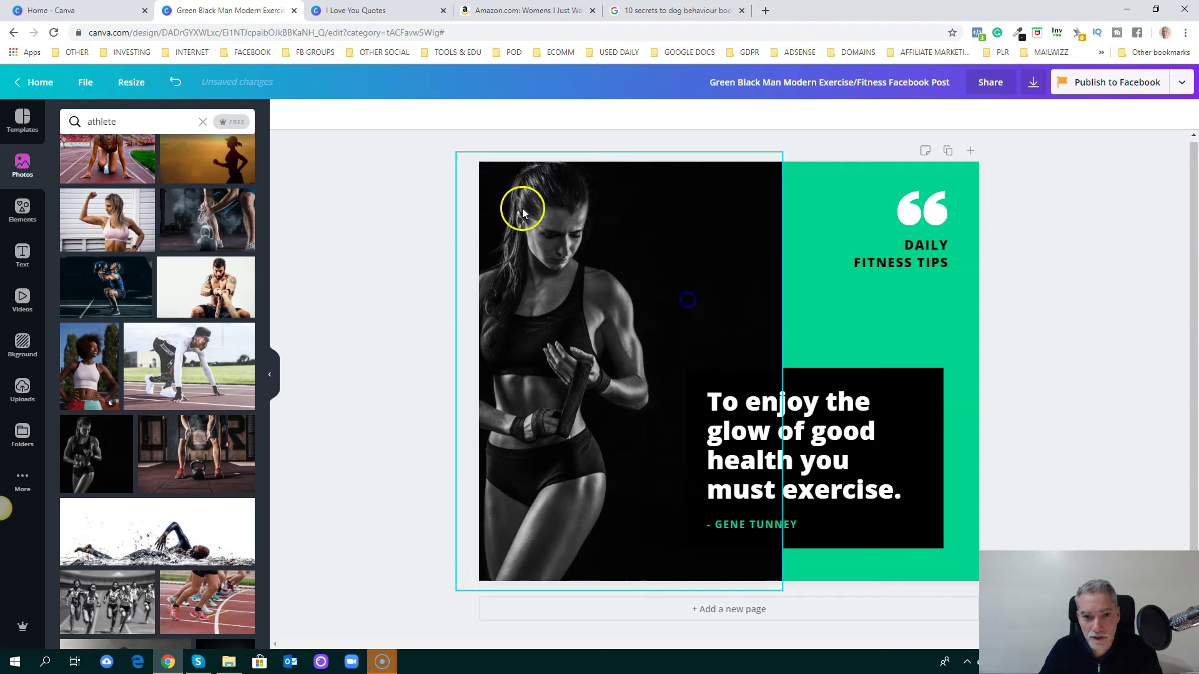
click(987, 376)
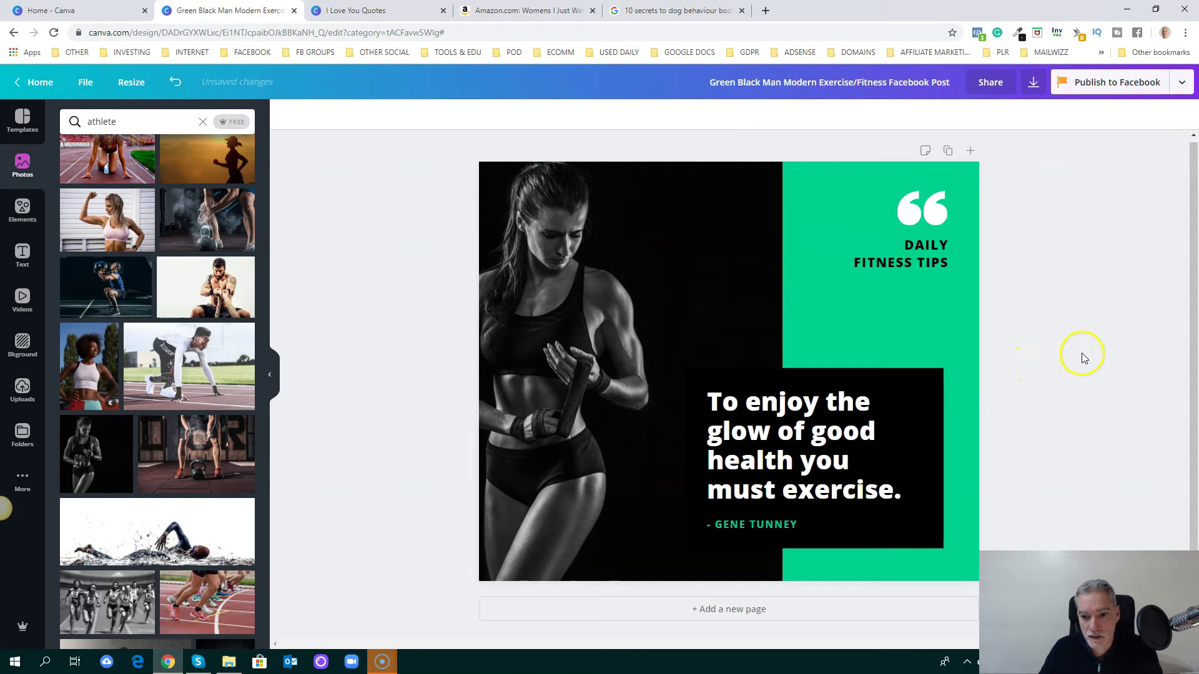
Step: Select the quote text group and click into it, then deselect it
click(796, 456)
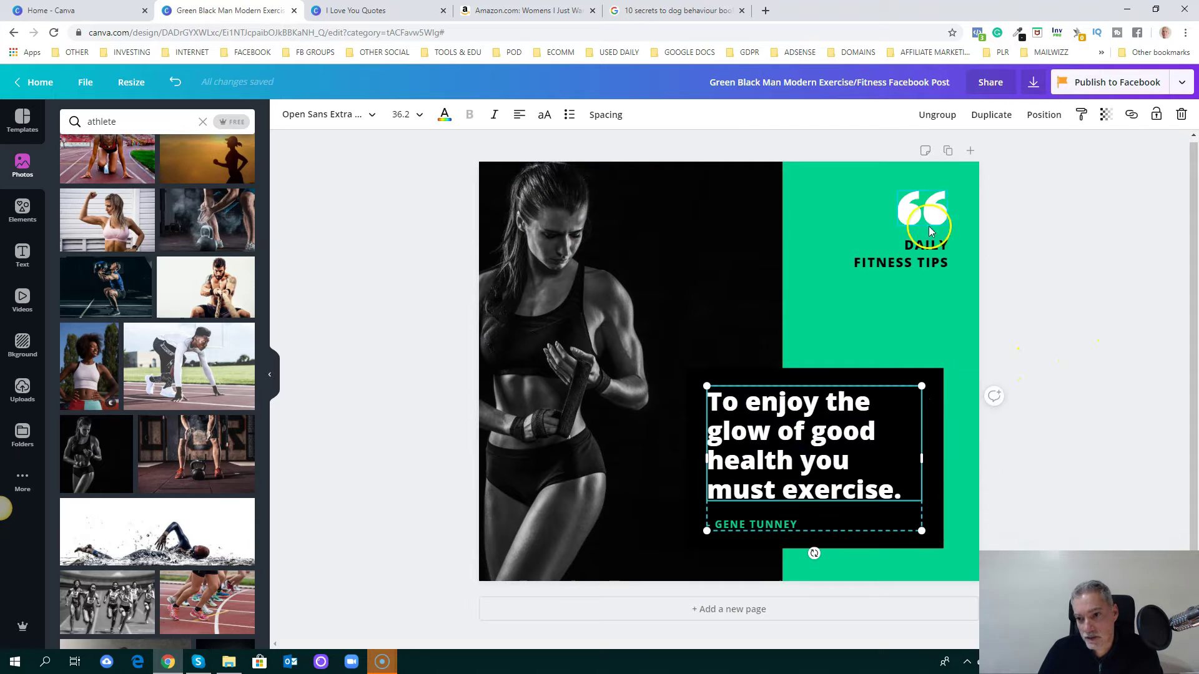
double_click(806, 490)
click(790, 456)
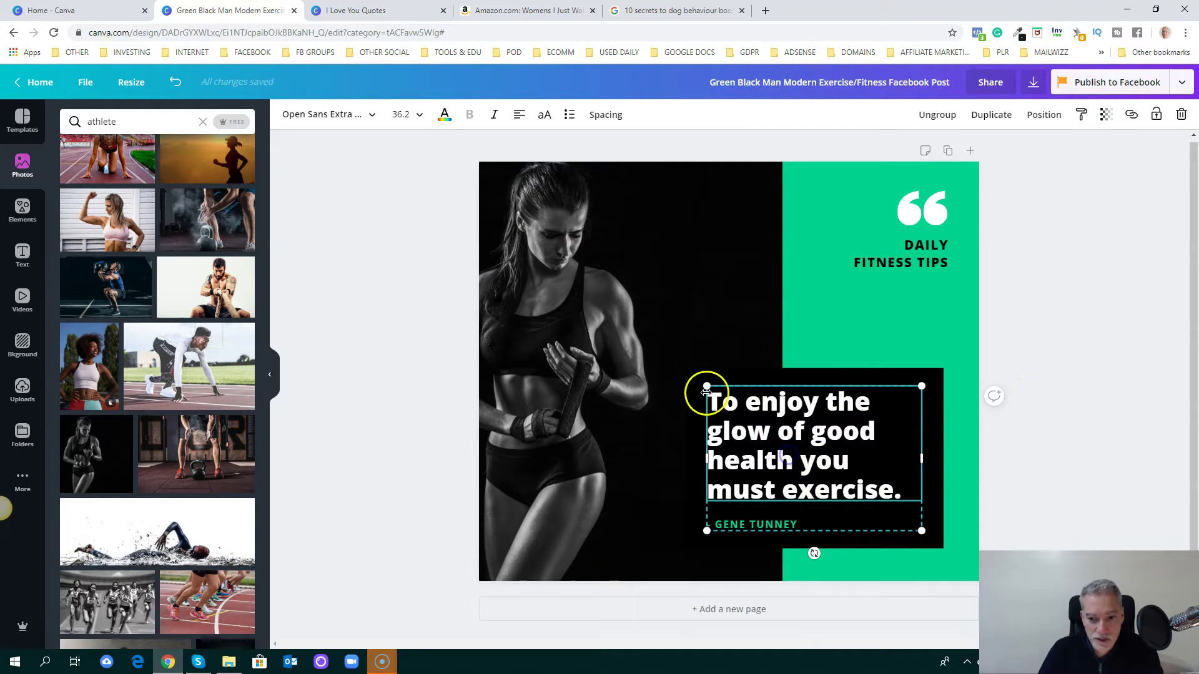
click(1135, 365)
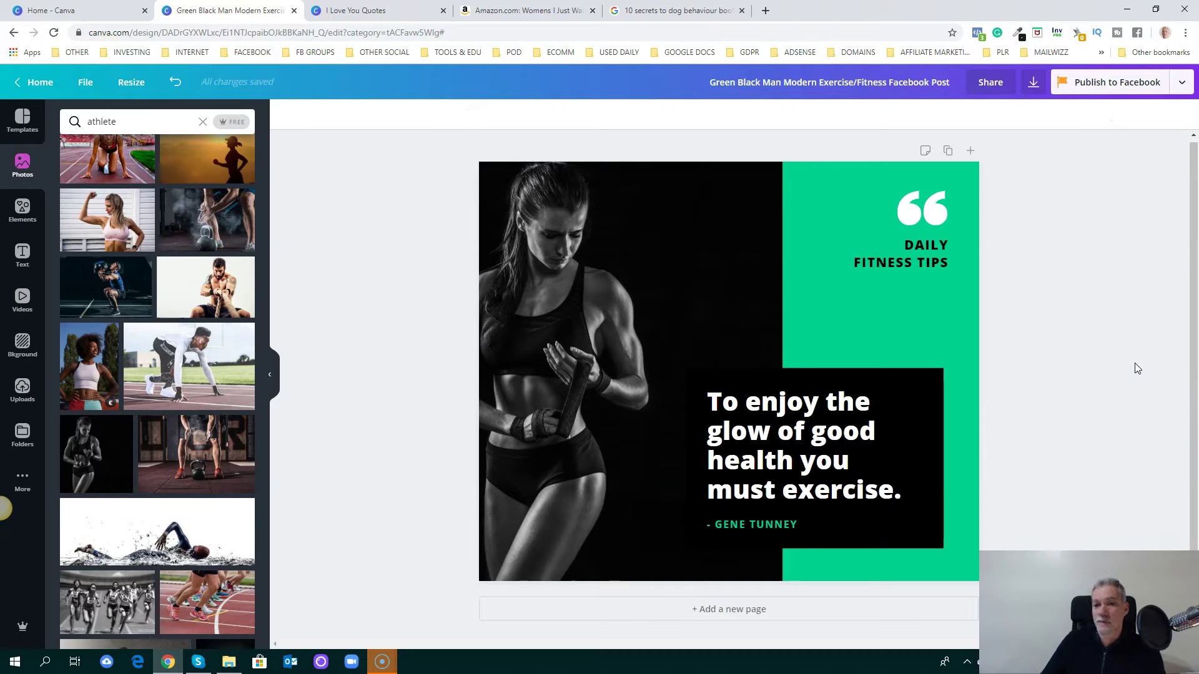
Step: Recrop the woman photo so she sits further right in its frame
double_click(666, 330)
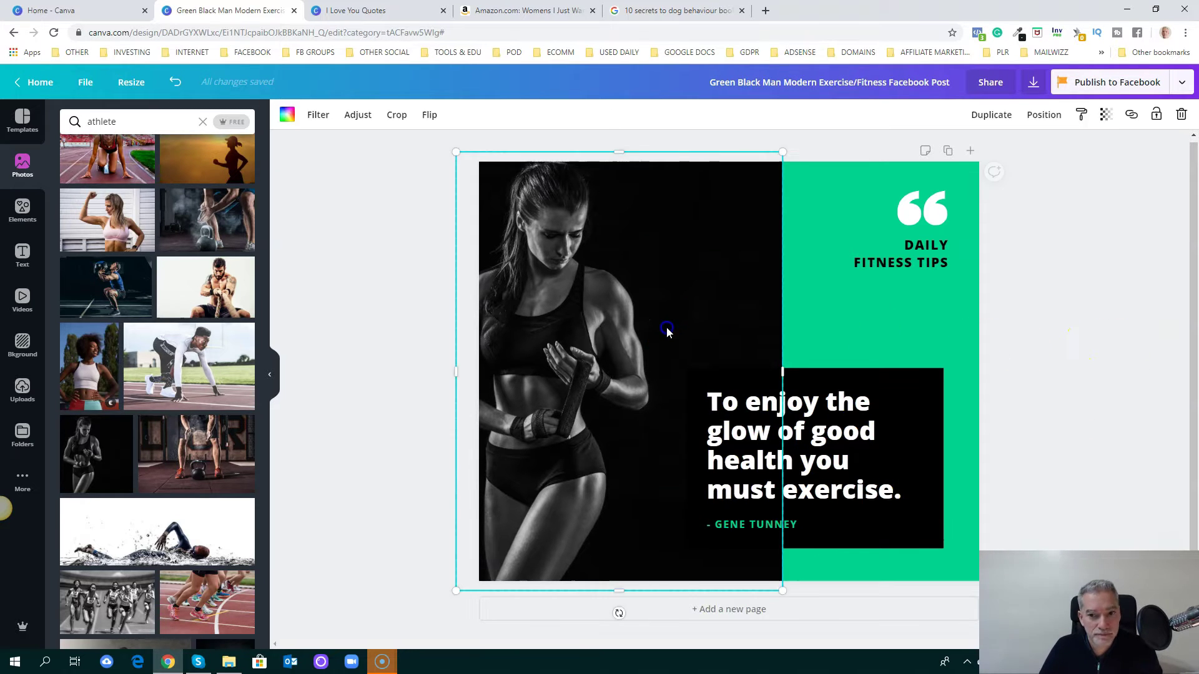
drag(645, 328, 690, 321)
click(1113, 354)
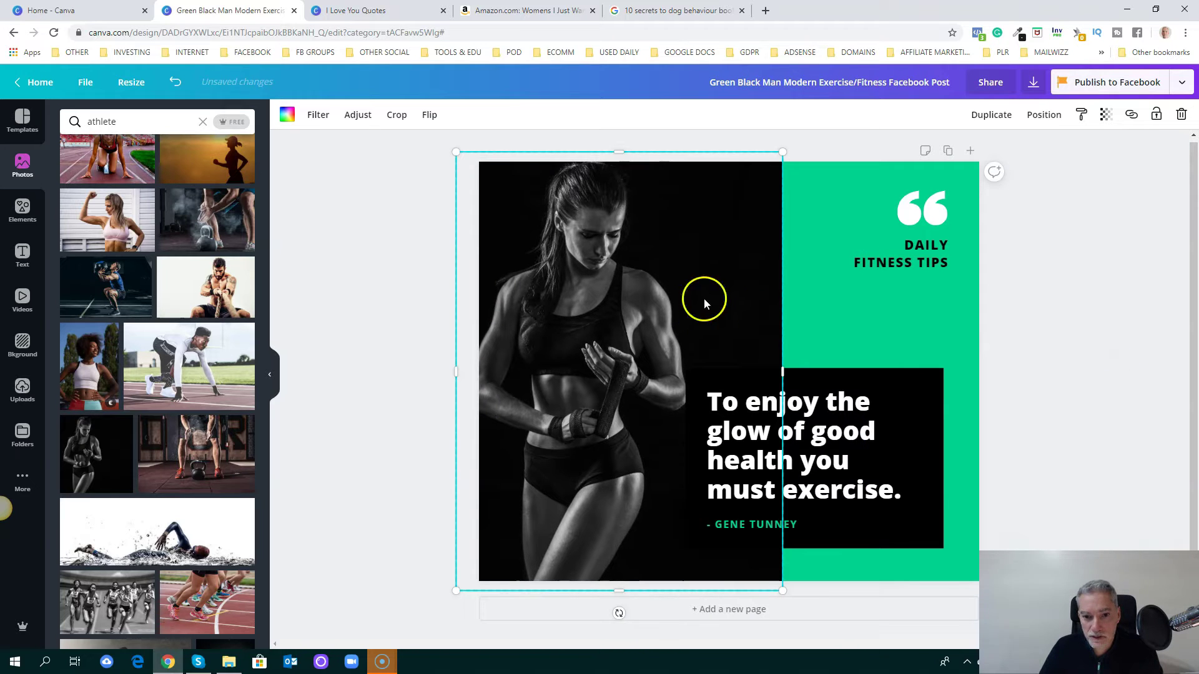
click(1082, 360)
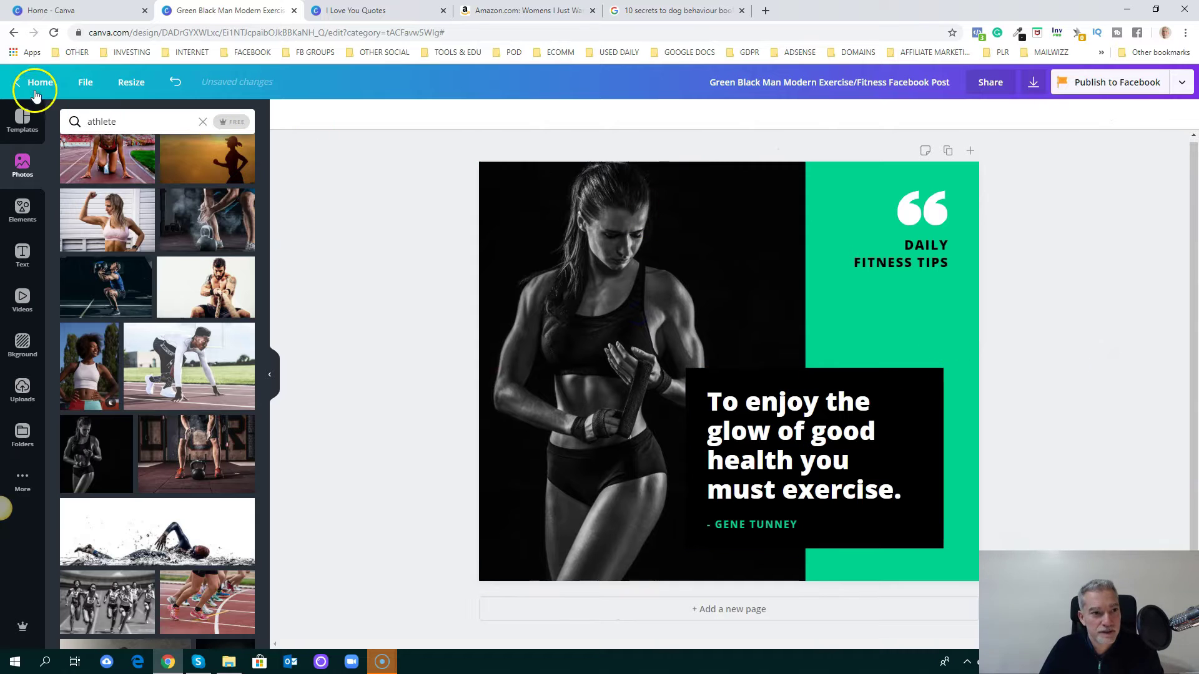
Step: Return to the Canva home page and browse the template gallery
click(115, 14)
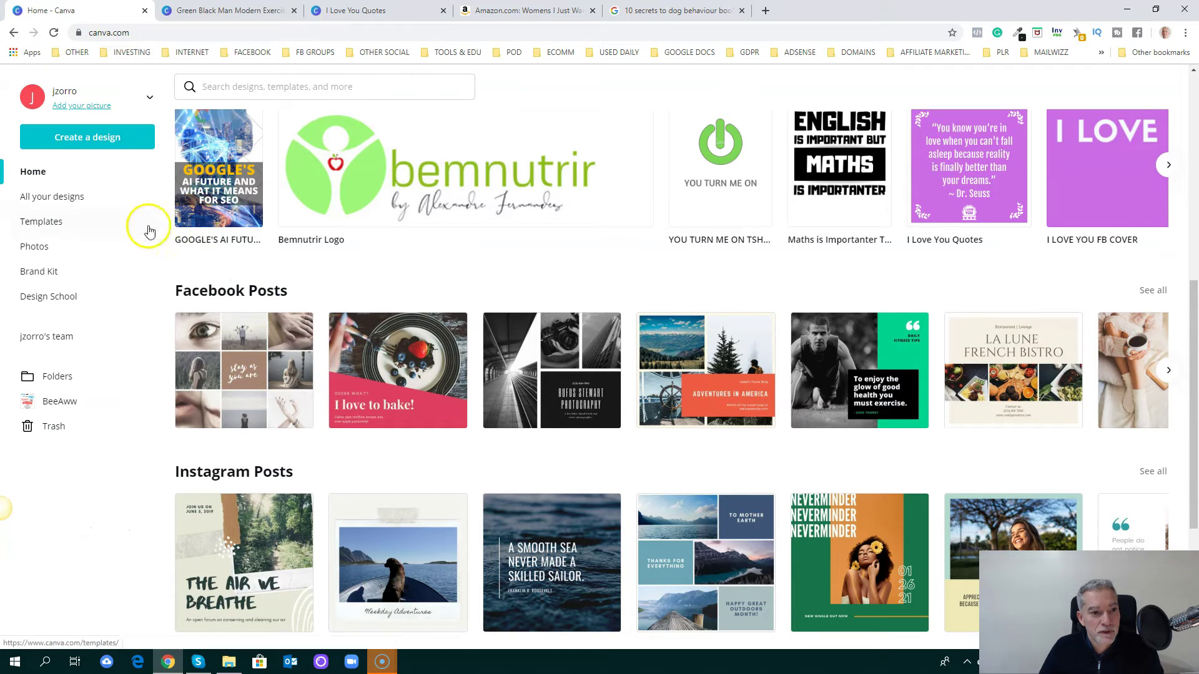
click(42, 233)
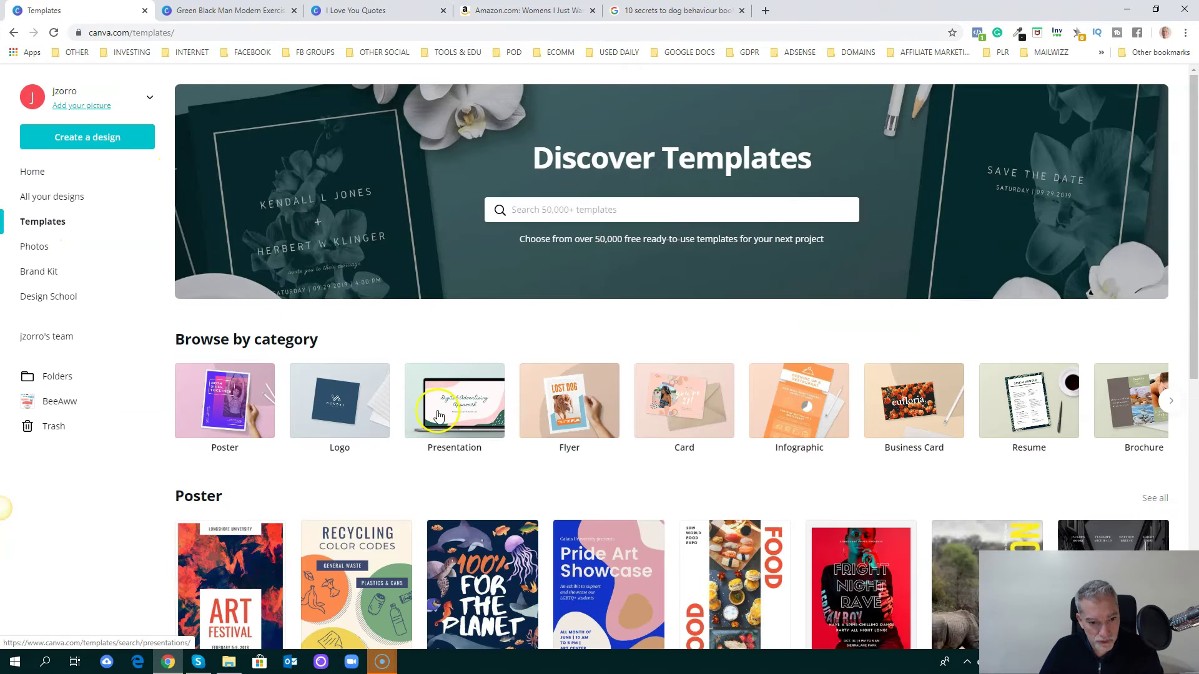
scroll(439, 415, down, 6)
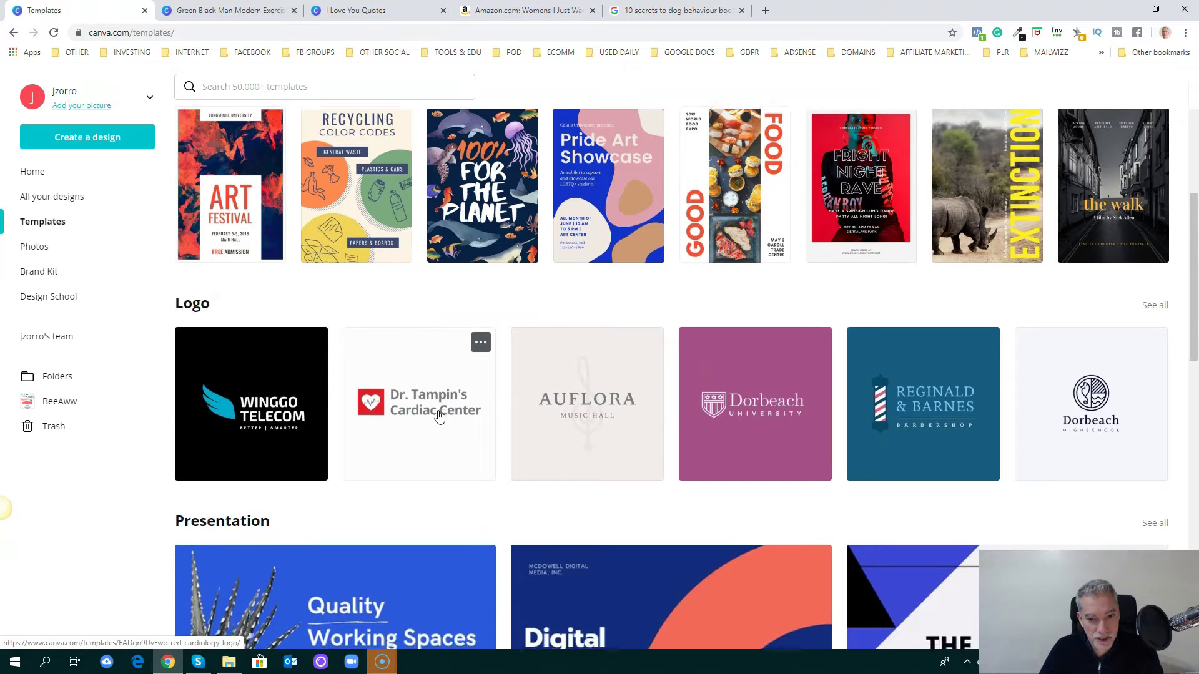
scroll(439, 415, up, 4)
scroll(436, 406, down, 1)
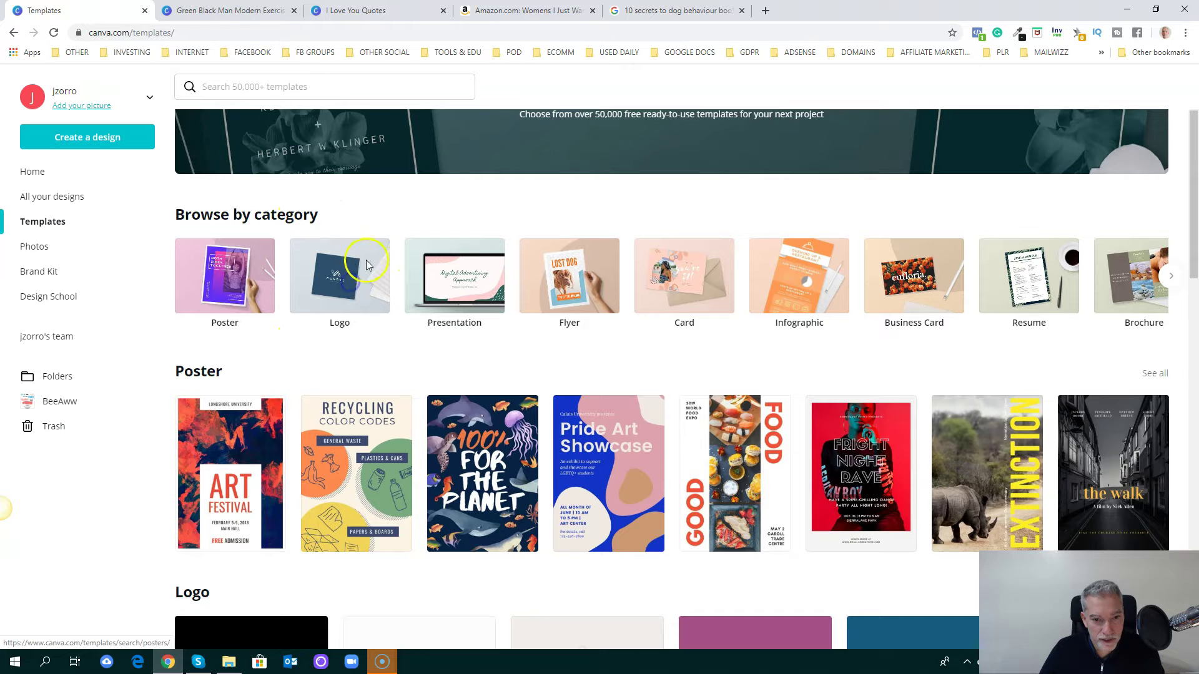
Step: Scroll through the logo templates, then go to the Discover photos library
click(314, 322)
scroll(605, 468, down, 1)
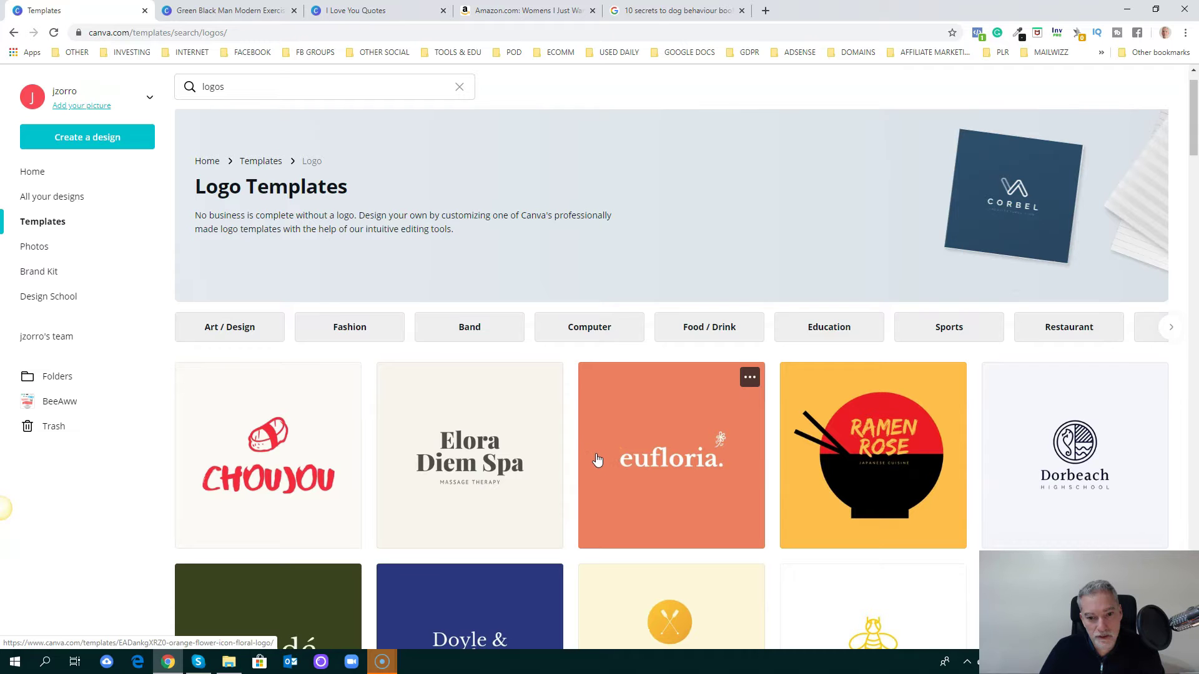
scroll(597, 460, down, 10)
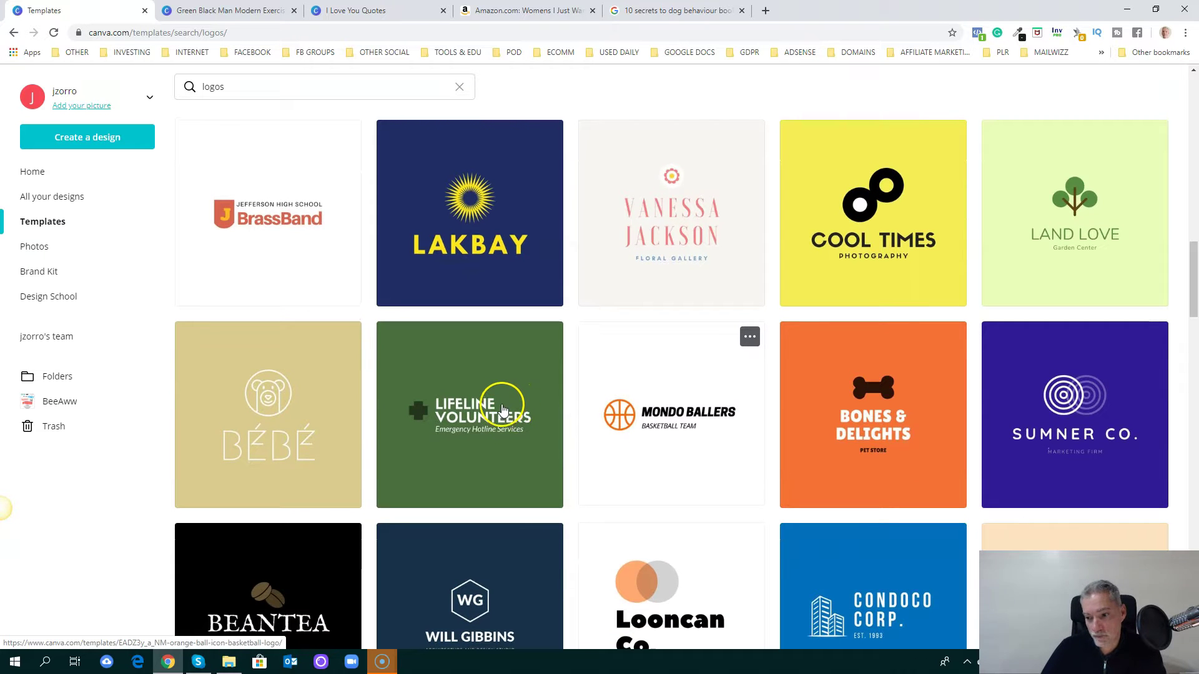
scroll(477, 443, up, 3)
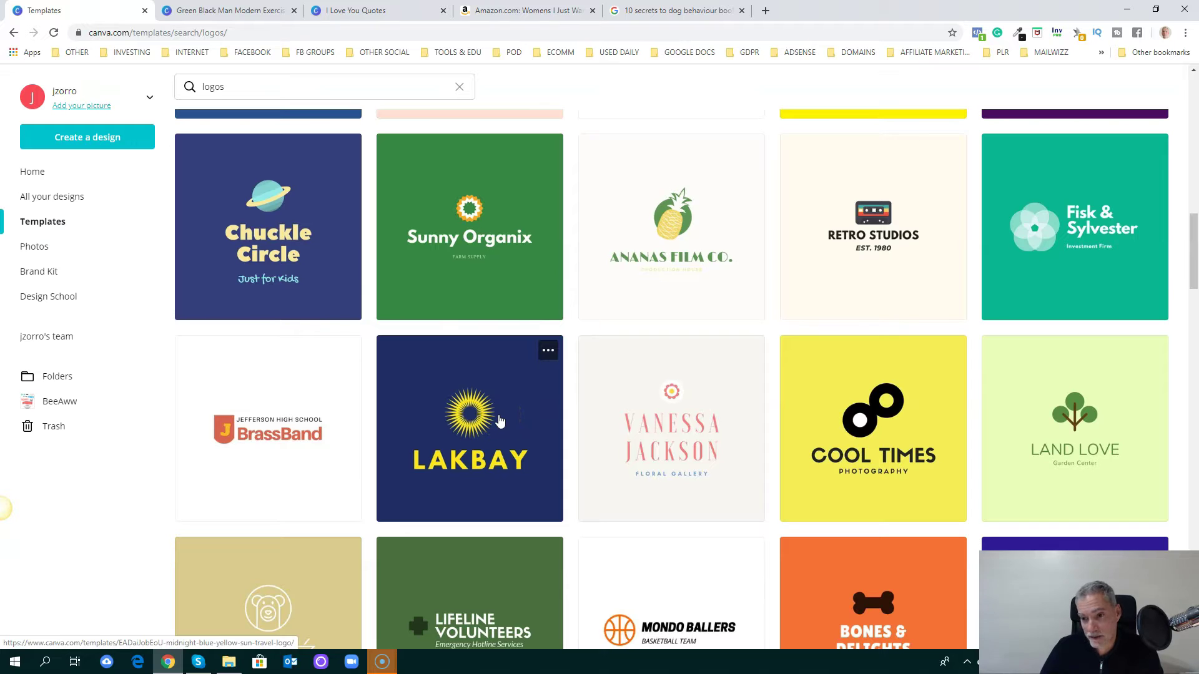
click(44, 250)
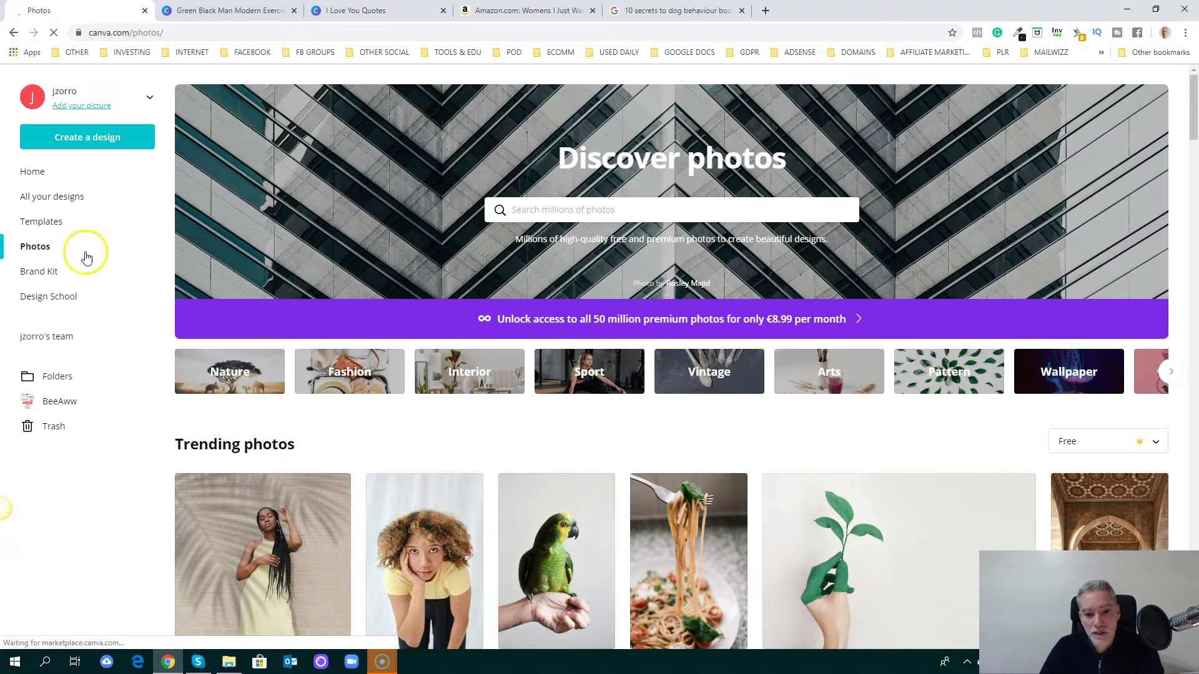
Step: Scroll through the trending stock photos and check the Free filter options
click(560, 446)
scroll(560, 446, down, 3)
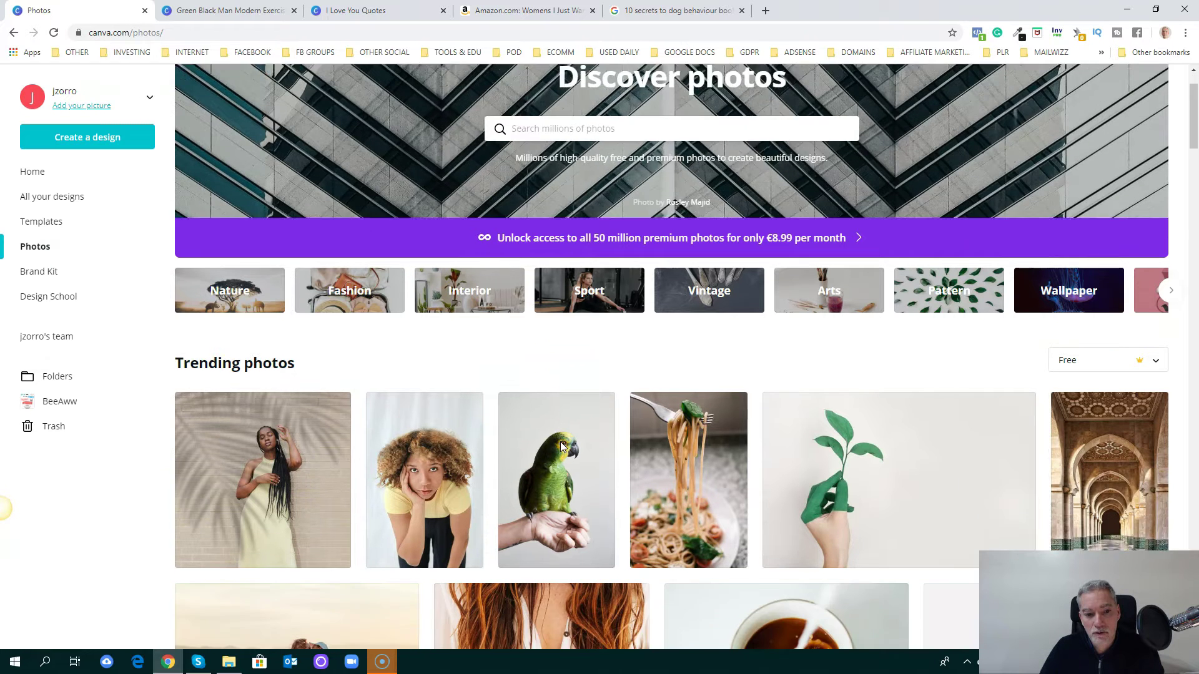
scroll(560, 446, up, 1)
scroll(559, 446, down, 4)
click(582, 322)
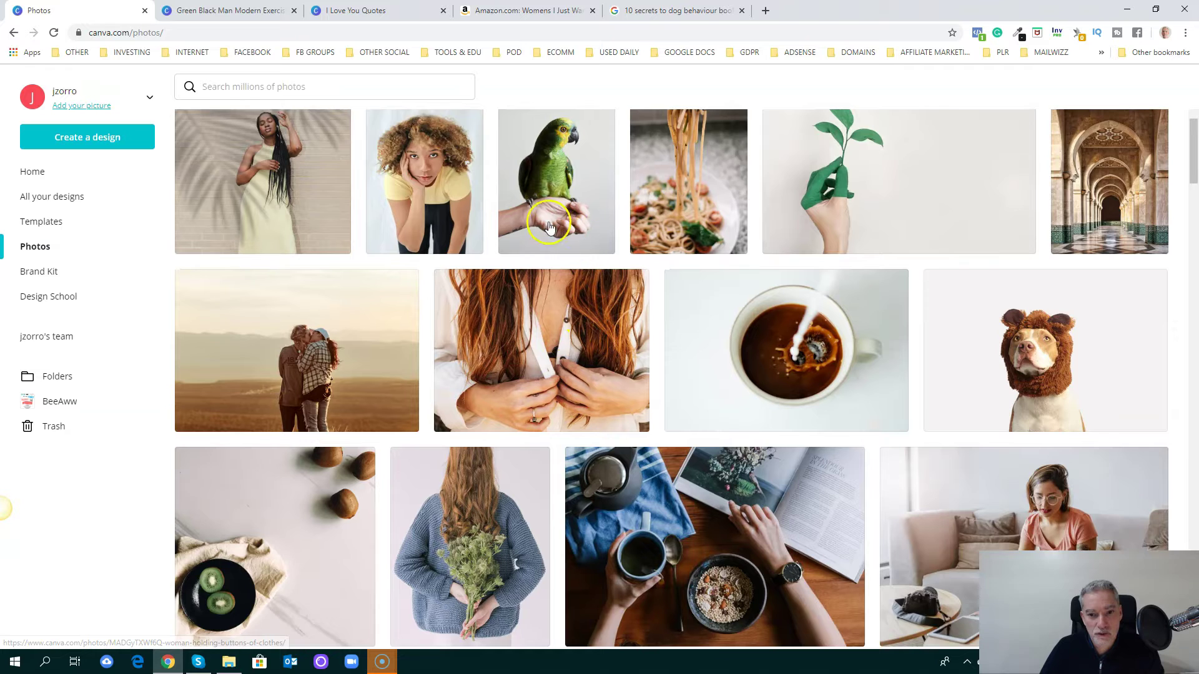
scroll(563, 226, down, 1)
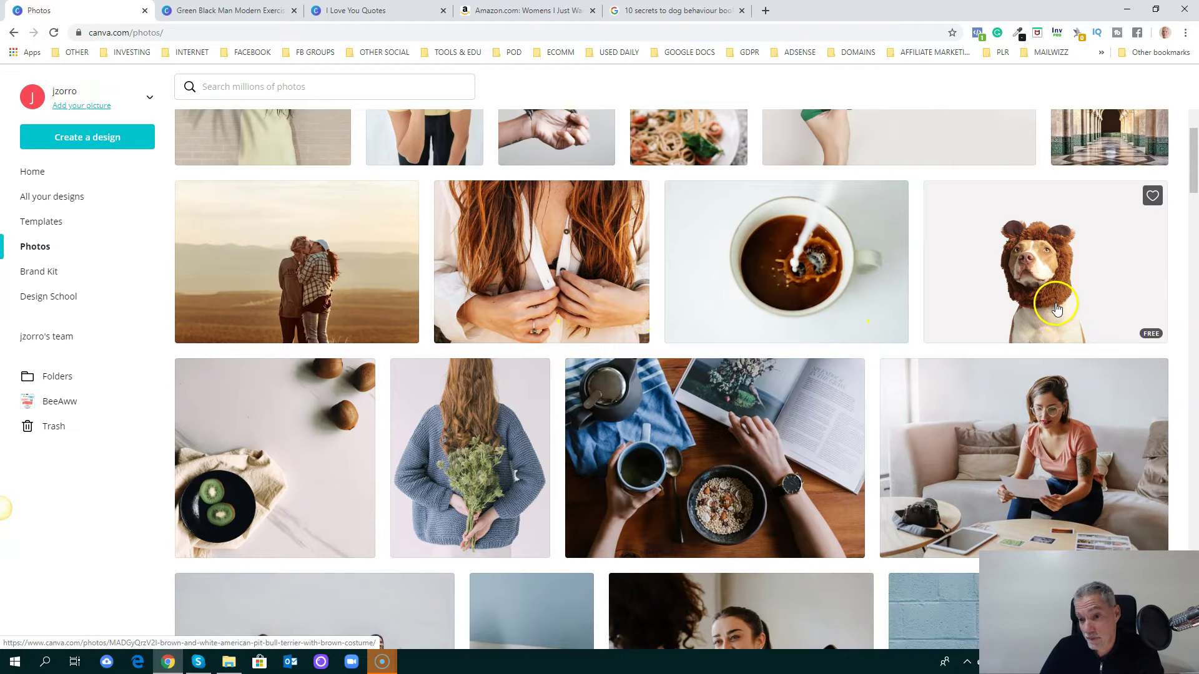
scroll(1054, 310, up, 5)
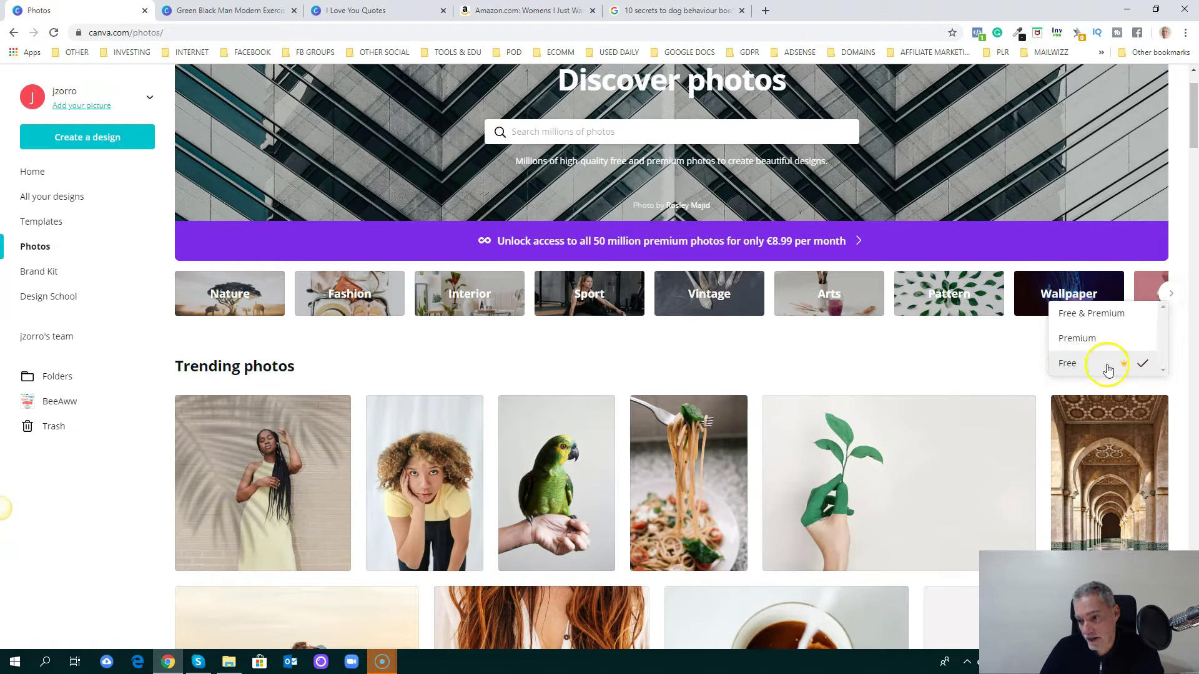
Step: Close the free/premium filter, browse more photos, then go to Brand Kit
click(983, 379)
scroll(974, 378, down, 5)
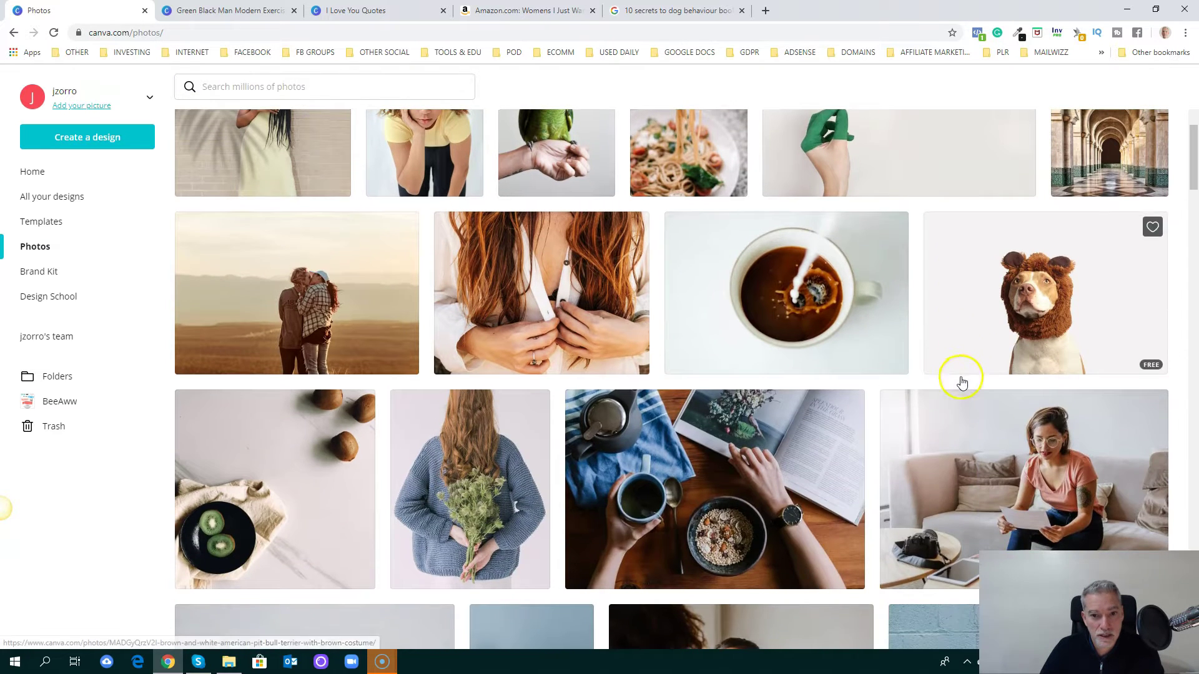
scroll(924, 375, up, 3)
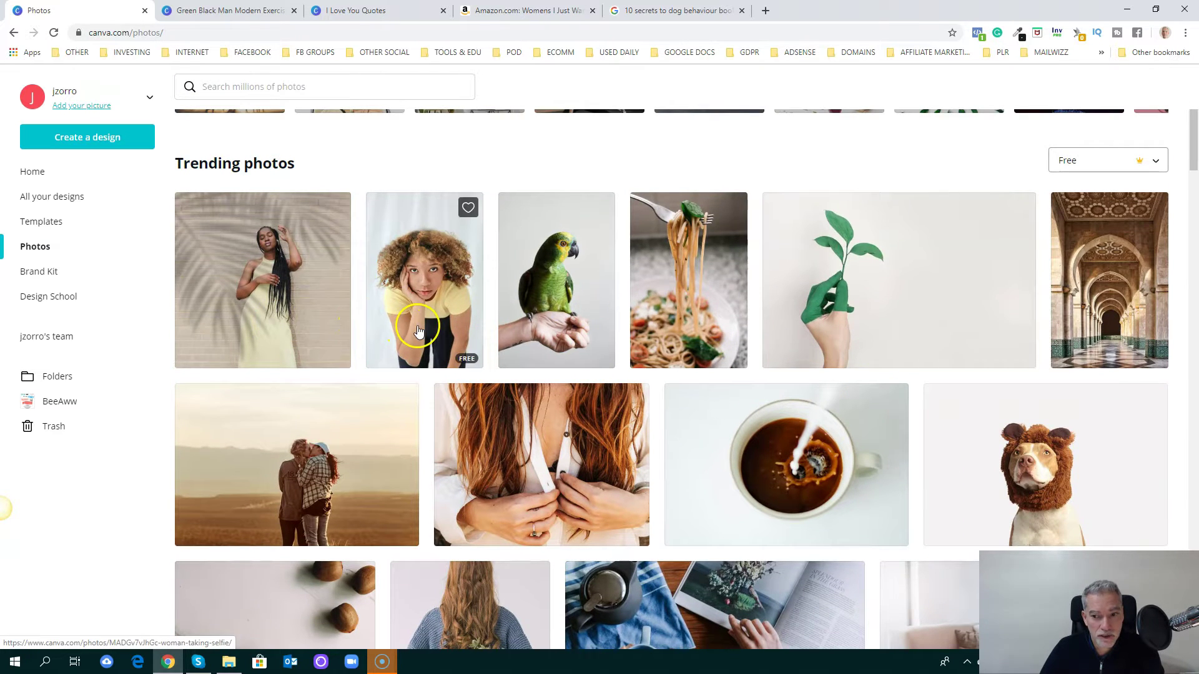
scroll(418, 331, down, 8)
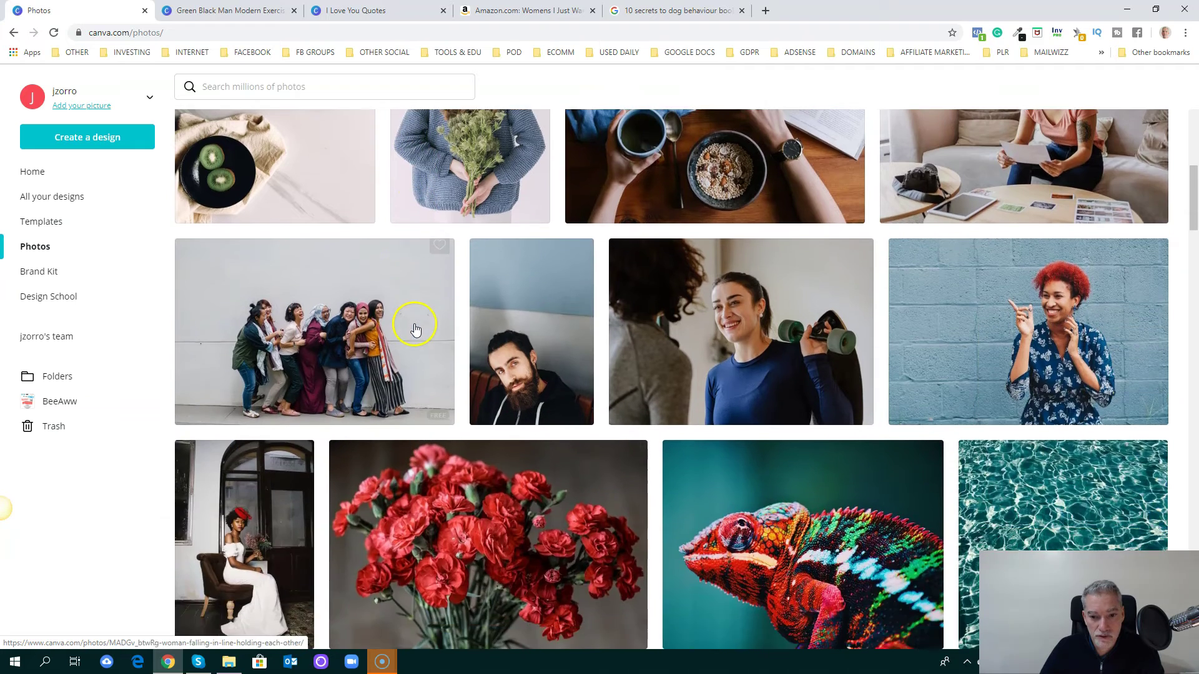
scroll(412, 326, down, 7)
scroll(465, 337, up, 6)
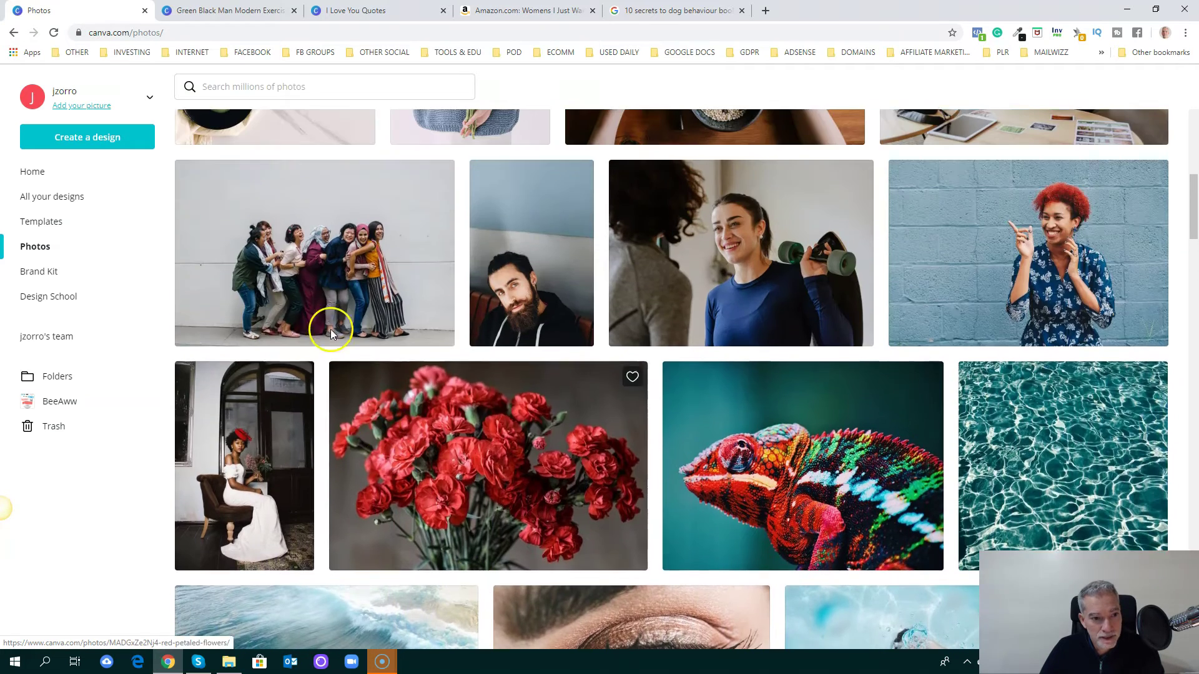
click(36, 273)
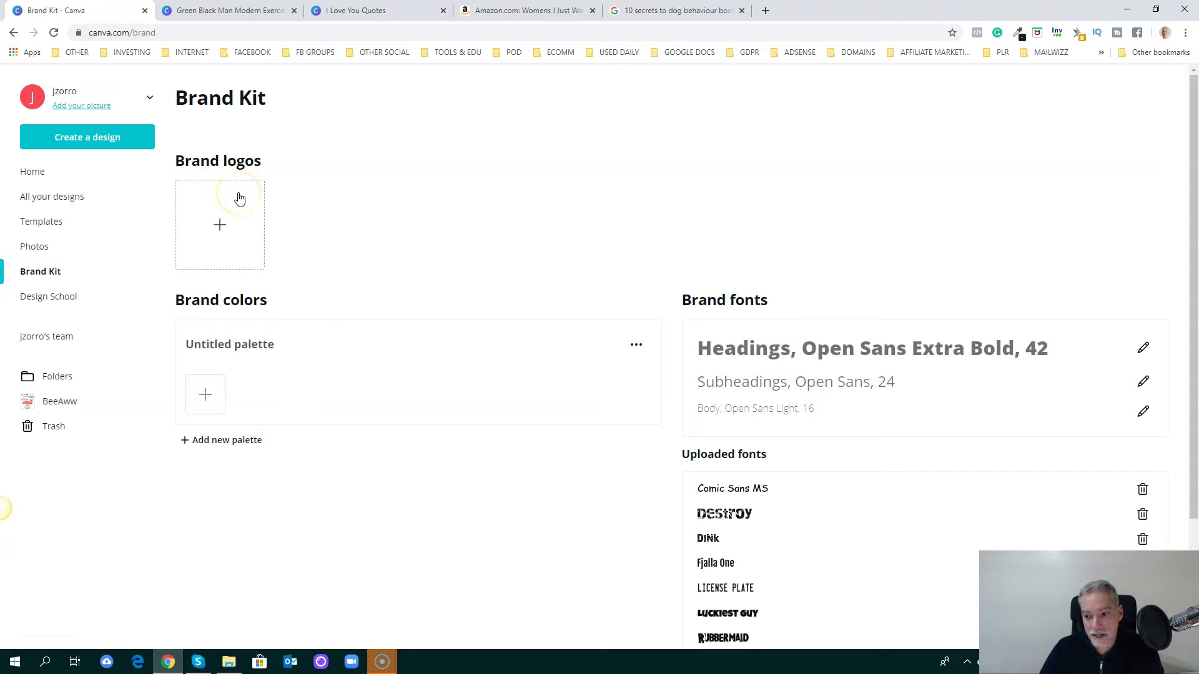
Step: Start uploading a custom font under Uploaded fonts, then open Design School in a new tab
scroll(909, 267, down, 3)
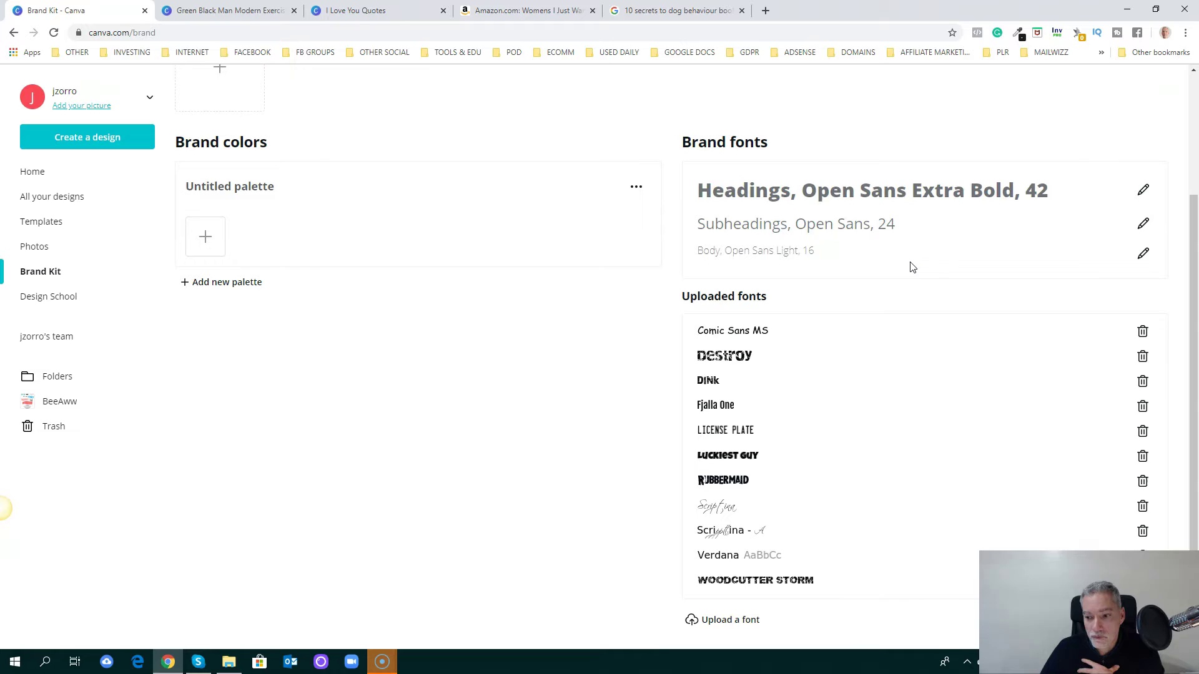
click(730, 620)
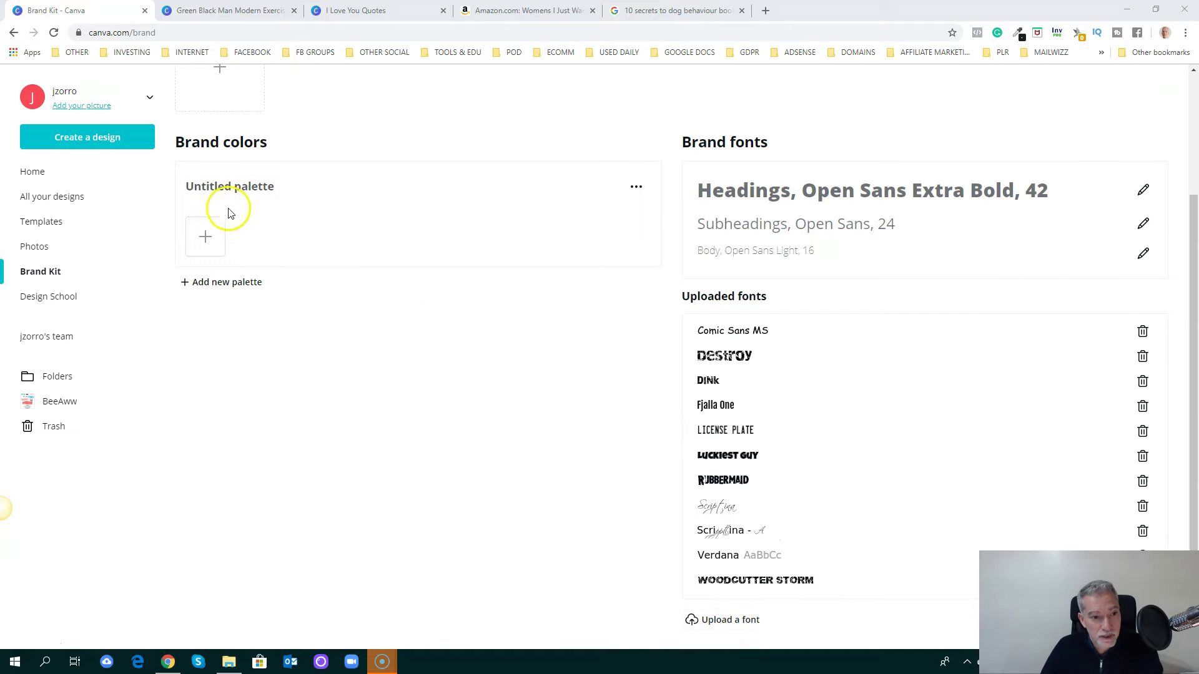
click(50, 296)
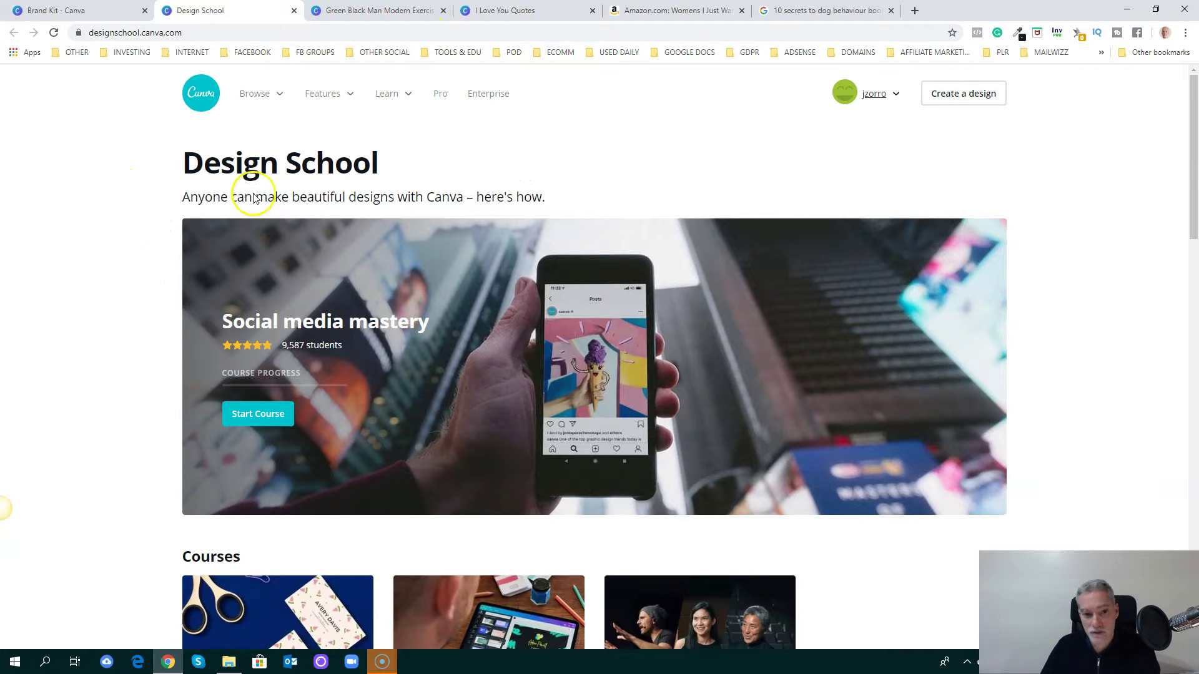
Step: Skim the Design School courses, switch back to Brand Kit, and open a blank browser tab
scroll(176, 274, down, 5)
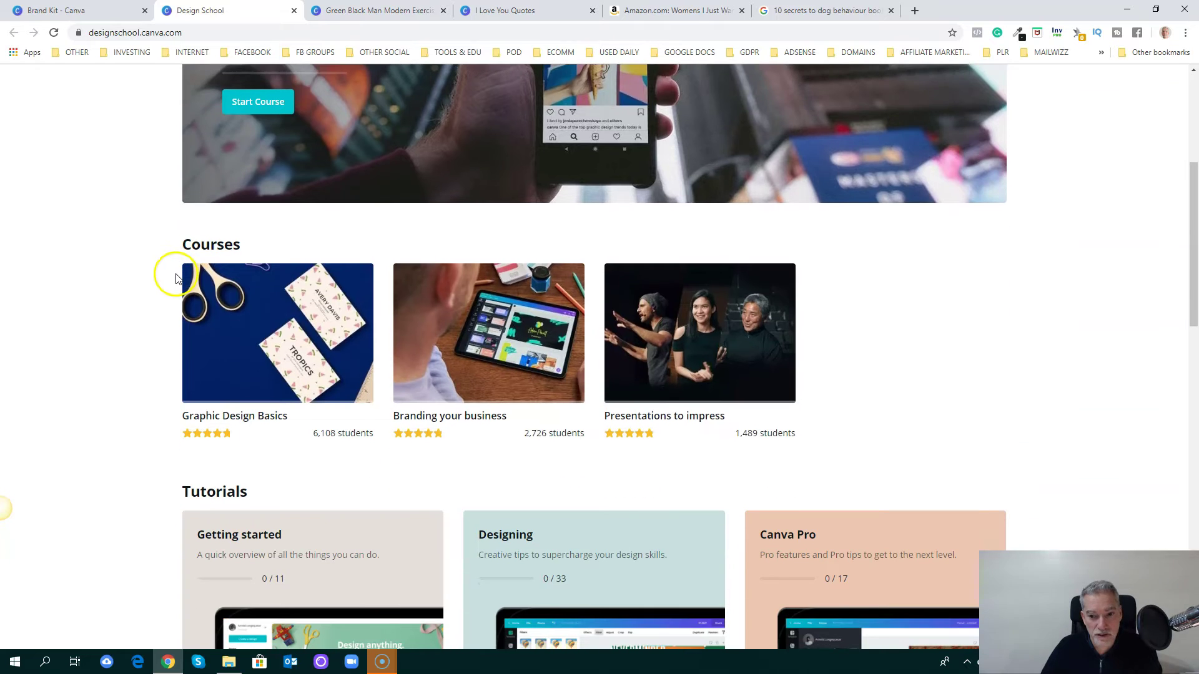
scroll(174, 275, down, 3)
scroll(175, 275, up, 3)
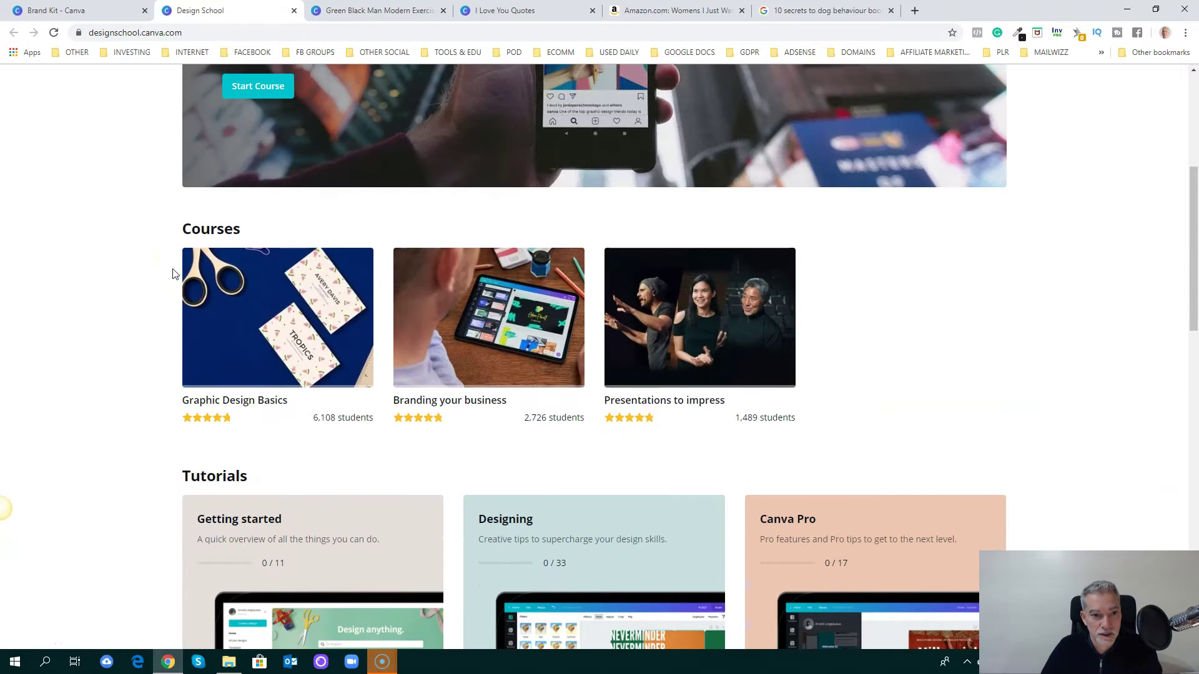
scroll(200, 397, down, 4)
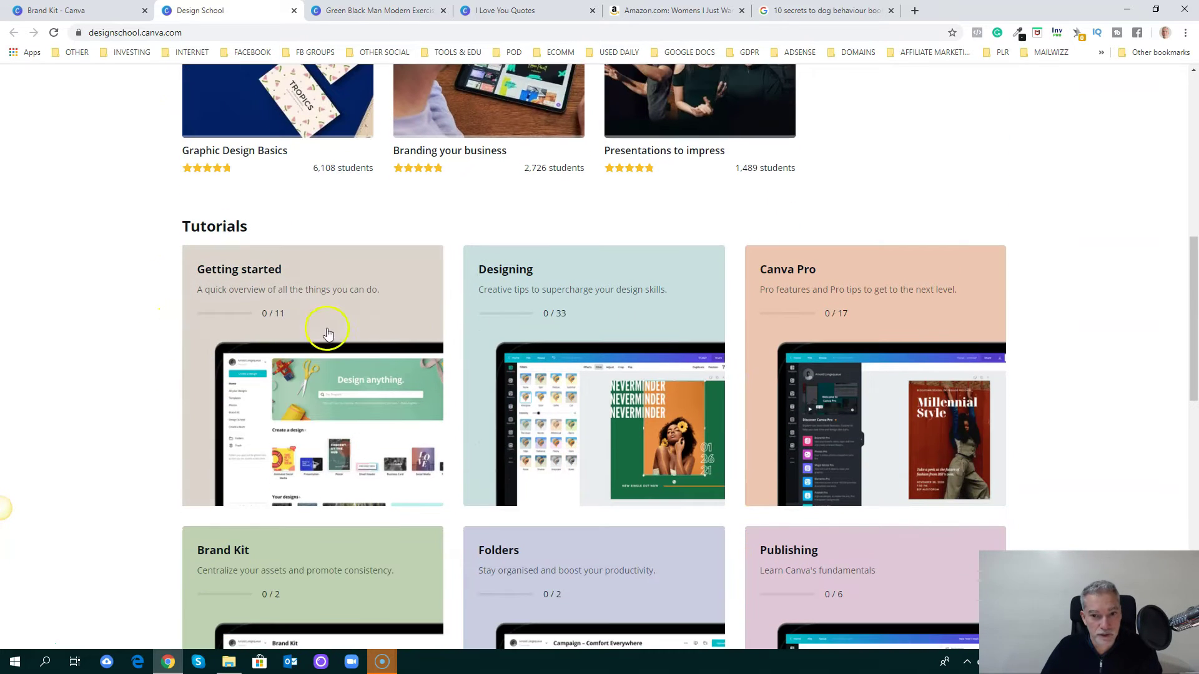
scroll(400, 424, up, 10)
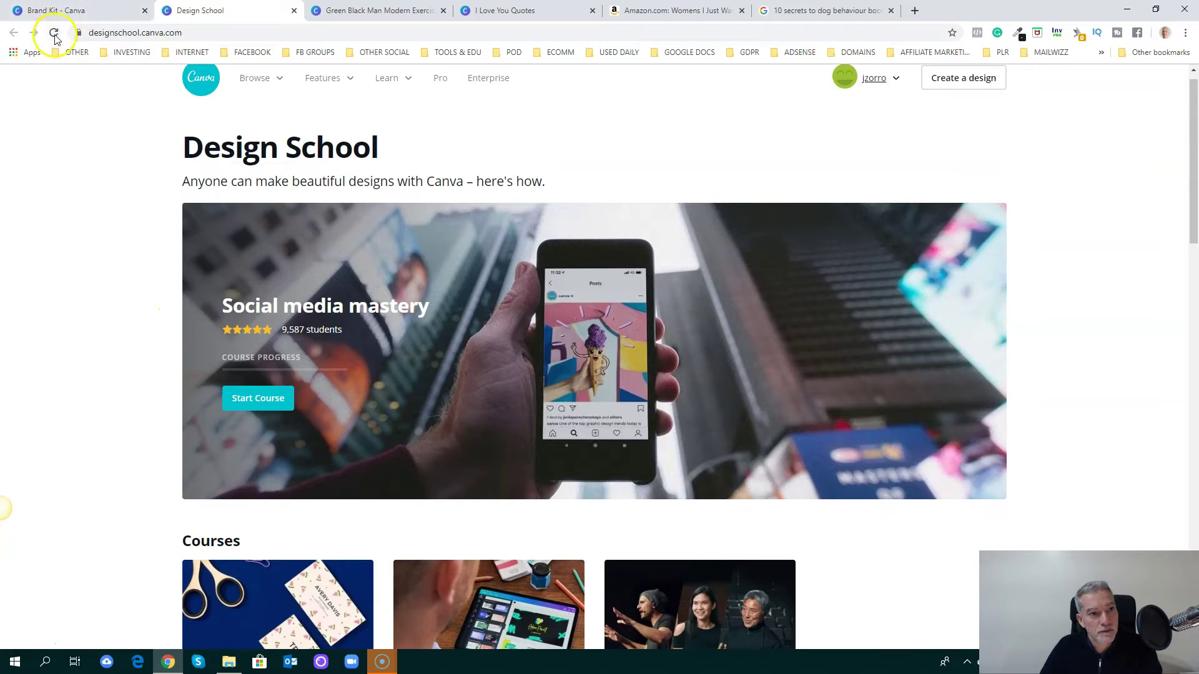
click(90, 10)
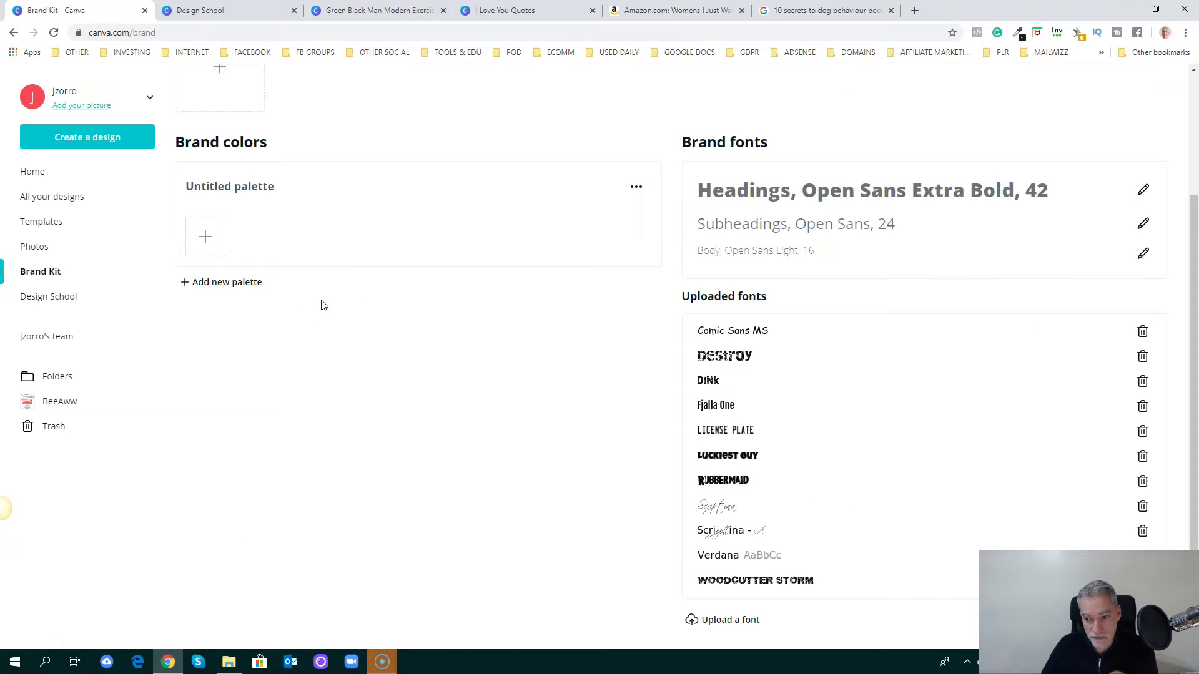
click(915, 11)
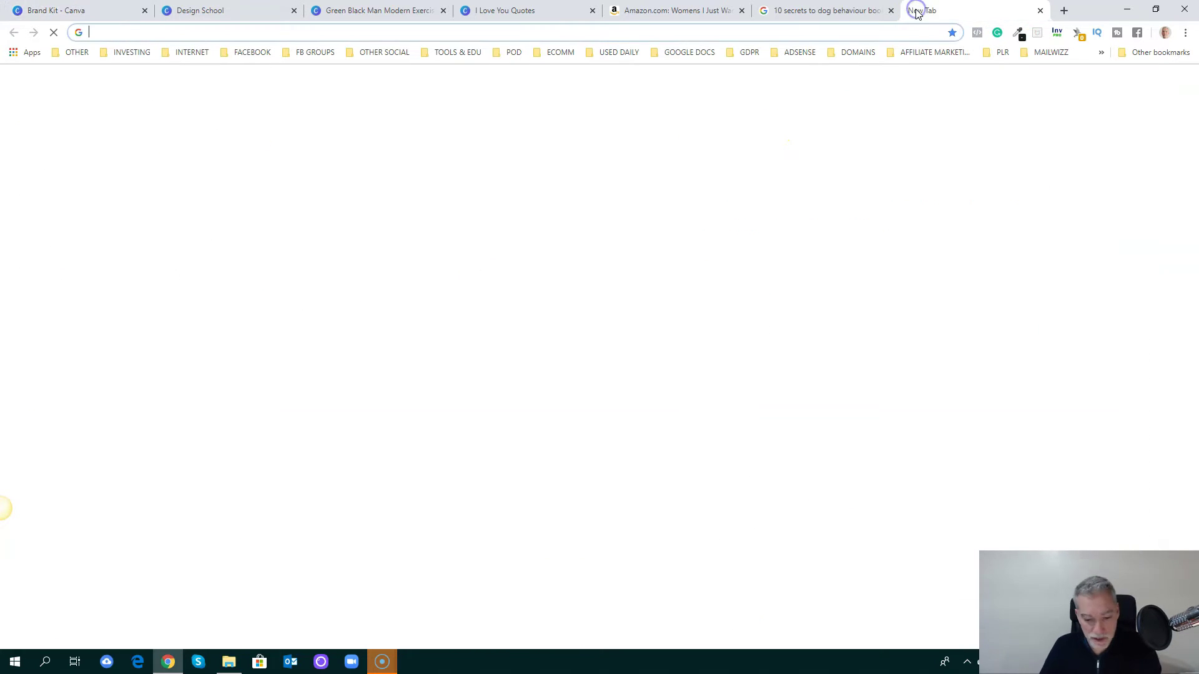
Step: Search Google for 'canva.com pricing' and open the Pricing - Canva result
text(can)
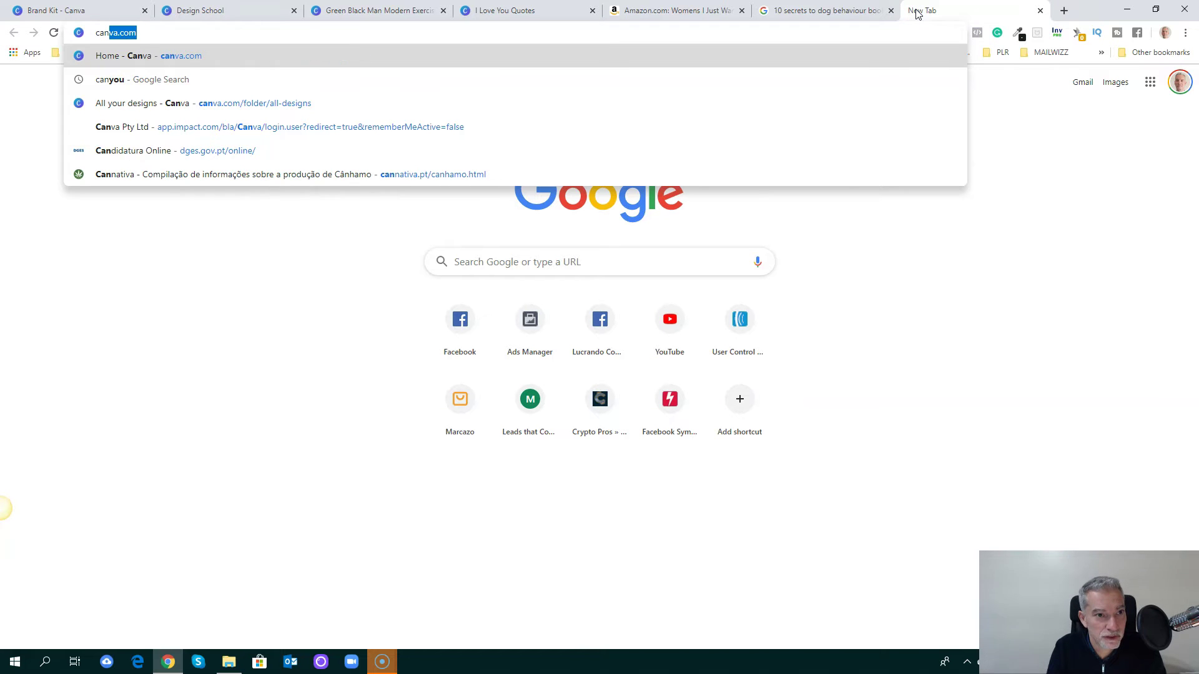
text(va.com pri)
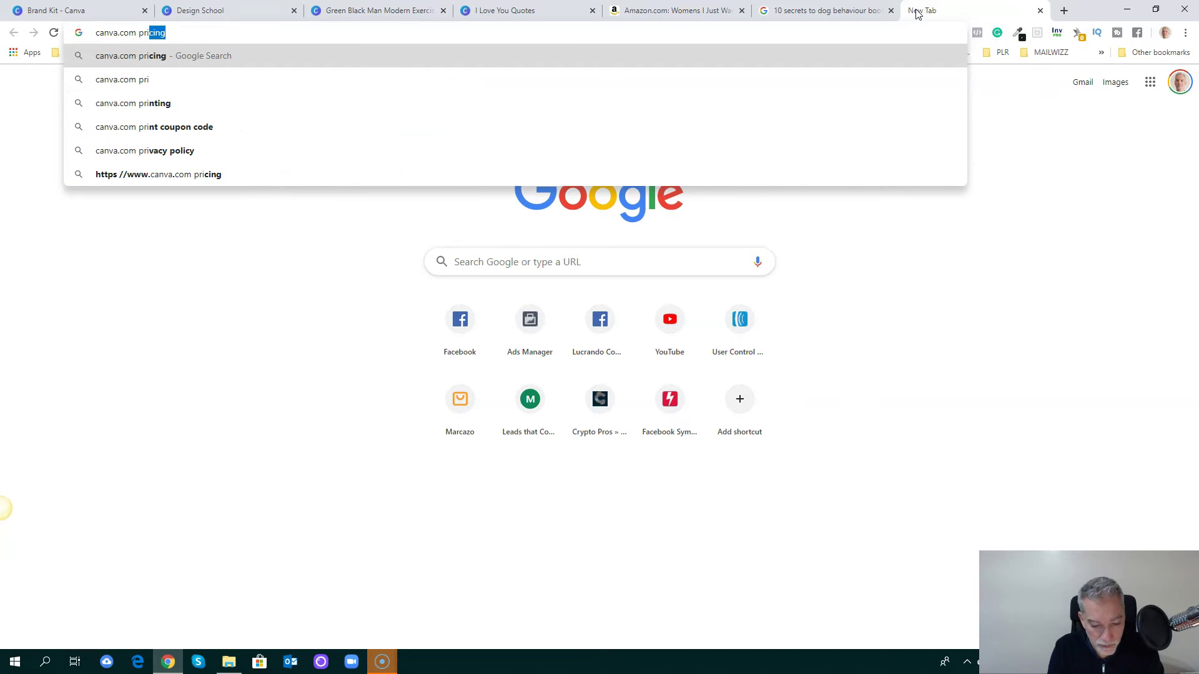
key(Return)
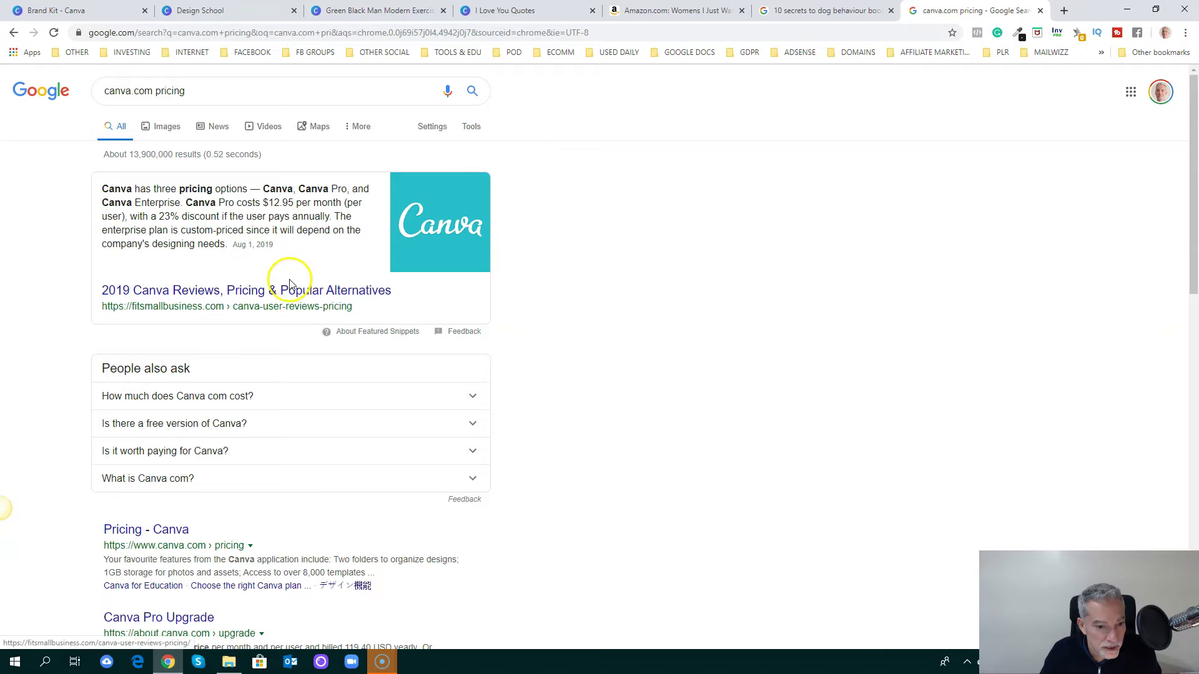
scroll(291, 281, down, 2)
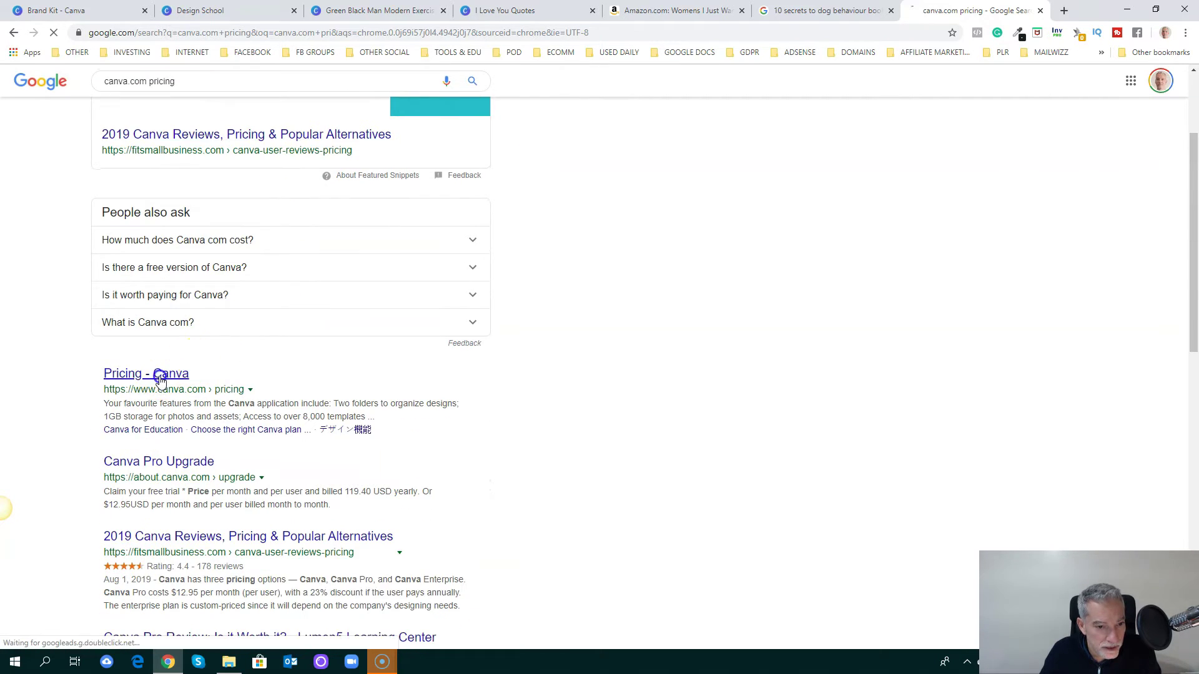
click(158, 376)
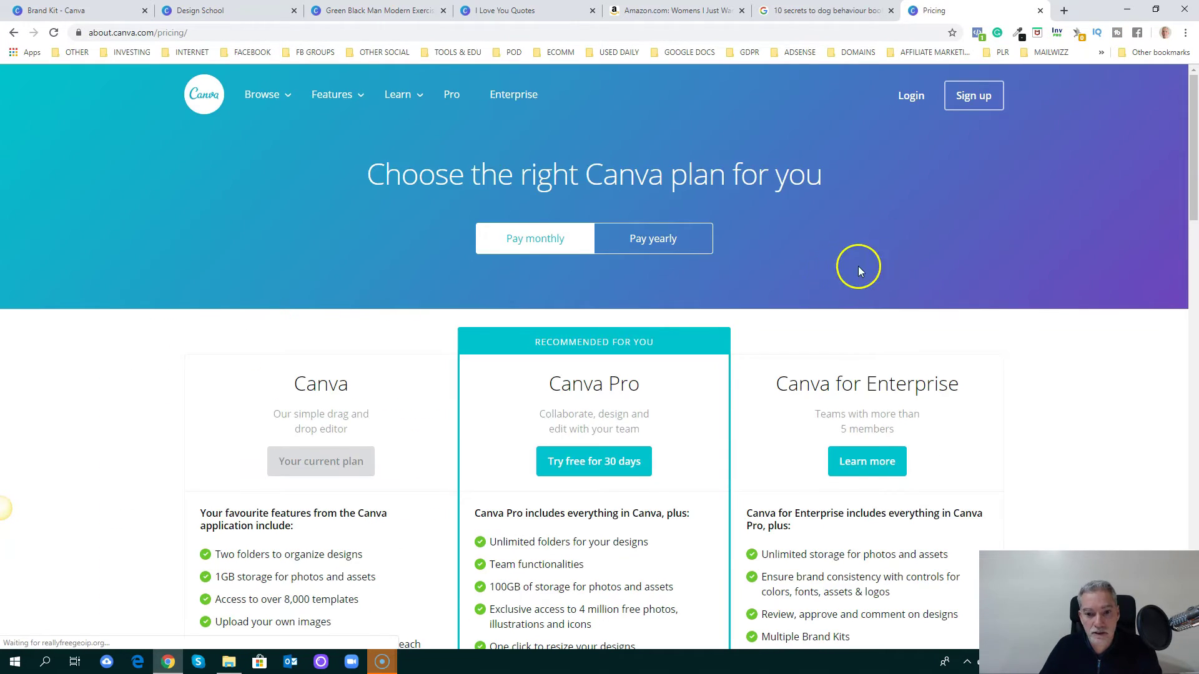
Step: Scroll the pricing page to compare Free, Pro (€11.99/month) and Enterprise (€27.00/month) plans
scroll(959, 250, down, 4)
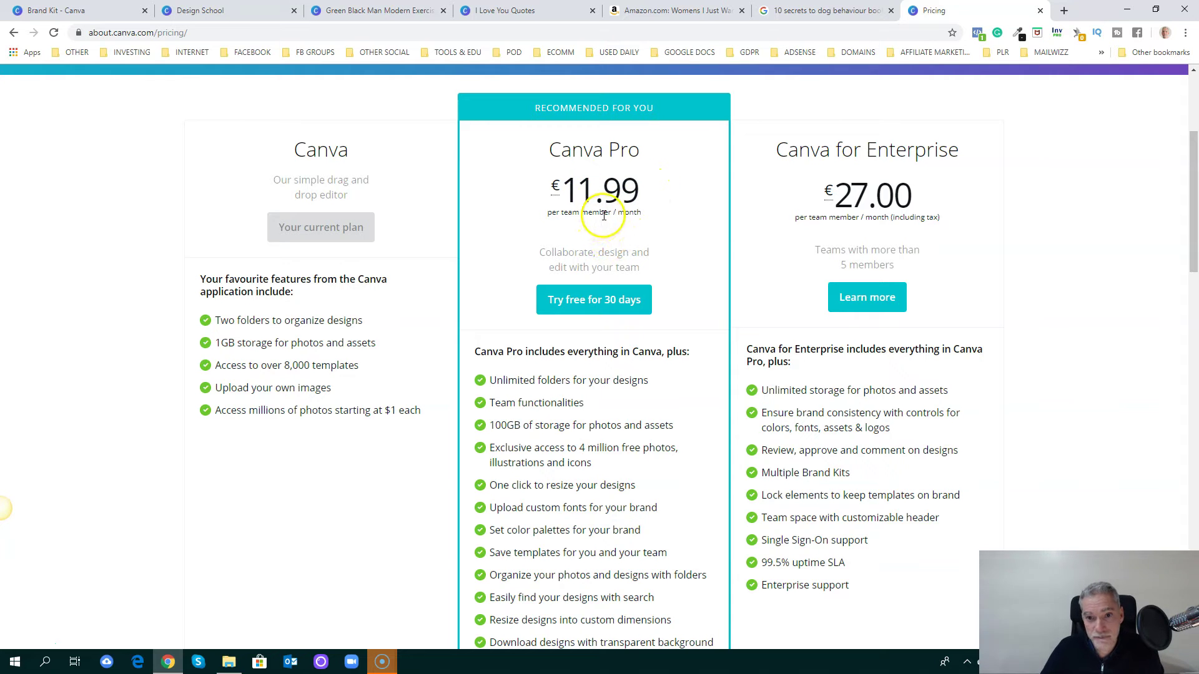
scroll(656, 219, down, 4)
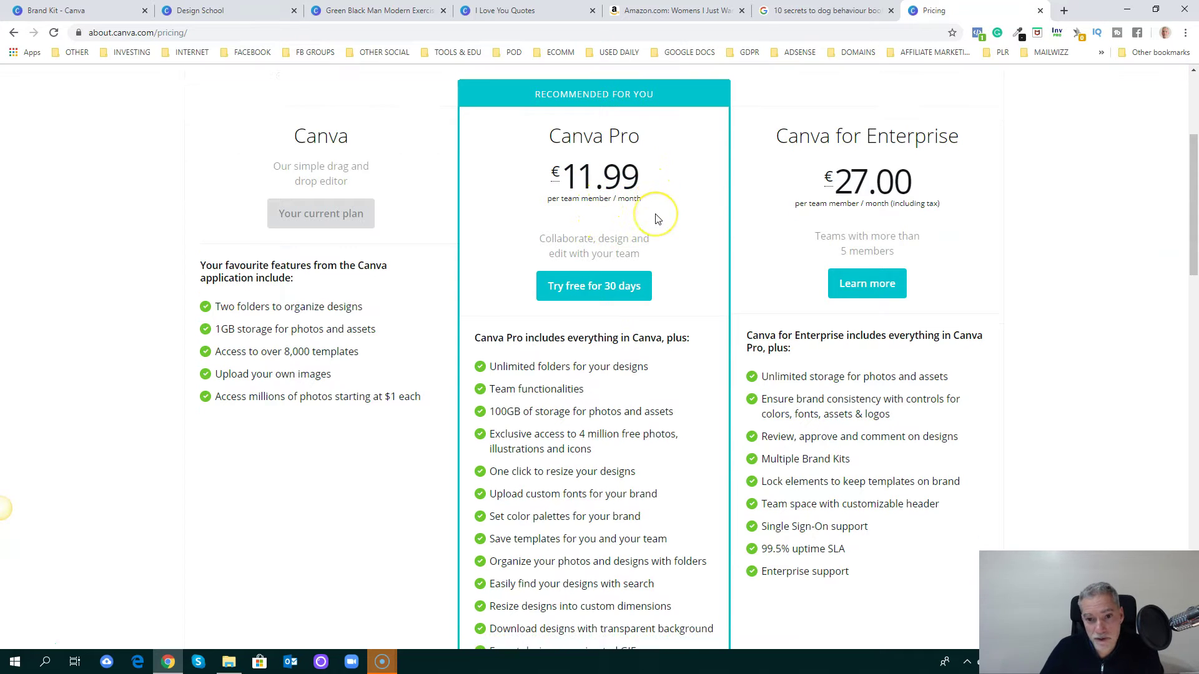
scroll(657, 218, down, 3)
scroll(656, 218, up, 6)
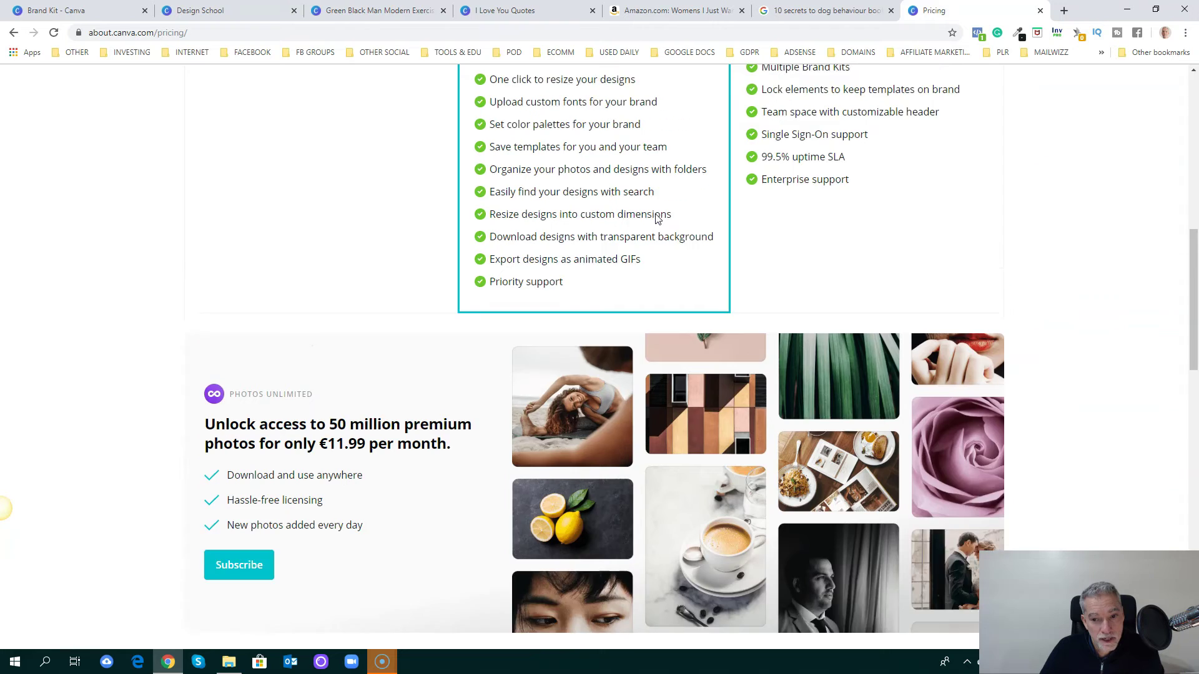
scroll(657, 219, up, 1)
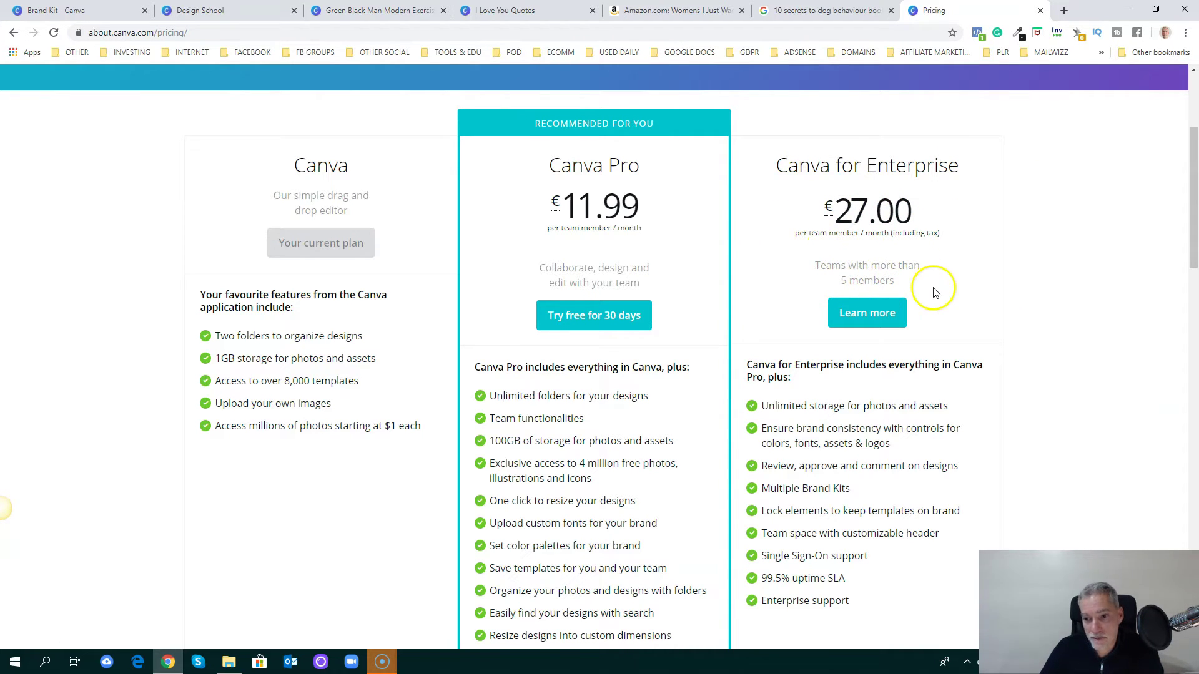
scroll(935, 292, down, 1)
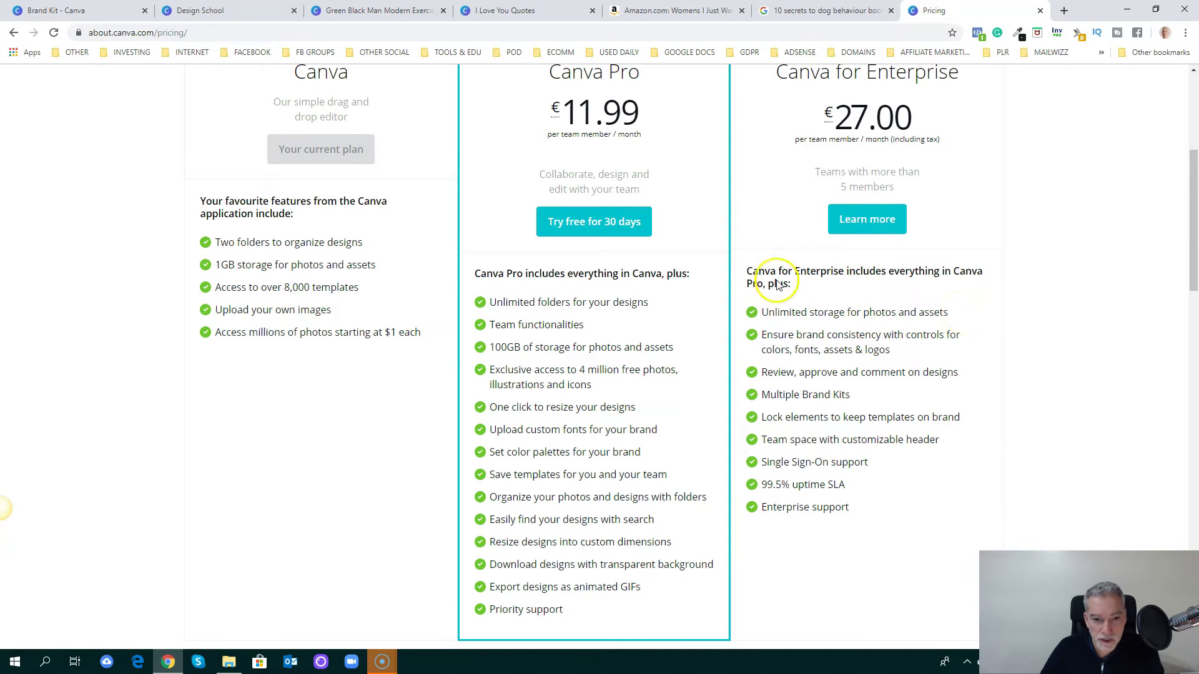
scroll(315, 428, up, 1)
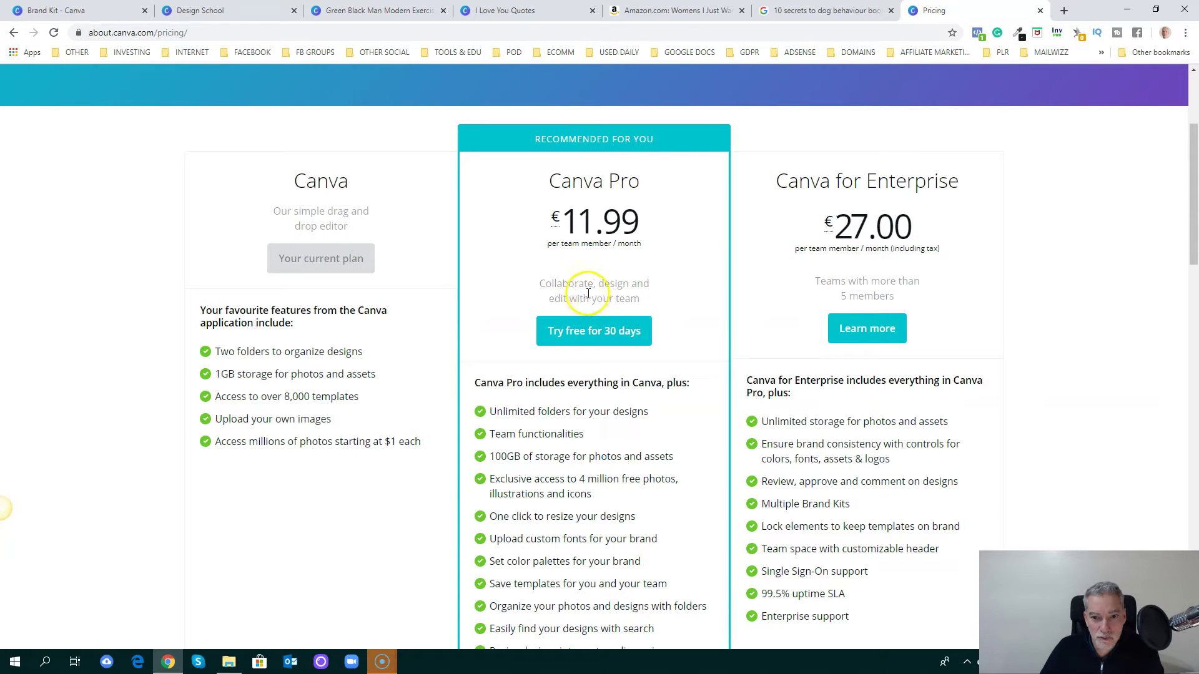
scroll(574, 331, up, 3)
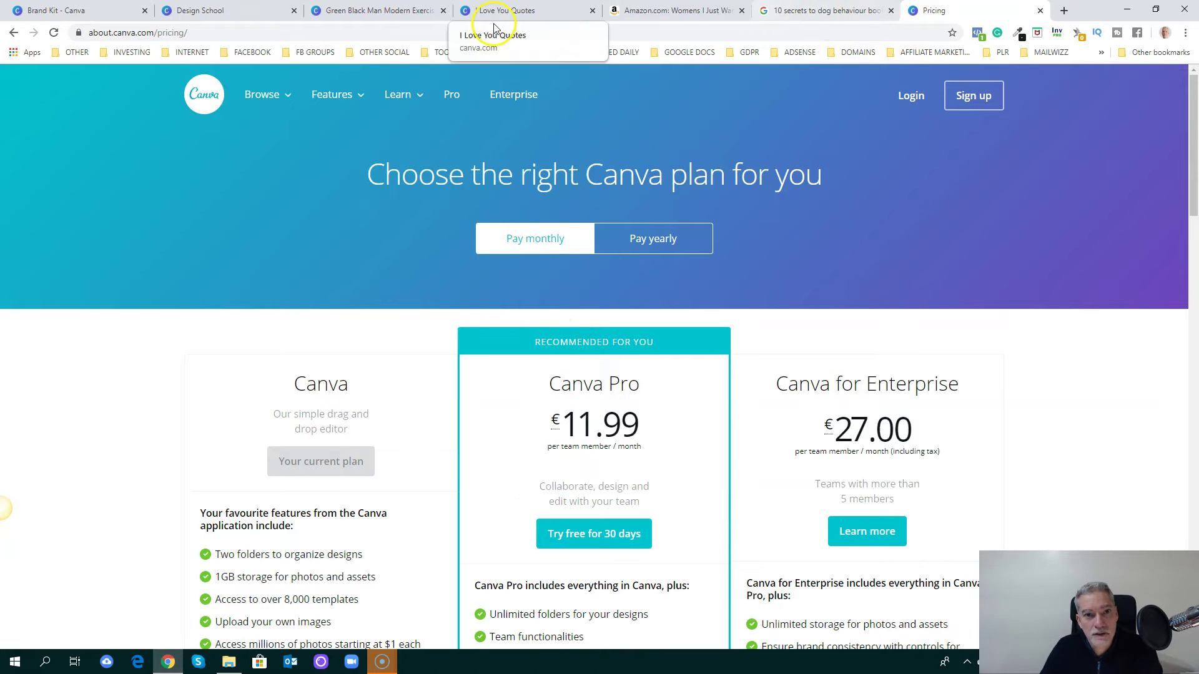
Step: Go from the Brand Kit page to Canva home and start a blank Logo design
click(89, 13)
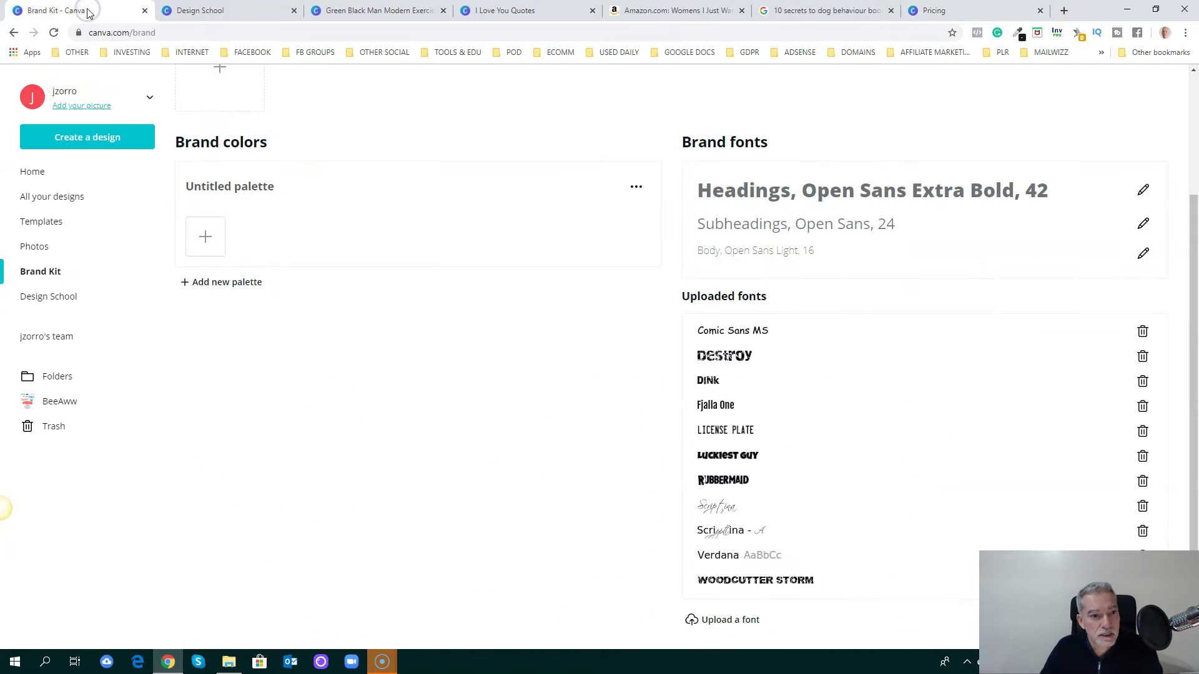
click(28, 176)
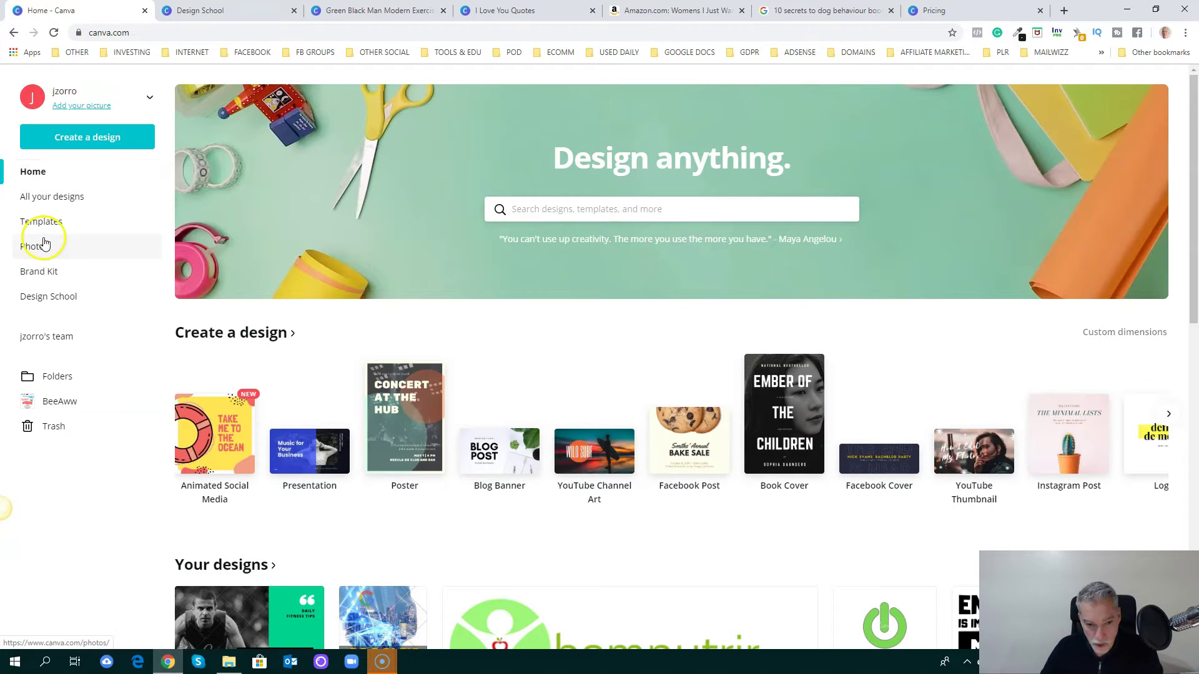
scroll(368, 321, down, 2)
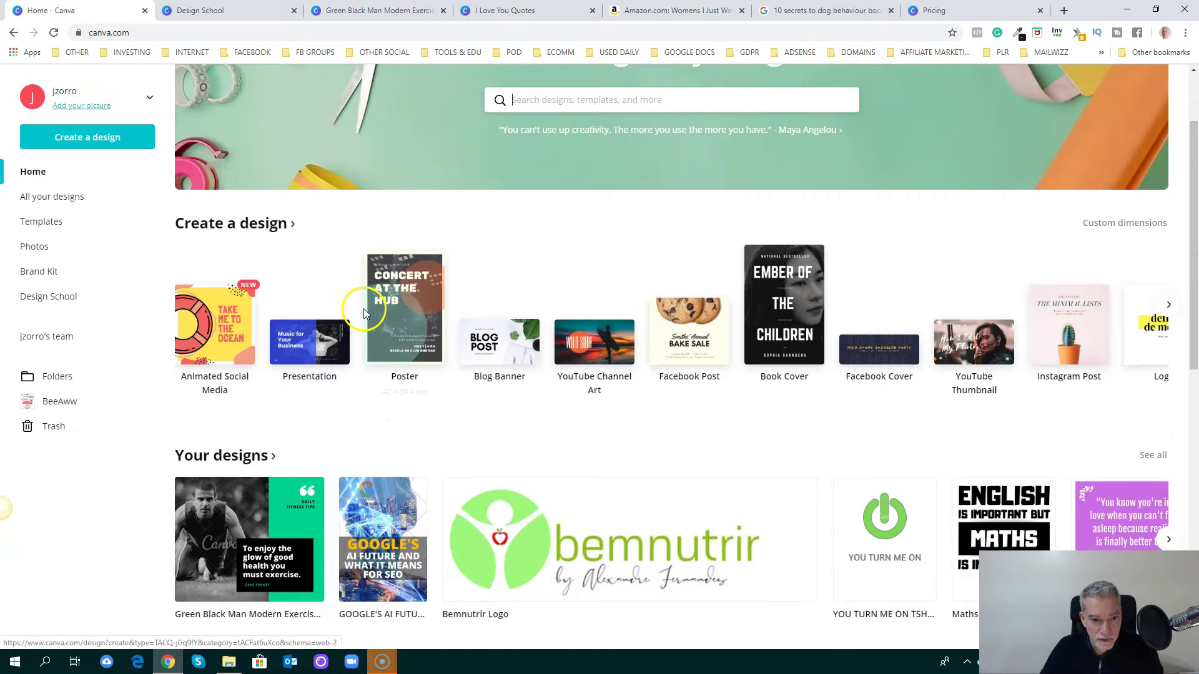
scroll(363, 308, up, 1)
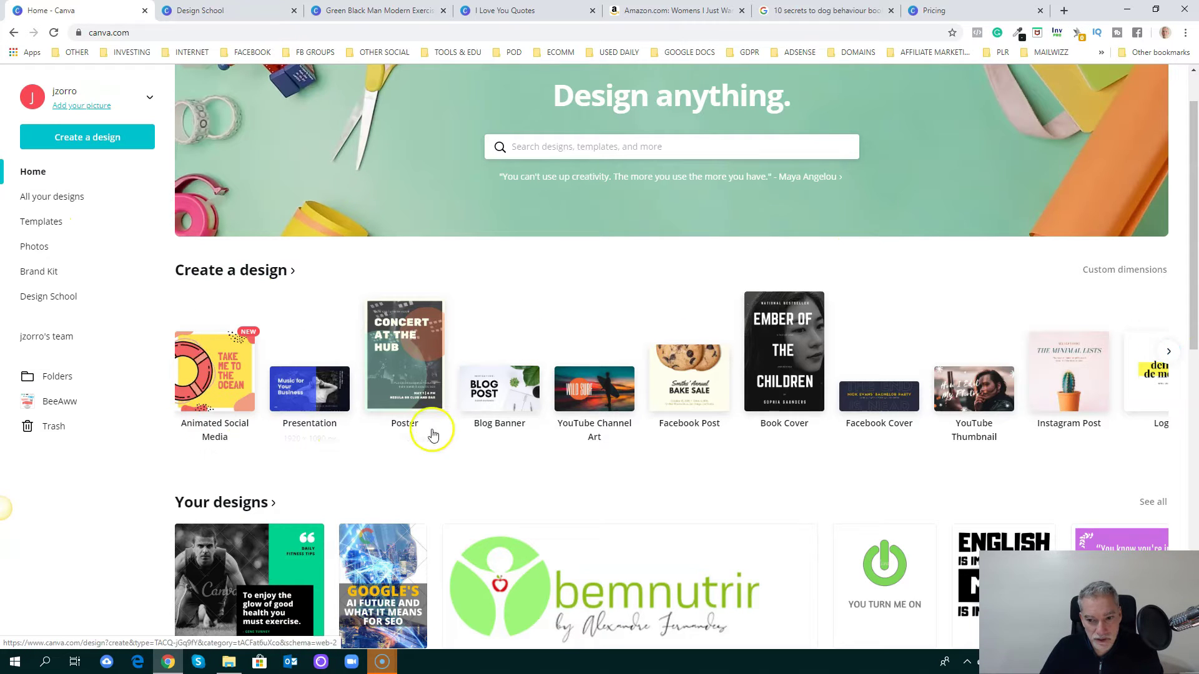
click(1170, 354)
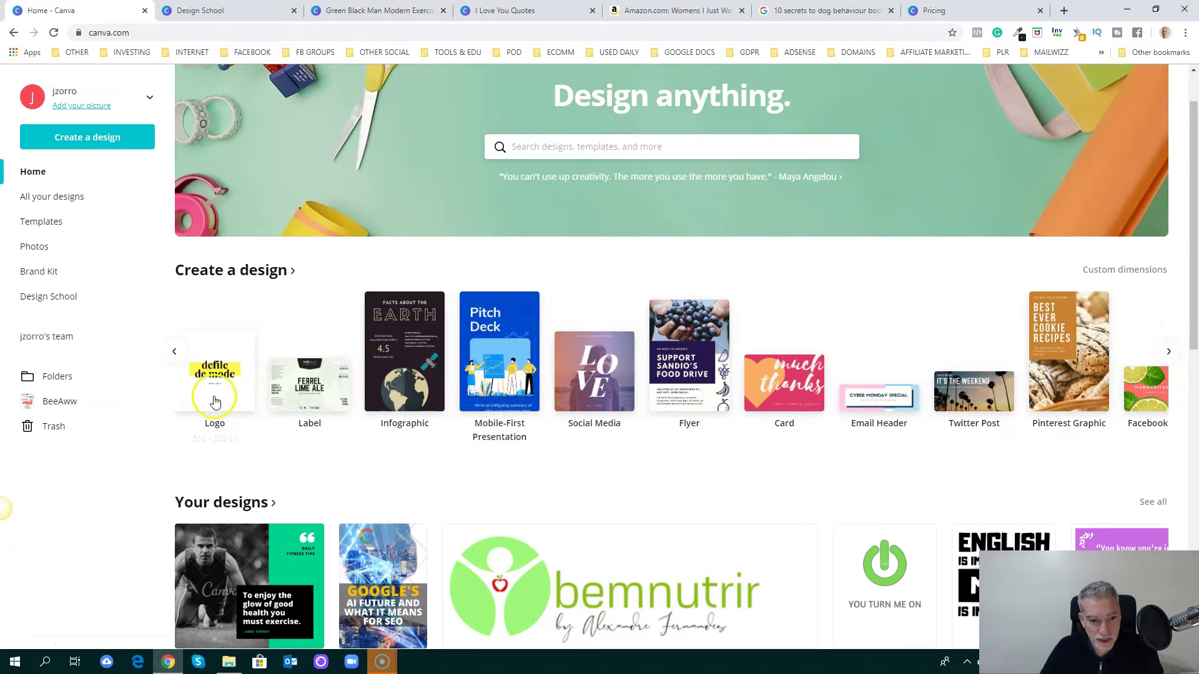
click(220, 384)
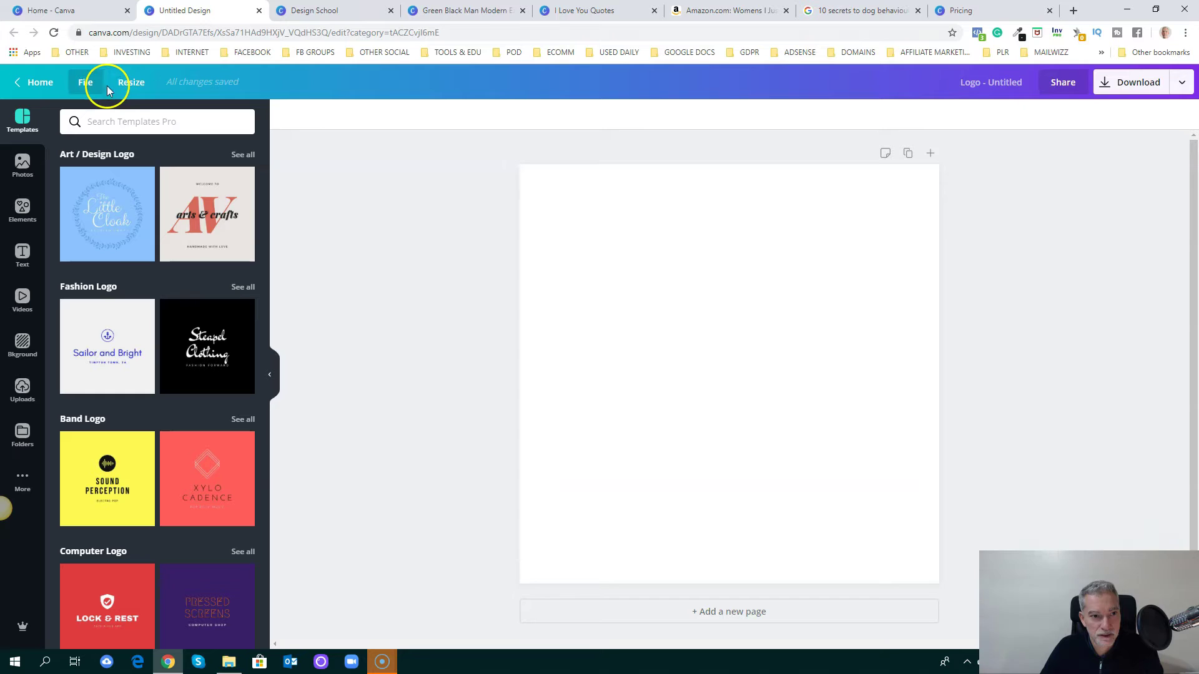
click(130, 82)
click(121, 148)
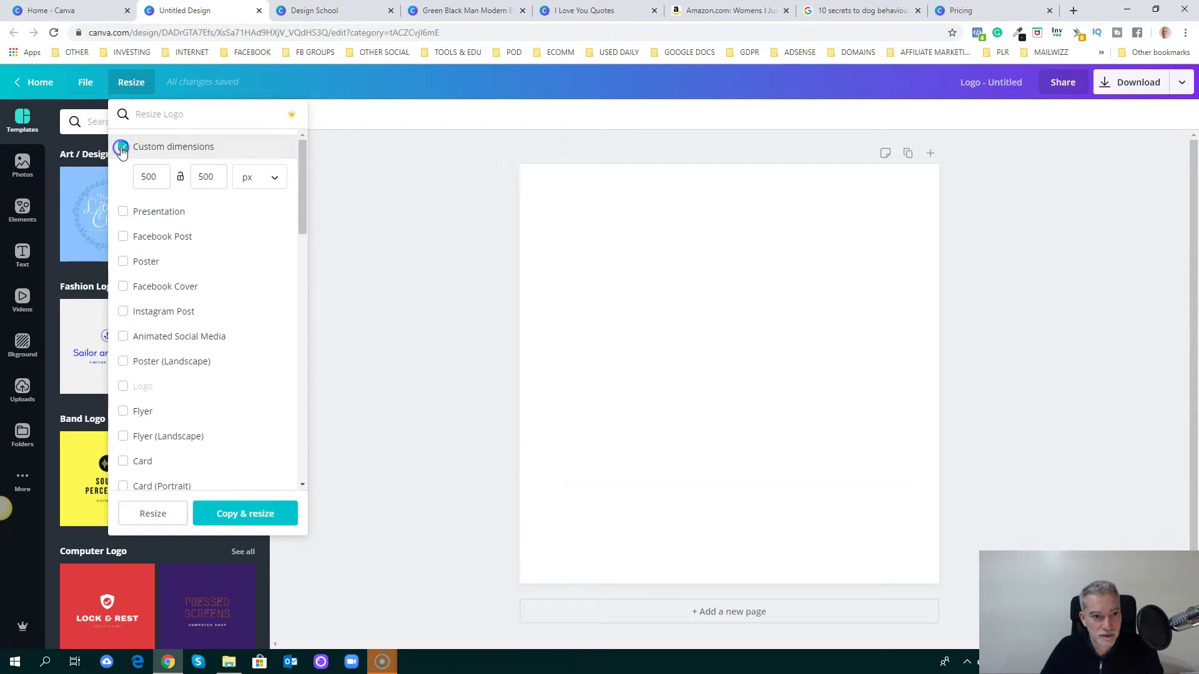
click(161, 181)
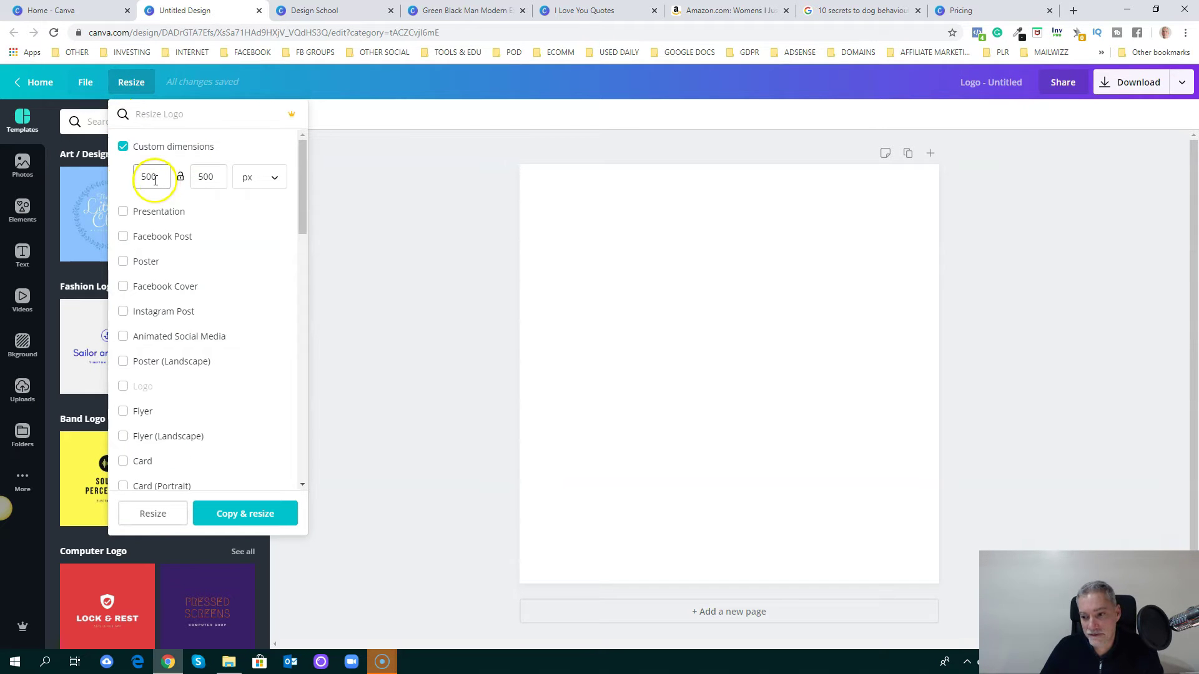
click(1087, 267)
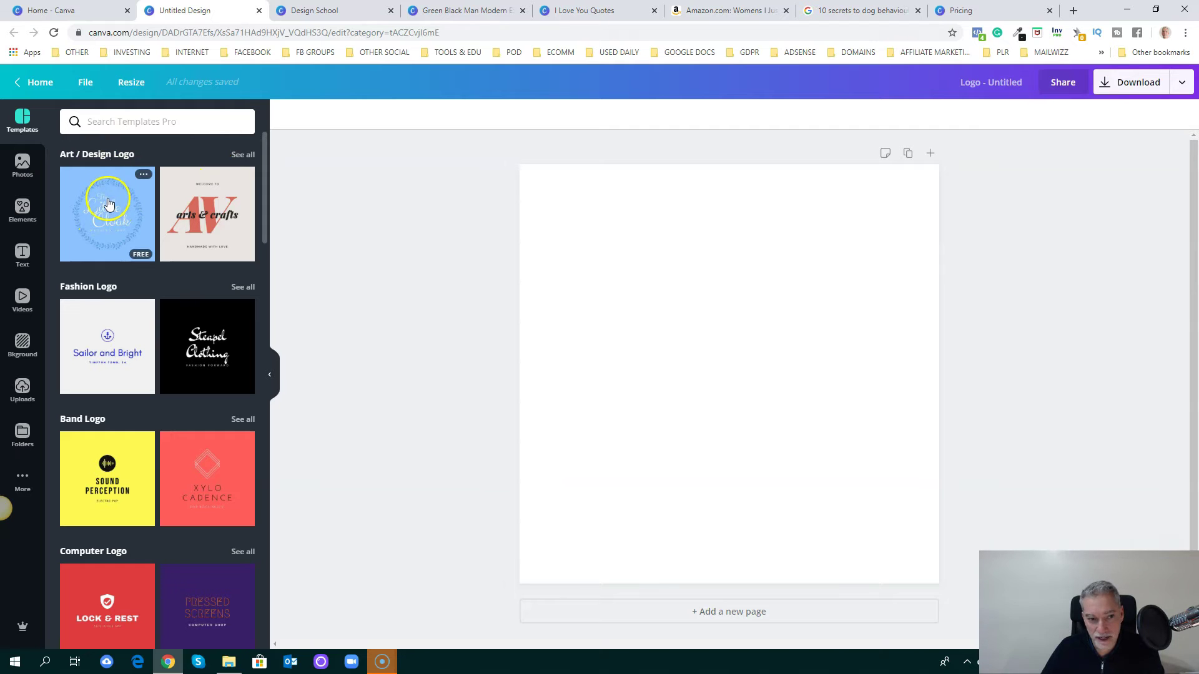
scroll(155, 291, down, 3)
scroll(198, 314, down, 8)
scroll(198, 314, down, 5)
scroll(193, 308, up, 15)
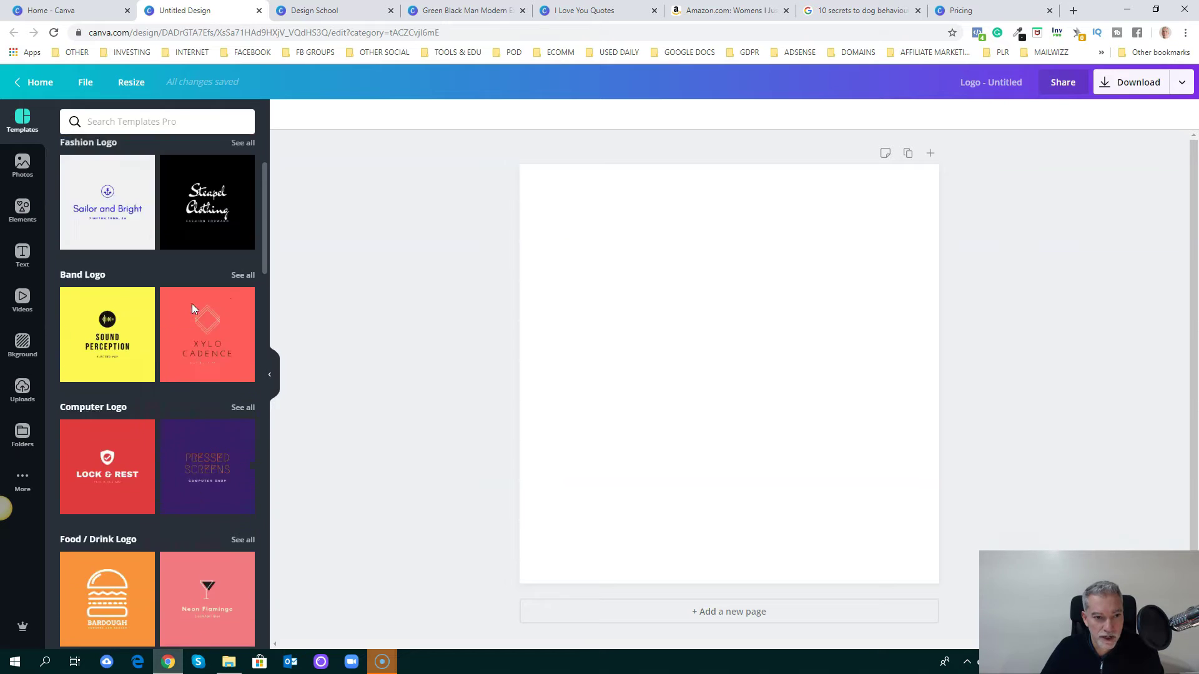
scroll(192, 308, up, 2)
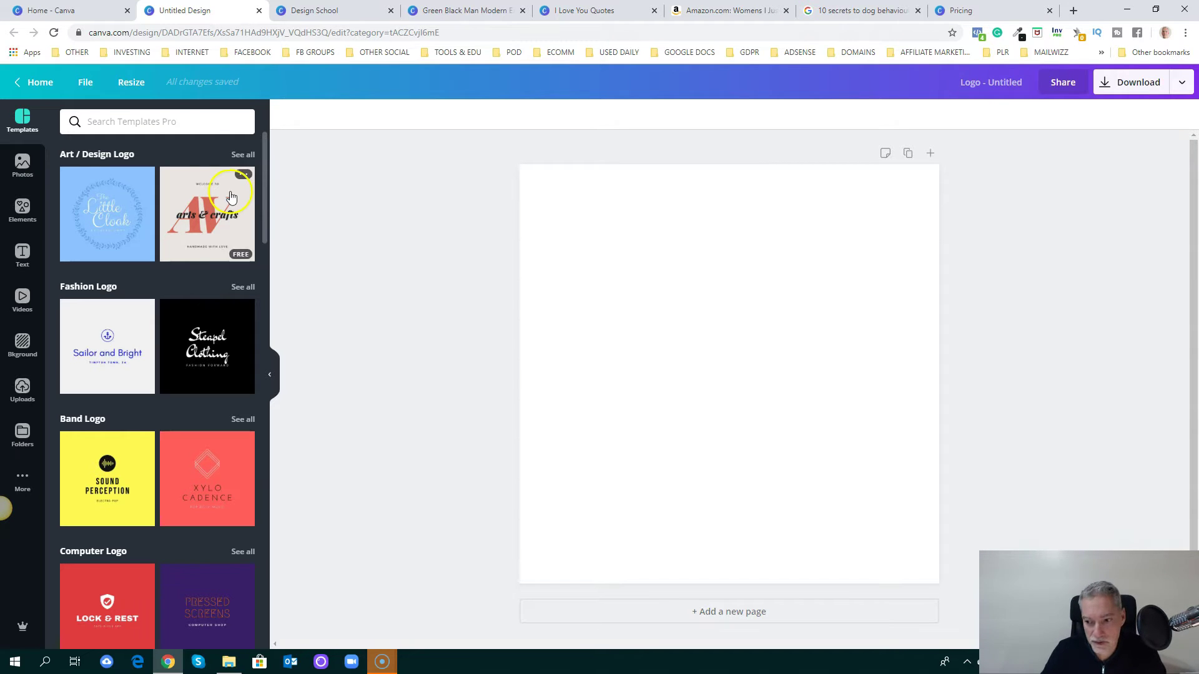
click(158, 119)
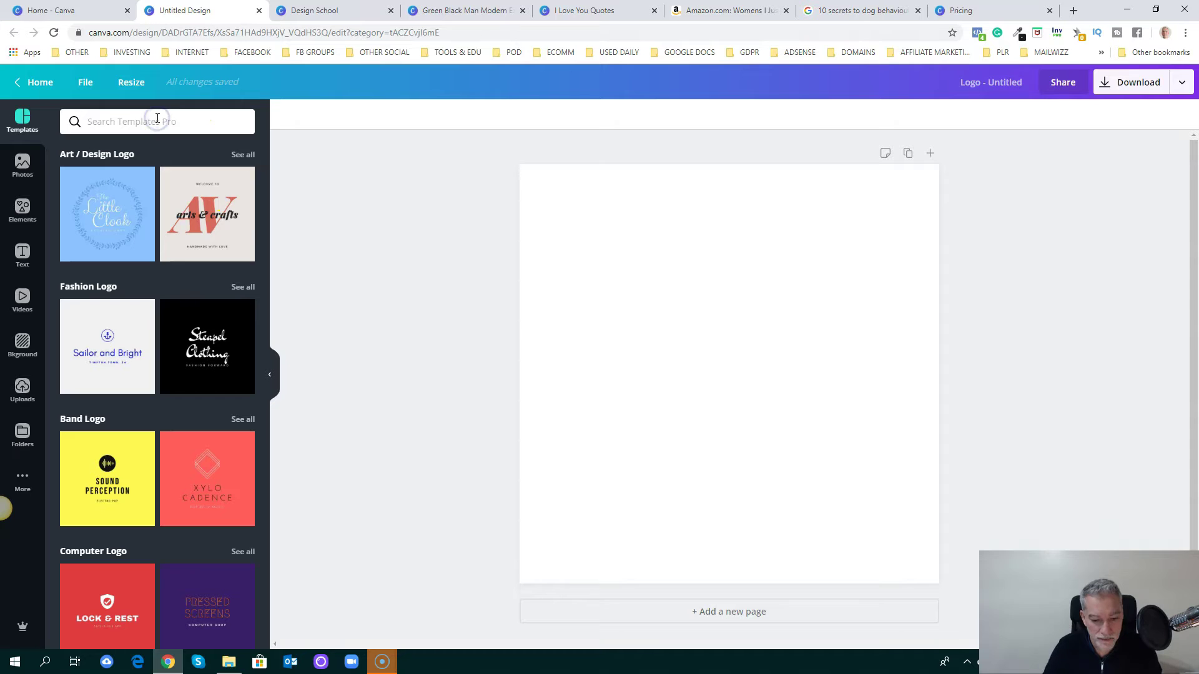
text(dog)
key(Return)
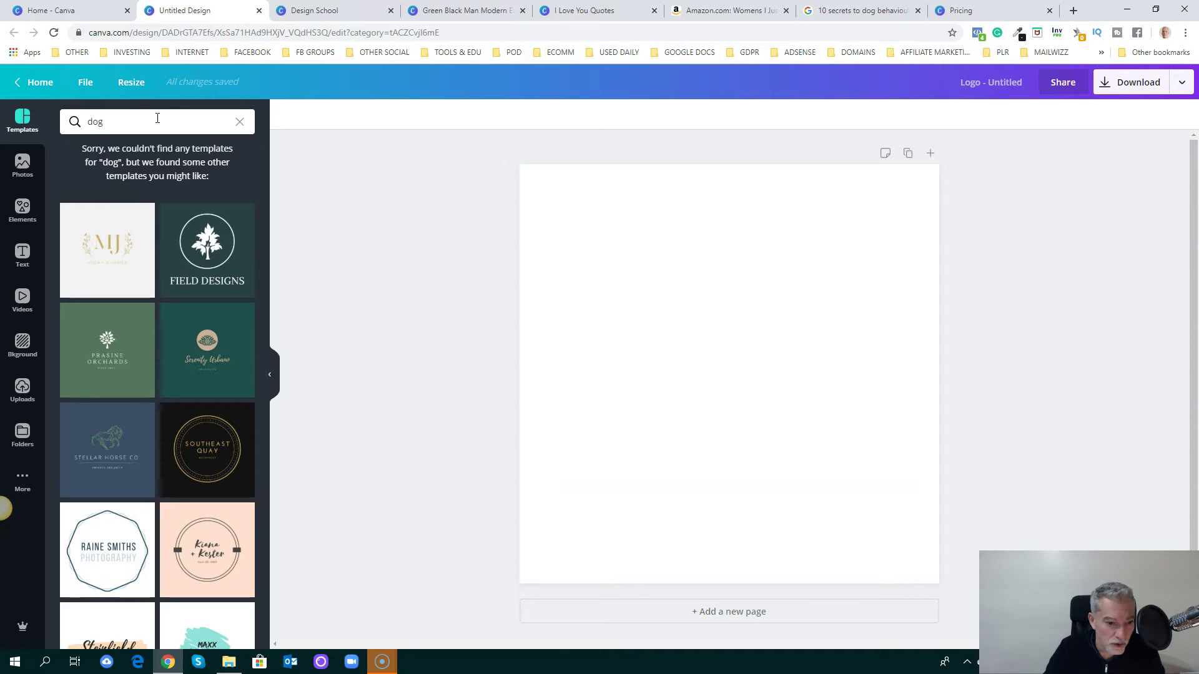
scroll(175, 337, down, 8)
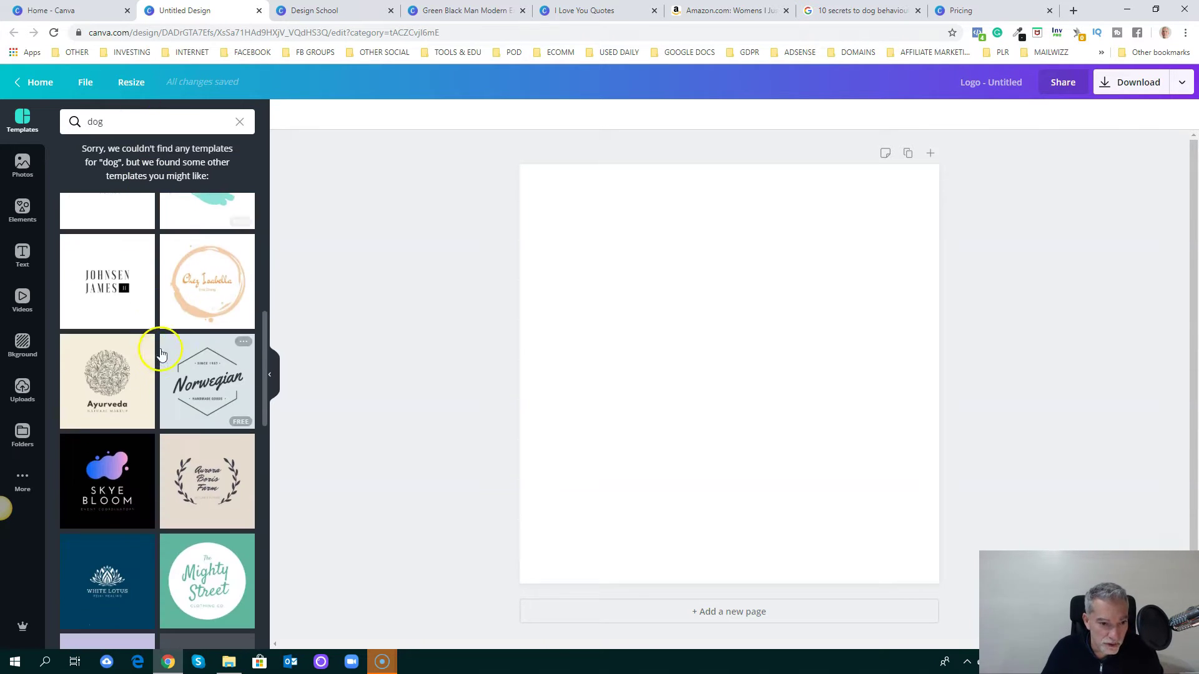
scroll(163, 349, up, 8)
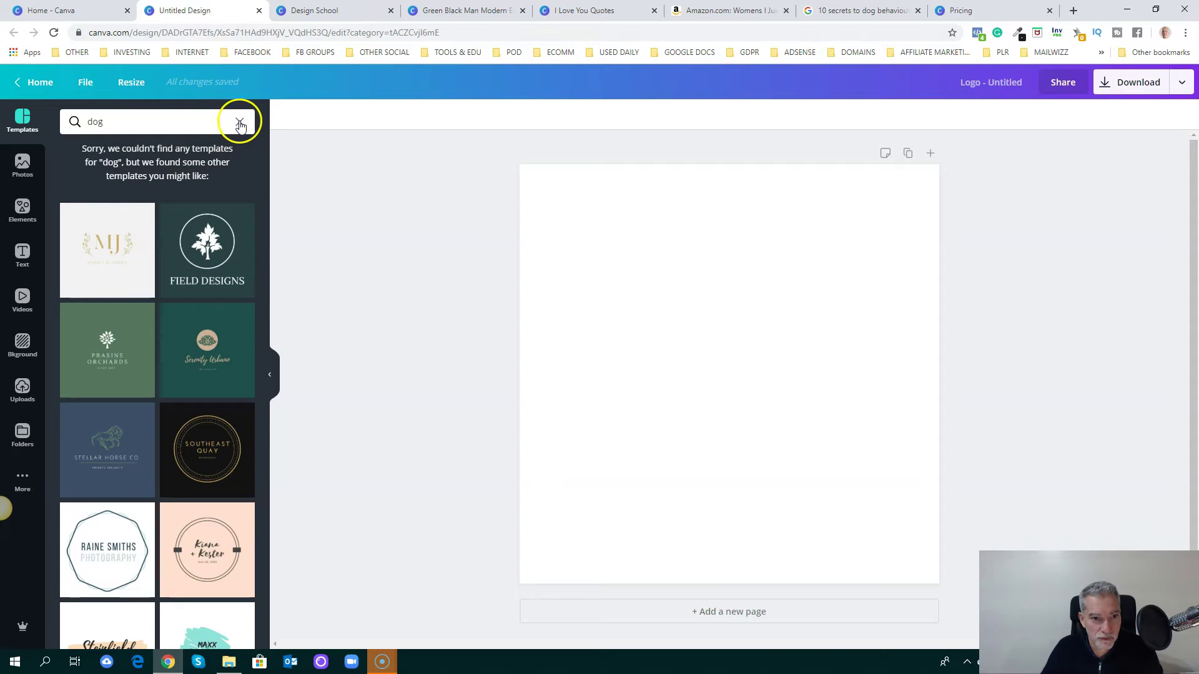
click(239, 122)
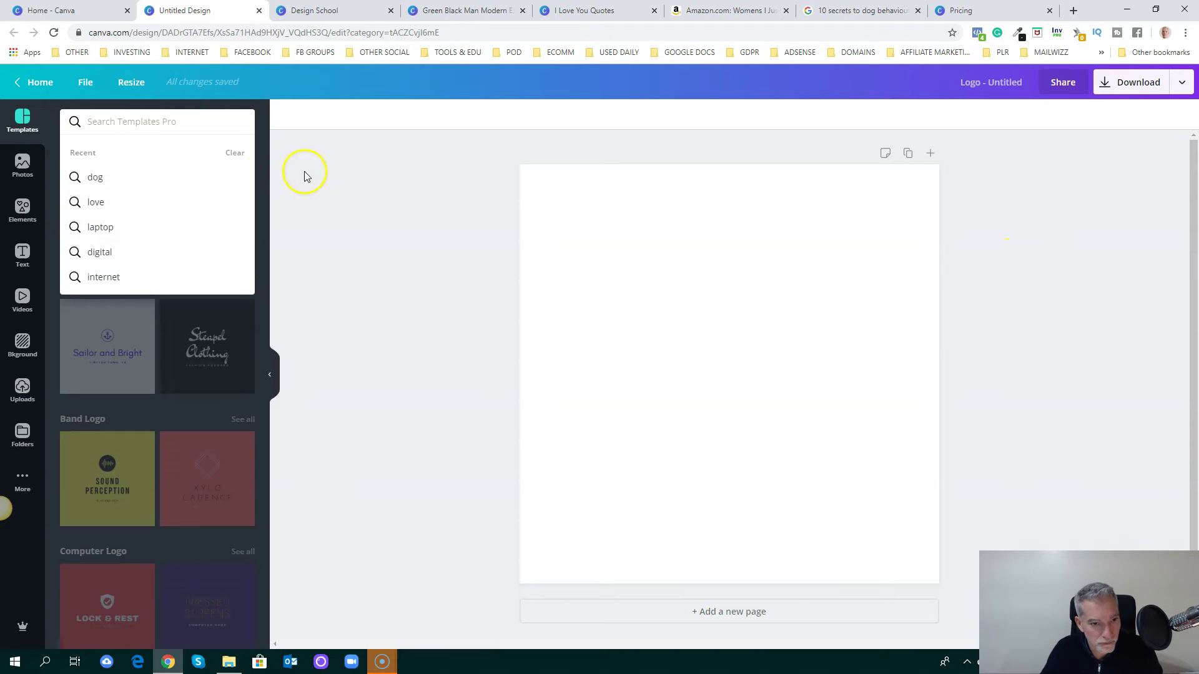
click(270, 181)
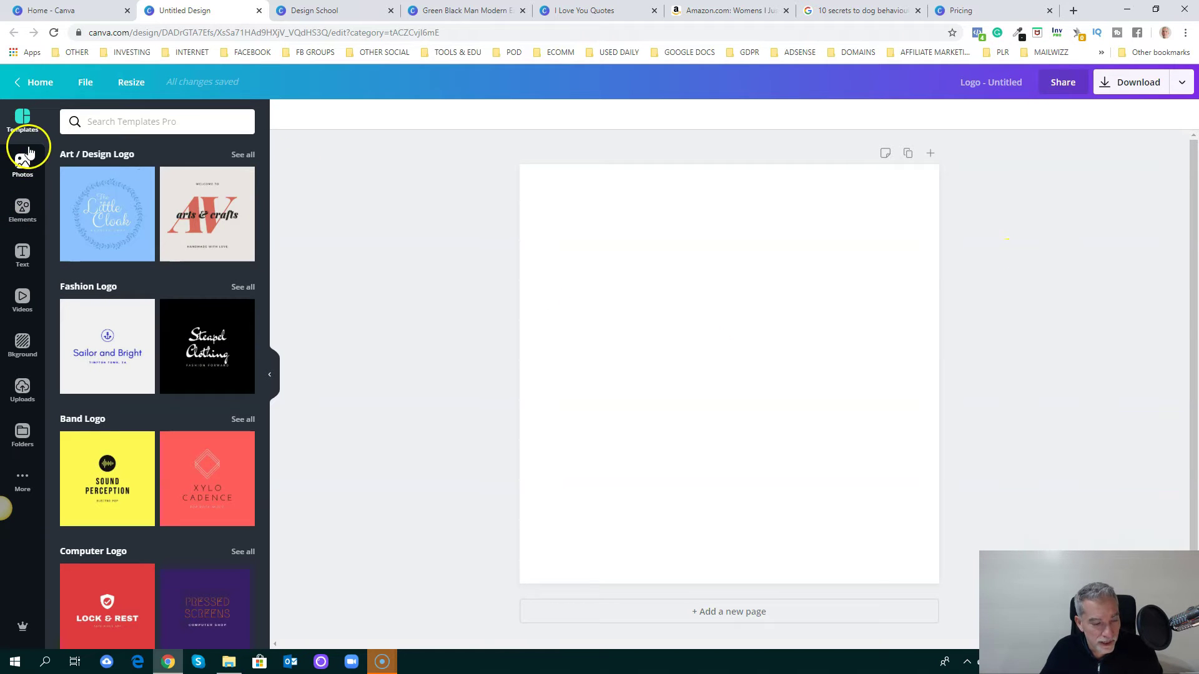
click(22, 217)
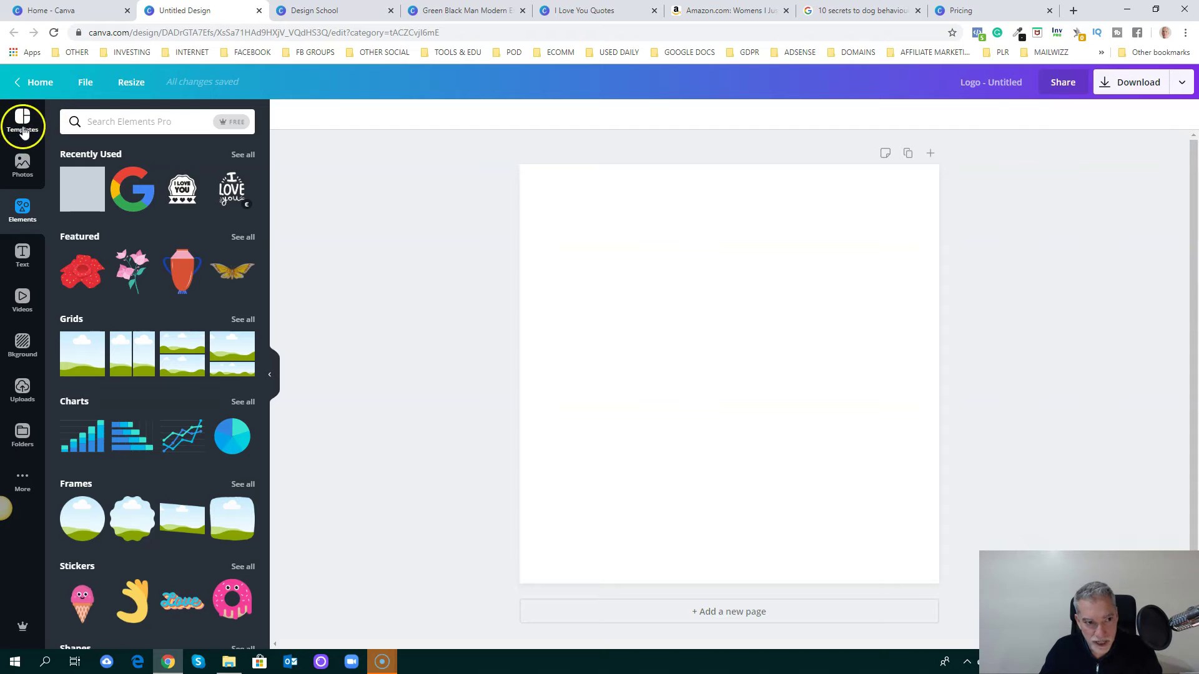
click(24, 115)
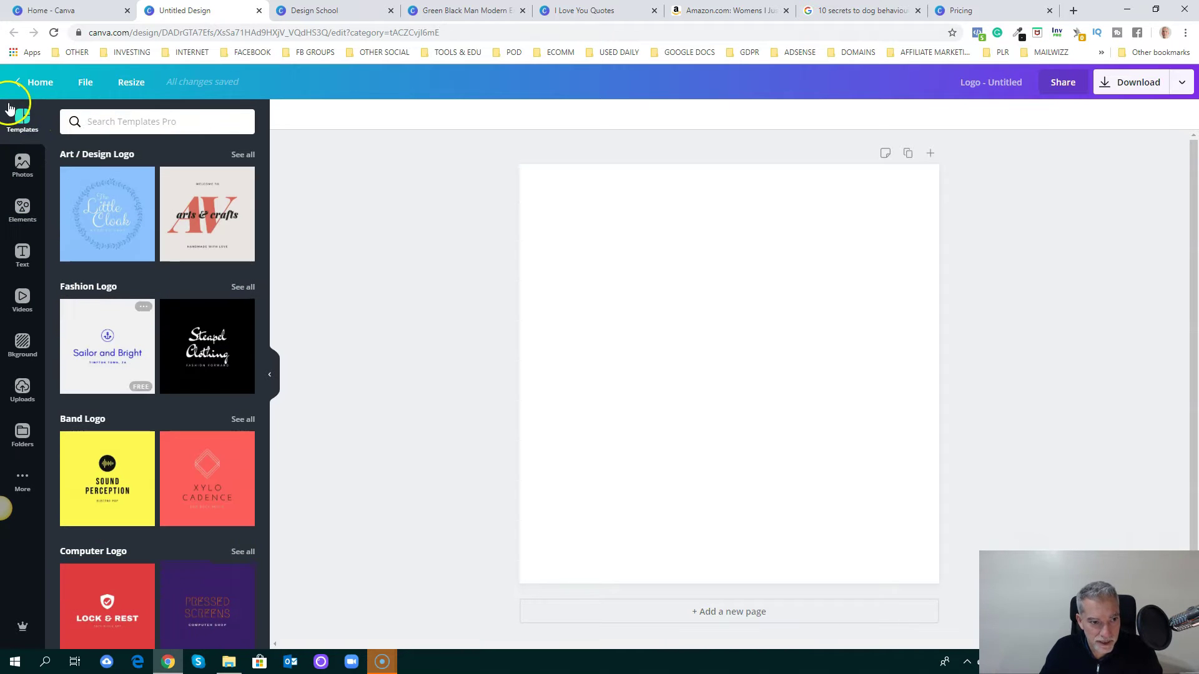
Step: Search the Photos library for 'dog' and filter the results to FREE photos
click(22, 172)
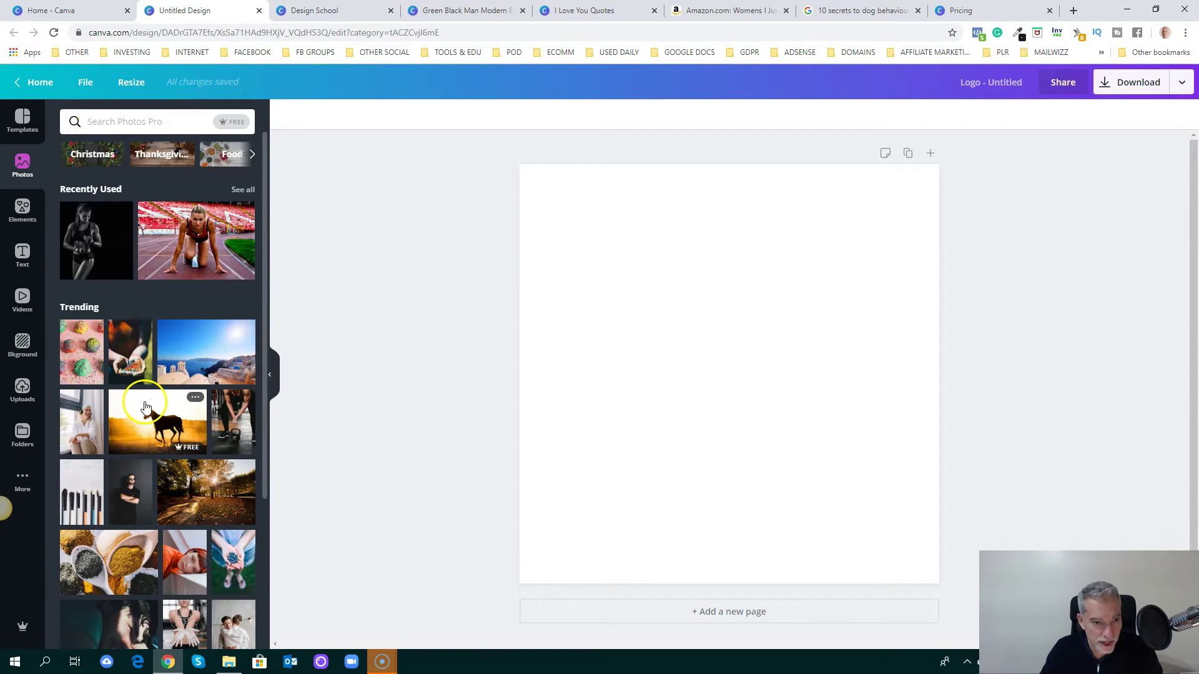
click(110, 120)
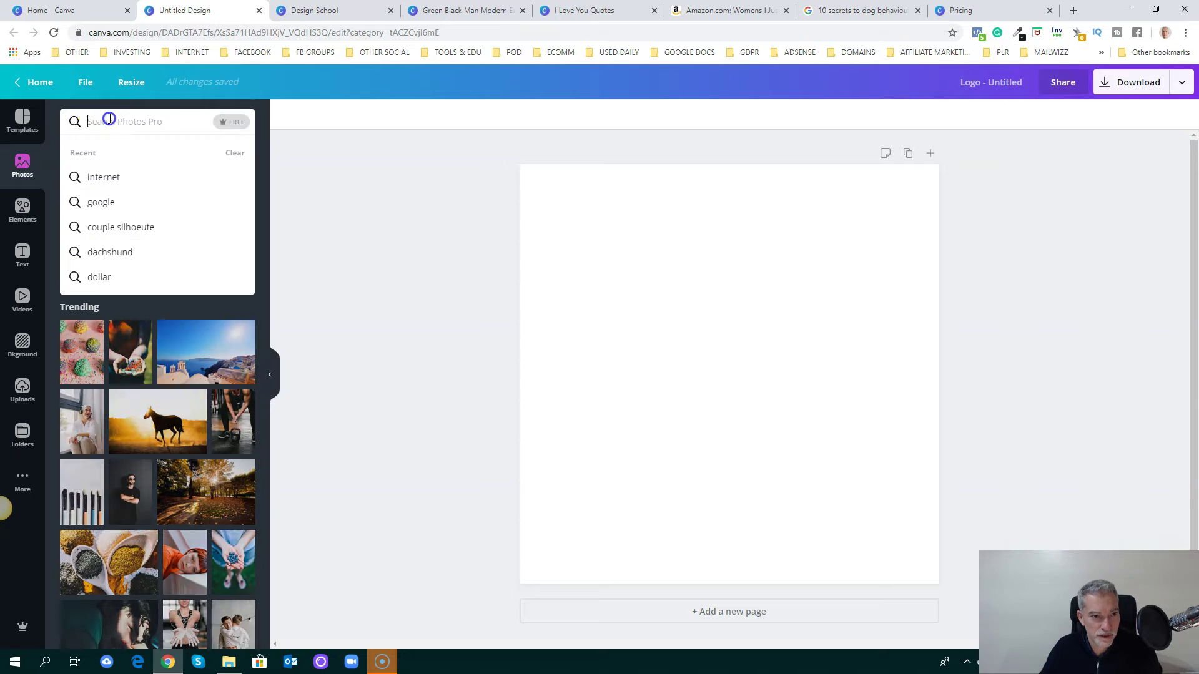
text(dog)
key(Return)
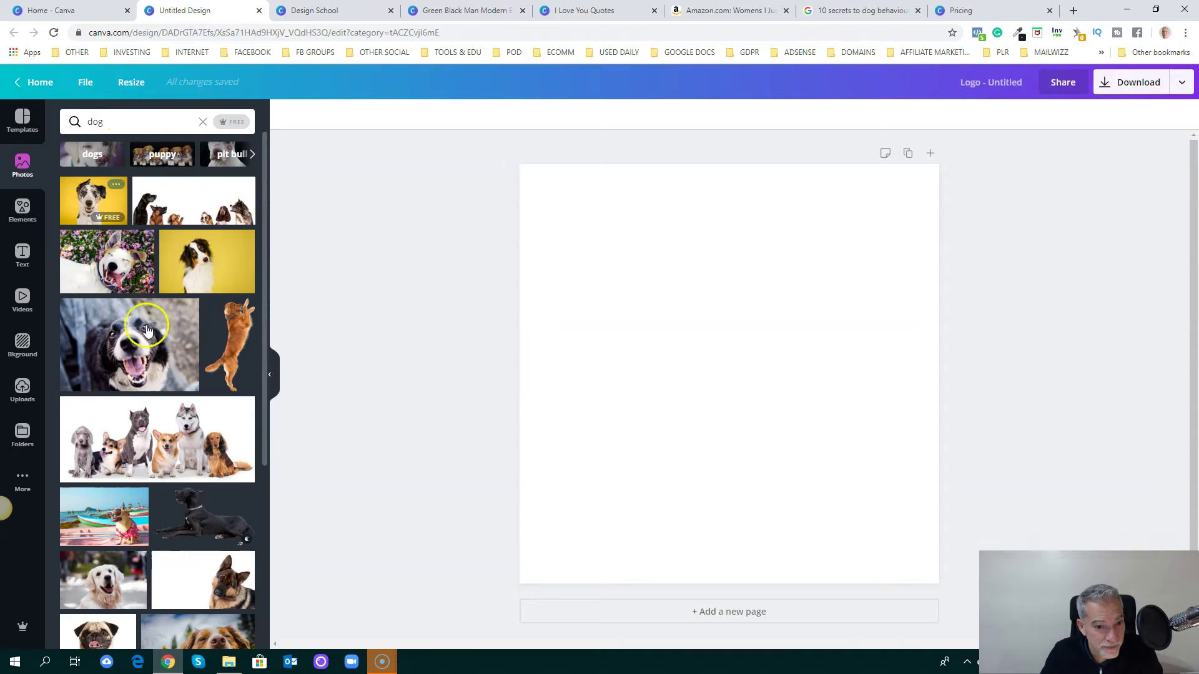
scroll(167, 350, down, 4)
scroll(169, 355, up, 4)
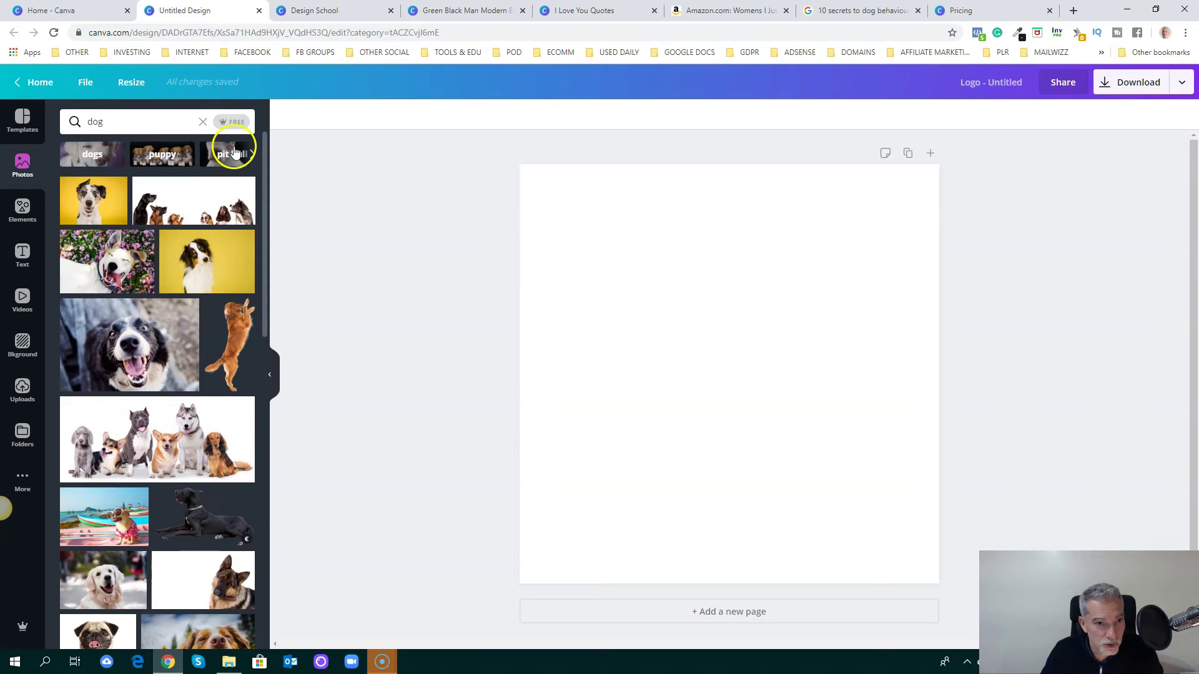
click(234, 124)
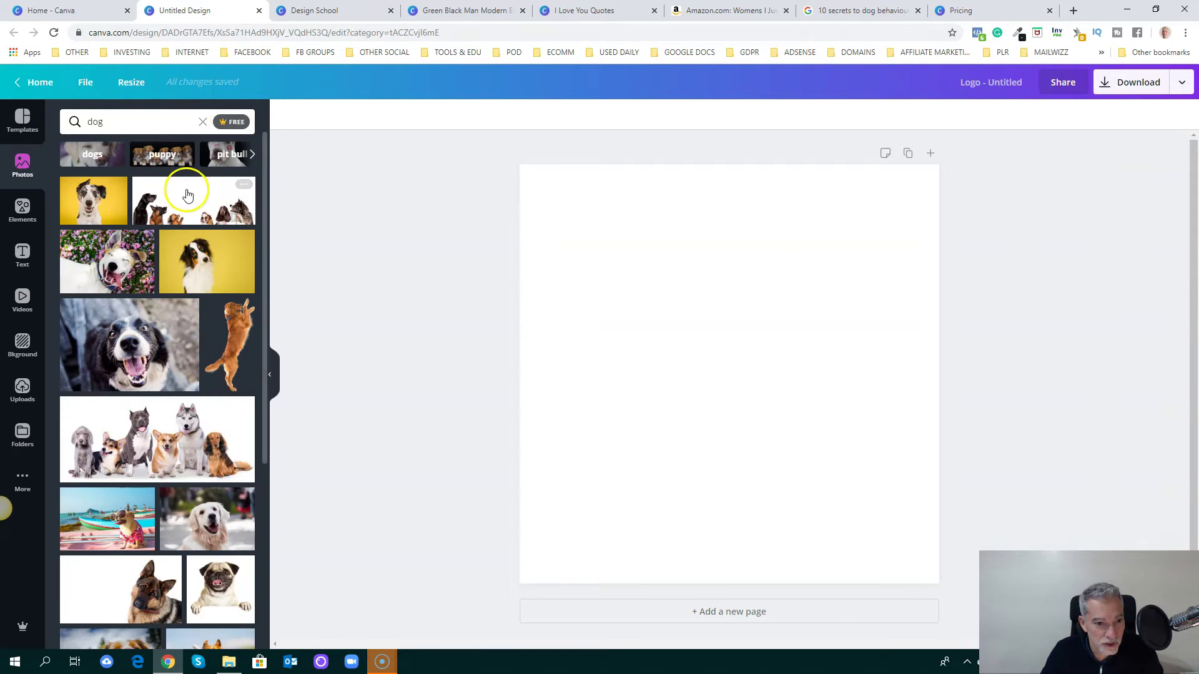
scroll(139, 375, down, 10)
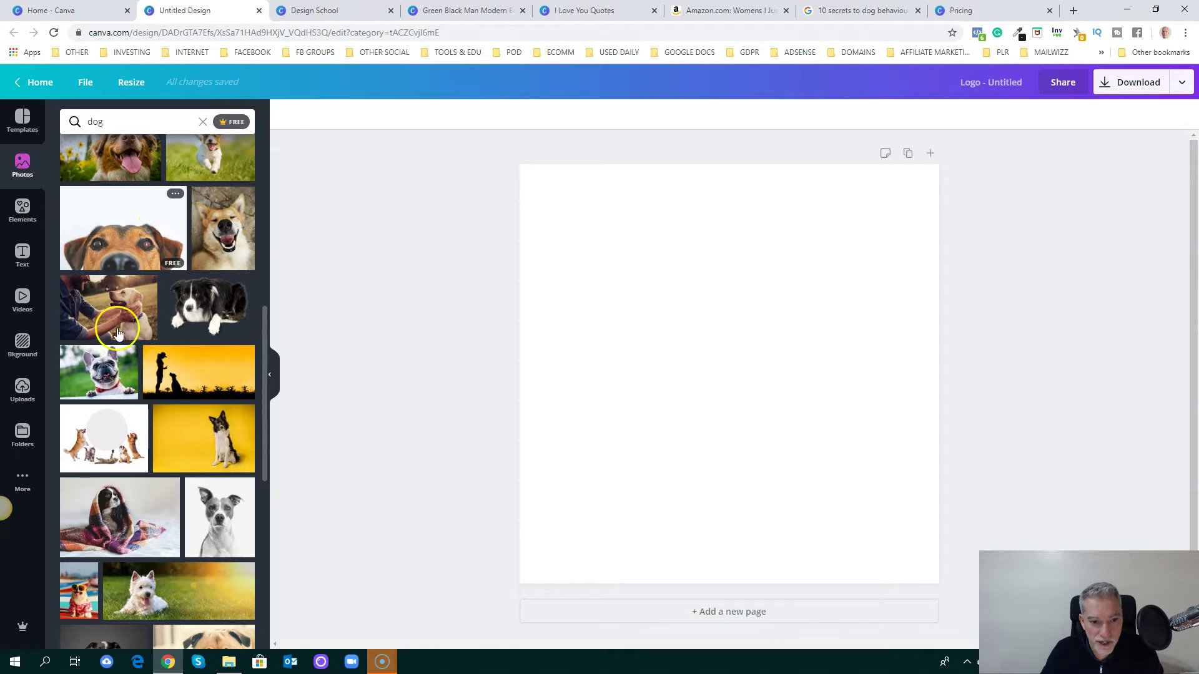
scroll(184, 340, up, 15)
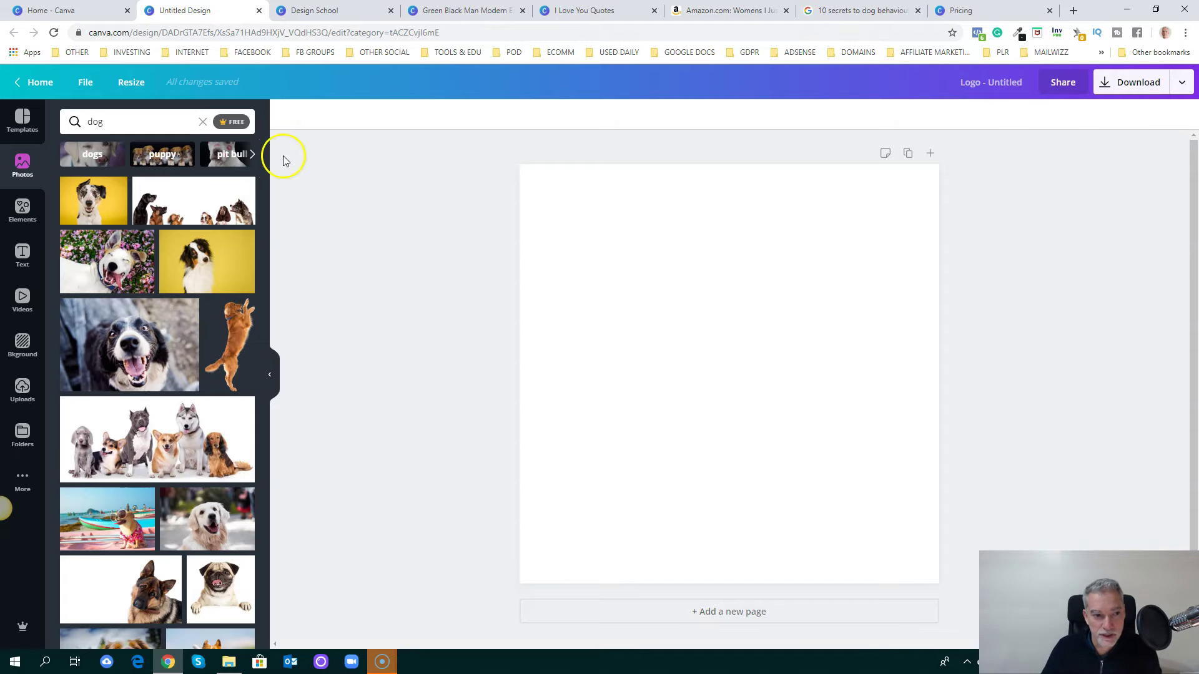
Step: Try adding and enlarging a red flower graphic from Elements, then delete it
click(23, 212)
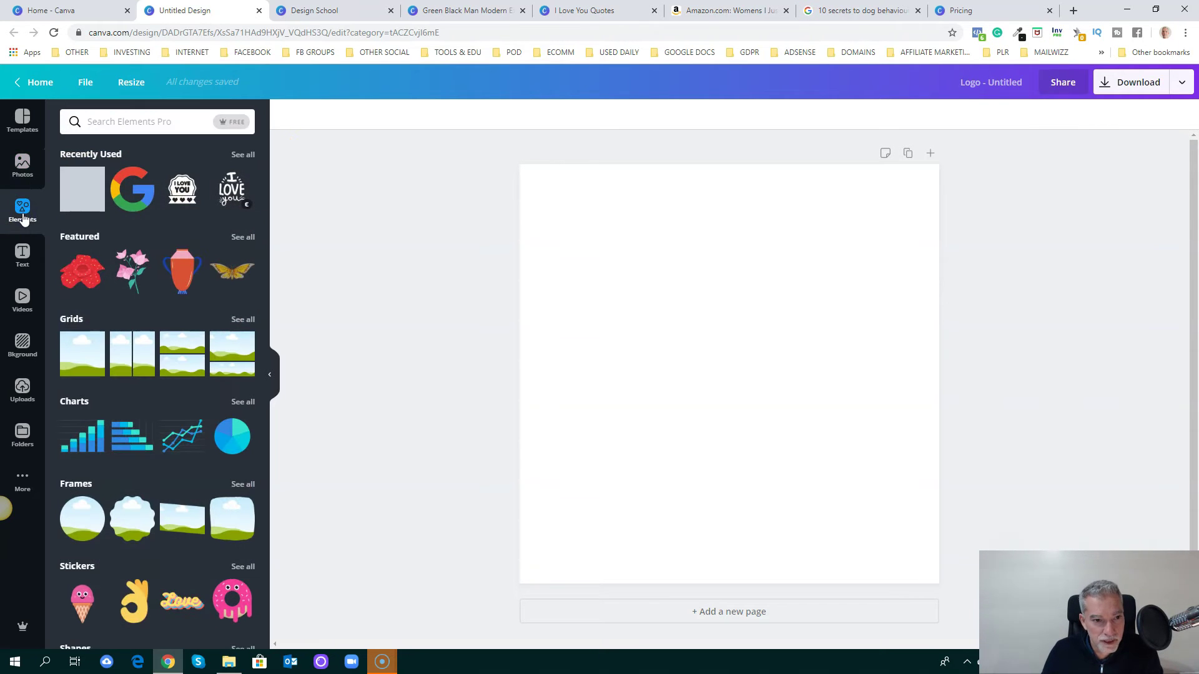
click(81, 271)
drag(561, 249, 525, 223)
drag(897, 498, 756, 508)
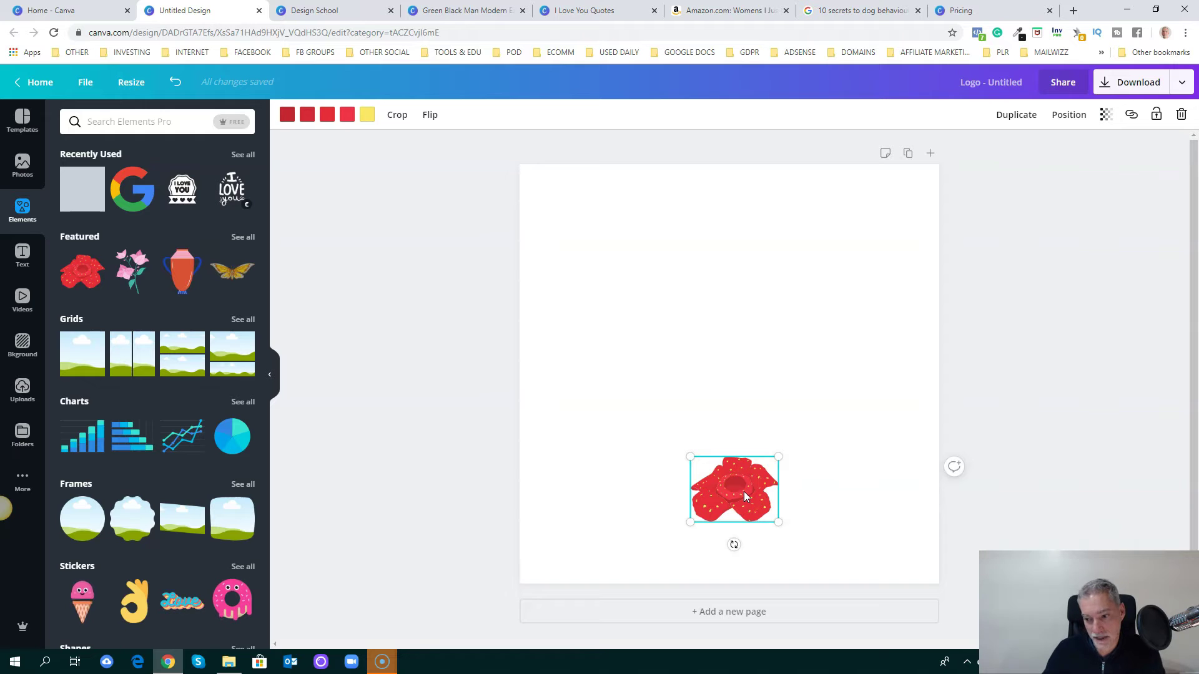
key(Delete)
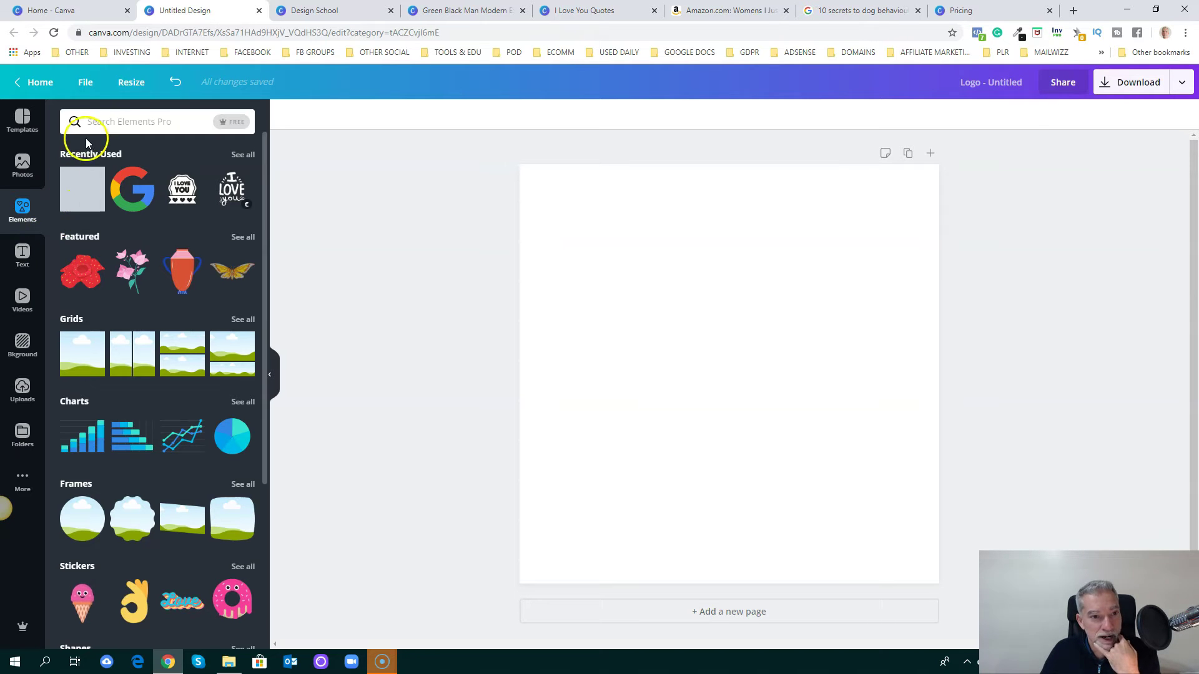
Step: Search Elements for 'dog' and limit the results to FREE elements
click(112, 121)
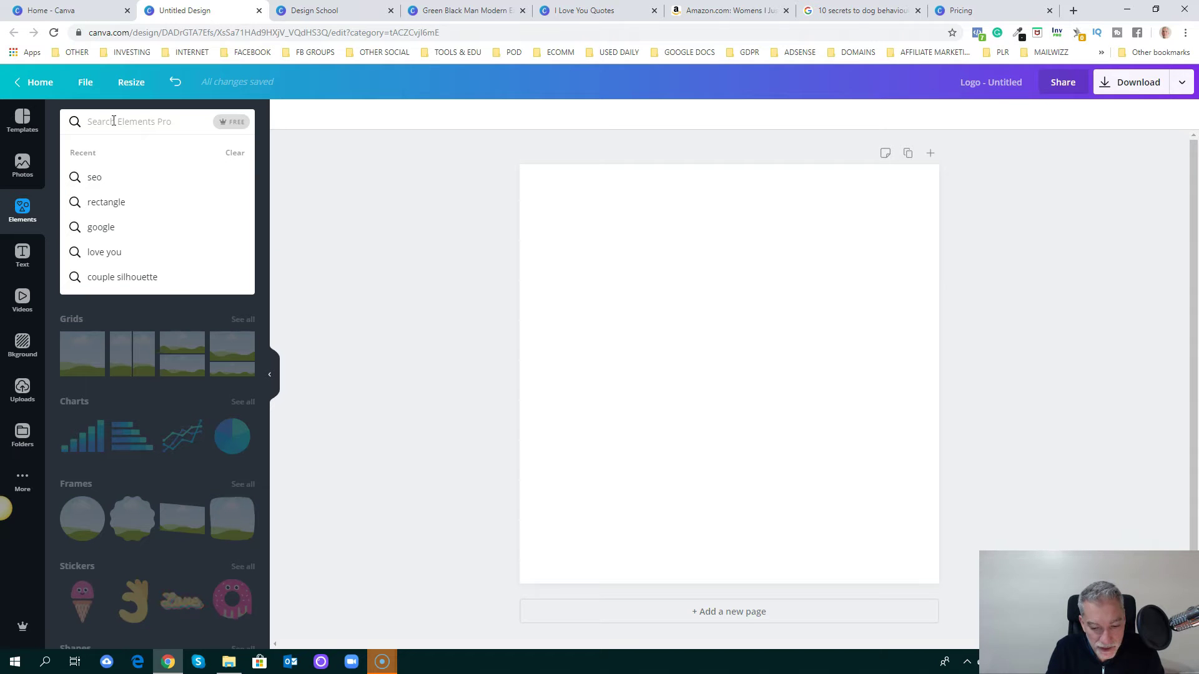
text(dog)
key(Return)
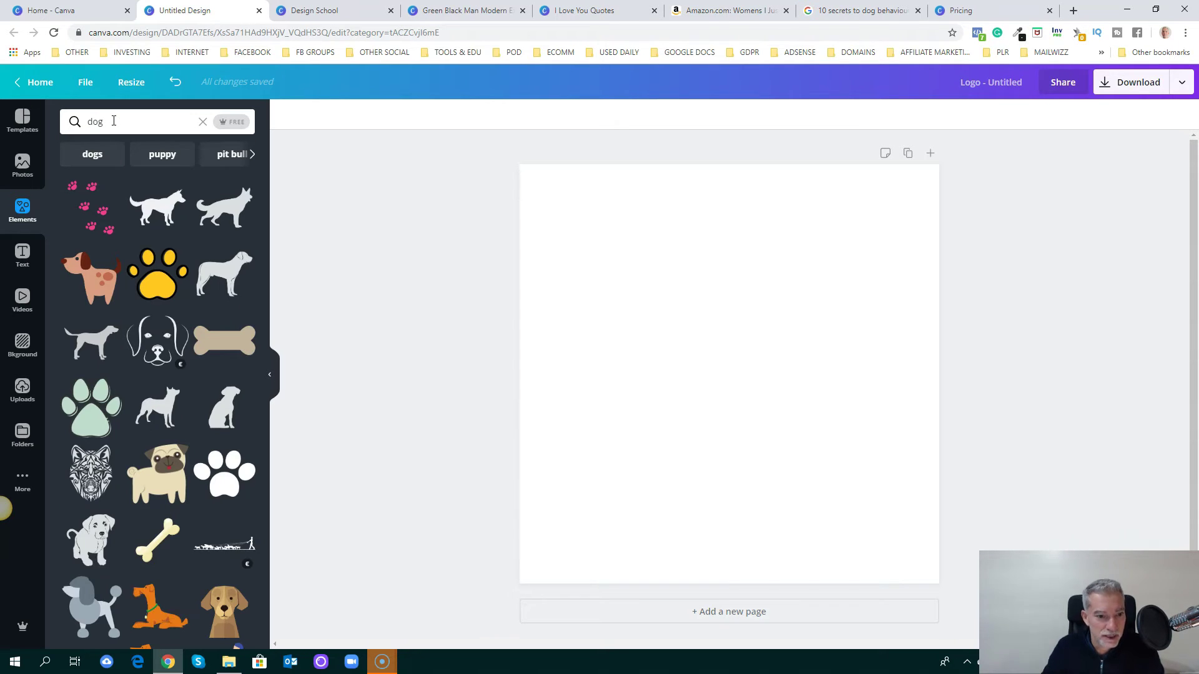
scroll(166, 268, down, 3)
scroll(166, 268, down, 10)
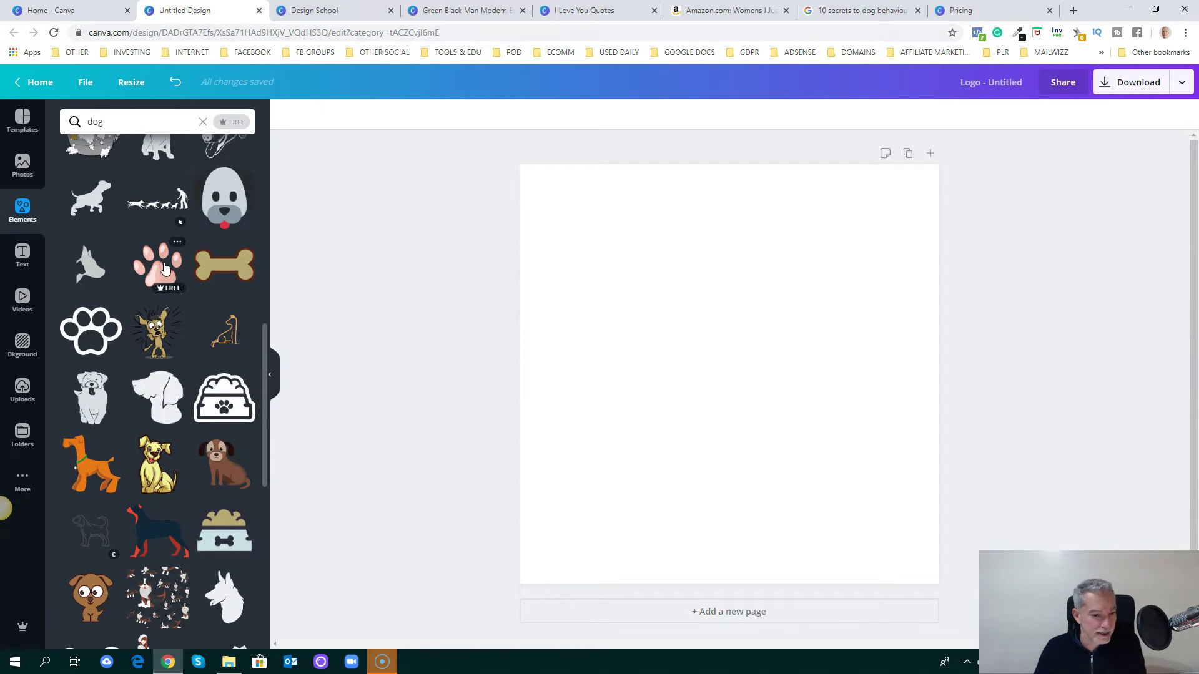
scroll(163, 263, up, 3)
click(234, 123)
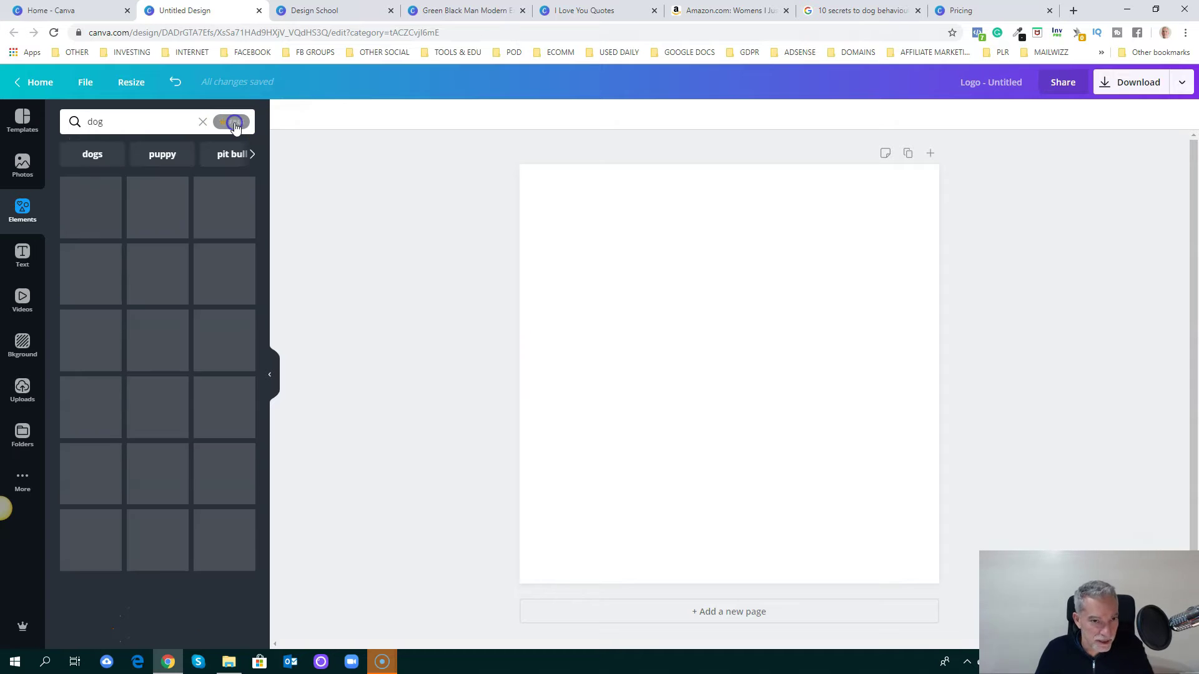
scroll(193, 223, down, 4)
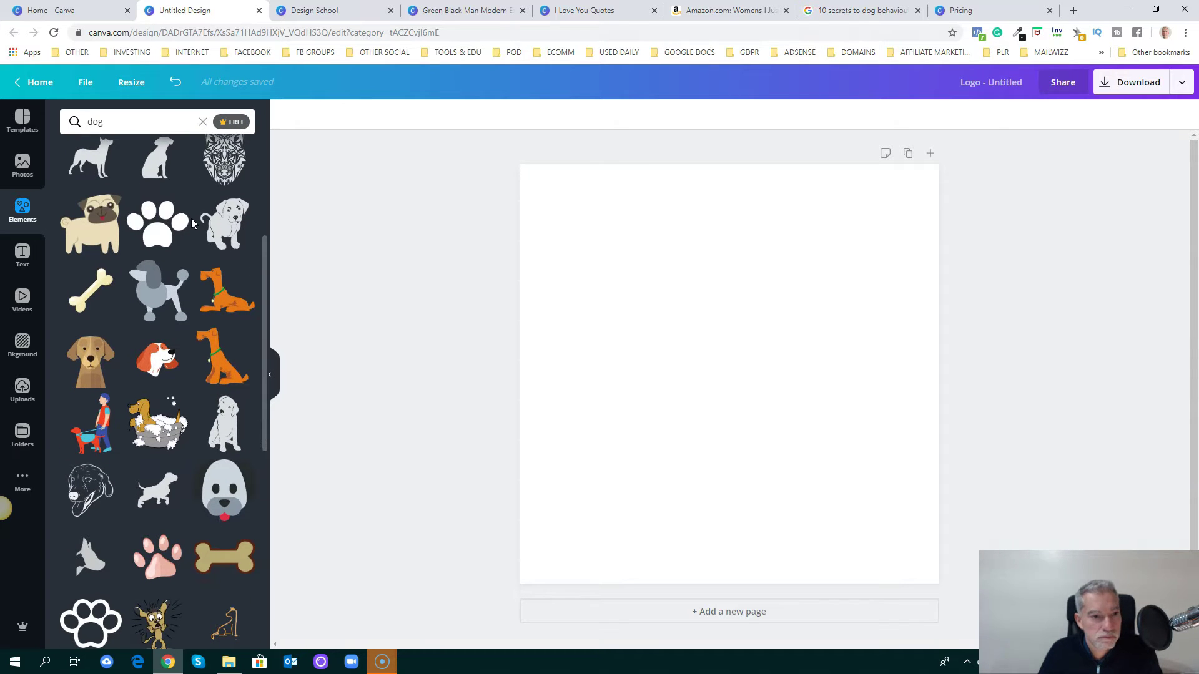
Step: Add the cartoon pug graphic, shrink it and move it to the lower middle
click(130, 355)
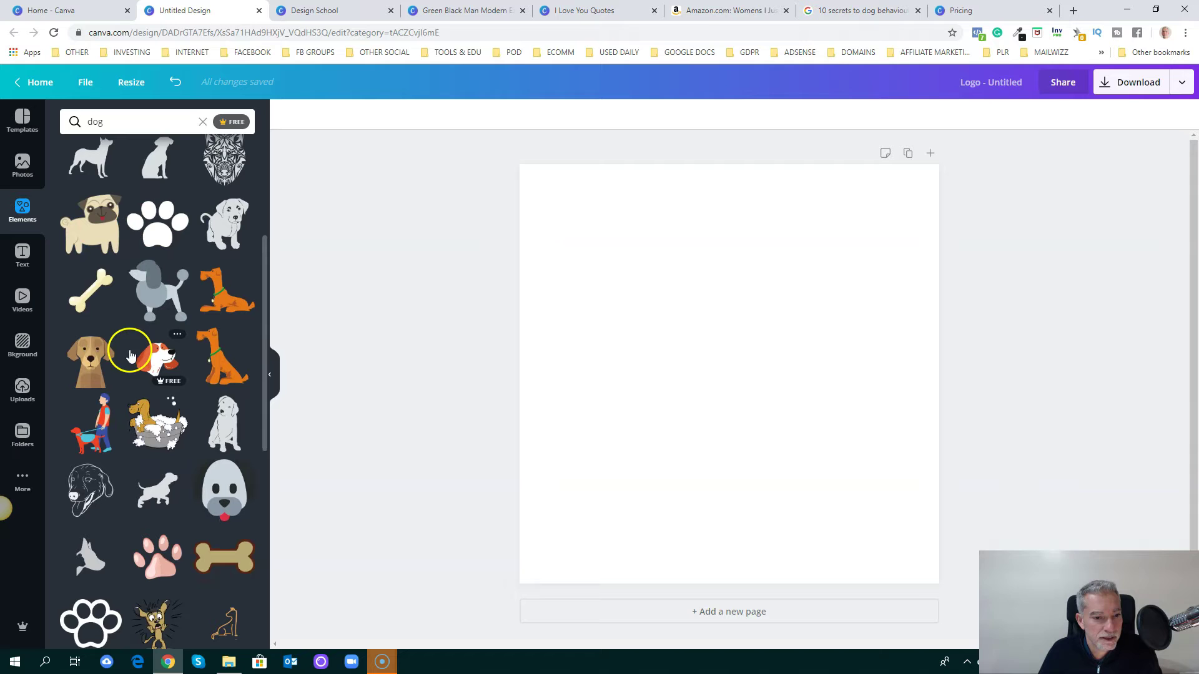
click(115, 233)
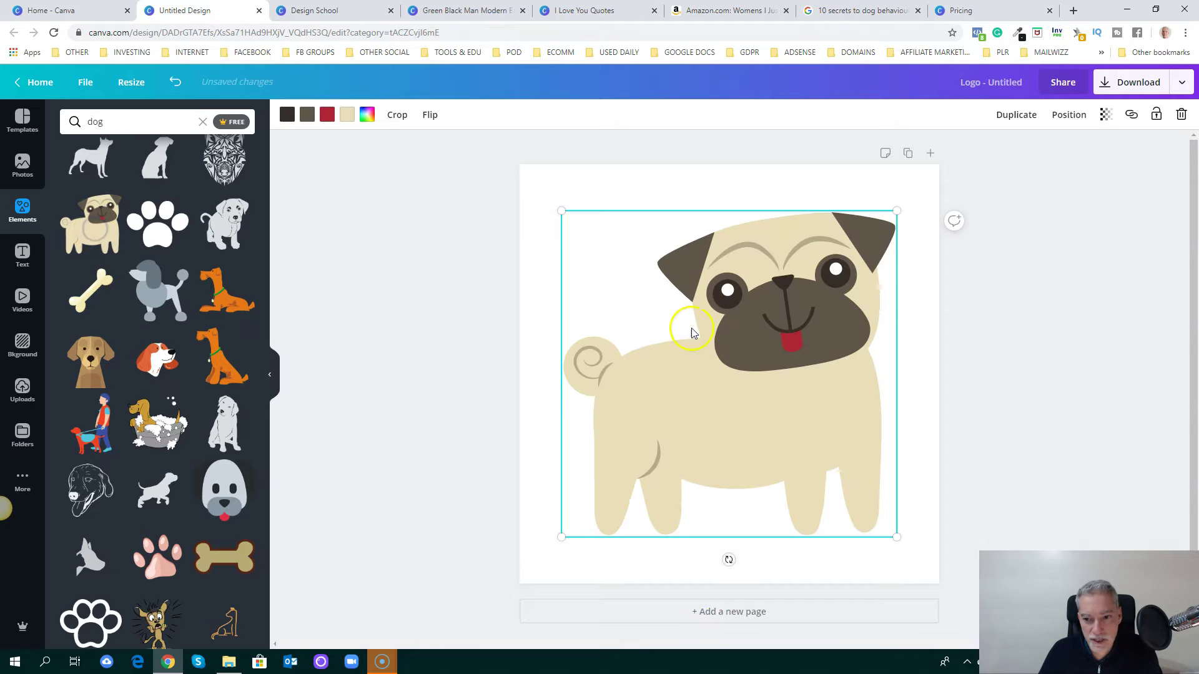
drag(897, 208, 757, 407)
drag(700, 431, 779, 443)
click(1093, 412)
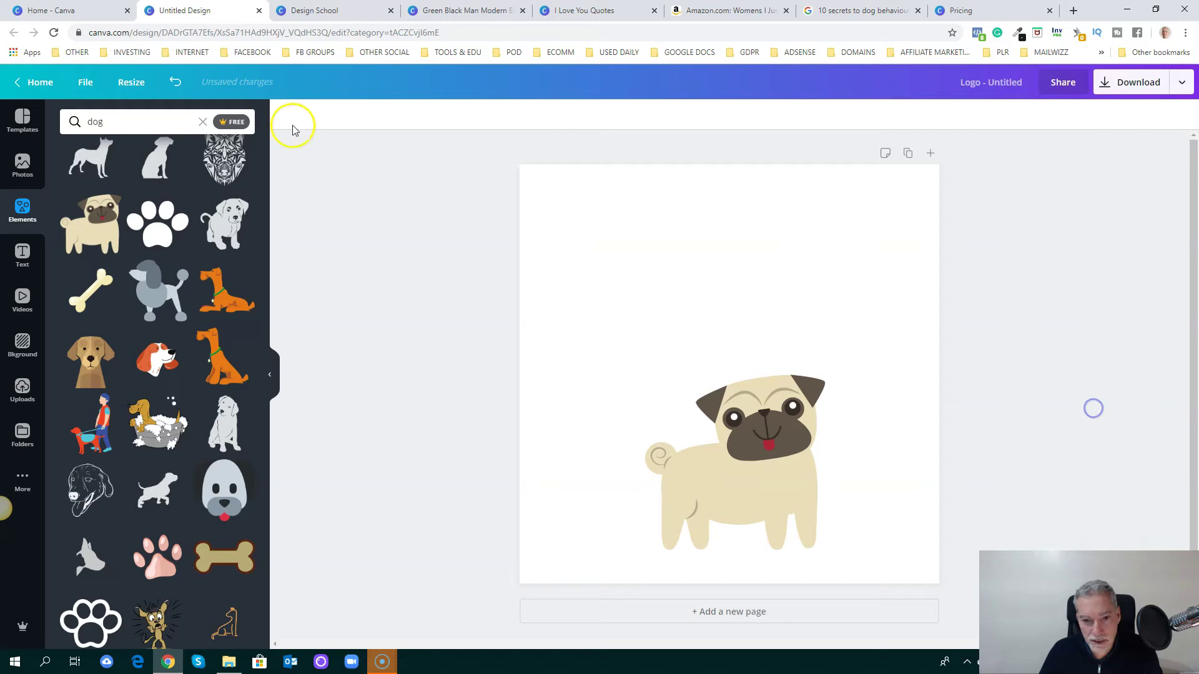
Step: Add a heading at the top of the page reading 'DOG FAN CLUB'
click(22, 252)
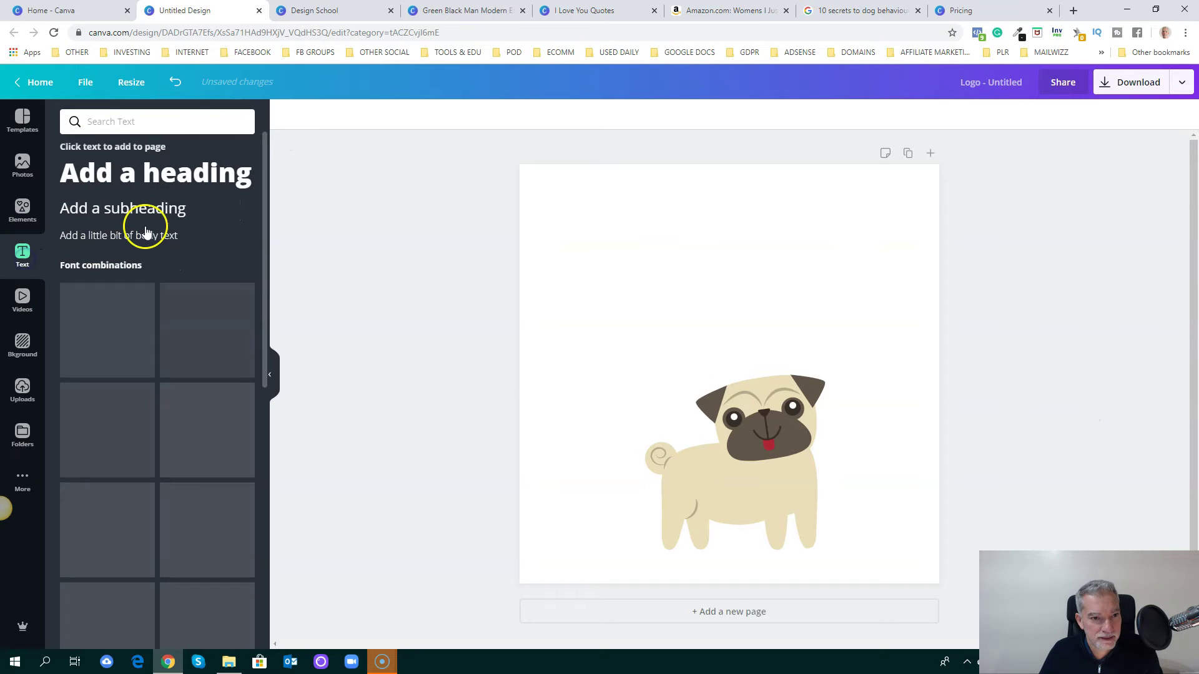
click(153, 173)
click(734, 348)
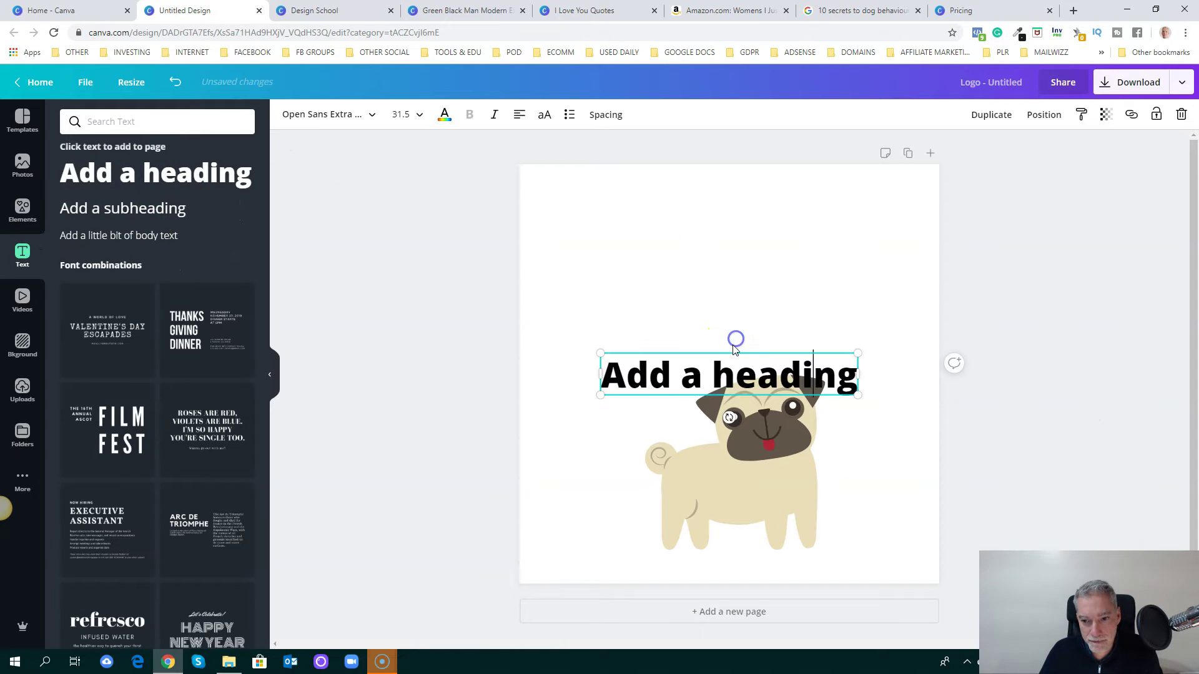
drag(733, 353, 729, 194)
click(607, 210)
drag(607, 210, 850, 217)
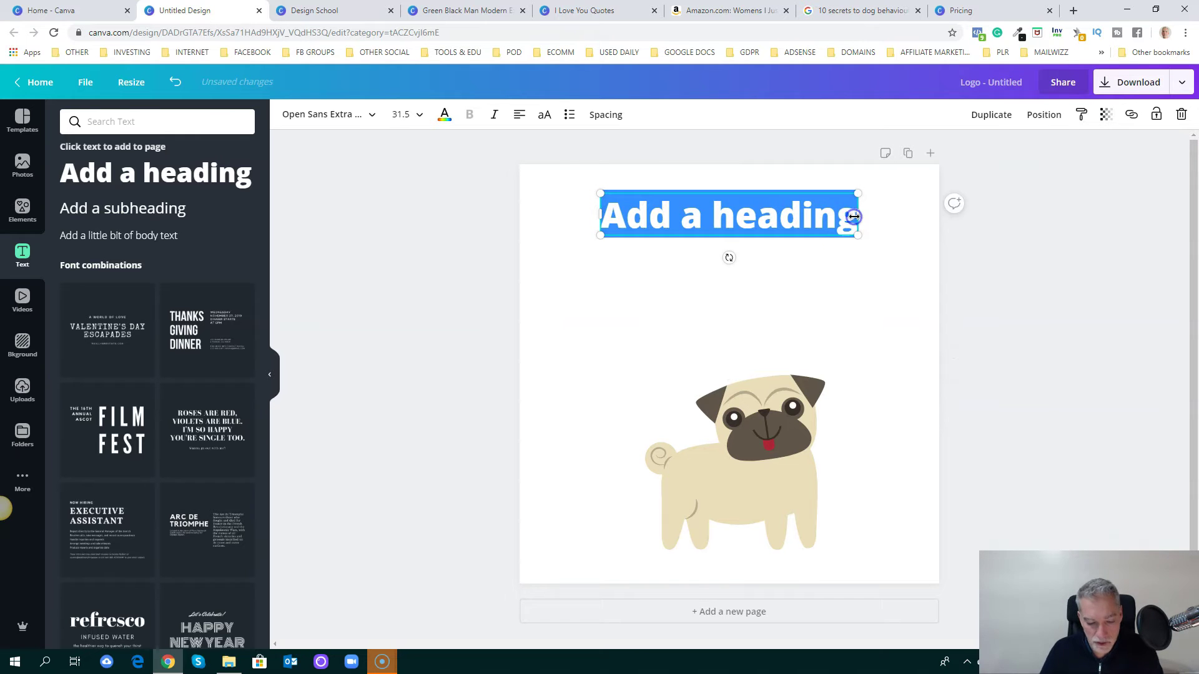
text(DOG)
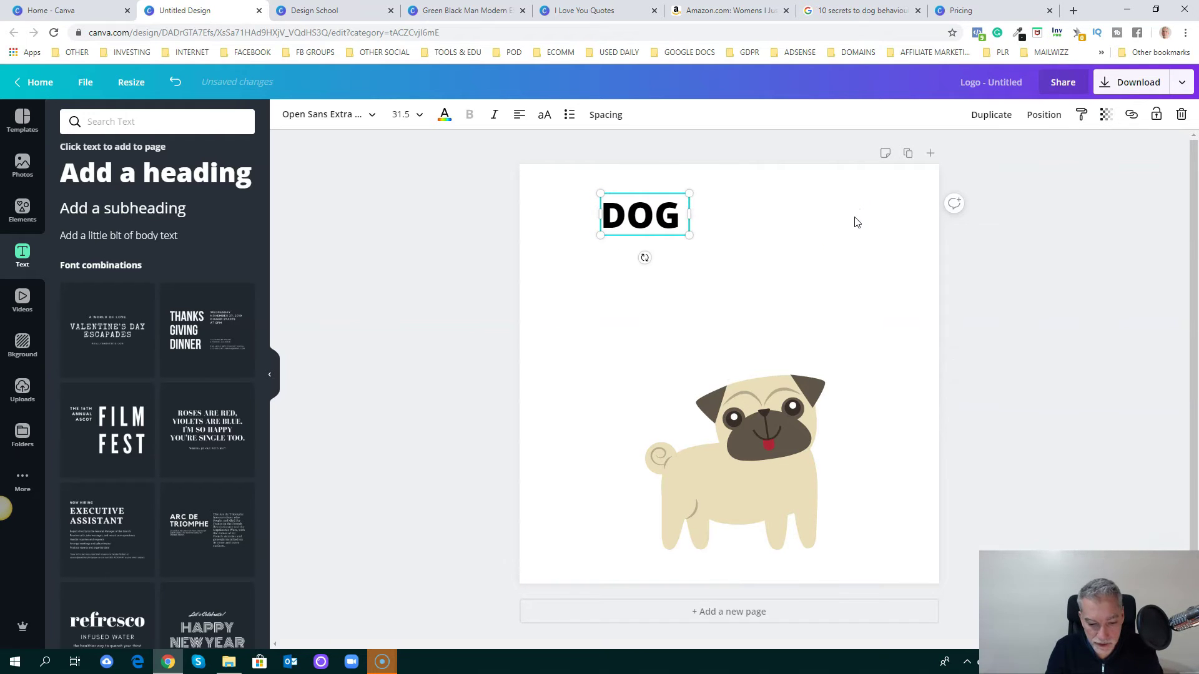
text( FAN CLUB)
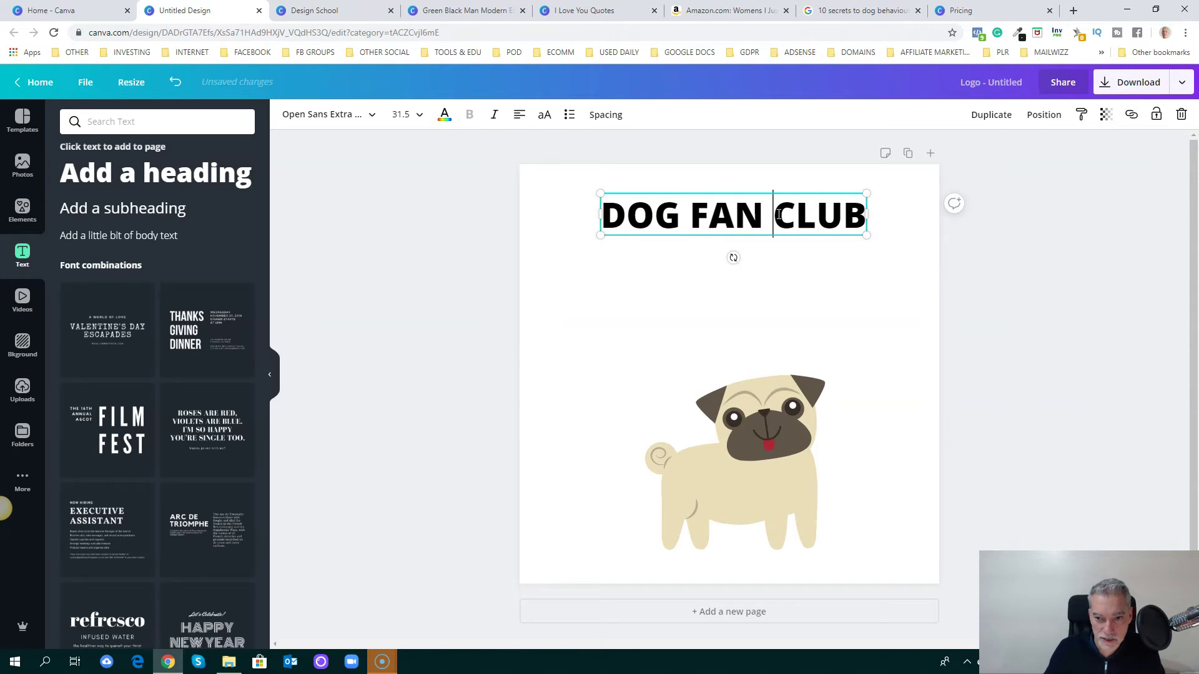
click(847, 299)
Step: Remove CLUB from the heading so it reads DOG FAN, and fit the box
click(830, 232)
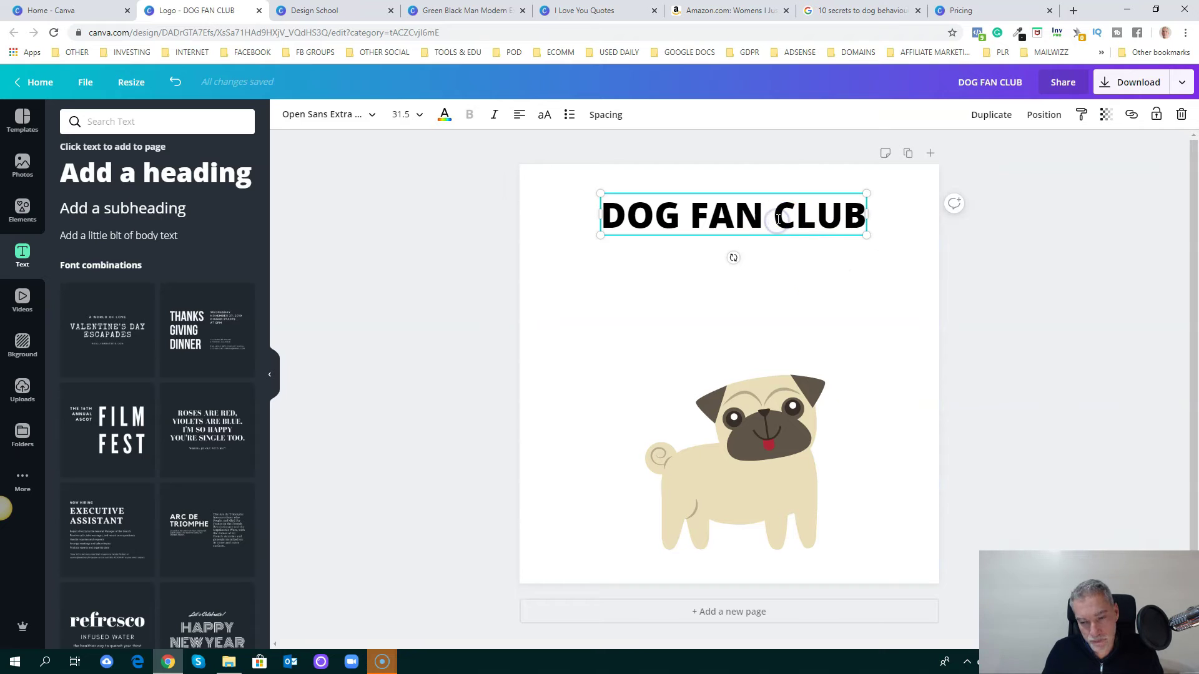
key(Delete)
key(Delete)
key(Delete)
key(Delete)
drag(773, 216, 768, 217)
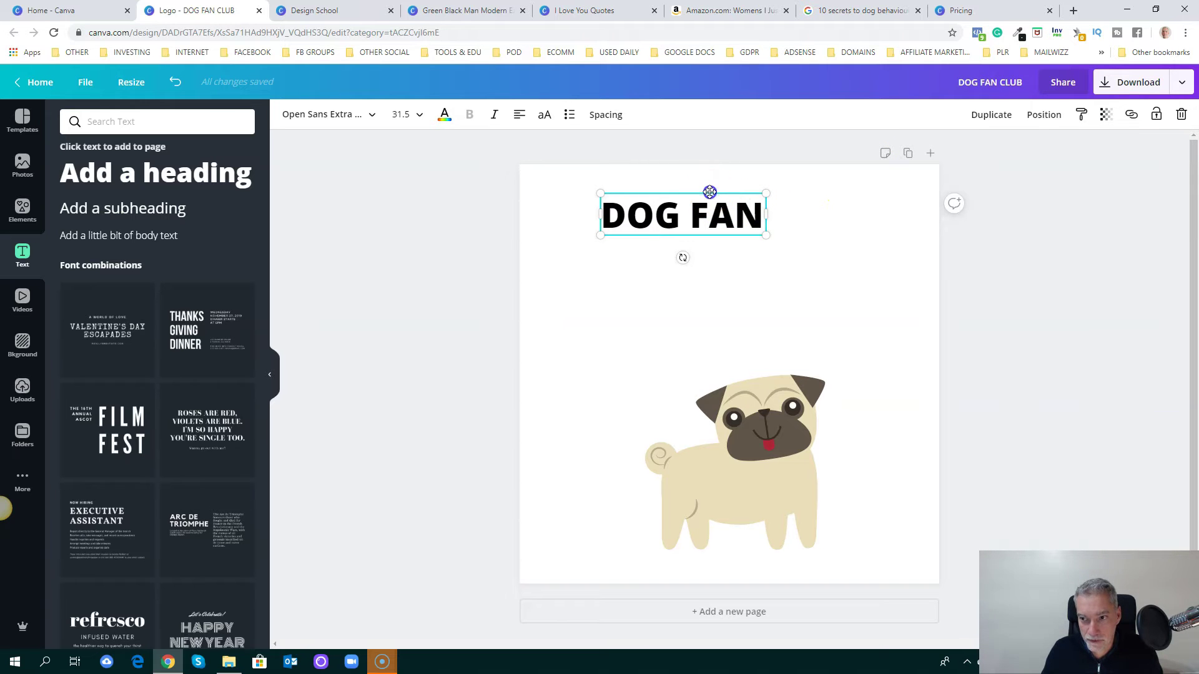
click(704, 212)
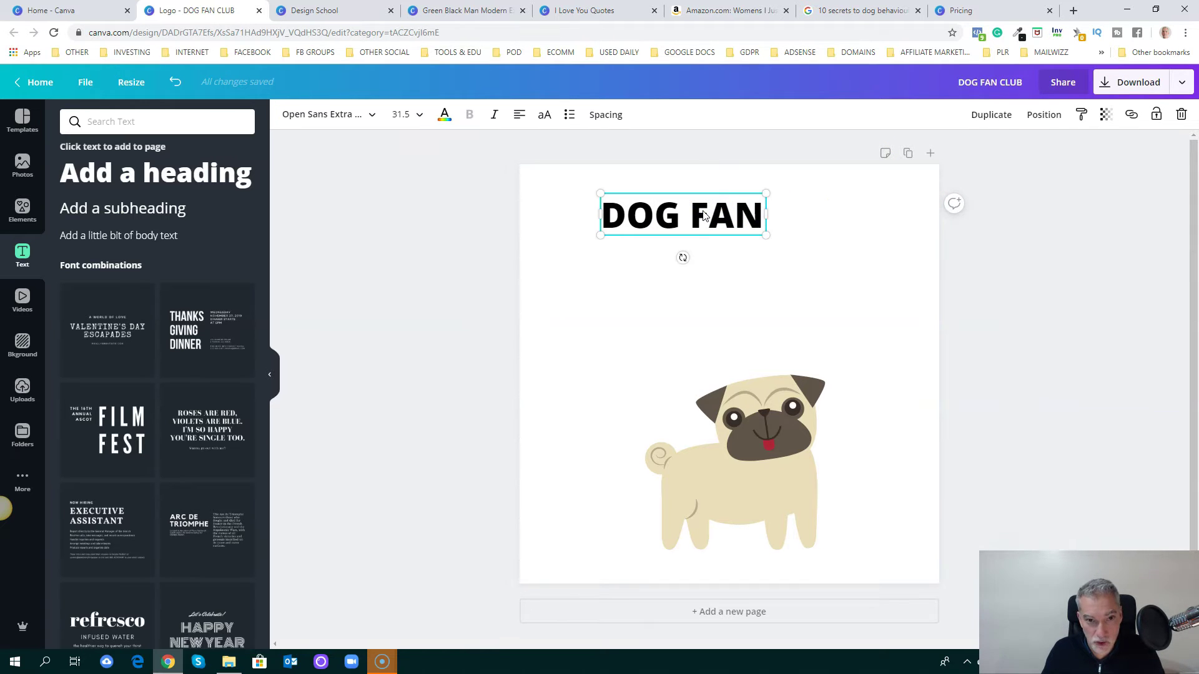
Step: Duplicate the DOG FAN box below it and change the copy's text to CLUB
key(ctrl+d)
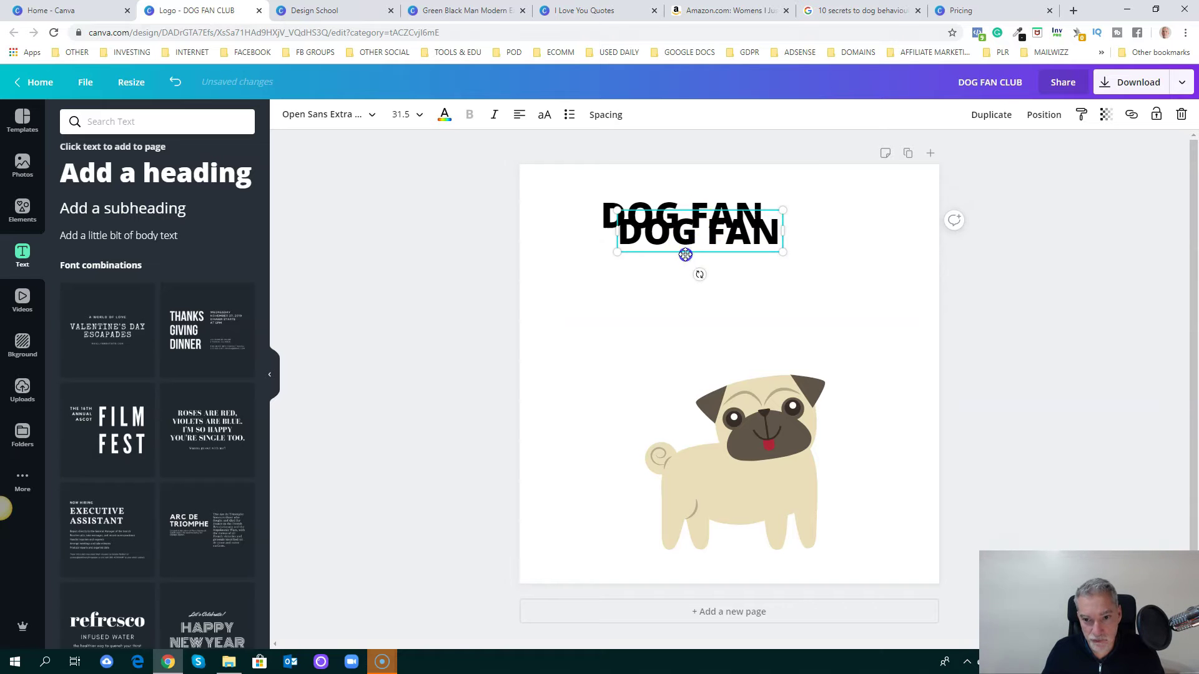
drag(685, 254, 667, 287)
double_click(637, 267)
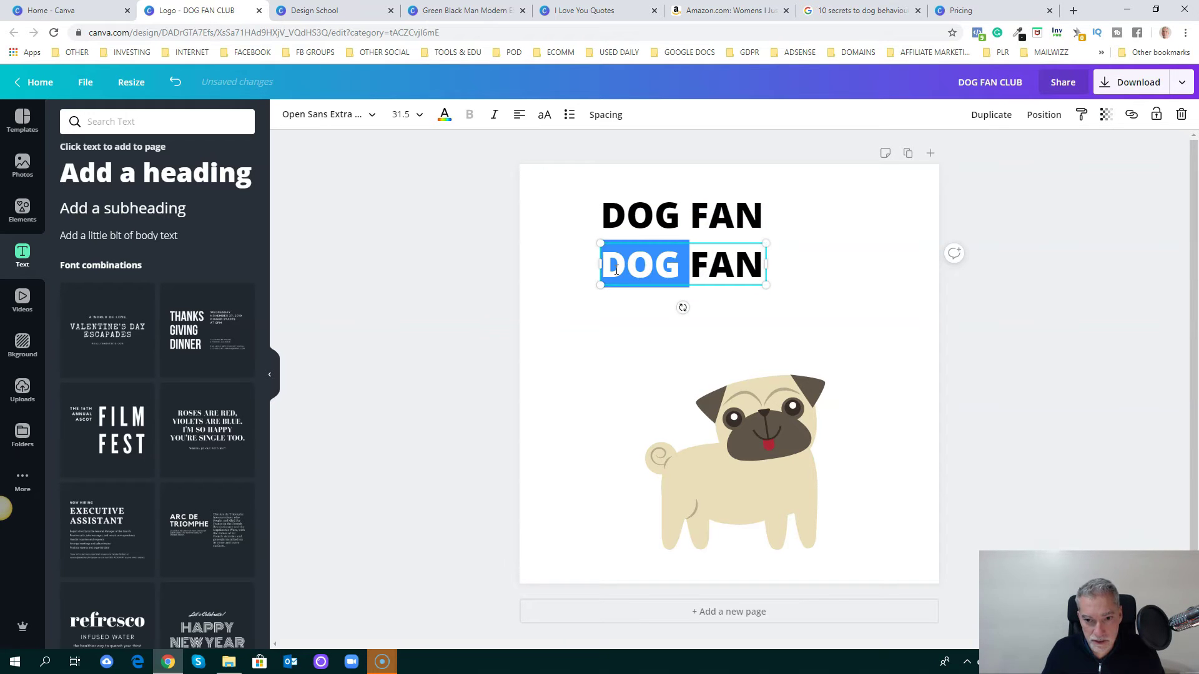
key(BackSpace)
text(CLUB)
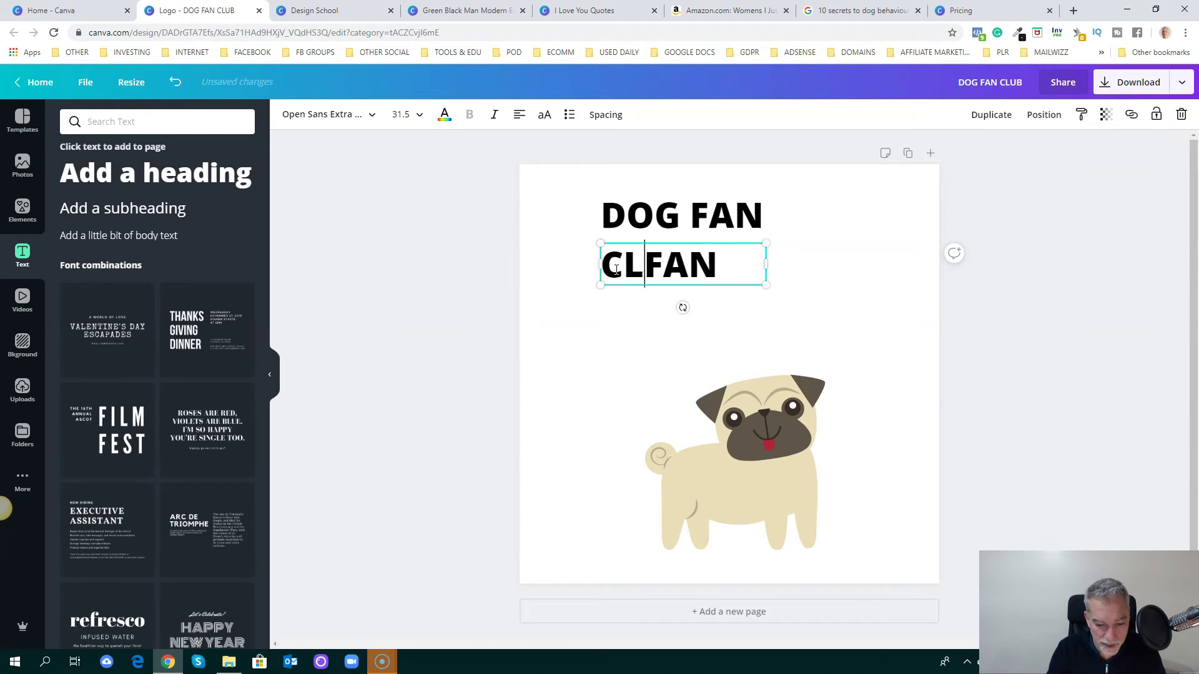
key(Delete)
key(Delete)
key(Delete)
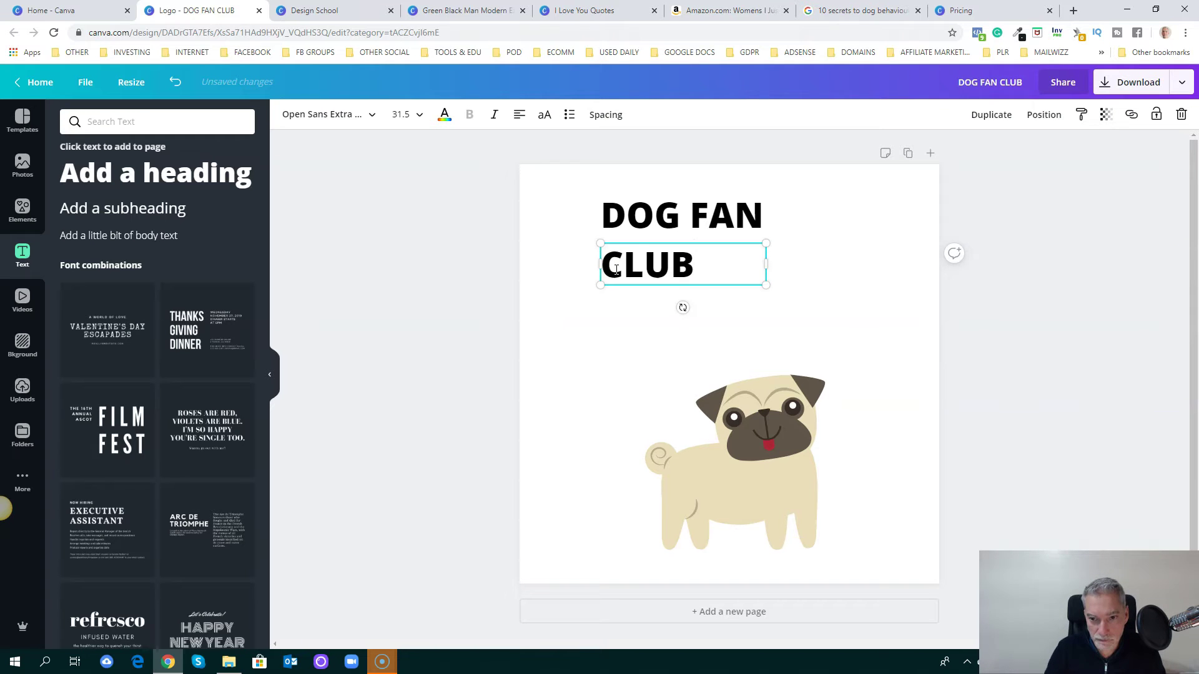
click(613, 226)
Step: Stretch the DOG FAN and CLUB boxes to full page width and centre-align both
drag(675, 224, 746, 218)
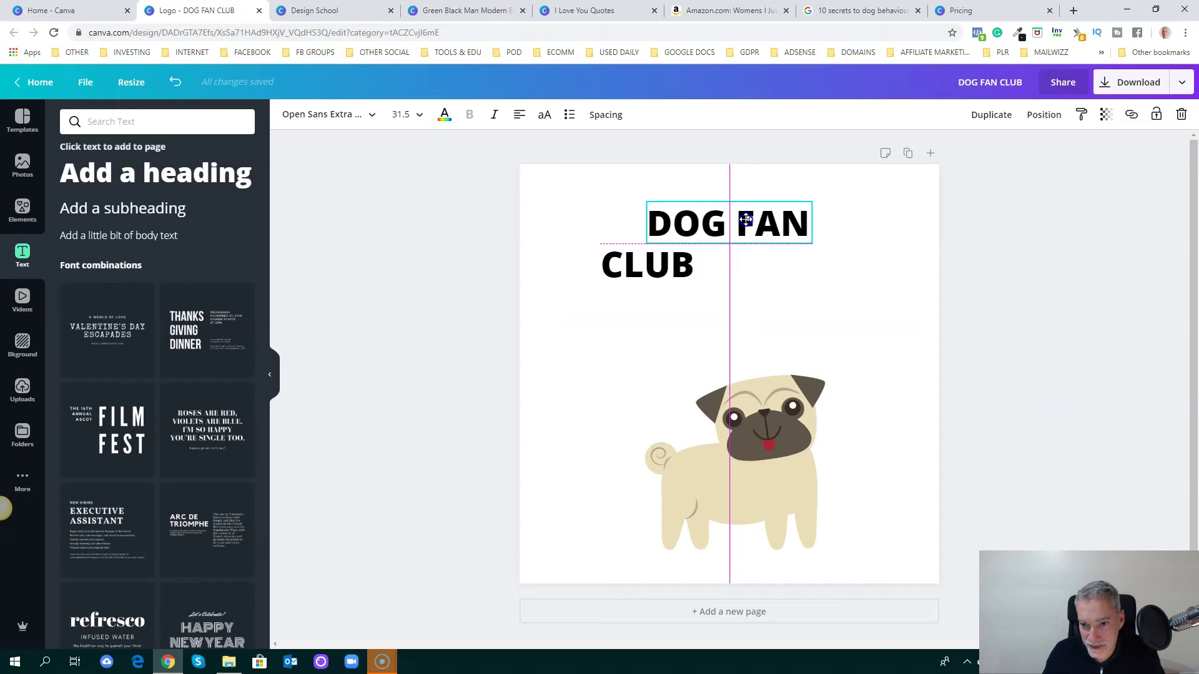
drag(745, 220, 745, 219)
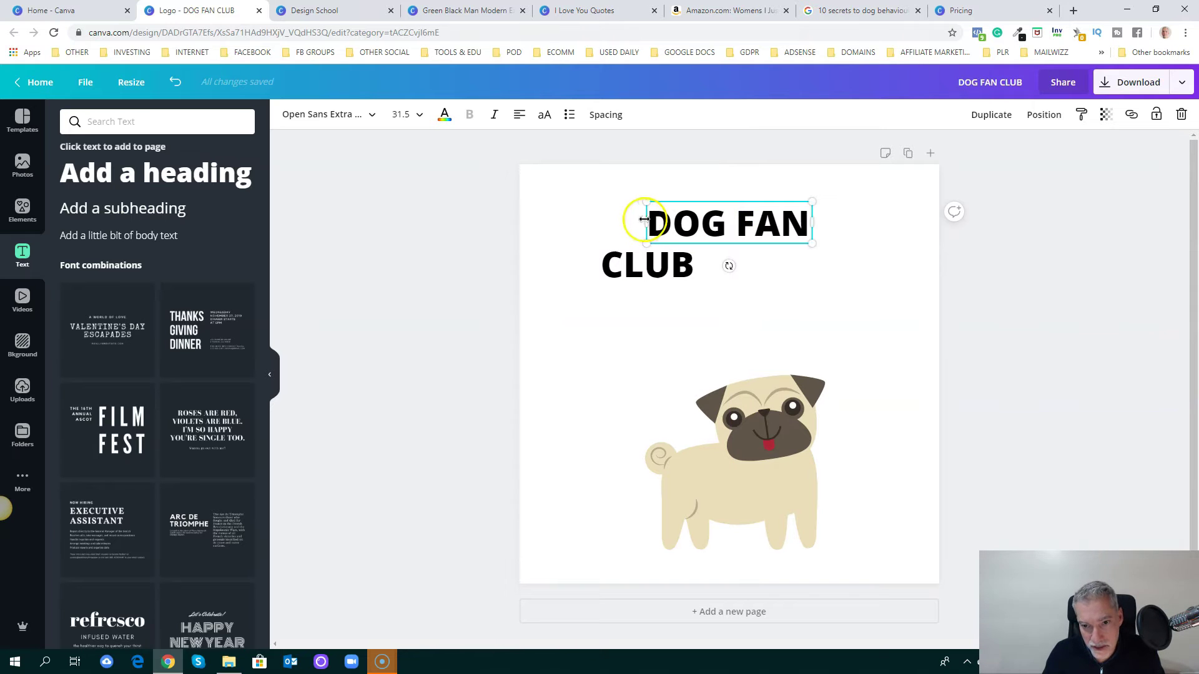
drag(647, 223, 522, 225)
drag(811, 223, 936, 224)
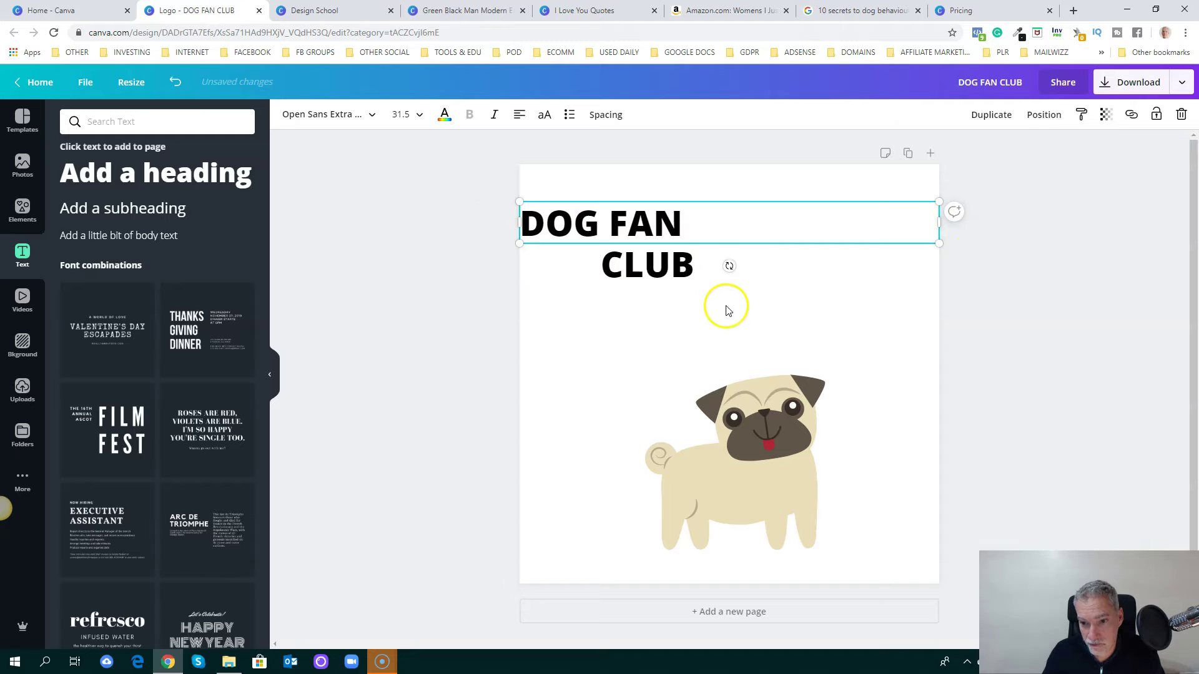
click(683, 229)
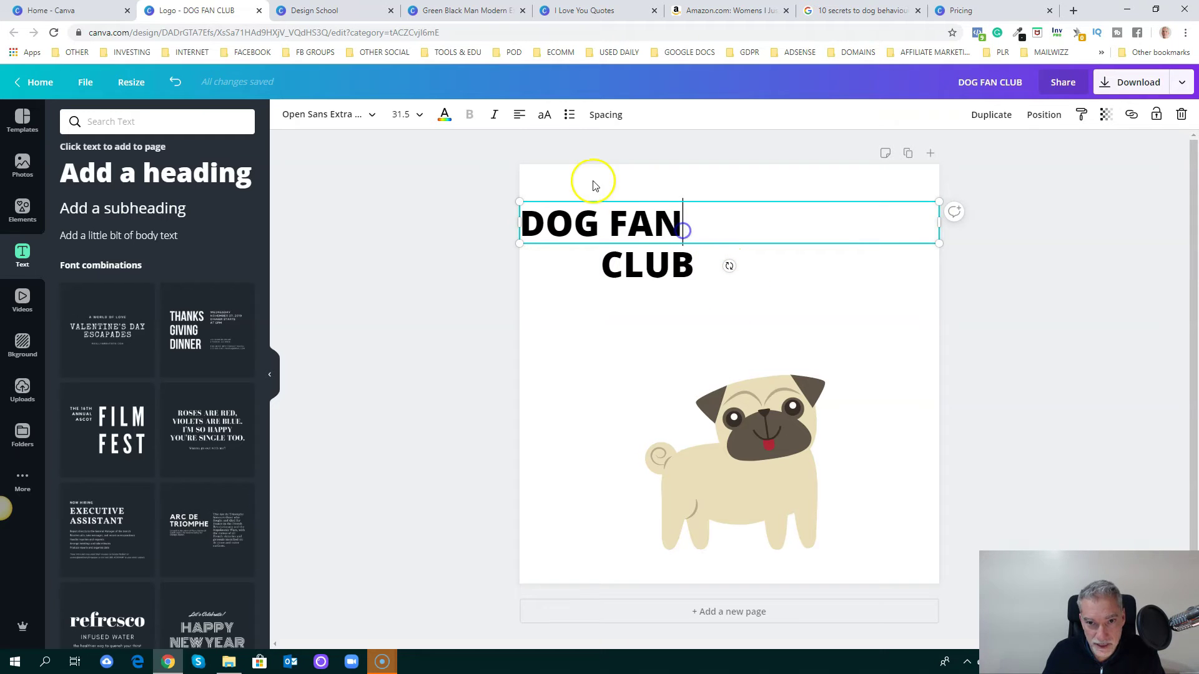
click(521, 119)
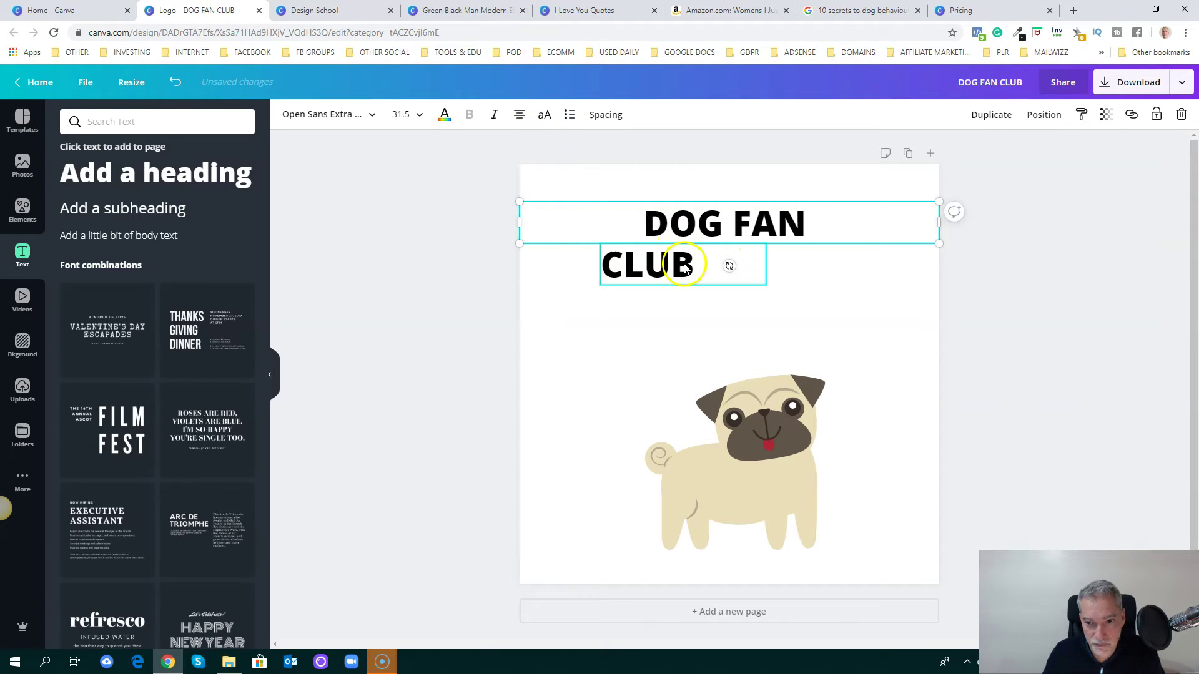
click(747, 268)
drag(764, 260, 938, 262)
drag(600, 263, 520, 263)
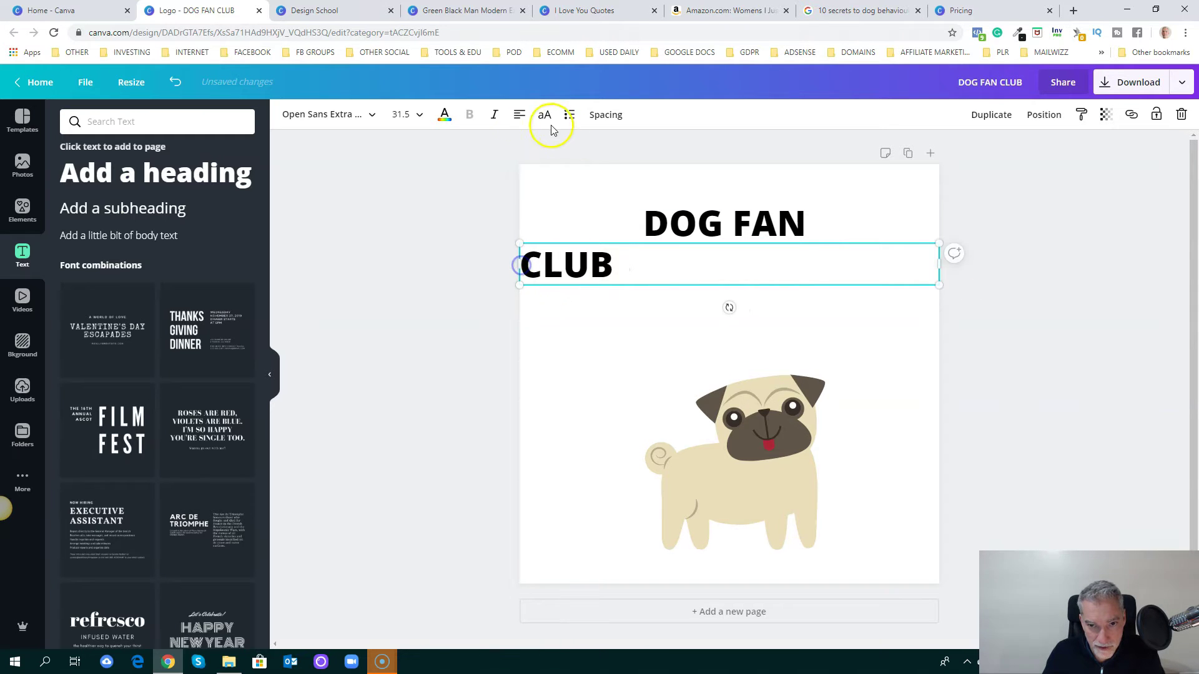
click(519, 114)
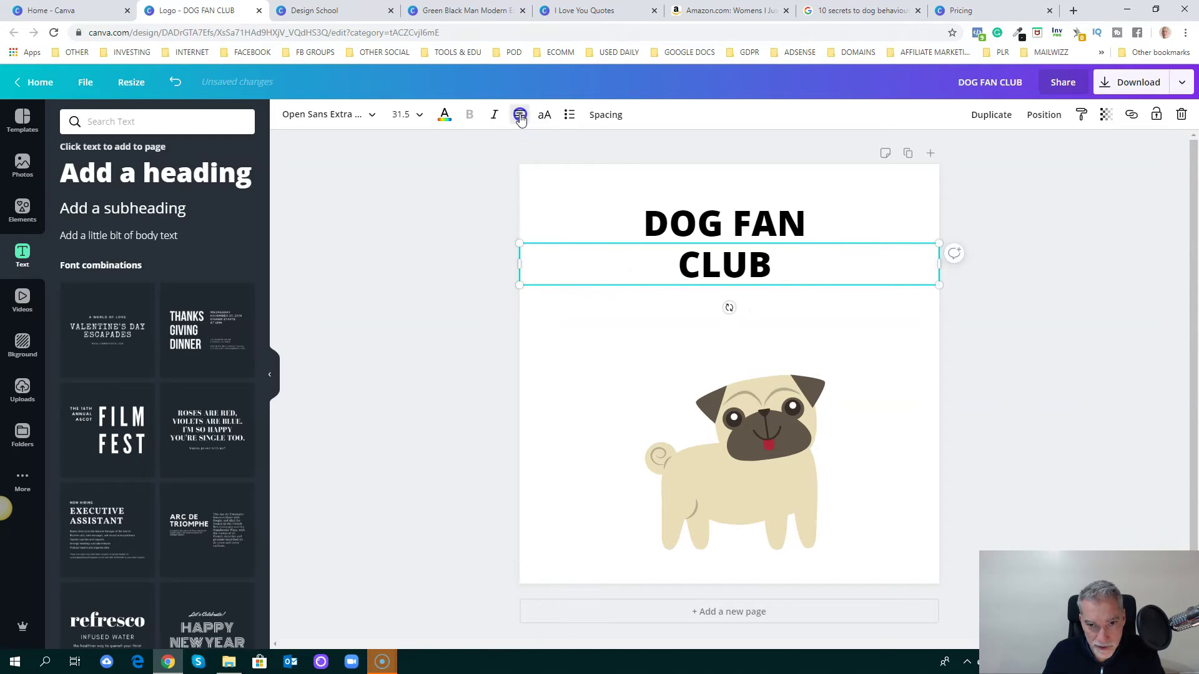
click(707, 279)
Step: Move CLUB and DOG FAN down above the pug, and centre the pug beneath them
drag(706, 287, 708, 349)
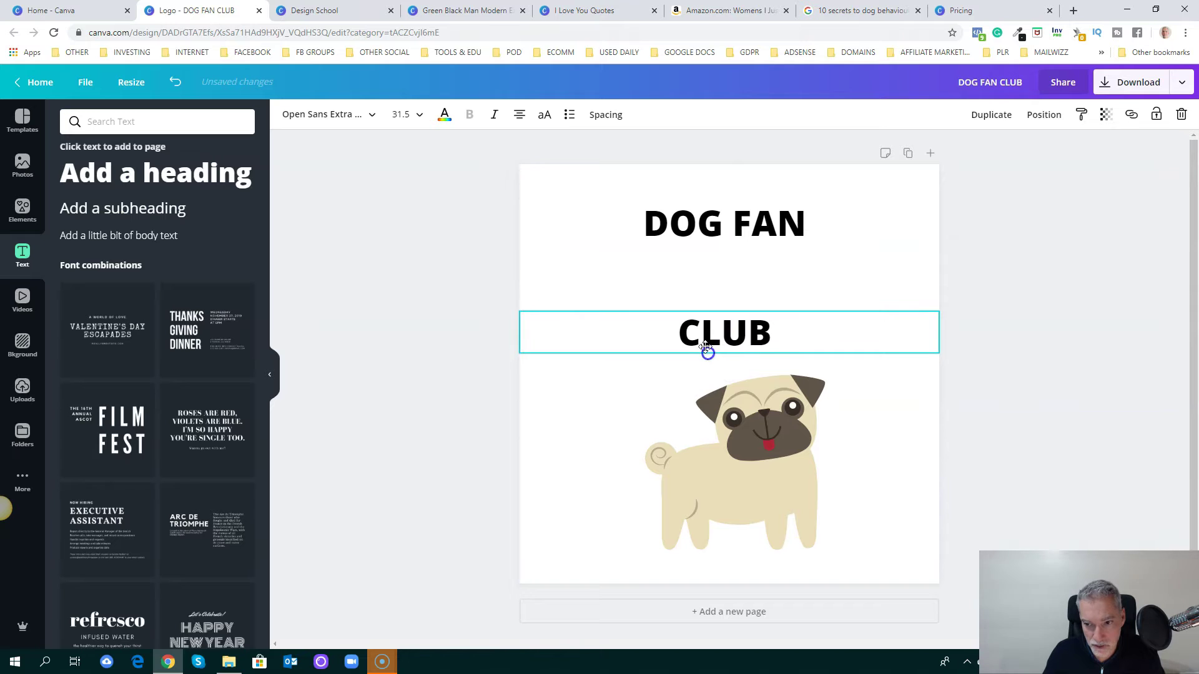
click(709, 236)
drag(710, 237, 703, 286)
click(762, 485)
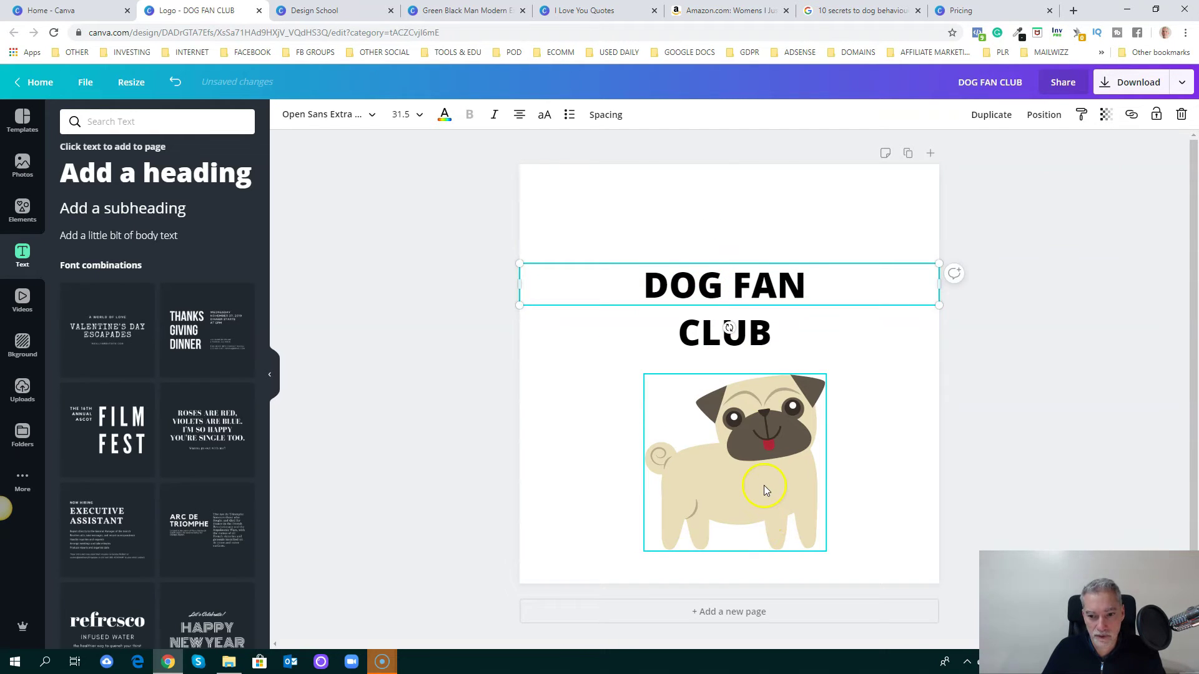
drag(751, 471, 754, 449)
drag(751, 281, 749, 265)
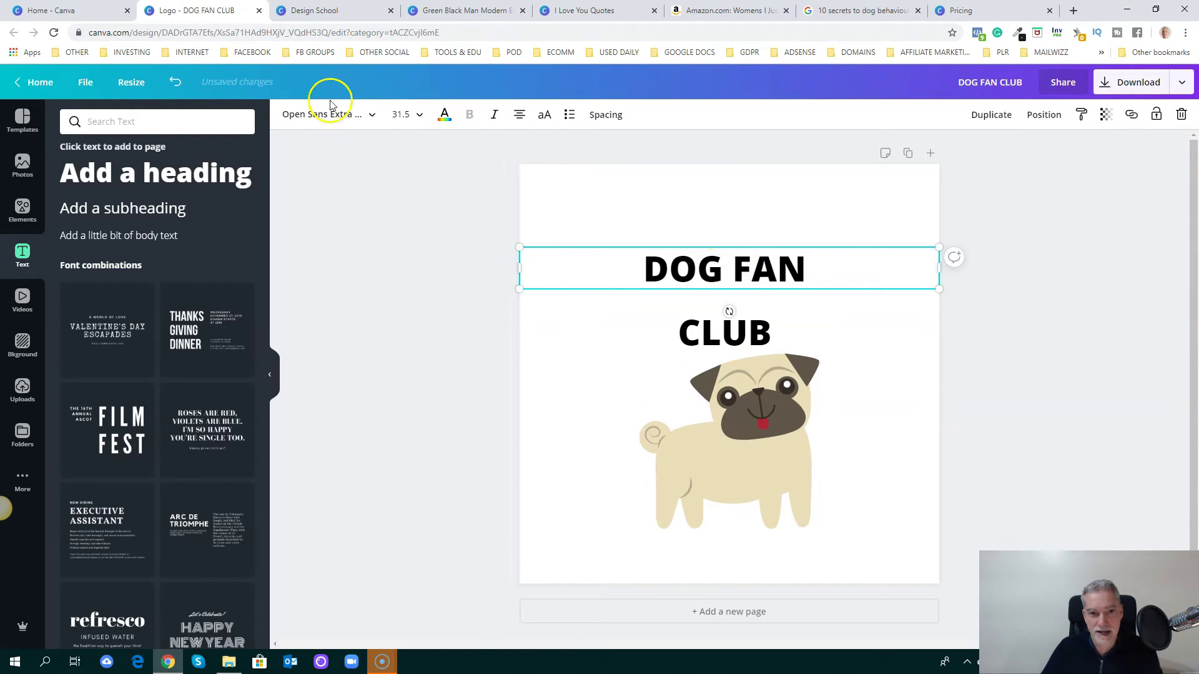
Step: Browse fonts for DOG FAN but keep Open Sans Extra Bold, then open the size list
click(369, 115)
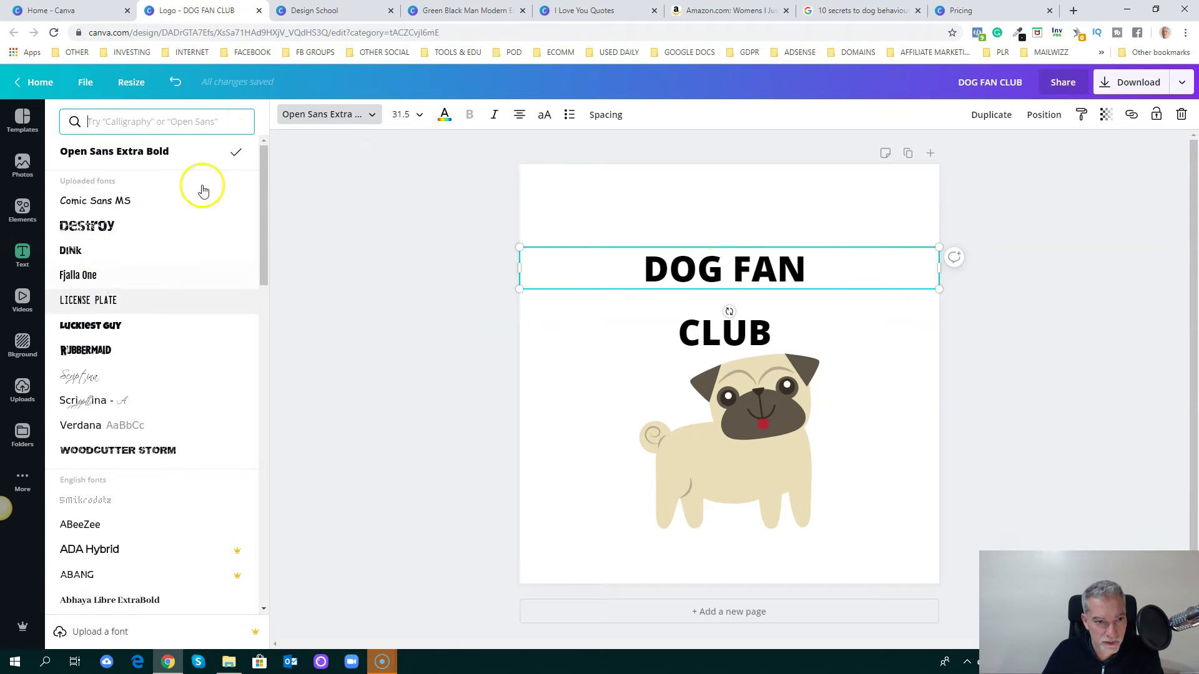
drag(262, 208, 264, 585)
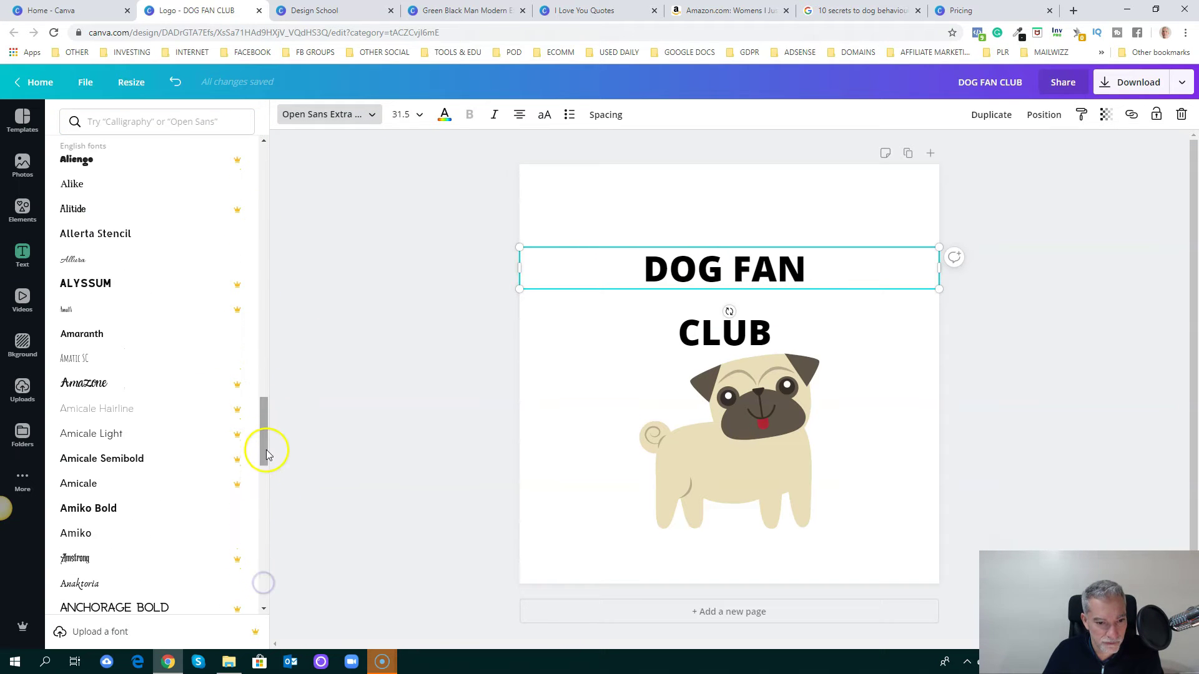
drag(263, 433, 264, 485)
drag(263, 533, 265, 543)
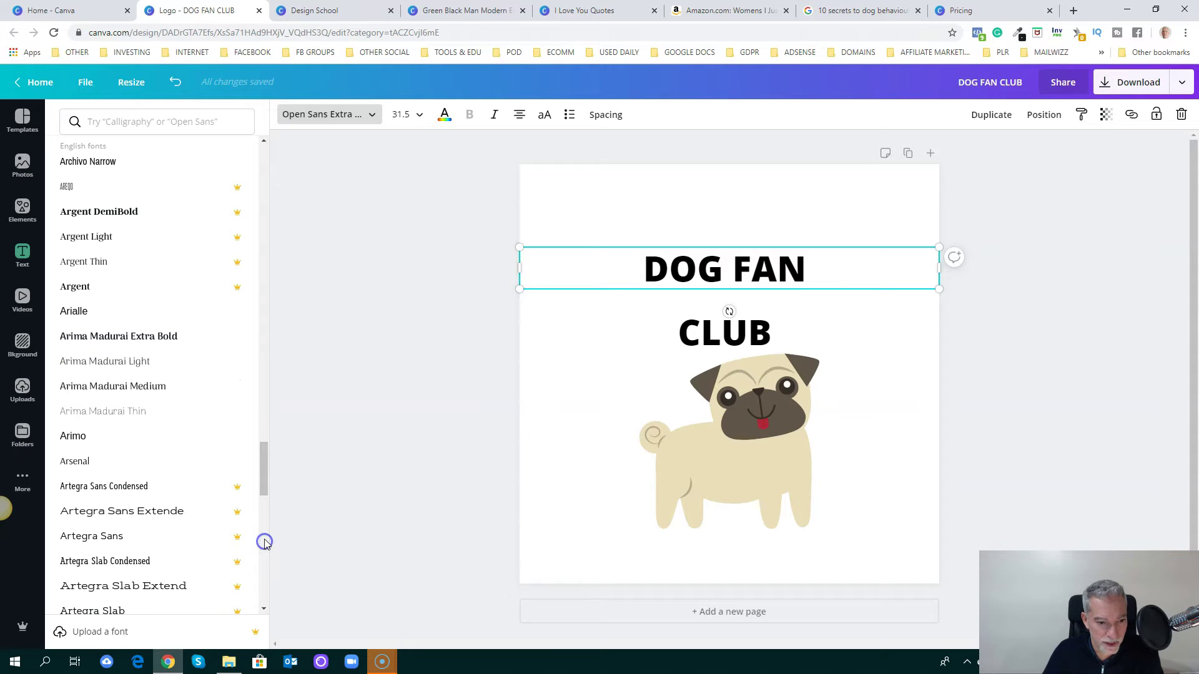
drag(262, 461, 265, 157)
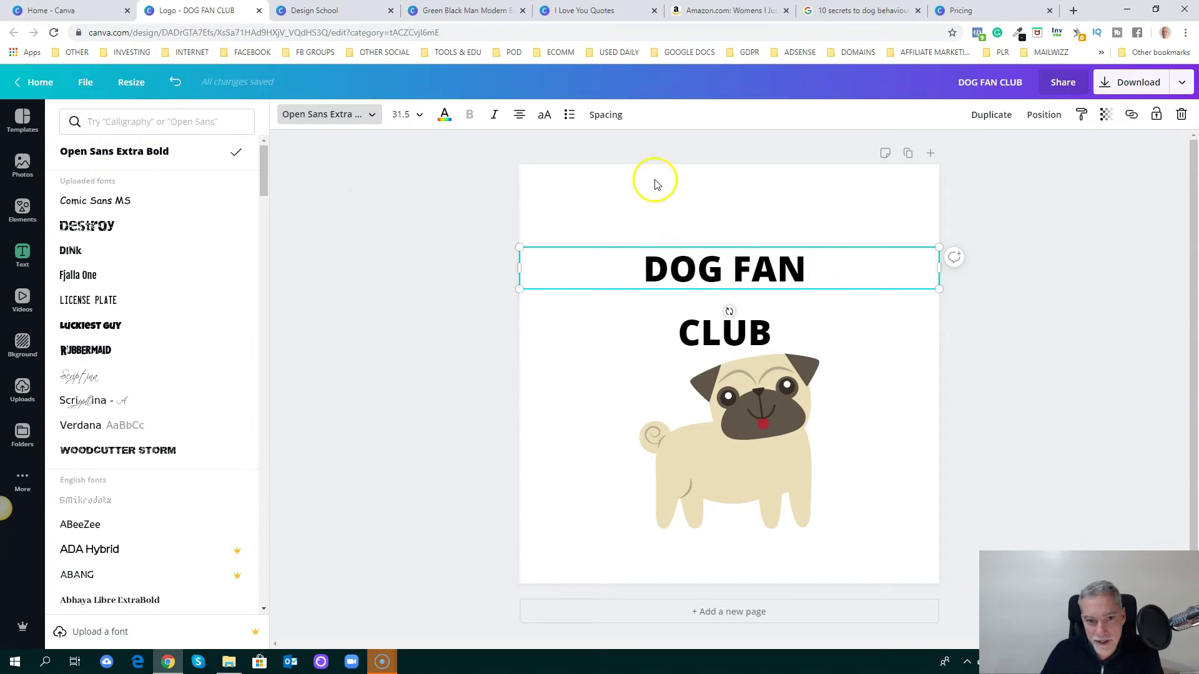
click(415, 114)
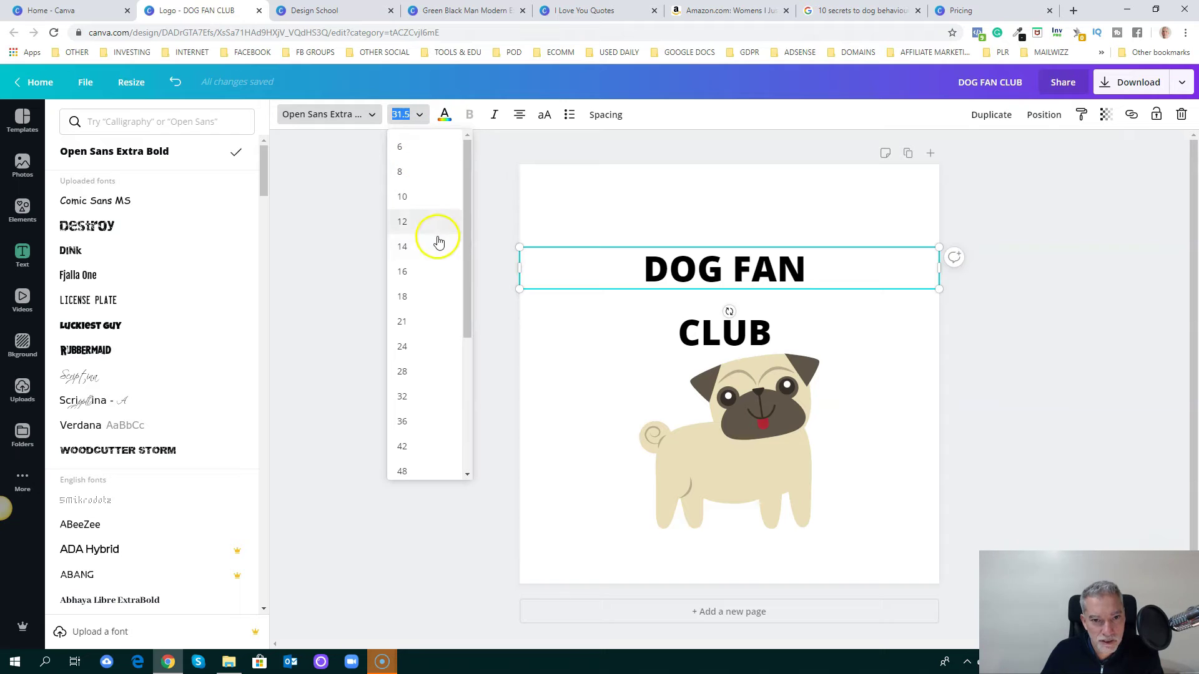
Step: Set DOG FAN to font size 42 and nudge CLUB up slightly
scroll(443, 272, down, 1)
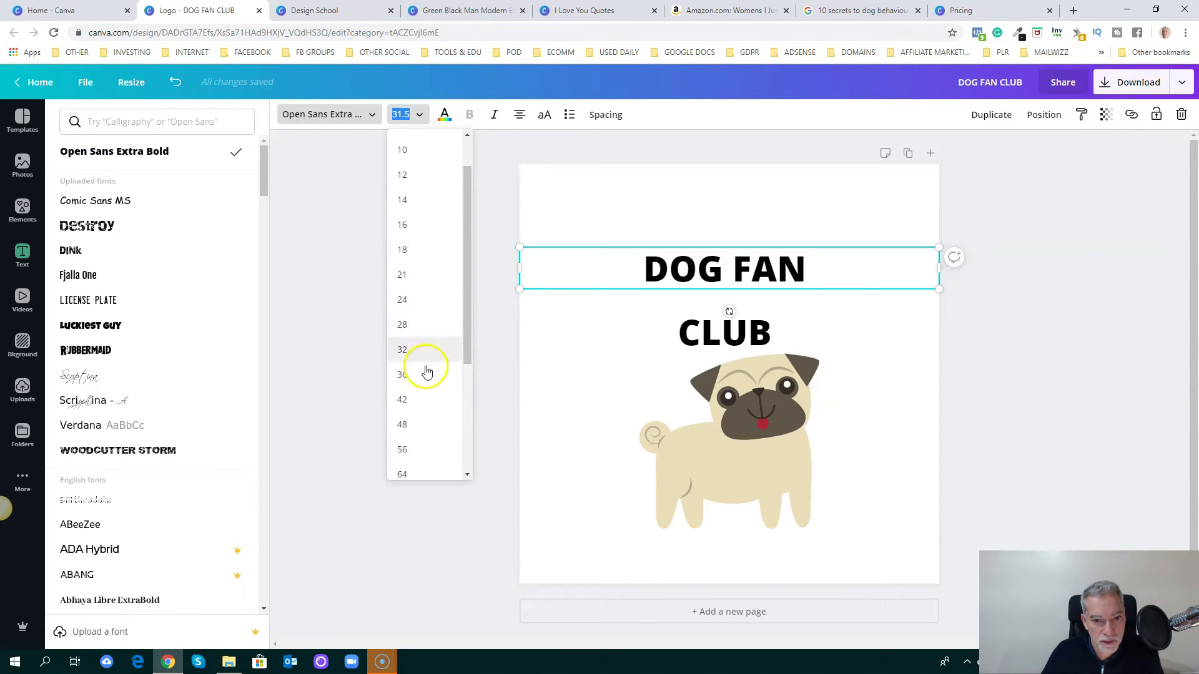
click(413, 408)
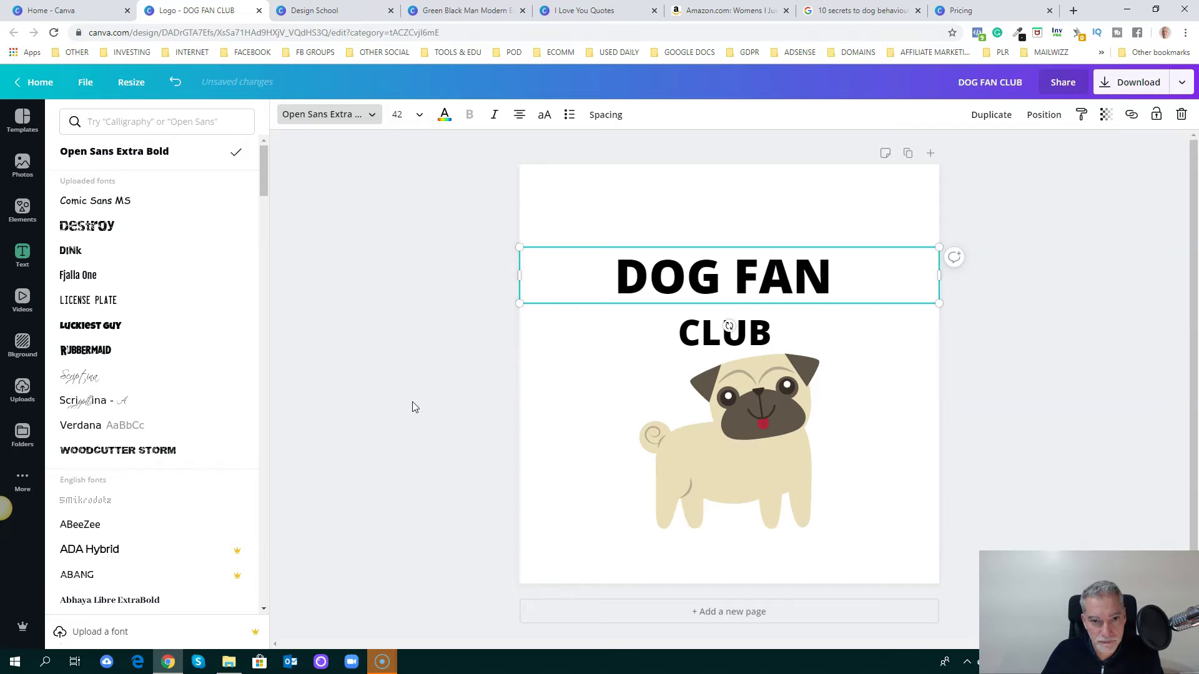
click(774, 332)
drag(770, 317, 771, 309)
Step: Enlarge CLUB through sizes 56, 64 and 72 to a custom size of 74
click(421, 115)
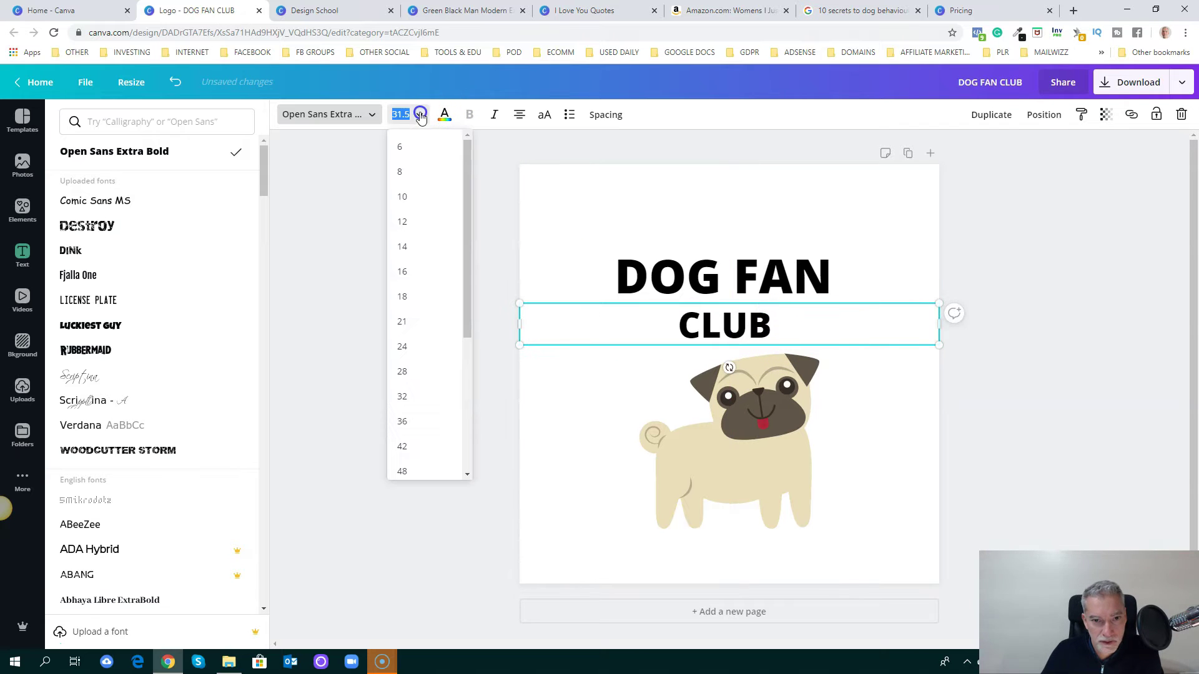
scroll(431, 314, down, 3)
click(407, 403)
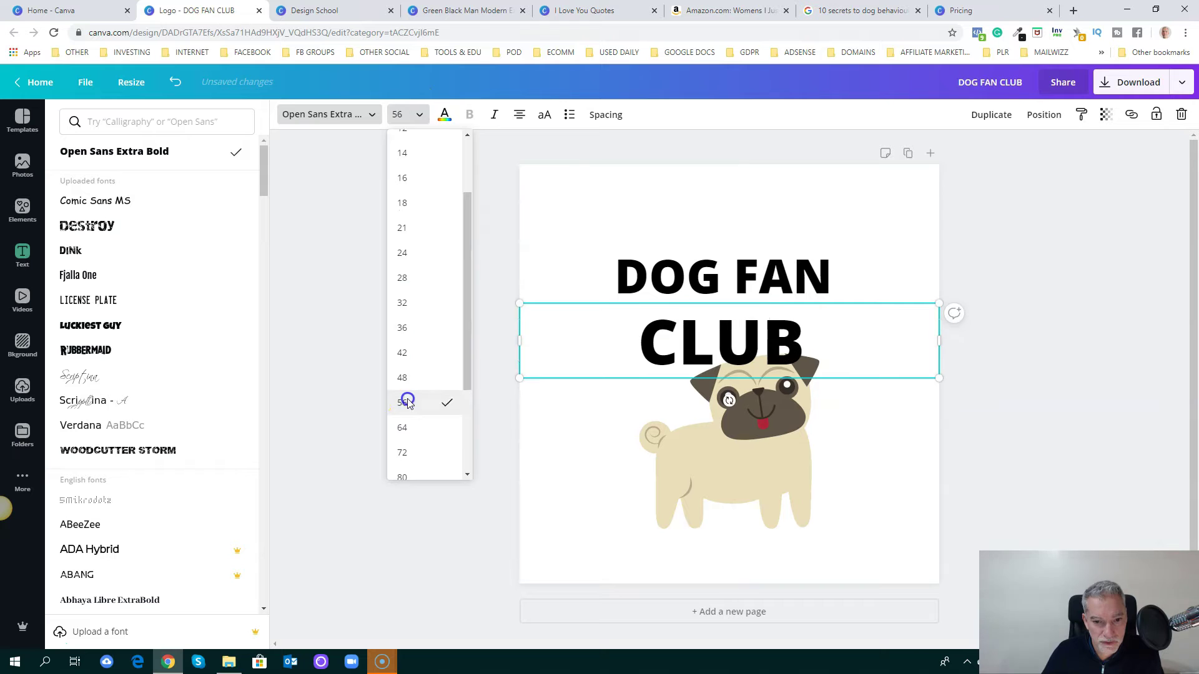
click(421, 120)
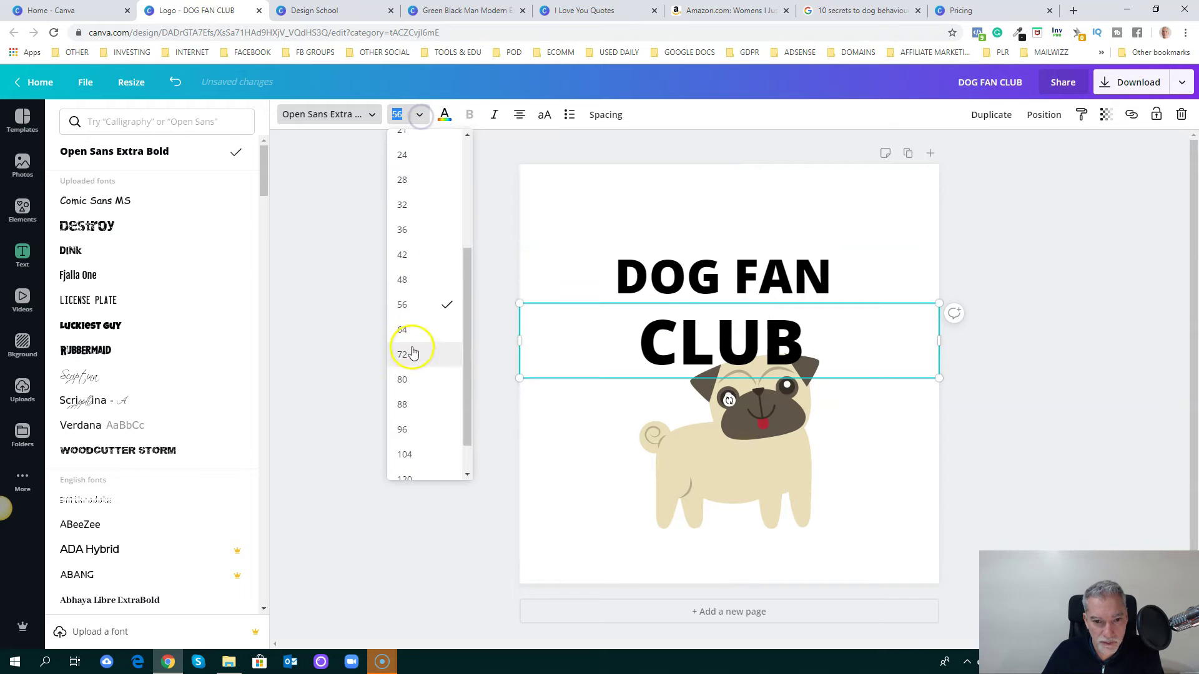
click(410, 326)
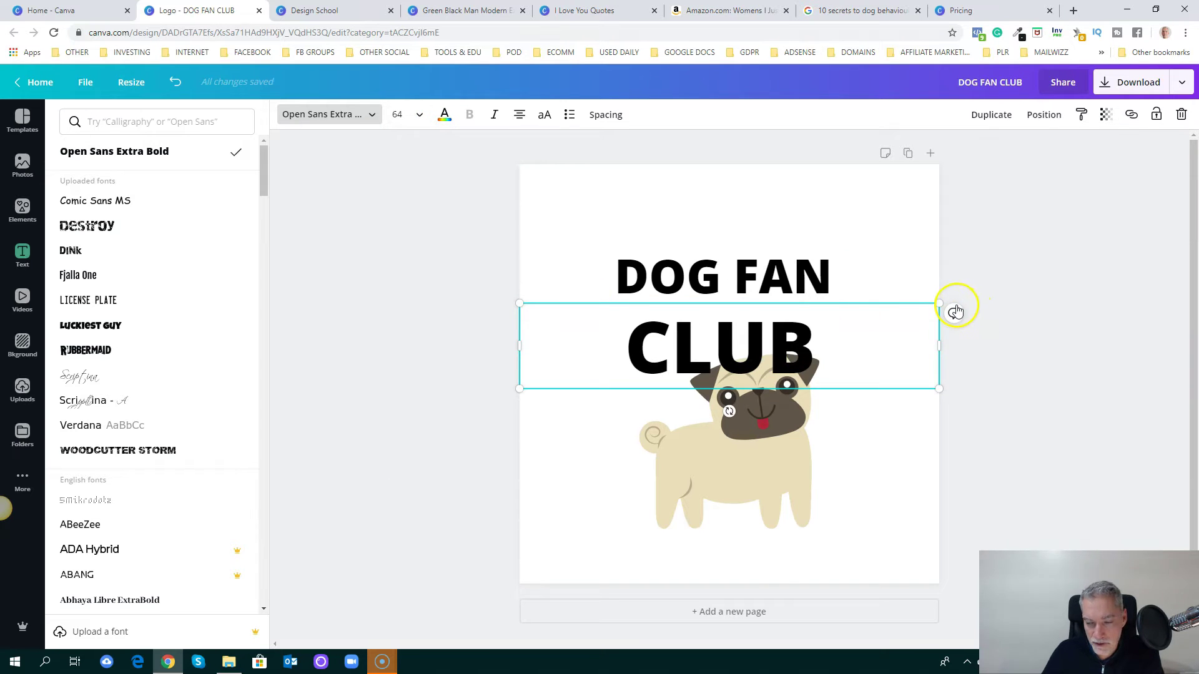
click(417, 116)
click(408, 334)
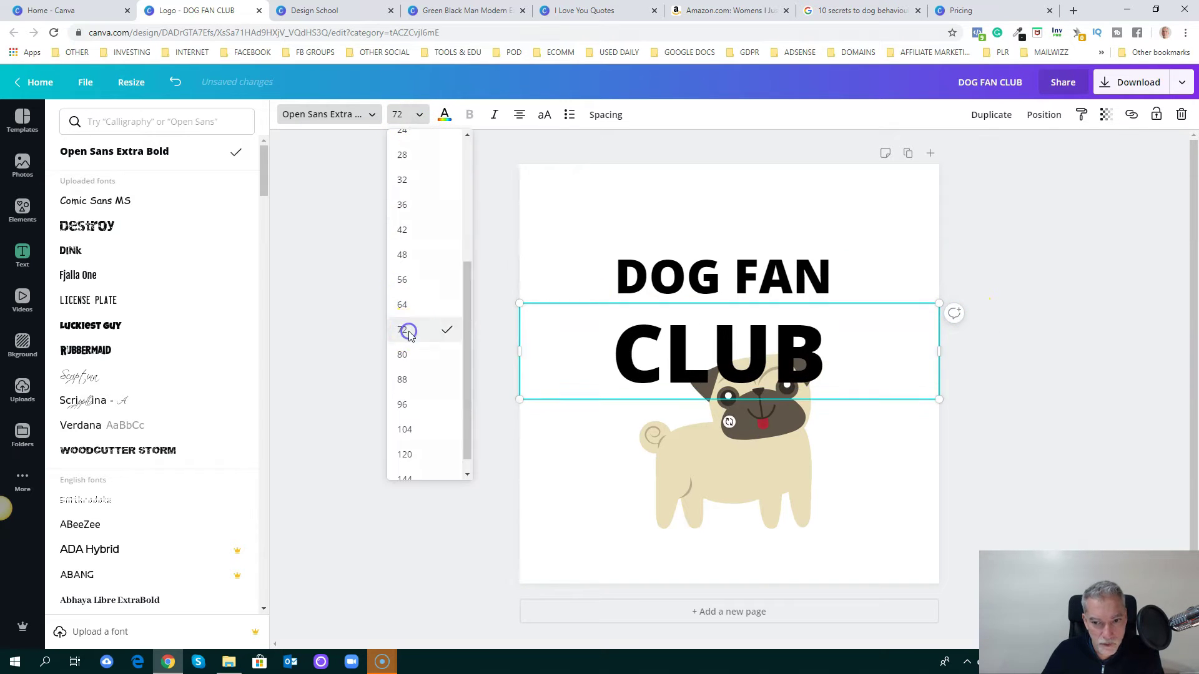
click(405, 113)
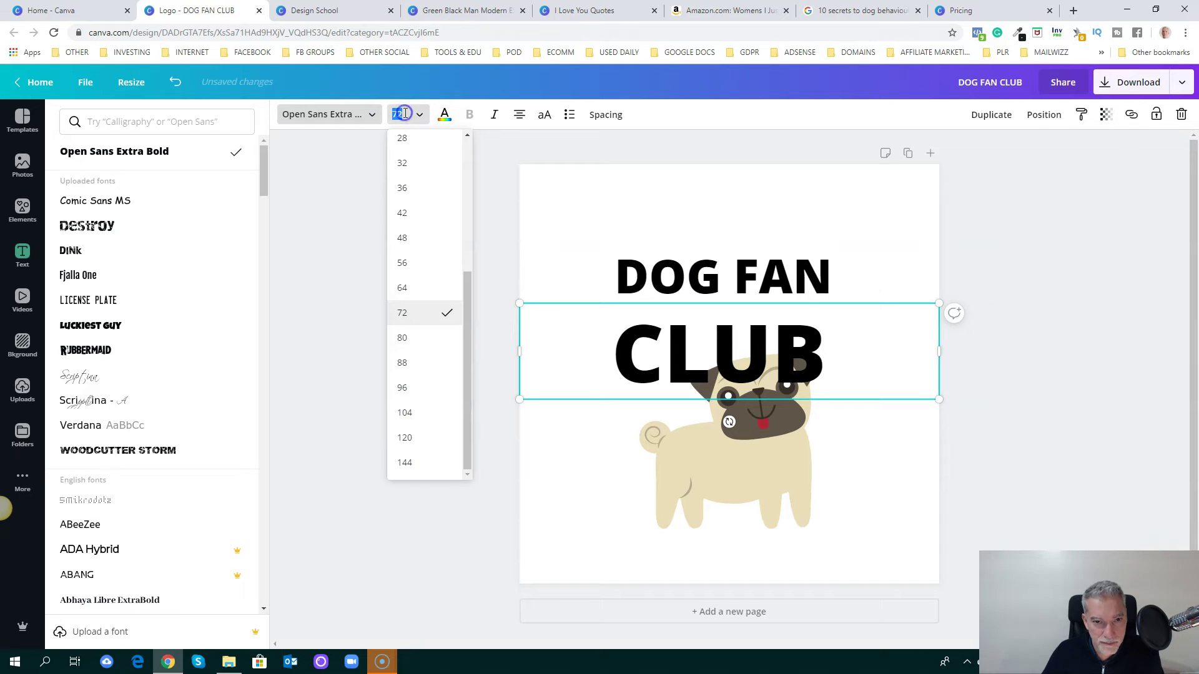
text(74)
key(Return)
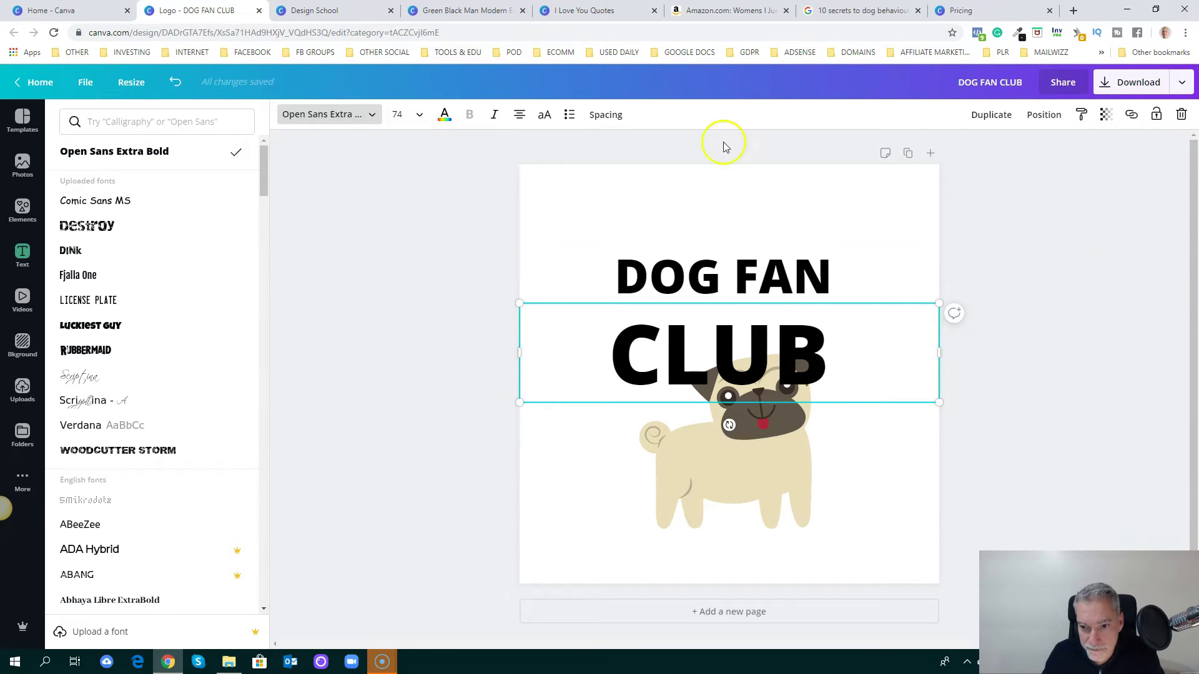
Step: Stack CLUB tightly under DOG FAN and delete the trailing spaces from both lines
drag(780, 348, 781, 311)
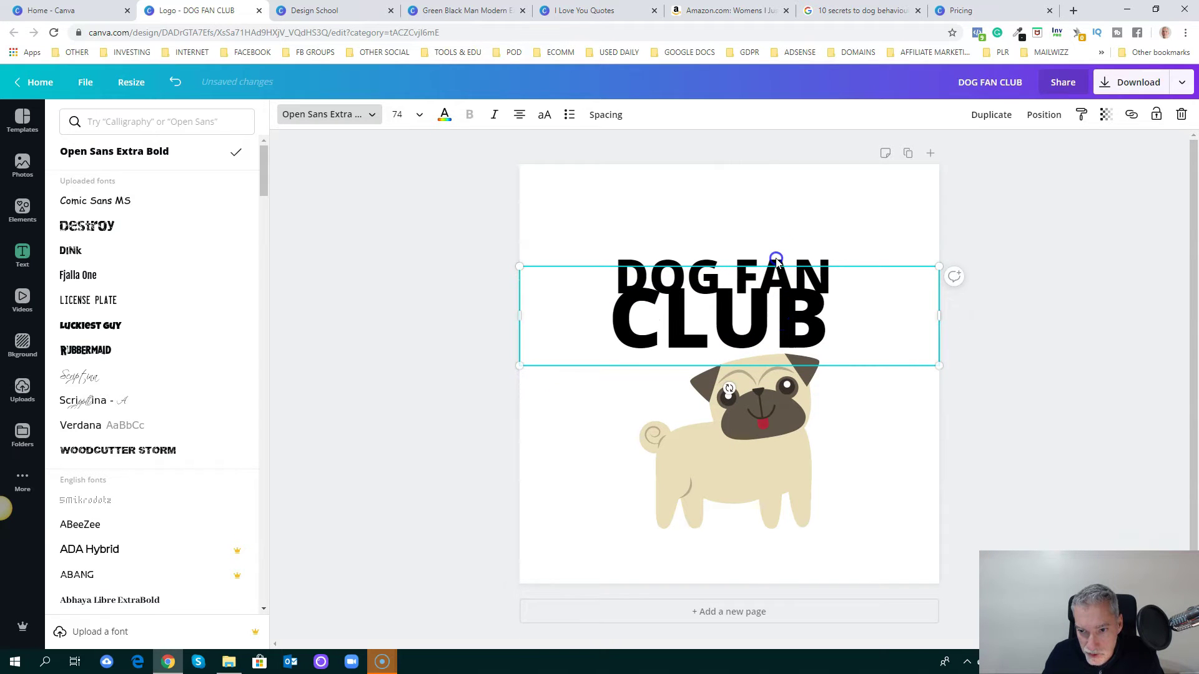
click(776, 250)
drag(774, 263, 781, 251)
click(834, 324)
double_click(838, 326)
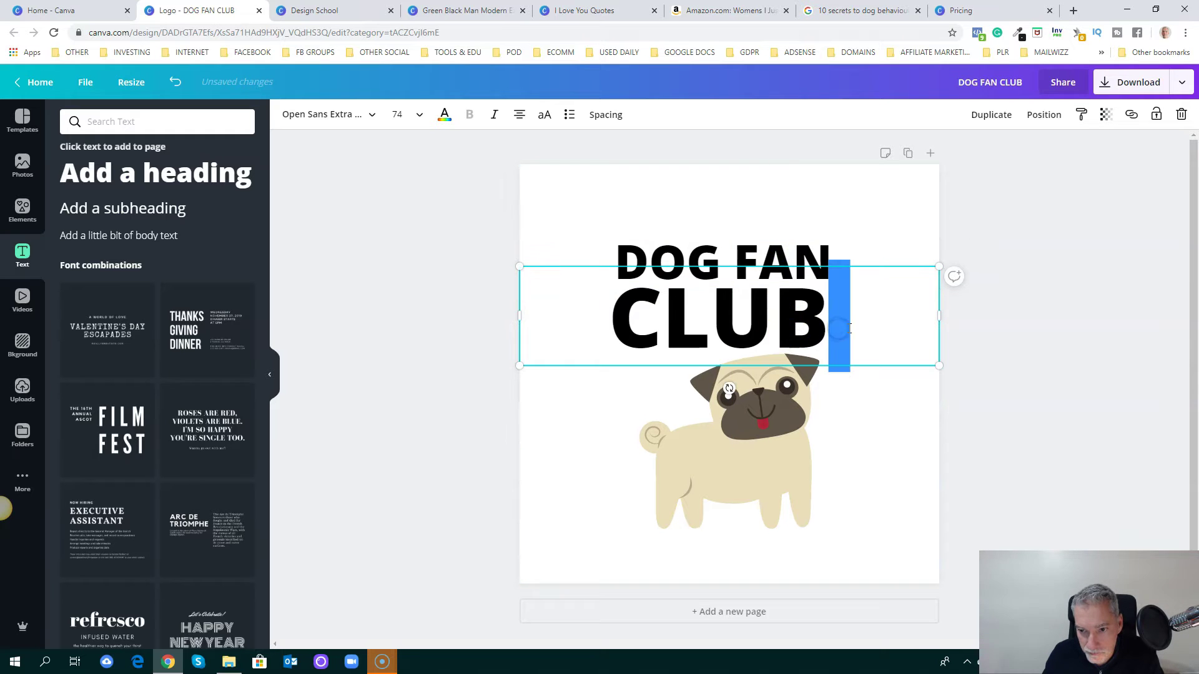
key(BackSpace)
click(615, 315)
click(855, 257)
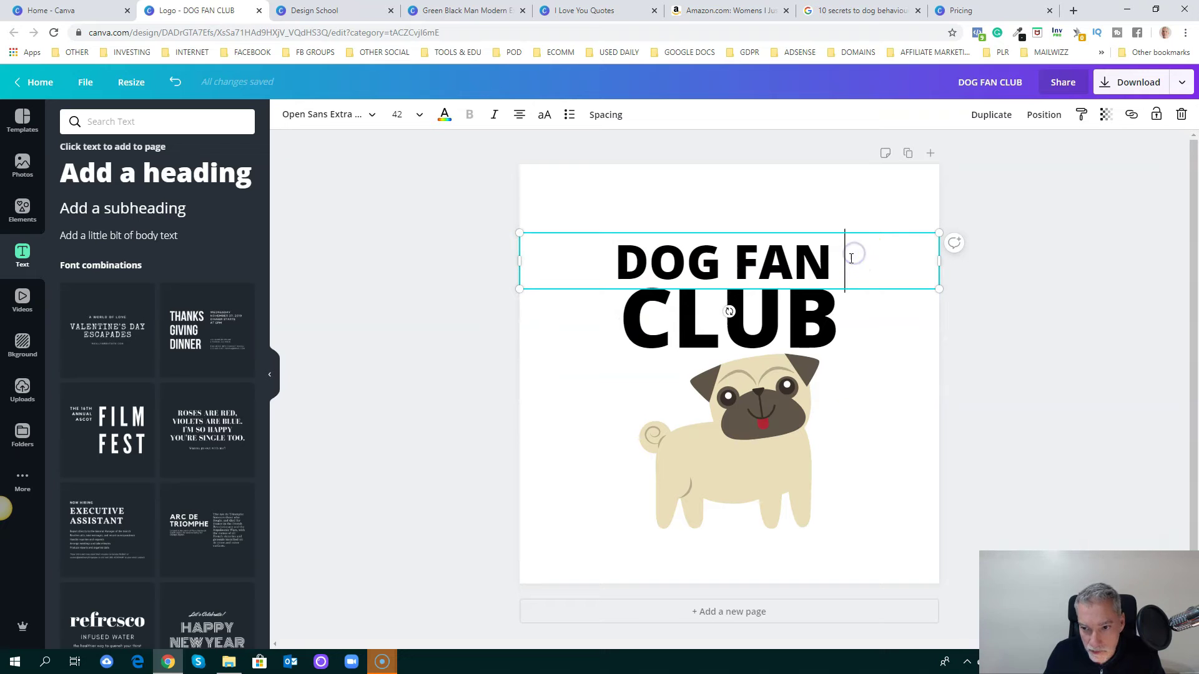
double_click(850, 258)
key(BackSpace)
click(1036, 412)
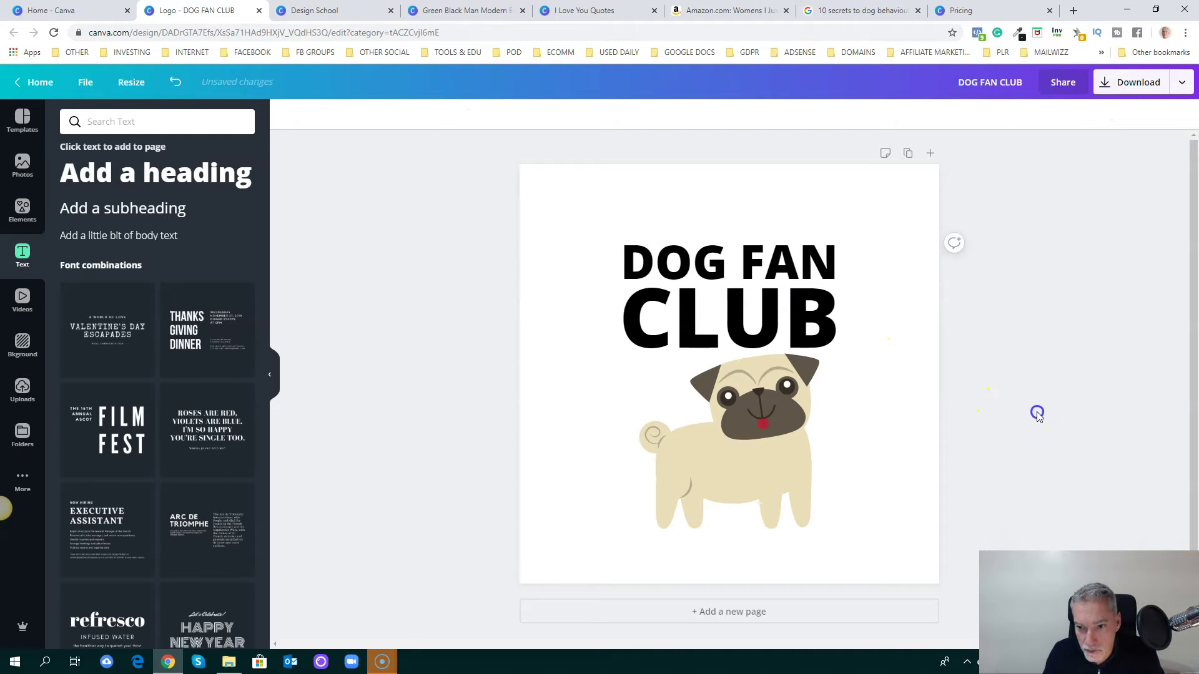
click(1092, 279)
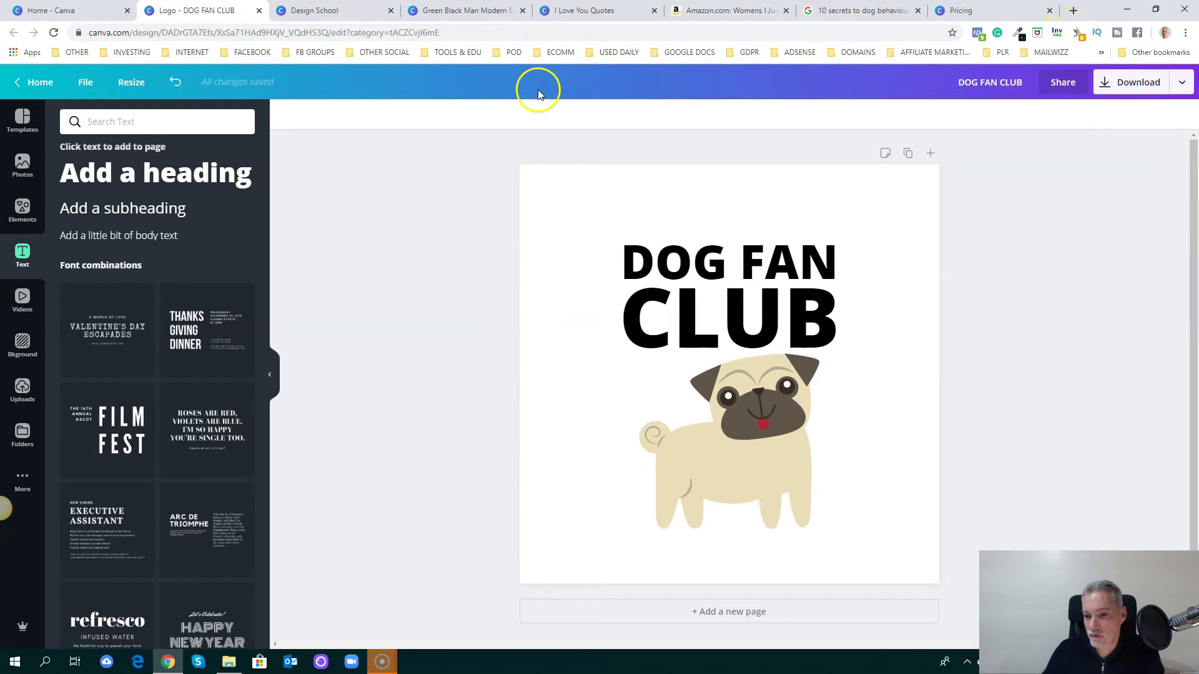
Step: Sample the pug's dark brown #605649 with ColorZilla's page colour picker
click(1018, 34)
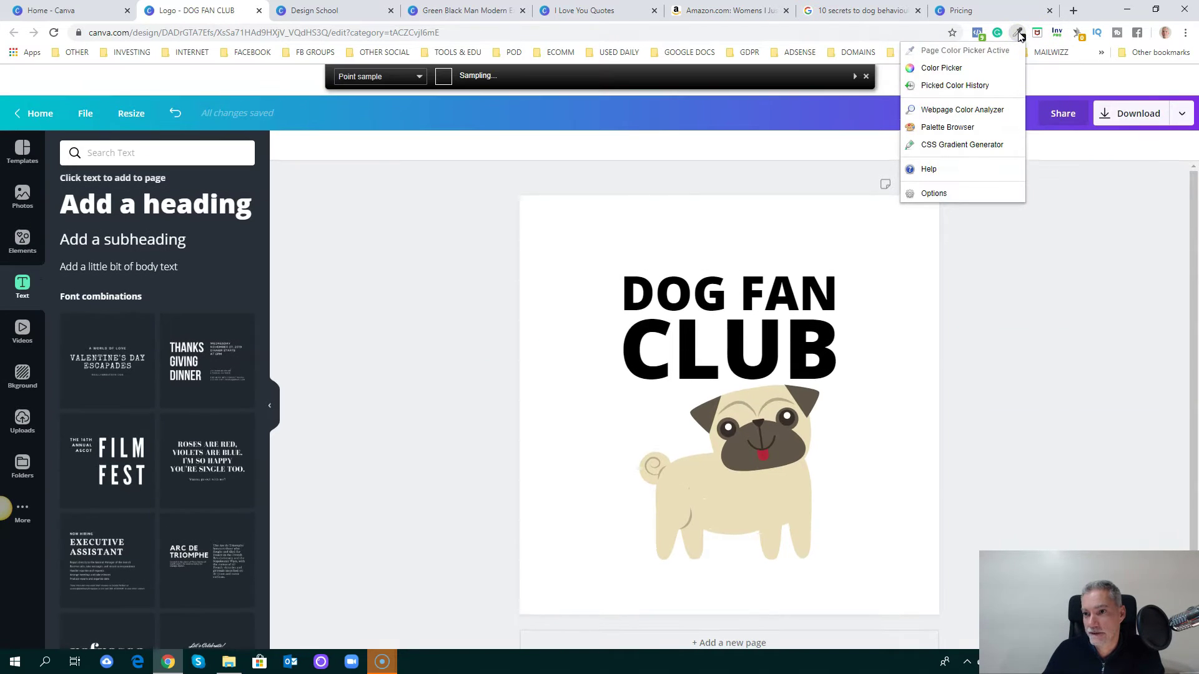
click(974, 50)
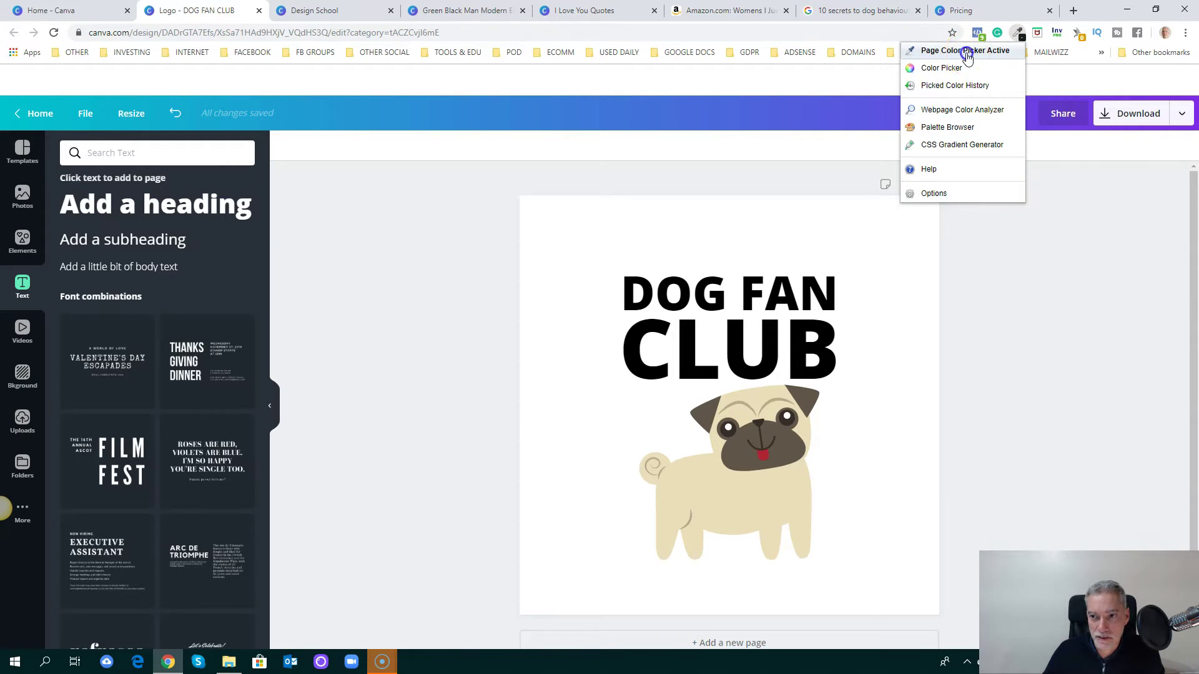
click(966, 53)
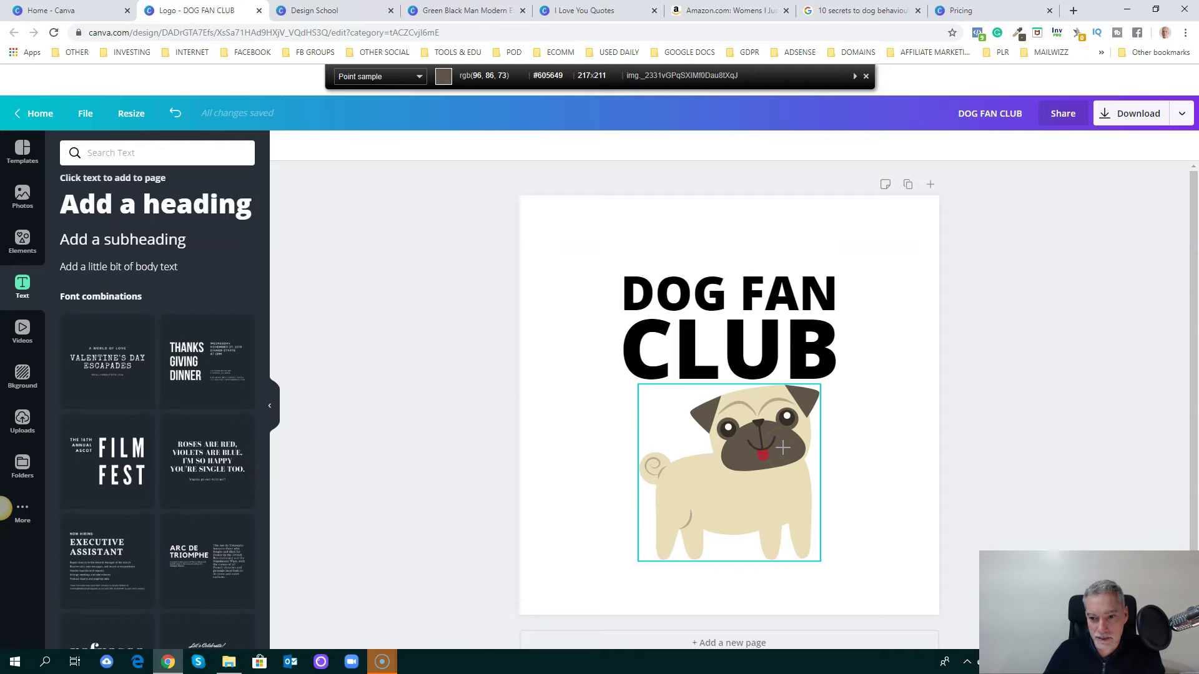
click(782, 446)
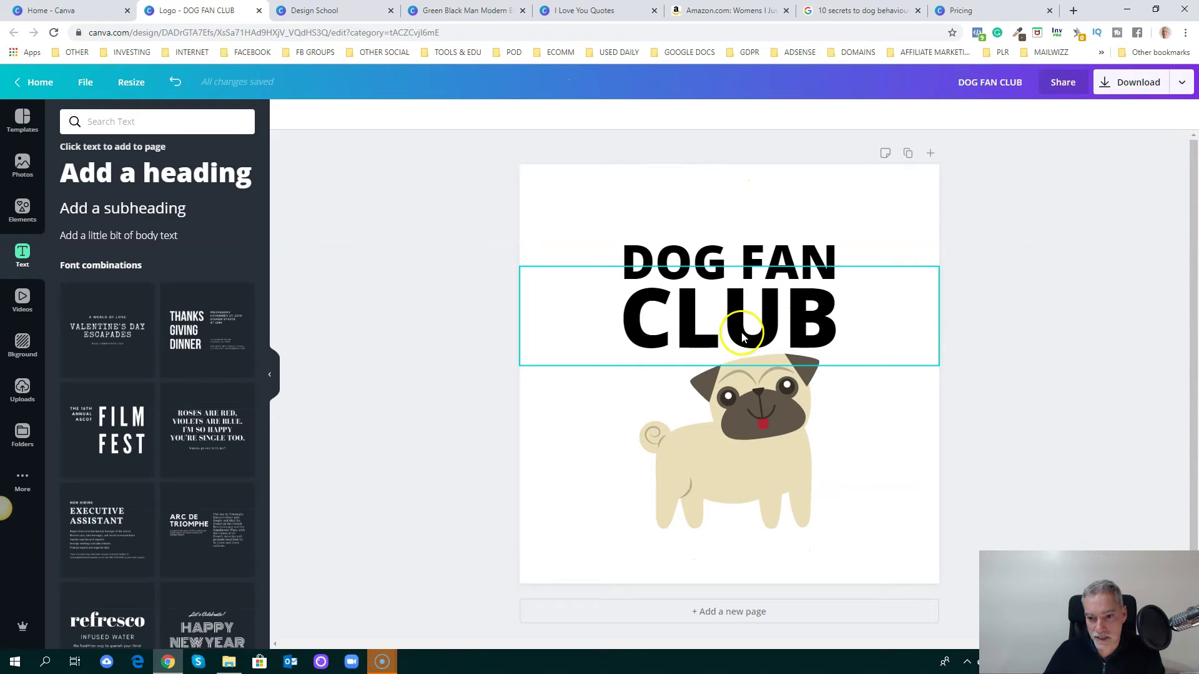
click(779, 259)
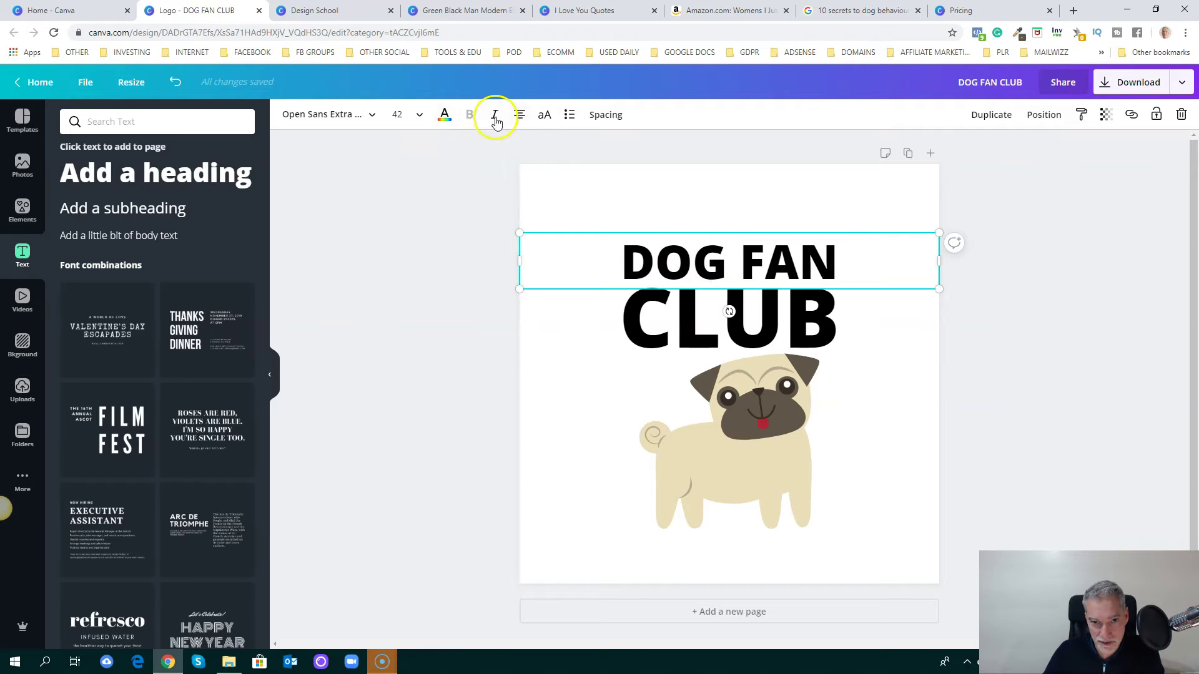
Step: Give DOG FAN a new custom text colour by pasting hex #605649
click(444, 117)
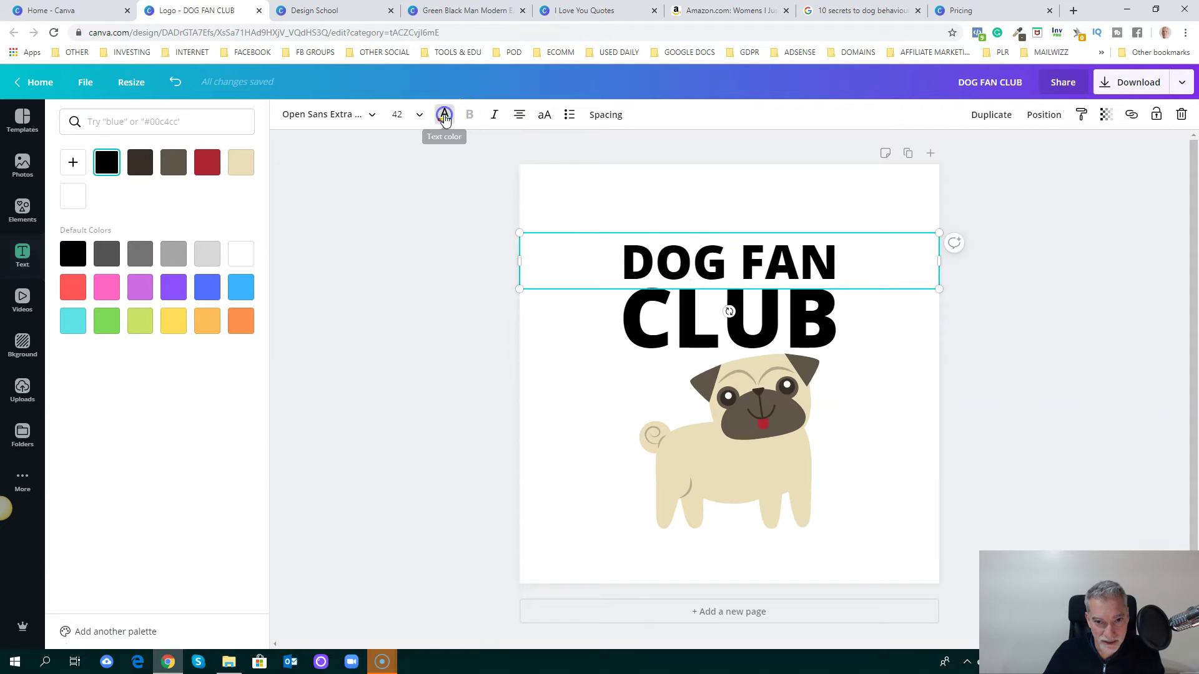
click(73, 164)
click(180, 292)
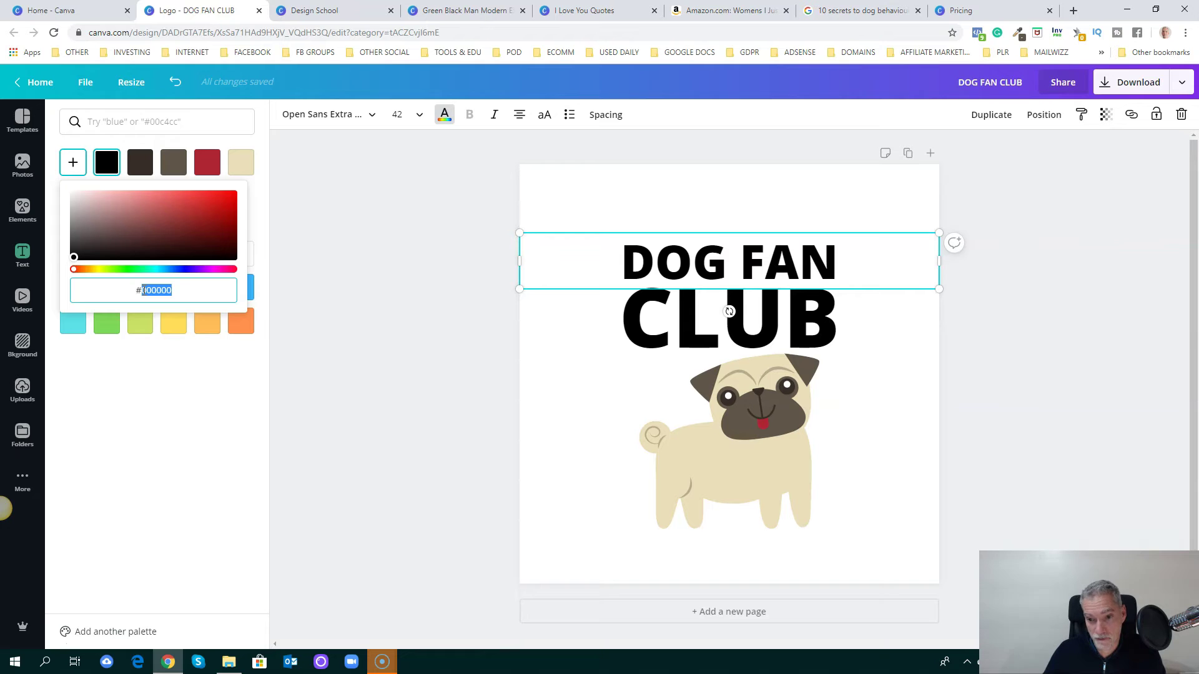
key(ctrl+v)
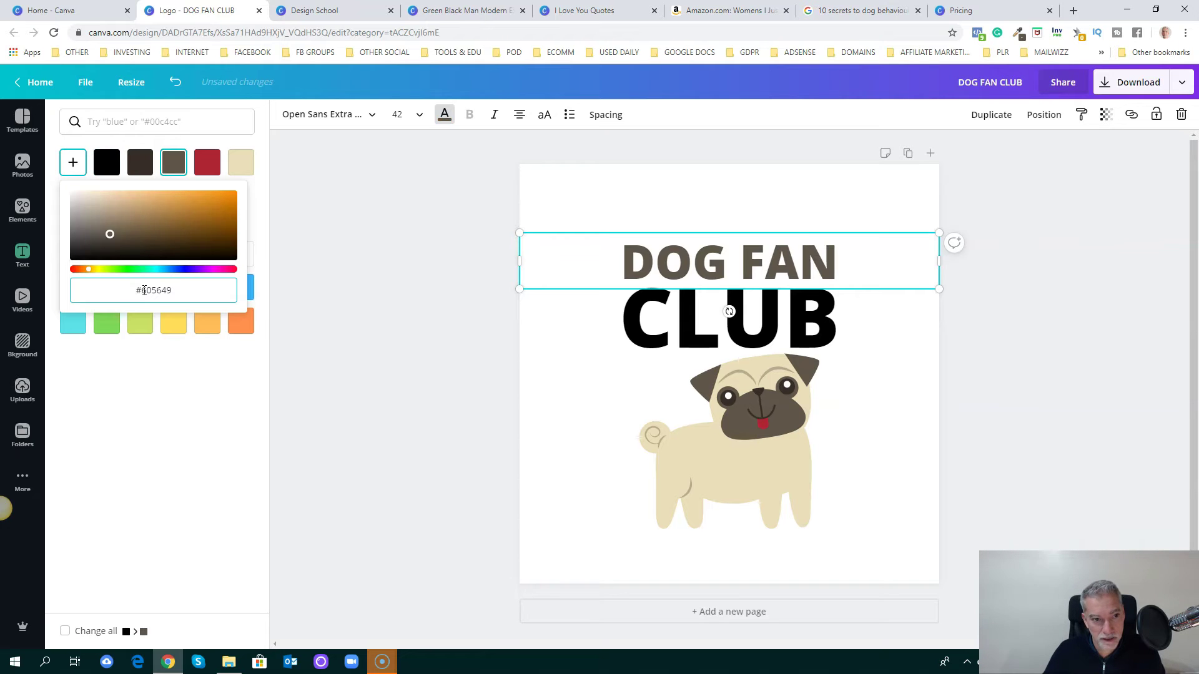
click(466, 246)
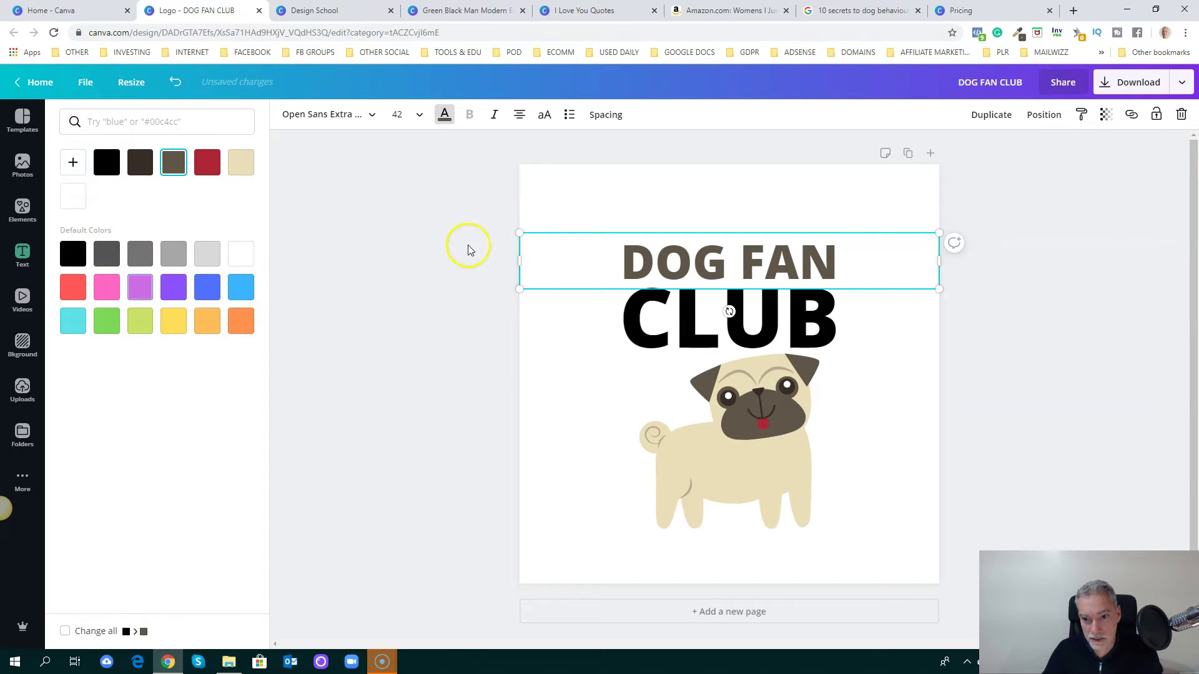
click(1055, 337)
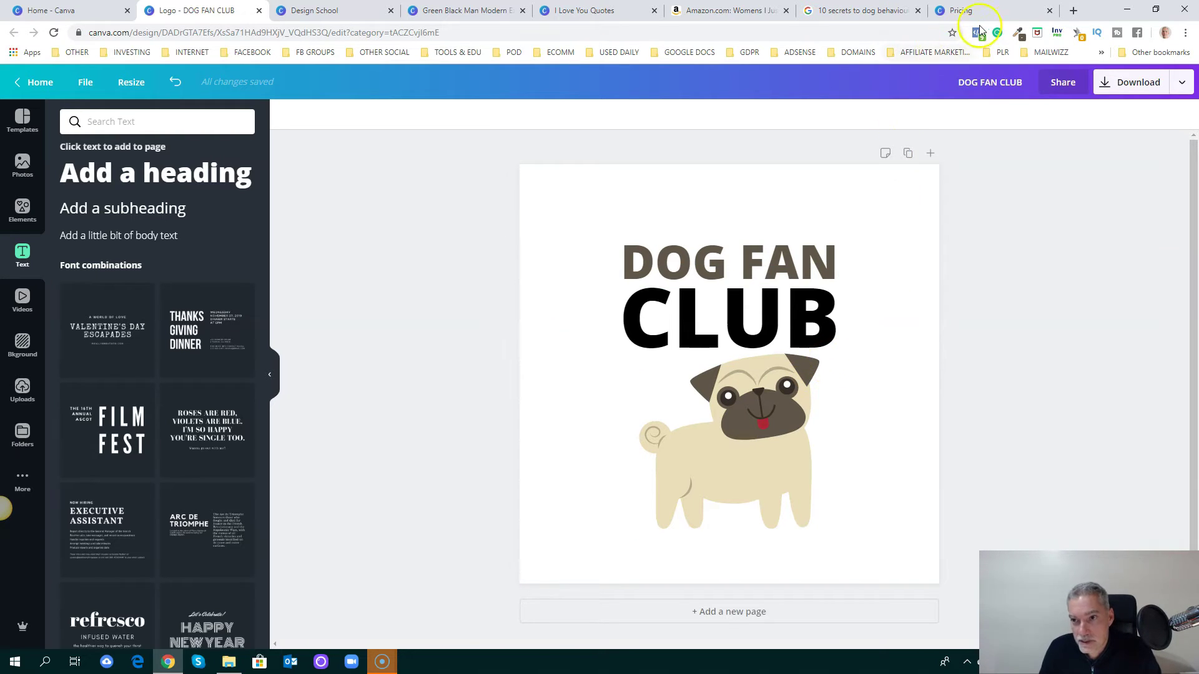
Step: Sample the pug's beige body colour and paste #EADEB9 as CLUB's text colour
click(1018, 32)
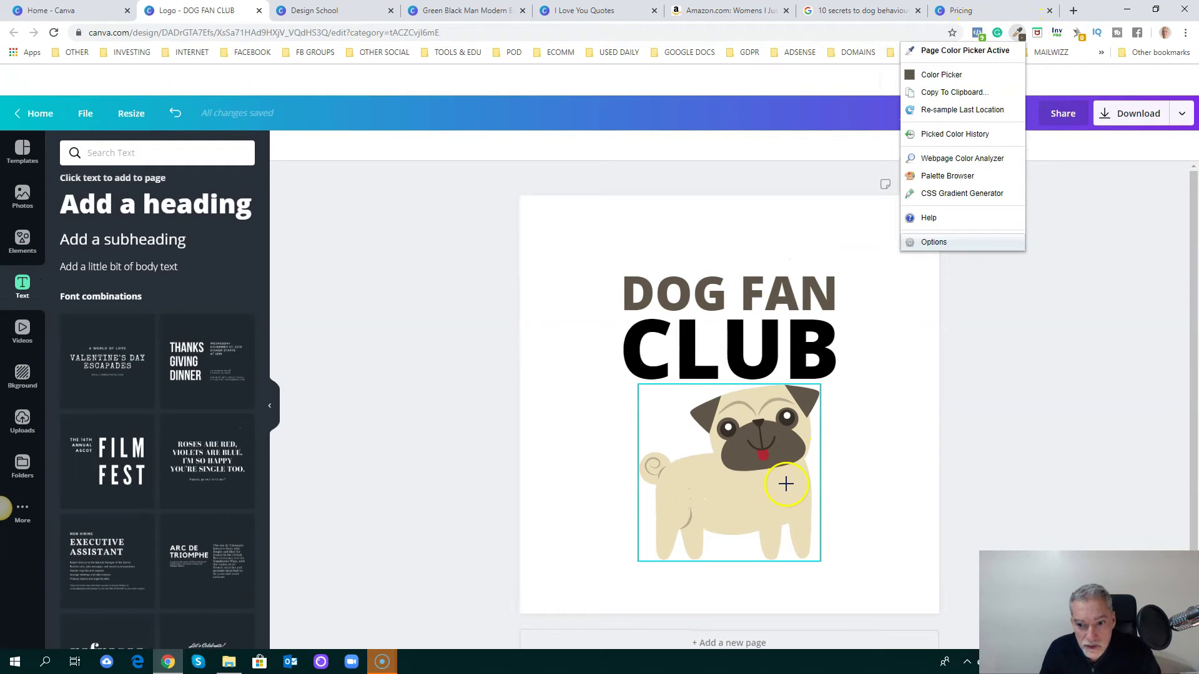
click(784, 484)
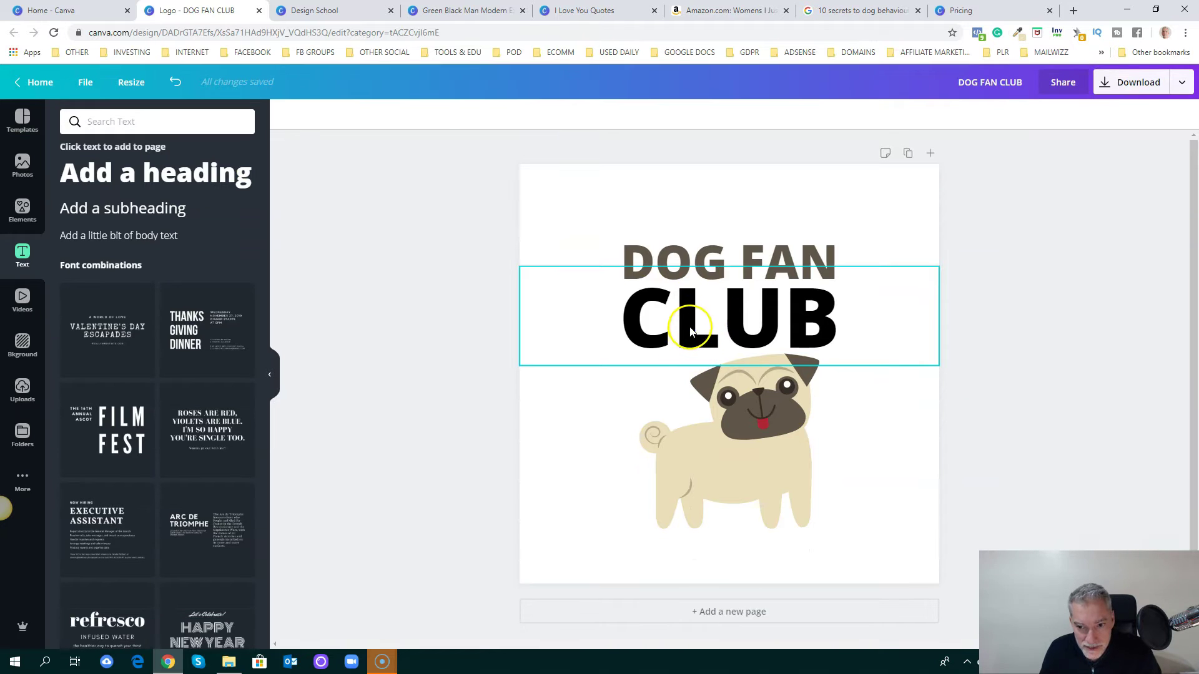
click(689, 331)
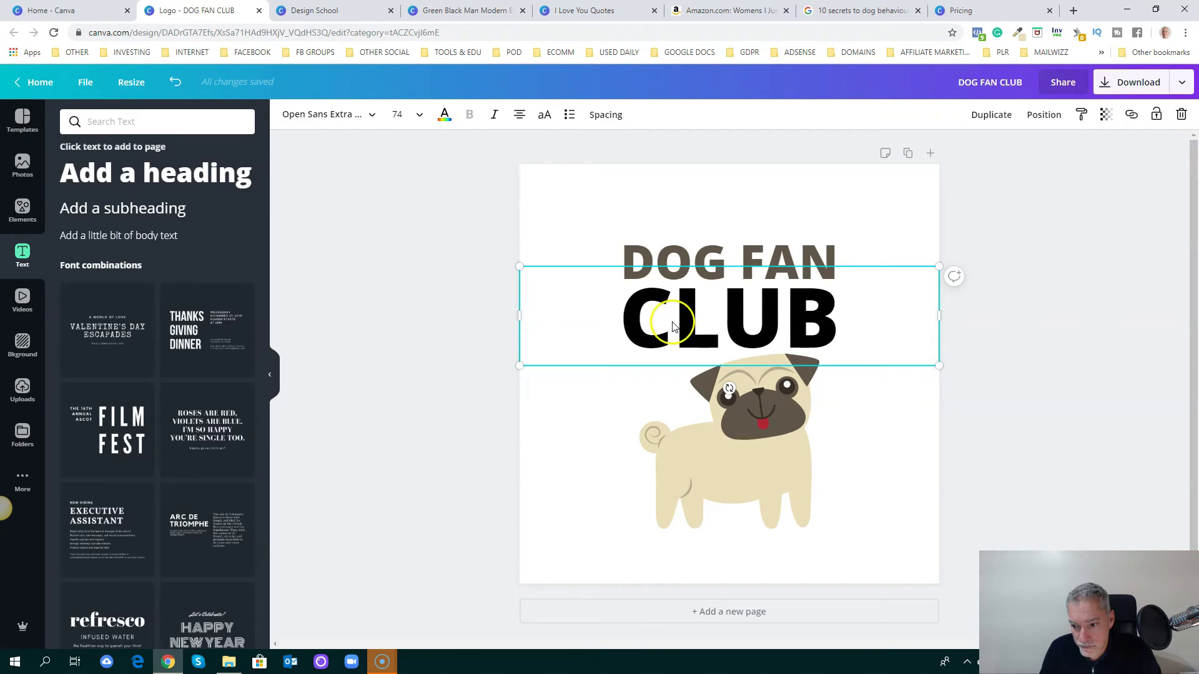
click(444, 117)
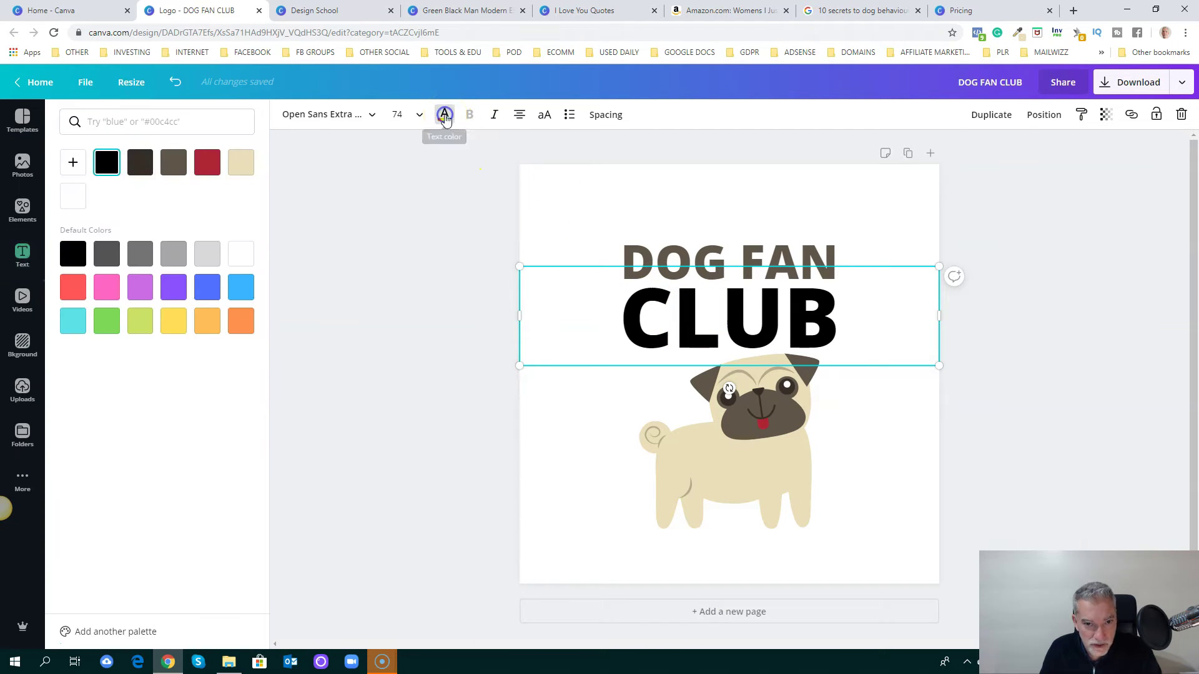
click(73, 163)
drag(171, 291, 144, 292)
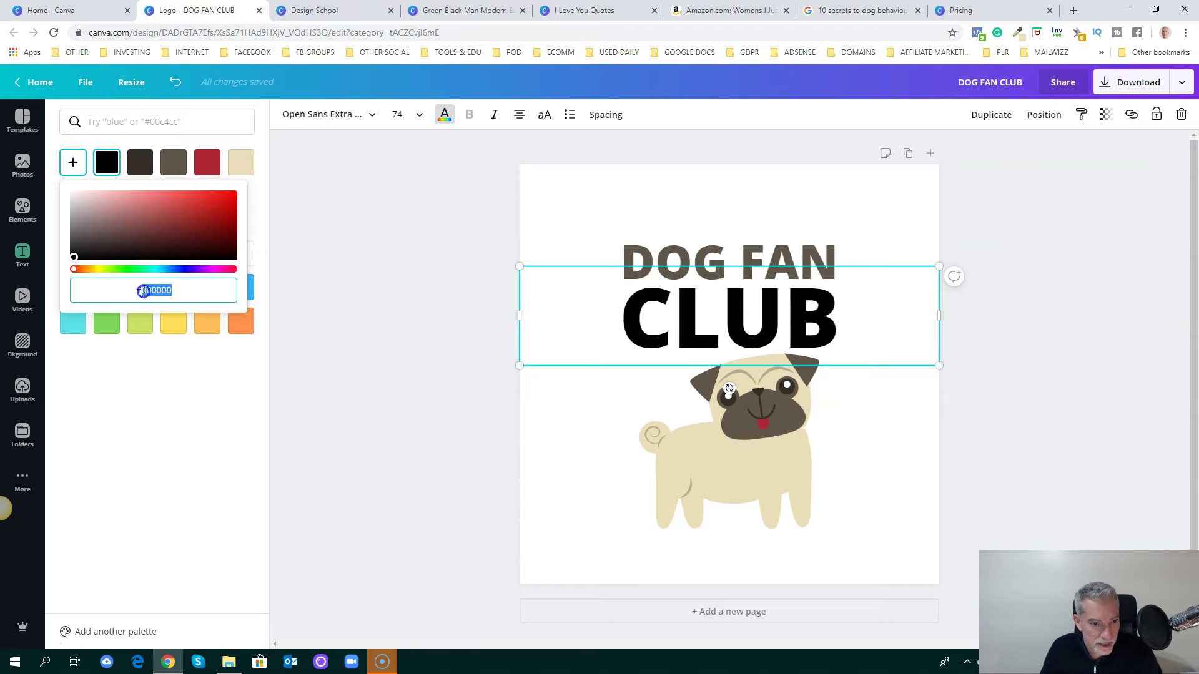
key(ctrl+v)
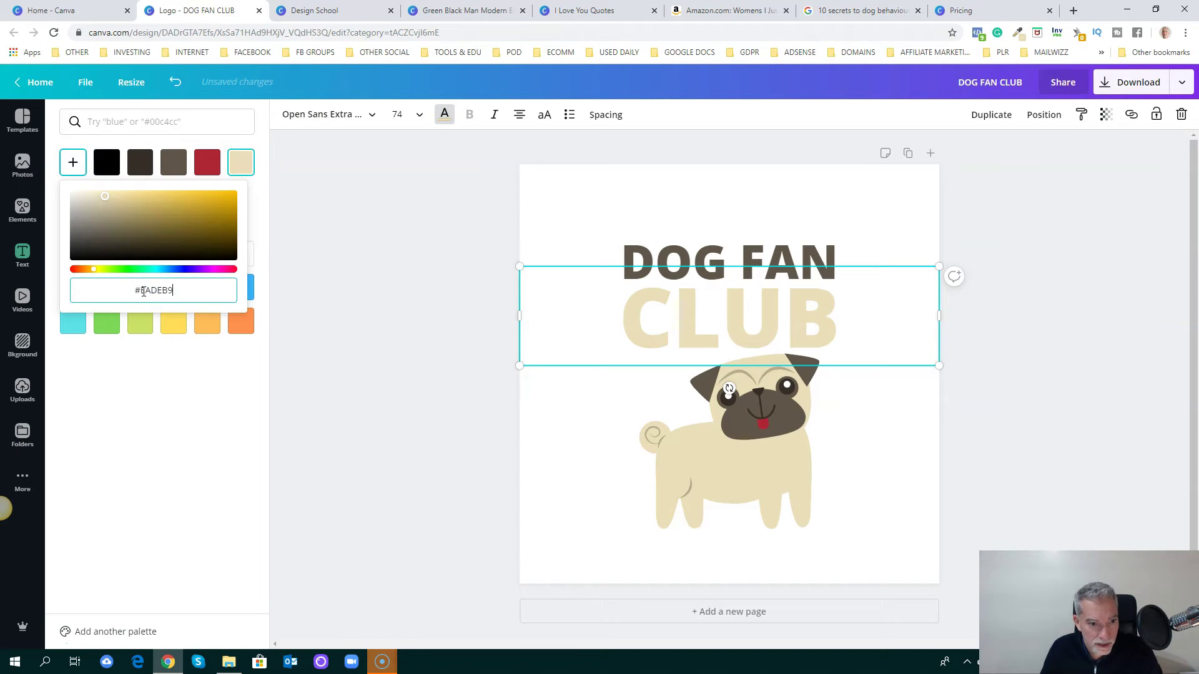
click(1075, 378)
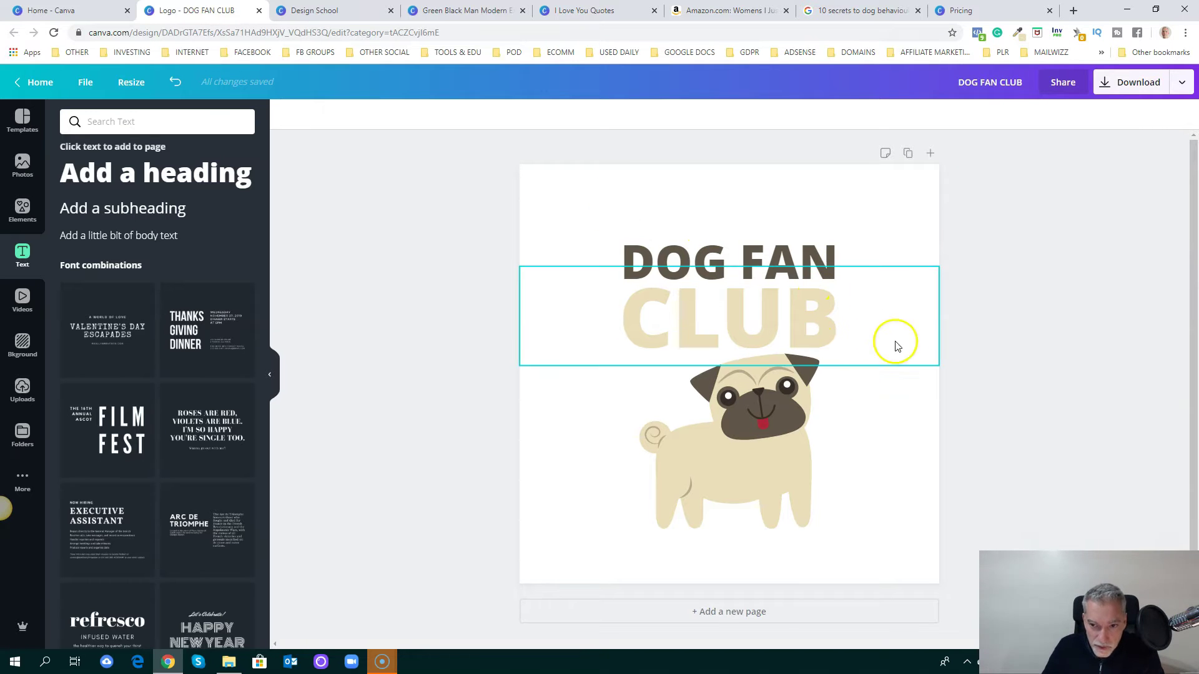
Step: Group the DOG FAN heading, CLUB and pug into one unit and nudge it slightly higher
click(1123, 387)
drag(458, 210, 952, 541)
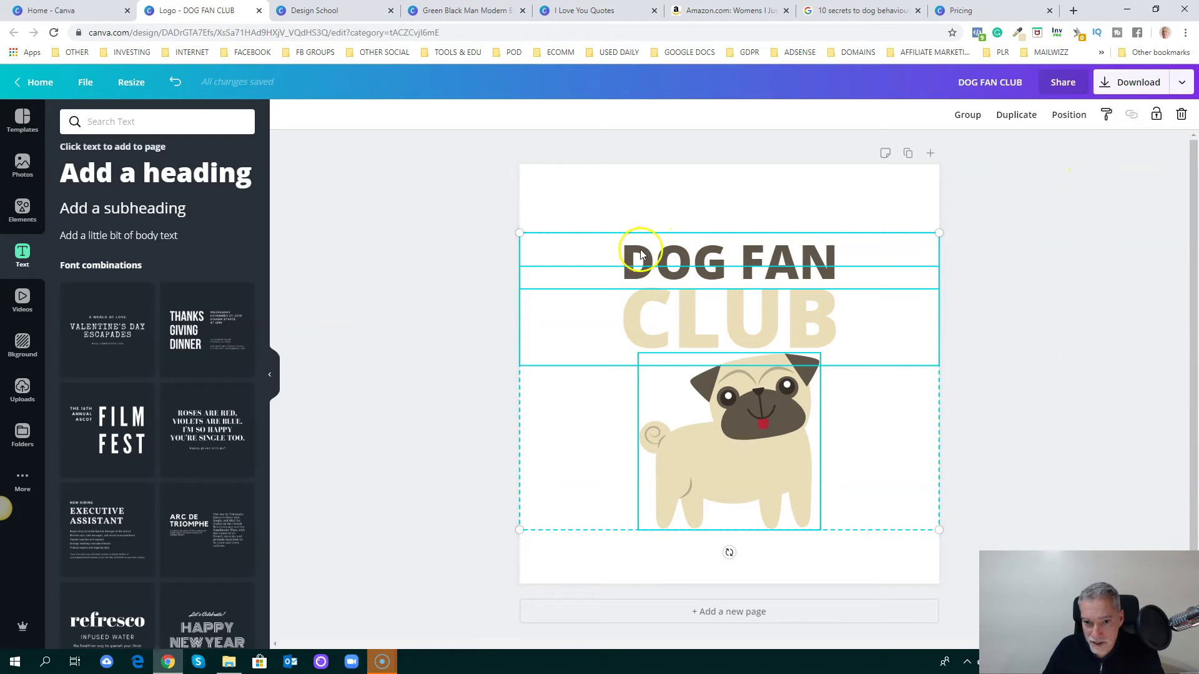
click(967, 116)
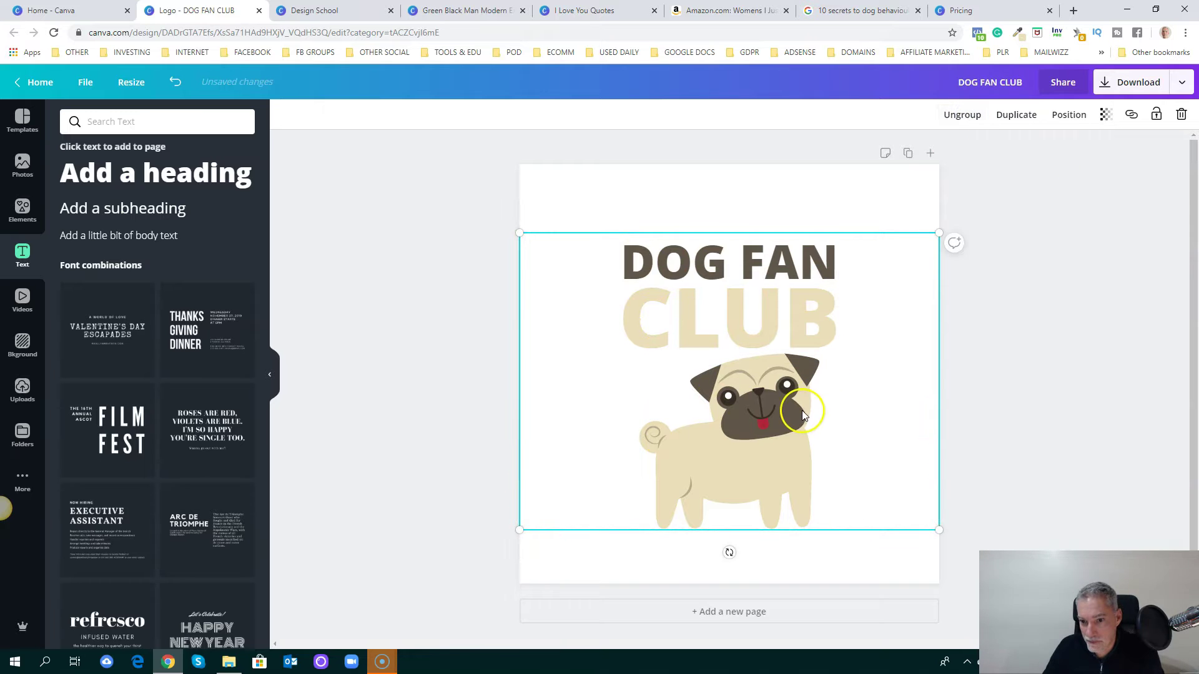
mouse_move(779, 418)
mouse_down()
mouse_move(777, 391)
mouse_move(780, 410)
mouse_up()
click(1028, 422)
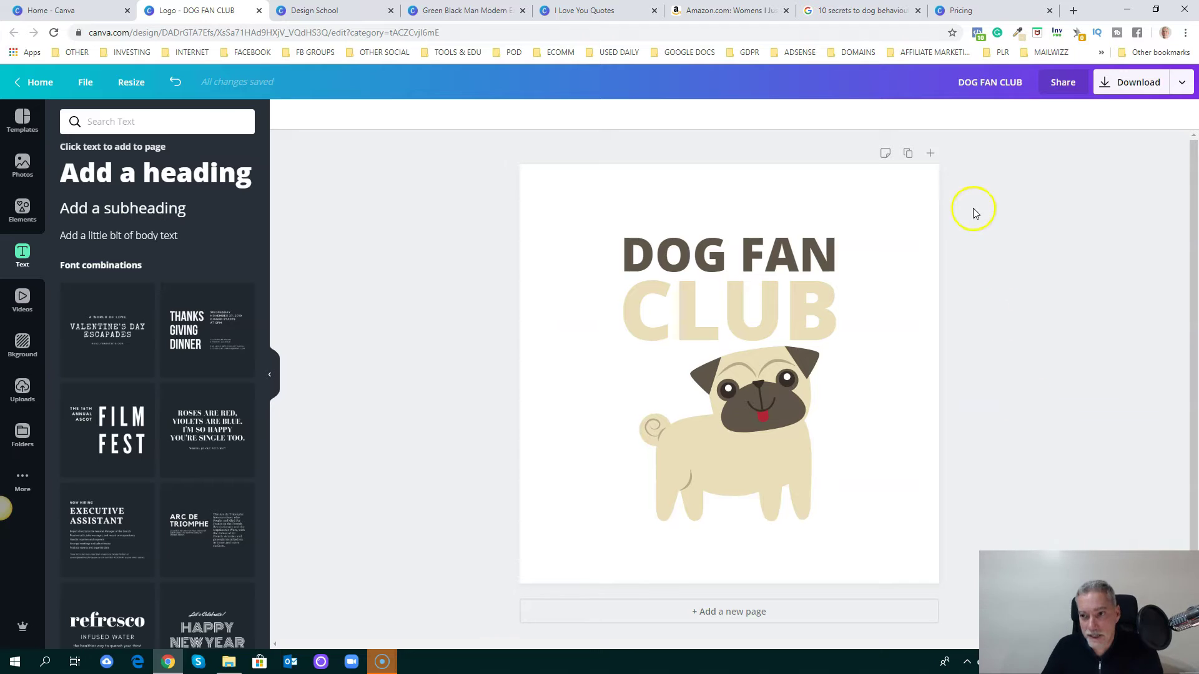
Step: Retitle the design 'DOG FAN CLUB LOGO'
click(1024, 85)
text(LOGO)
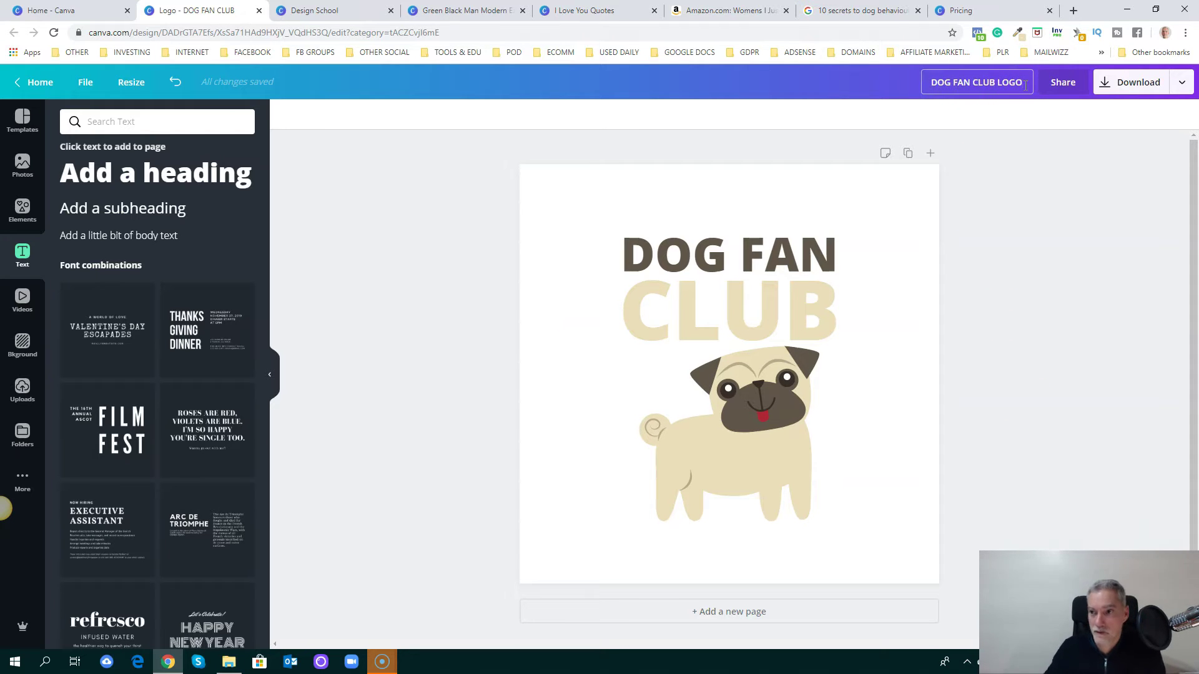
click(1110, 206)
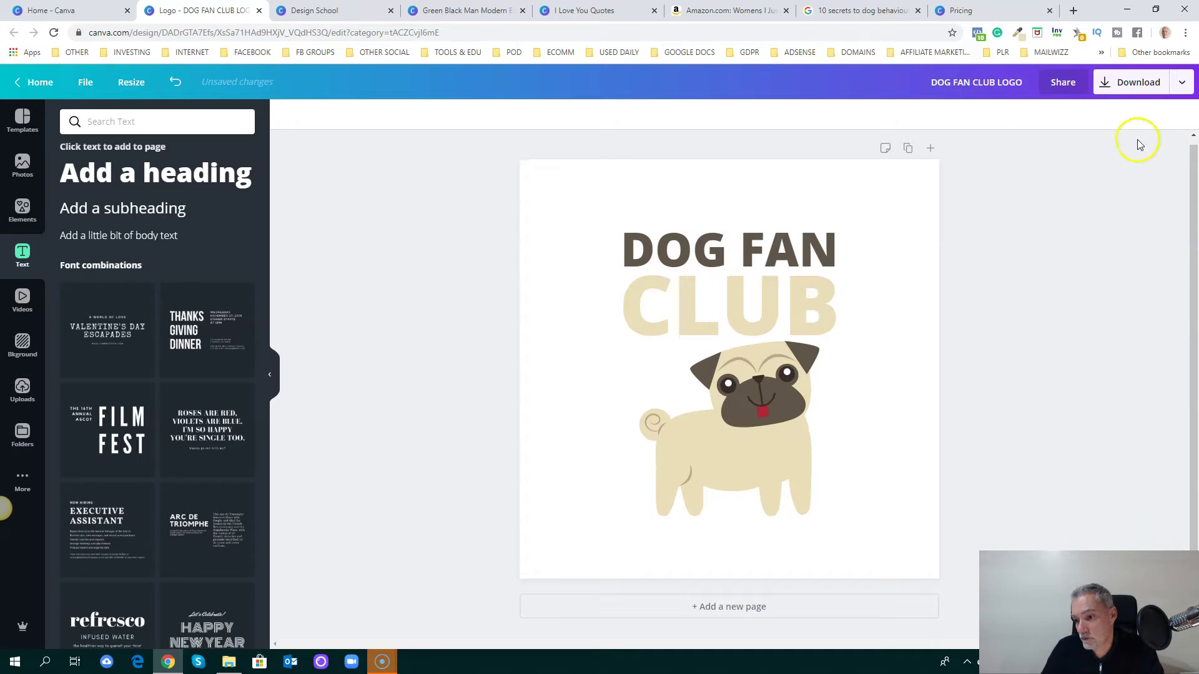
Step: Download the logo as DOG FAN CLUB LOGO.png with a transparent background
click(1105, 88)
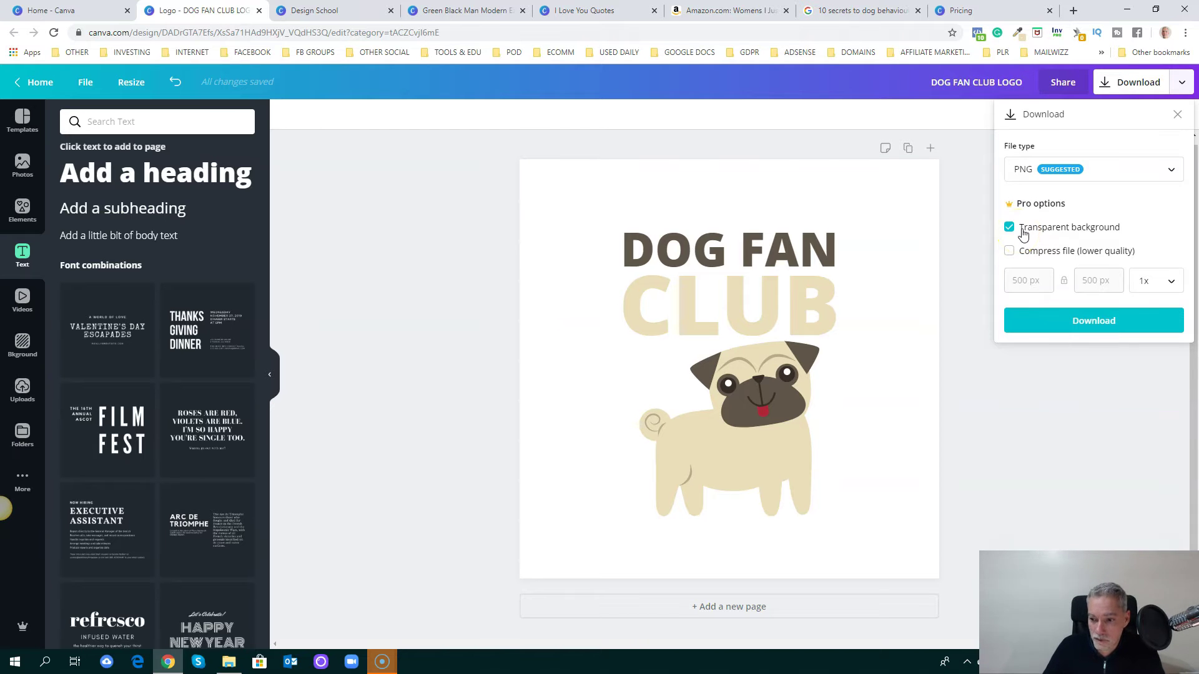
click(1095, 321)
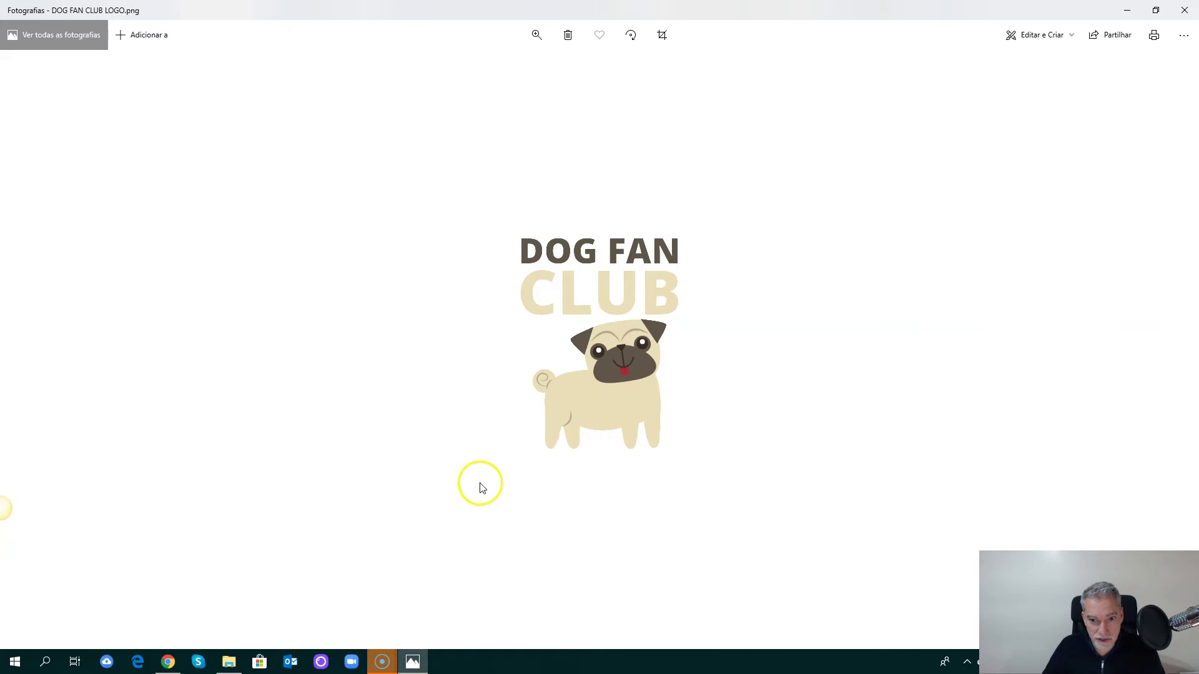
Step: Close the logo viewer, the business-card promo, and the Design School, Green Black and I Love You Quotes tabs
click(1185, 10)
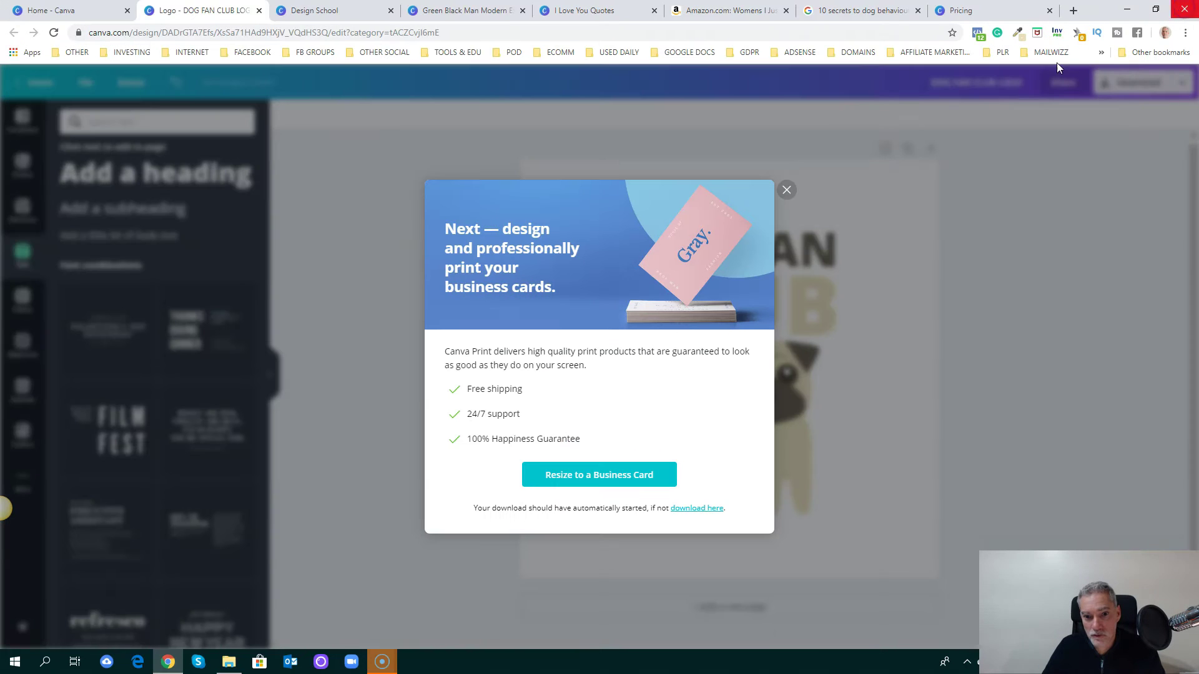
click(786, 191)
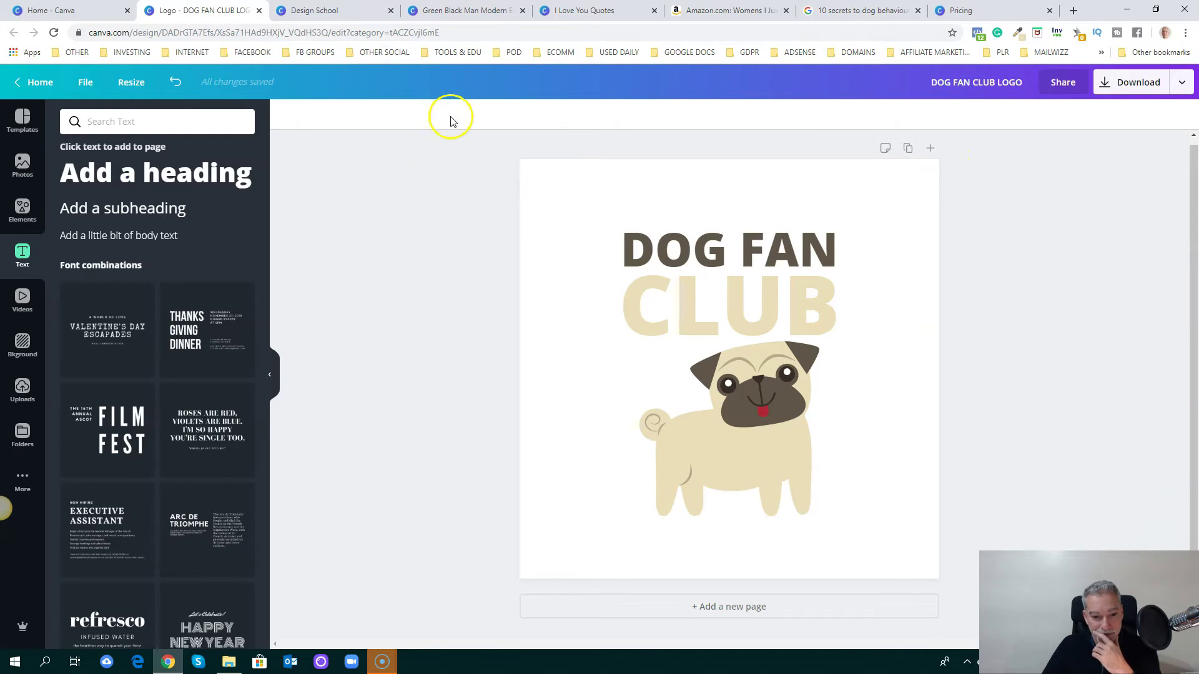
click(351, 11)
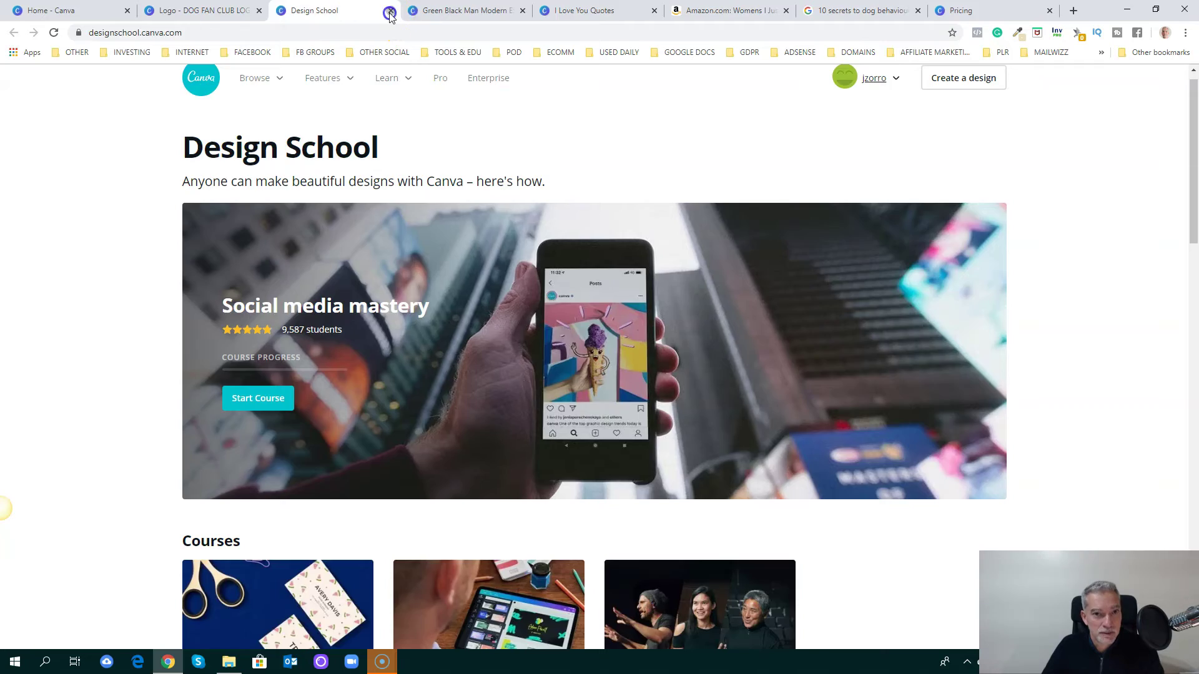
click(391, 11)
click(392, 11)
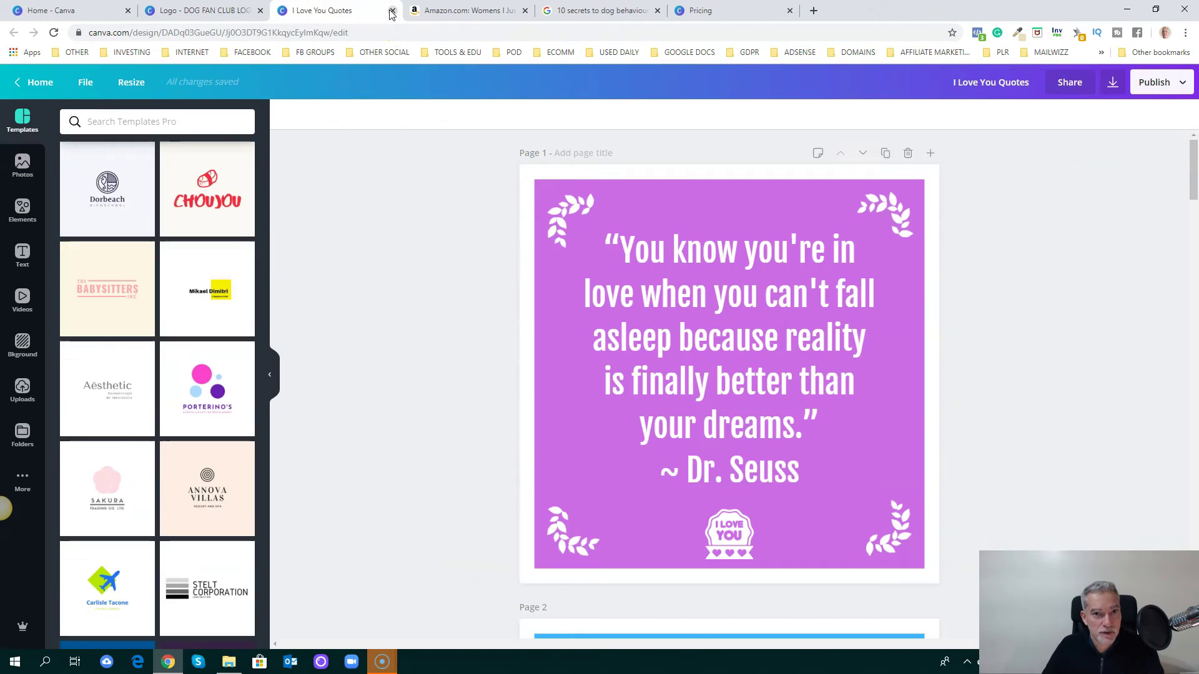
click(392, 11)
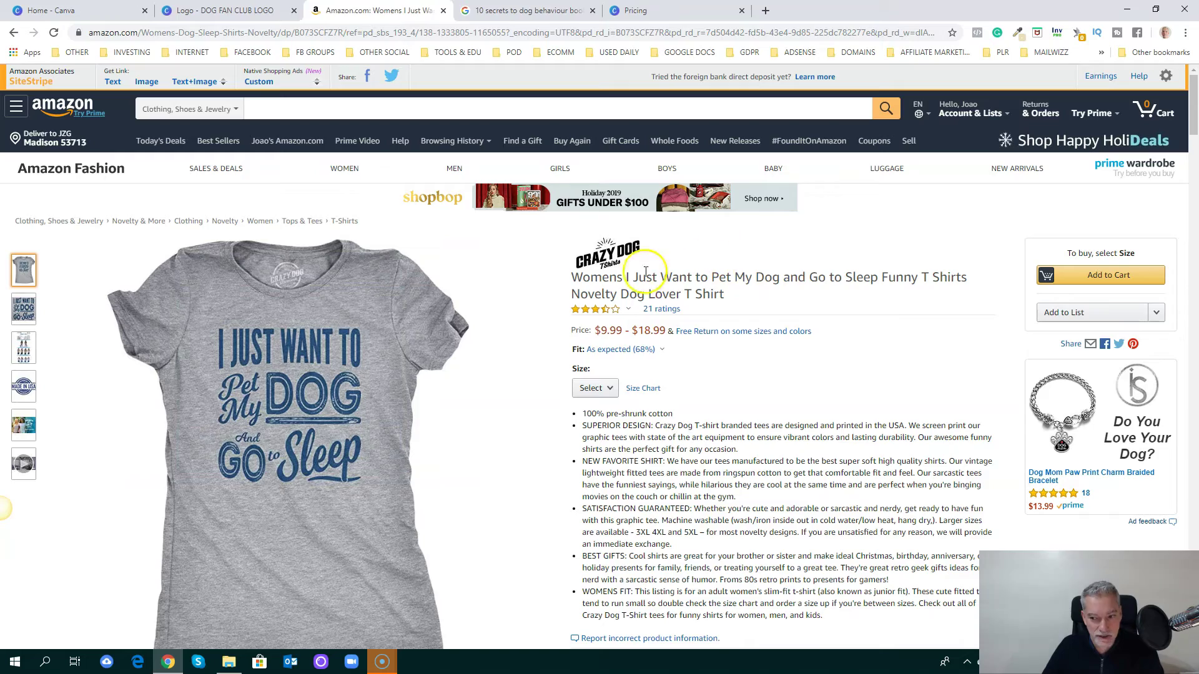
Step: Study the lettering on Amazon's 'I Just Want to Pet My Dog' shirt, then return to the DOG FAN CLUB LOGO design
scroll(609, 269, down, 1)
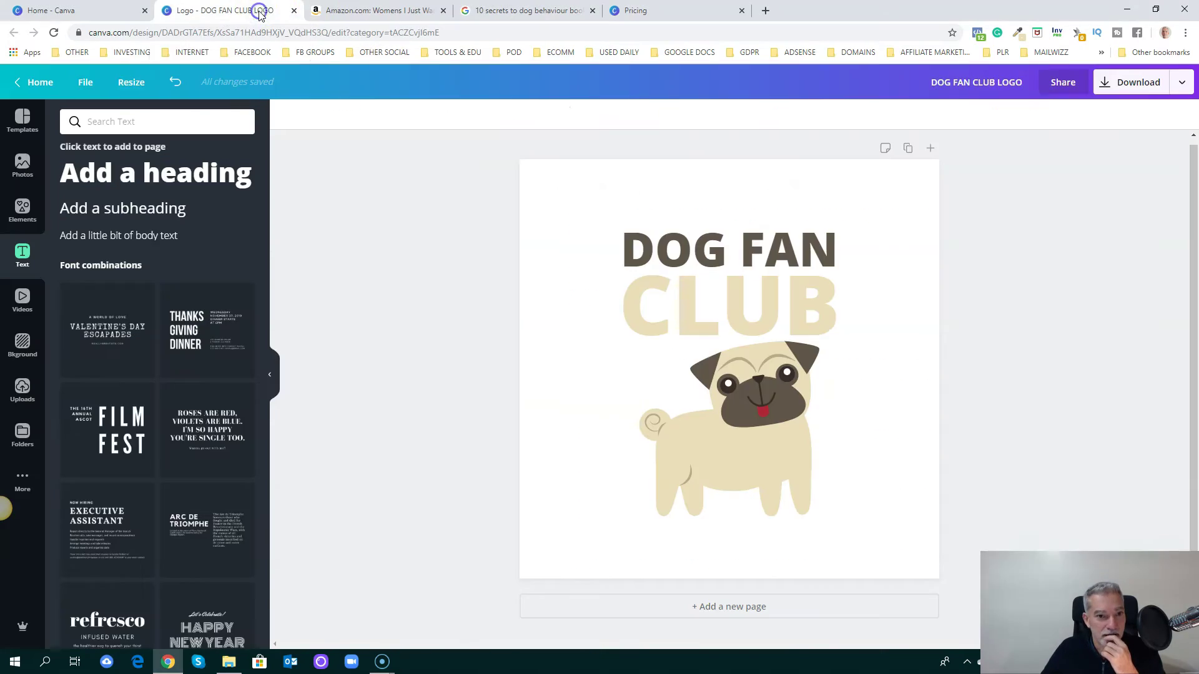
click(260, 12)
click(361, 10)
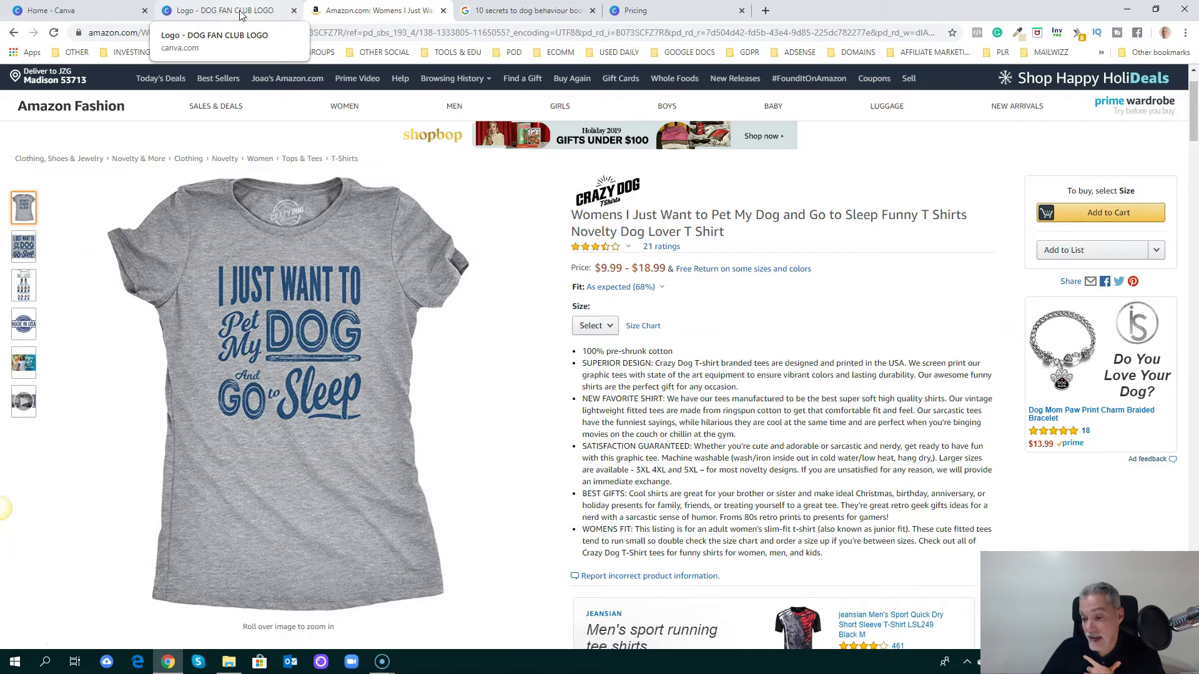
click(241, 13)
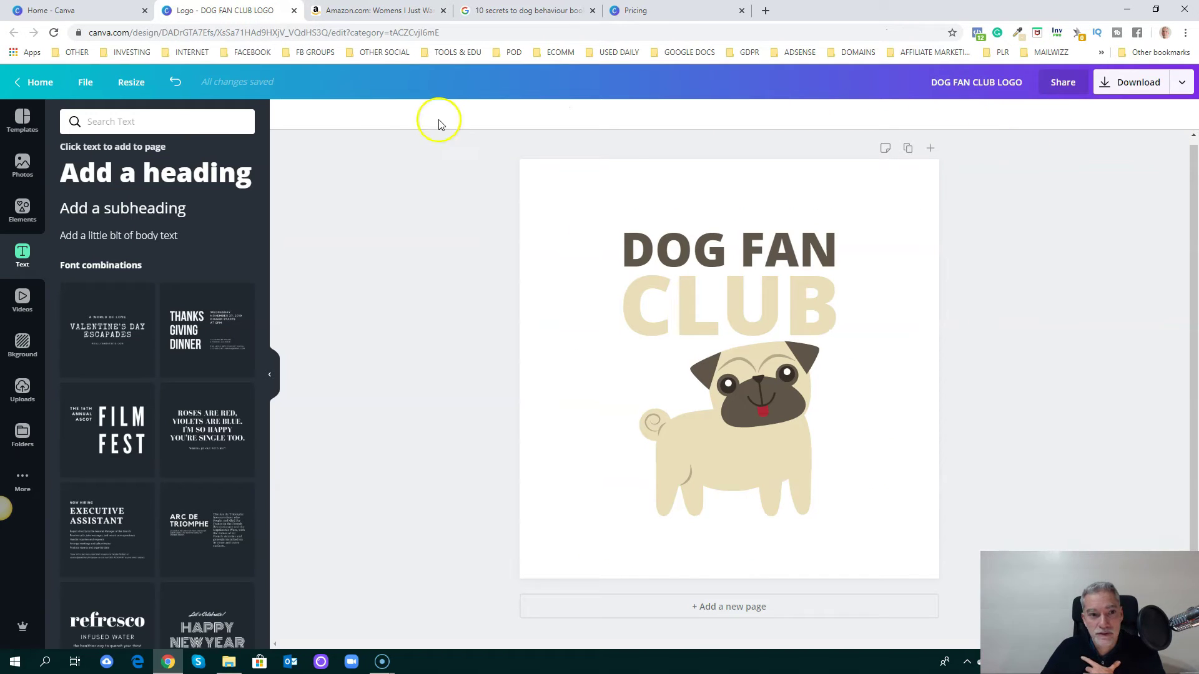
Step: Create a blank custom design 4500 px wide by 5400 px high from the Canva home page
click(37, 88)
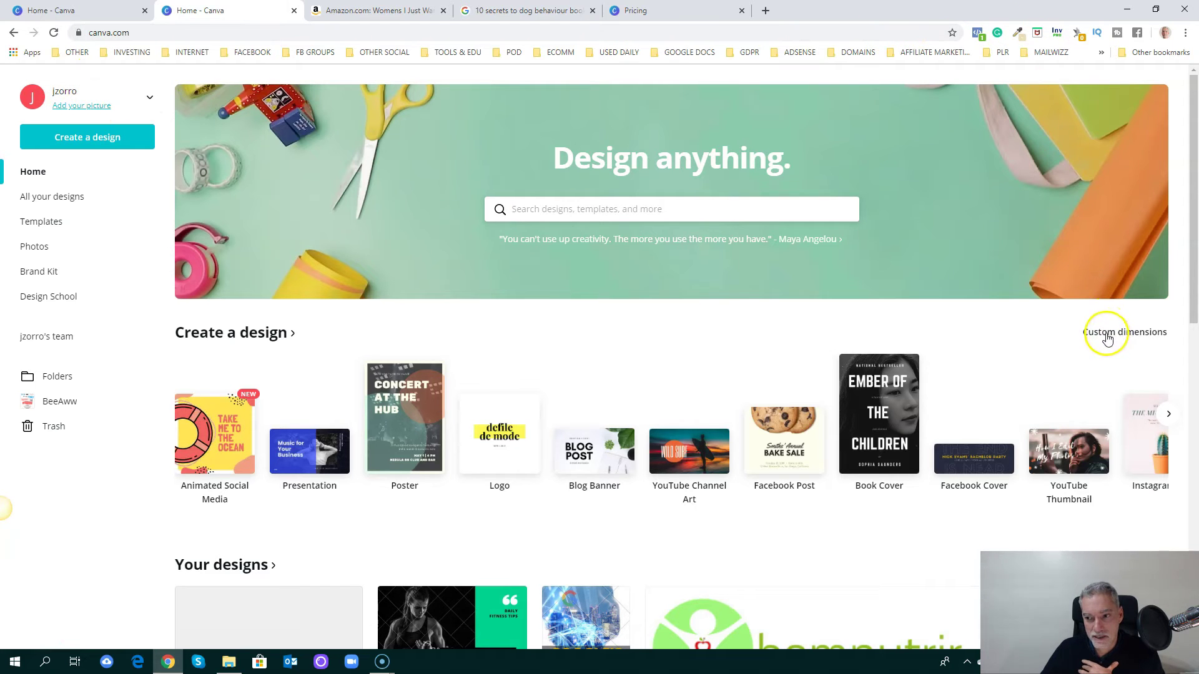
click(1124, 340)
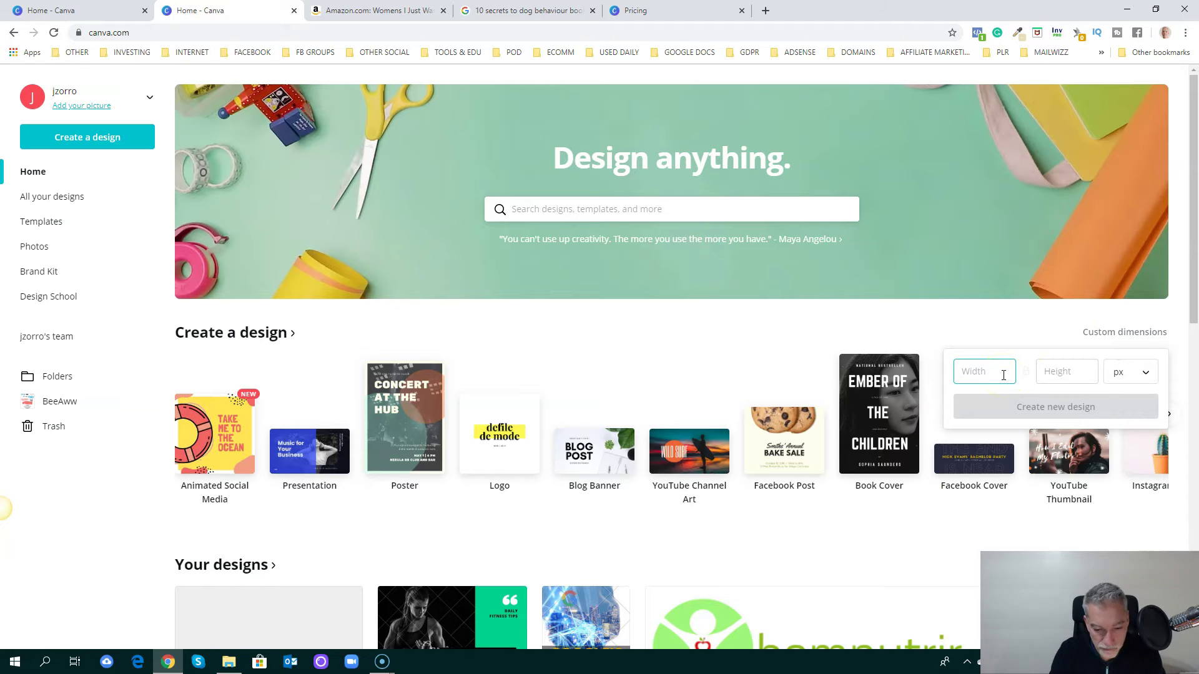
click(1038, 372)
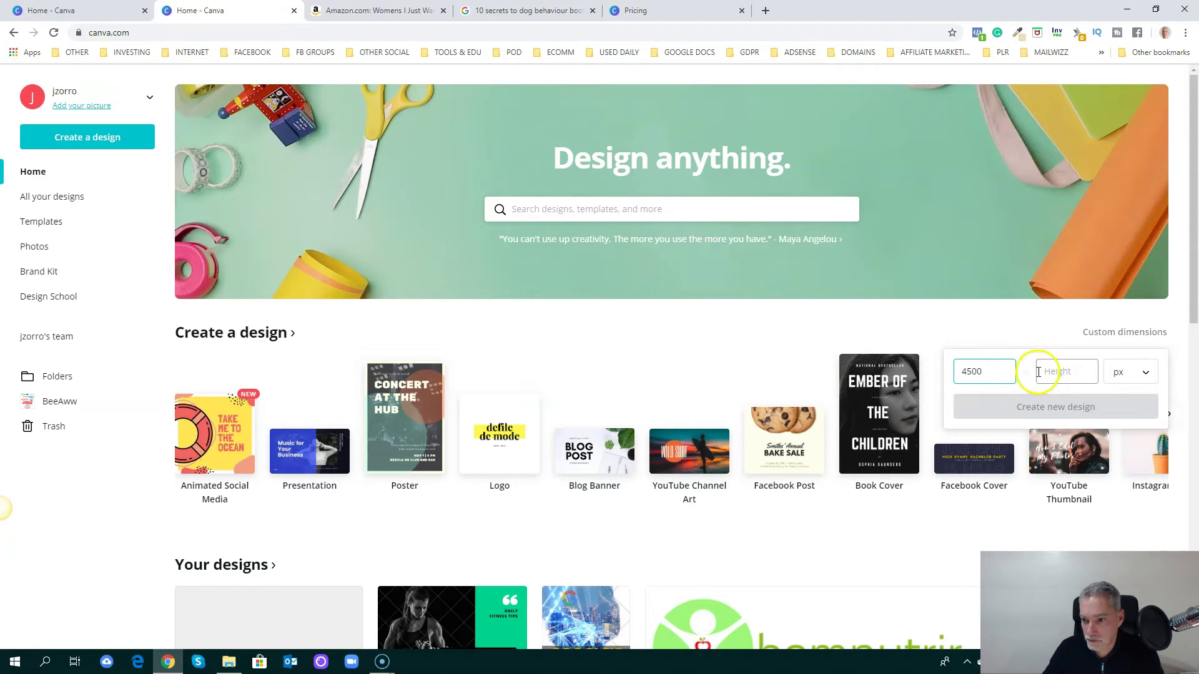
text(5400)
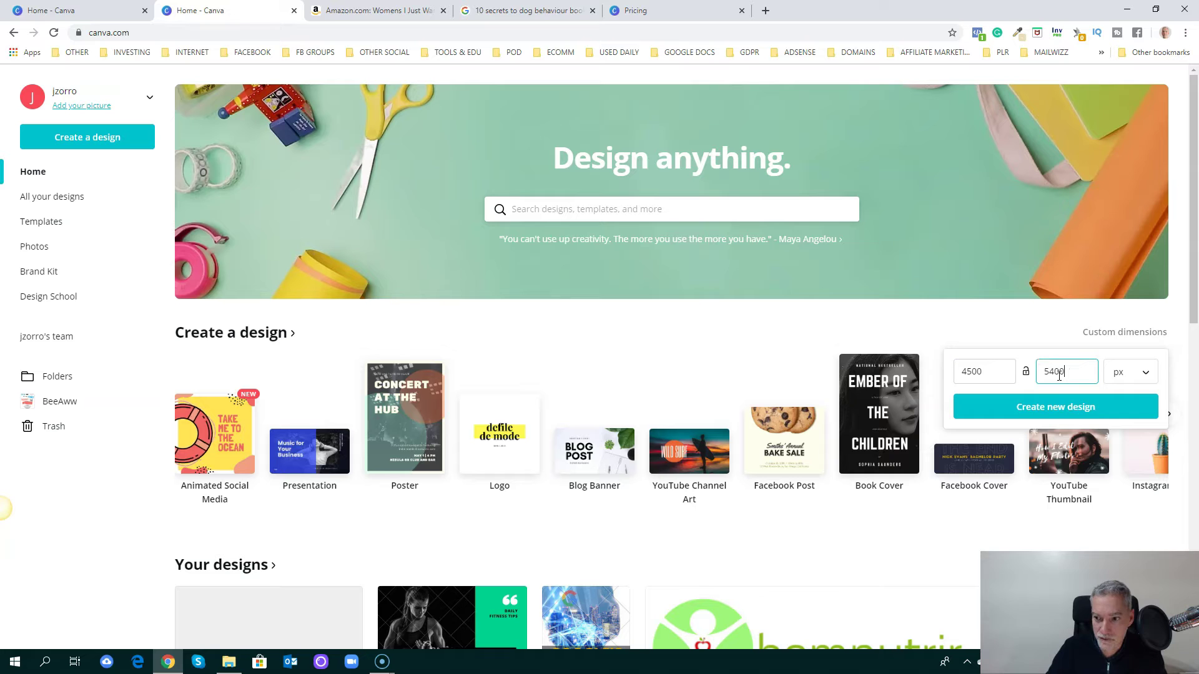
click(1072, 408)
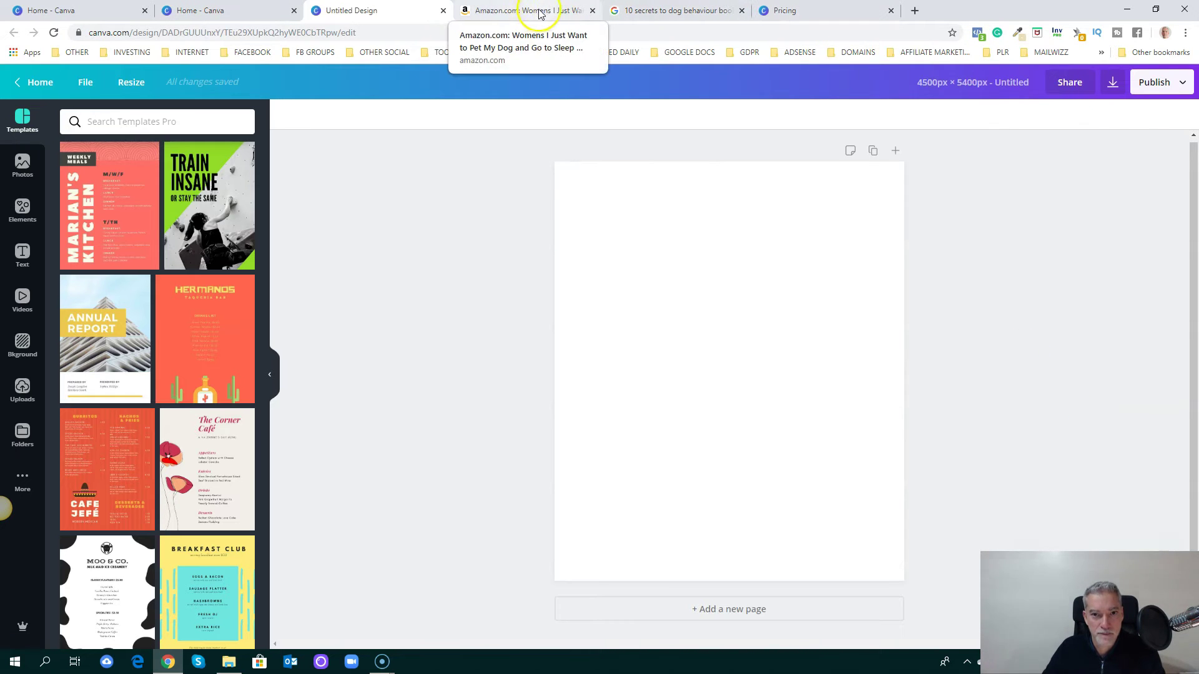
Step: Add a heading text box and set its font size to 250
click(493, 13)
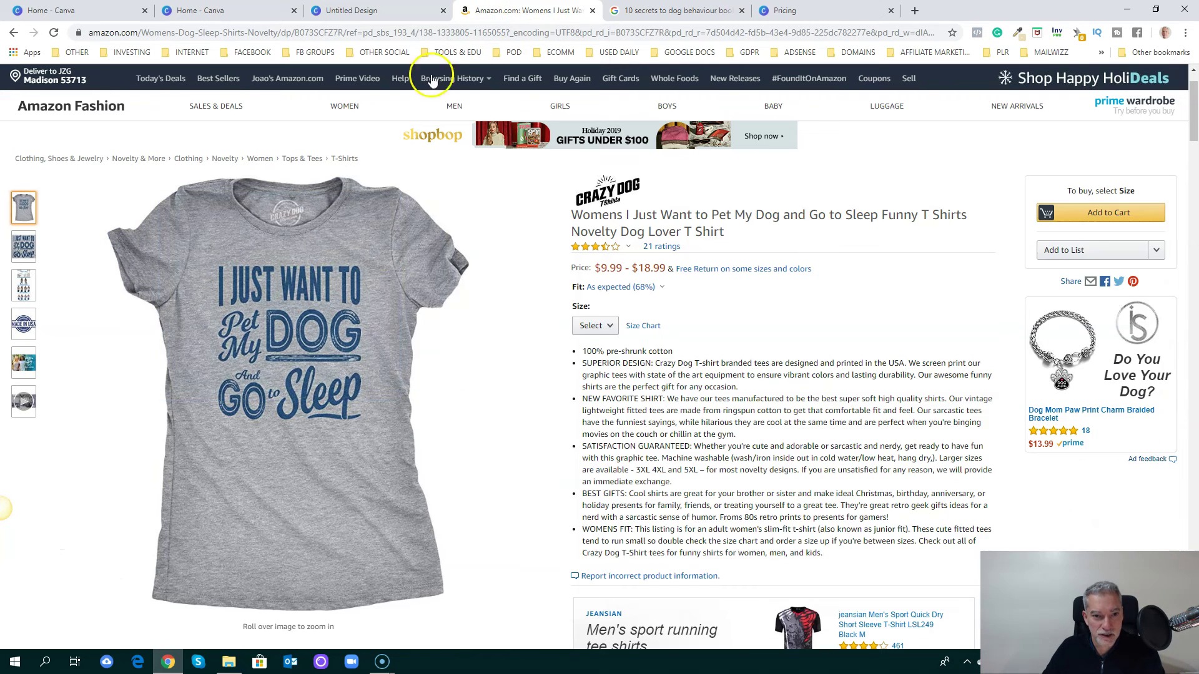
click(367, 11)
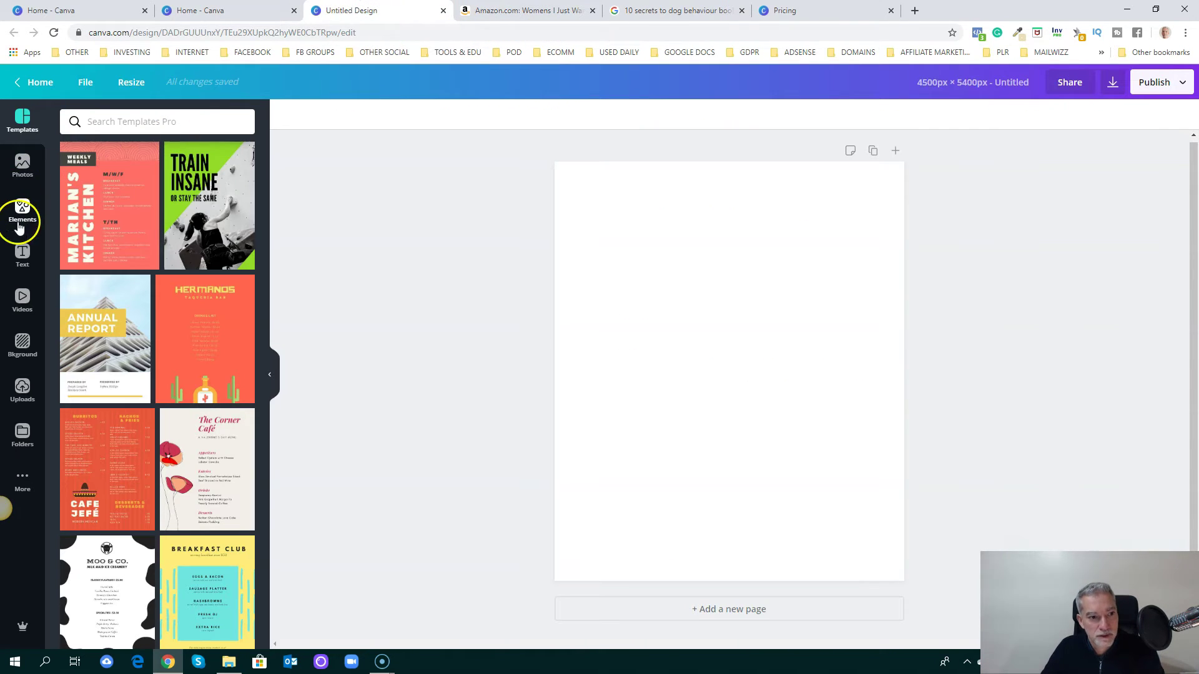
click(22, 255)
click(204, 173)
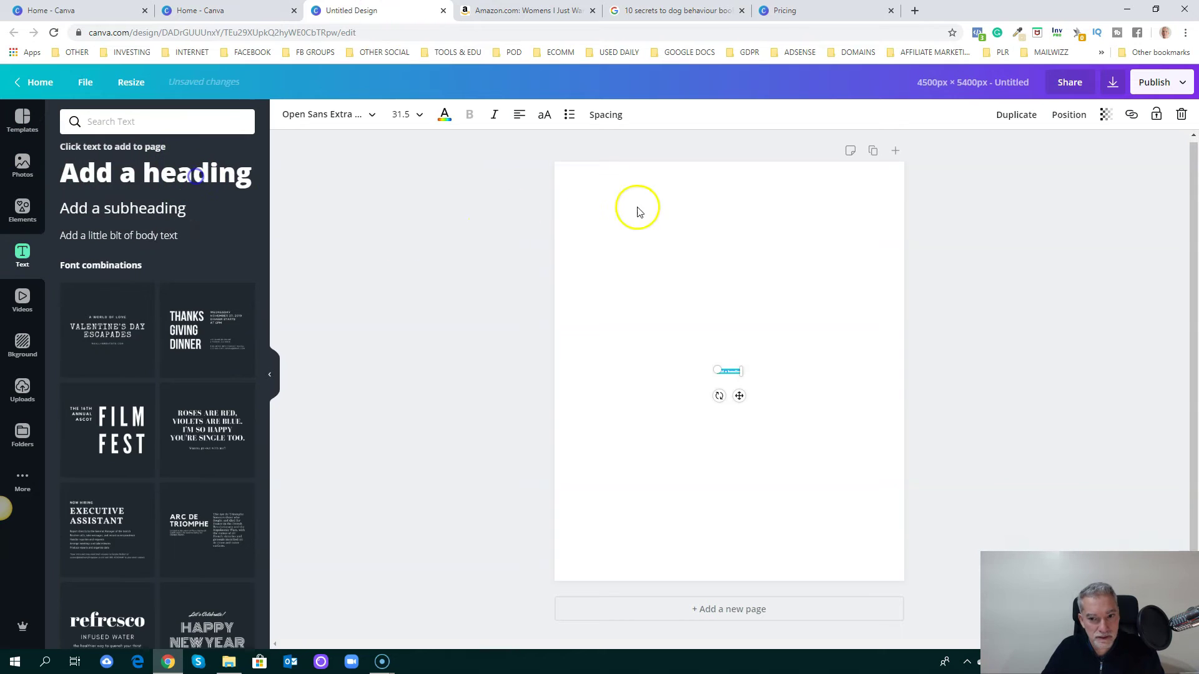
click(416, 120)
scroll(417, 308, down, 5)
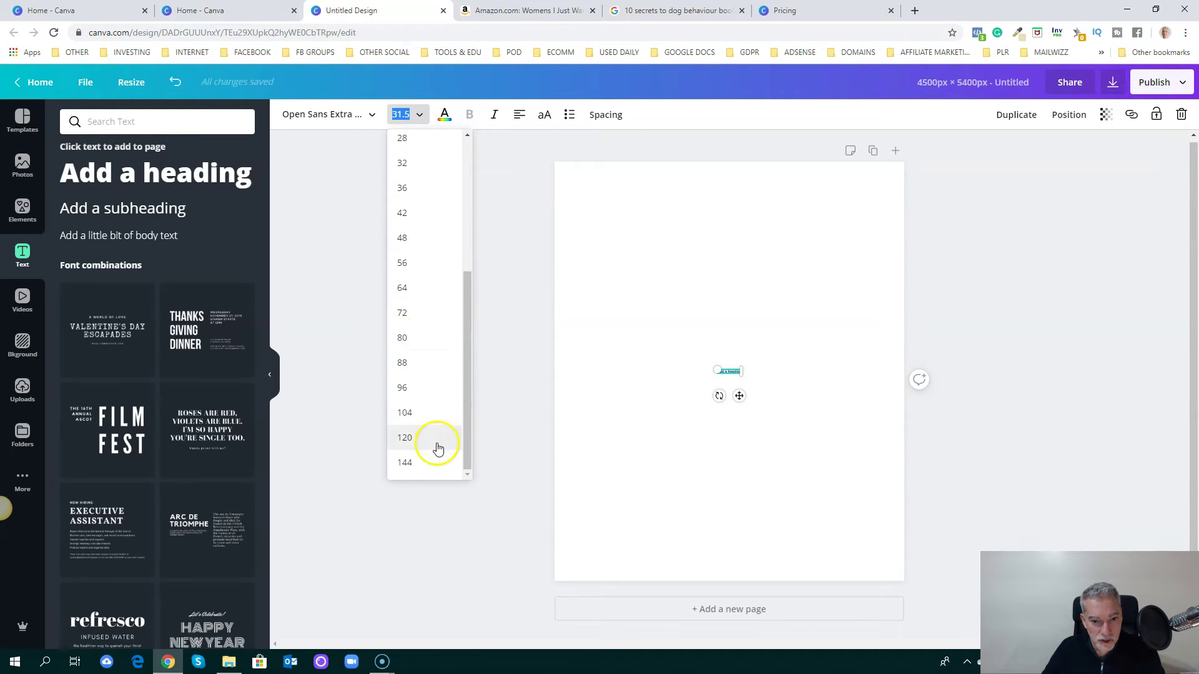
click(422, 459)
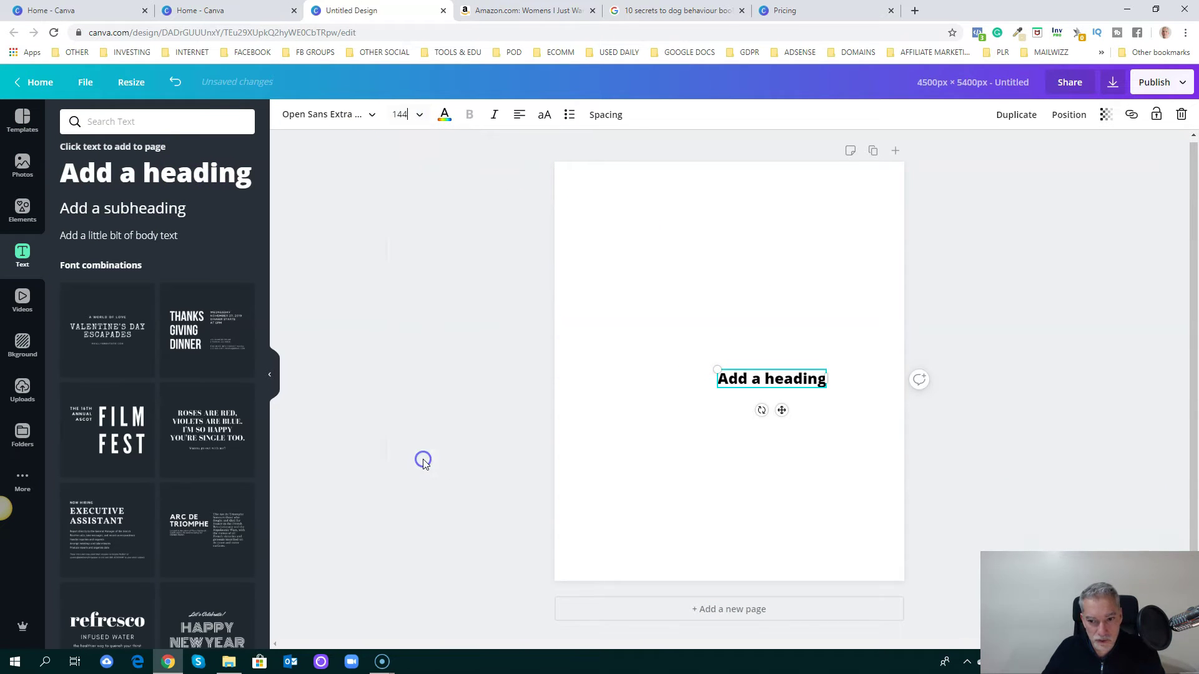
click(390, 118)
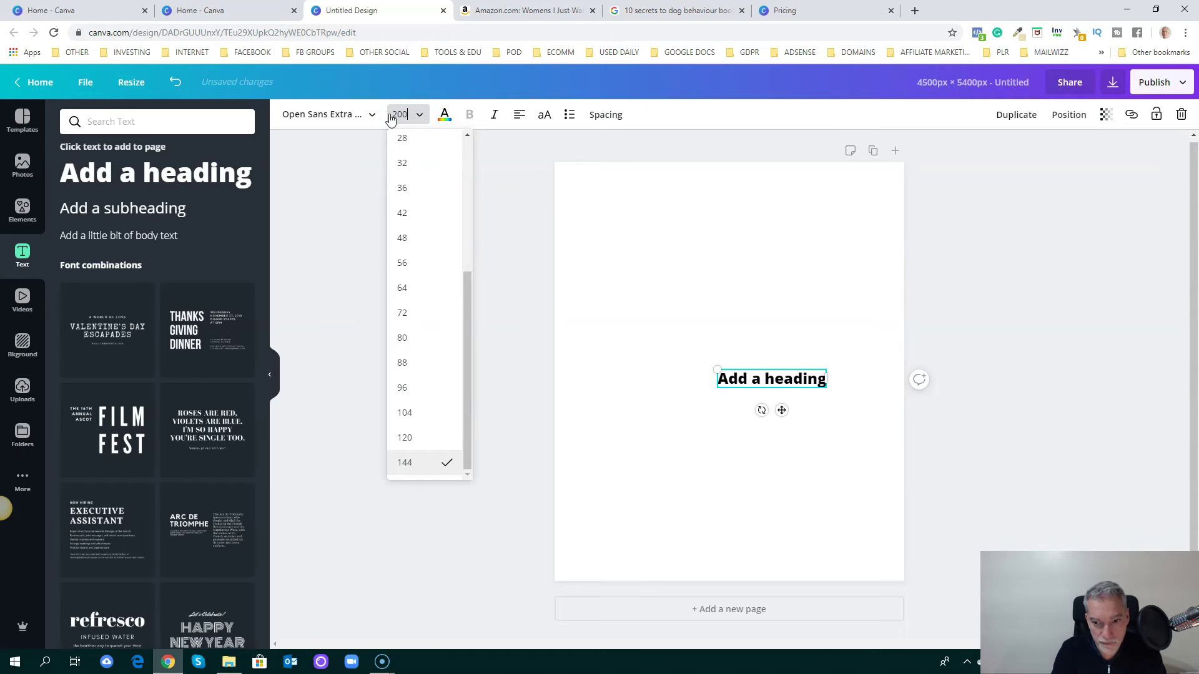
key(Return)
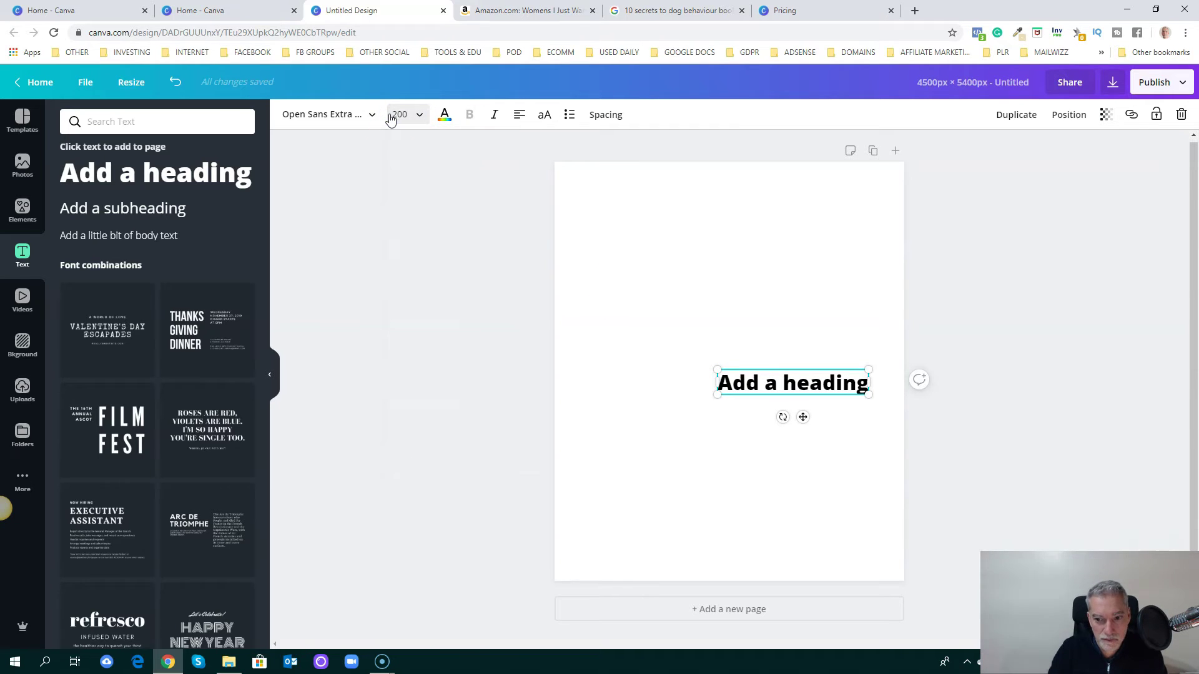
click(413, 117)
text(25)
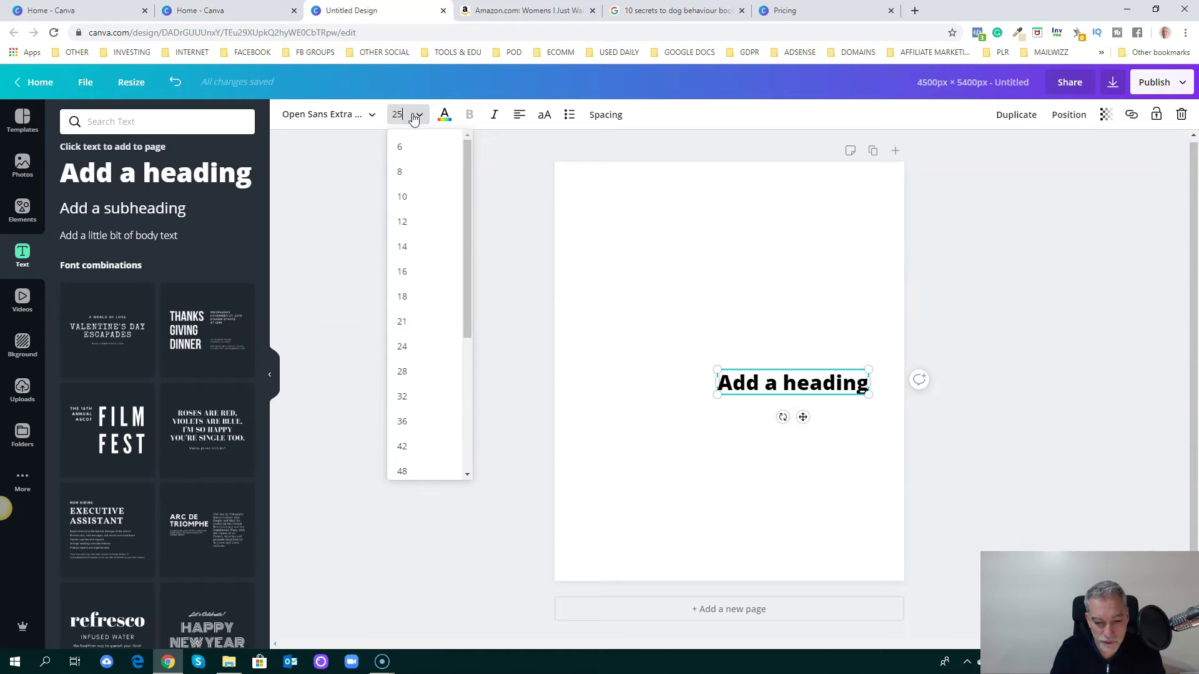
text(0)
key(Return)
Step: Move the heading near the top, stretch it to full page width, and centre it
drag(770, 365, 705, 211)
drag(652, 245, 555, 245)
drag(804, 229, 906, 226)
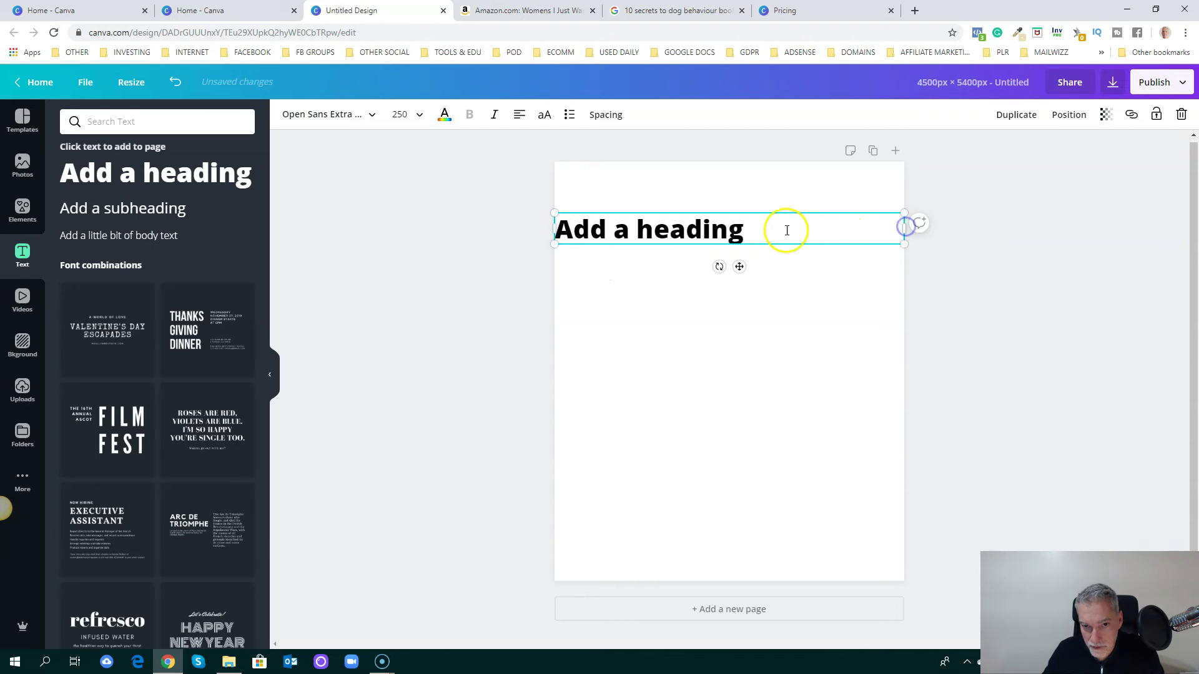
click(519, 114)
Step: Replace the placeholder text with 'I JUST WANT TO', checking the reference shirt wording
drag(826, 228, 647, 223)
key(BackSpace)
text(I JUST W)
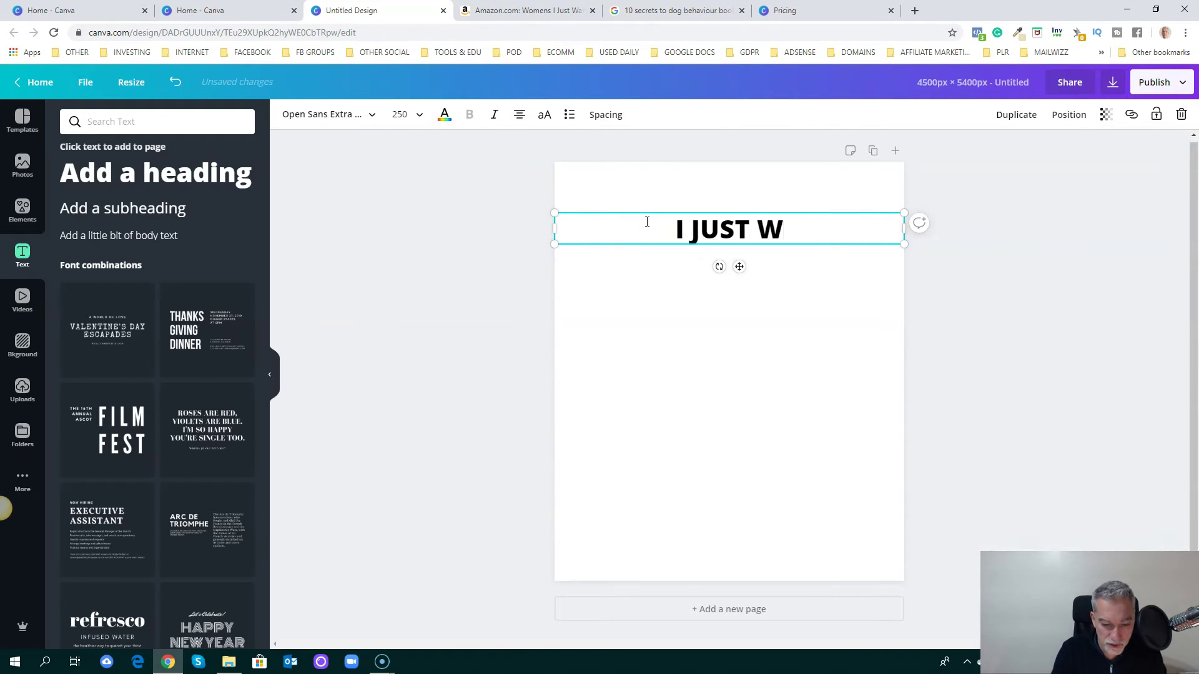
text(ANY)
key(BackSpace)
text(T)
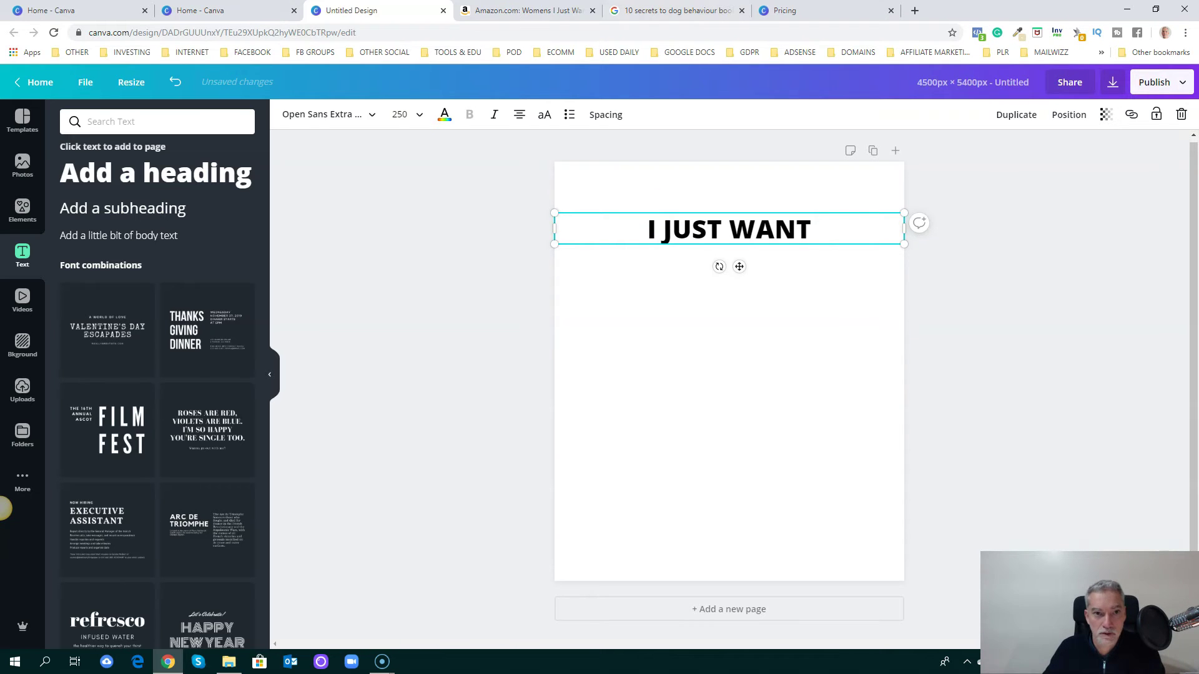
click(549, 11)
click(398, 20)
text(TO)
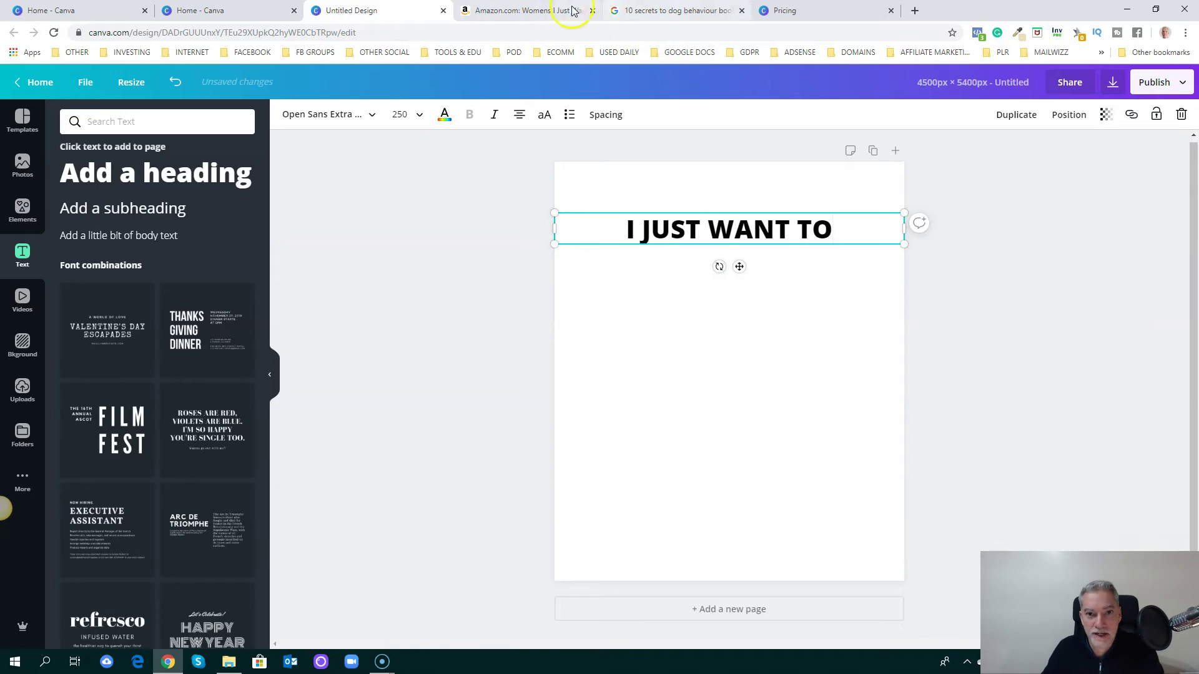
click(549, 13)
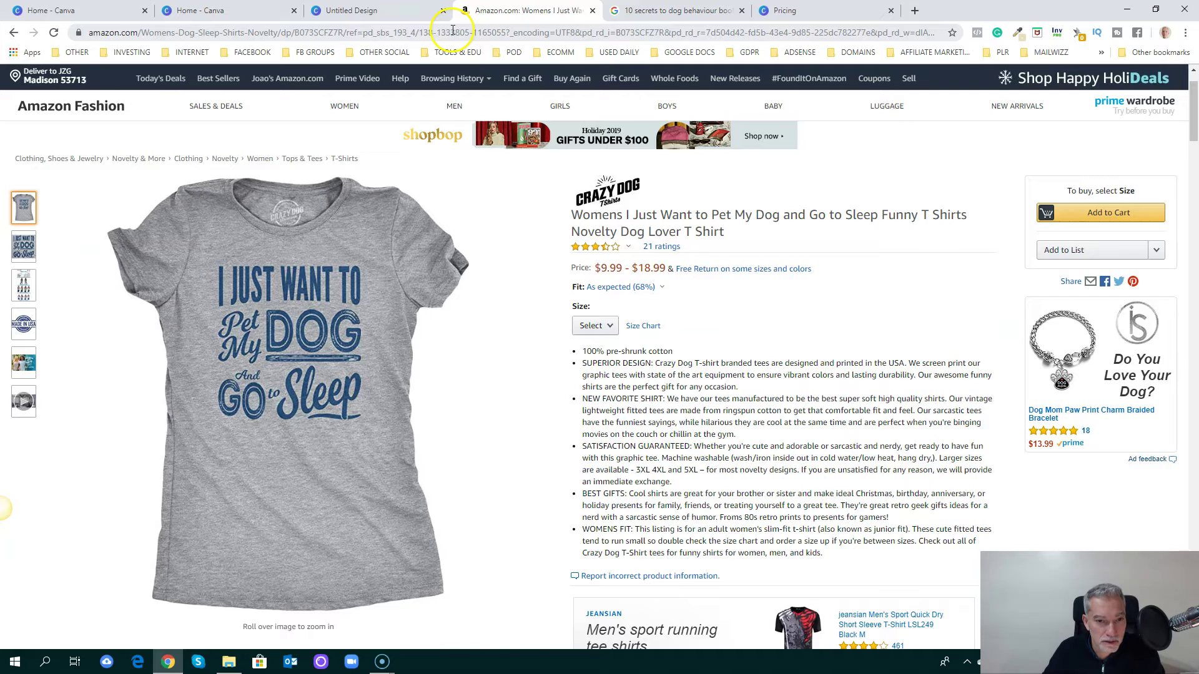
click(397, 10)
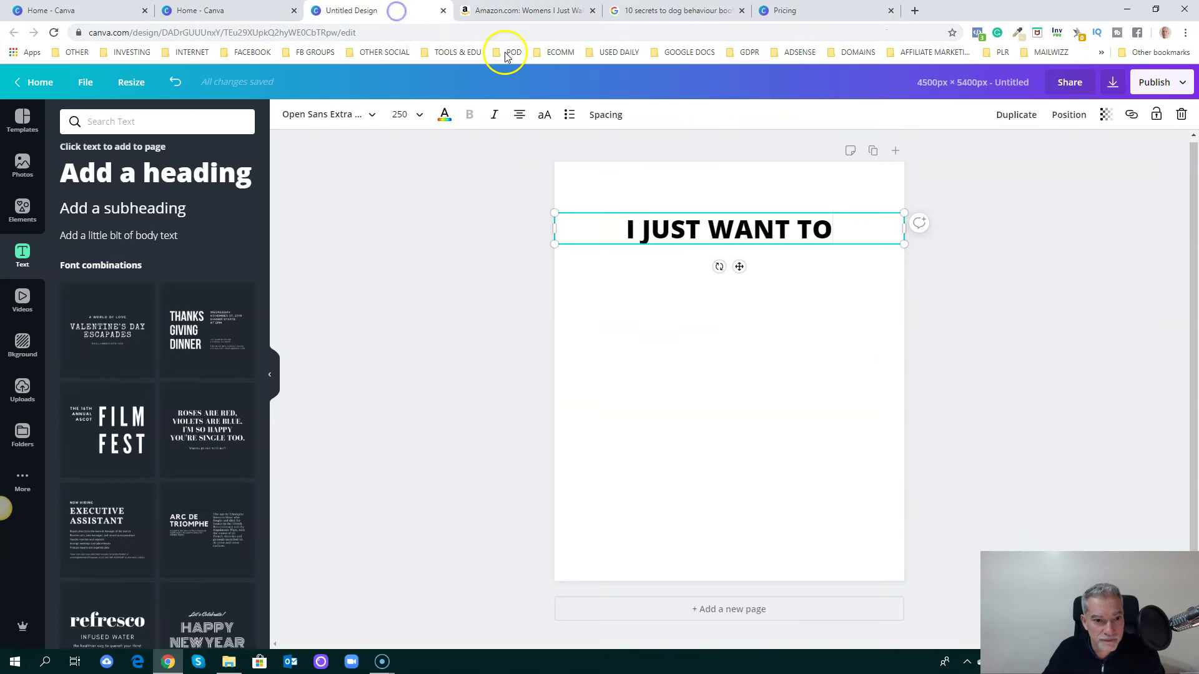
Step: Try ADA Hybrid and other fonts on the heading, settling on Akzentica Light
click(372, 118)
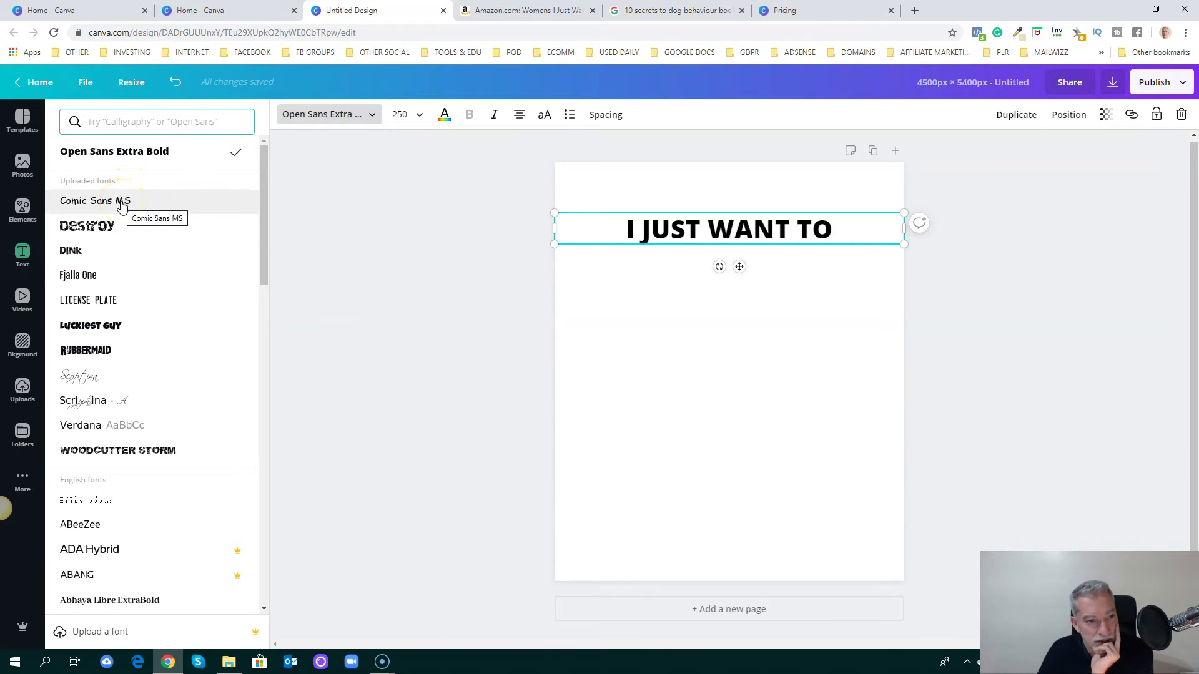
scroll(150, 241, down, 3)
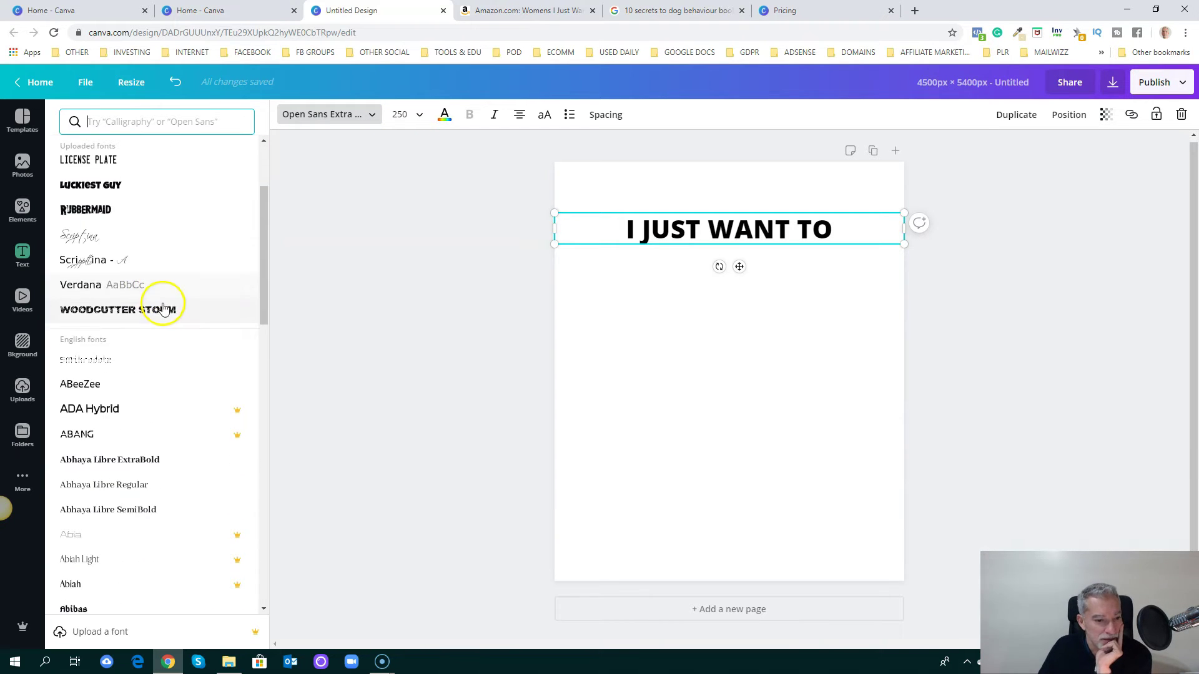
scroll(164, 308, down, 2)
click(113, 288)
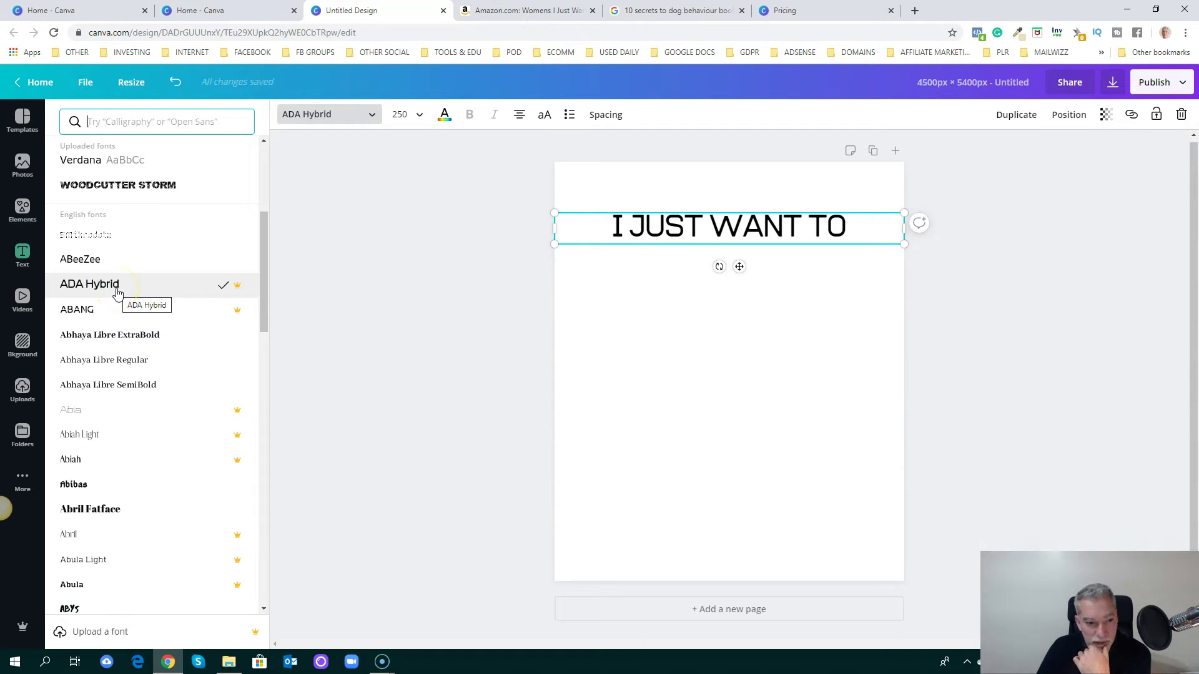
scroll(129, 327, down, 6)
scroll(128, 326, down, 4)
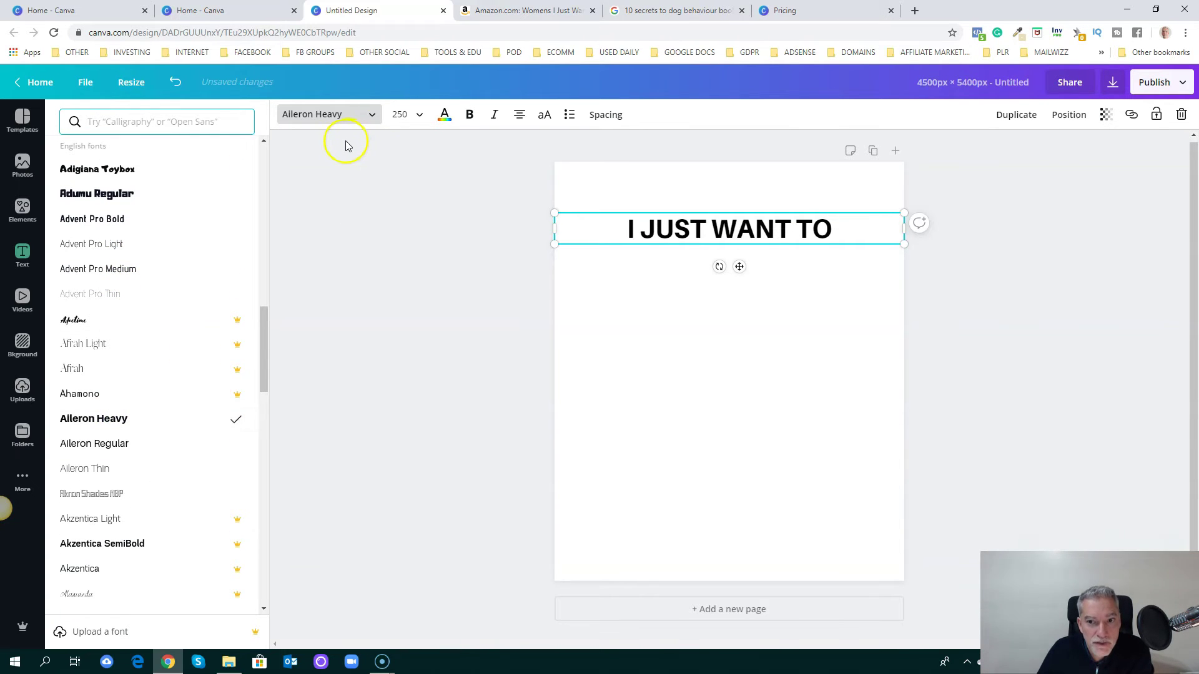
click(519, 11)
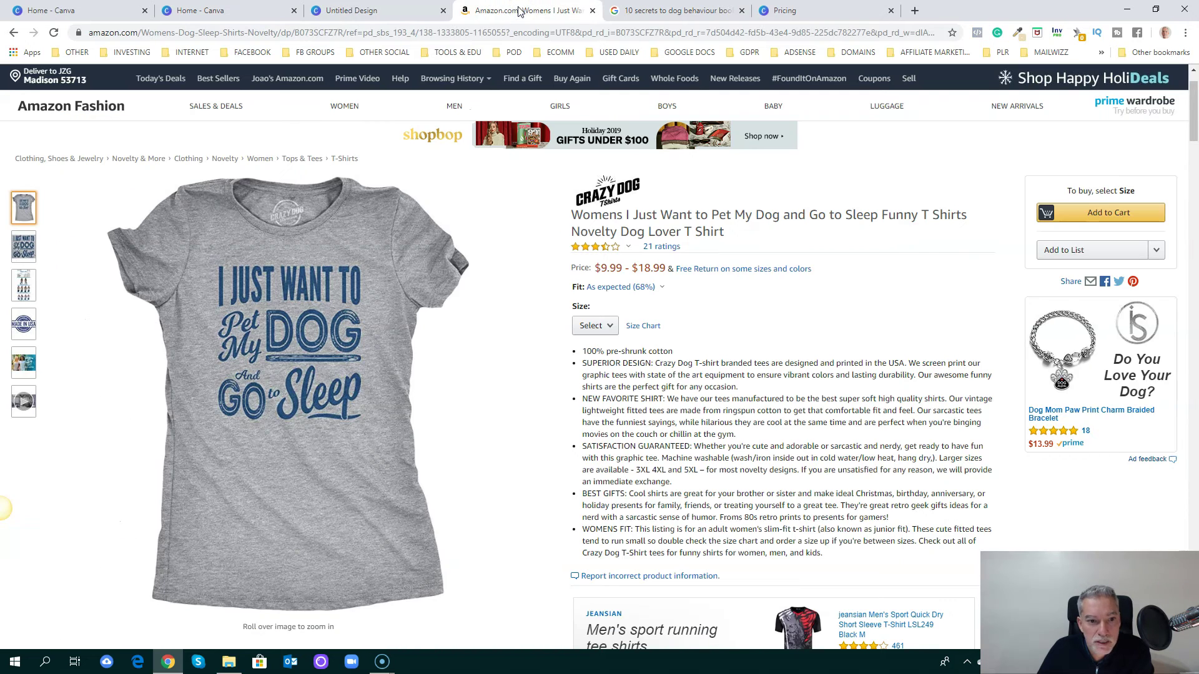
click(382, 10)
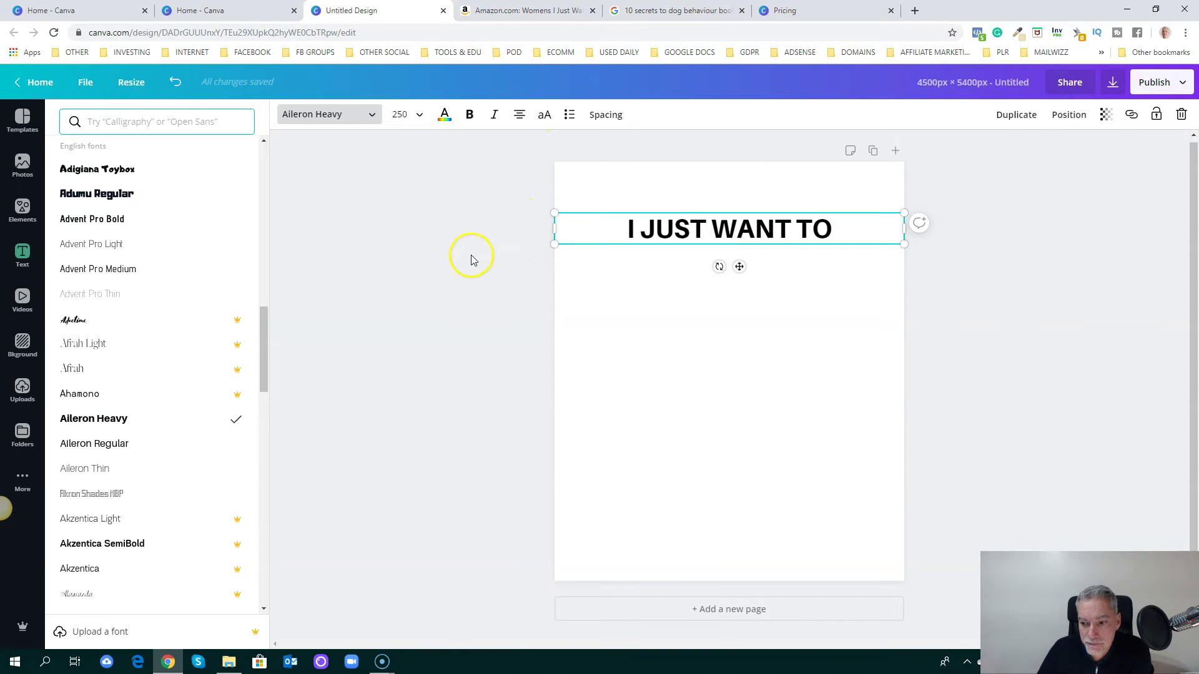
scroll(187, 332, down, 3)
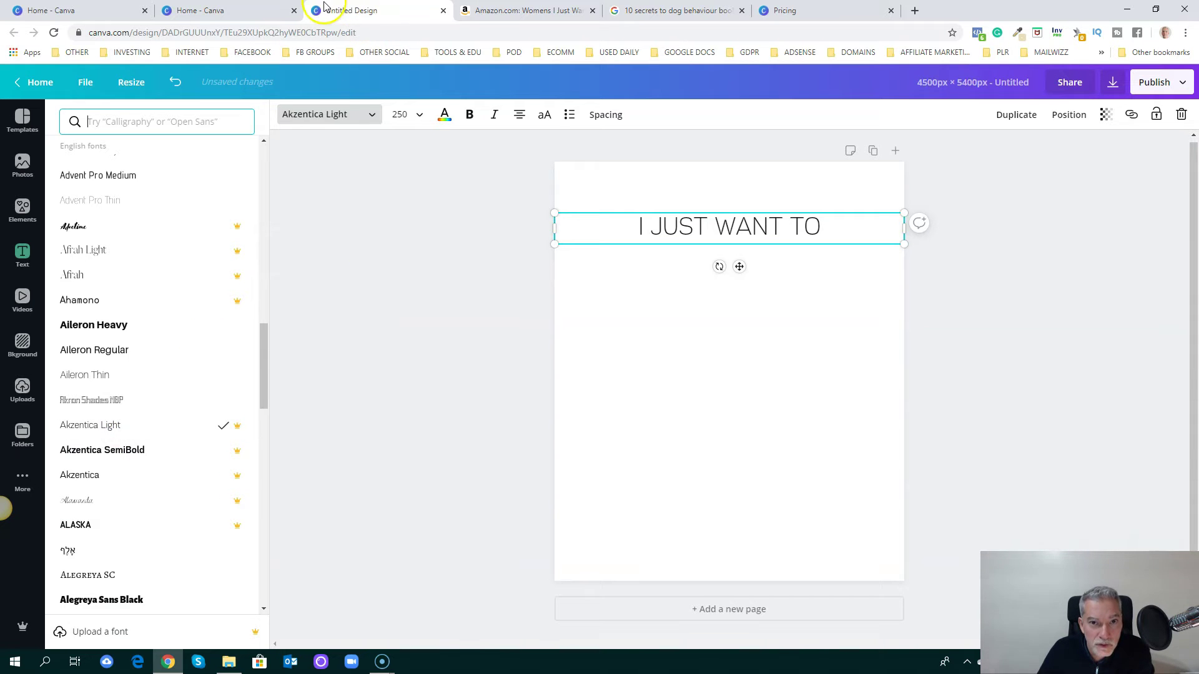
click(542, 11)
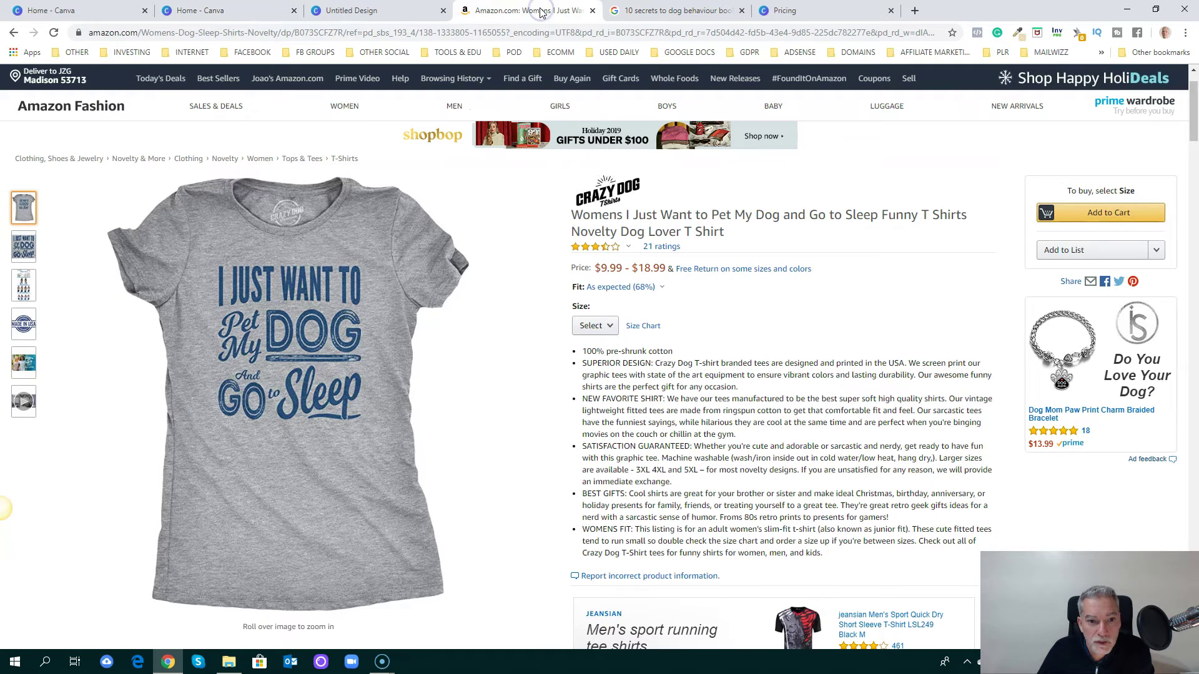
click(394, 11)
Step: Make the whole I JUST WANT TO heading bold at size 270
drag(640, 230, 826, 228)
click(469, 115)
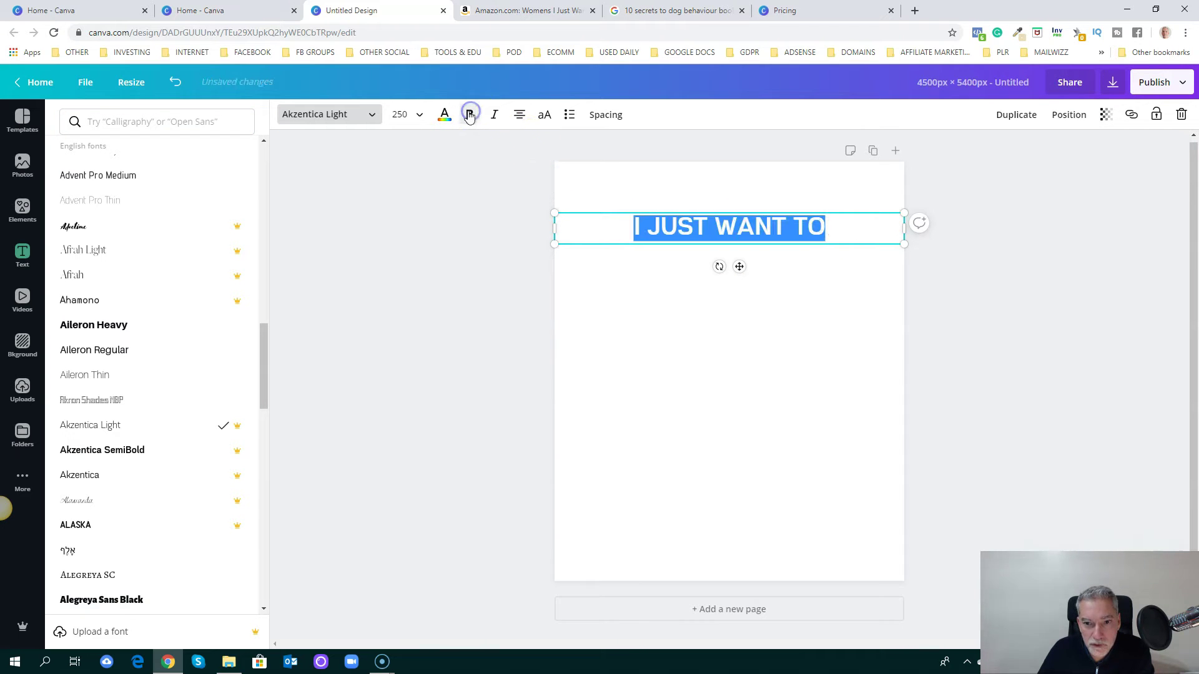
click(414, 114)
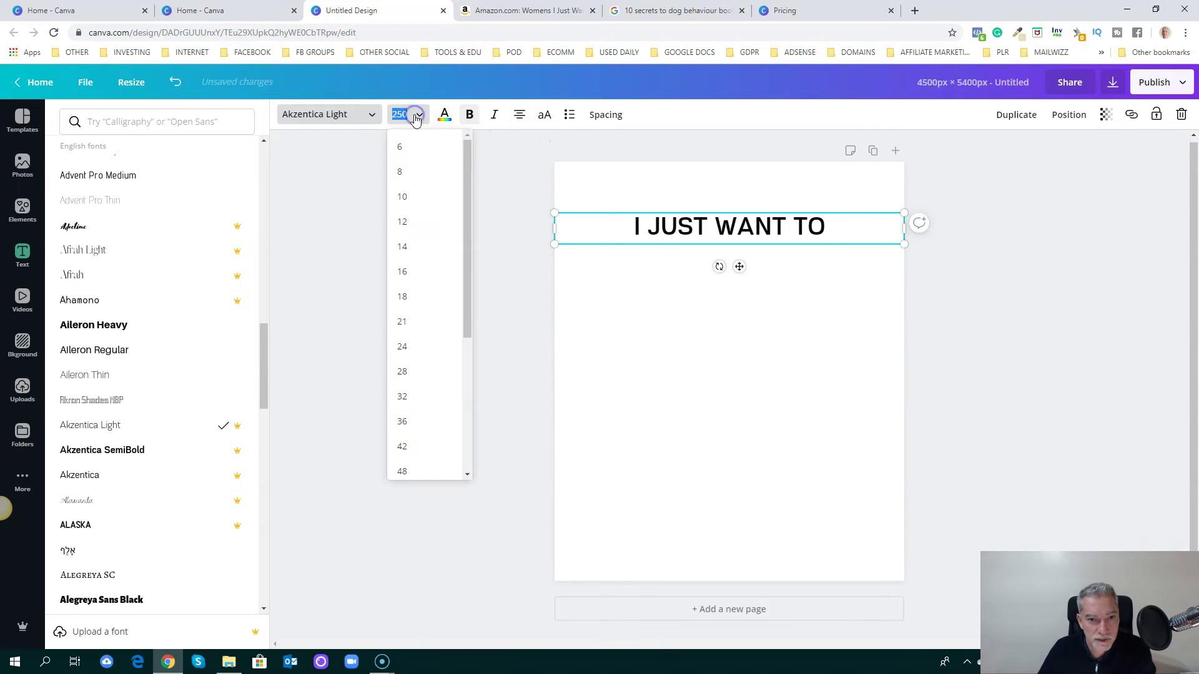
key(Return)
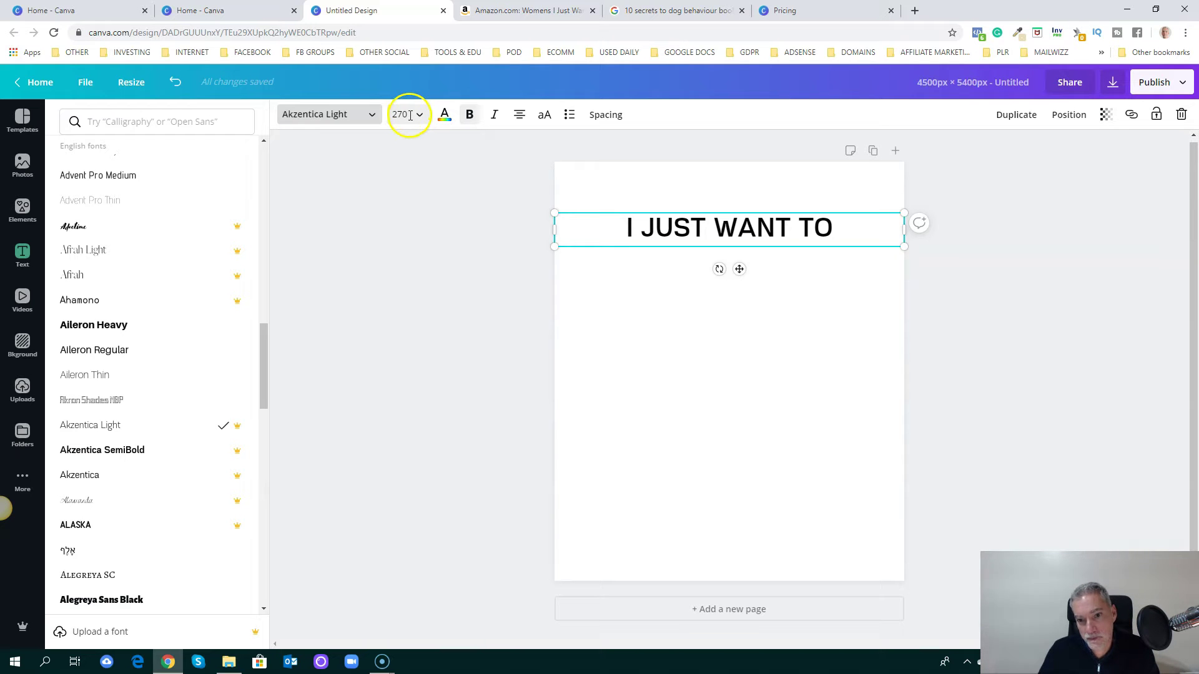
click(486, 15)
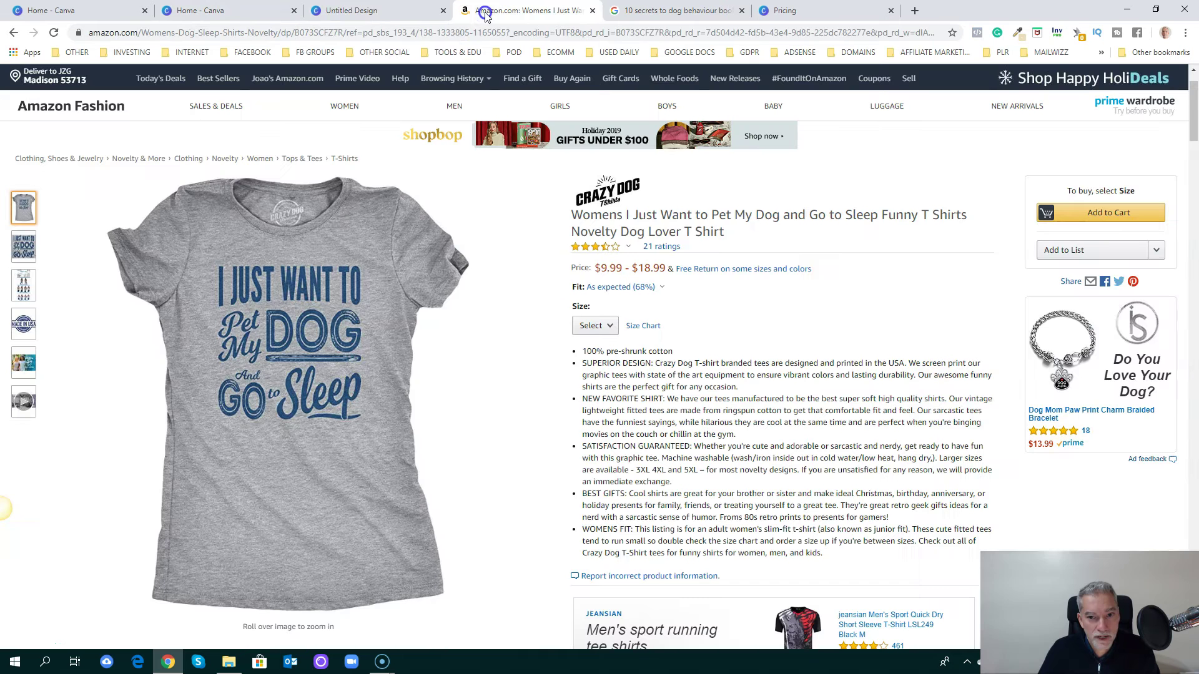
click(366, 11)
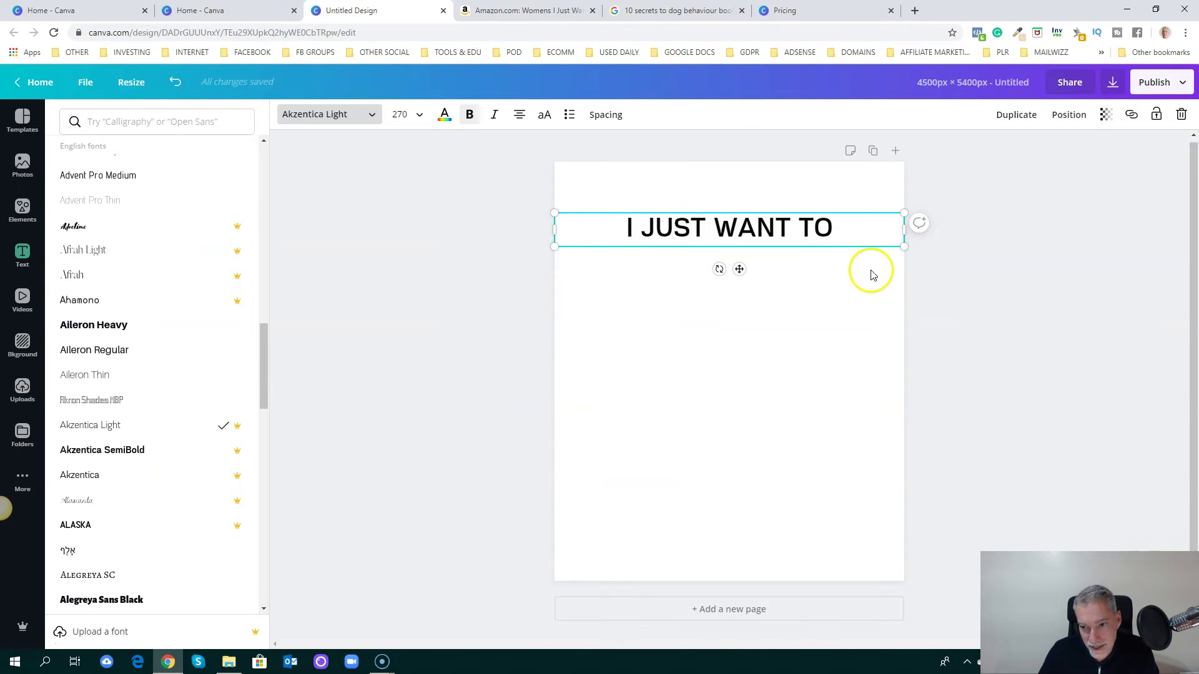
click(984, 301)
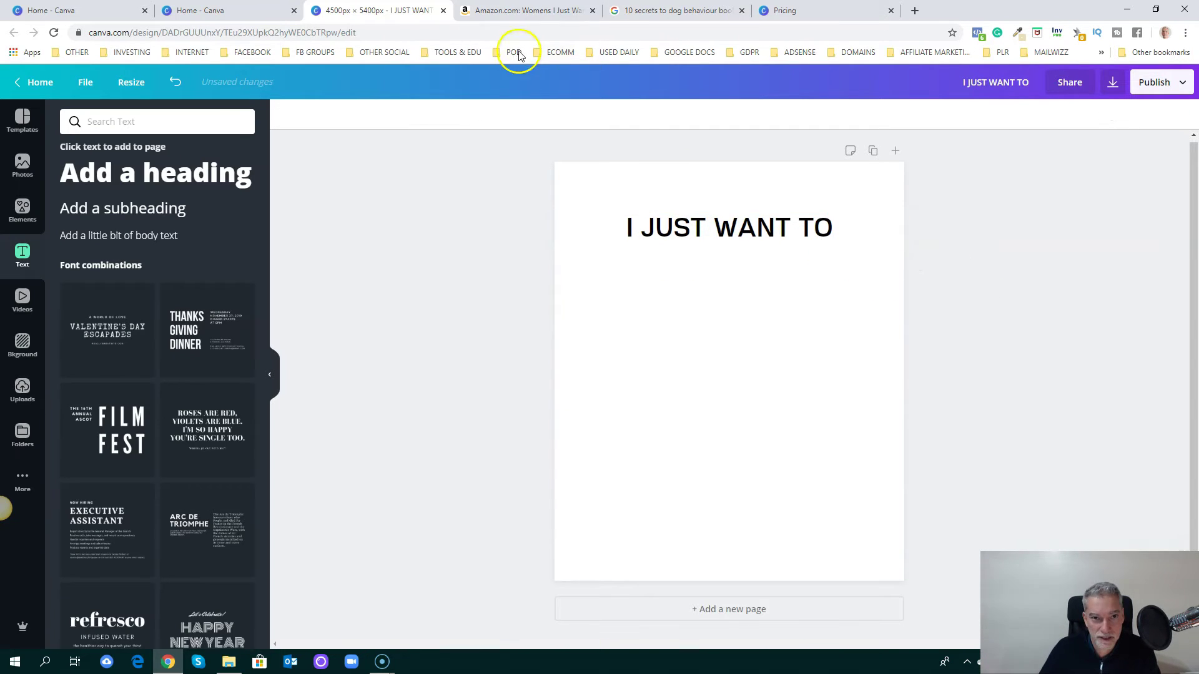
Step: Add a second text box at size 144 with centred 'Pet' and 'My' lines
click(244, 11)
click(381, 11)
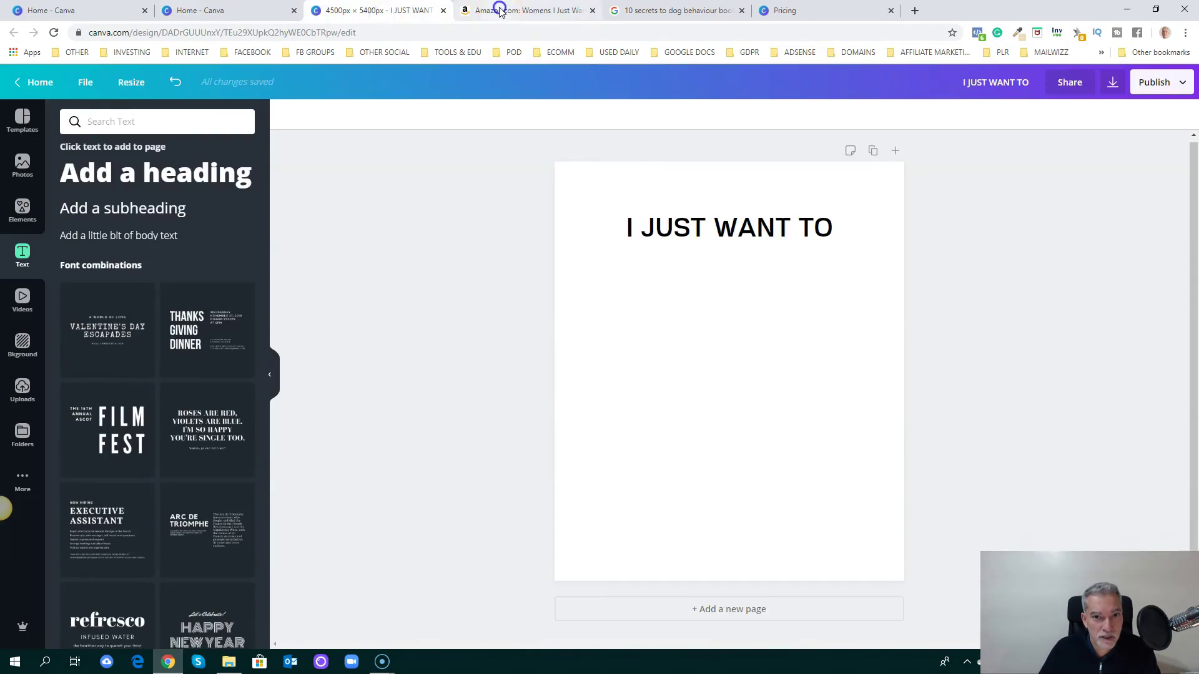
click(498, 11)
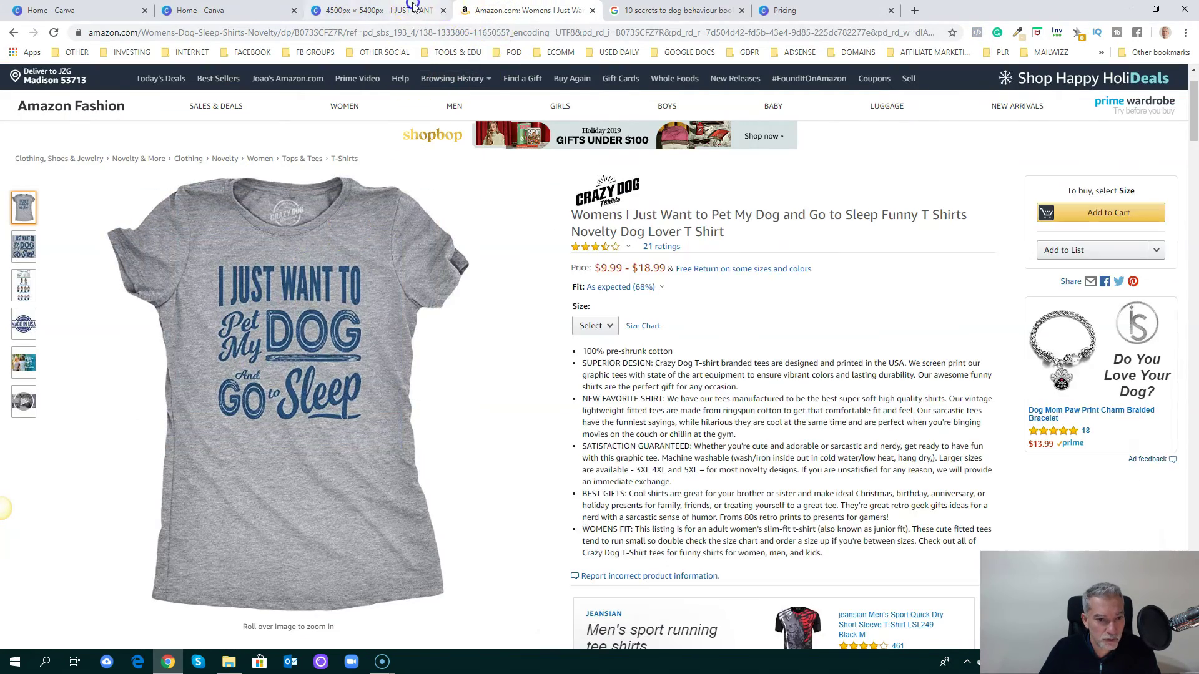
click(382, 10)
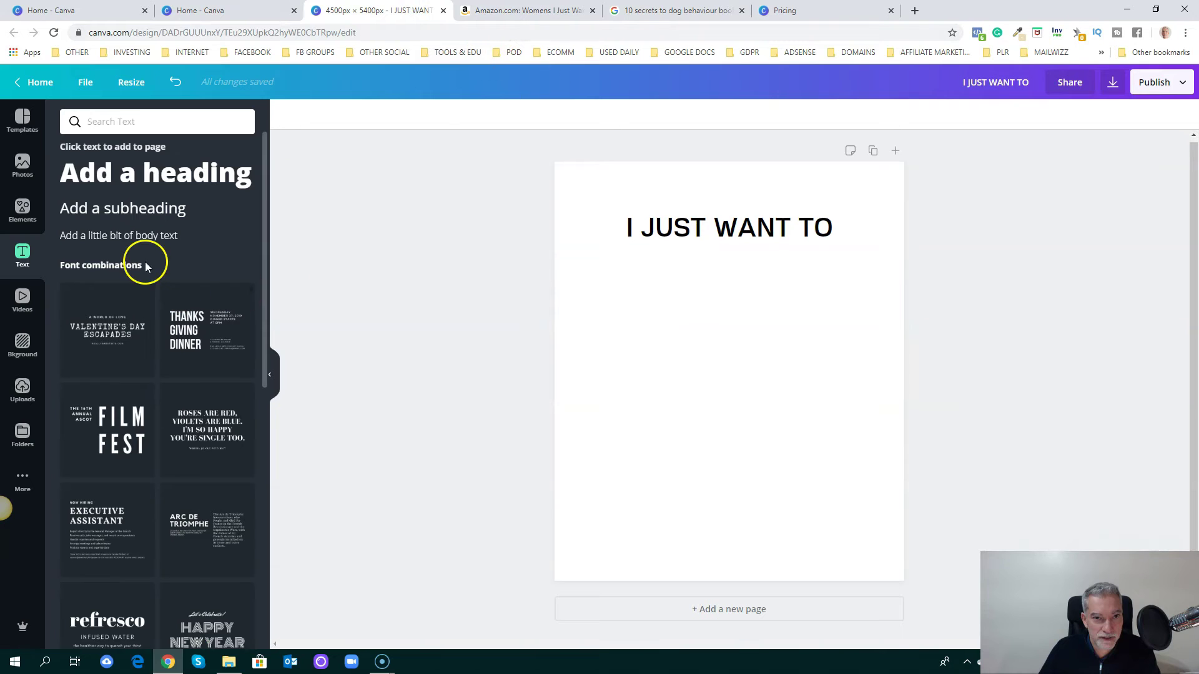
click(140, 176)
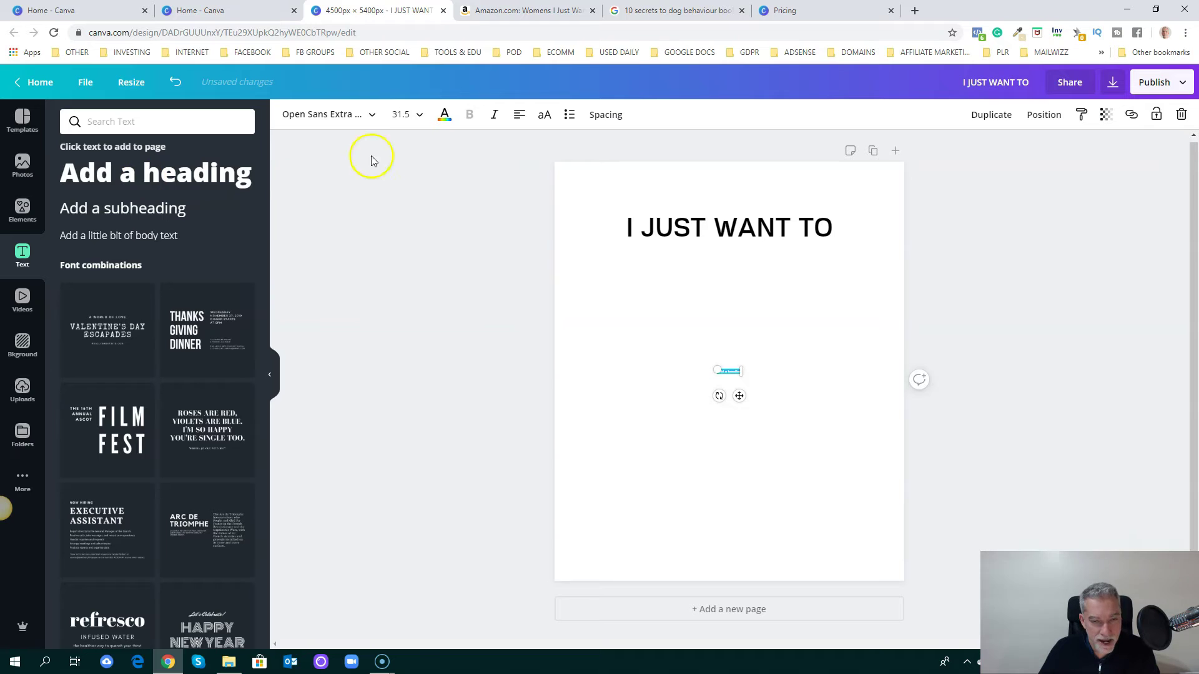
click(420, 120)
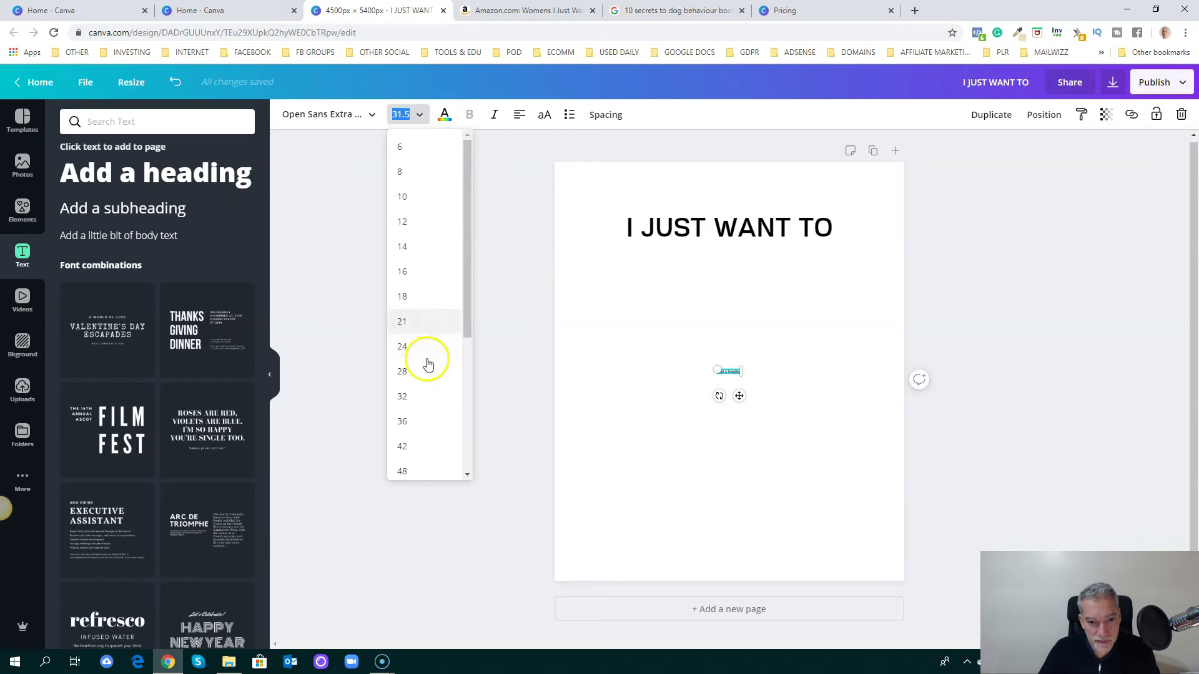
scroll(423, 356, down, 5)
click(406, 463)
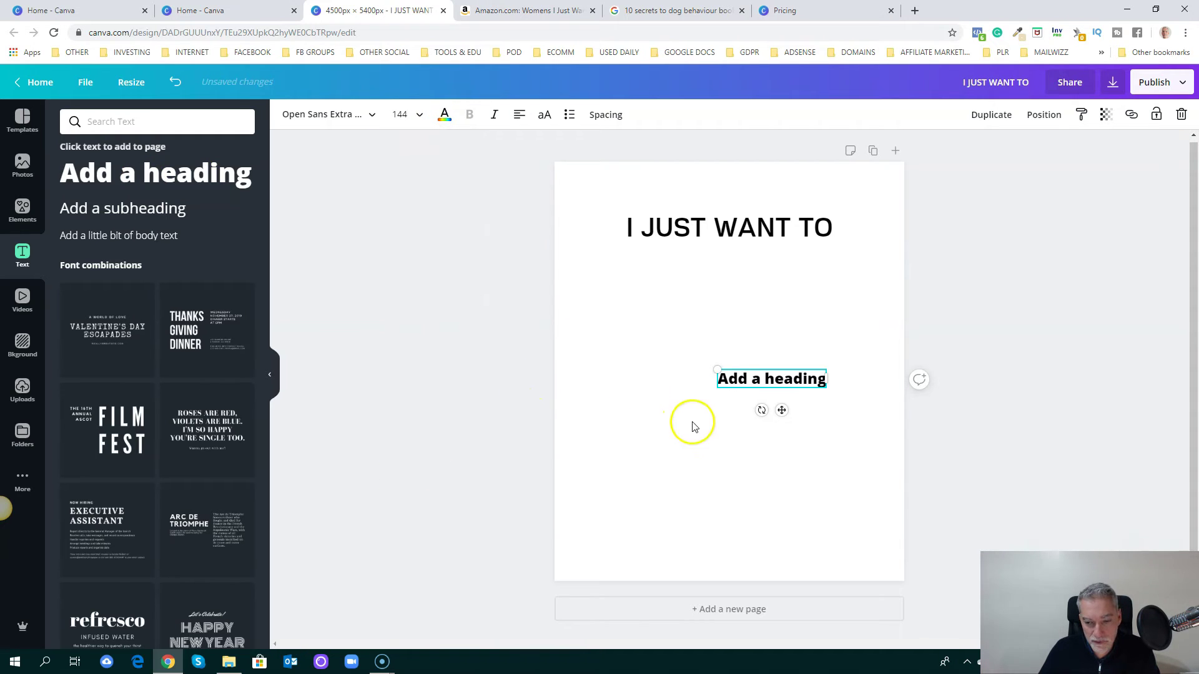
drag(723, 379, 826, 376)
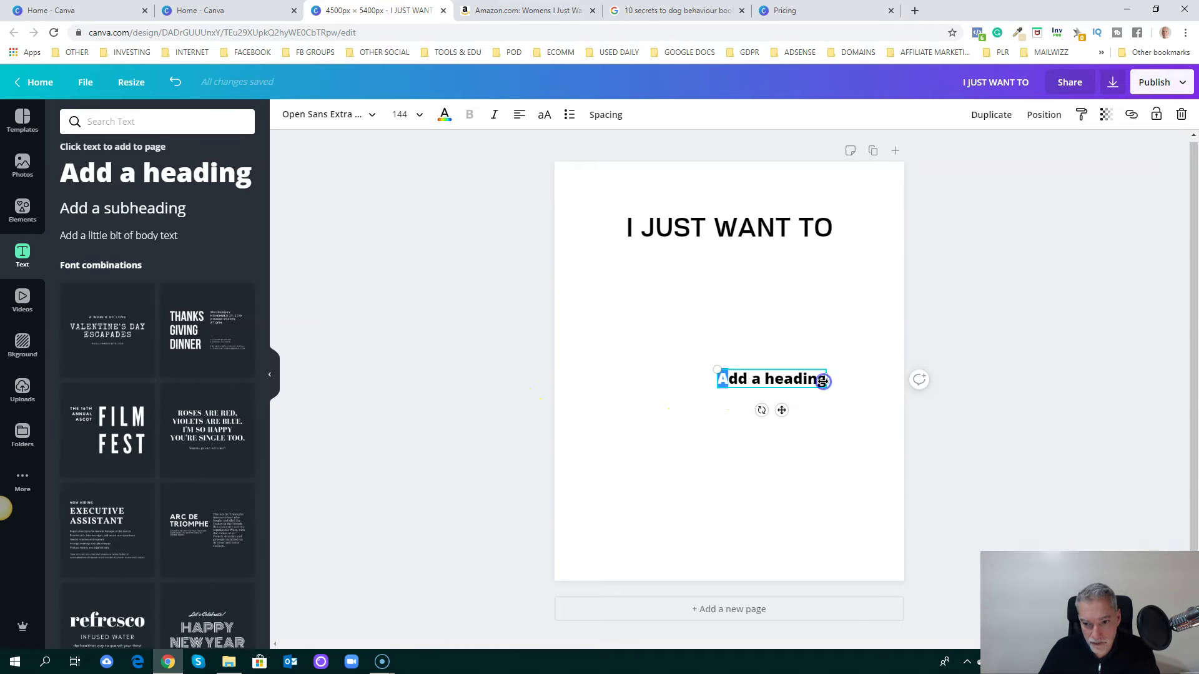
key(Delete)
key(Delete)
key(Delete)
key(Delete)
key(Delete)
key(Delete)
key(Delete)
key(Delete)
key(Delete)
key(Delete)
key(Delete)
key(Delete)
key(Delete)
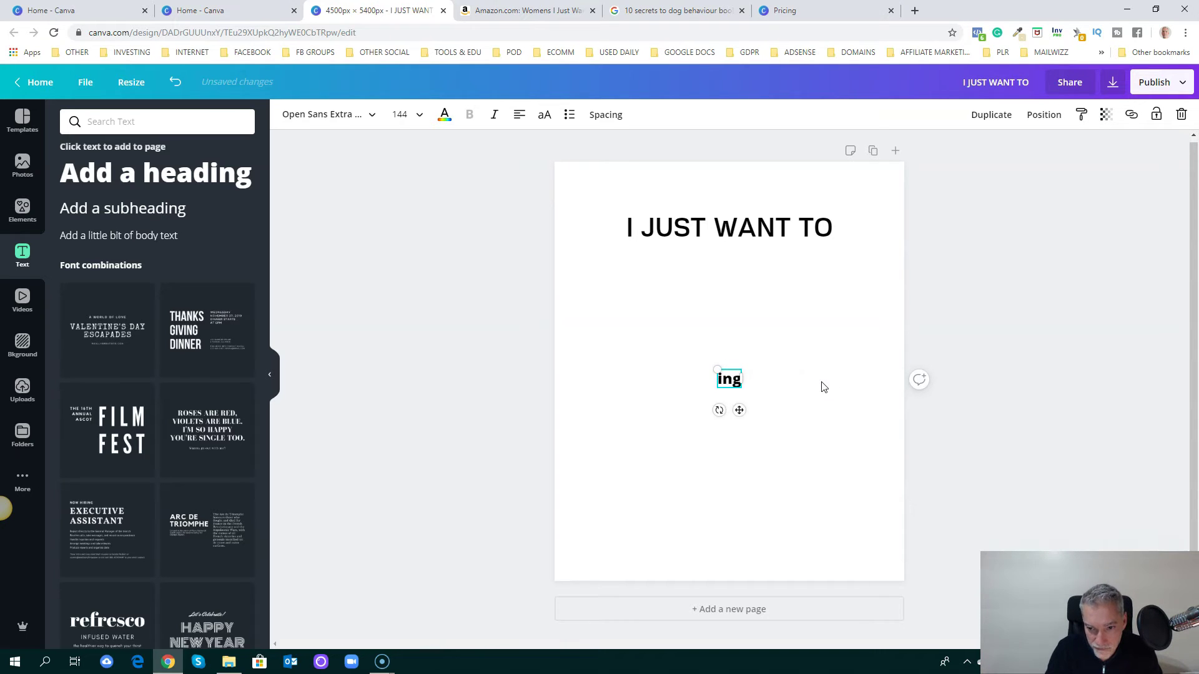
text(Pet)
key(Return)
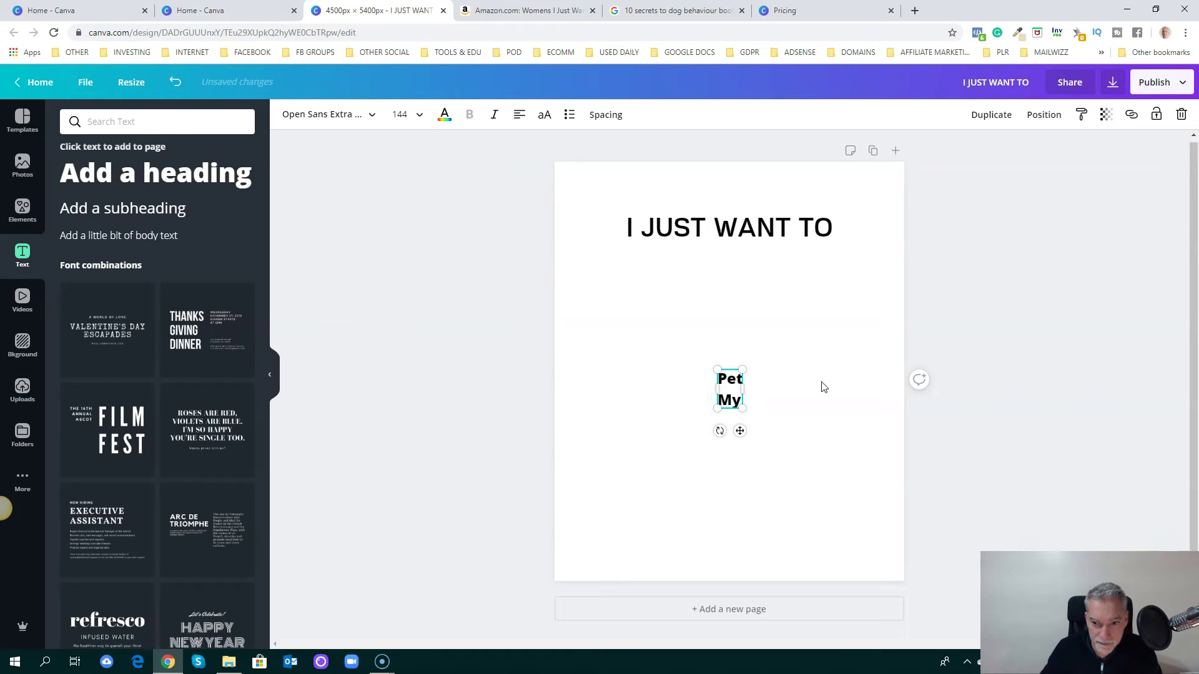
click(517, 117)
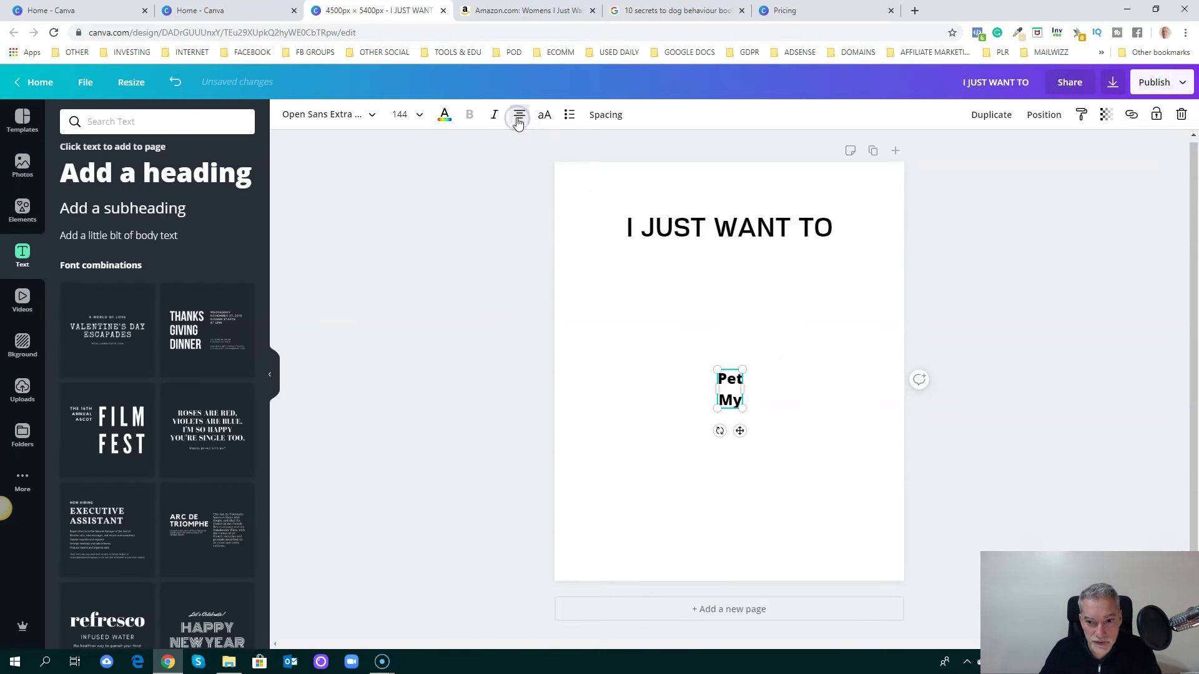
Step: Set both Pet My lines to size 200 and move the box under the heading
click(417, 116)
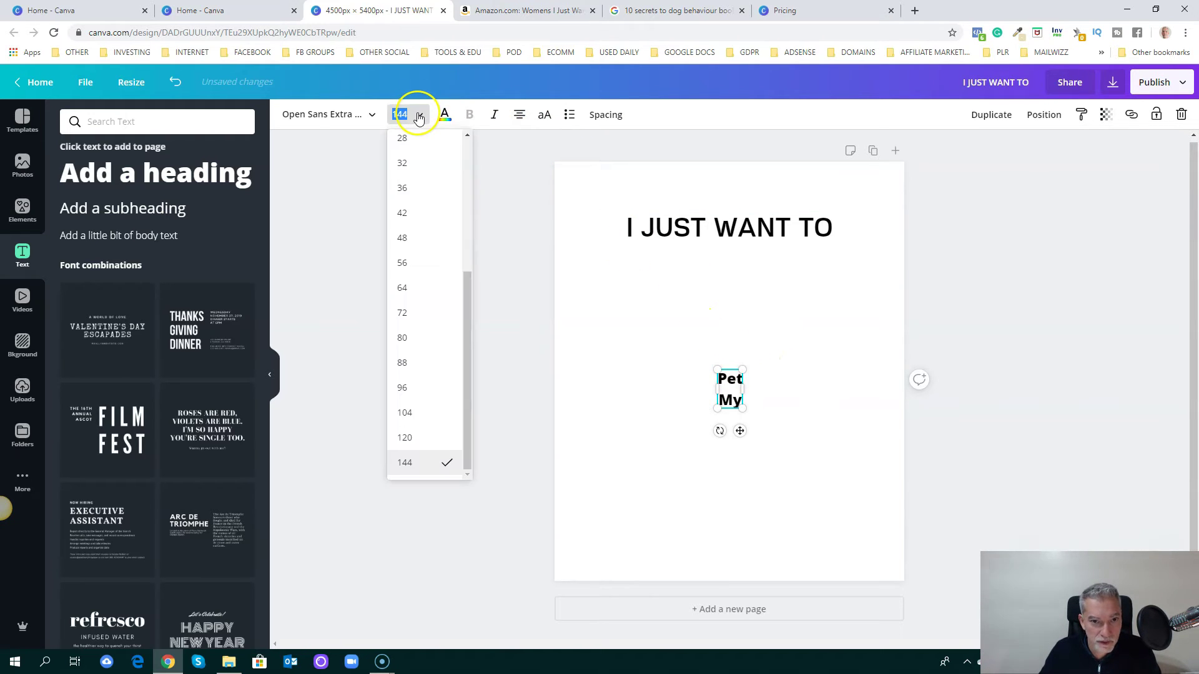
text(200)
key(Return)
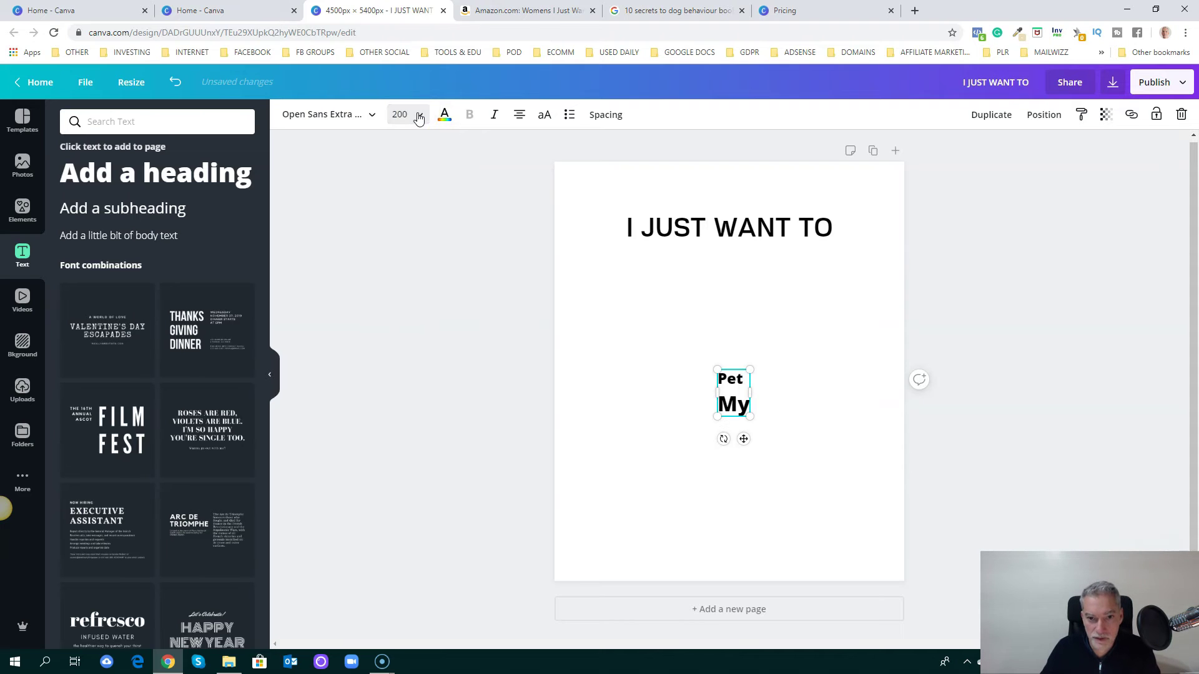
click(734, 367)
click(735, 382)
click(414, 116)
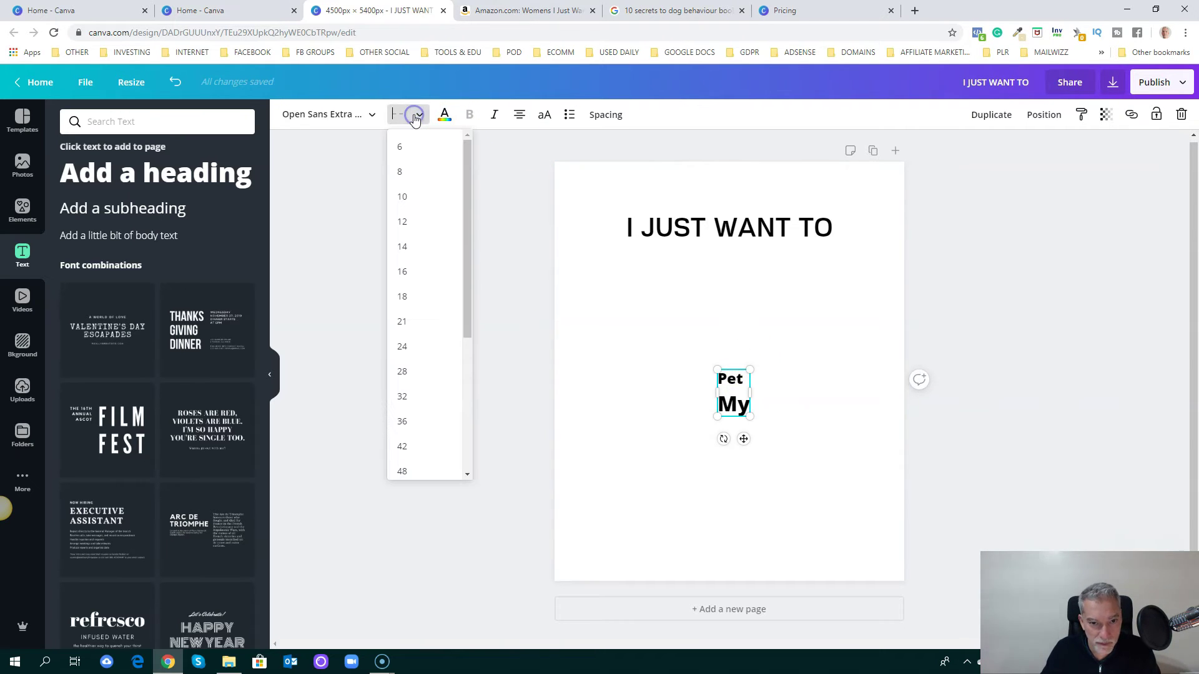
key(Return)
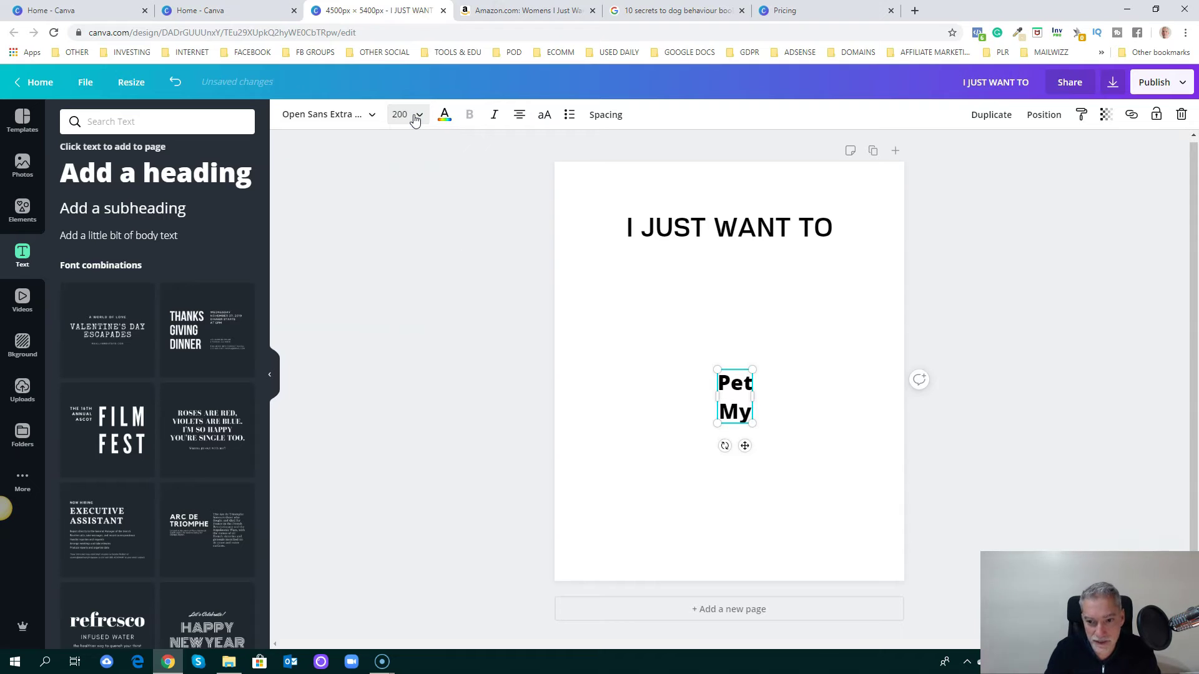
drag(728, 389, 635, 266)
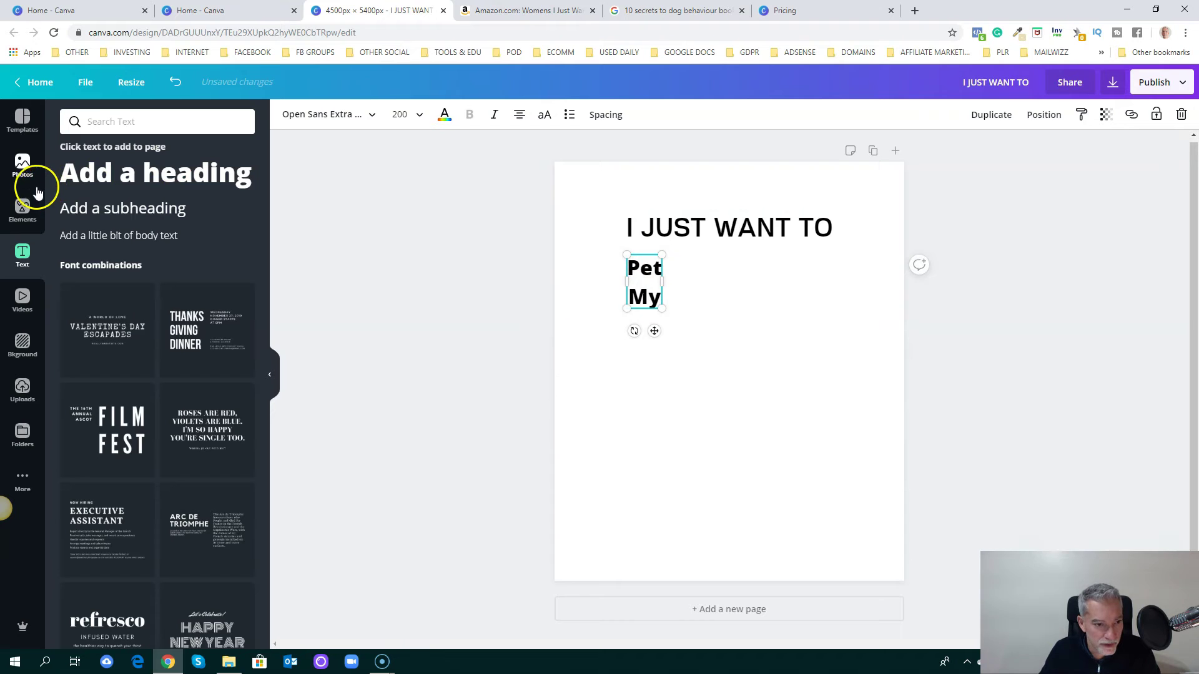
click(532, 12)
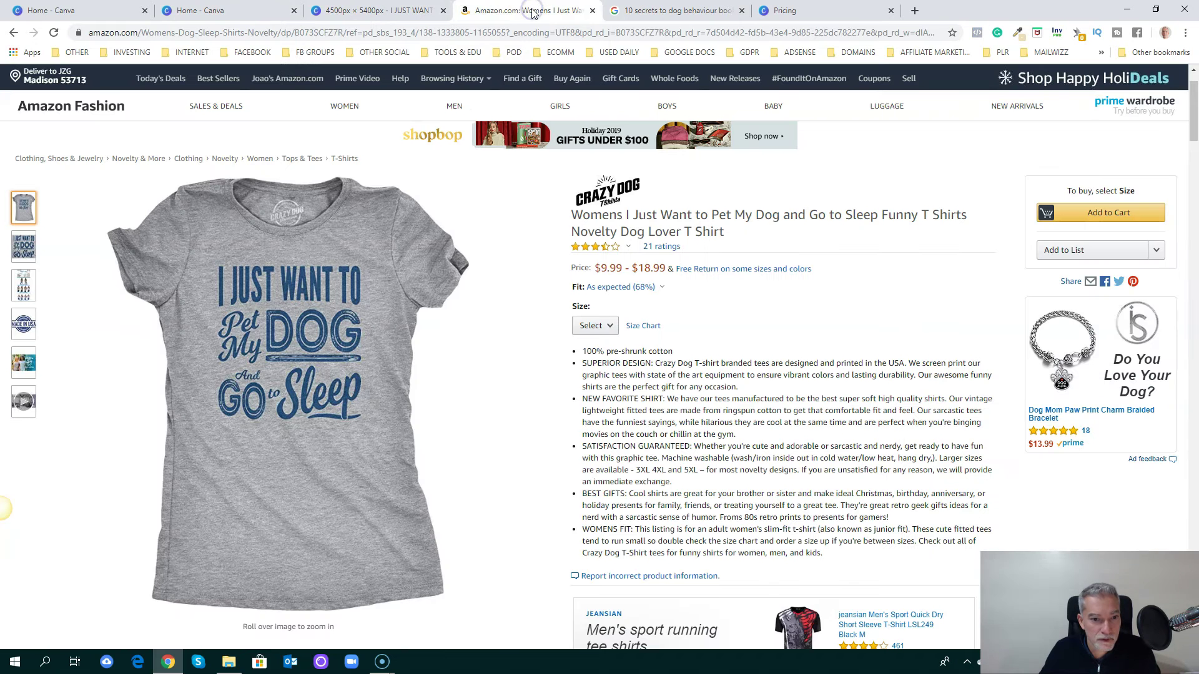
mouse_move(265, 334)
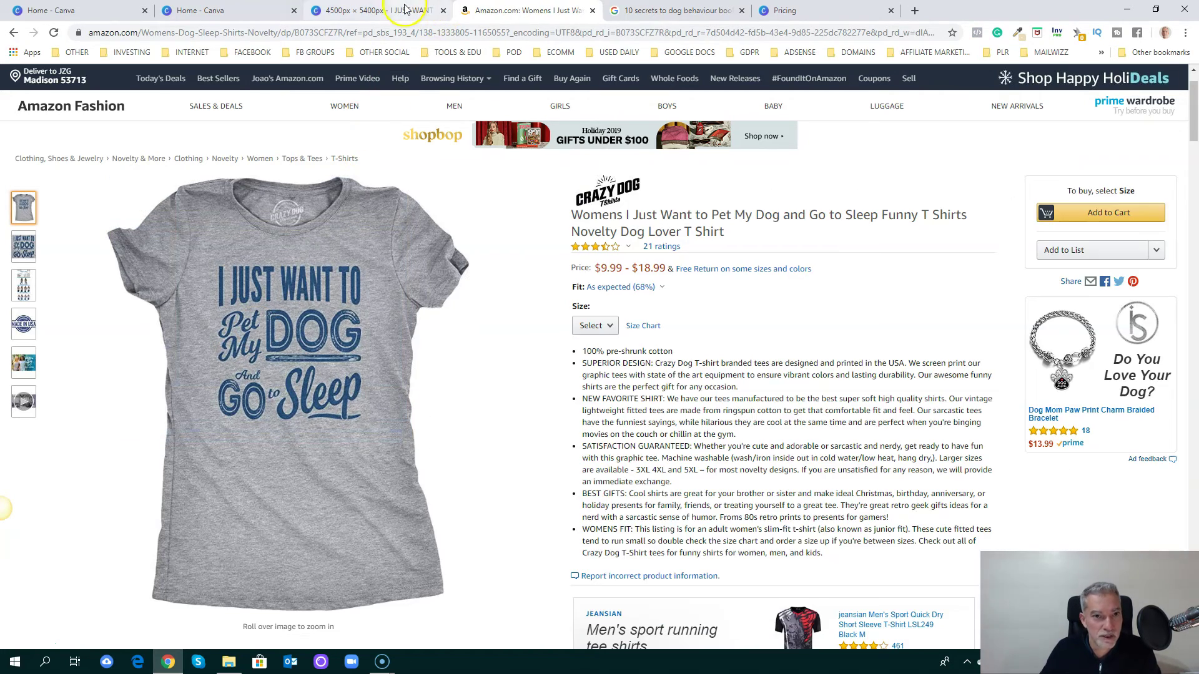
click(402, 11)
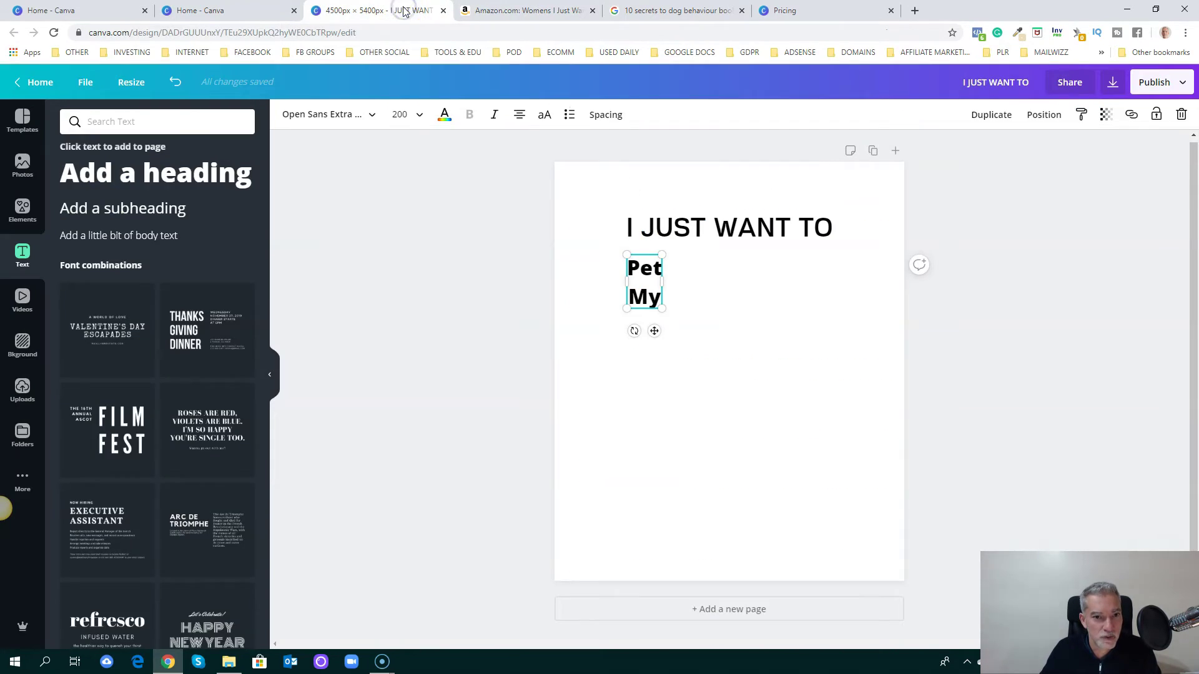
Step: Try the Grand Hotel and Oleo Script fonts on Pet My, then apply Pacifico
click(367, 114)
text(script)
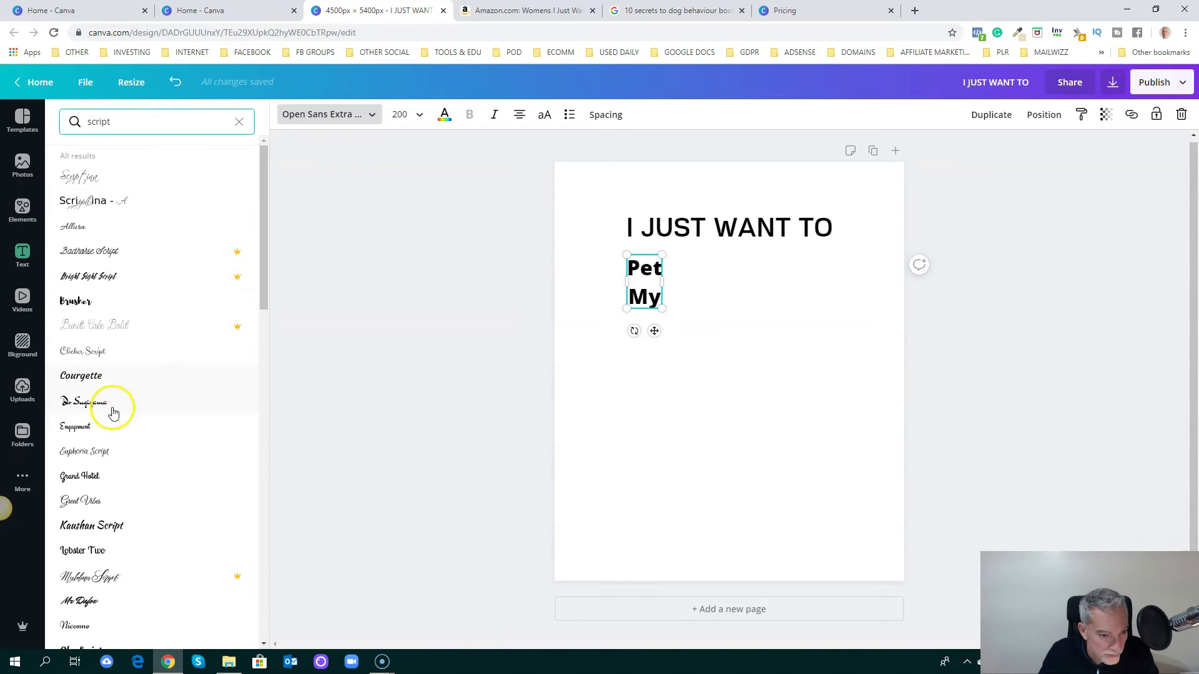
click(100, 477)
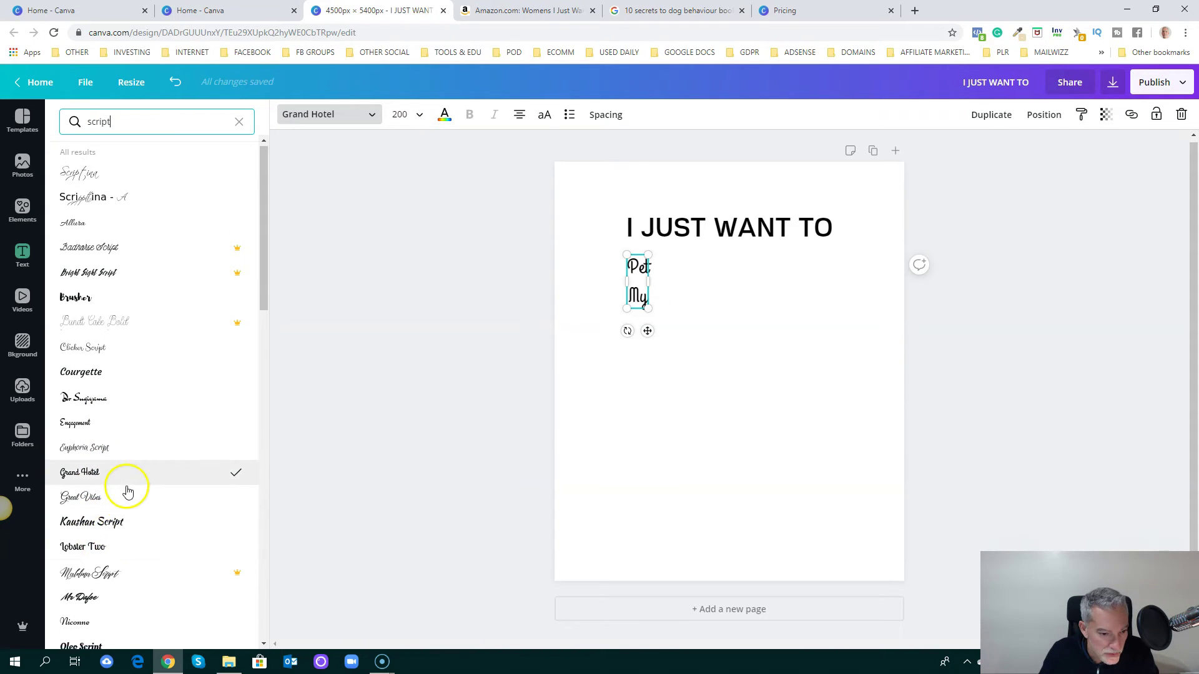
scroll(125, 493, down, 2)
click(100, 556)
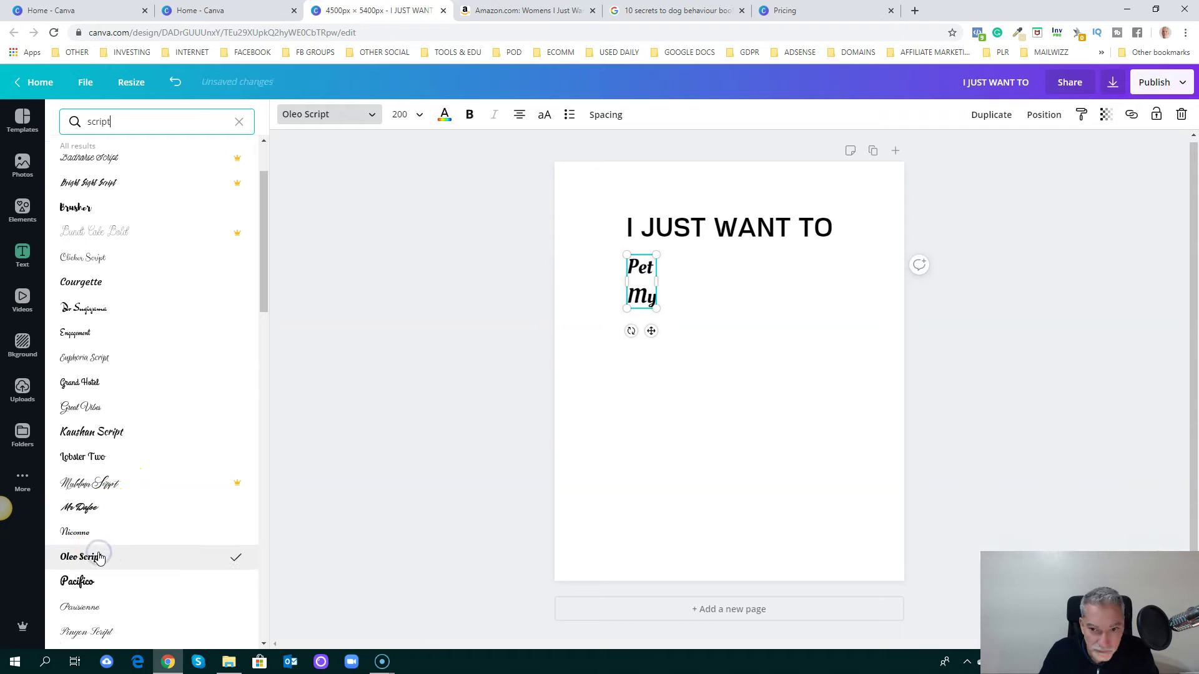
click(78, 587)
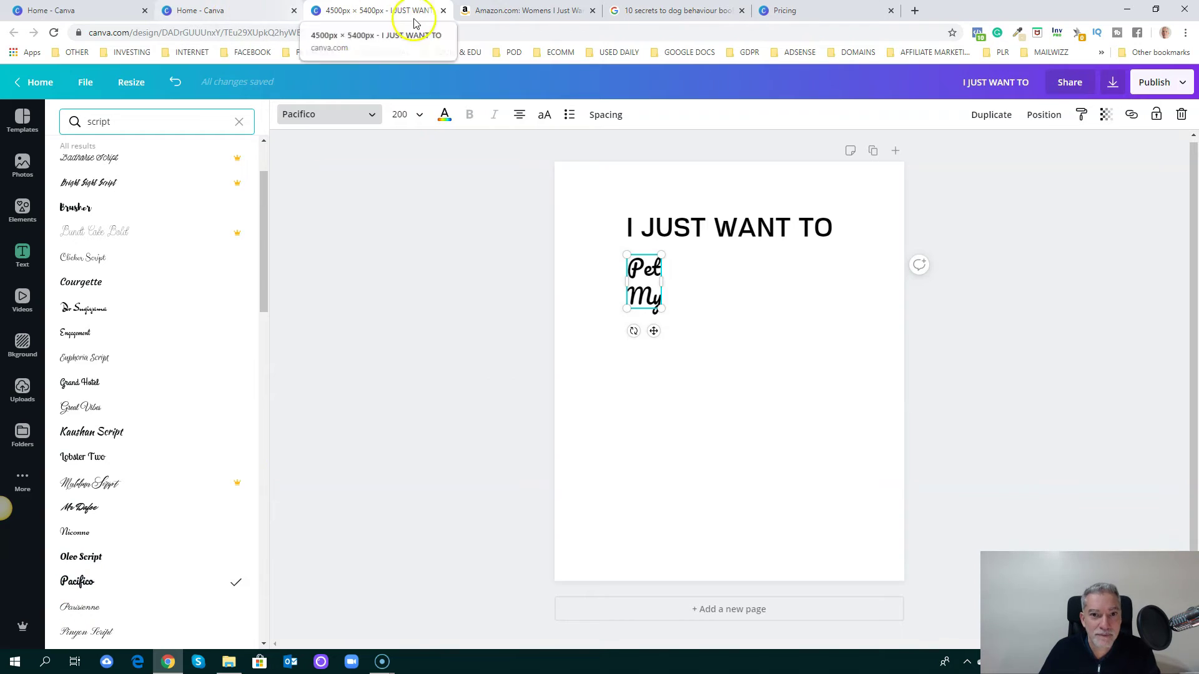
click(524, 9)
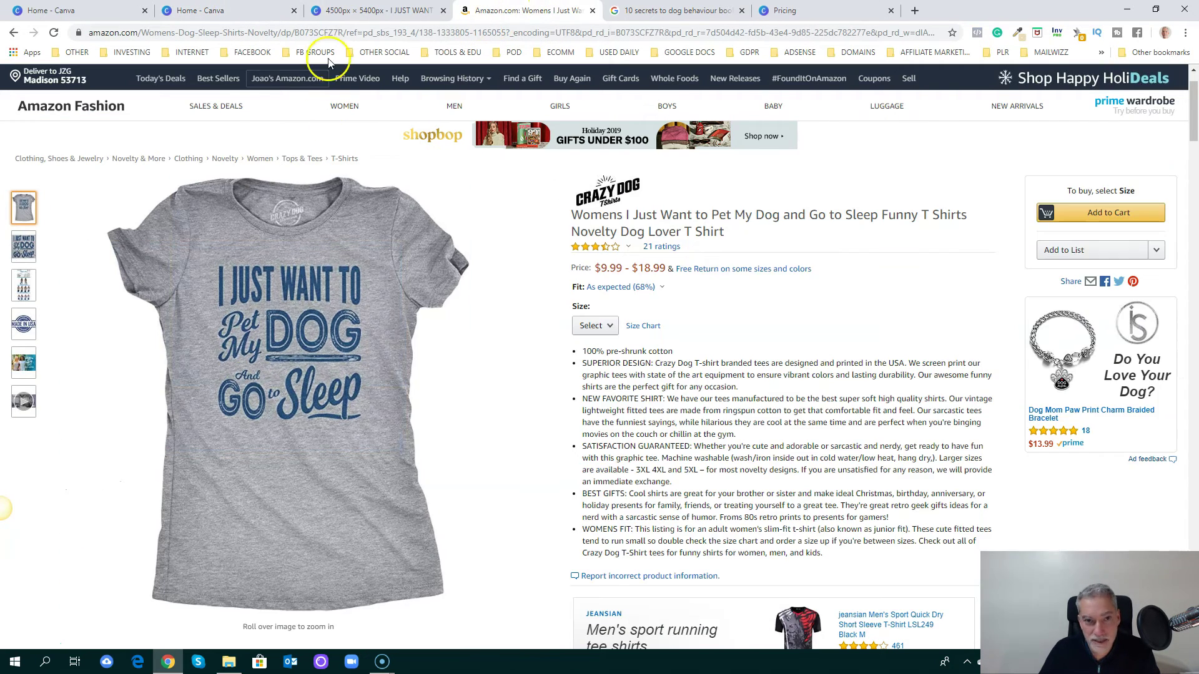
click(367, 10)
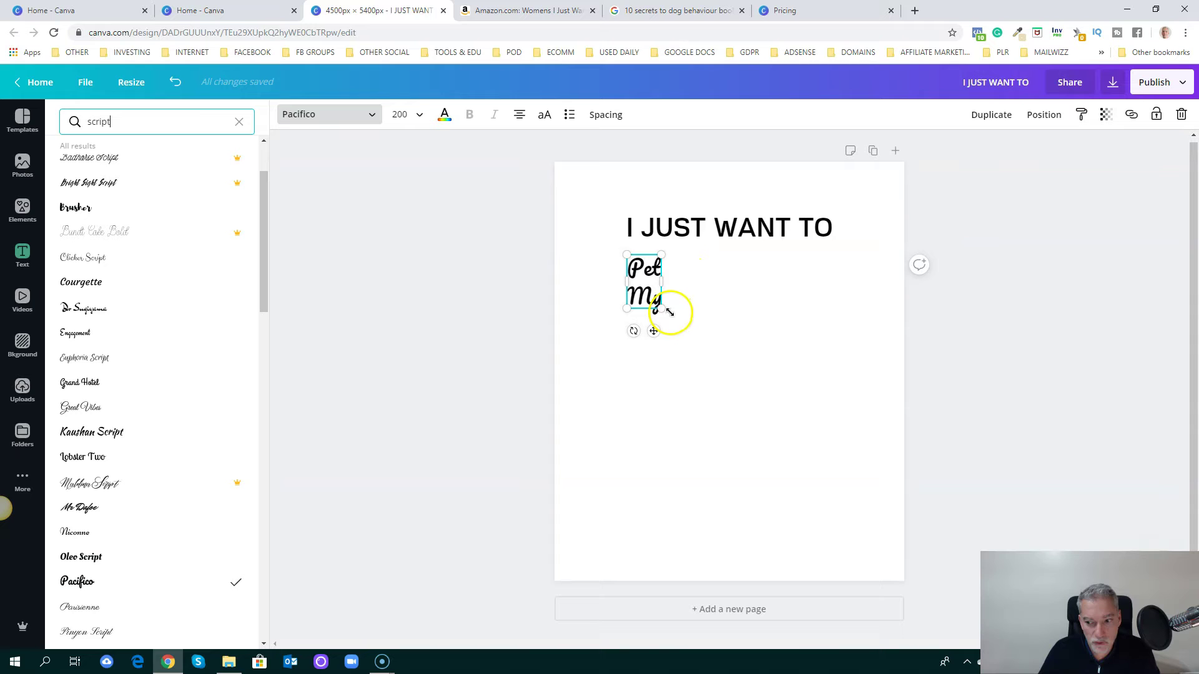
Step: Set Pet My to size 250 and nudge it up just beneath the heading
click(406, 115)
text(2)
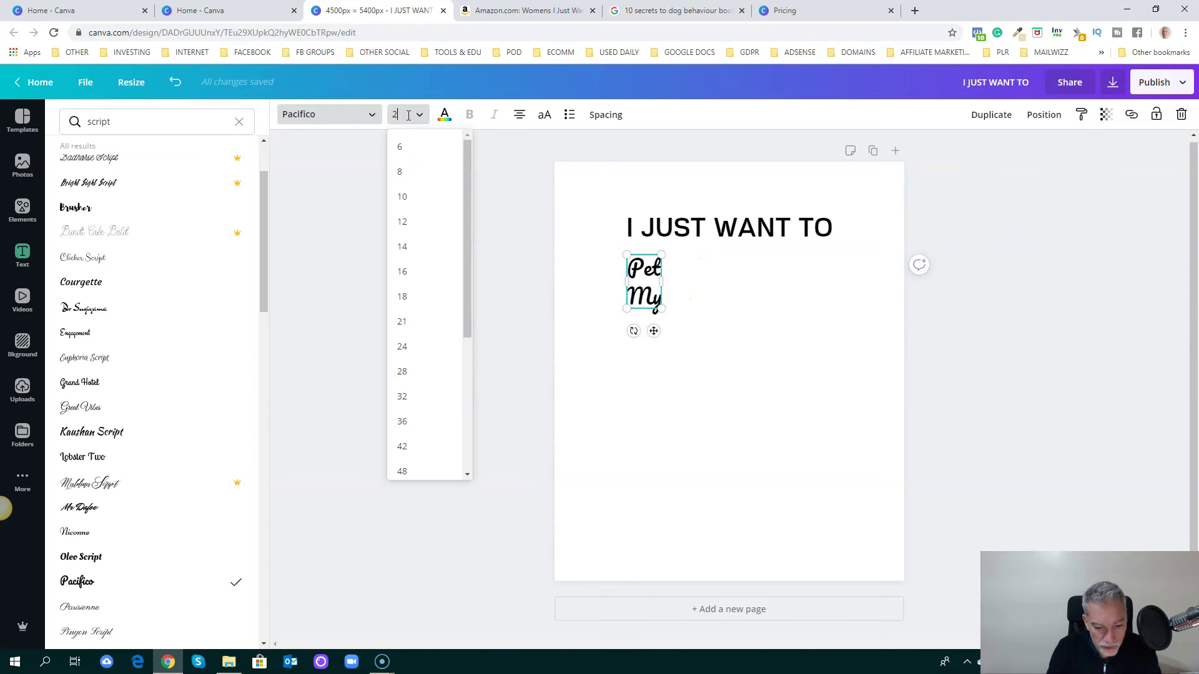
text(50)
key(Return)
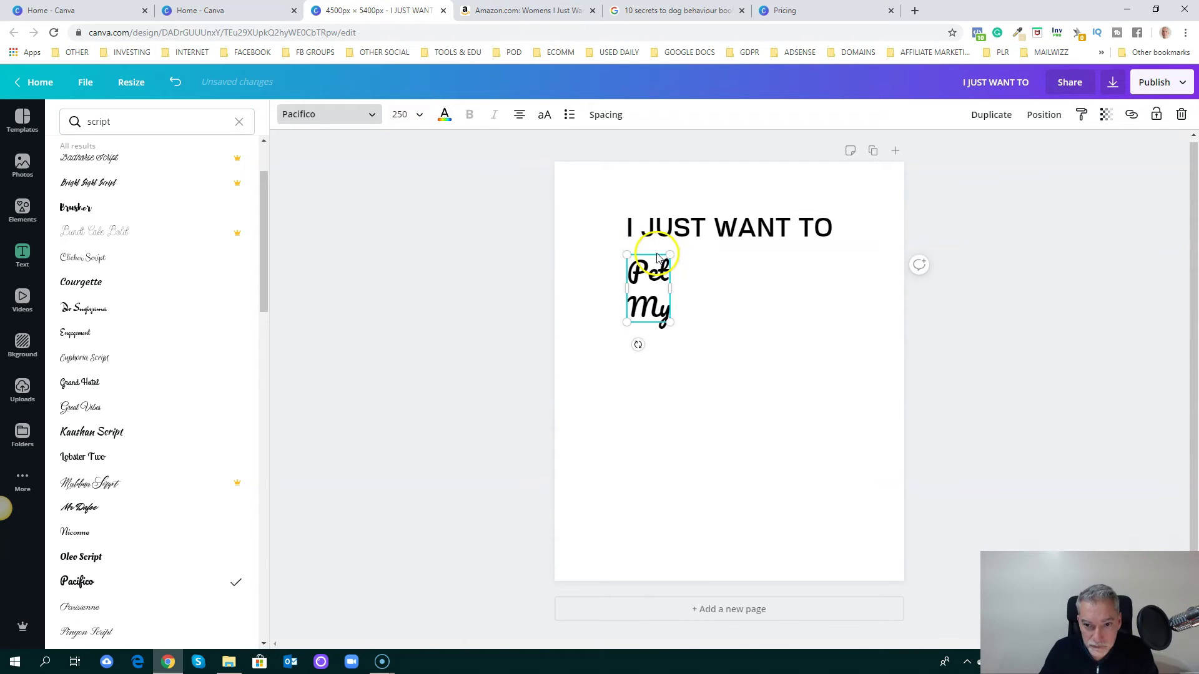
drag(642, 272, 639, 265)
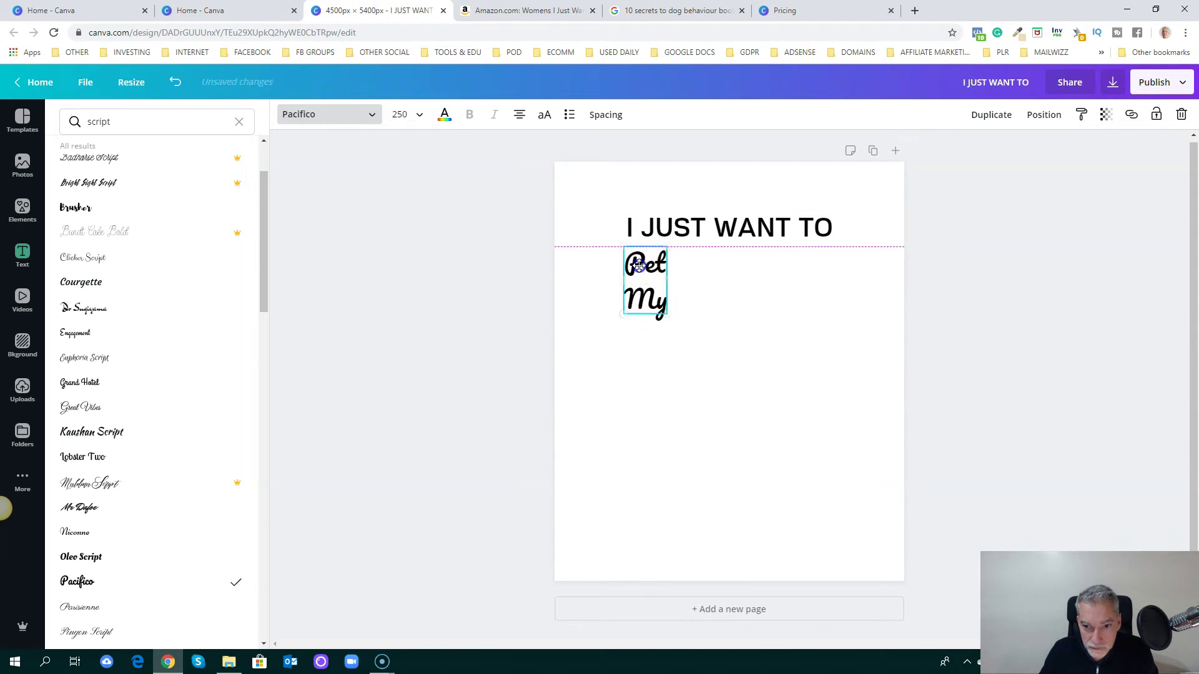
click(1051, 278)
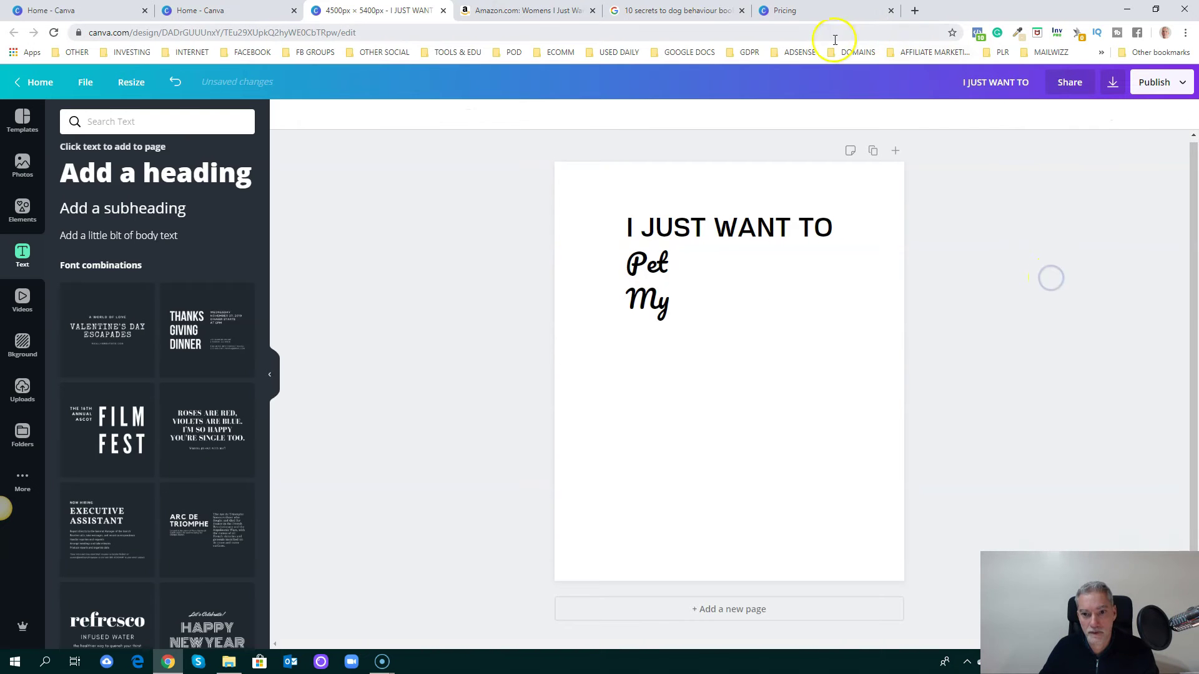
click(509, 10)
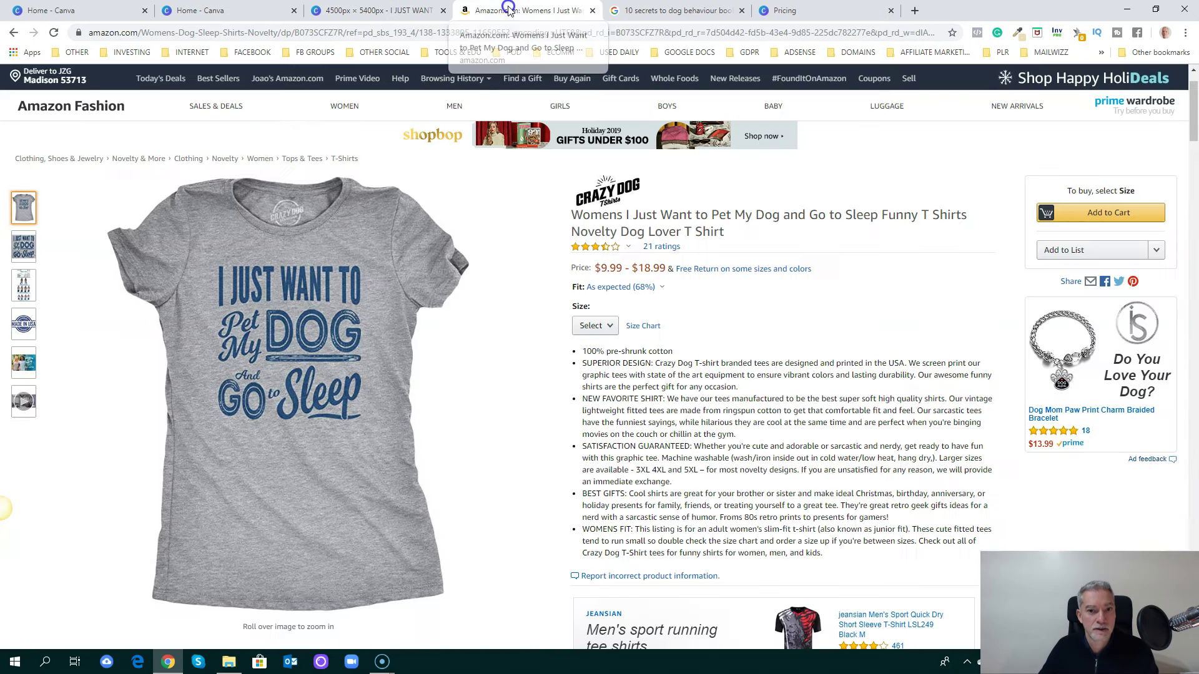
Step: Switch between the Canva and Amazon reference shirt tabs, then open a new Google tab
click(434, 12)
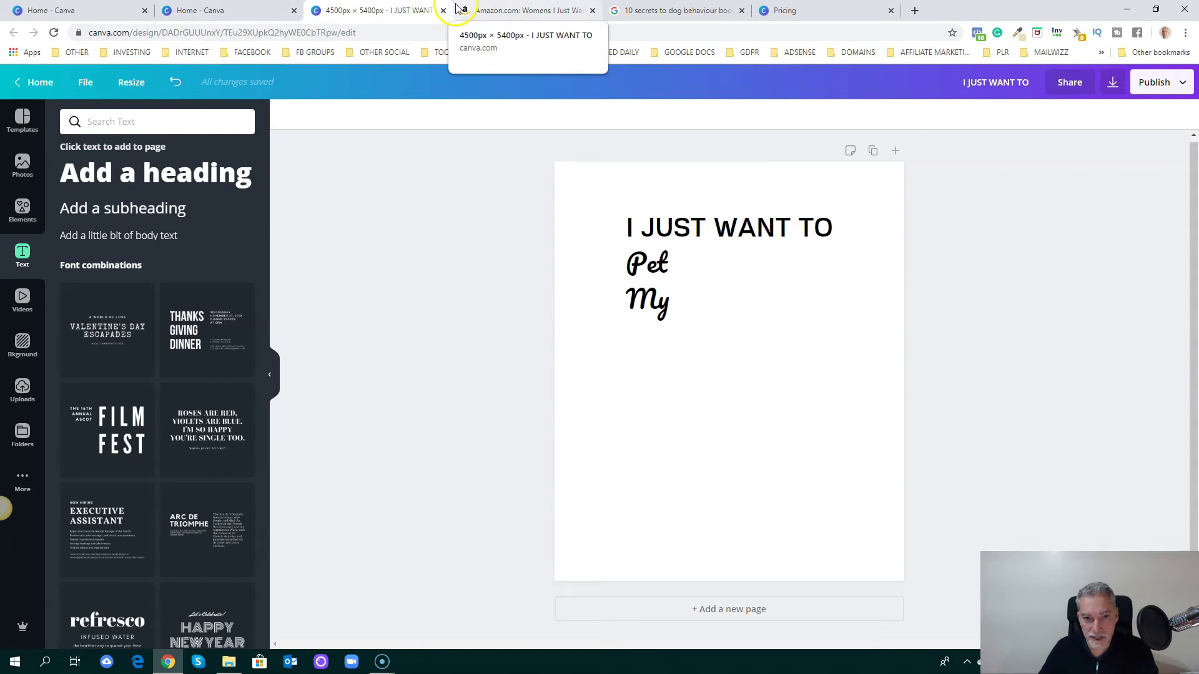
click(193, 11)
click(344, 13)
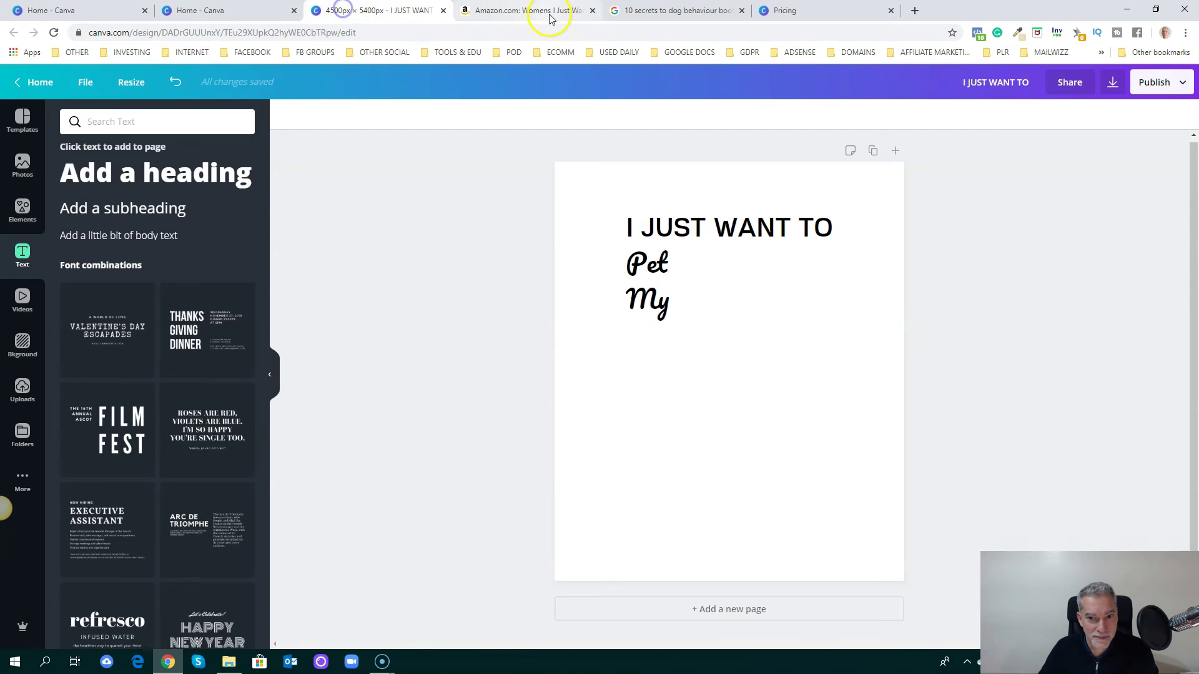
click(531, 10)
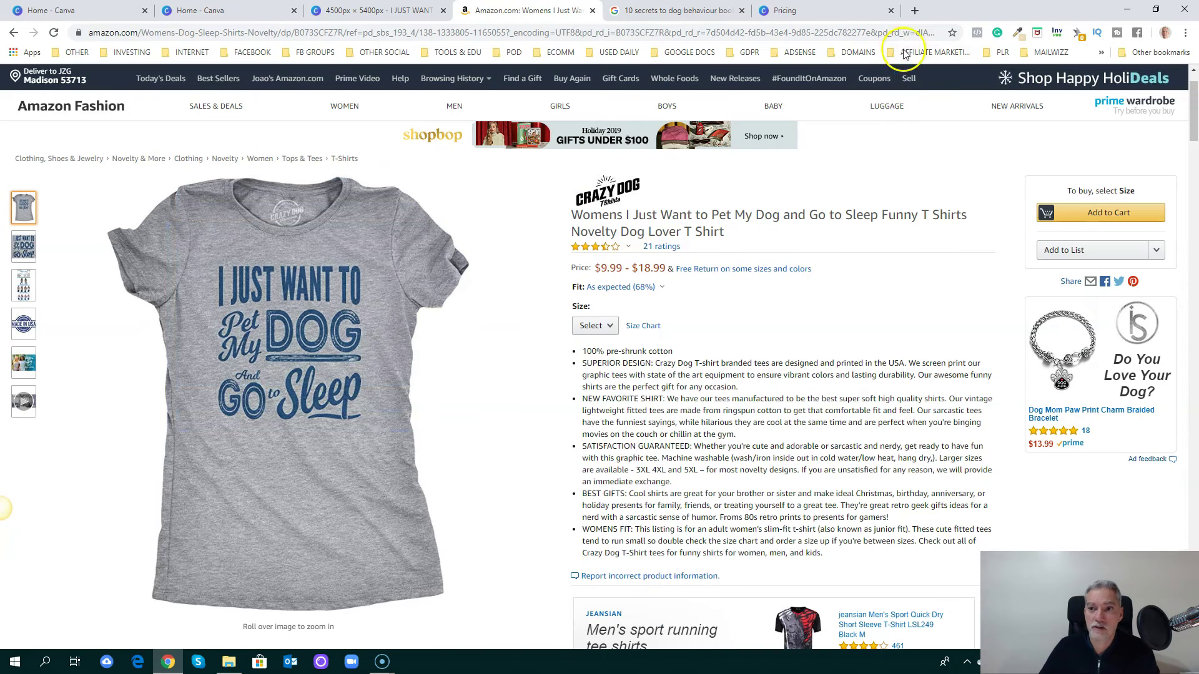
click(914, 10)
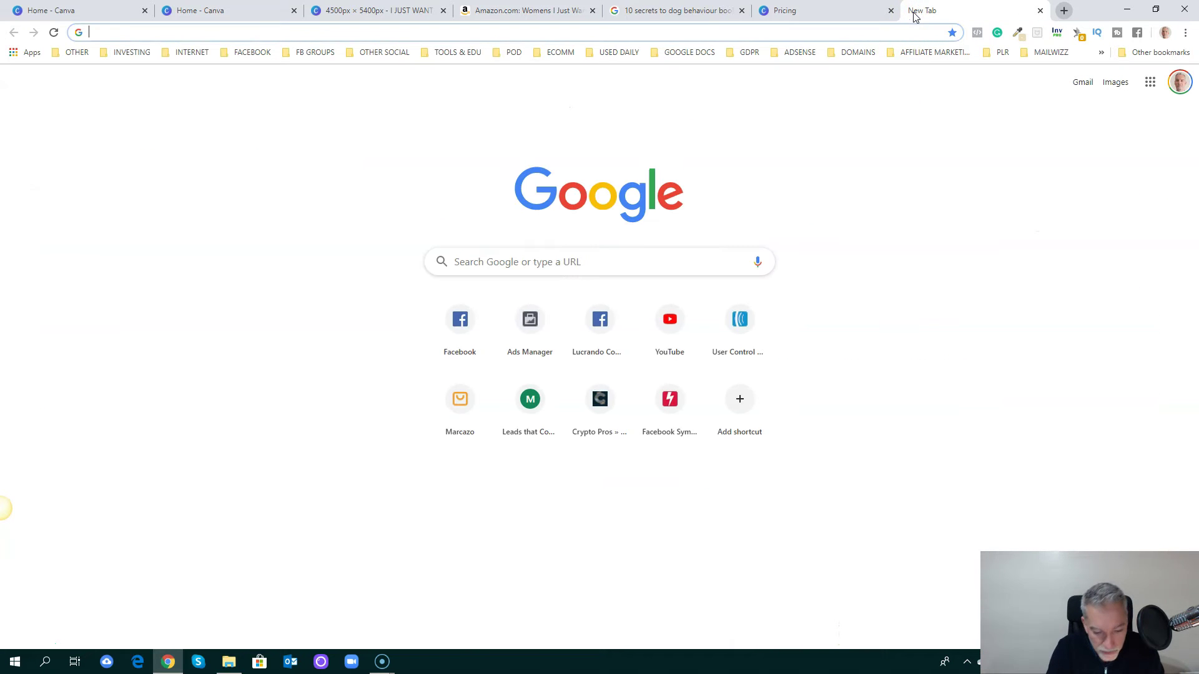
Step: Search Google for 'distressed font' and open 1001 Fonts' '60 Free Distressed Fonts' in a new tab
text(d)
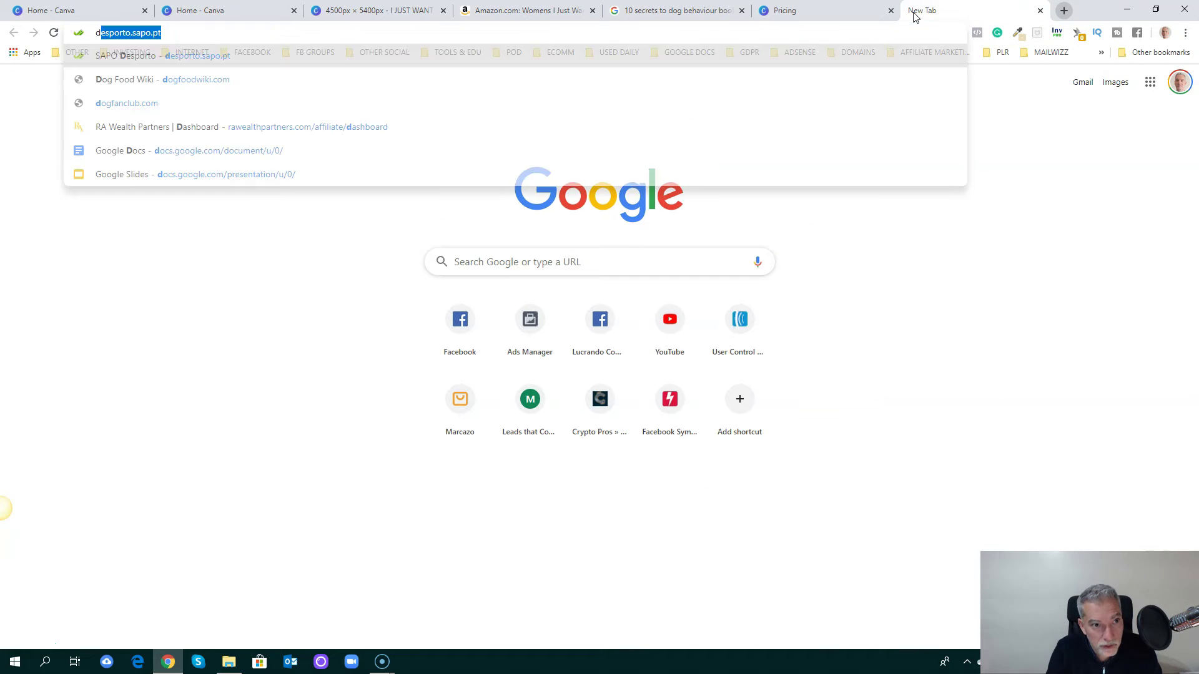
text(istressed)
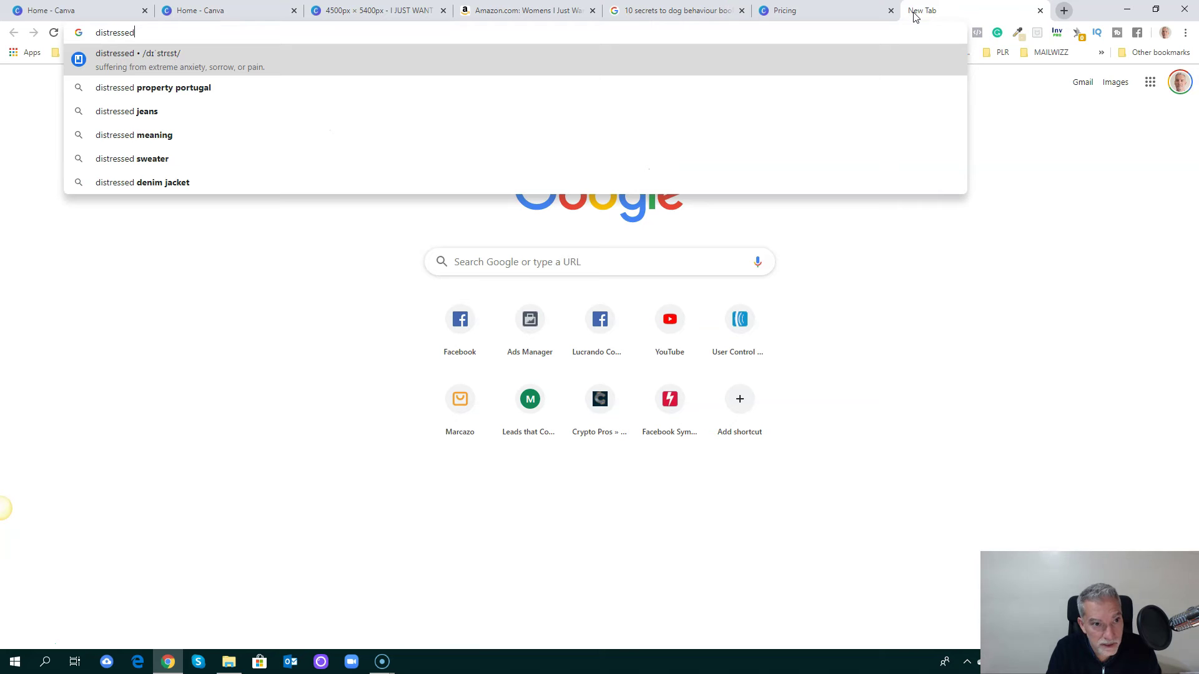
text( fon)
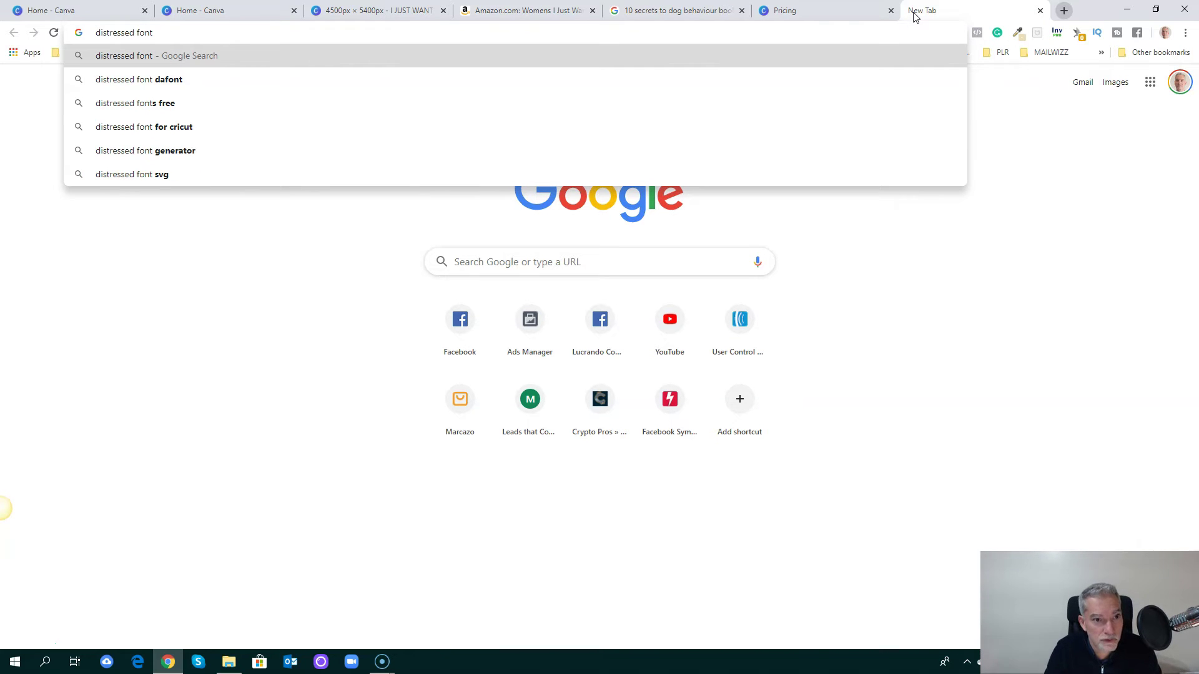
text(t)
key(Return)
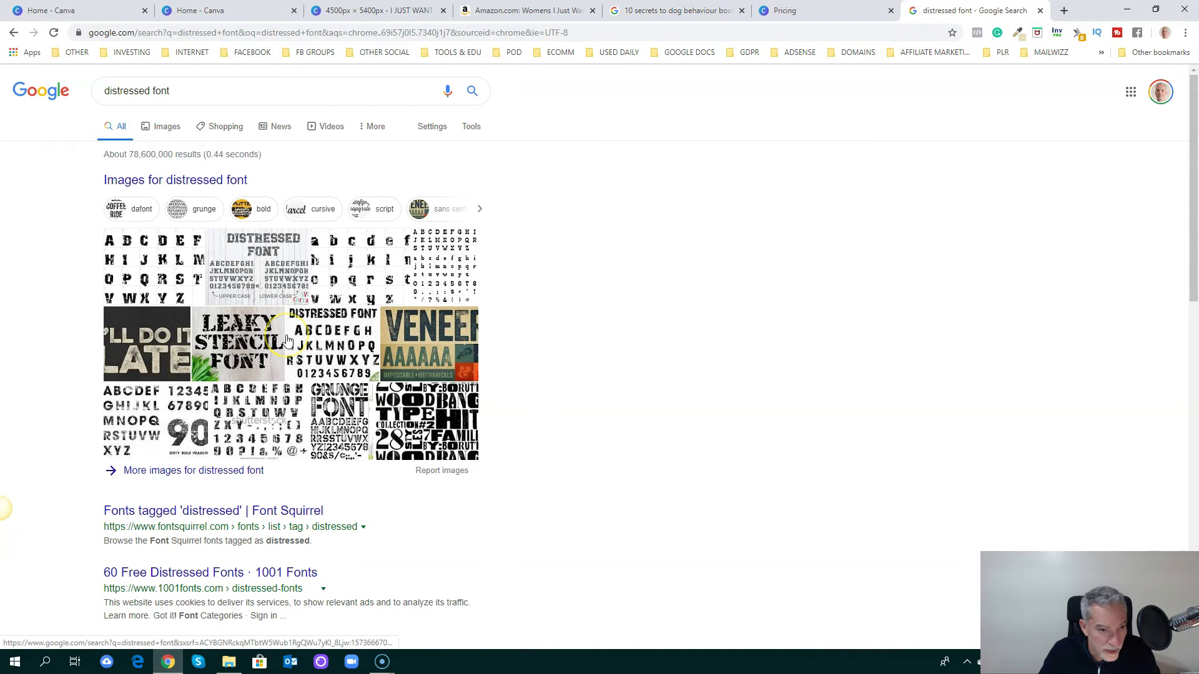
scroll(287, 340, down, 3)
right_click(227, 369)
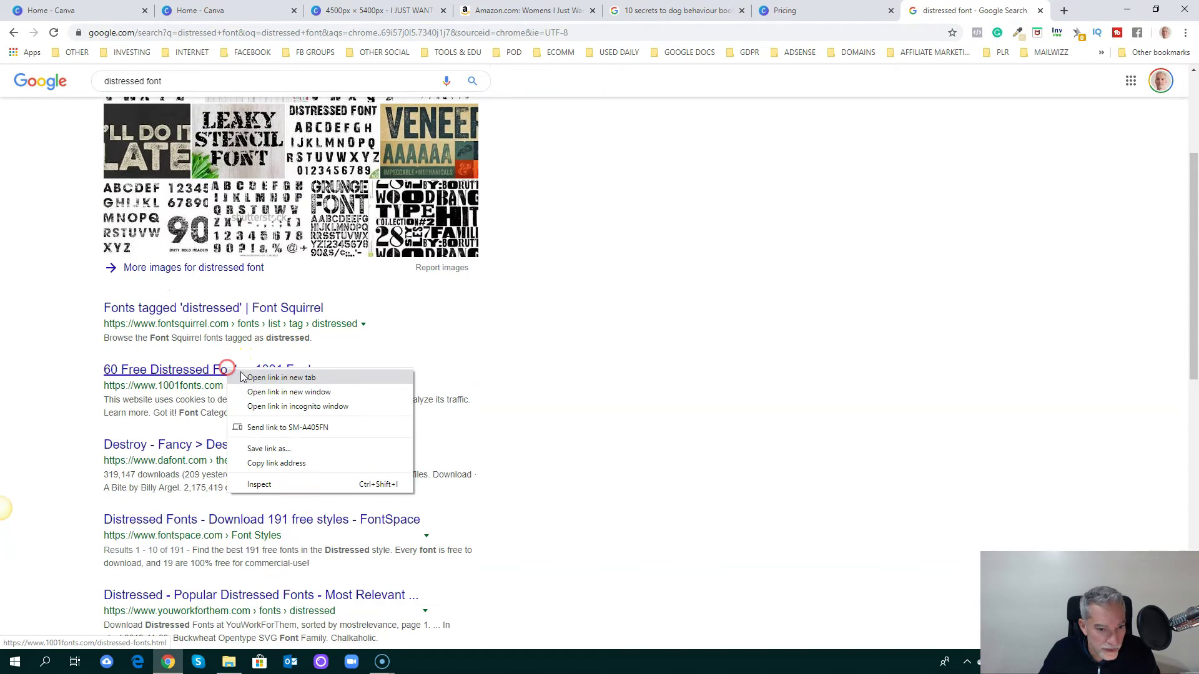
click(262, 378)
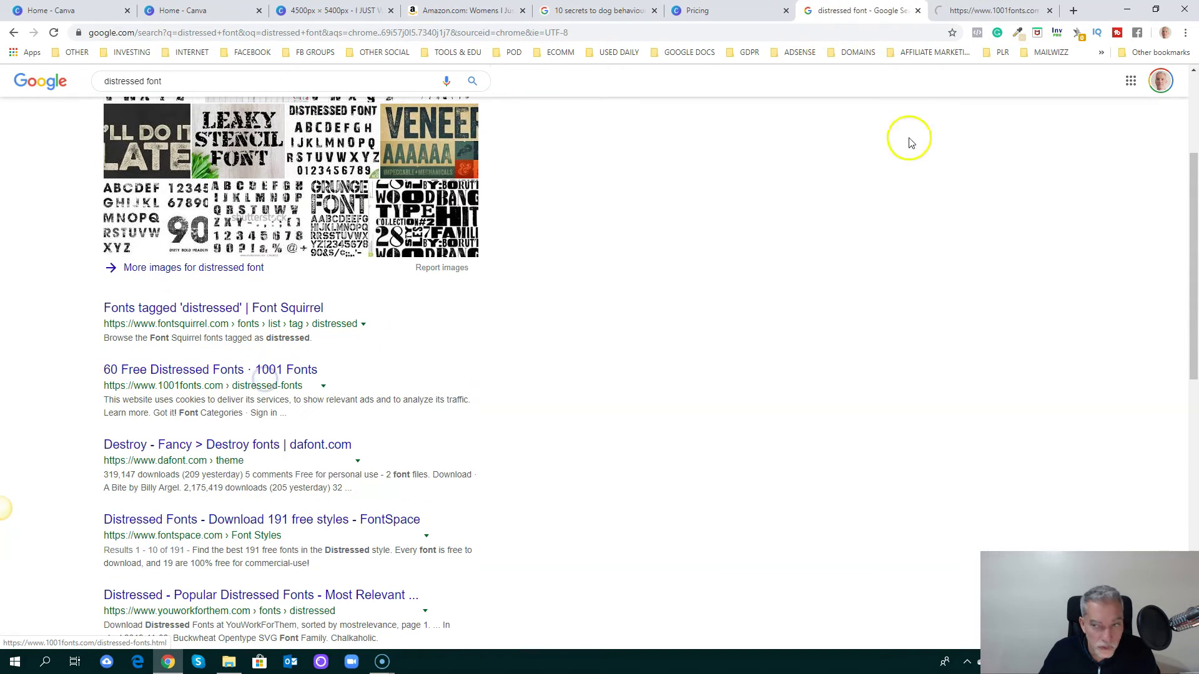
click(969, 10)
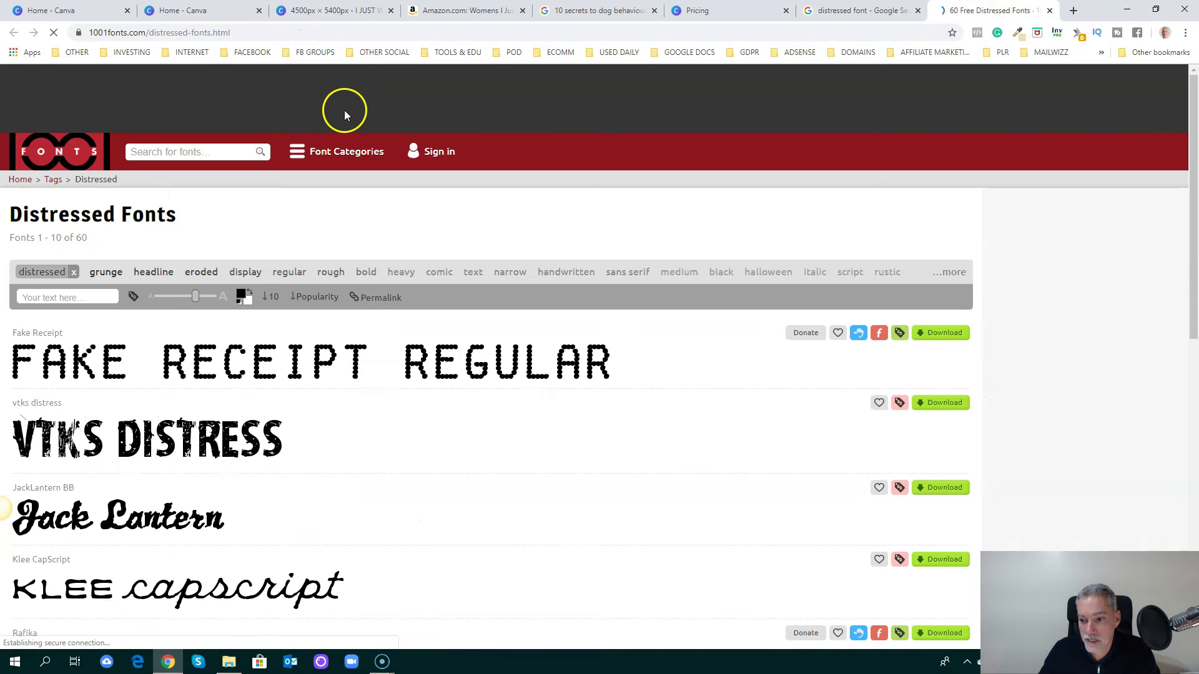
scroll(126, 406, down, 6)
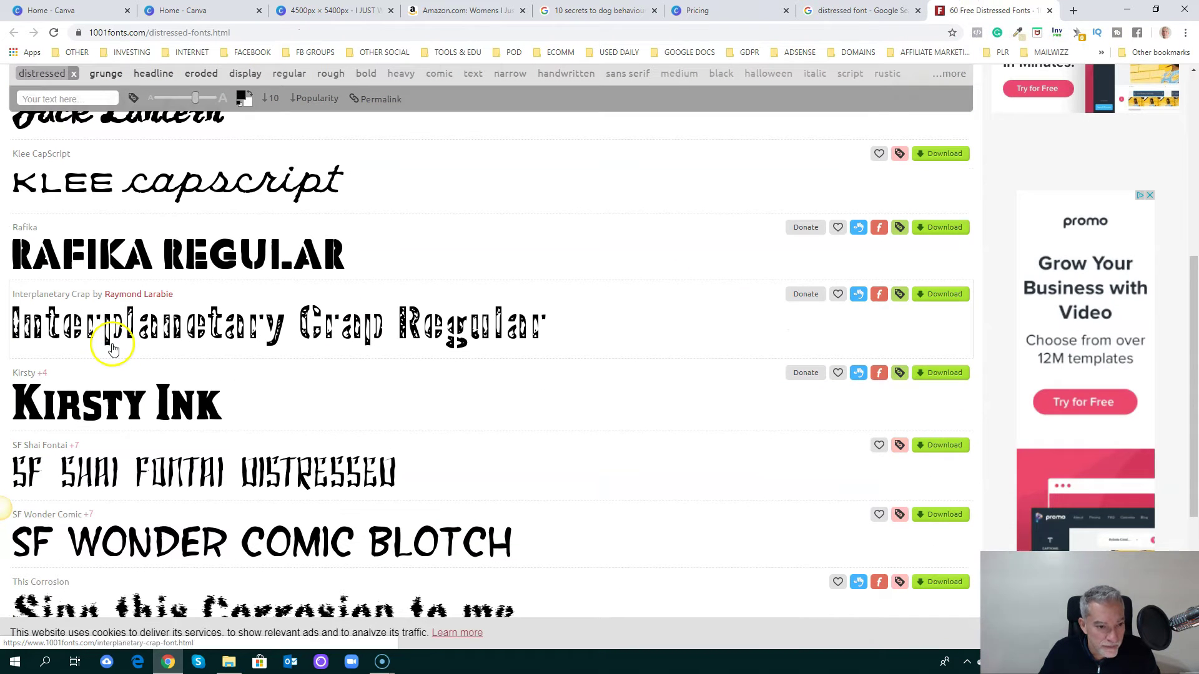
scroll(342, 292, down, 5)
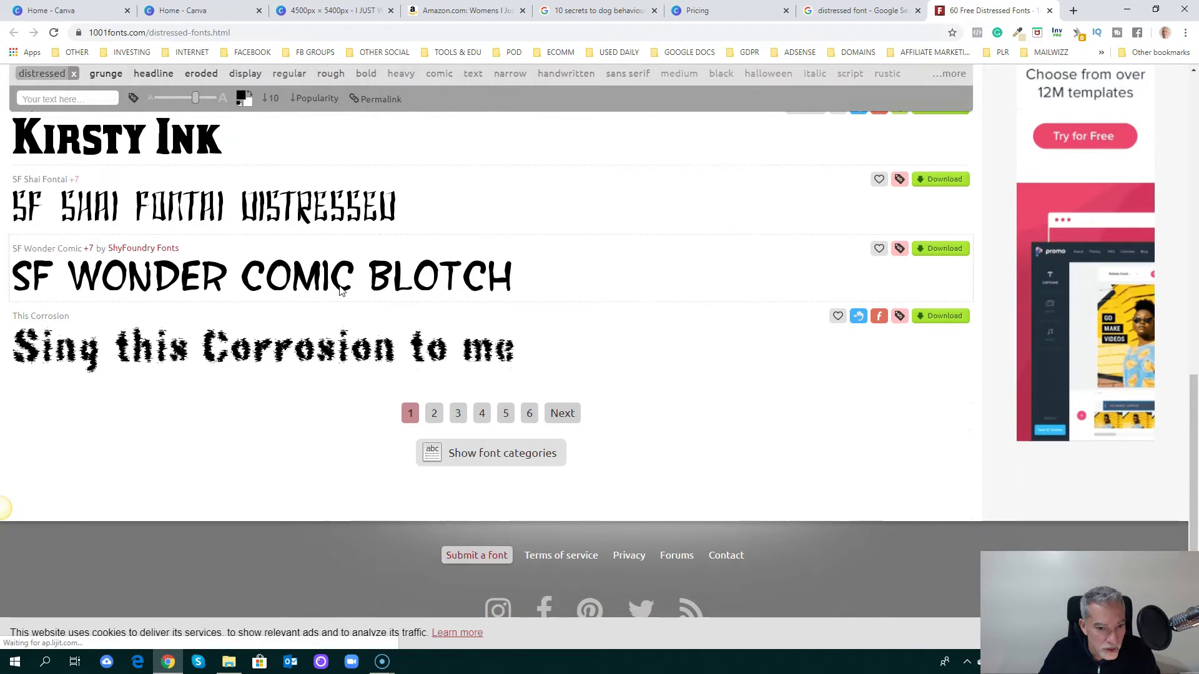
scroll(470, 392, up, 5)
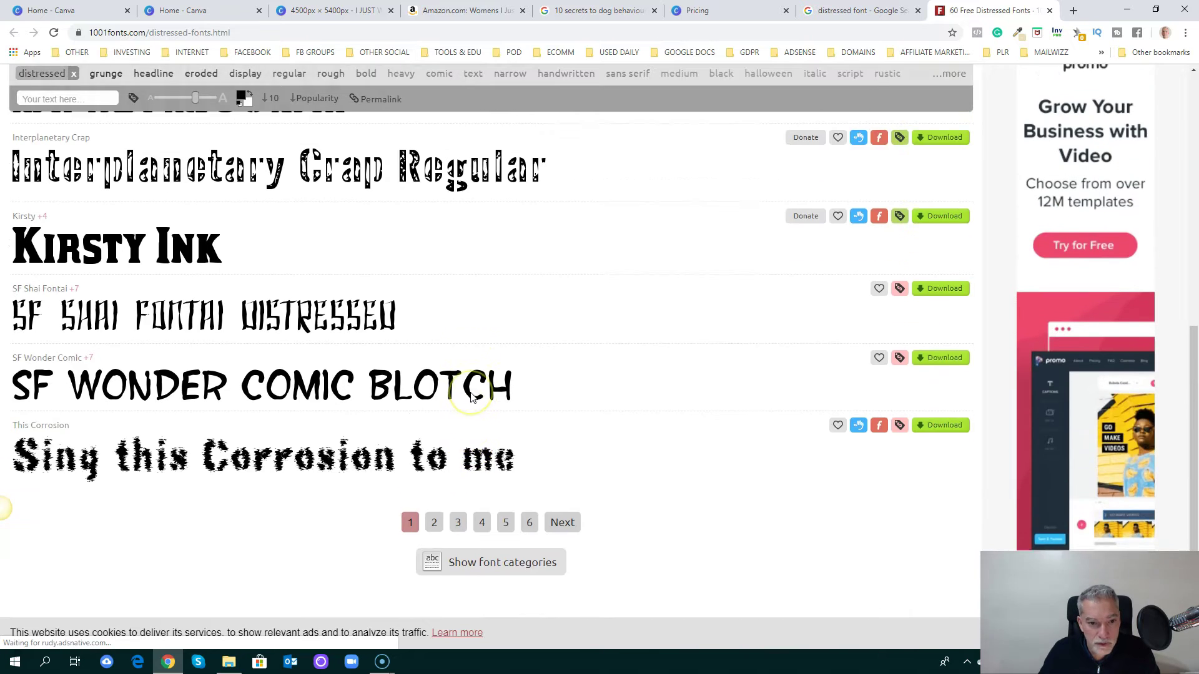
scroll(472, 401, up, 2)
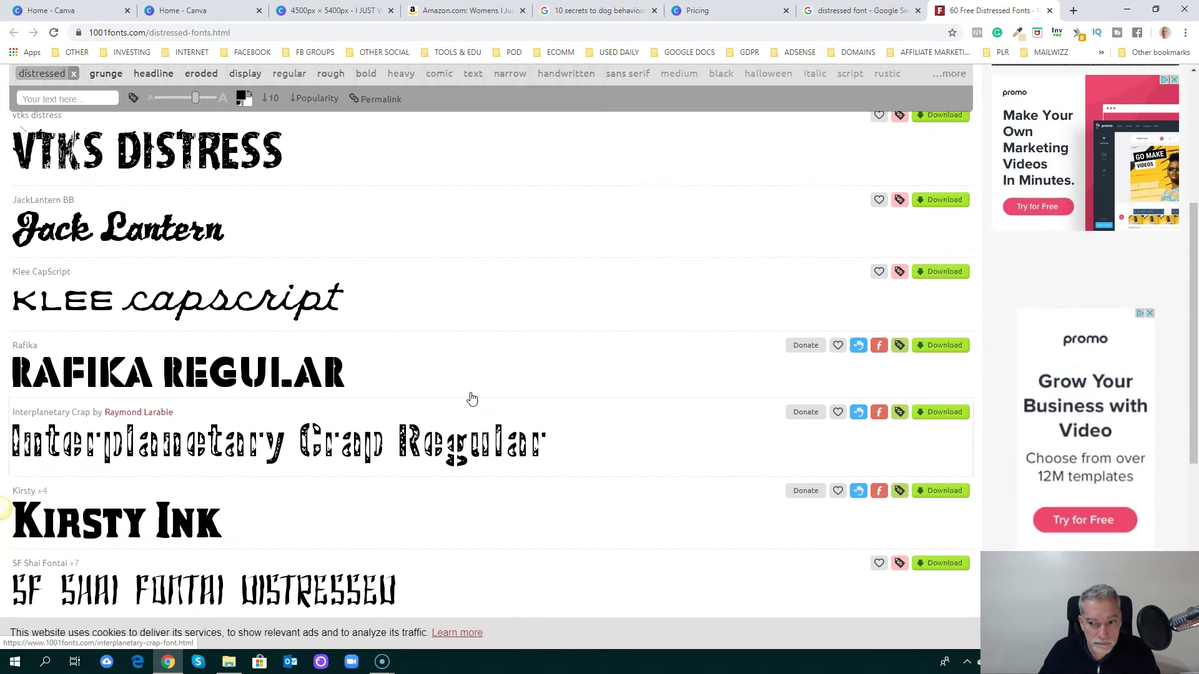
scroll(481, 379, up, 2)
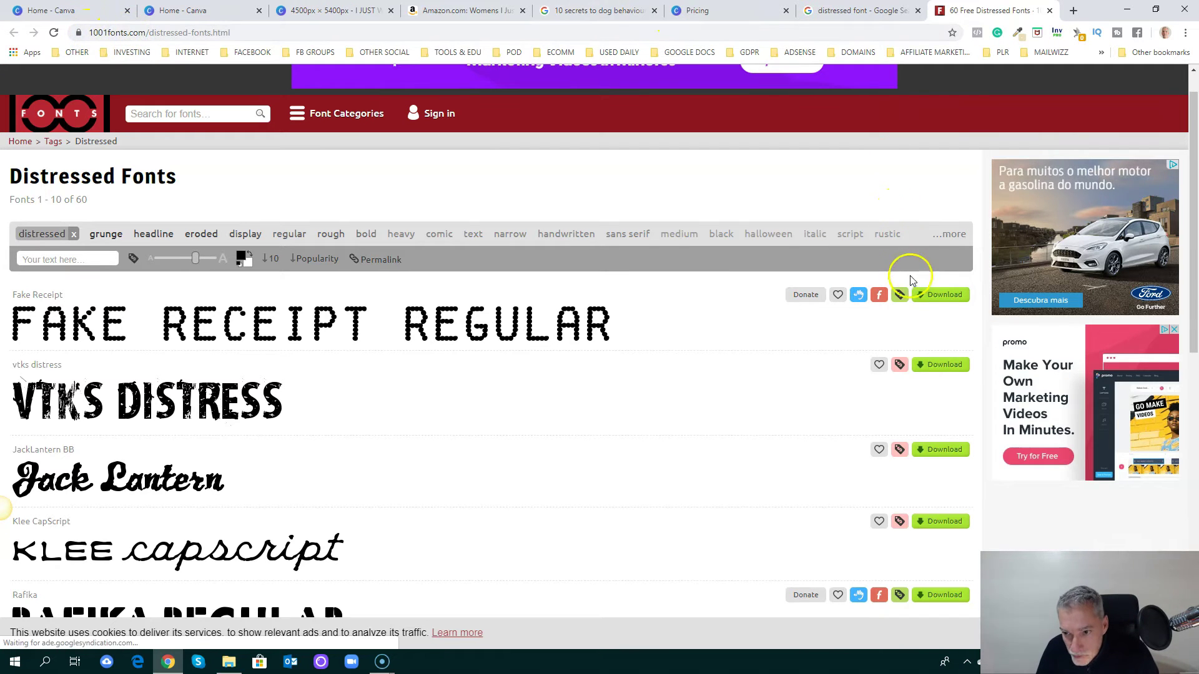
mouse_move(899, 302)
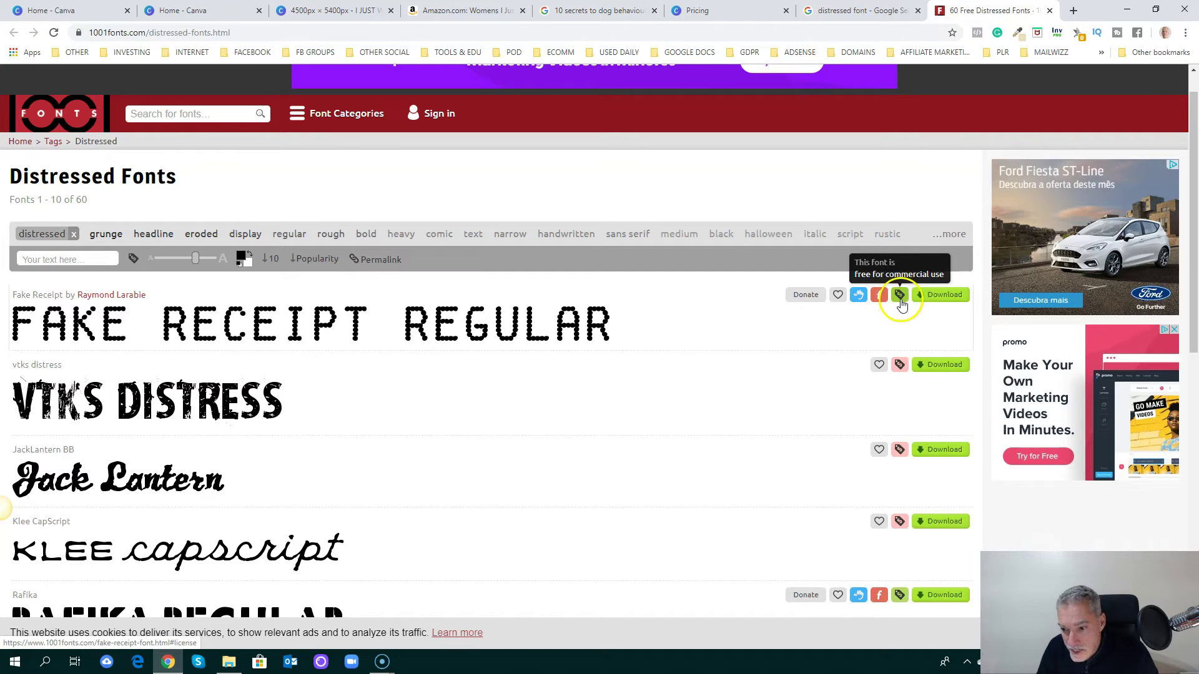
click(898, 296)
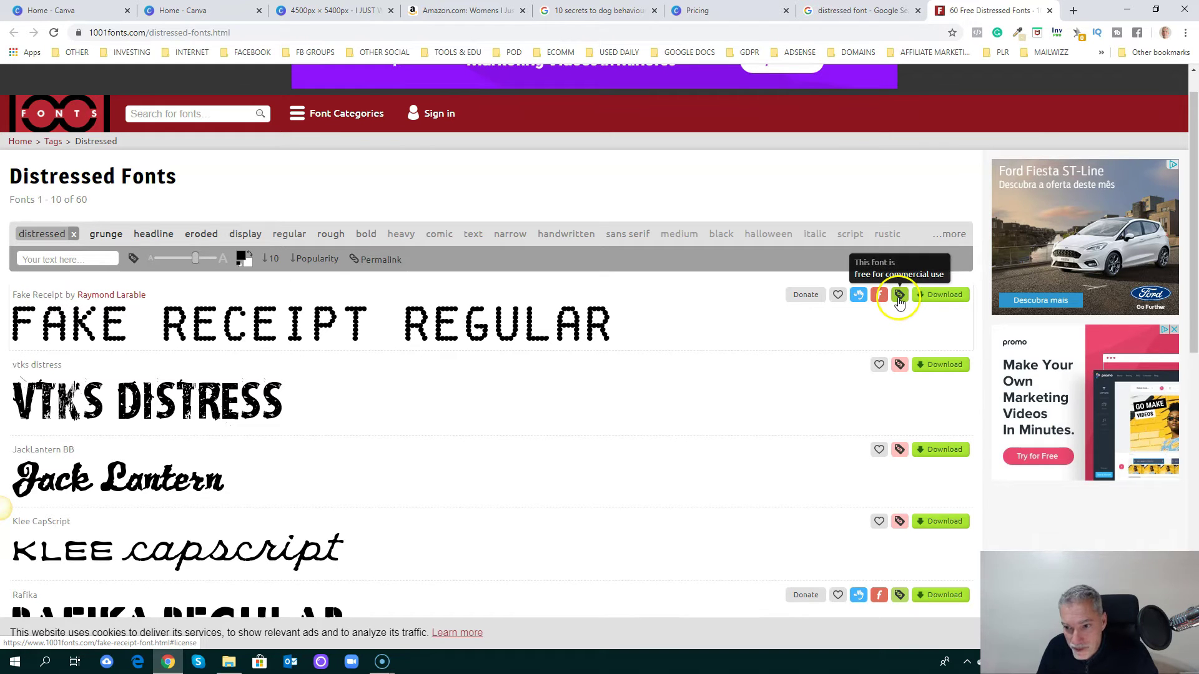
scroll(928, 301, down, 2)
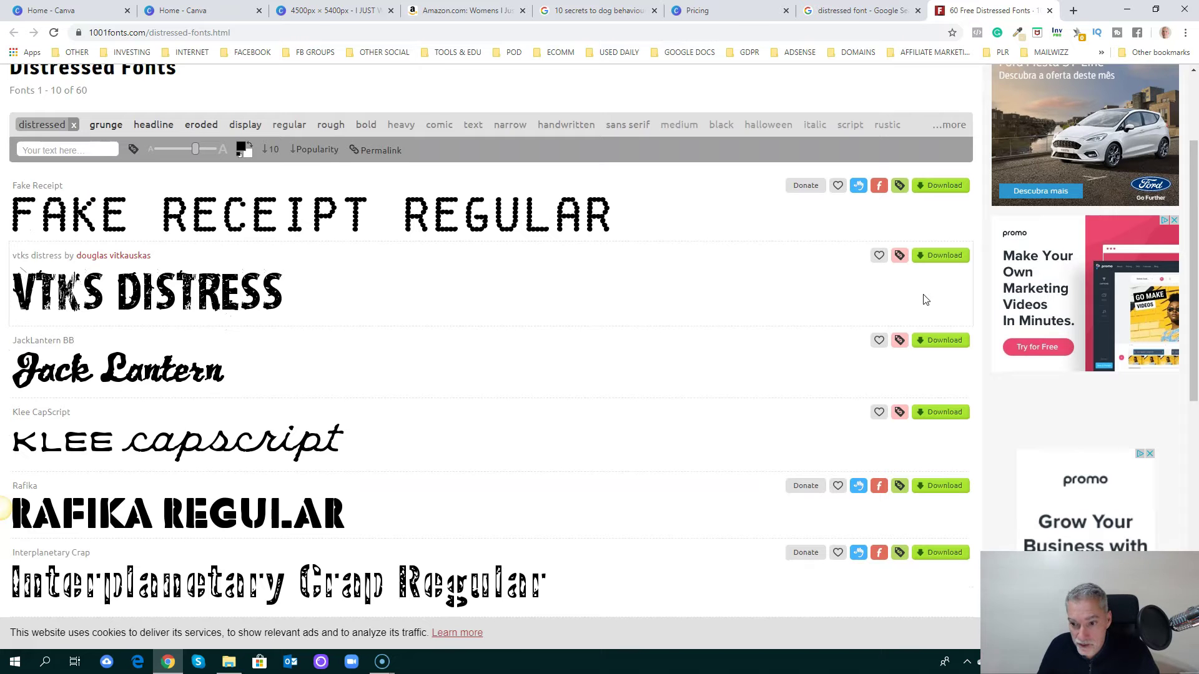
scroll(926, 299, down, 4)
scroll(925, 301, down, 5)
scroll(918, 296, up, 6)
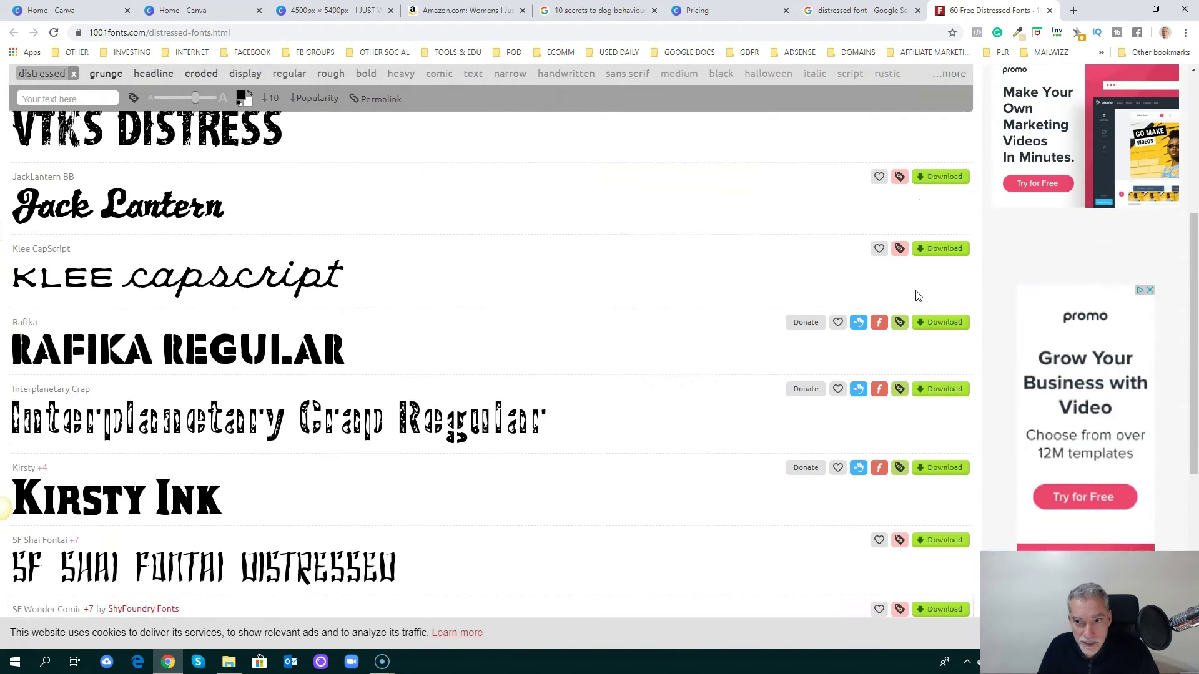
scroll(917, 294, up, 5)
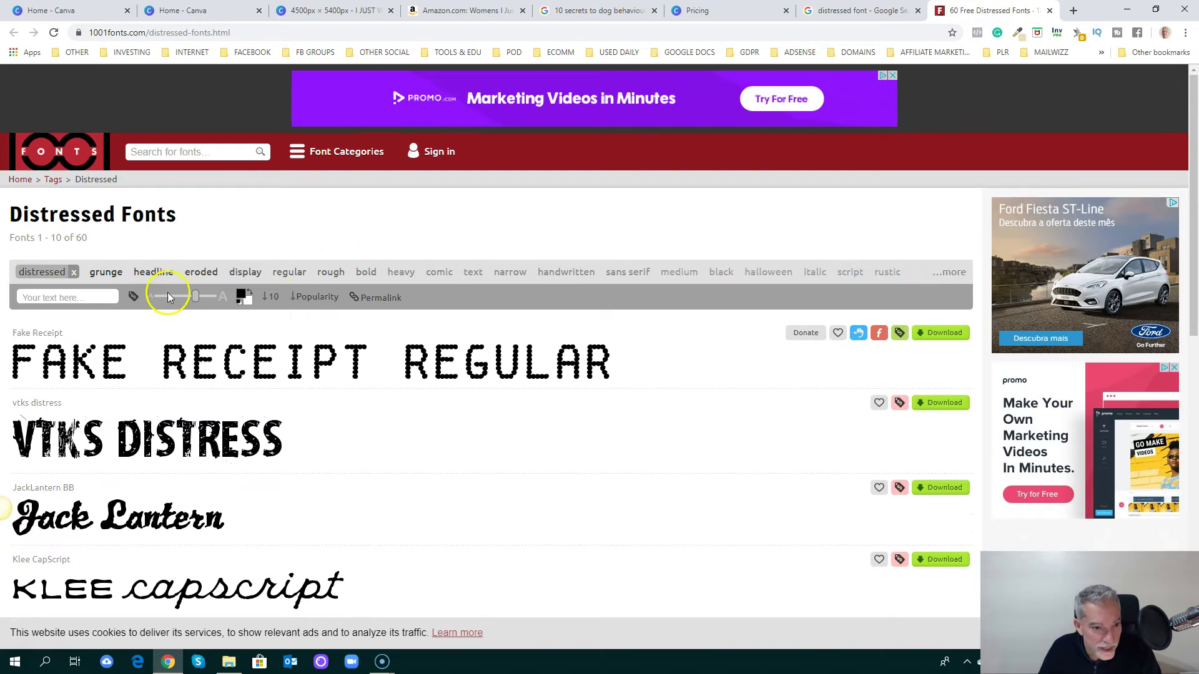
Step: Filter the distressed fonts to commercial-use only and browse through page 2
click(133, 298)
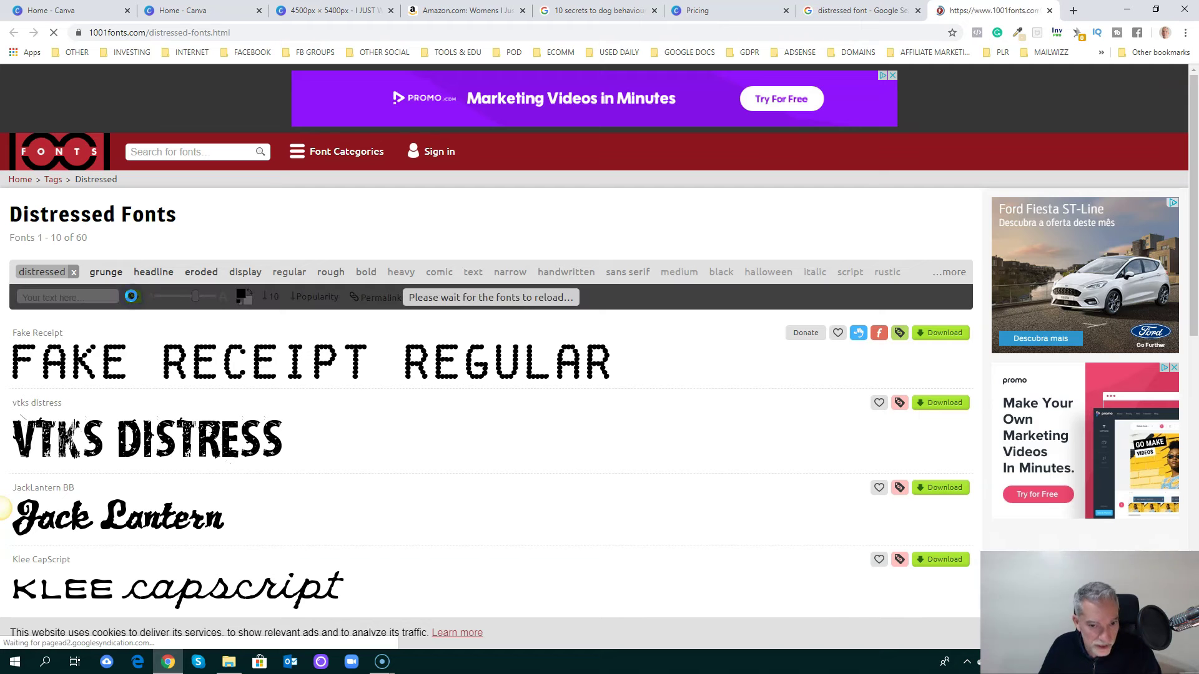
scroll(808, 387, down, 4)
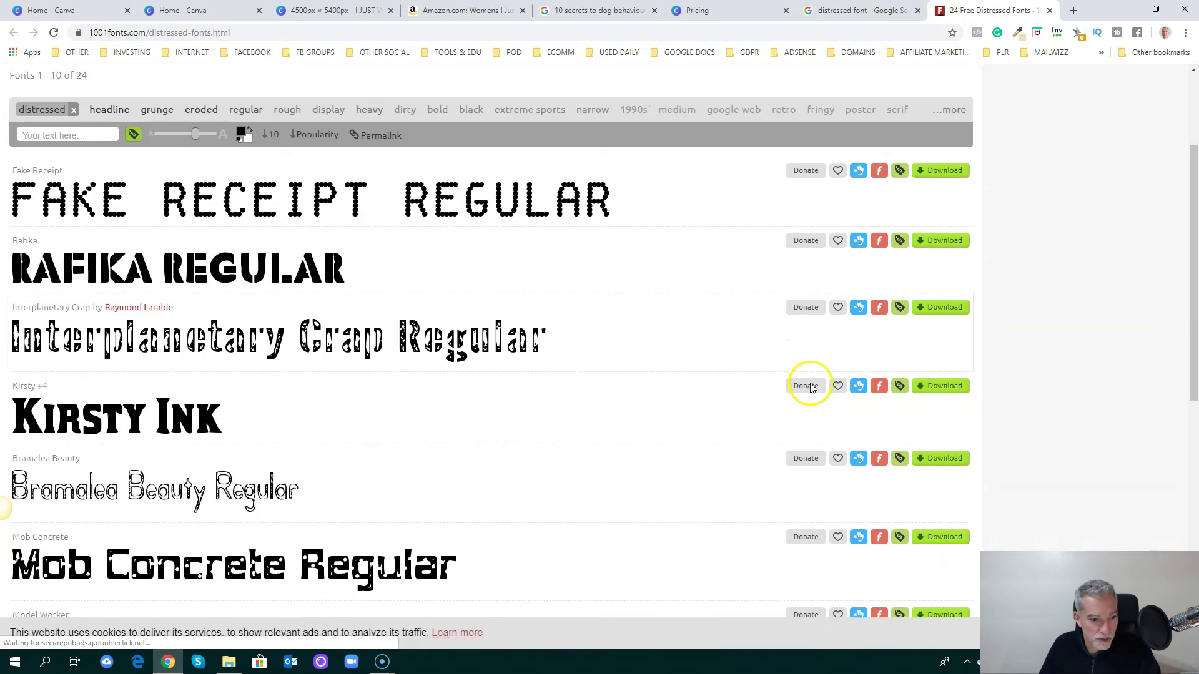
scroll(826, 333, down, 2)
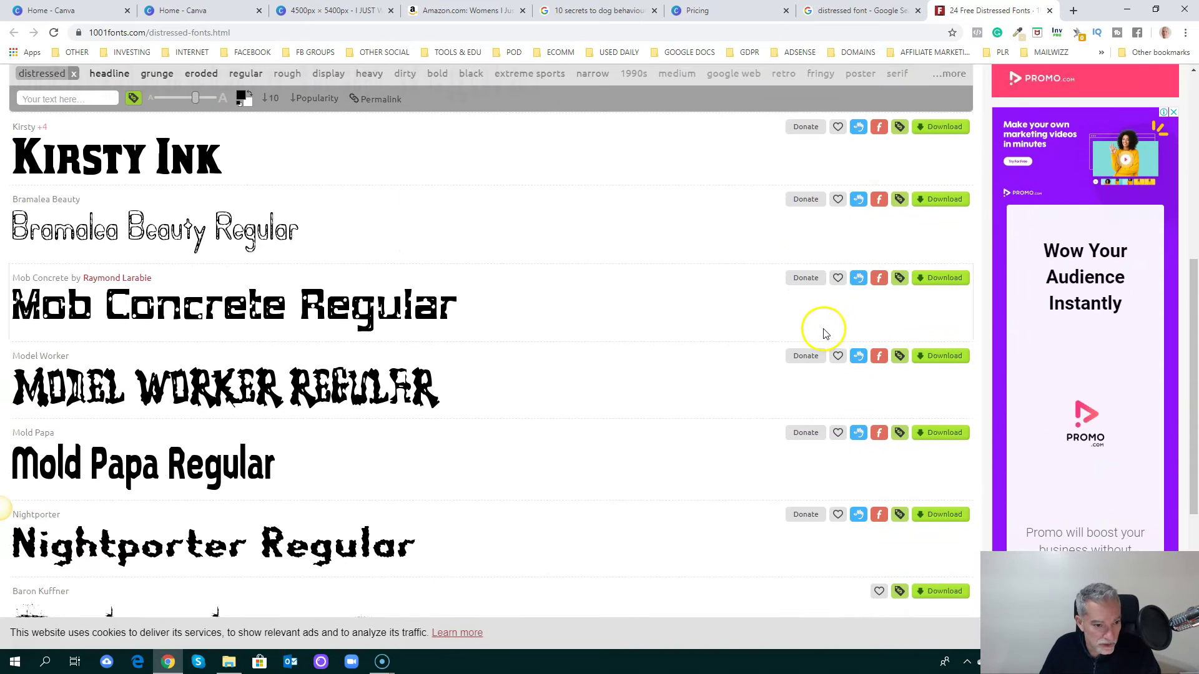
scroll(903, 326, down, 3)
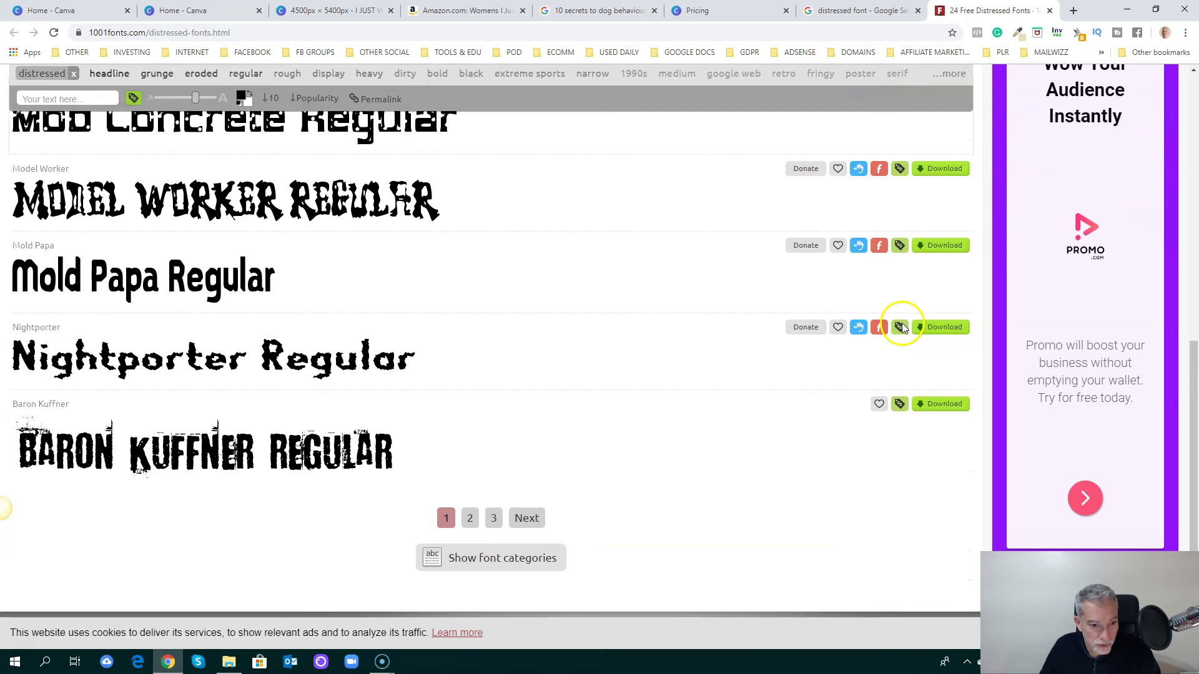
click(470, 520)
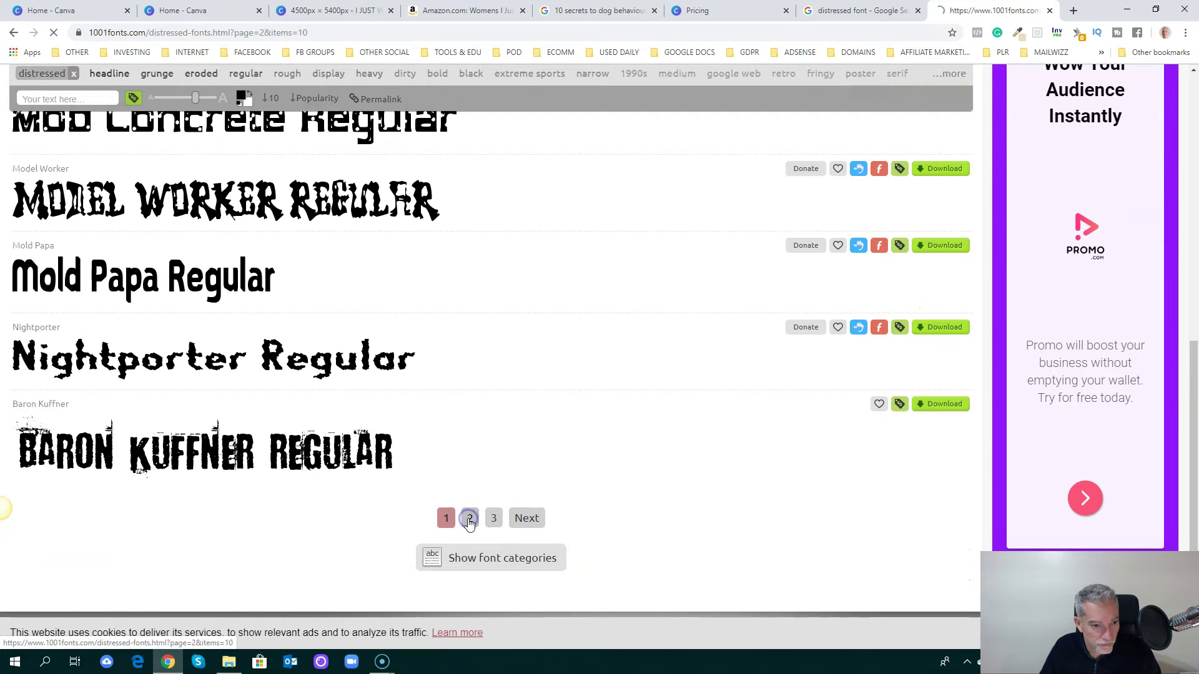
scroll(575, 460, down, 6)
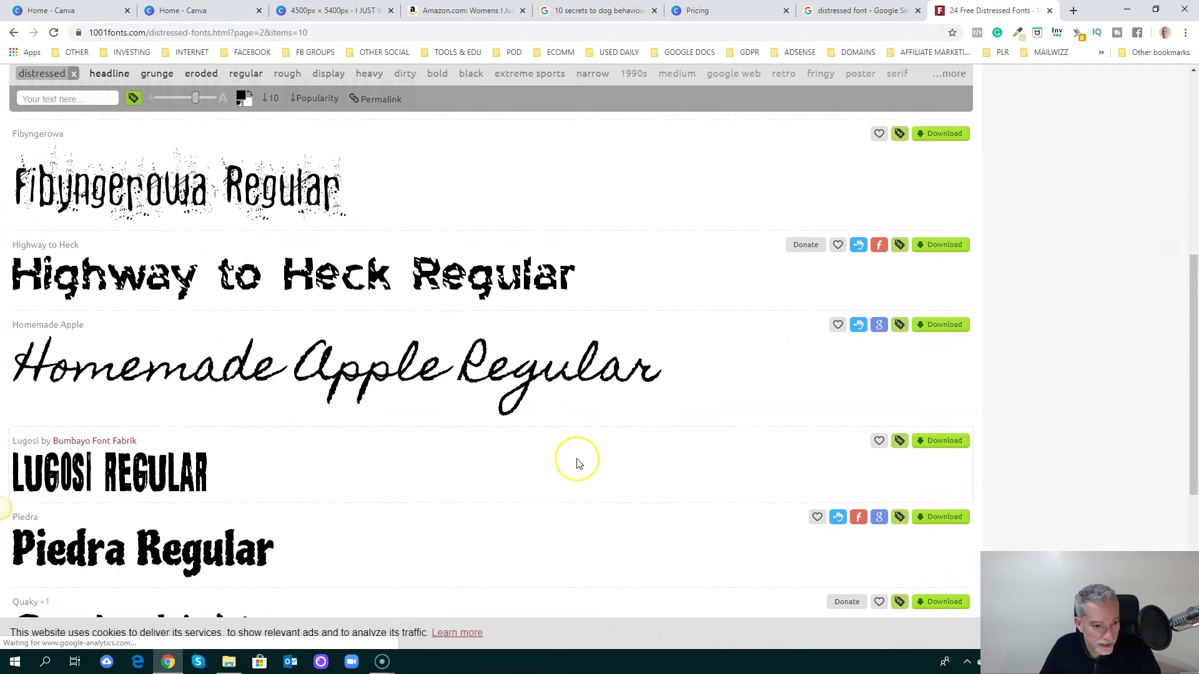
scroll(577, 463, down, 4)
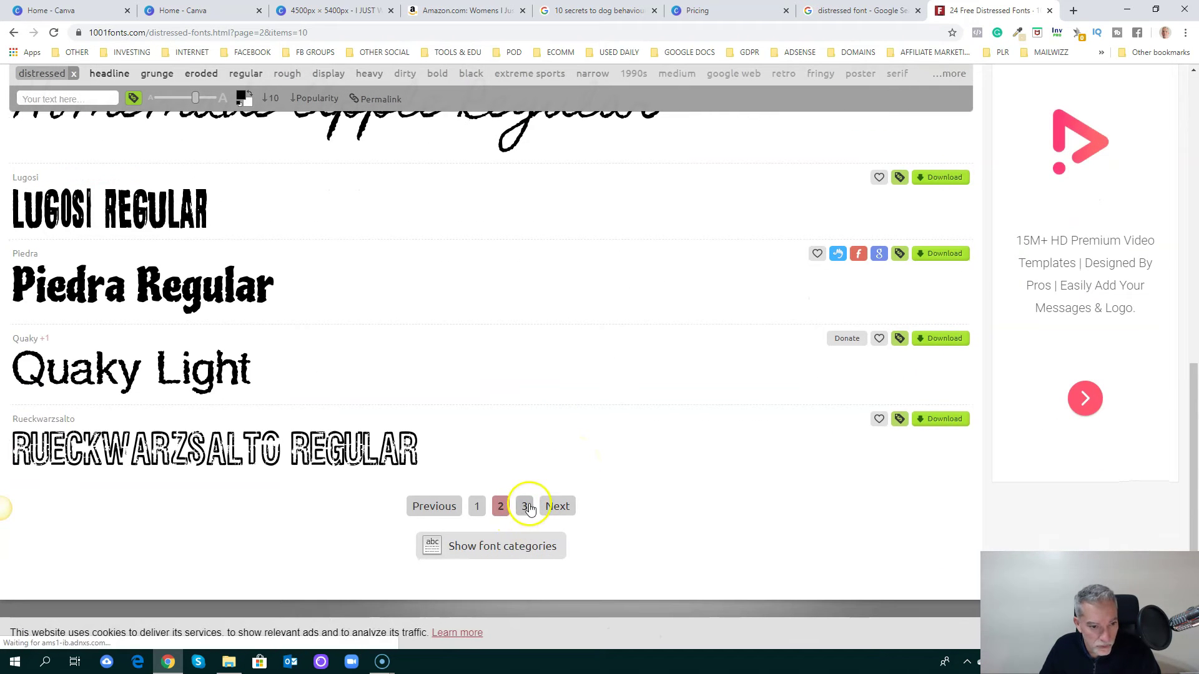
scroll(574, 489, down, 4)
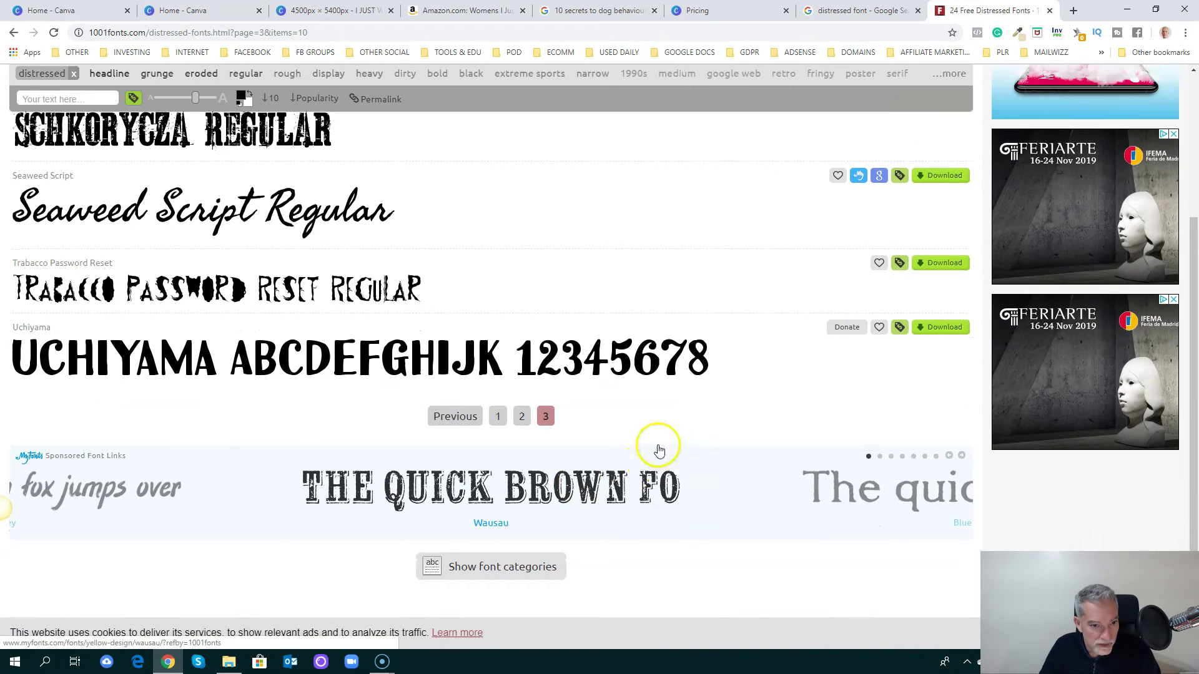
scroll(770, 439, down, 2)
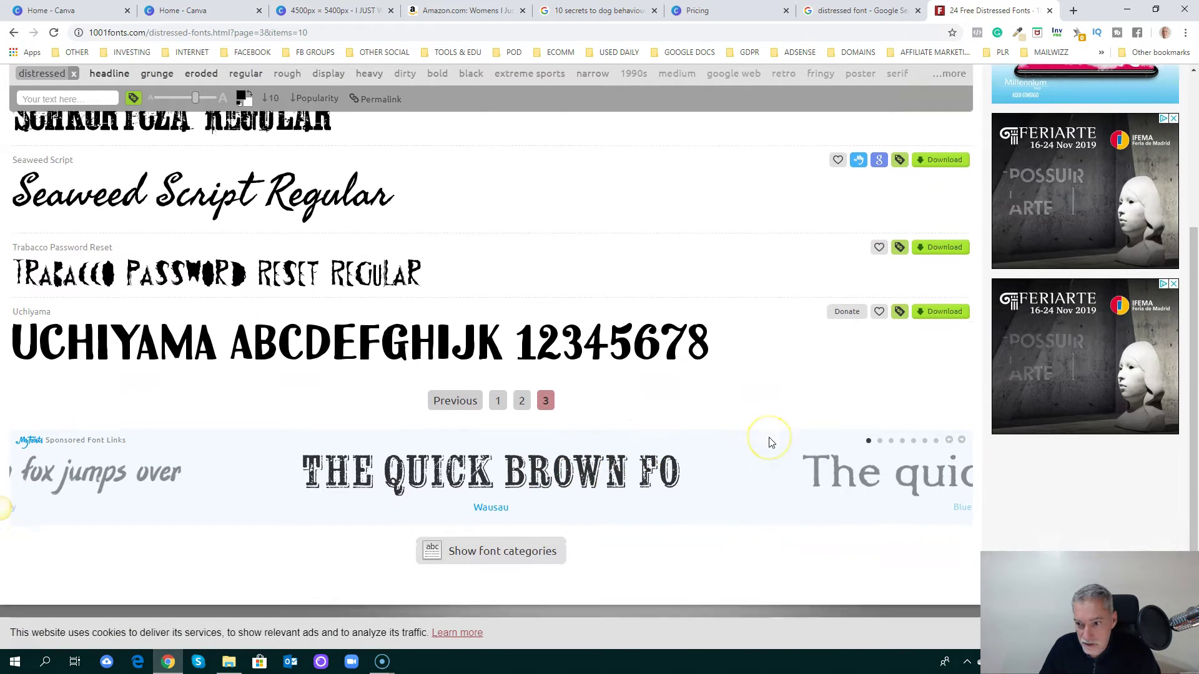
scroll(770, 442, up, 4)
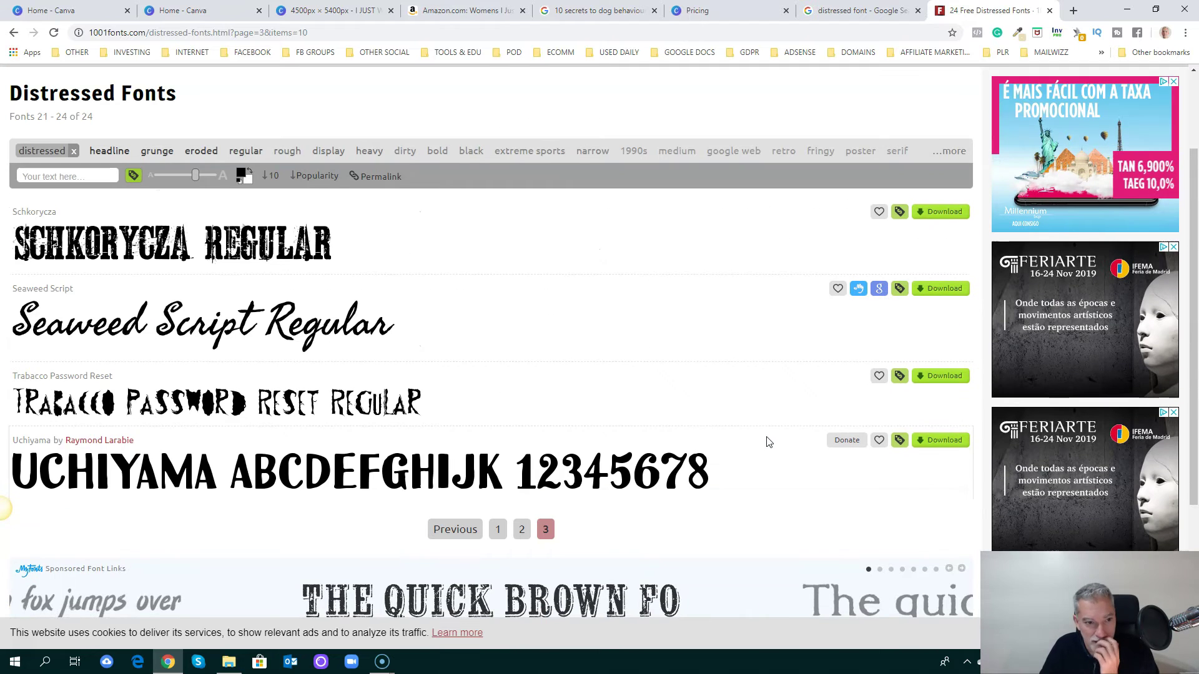
scroll(717, 420, down, 4)
Step: Browse the commercial-use distressed font listings back to the first page
click(523, 312)
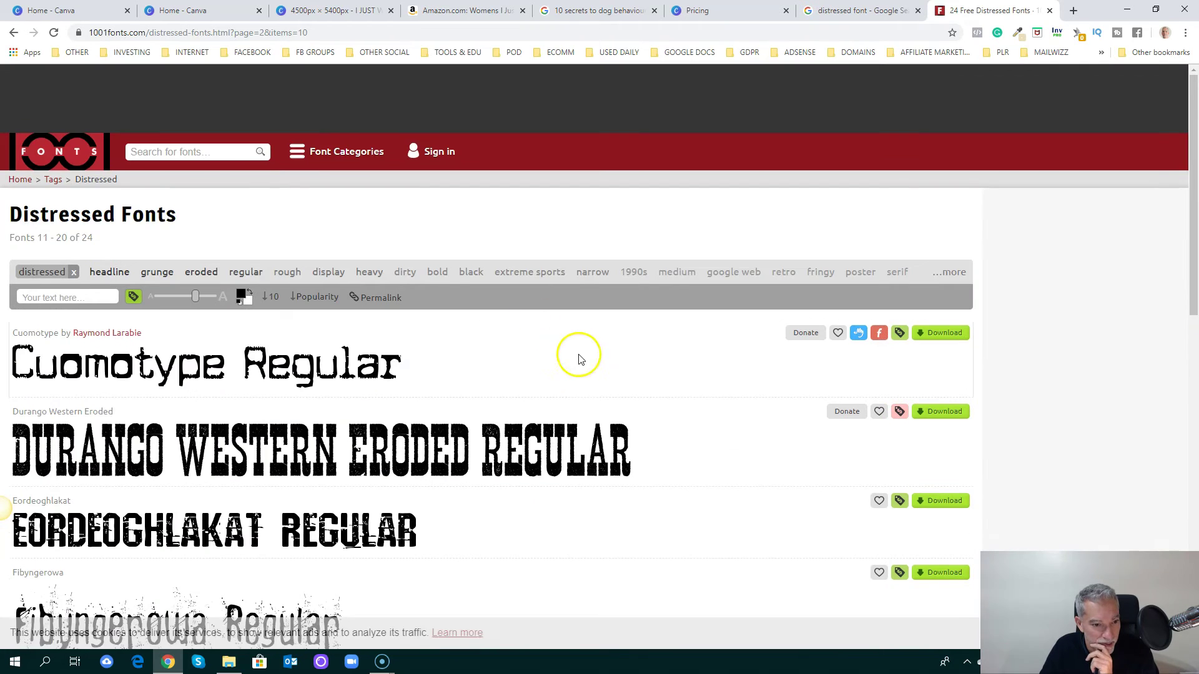
scroll(578, 360, down, 6)
scroll(578, 360, down, 5)
scroll(578, 359, up, 3)
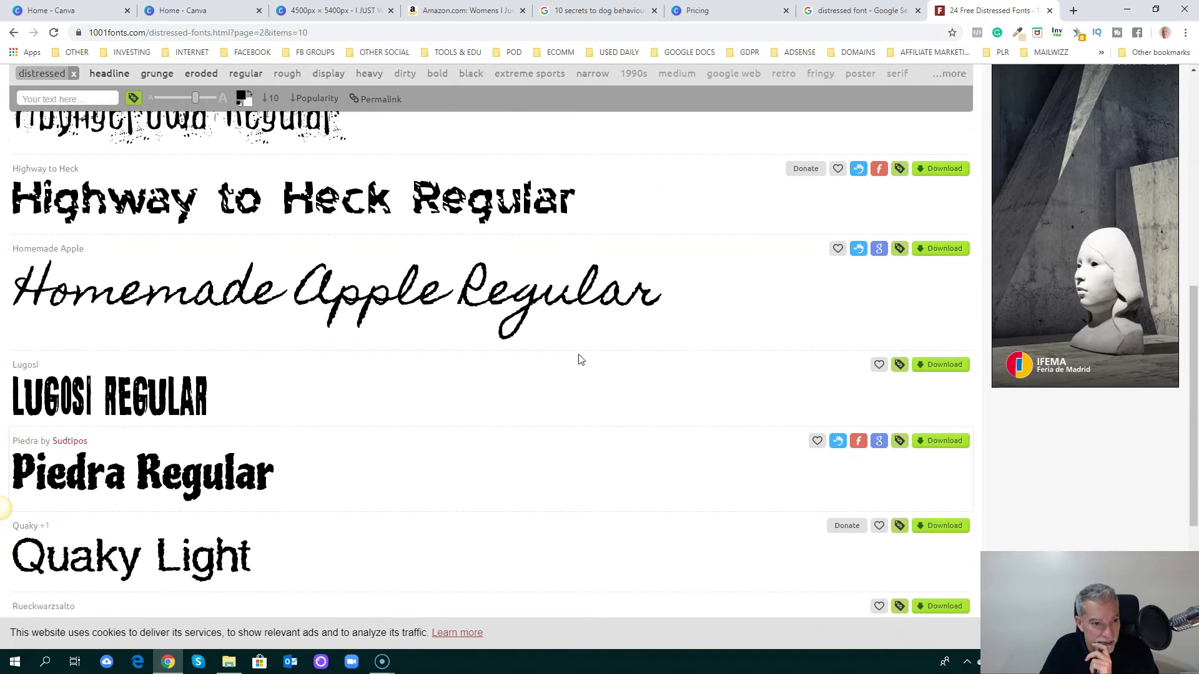
scroll(578, 360, down, 5)
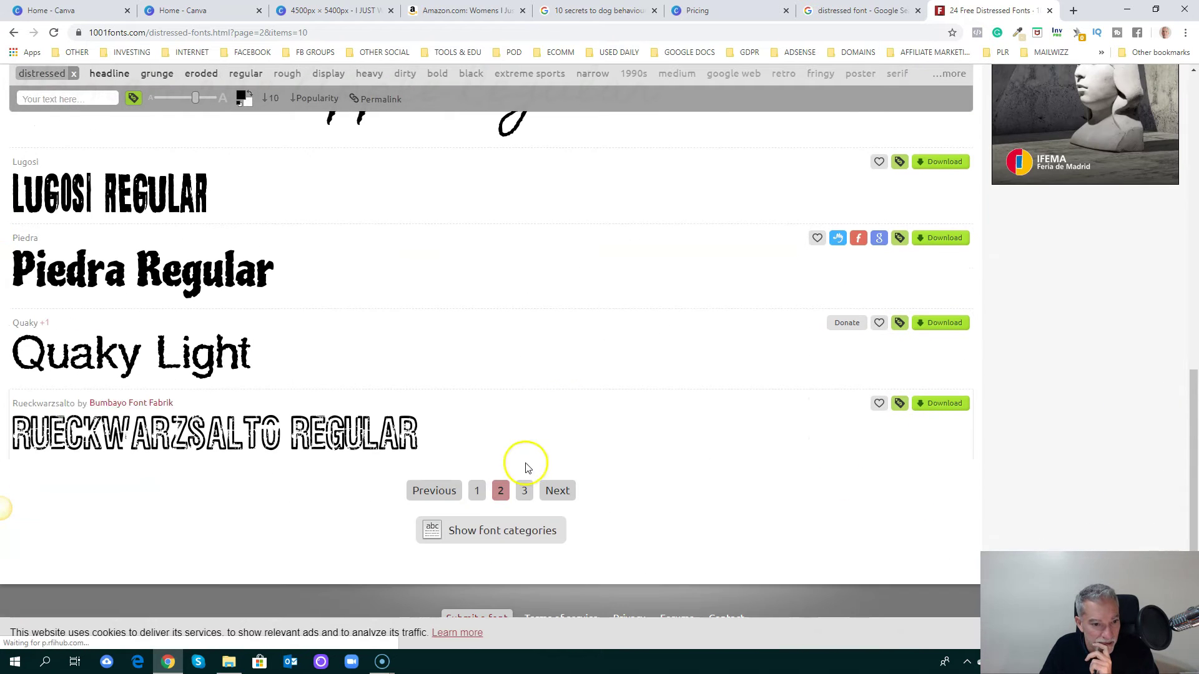
click(500, 490)
click(477, 491)
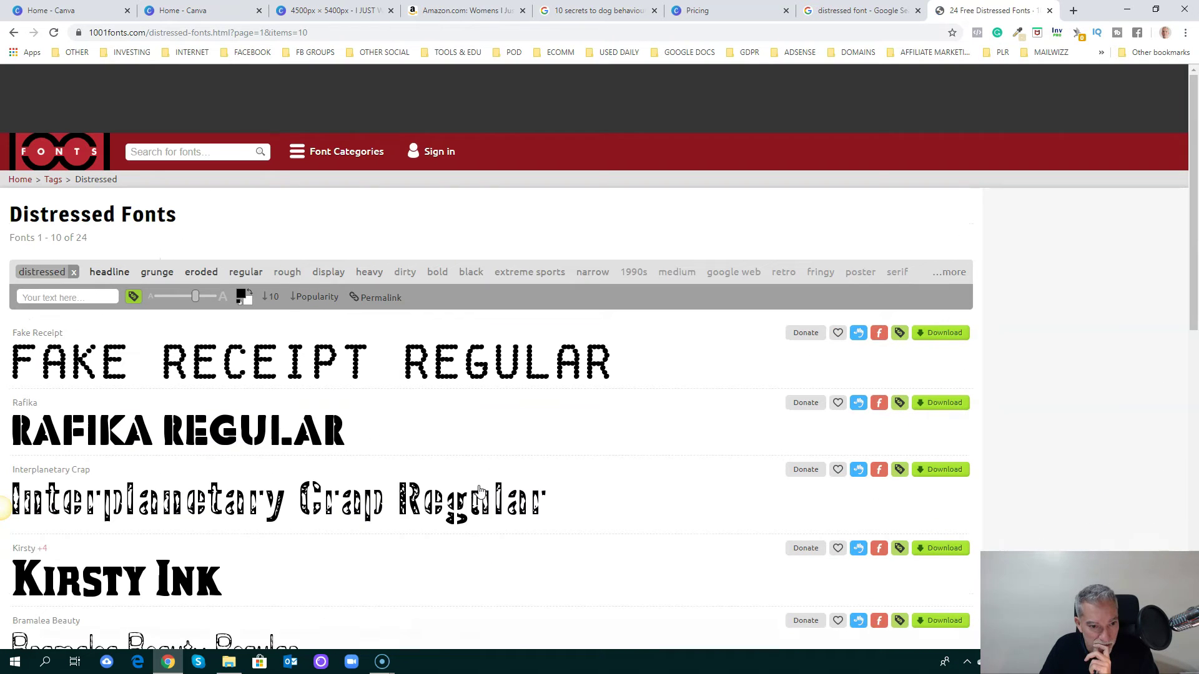
scroll(549, 456, down, 5)
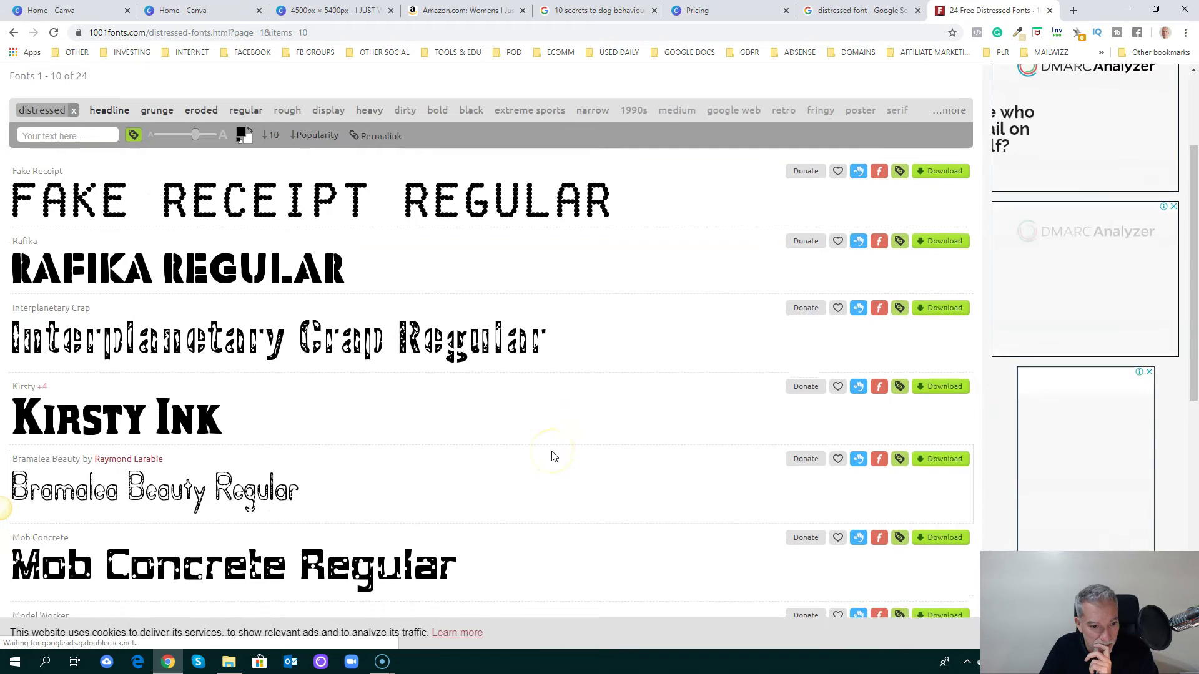
scroll(552, 456, down, 4)
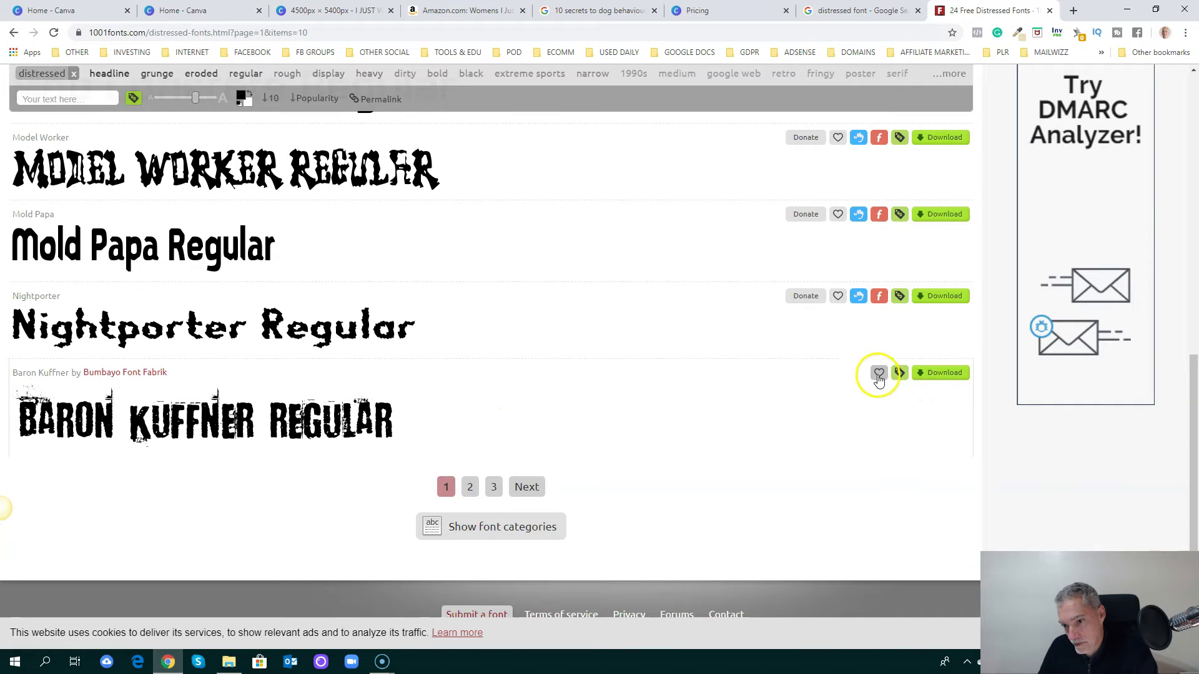
Step: Download Baron Kuffner as baron-kuffner.zip and return to the I JUST WANT TO Canva design
click(940, 375)
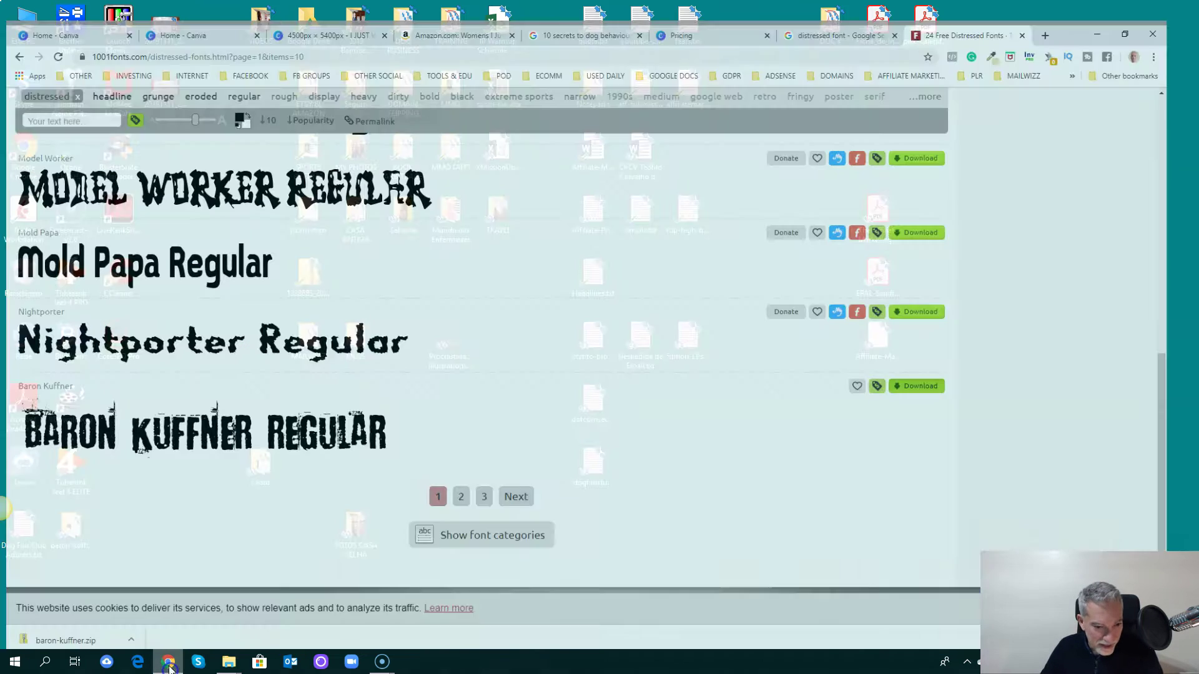
click(339, 98)
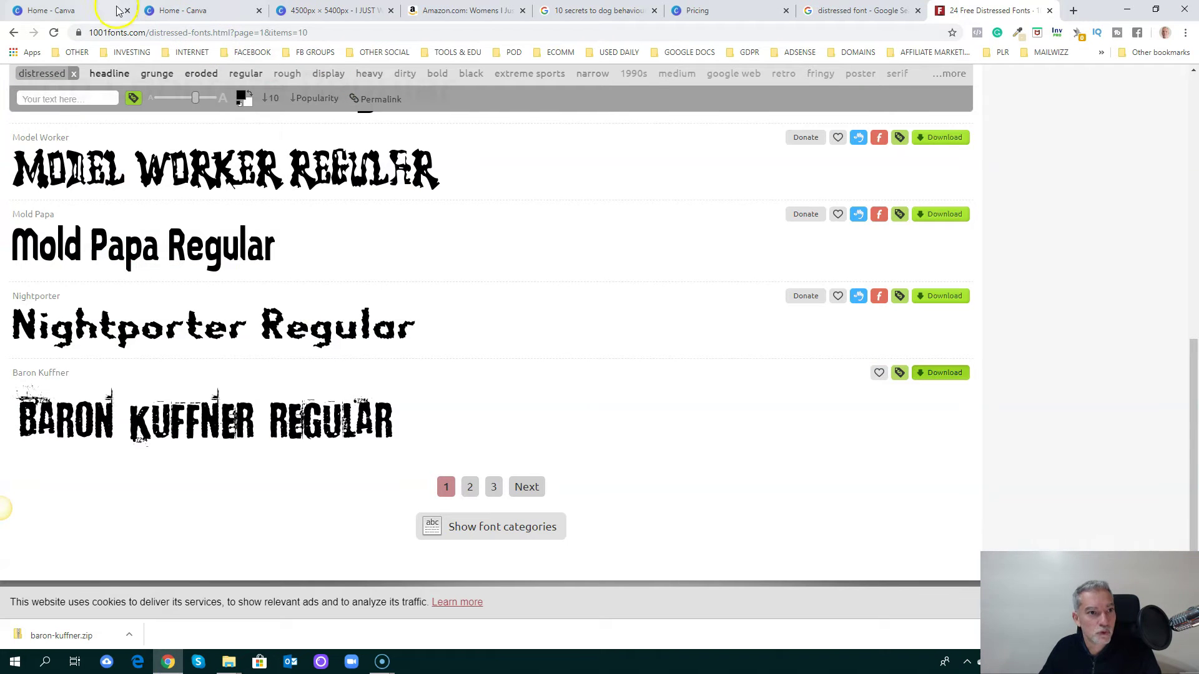
click(89, 15)
click(186, 10)
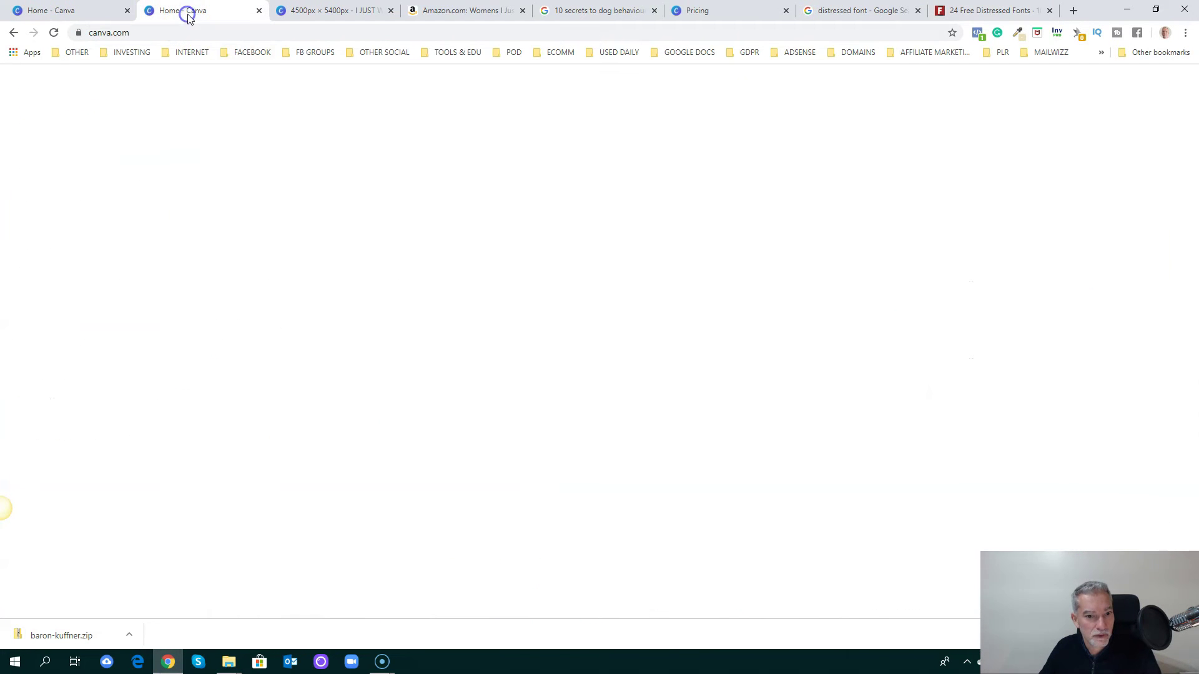
click(299, 11)
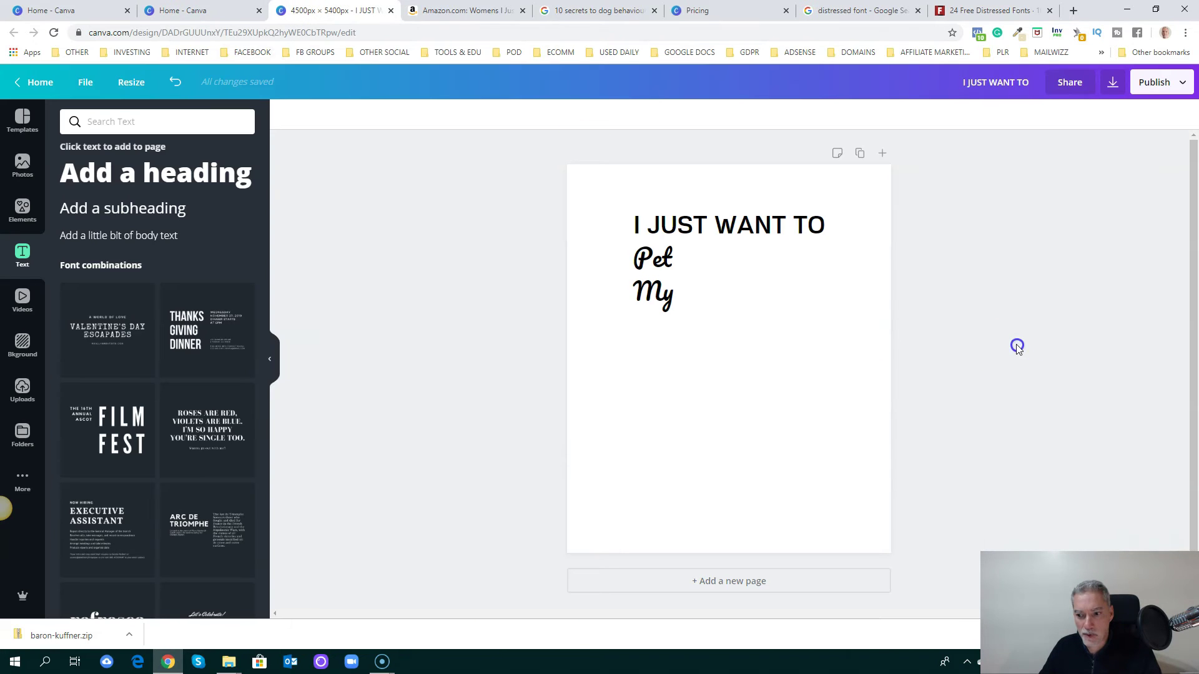
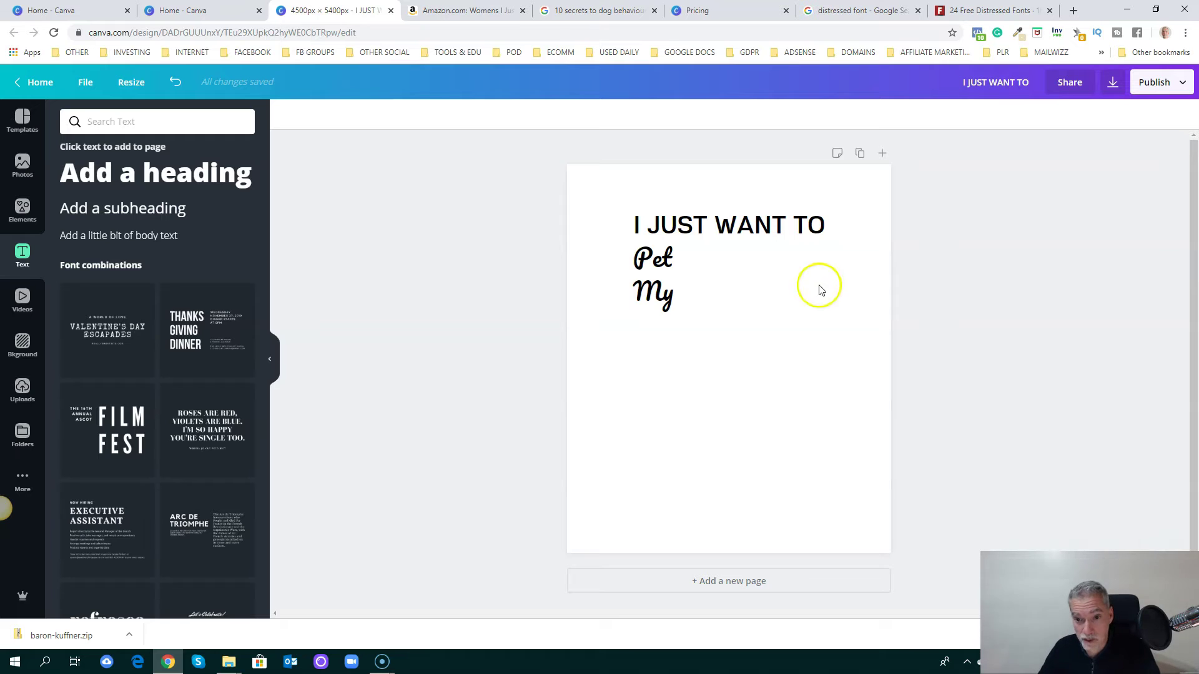
Step: Upload Baron Kuffner.otf from the baron-kuffner folder to the Brand Kit fonts
click(39, 83)
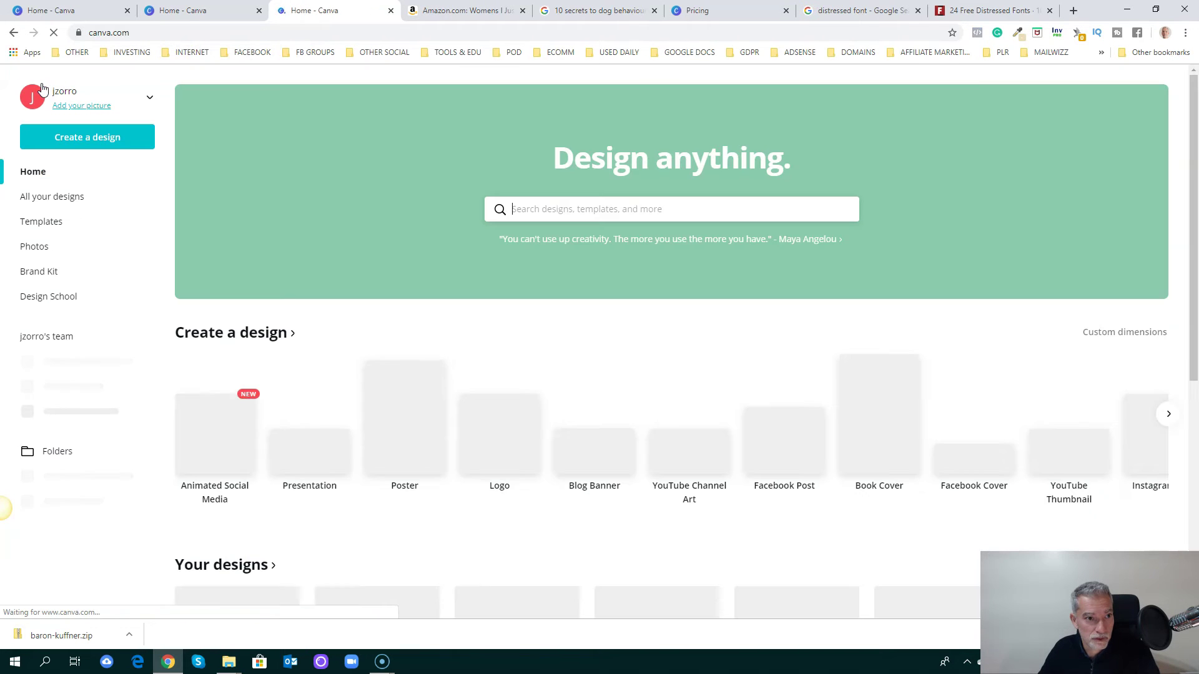
click(46, 277)
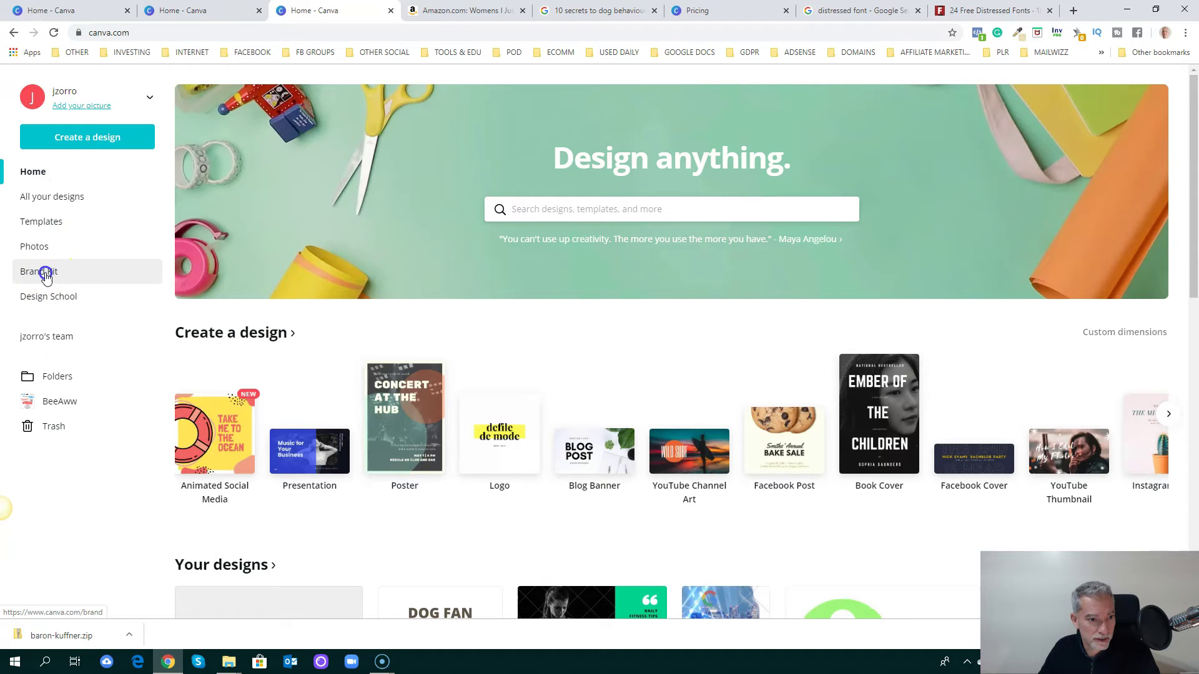
scroll(968, 214, down, 3)
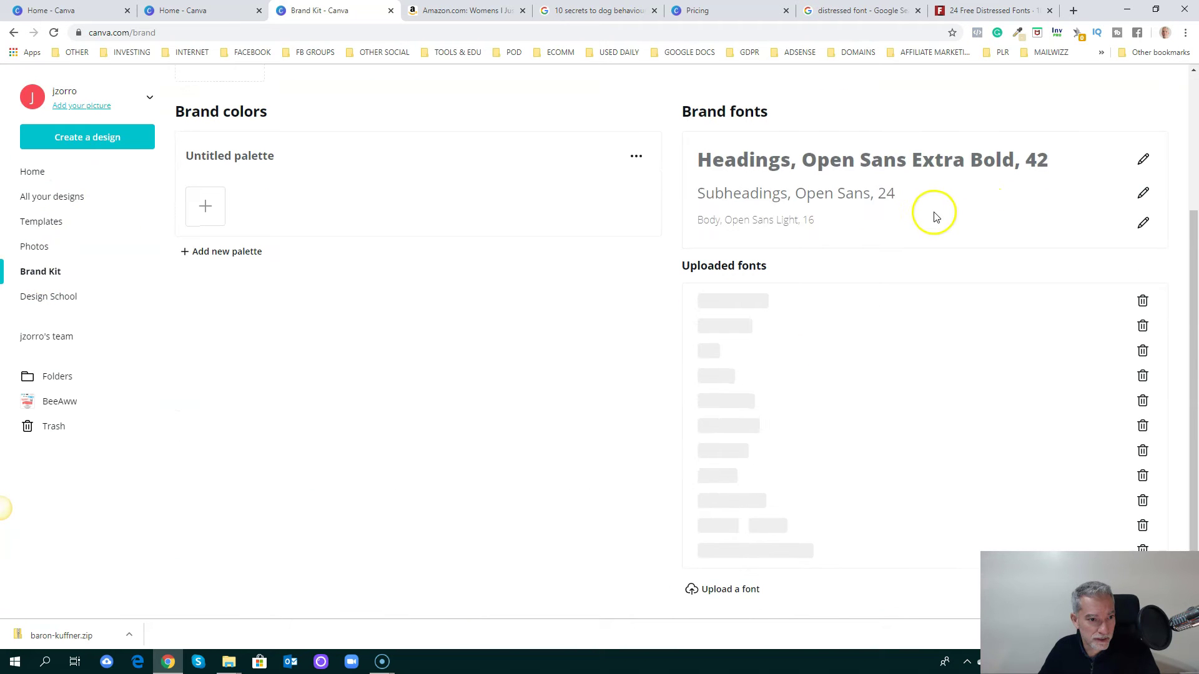
click(742, 592)
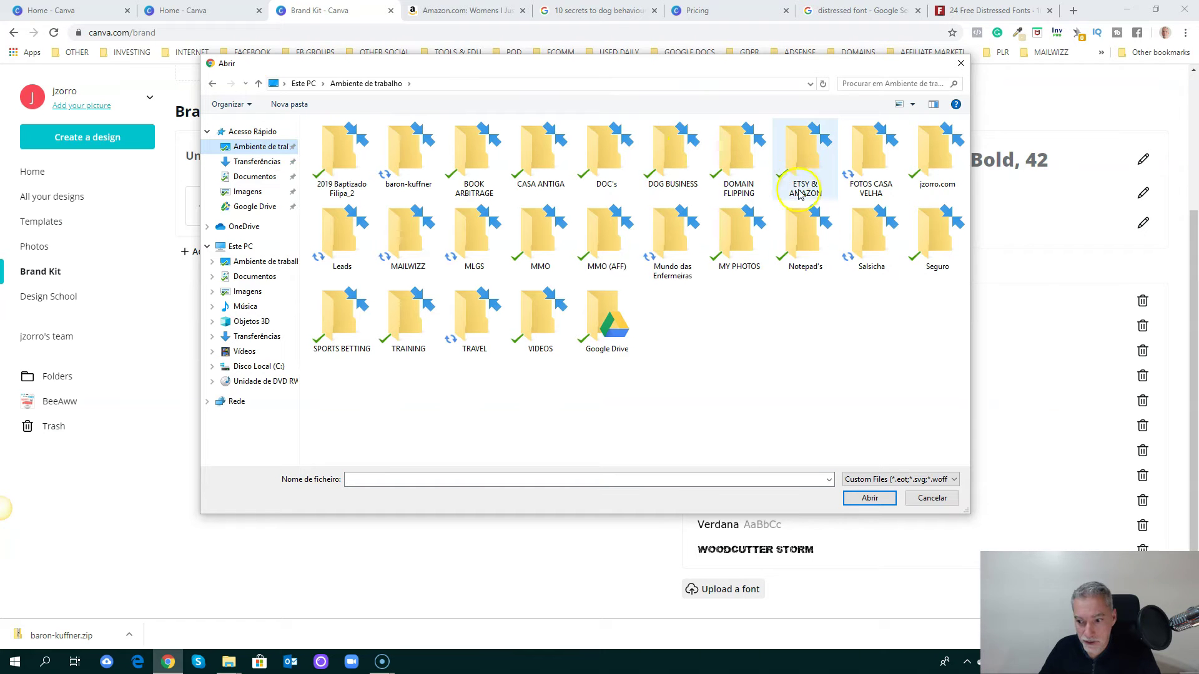
double_click(407, 155)
double_click(368, 143)
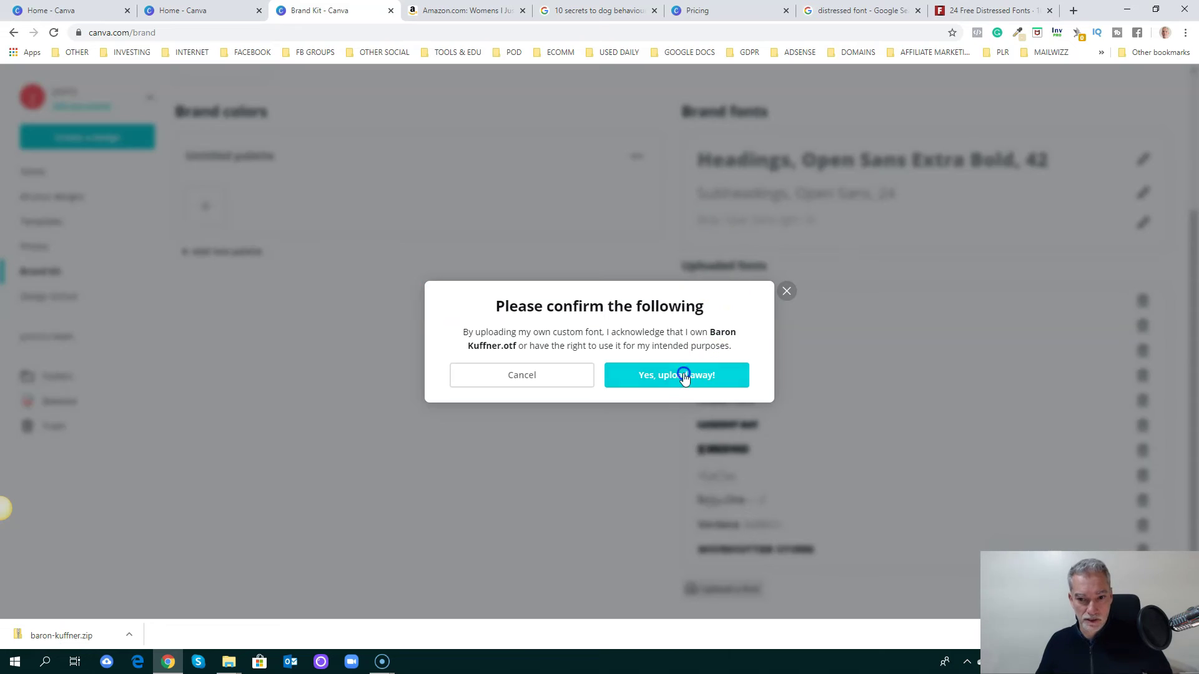
click(684, 376)
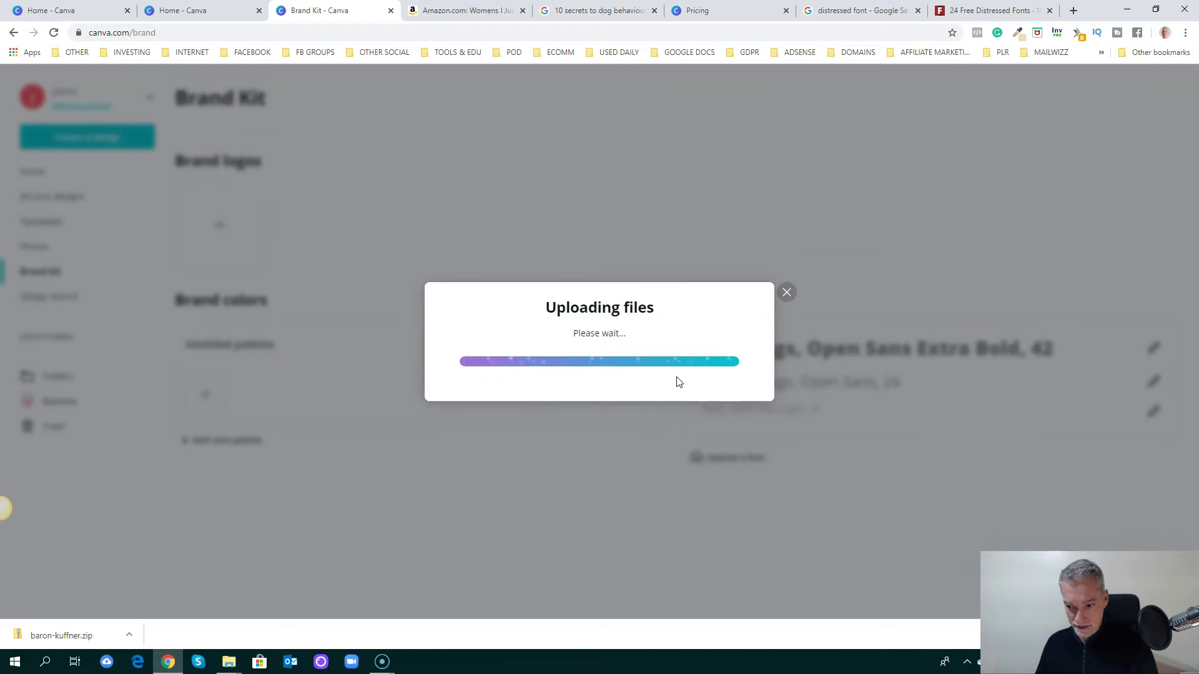
click(599, 374)
Step: Reopen the I JUST WANT TO design from the Canva home page
scroll(803, 391, down, 3)
click(33, 176)
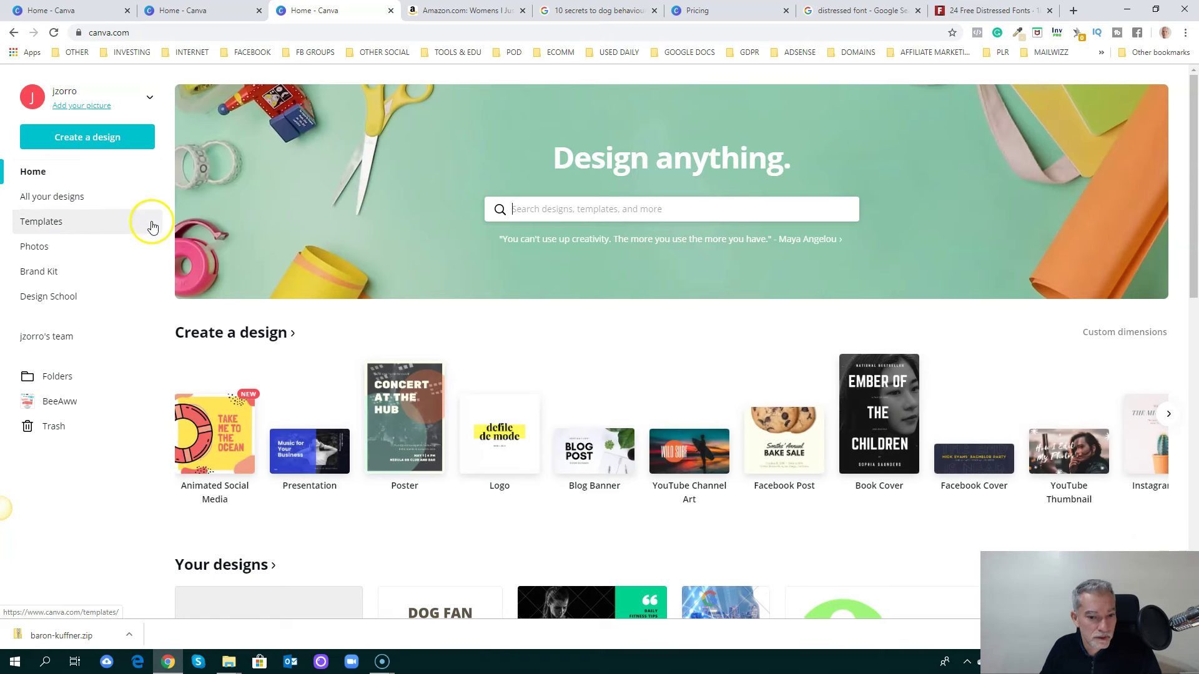
scroll(274, 378, down, 3)
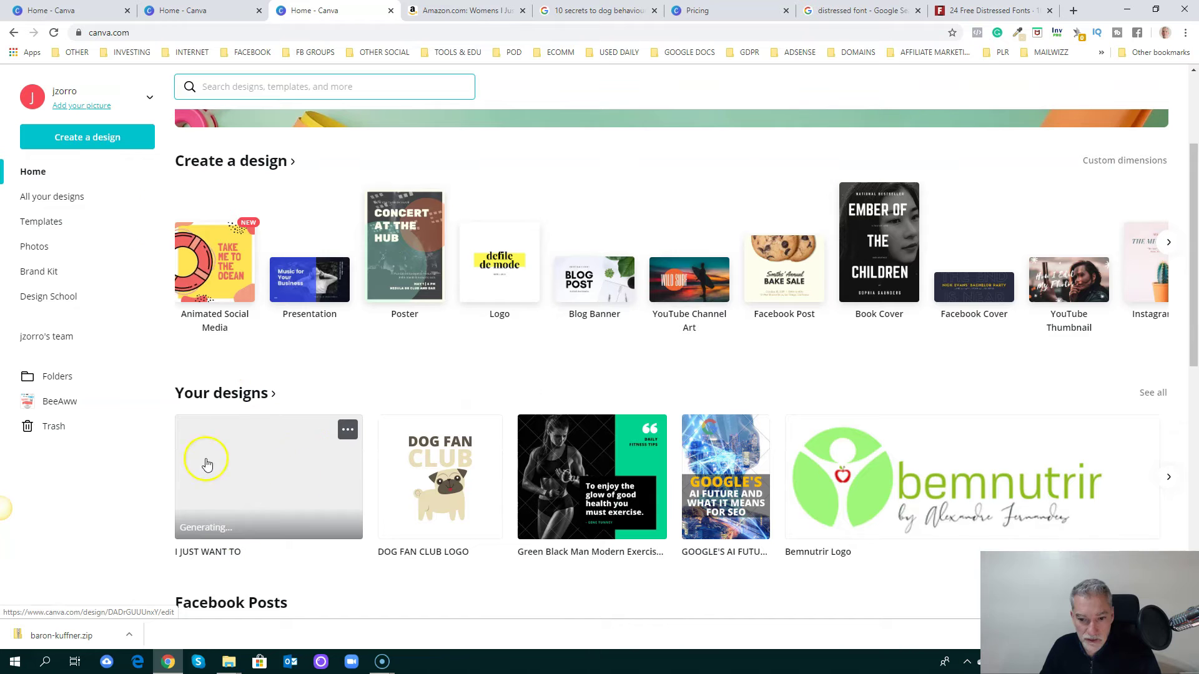
click(254, 478)
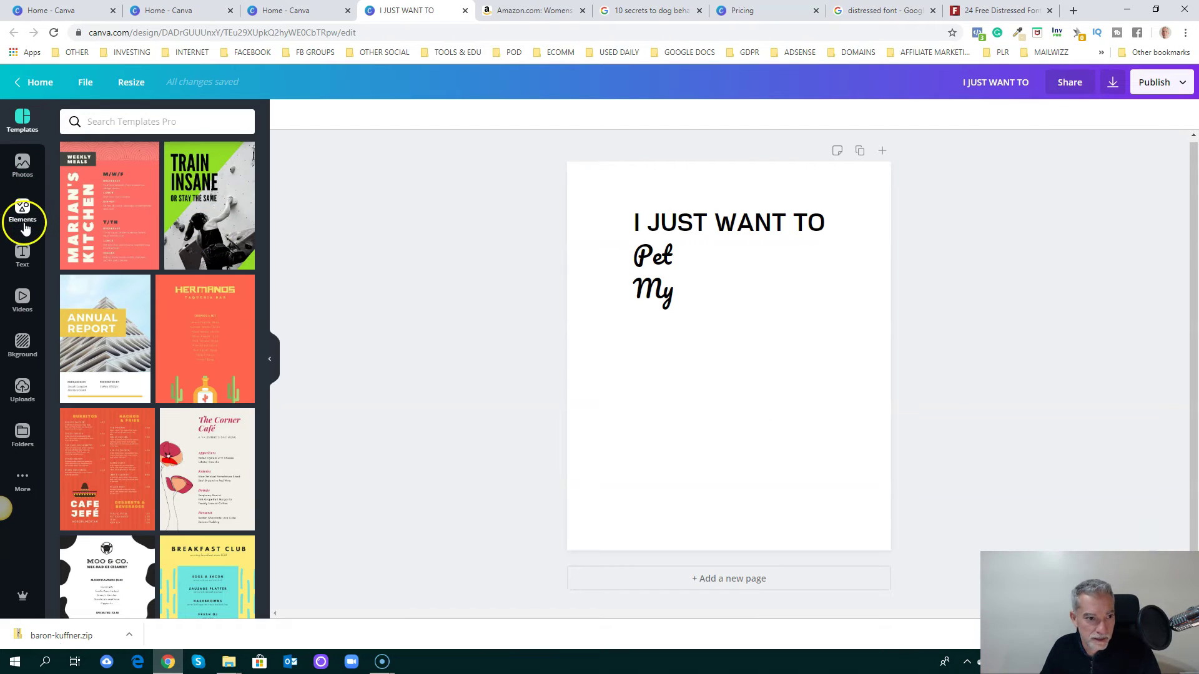
Step: Add a heading reading DOG at font size 400 beside the Pet and My lines
click(22, 253)
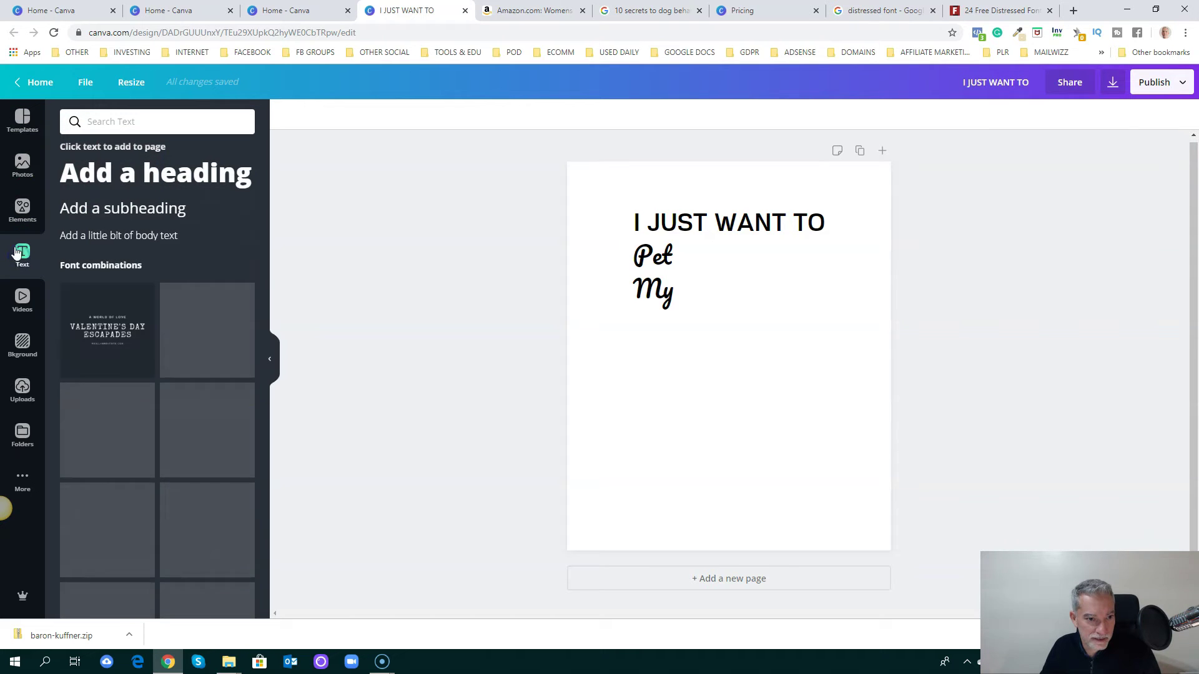
click(121, 179)
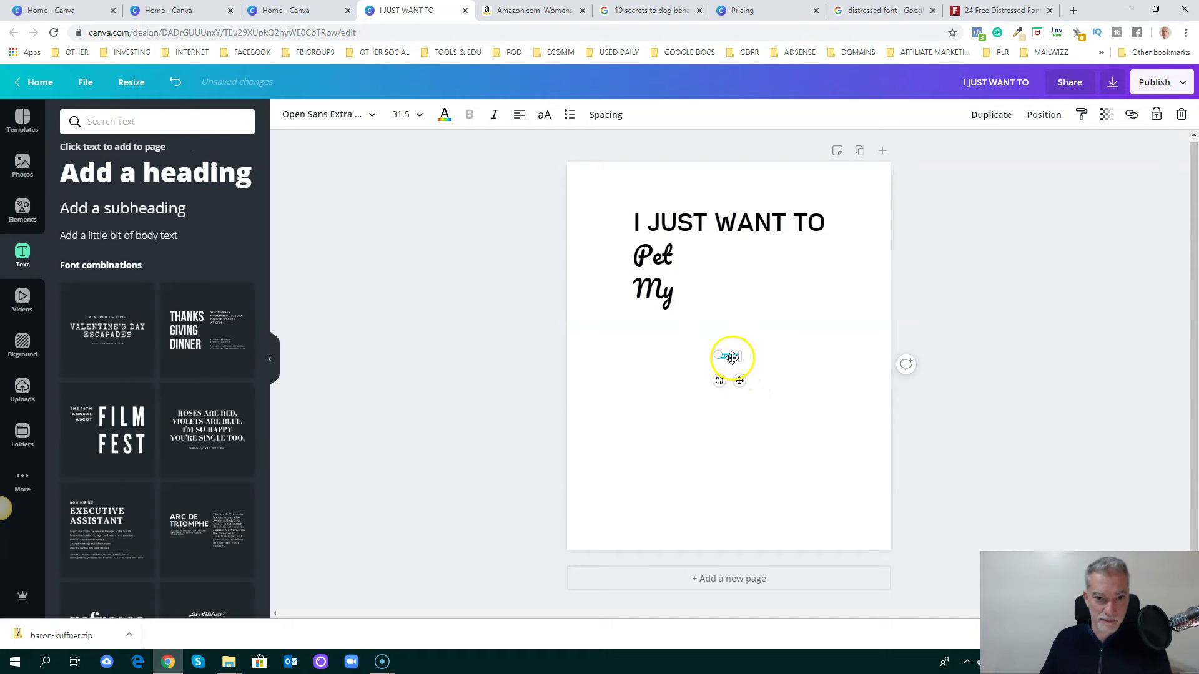
click(405, 115)
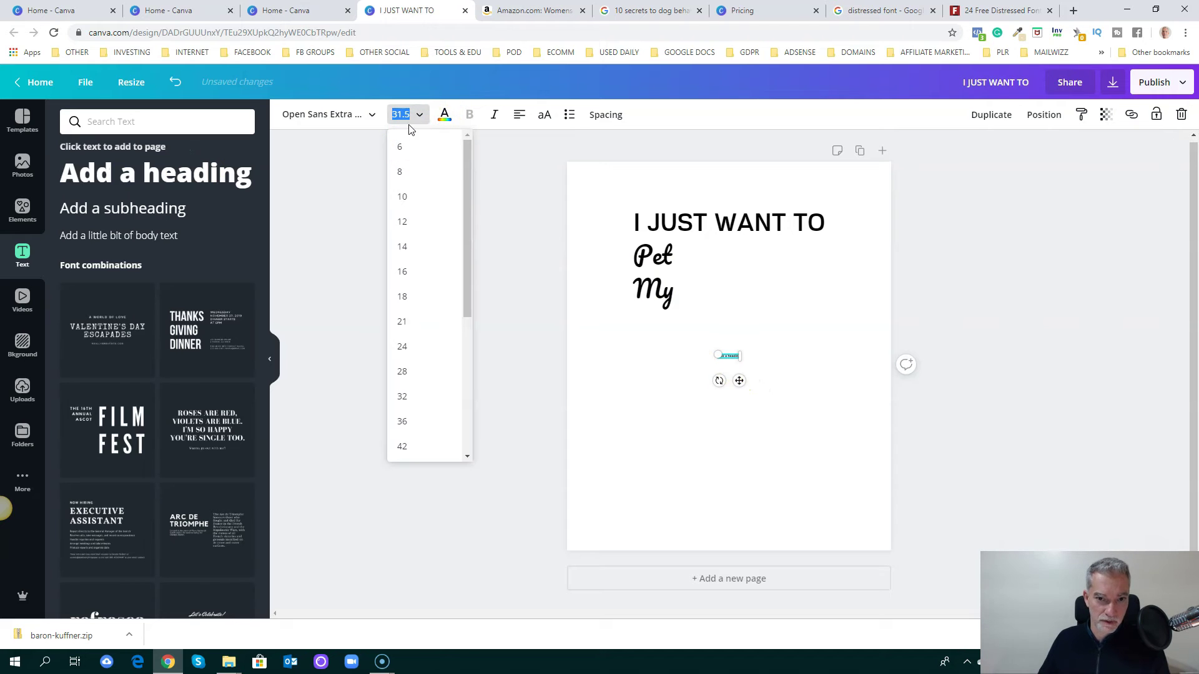
text(400)
key(Return)
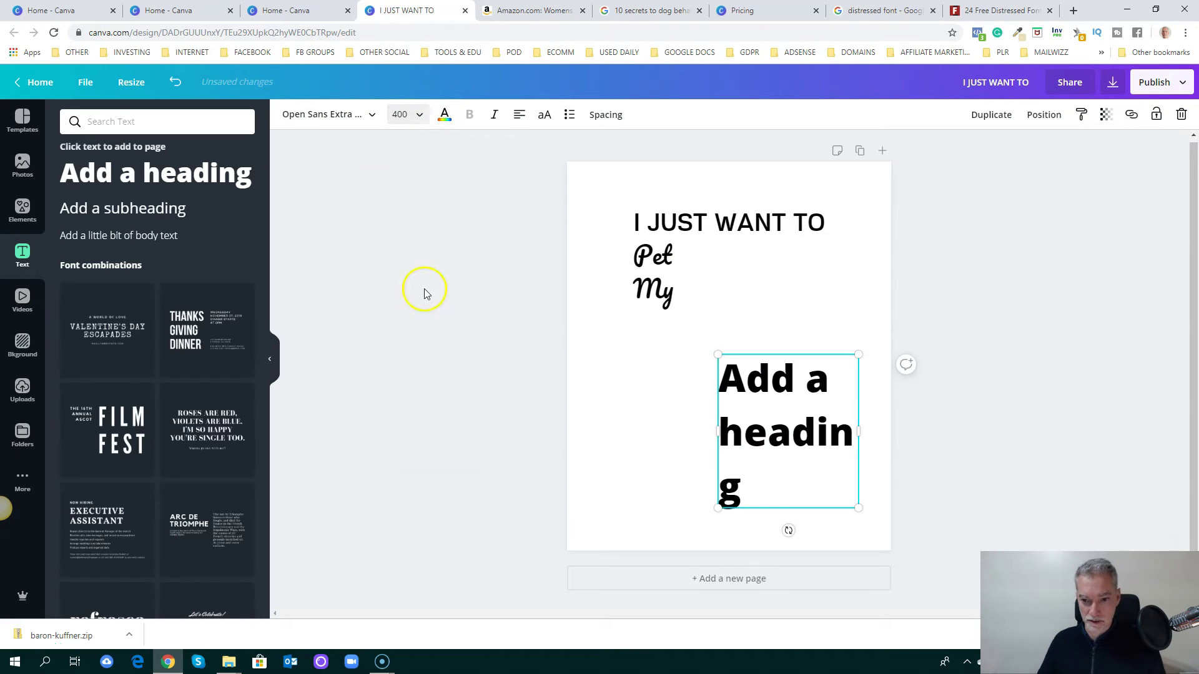
drag(754, 491, 726, 385)
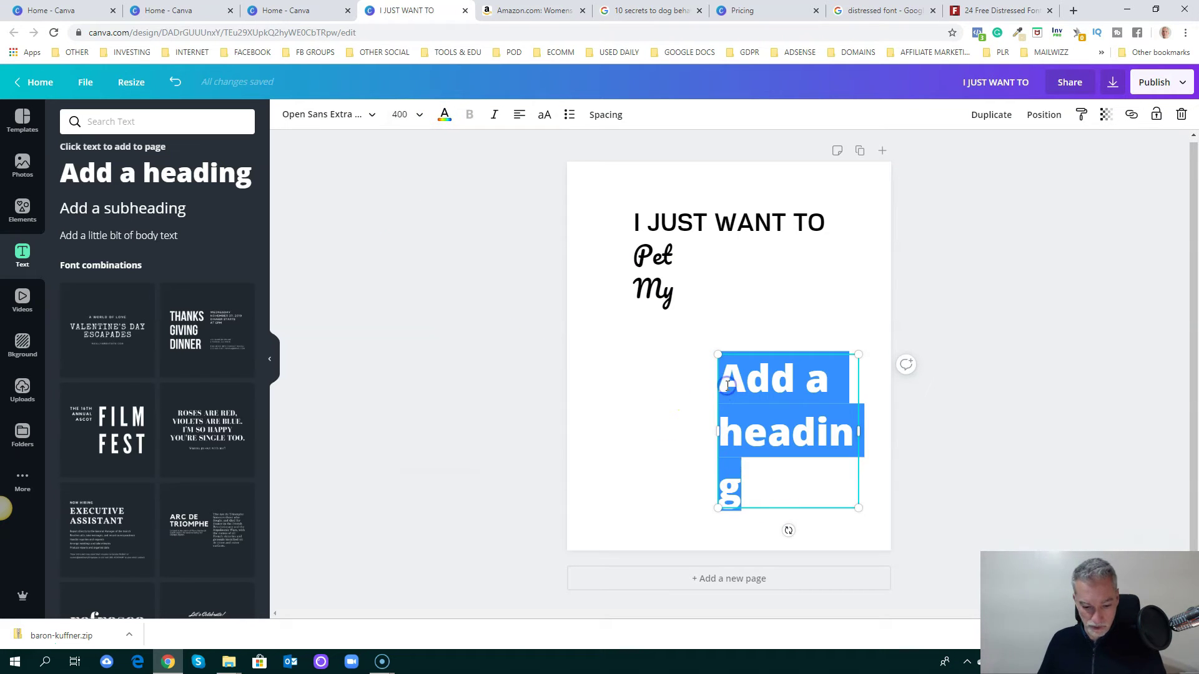
text(DOG)
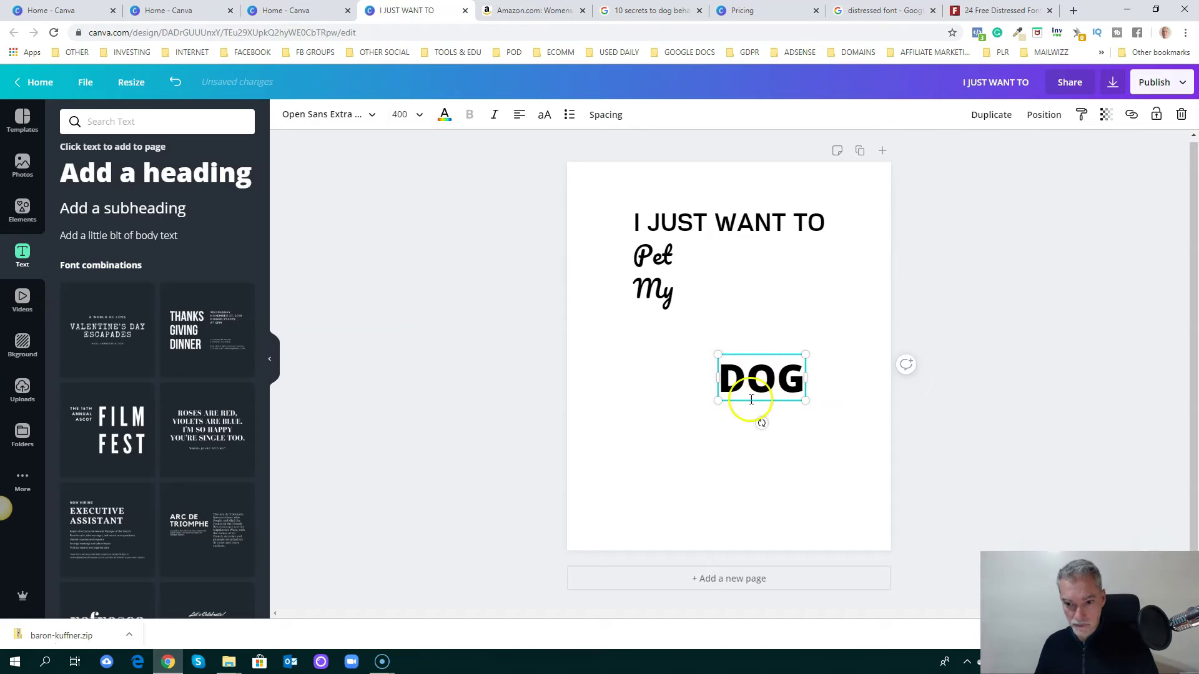
drag(765, 355, 756, 246)
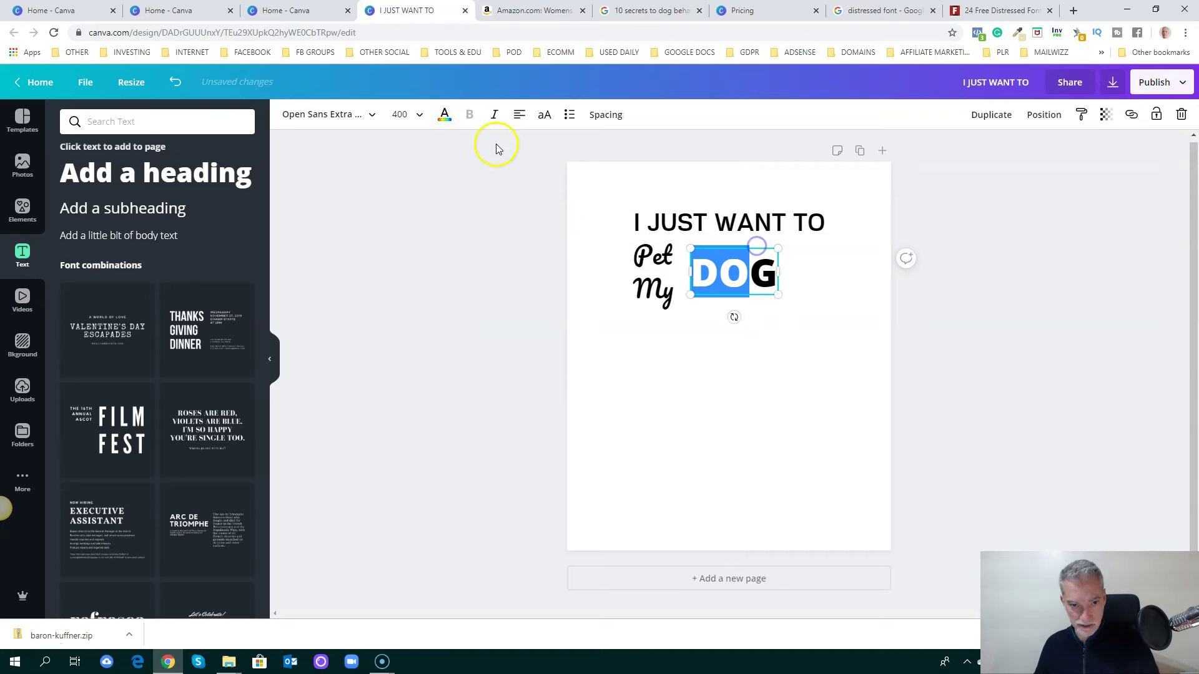
Step: Enlarge DOG to font size 600 and nudge it level with Pet
click(406, 115)
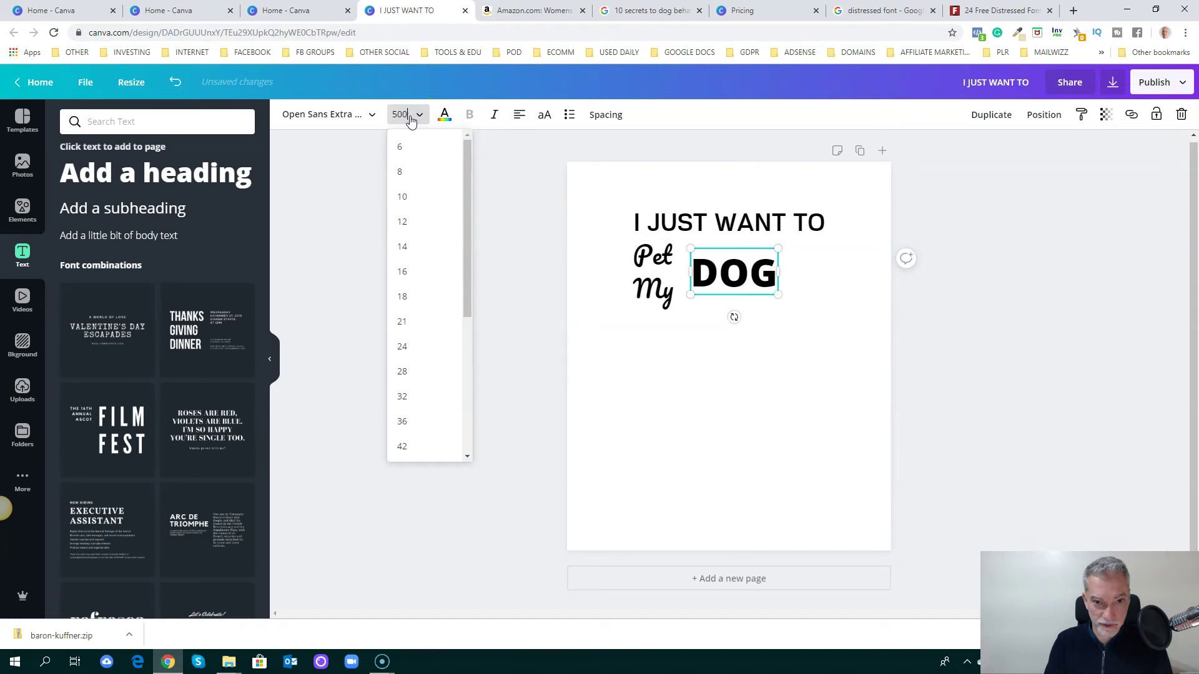
text(500)
key(Return)
click(410, 119)
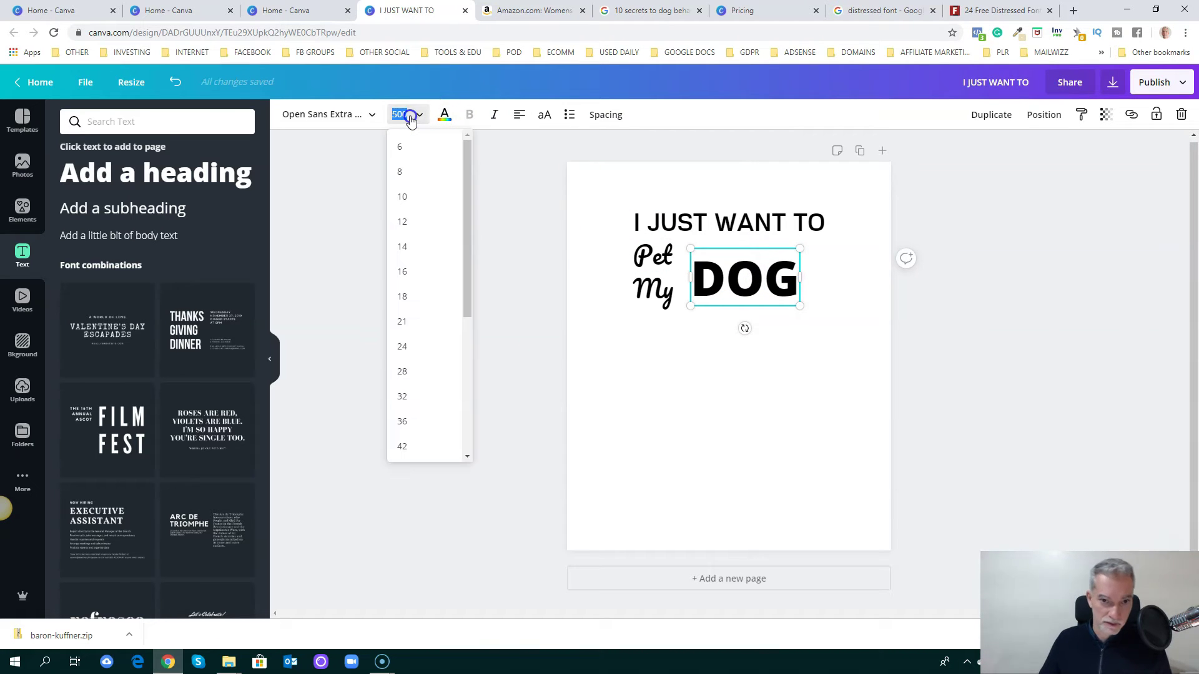
text(600)
key(Return)
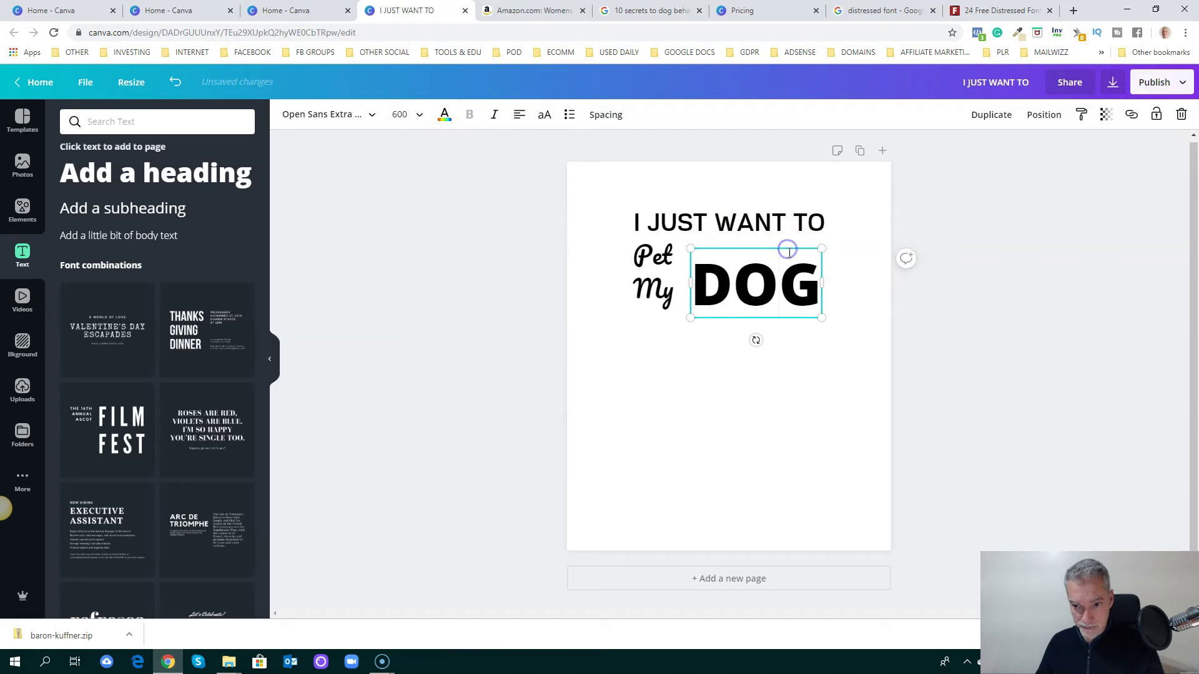
drag(787, 247, 788, 241)
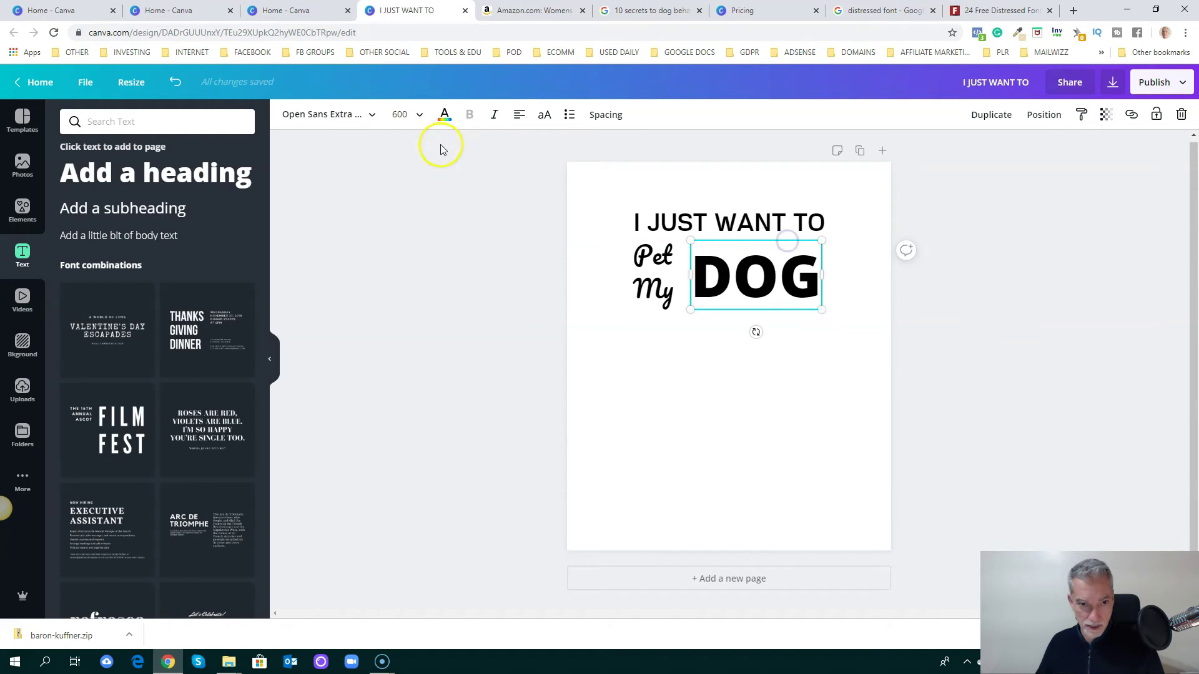
Step: Apply the uploaded Baron Kuffner font to DOG at font size 800
click(373, 117)
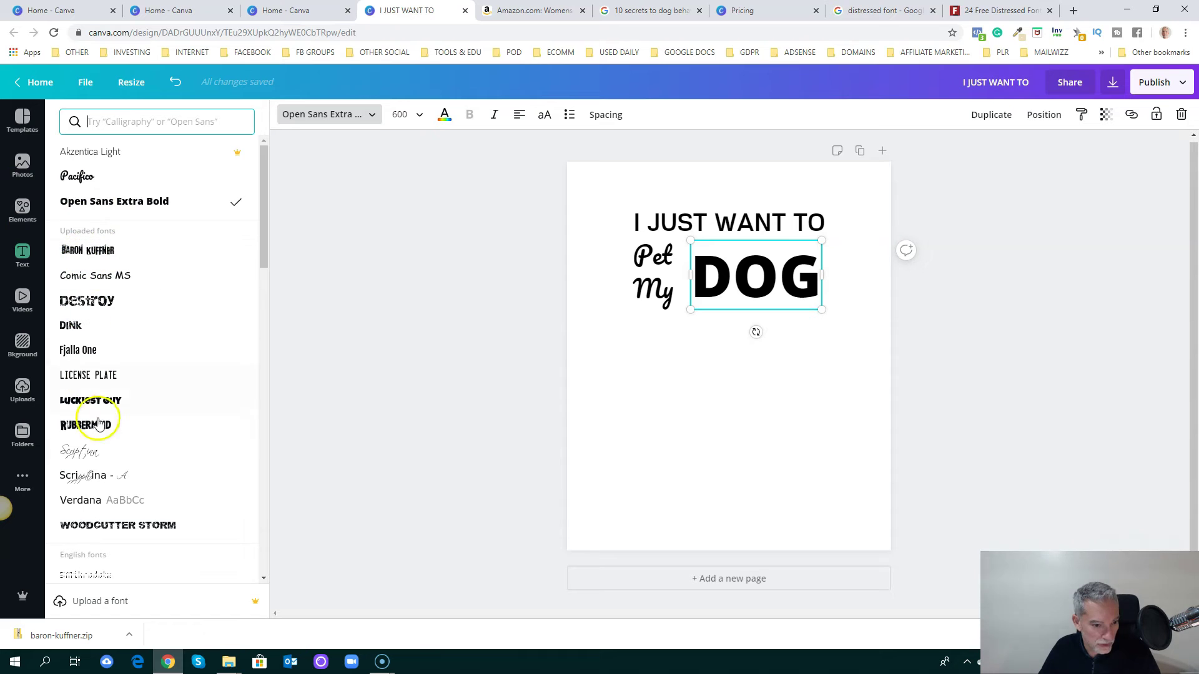
click(98, 253)
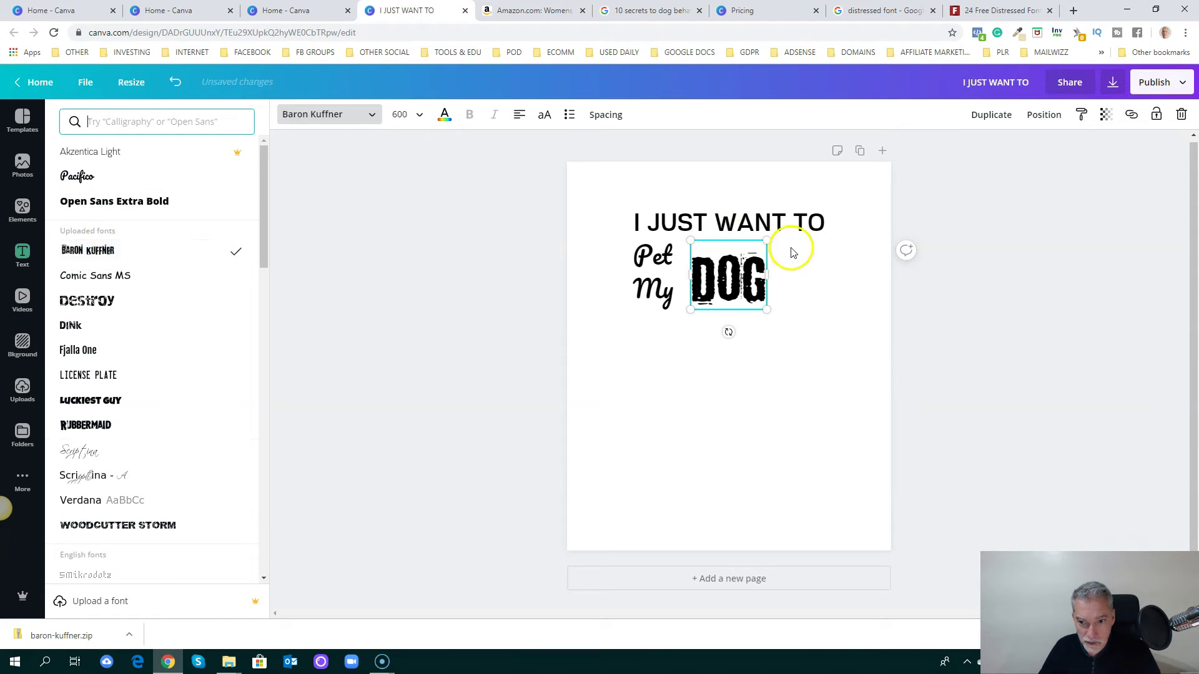
click(419, 121)
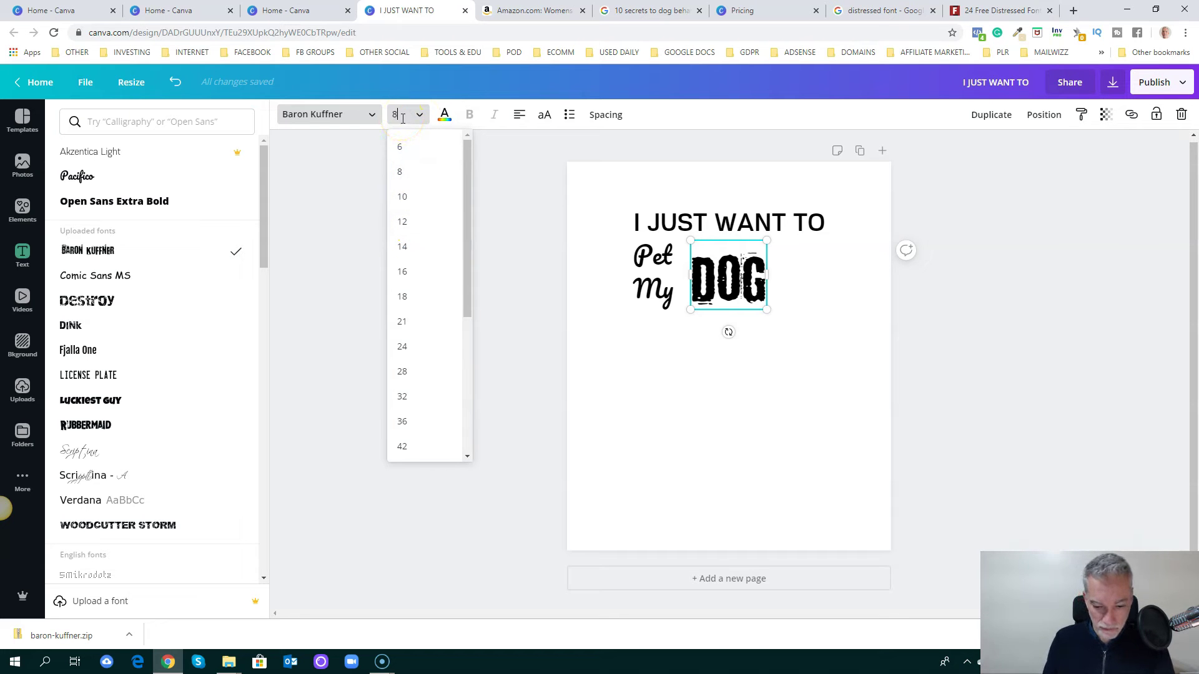
text(800)
key(Return)
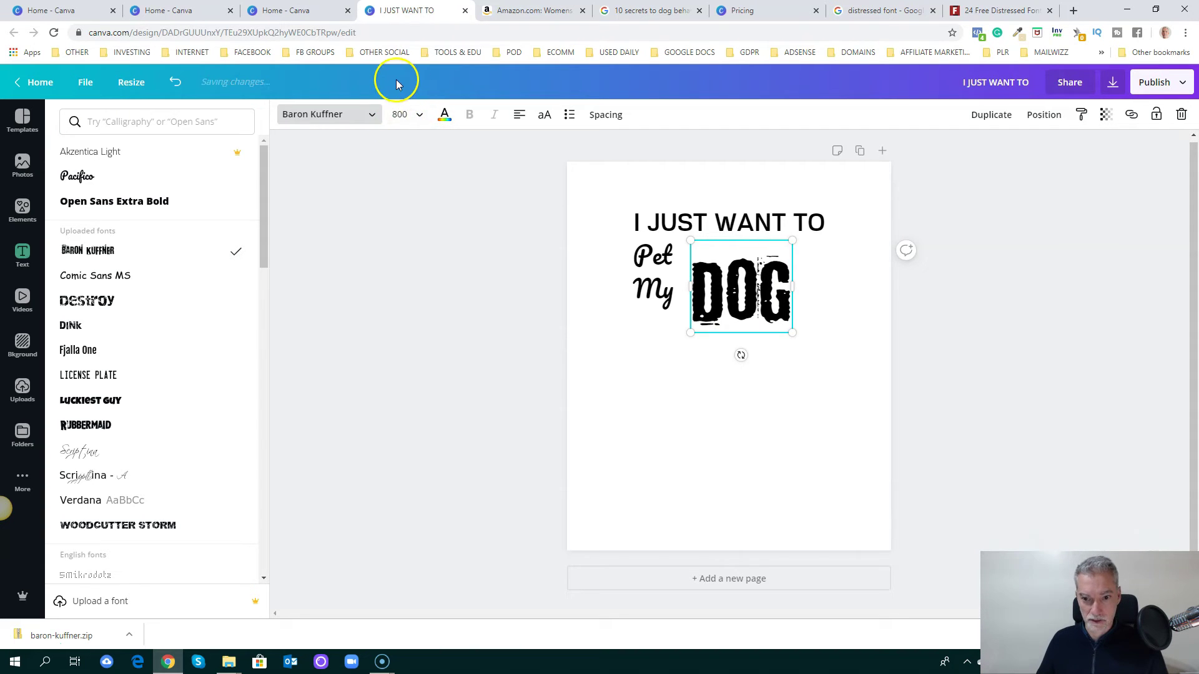
Step: Try sizing DOG to 900, which stays at 800, and align its top with the title
click(419, 117)
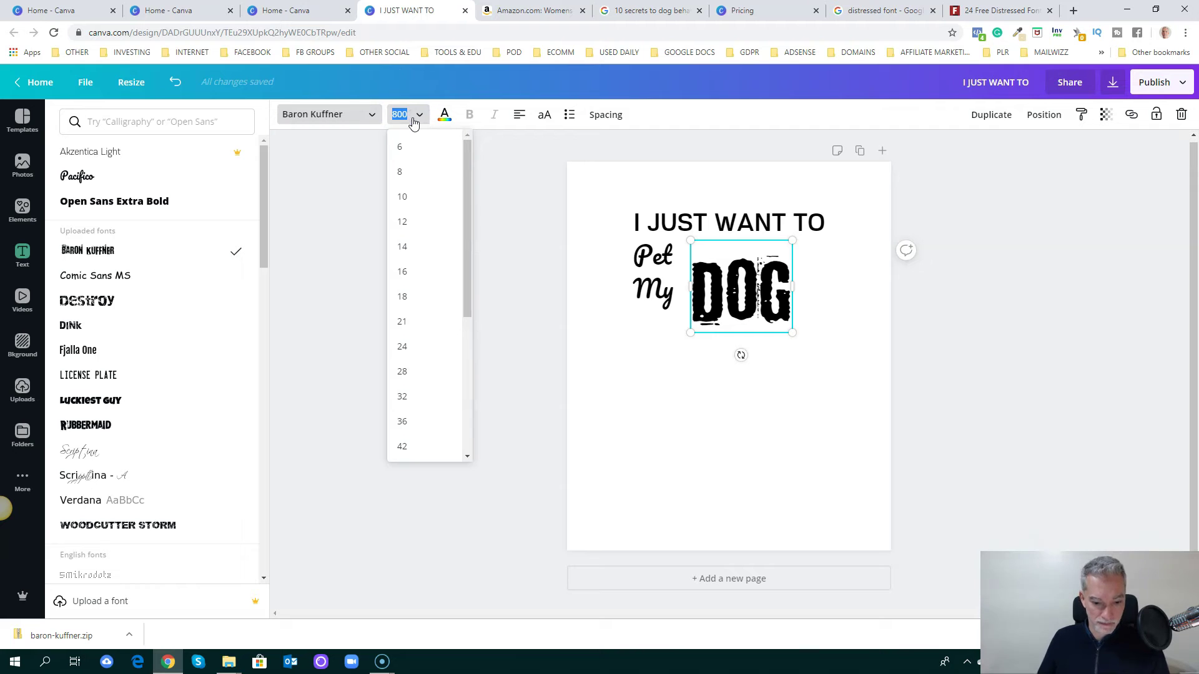
key(Return)
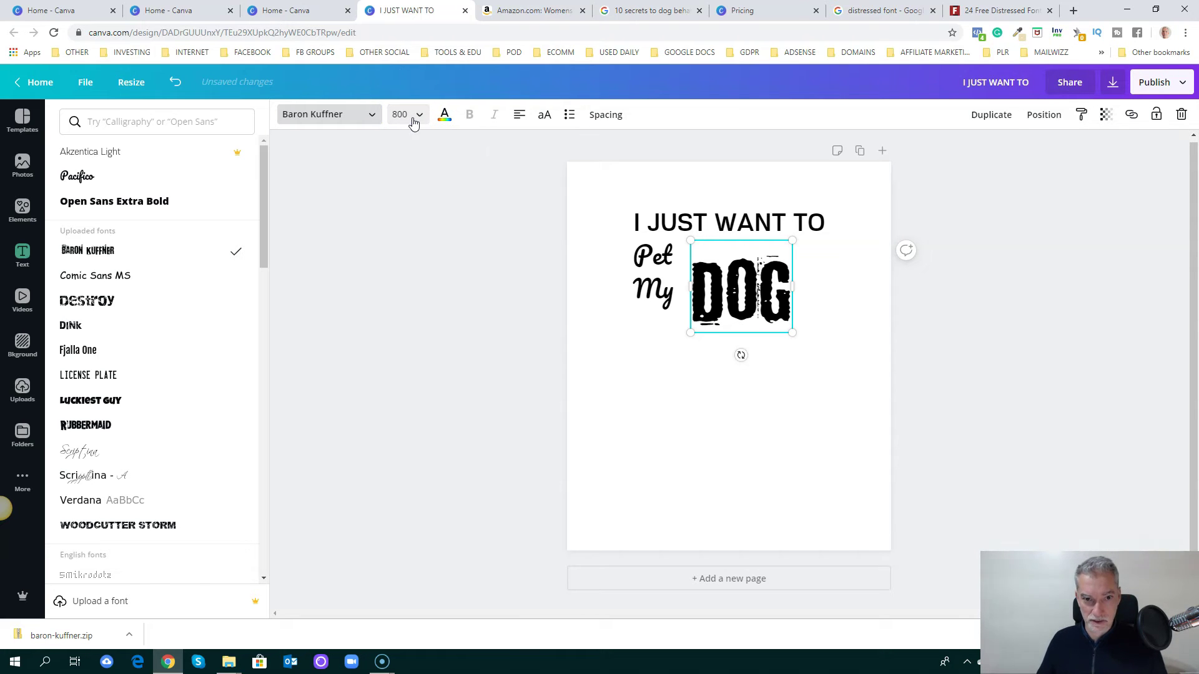
click(406, 115)
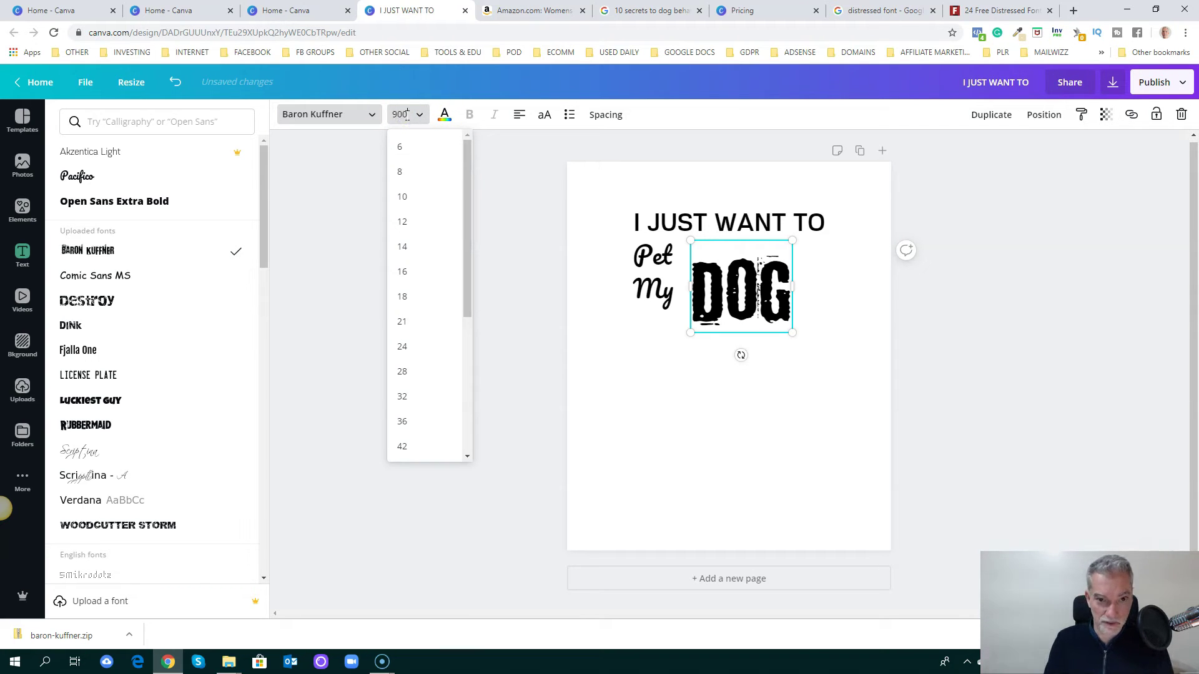
text(900)
key(Return)
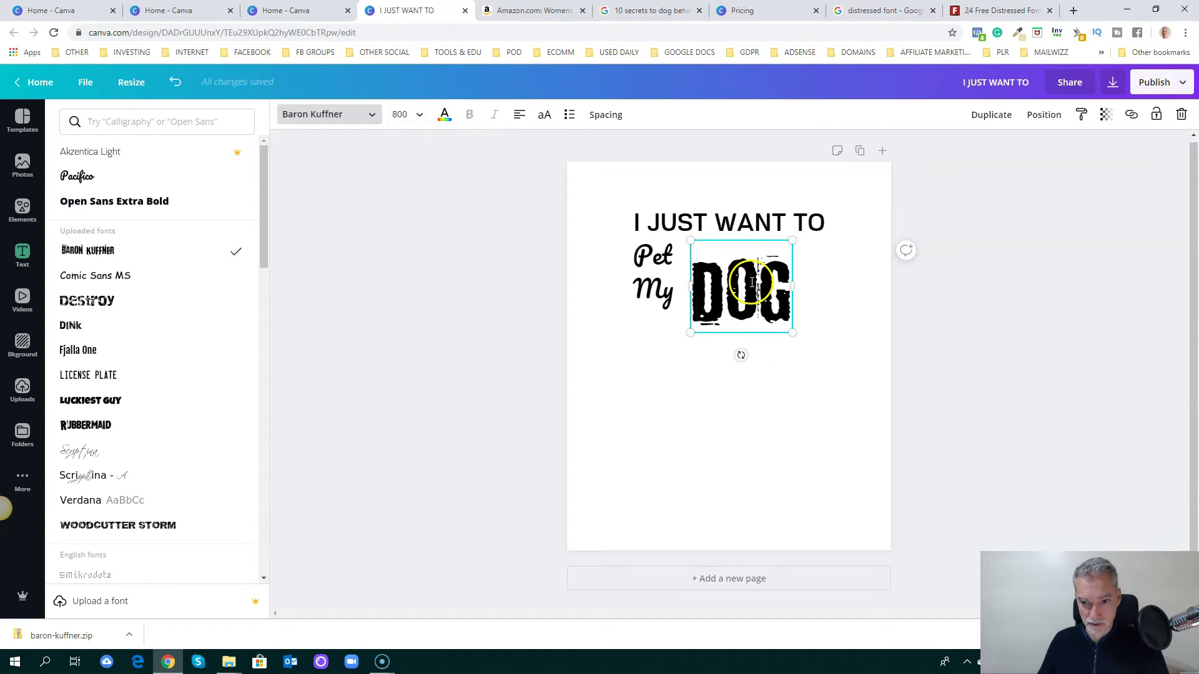
drag(746, 240, 774, 223)
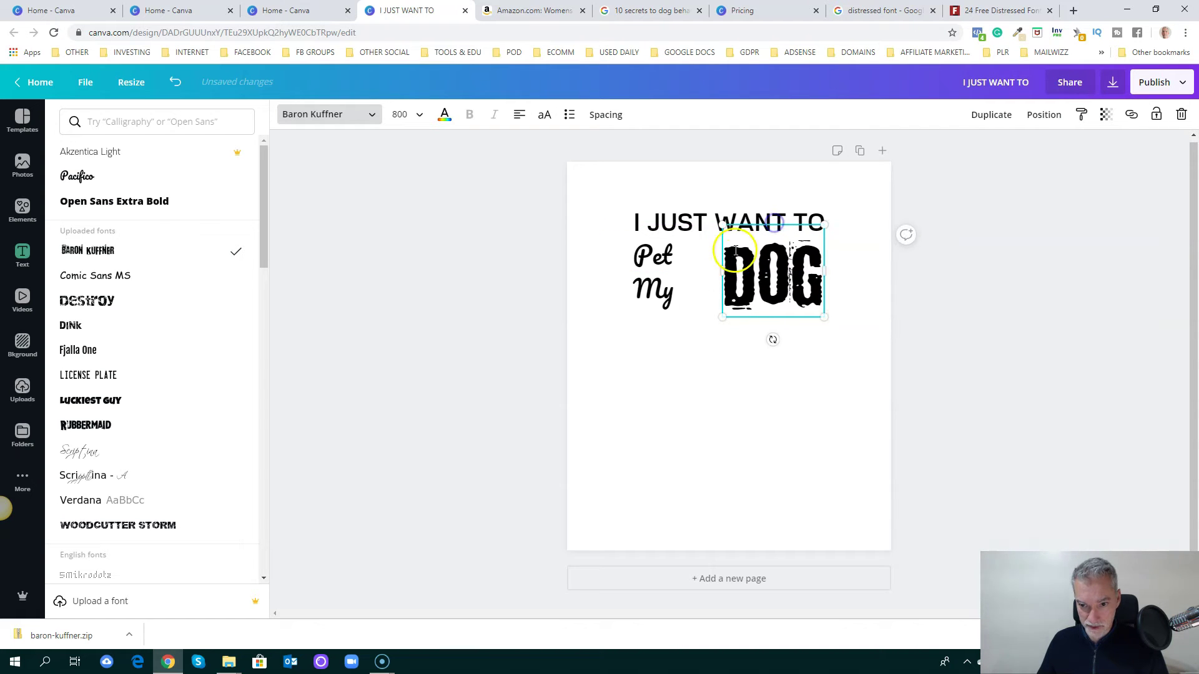
click(663, 294)
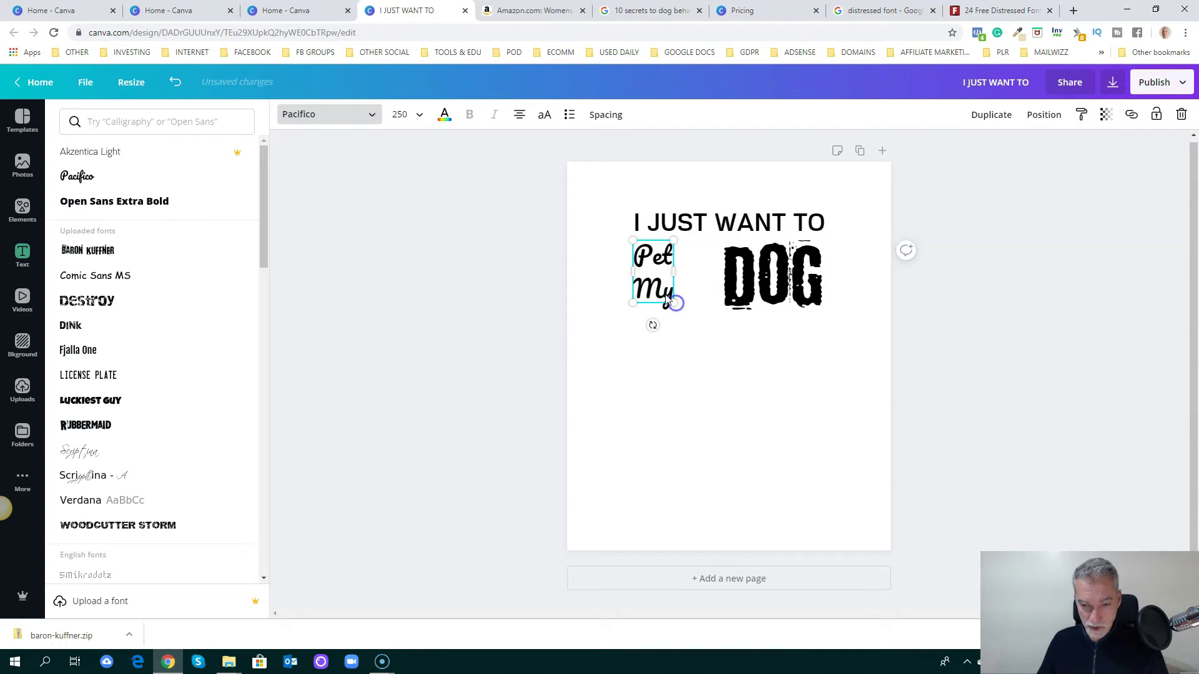
Step: Enlarge the stacked Pet My script by dragging its corner handle
click(652, 350)
click(662, 293)
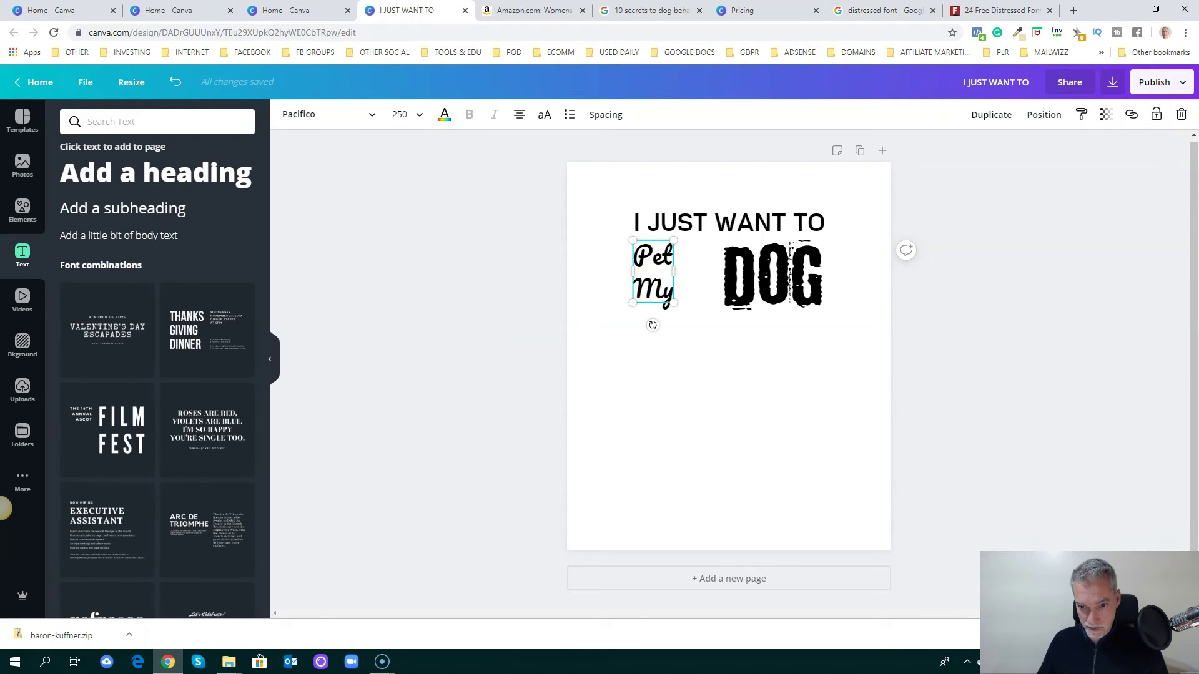
drag(673, 303, 734, 350)
click(664, 150)
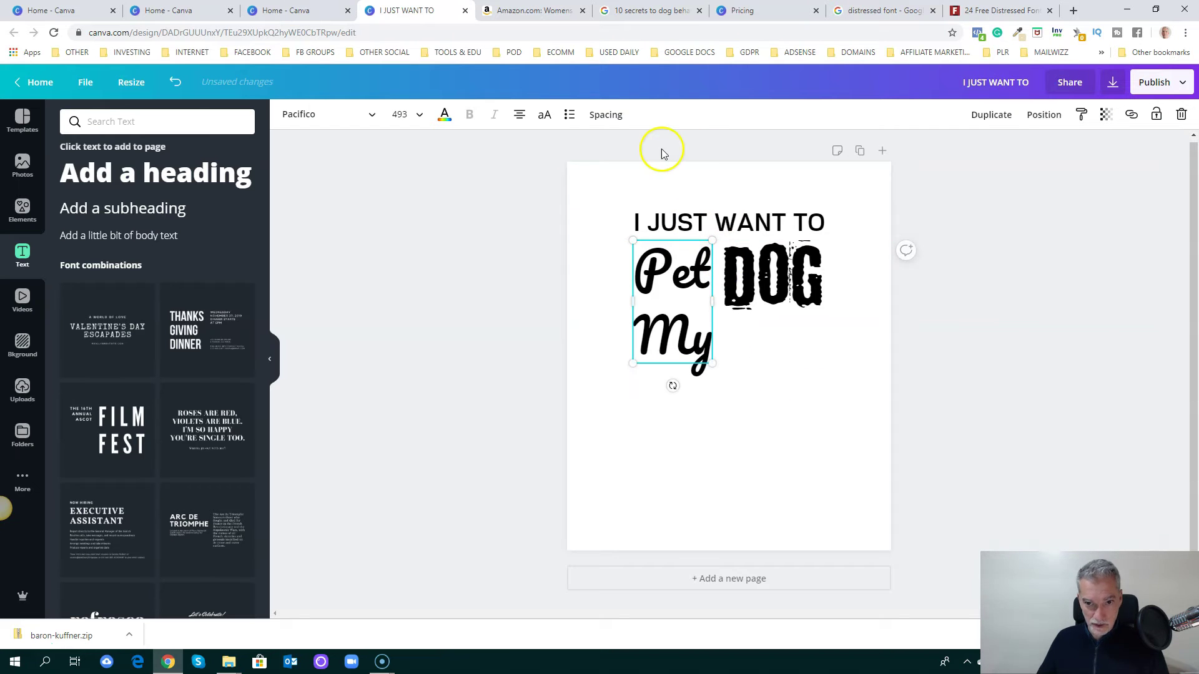
Step: Tighten the Pet My line height to 0.78
click(688, 281)
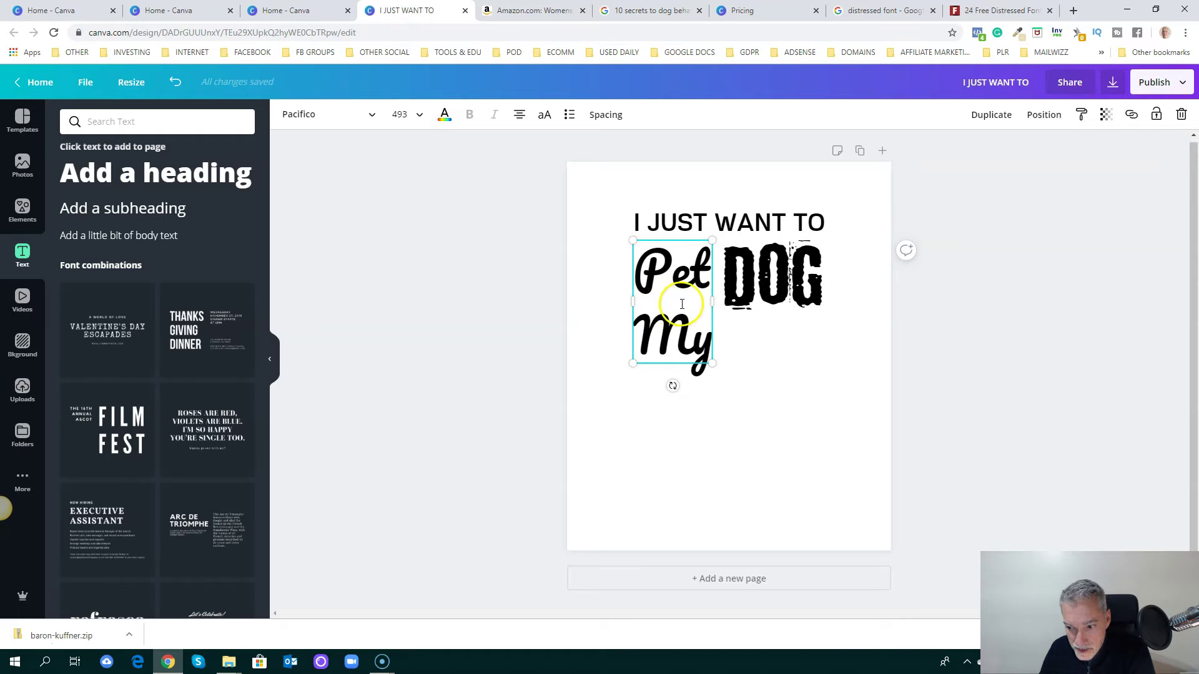
click(608, 115)
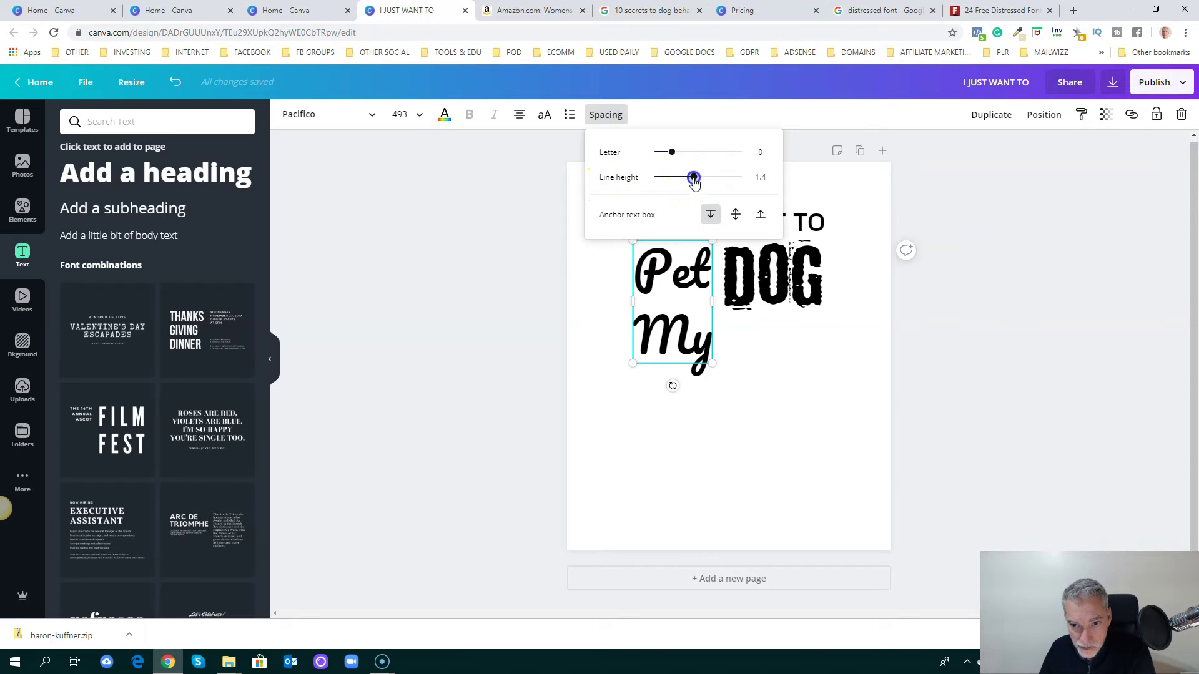
drag(693, 179, 666, 180)
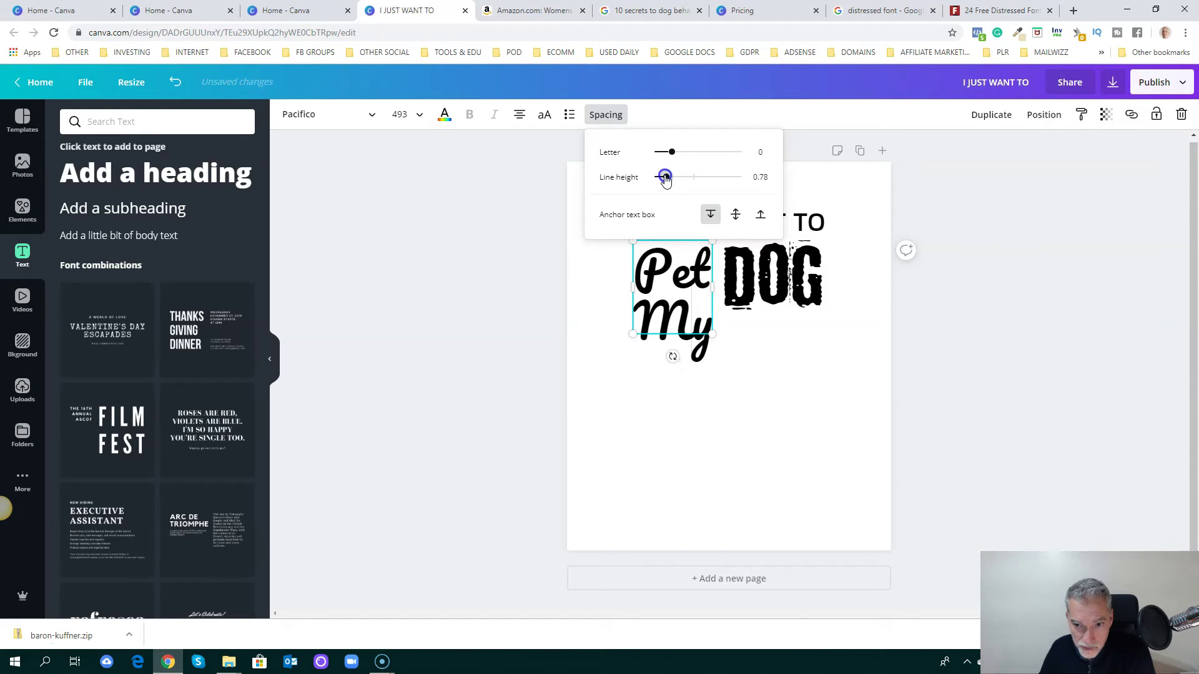
click(971, 325)
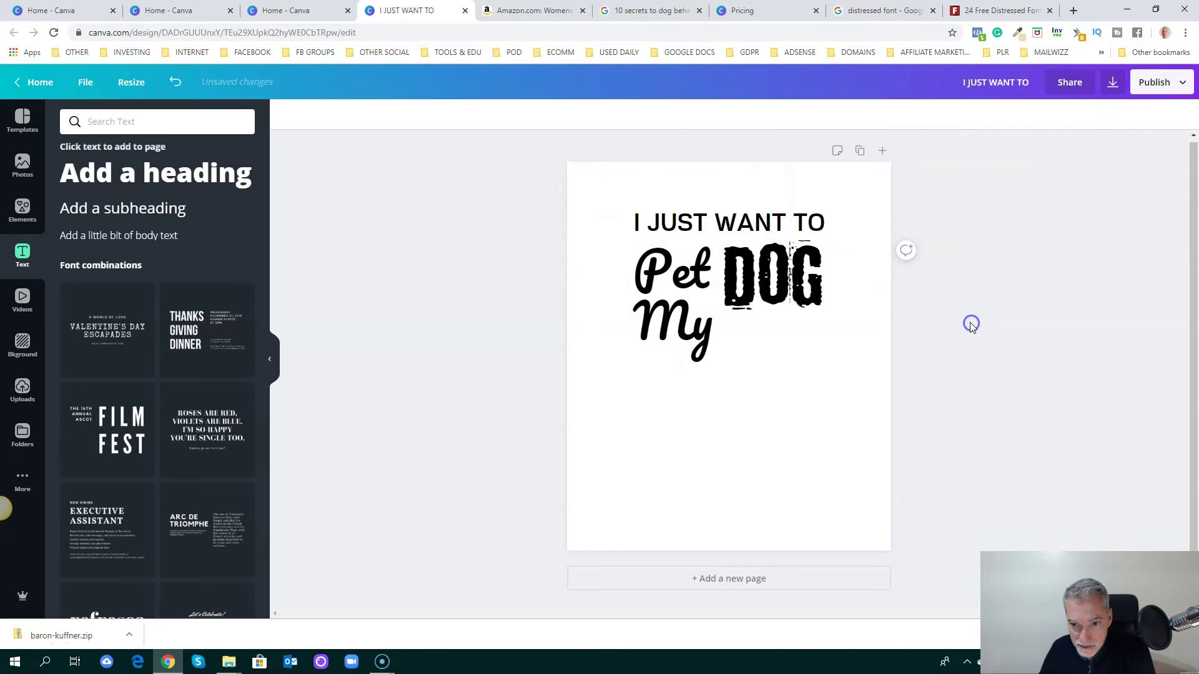
click(687, 281)
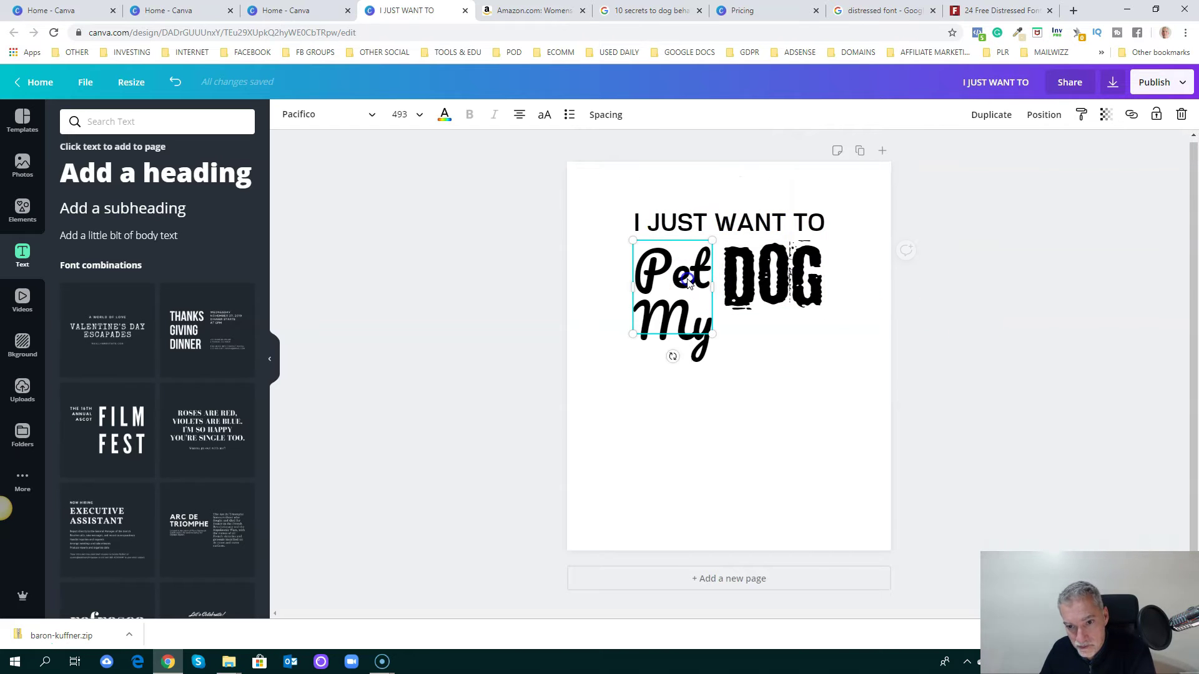
click(999, 296)
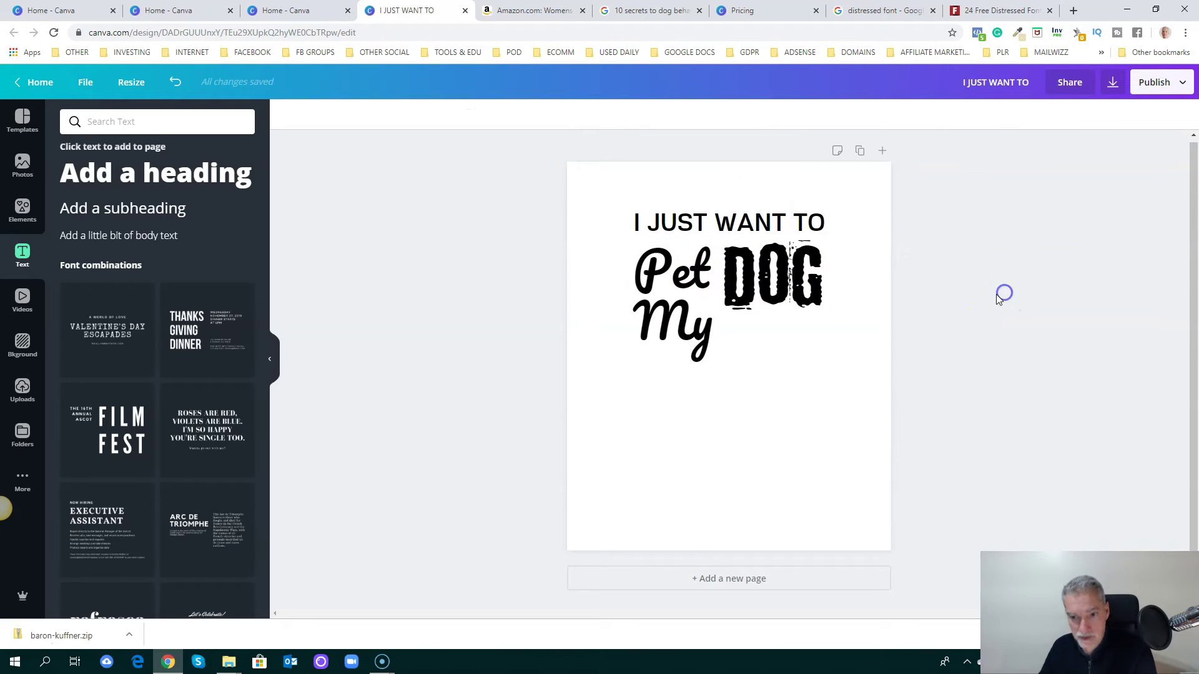
click(534, 11)
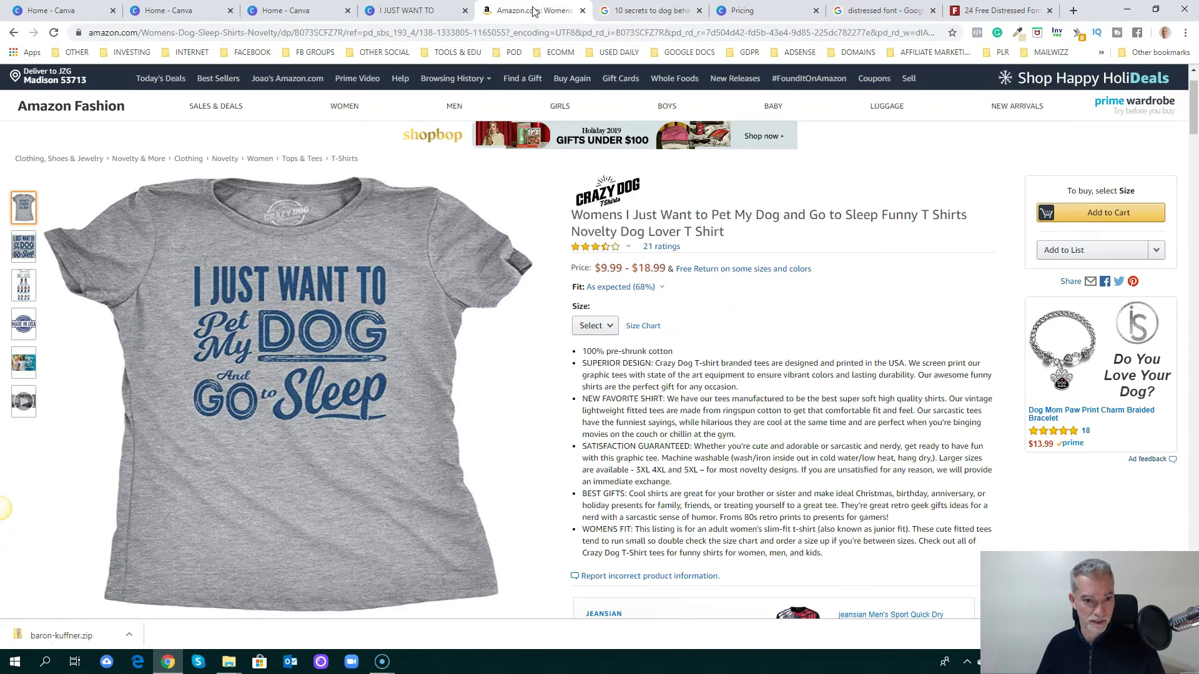
mouse_move(289, 348)
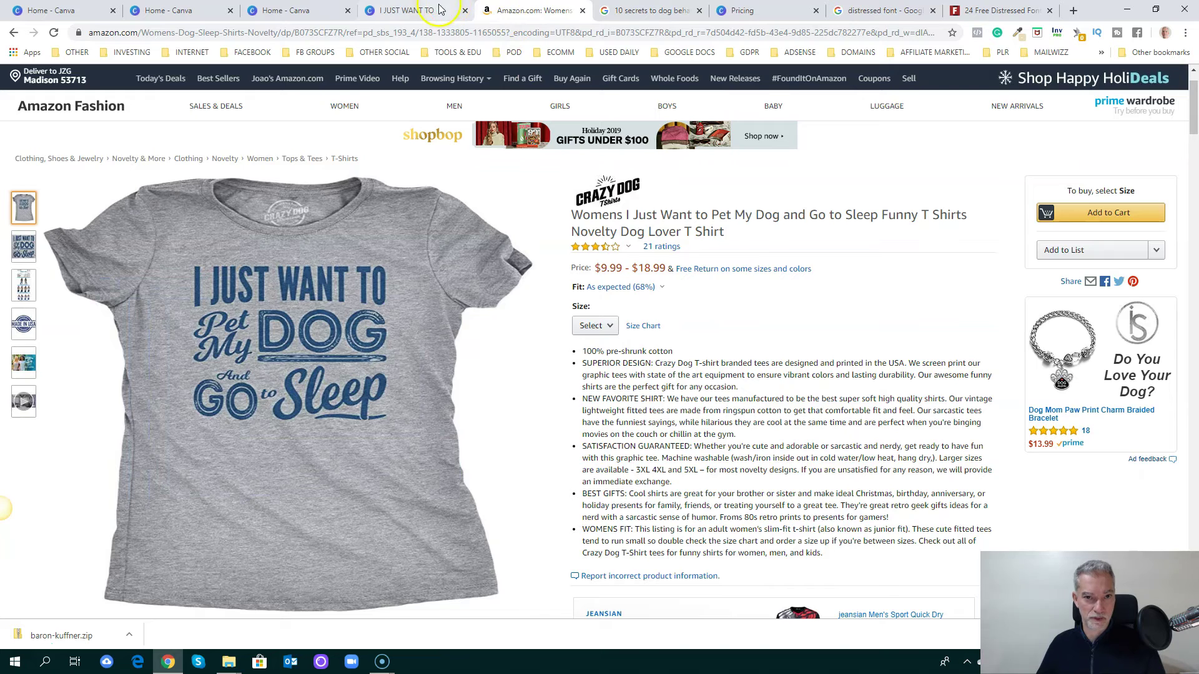
click(440, 10)
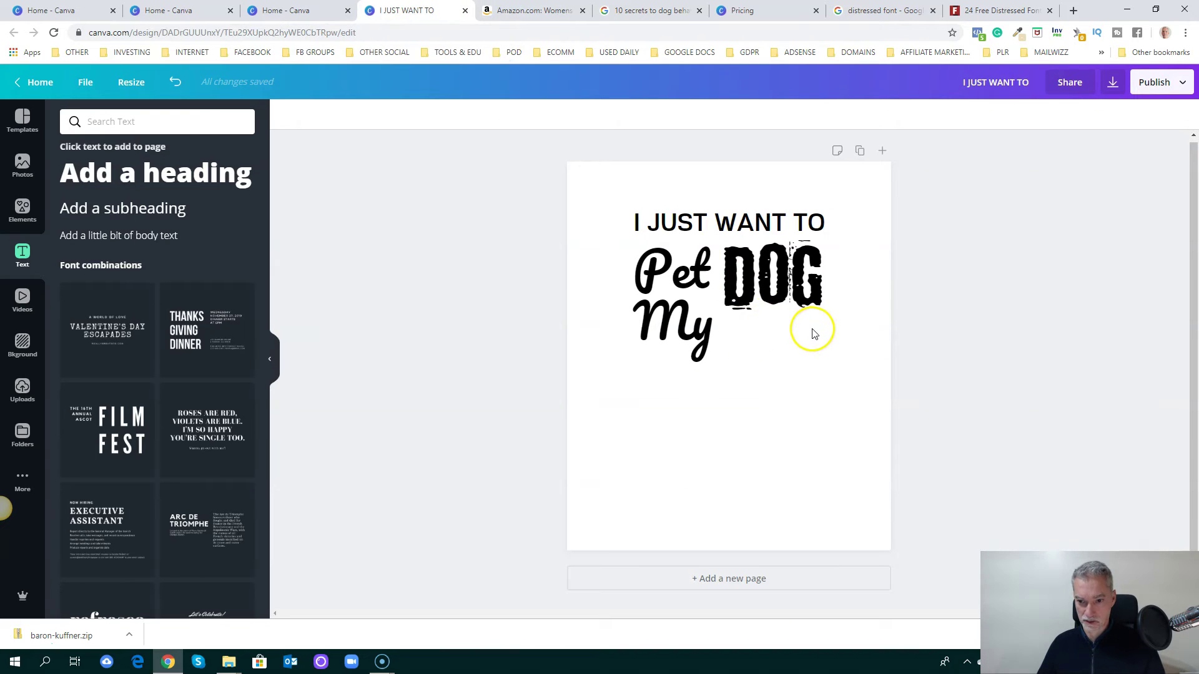
click(514, 11)
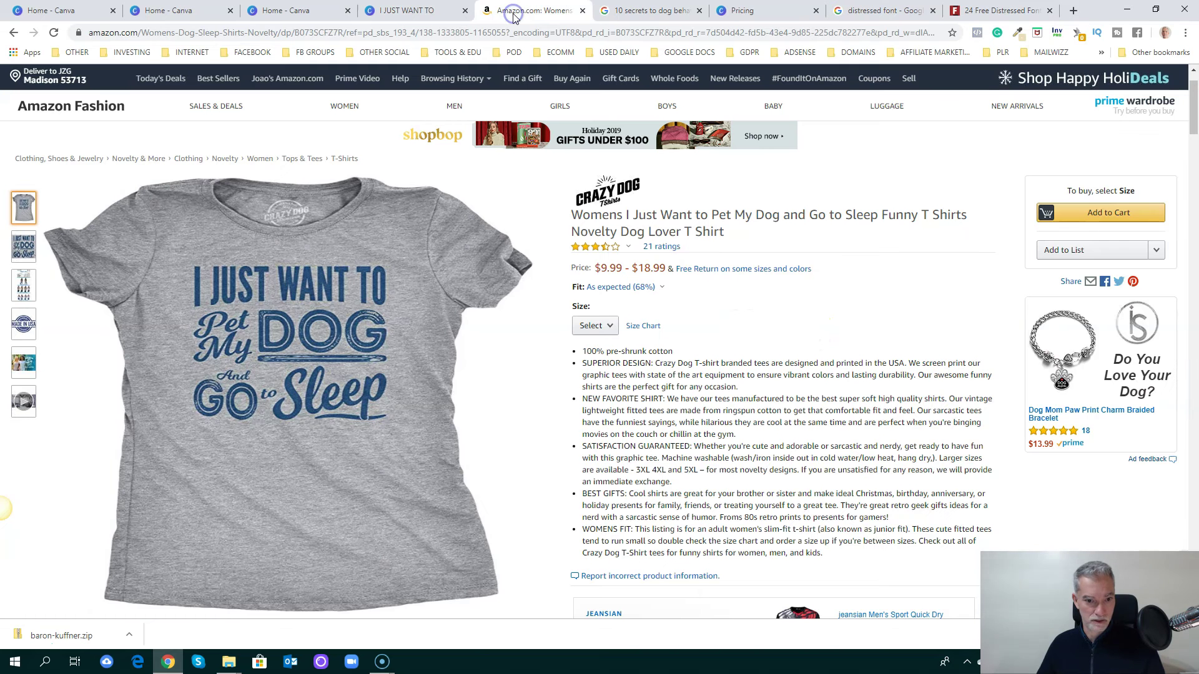
click(454, 11)
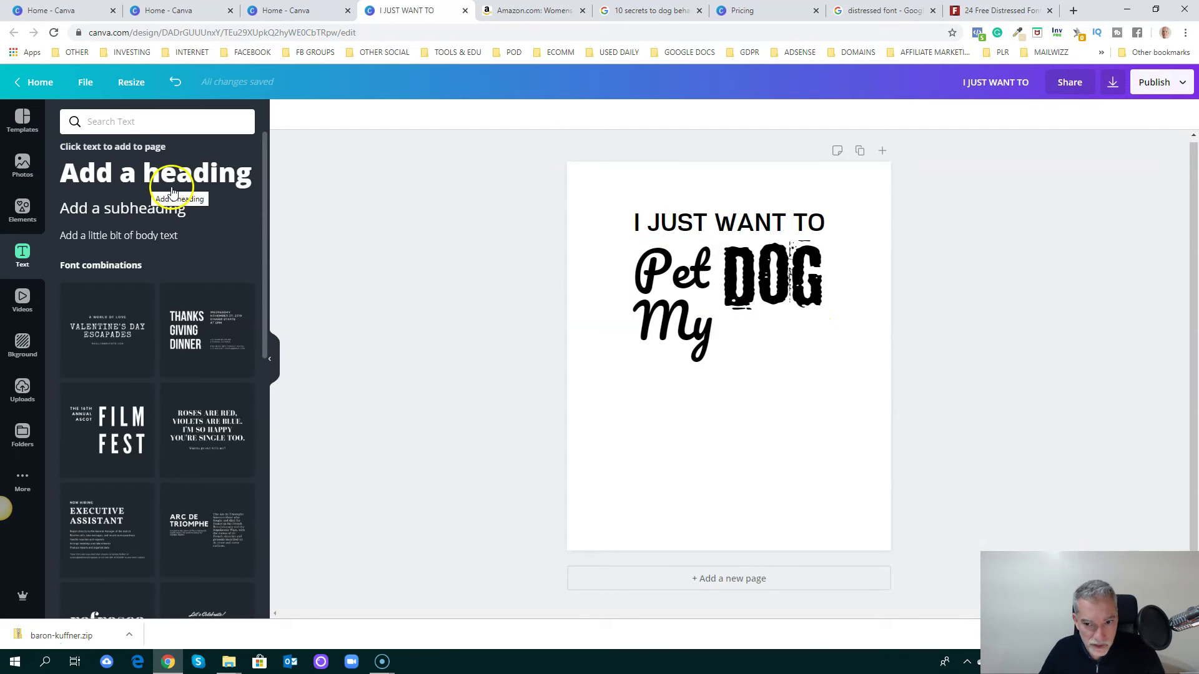
Step: Duplicate Pet My below DOG and change the copy to read 'and'
click(668, 317)
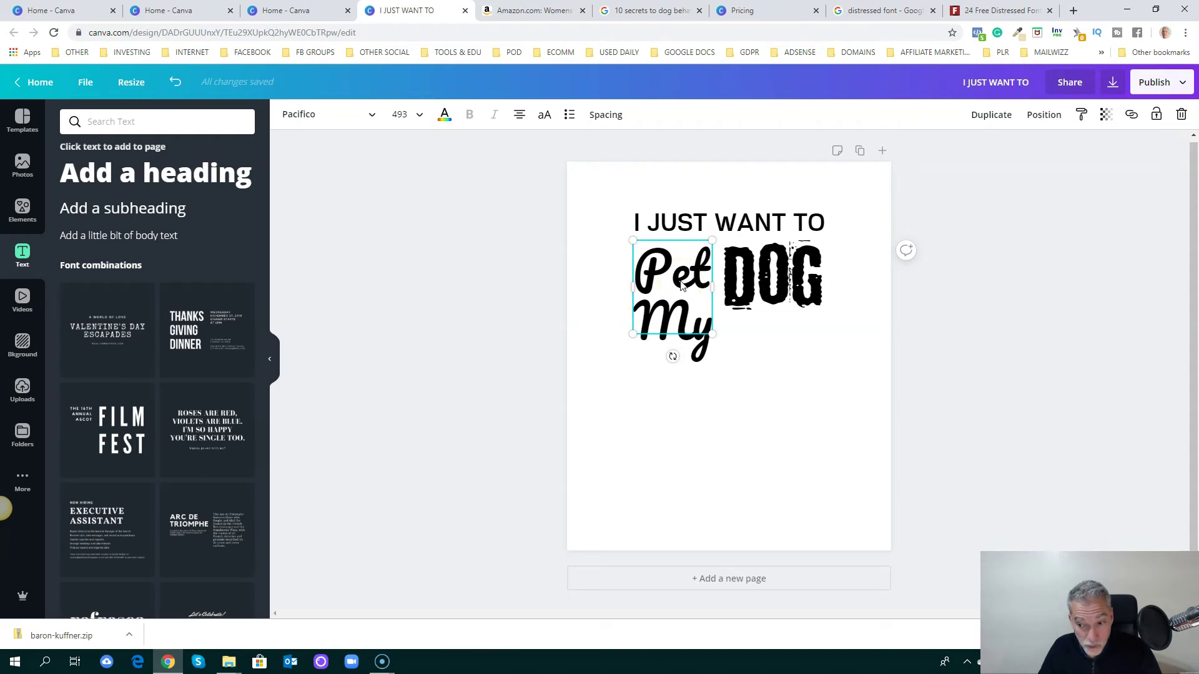
key(ctrl+d)
drag(680, 285, 773, 353)
double_click(757, 339)
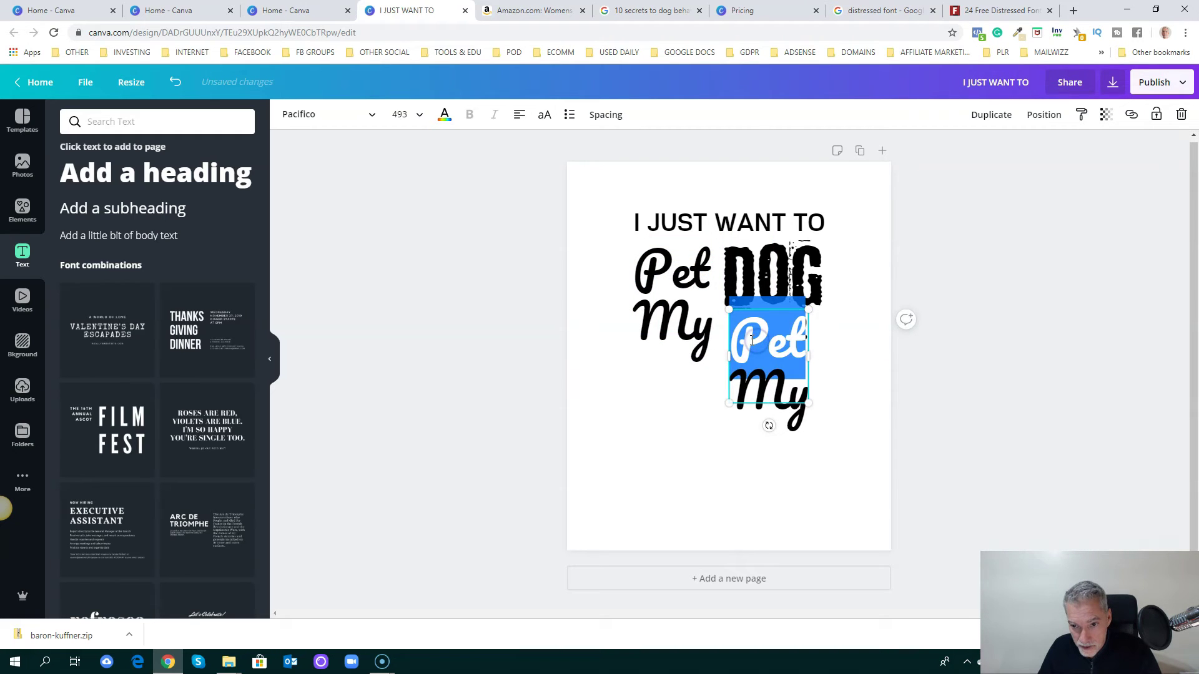
text(and)
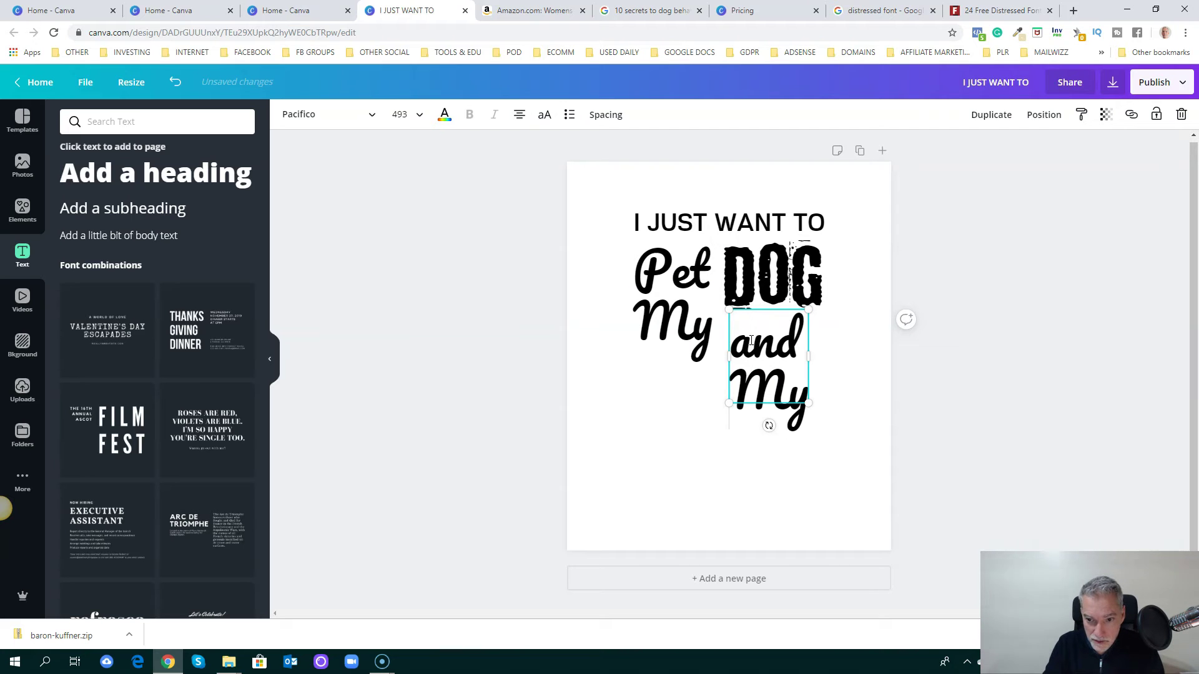
key(Delete)
key(Delete)
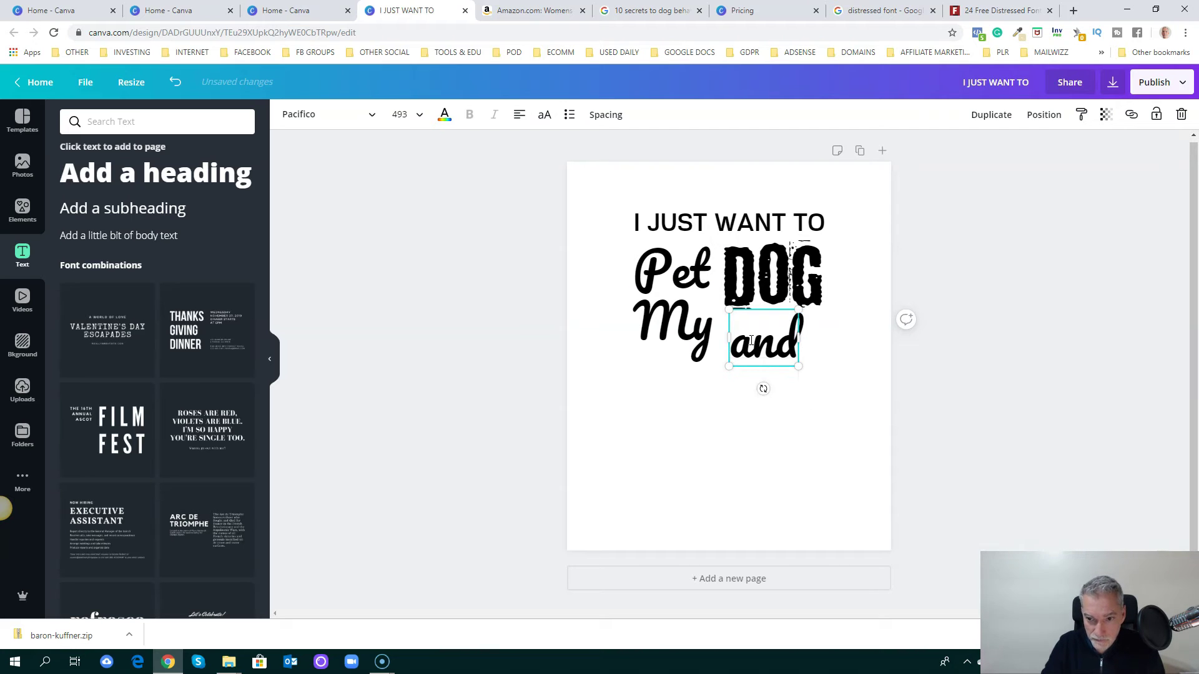
Step: Set 'and' to font size 400 and view the Amazon reference shirt
click(417, 120)
click(407, 114)
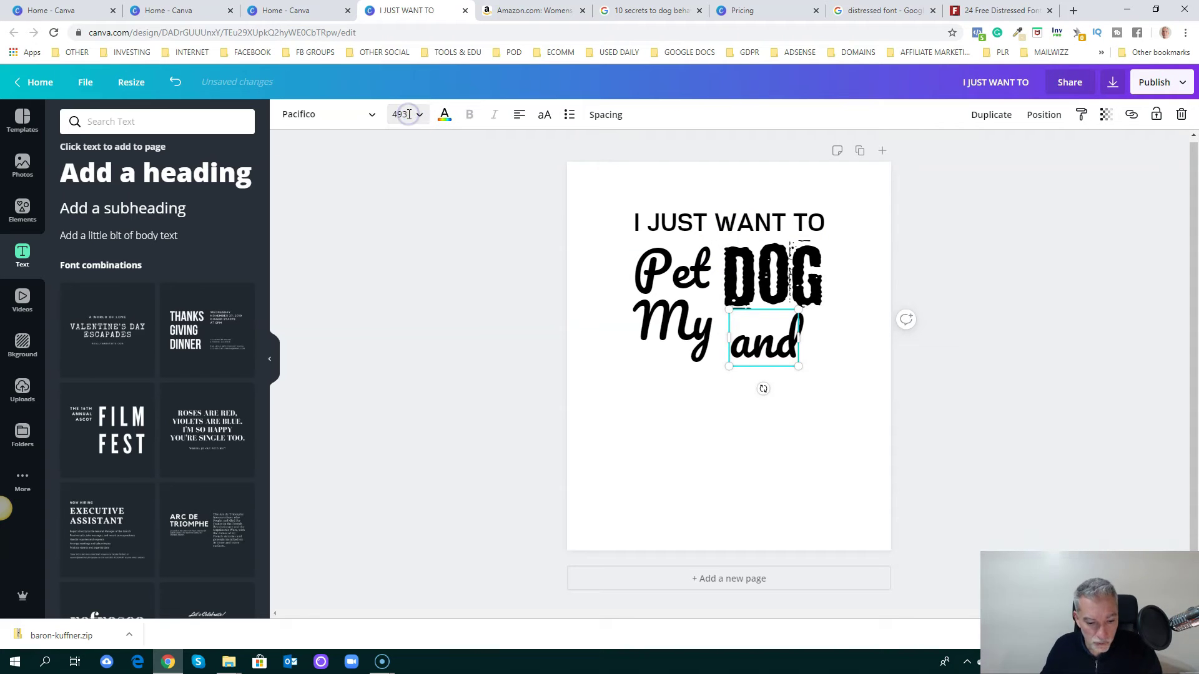
text(400)
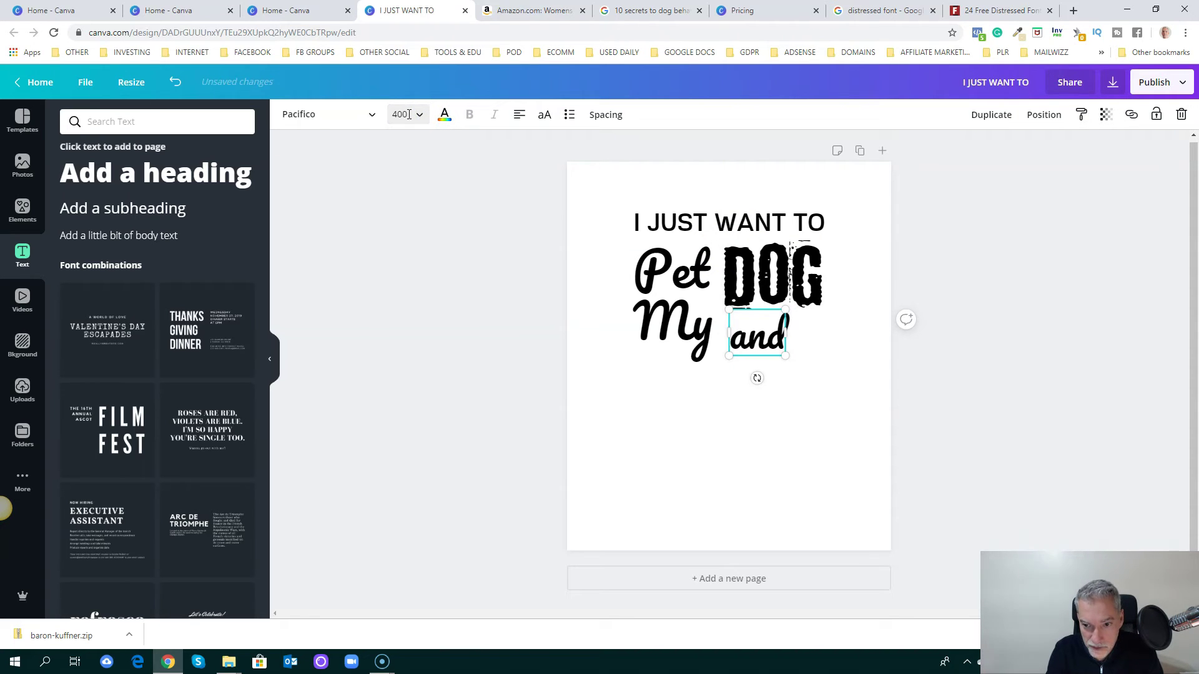
click(991, 335)
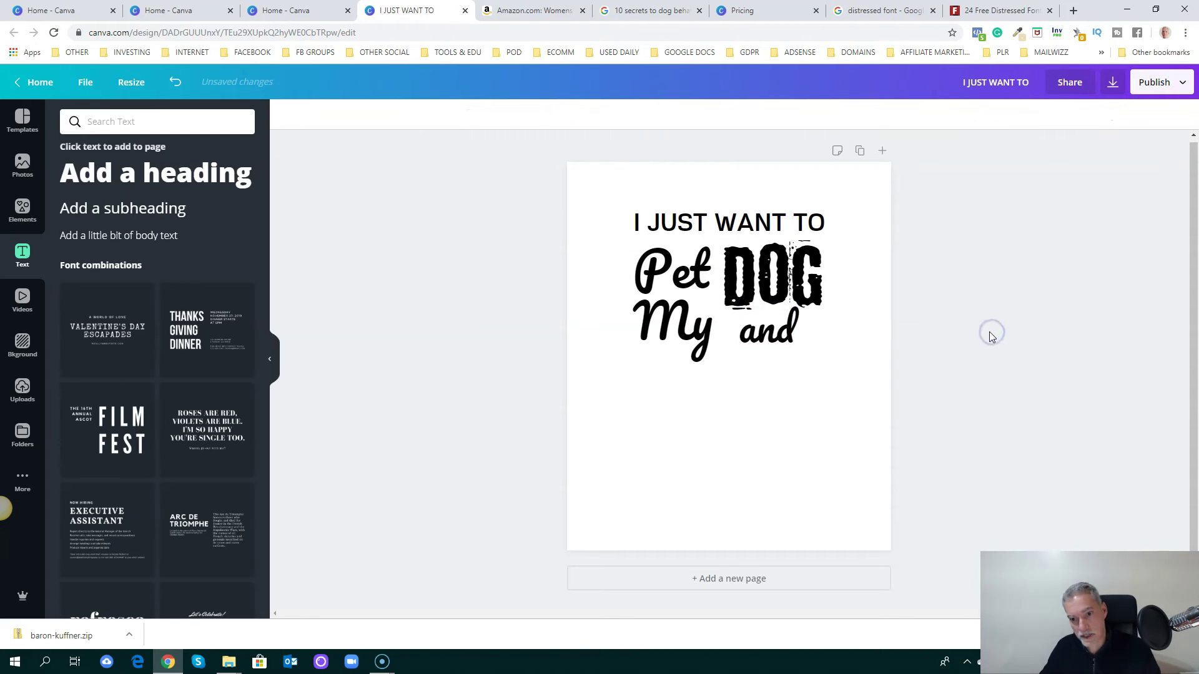
click(511, 14)
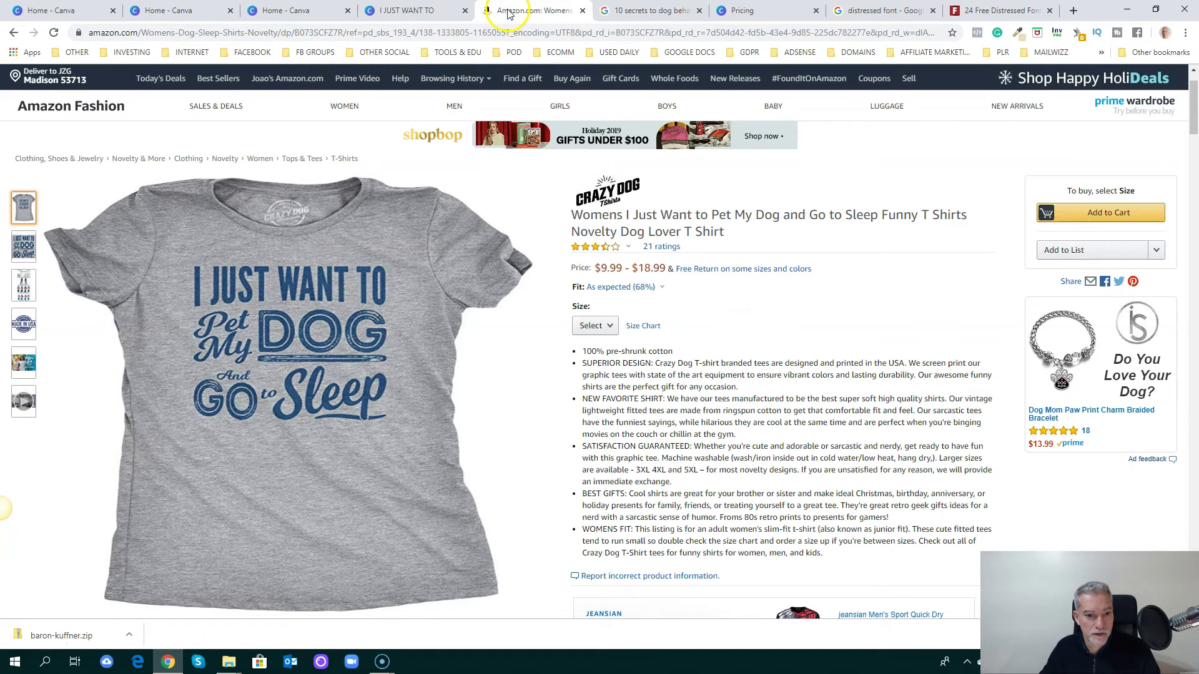
Step: Duplicate the distressed DOG text and position the copy as GO below My
click(406, 10)
click(774, 278)
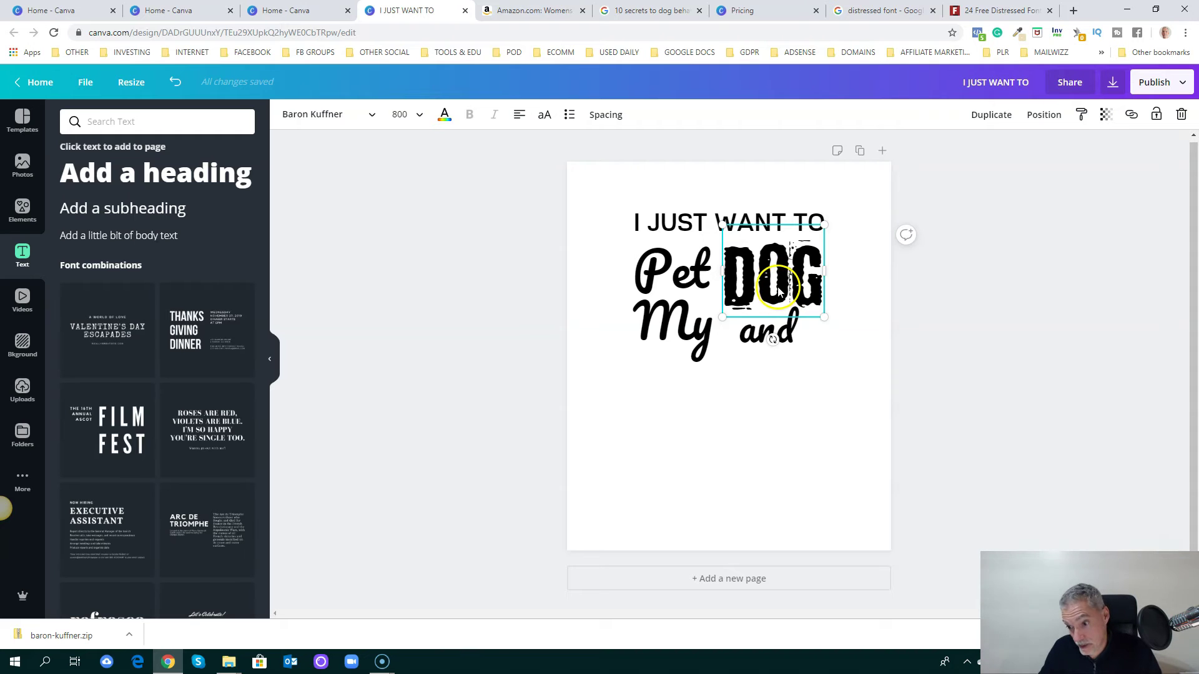
key(ctrl+d)
drag(781, 293, 672, 401)
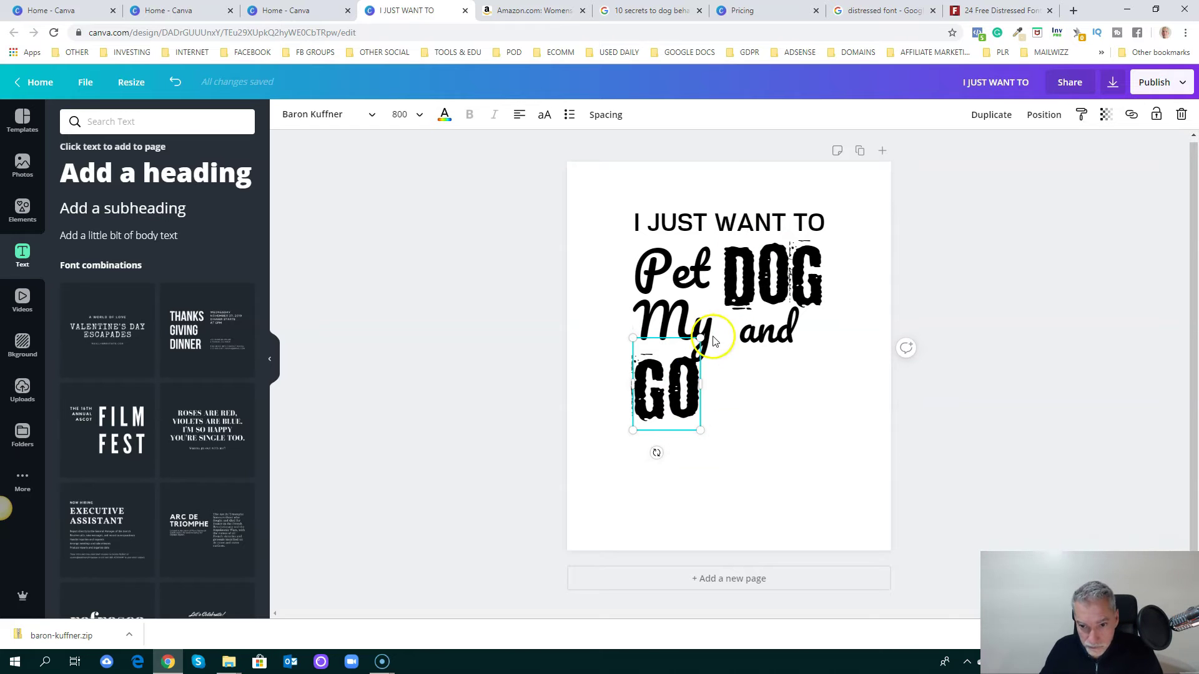
drag(678, 337, 689, 351)
drag(688, 352, 689, 352)
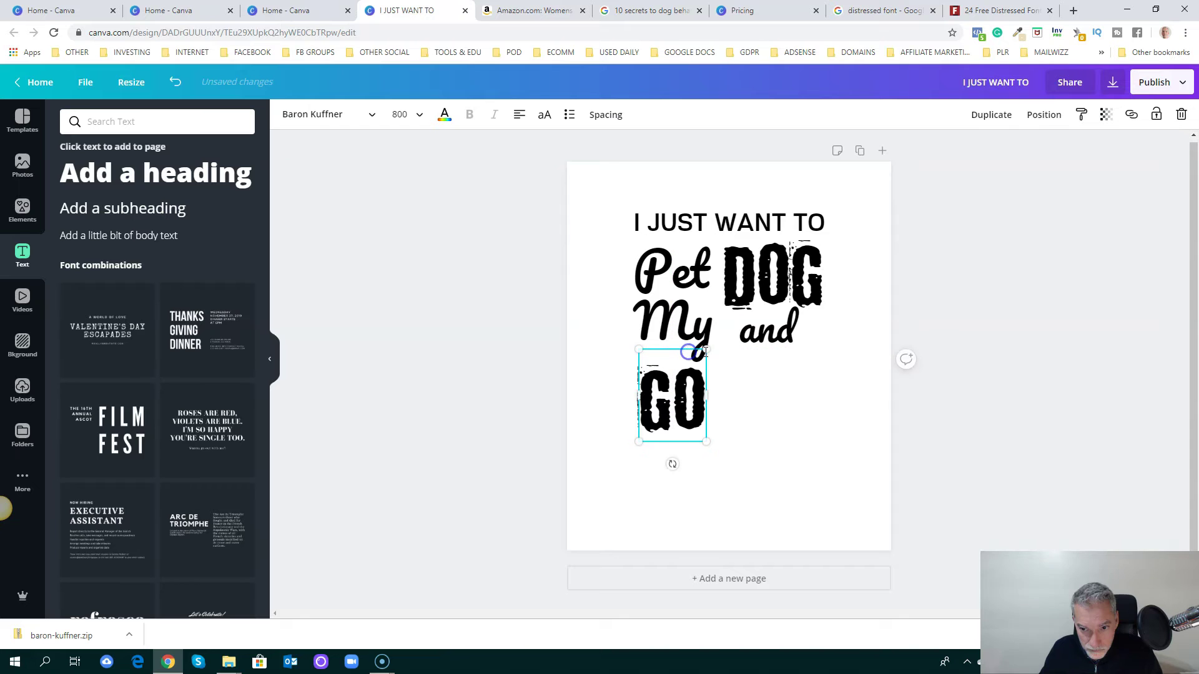
click(990, 369)
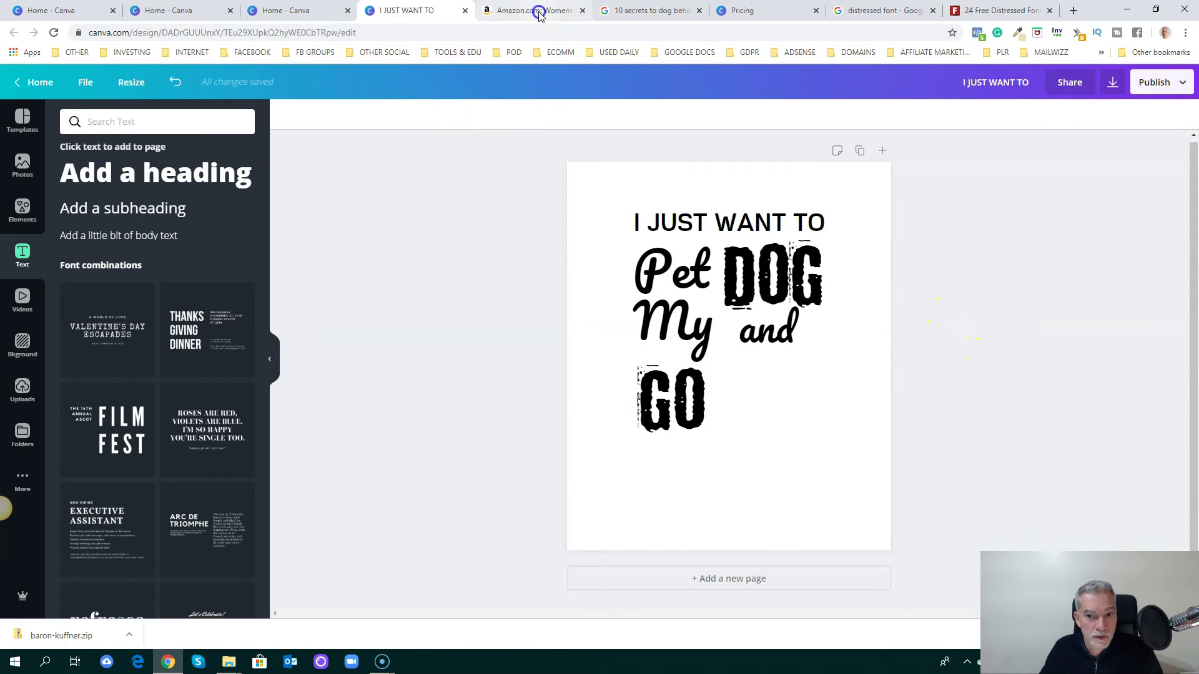
click(537, 11)
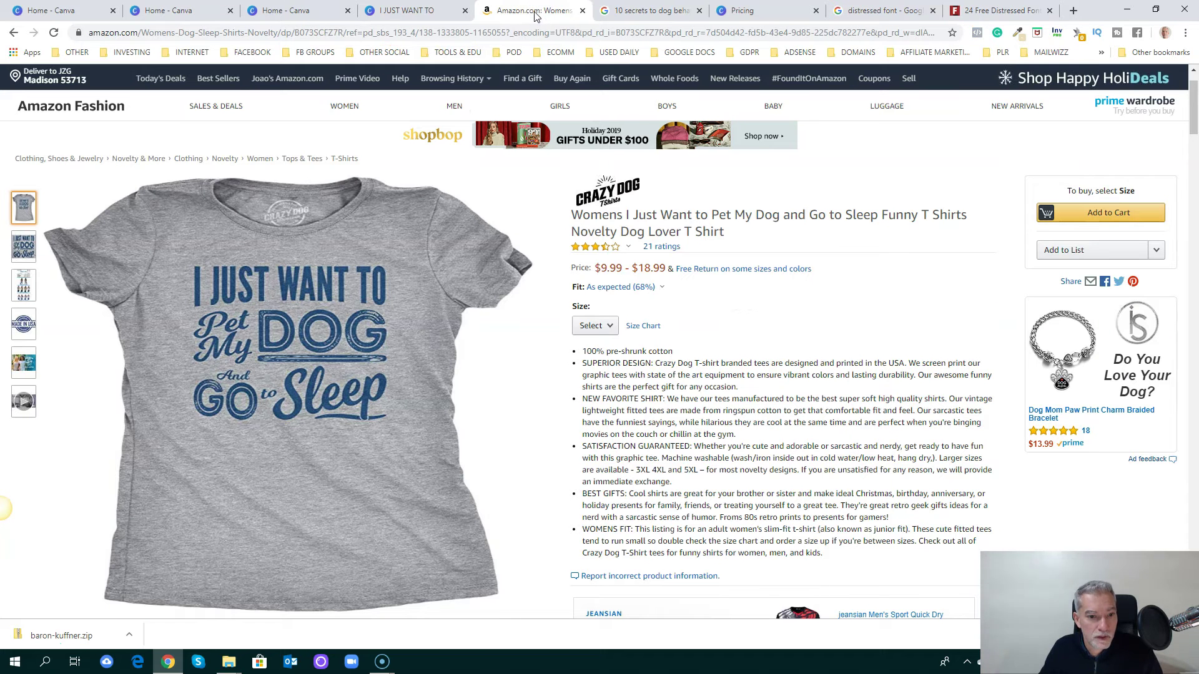
click(409, 11)
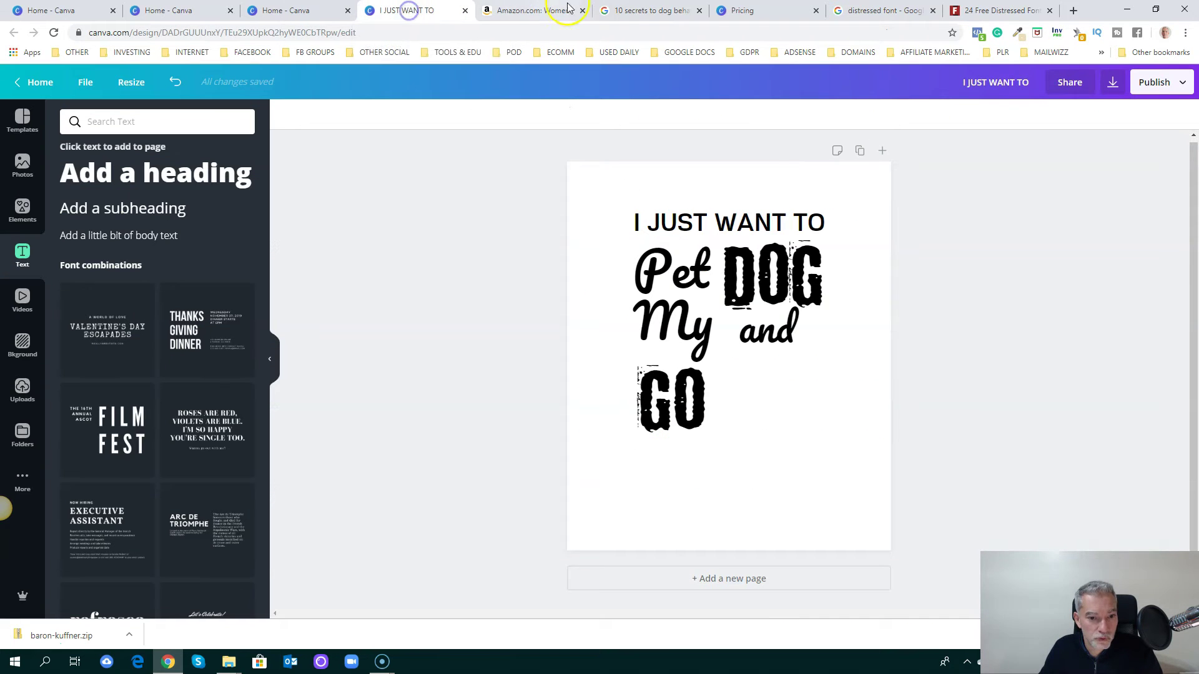
Step: Check the reference dog t-shirt, then place a copy of Pet My below 'and'
click(721, 222)
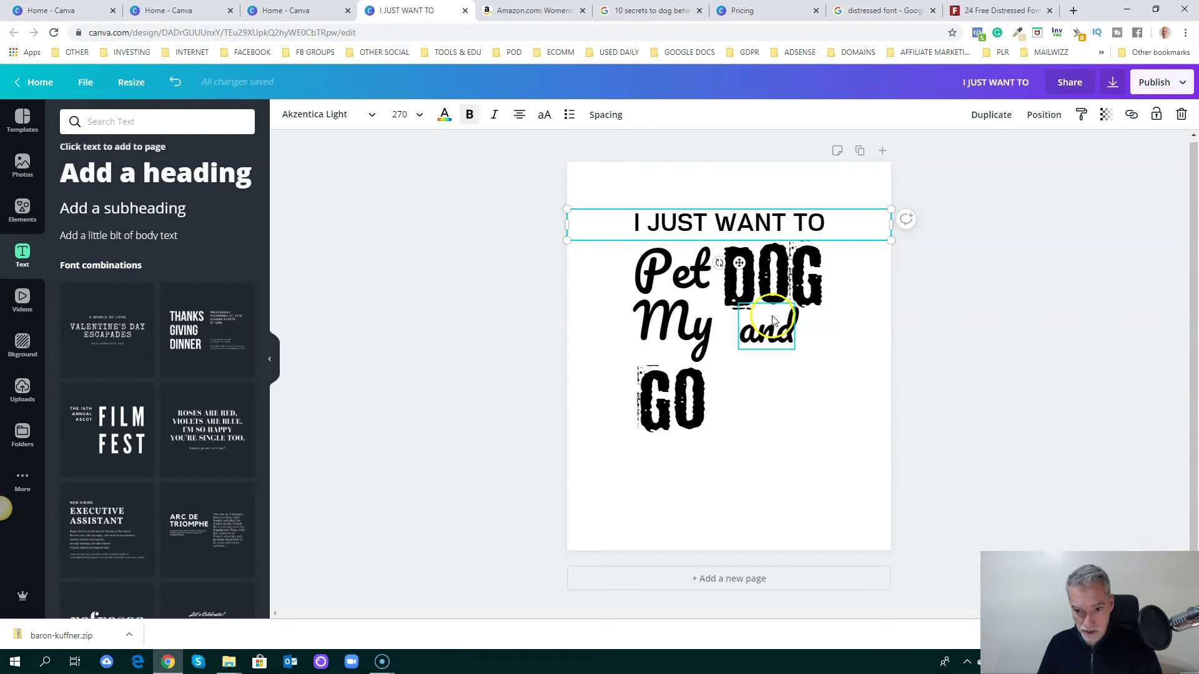
click(526, 12)
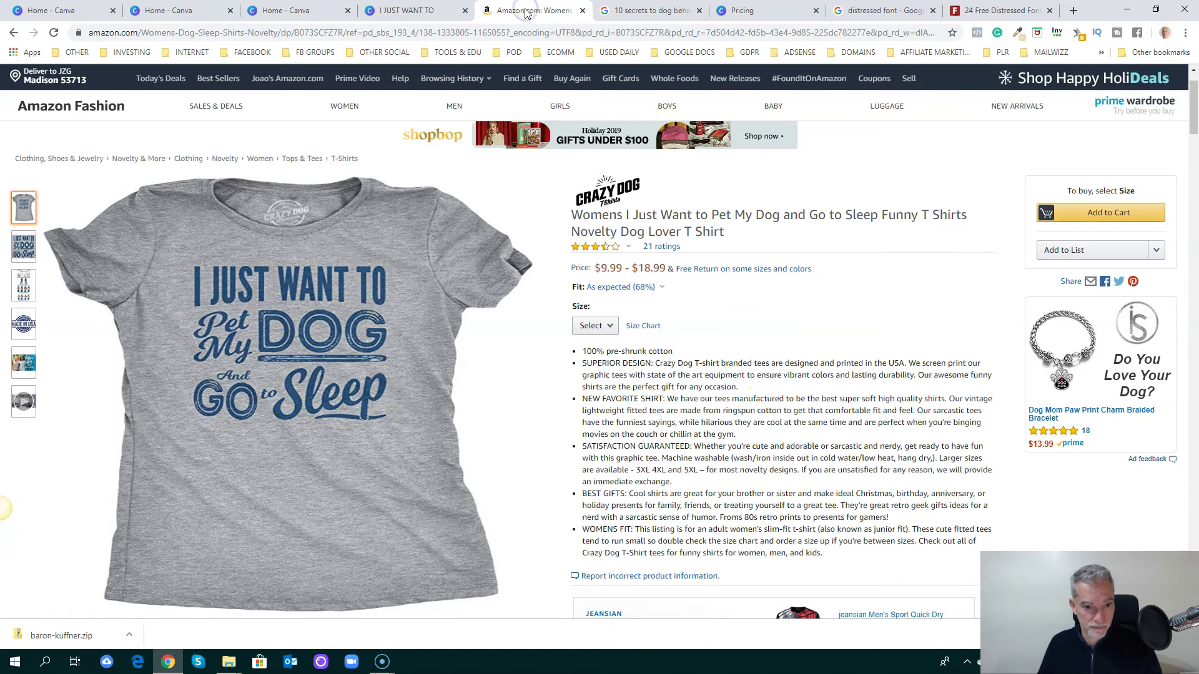
click(431, 12)
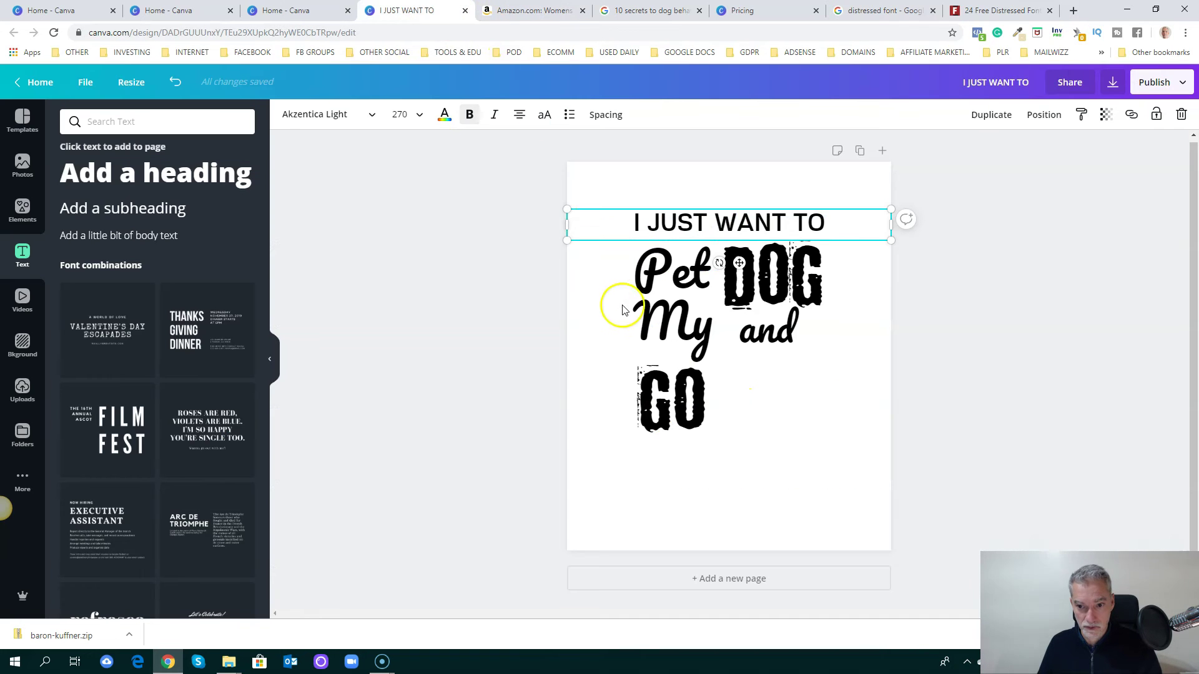
click(694, 332)
drag(694, 332, 696, 335)
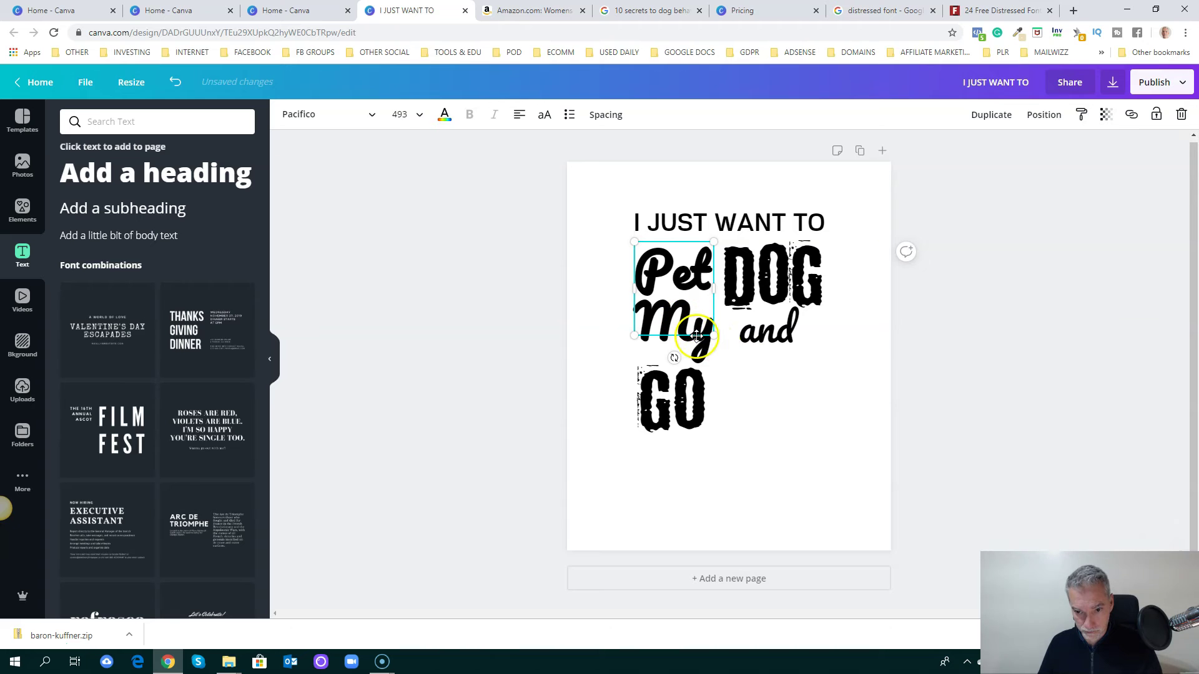
drag(694, 336, 800, 439)
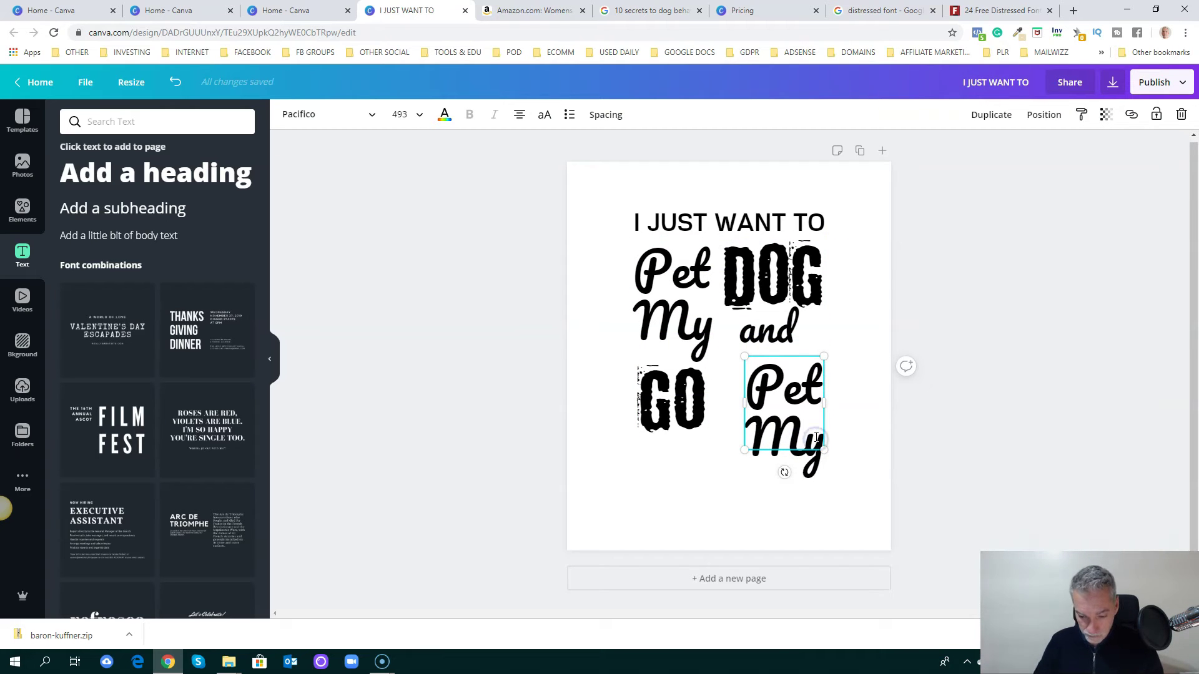
Step: Retype the copied script as Sleep and move it next to GO
click(816, 437)
key(BackSpace)
key(BackSpace)
key(BackSpace)
key(BackSpace)
key(BackSpace)
text(S)
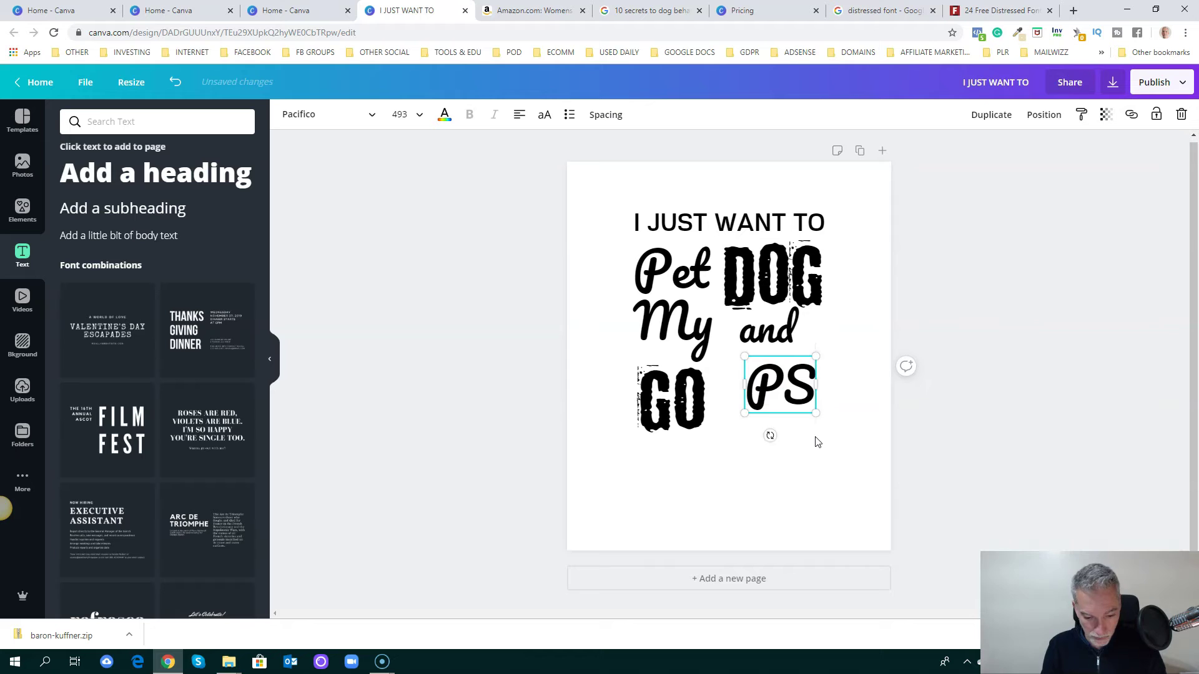
text(leep)
key(Home)
key(Delete)
click(827, 371)
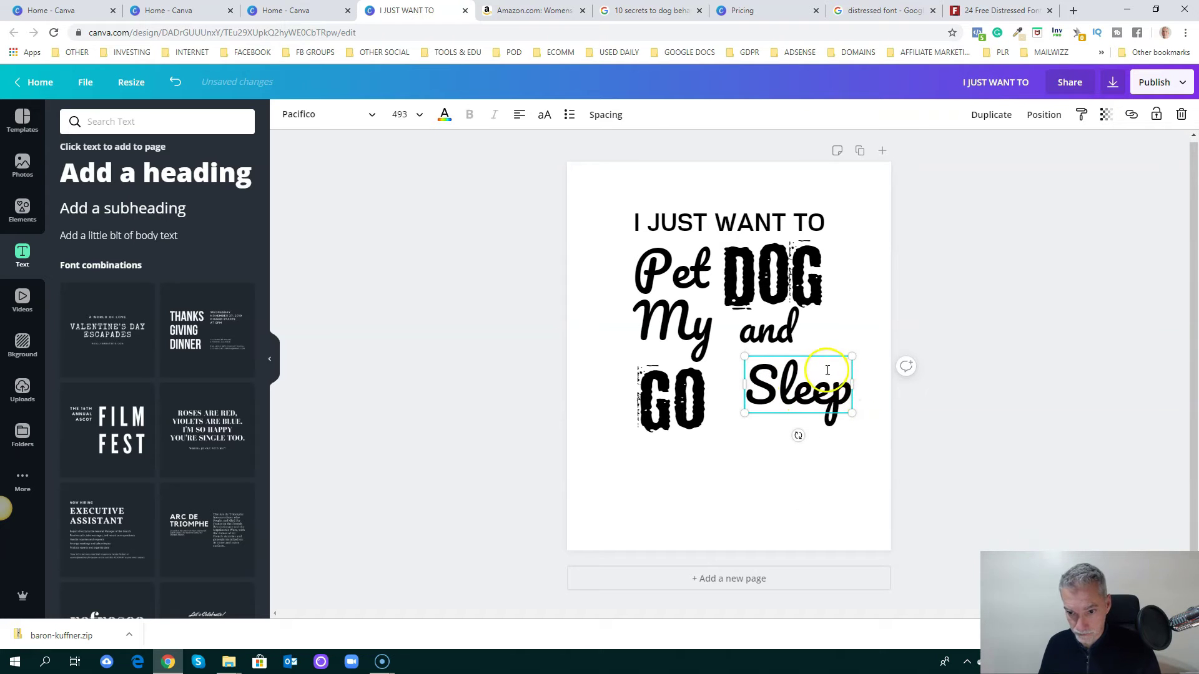
drag(821, 354, 793, 376)
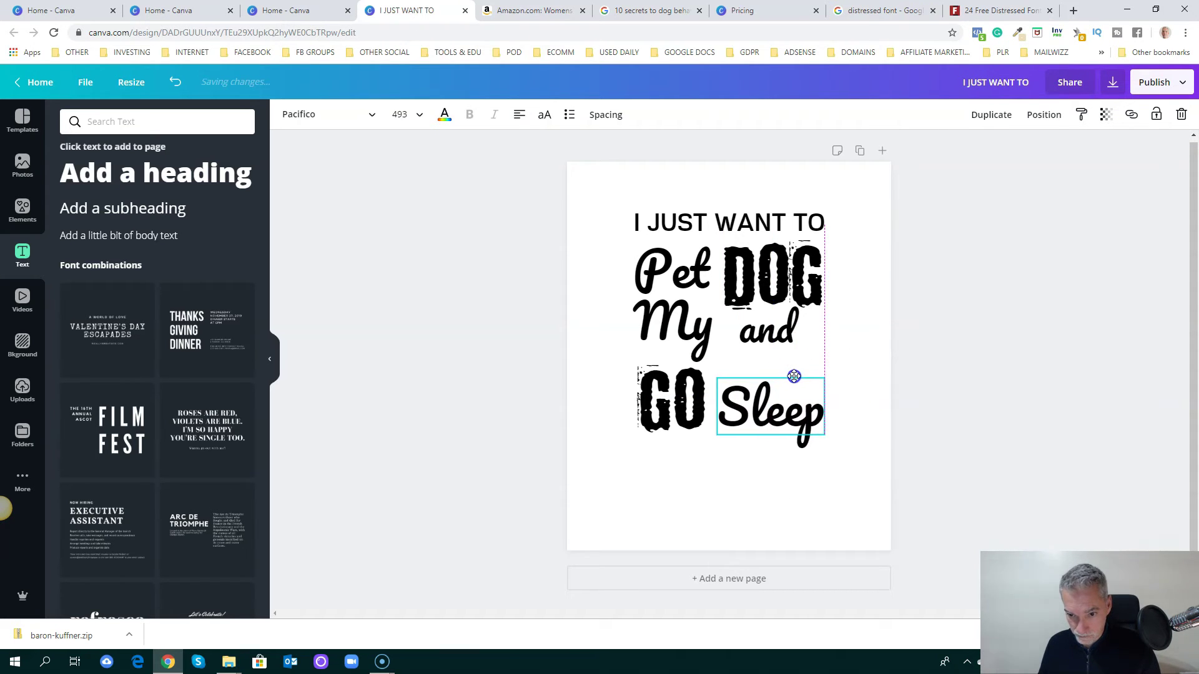
click(886, 377)
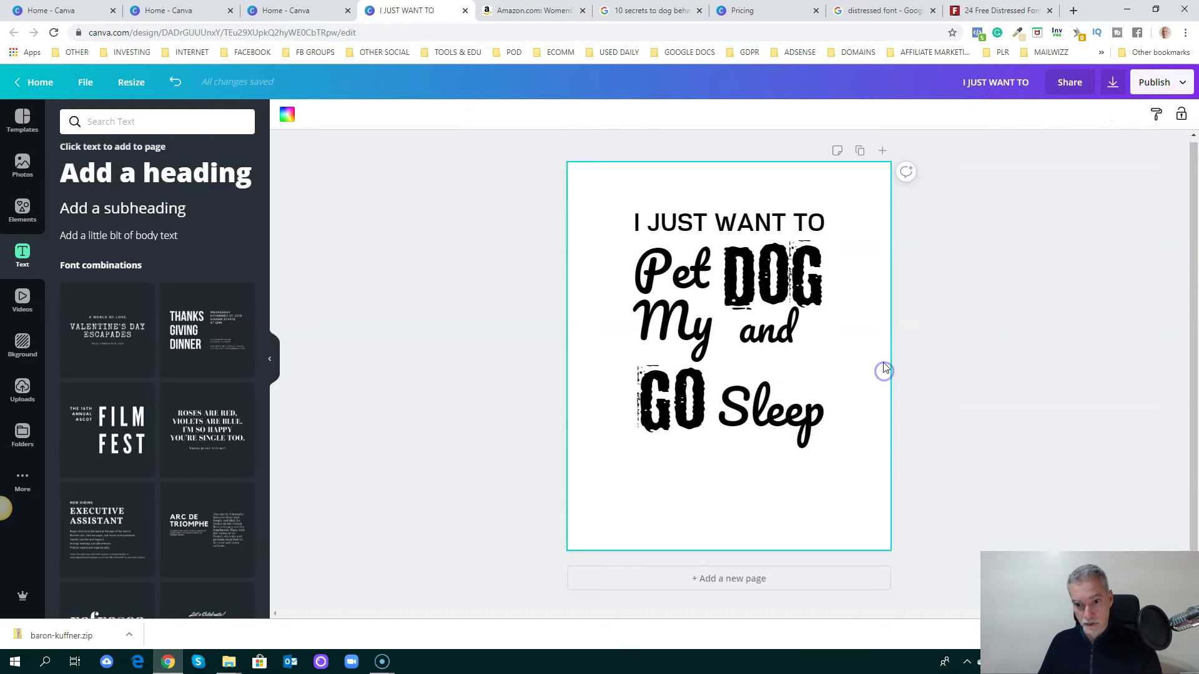
Step: Enlarge the word 'and' to size 605 by dragging its corners
click(770, 339)
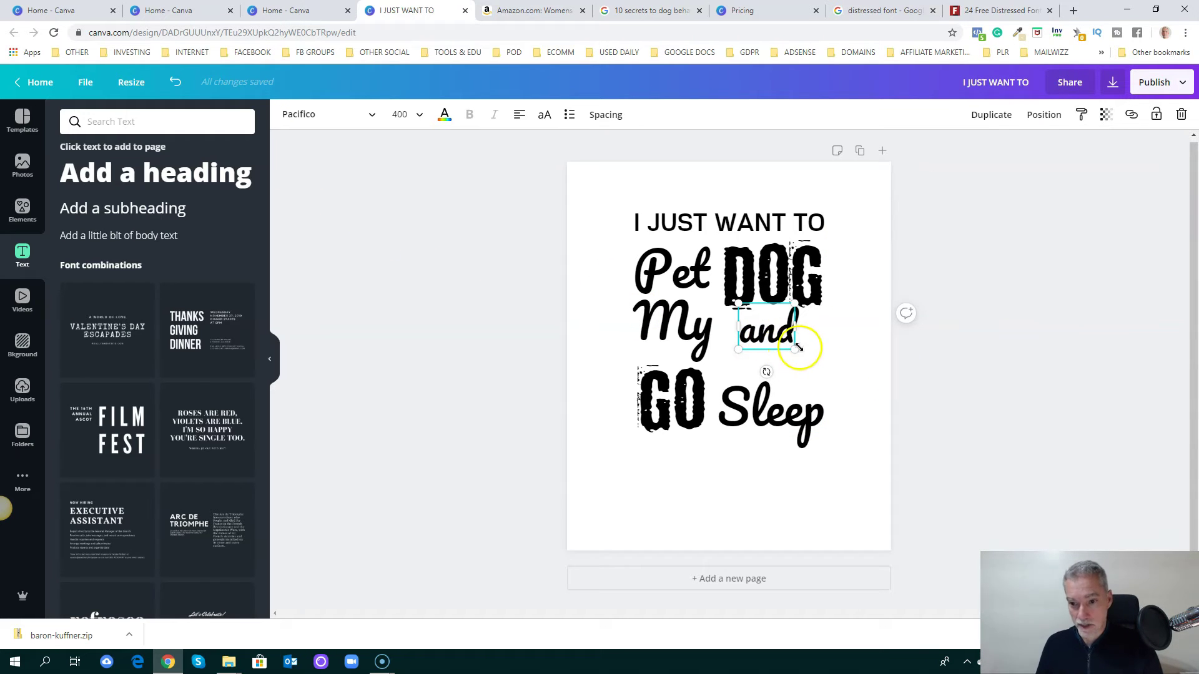
drag(796, 349, 814, 366)
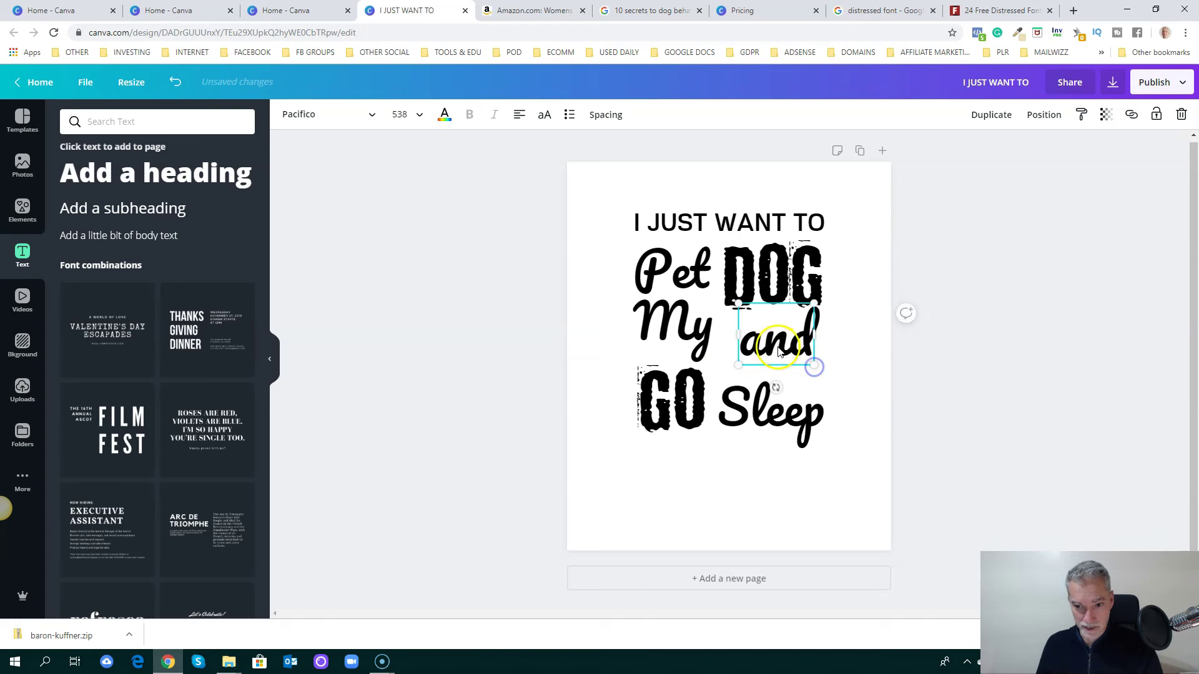
drag(738, 366, 718, 368)
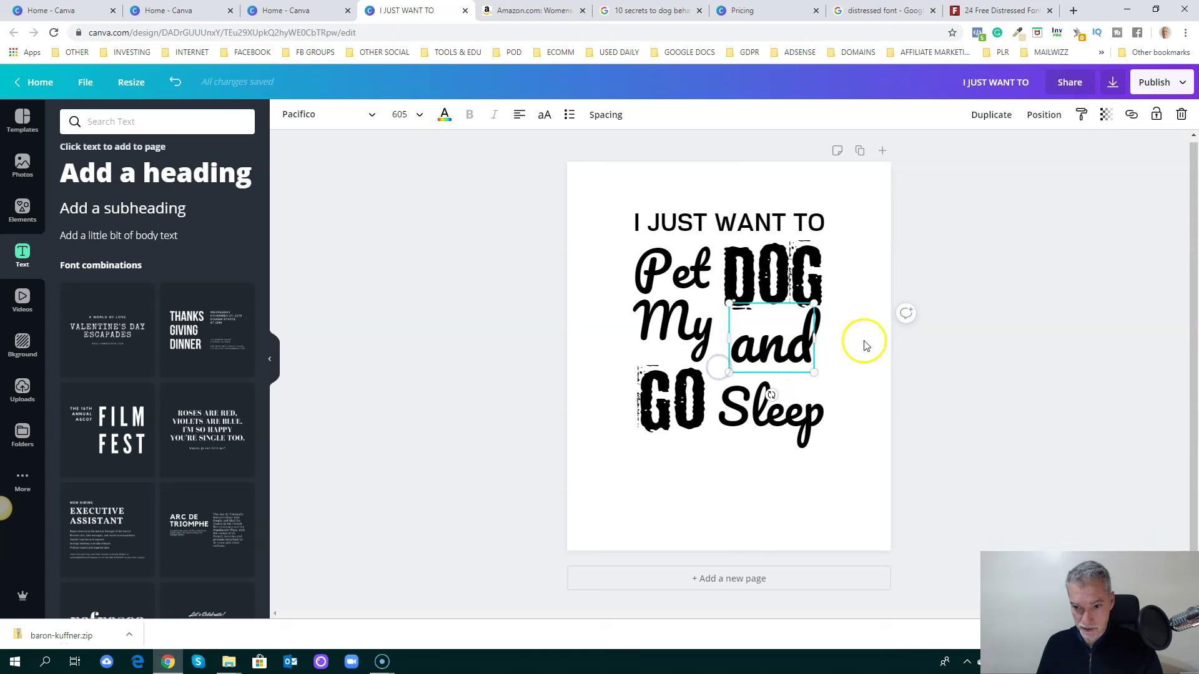
click(988, 378)
click(699, 228)
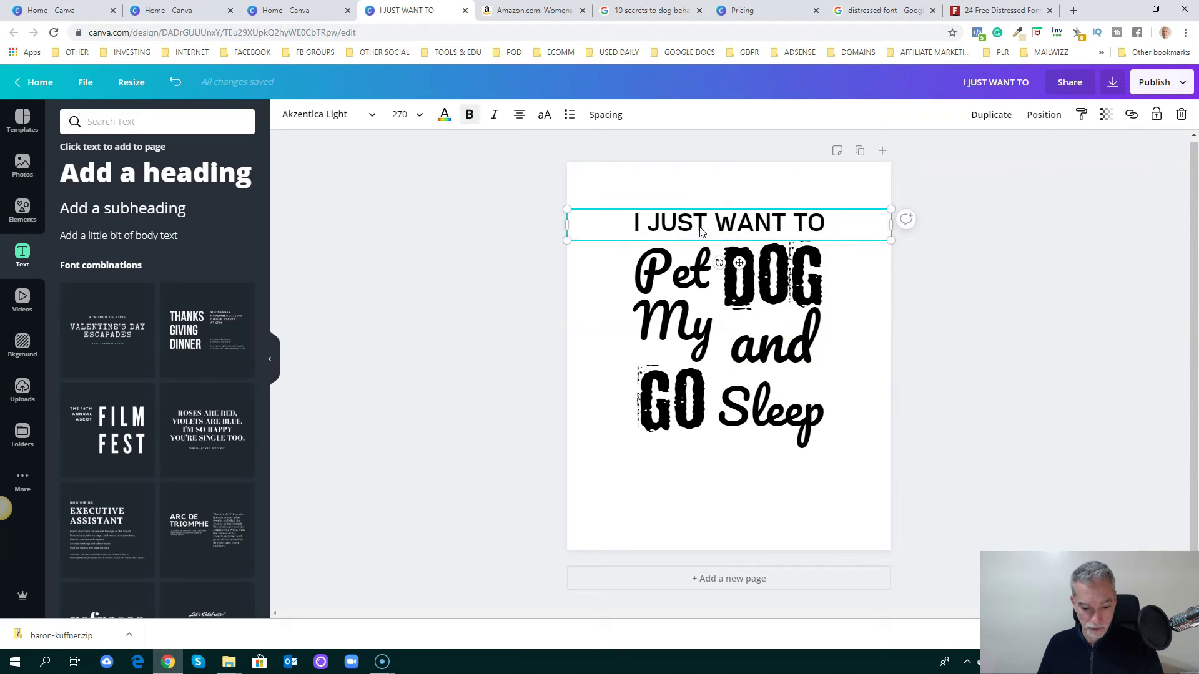
Step: Copy the I JUST WANT TO line, cut it to a narrow TO, and fit Sleep beside it
drag(726, 242, 726, 506)
key(BackSpace)
key(BackSpace)
key(BackSpace)
key(BackSpace)
key(BackSpace)
key(BackSpace)
key(BackSpace)
key(BackSpace)
key(BackSpace)
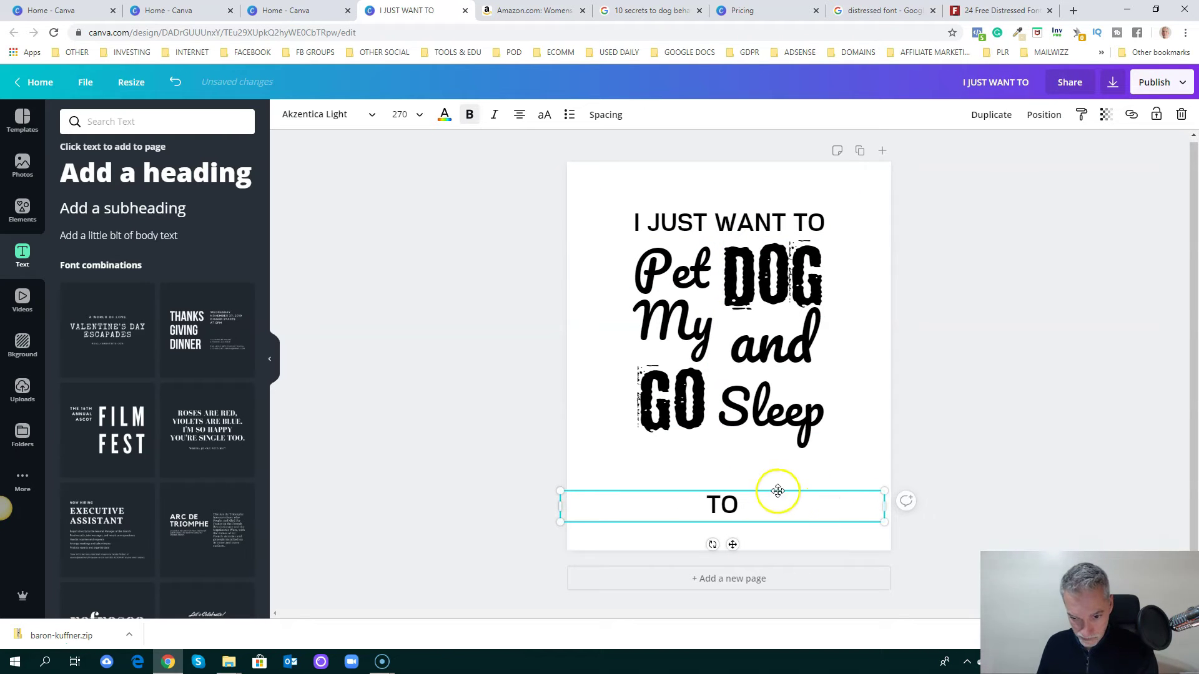
drag(882, 505, 736, 361)
drag(778, 420, 777, 422)
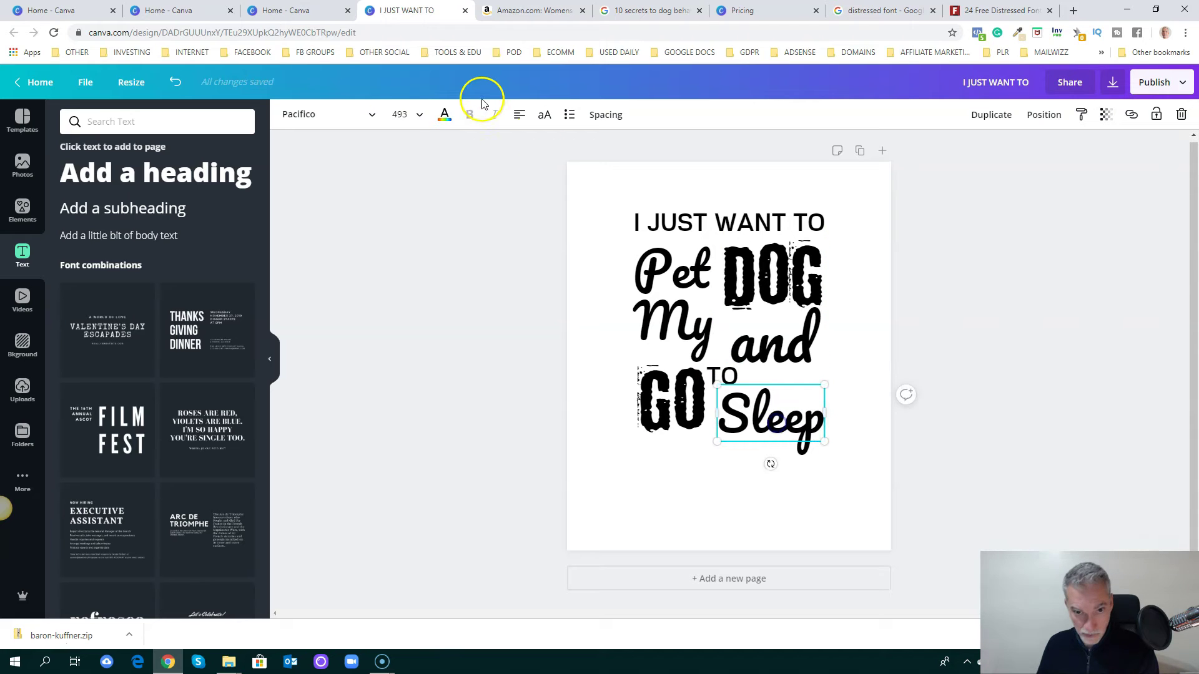
Step: Set Sleep to font size 450 and fine-tune the positions of GO, Sleep, and, TO
click(409, 116)
text(45)
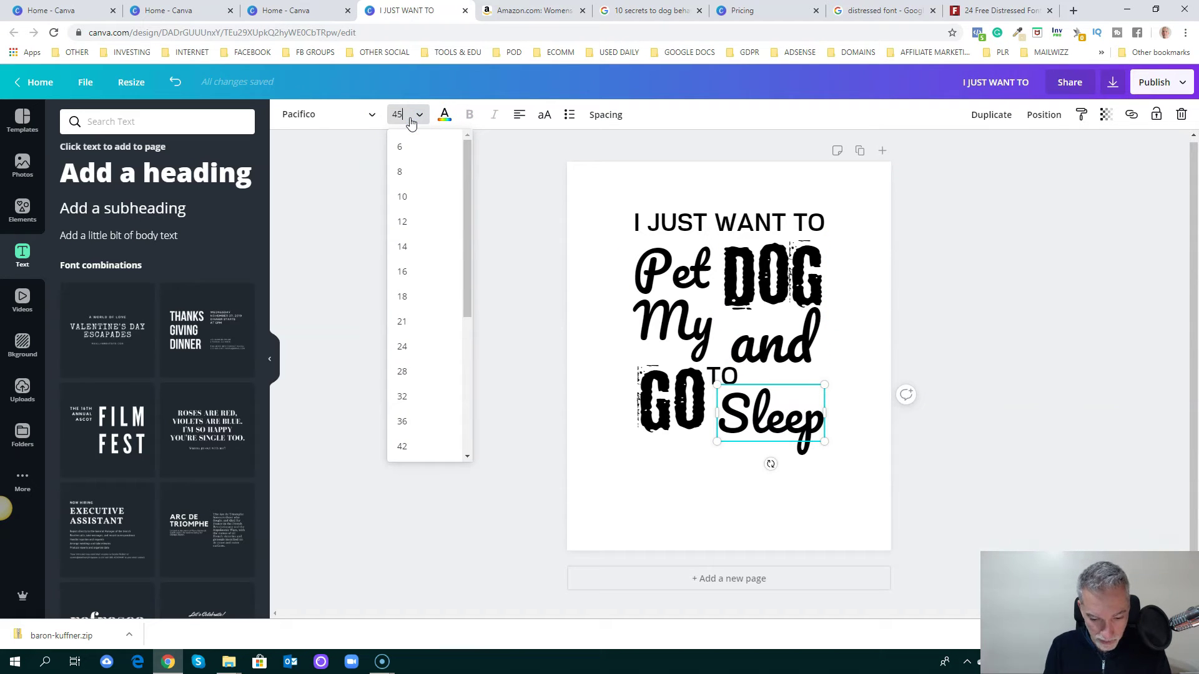
text(0)
key(Return)
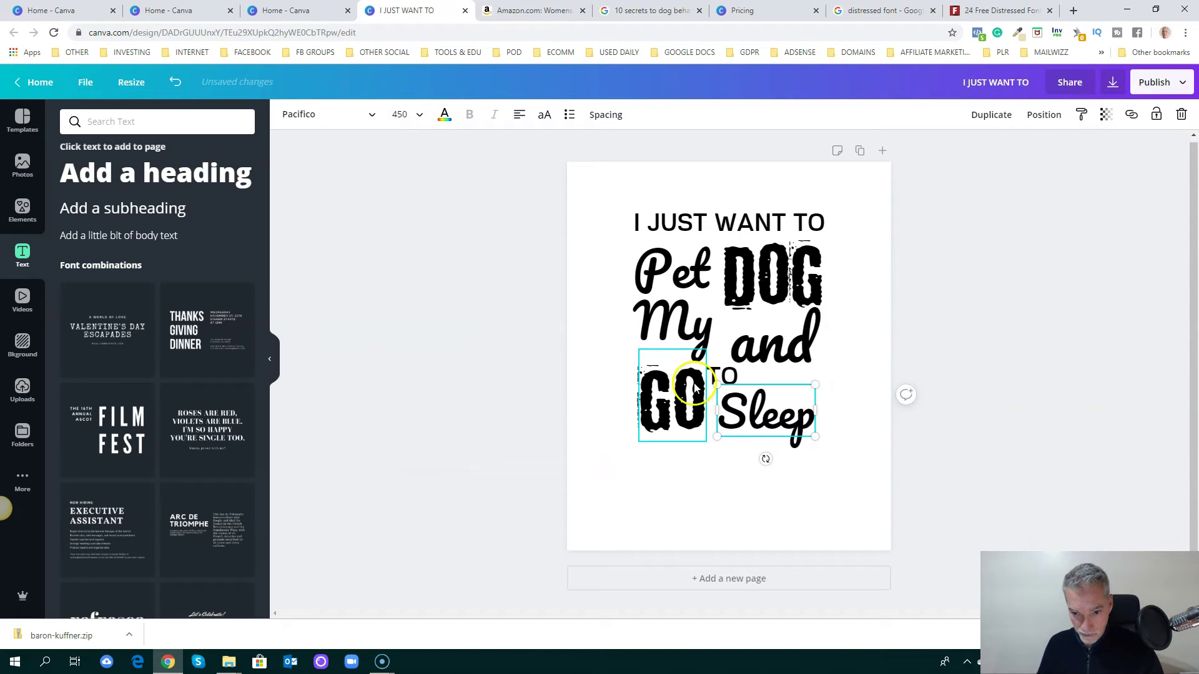
drag(689, 422, 690, 425)
drag(771, 425, 777, 423)
click(783, 353)
drag(780, 353, 785, 349)
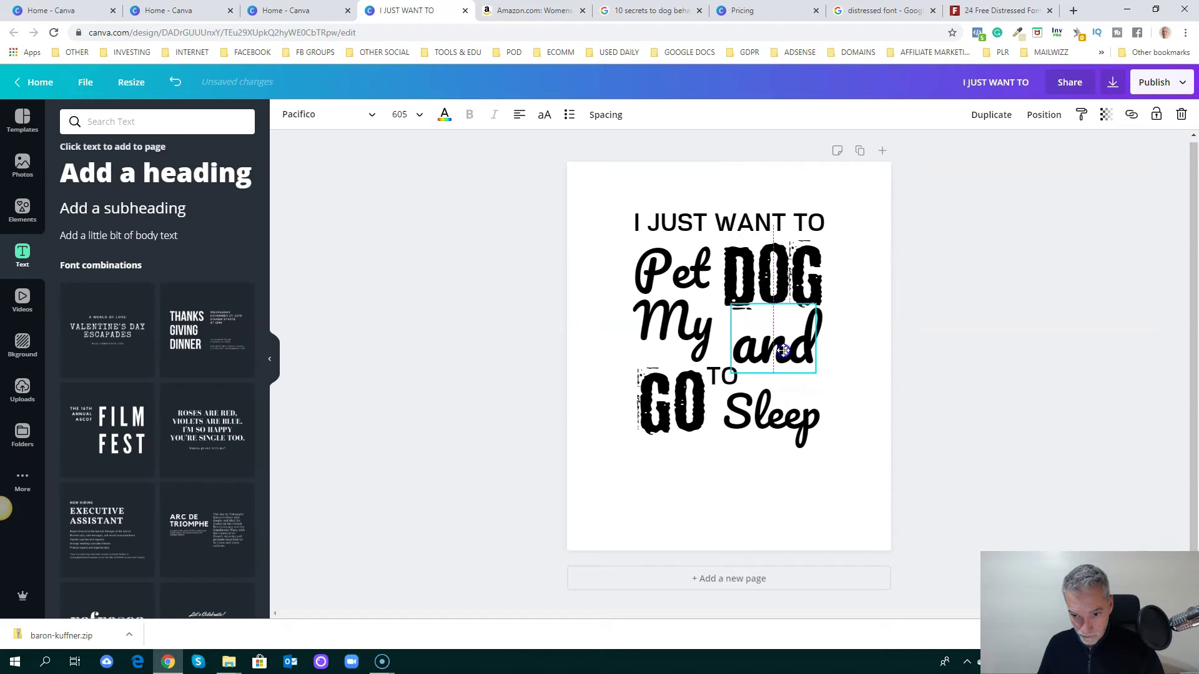
click(863, 385)
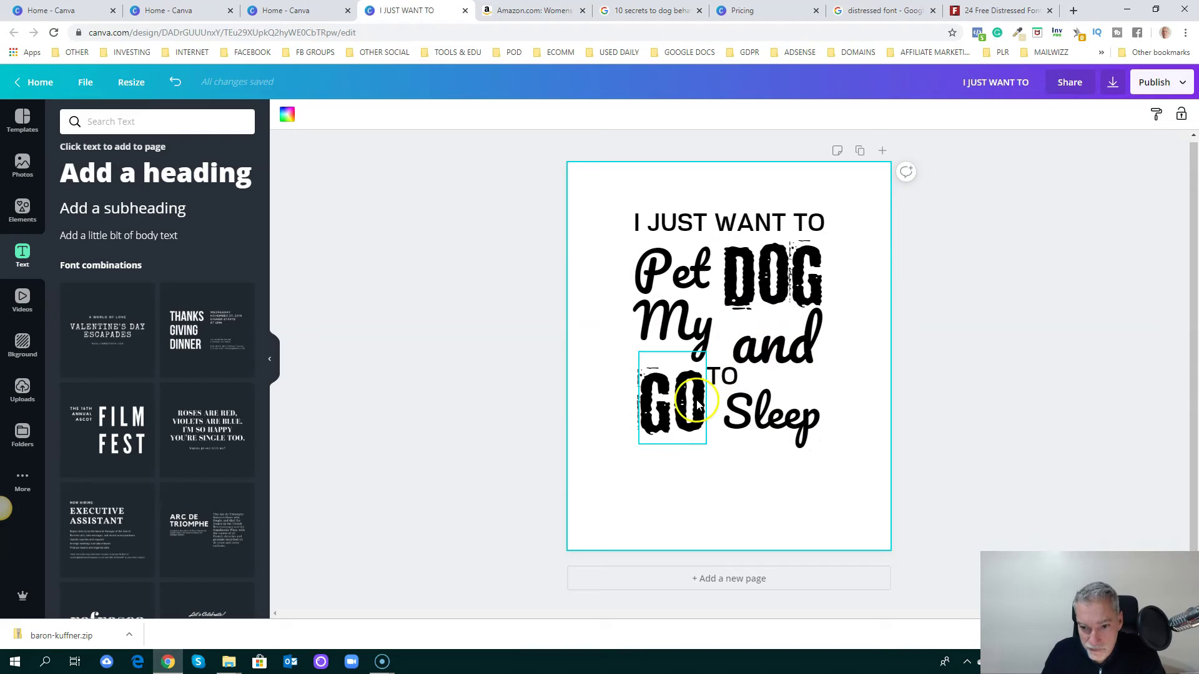
drag(728, 376, 730, 383)
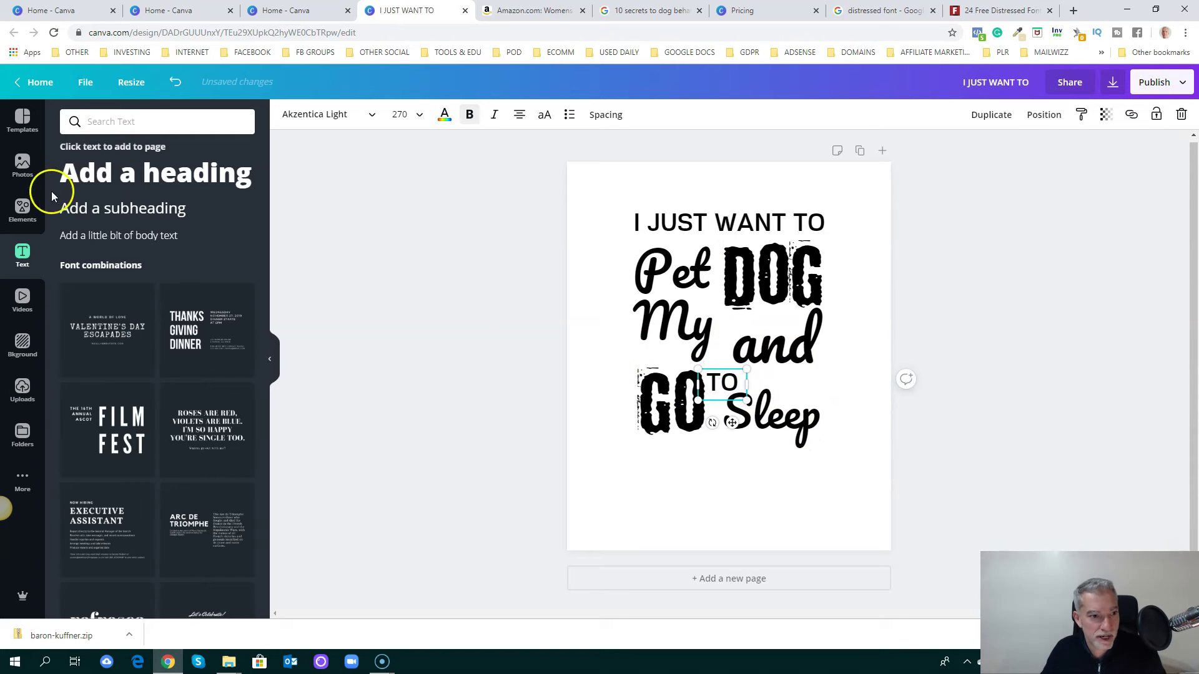
Step: Add a 'paw print' graphic from Elements, shrink it and colour it black
click(22, 212)
click(112, 122)
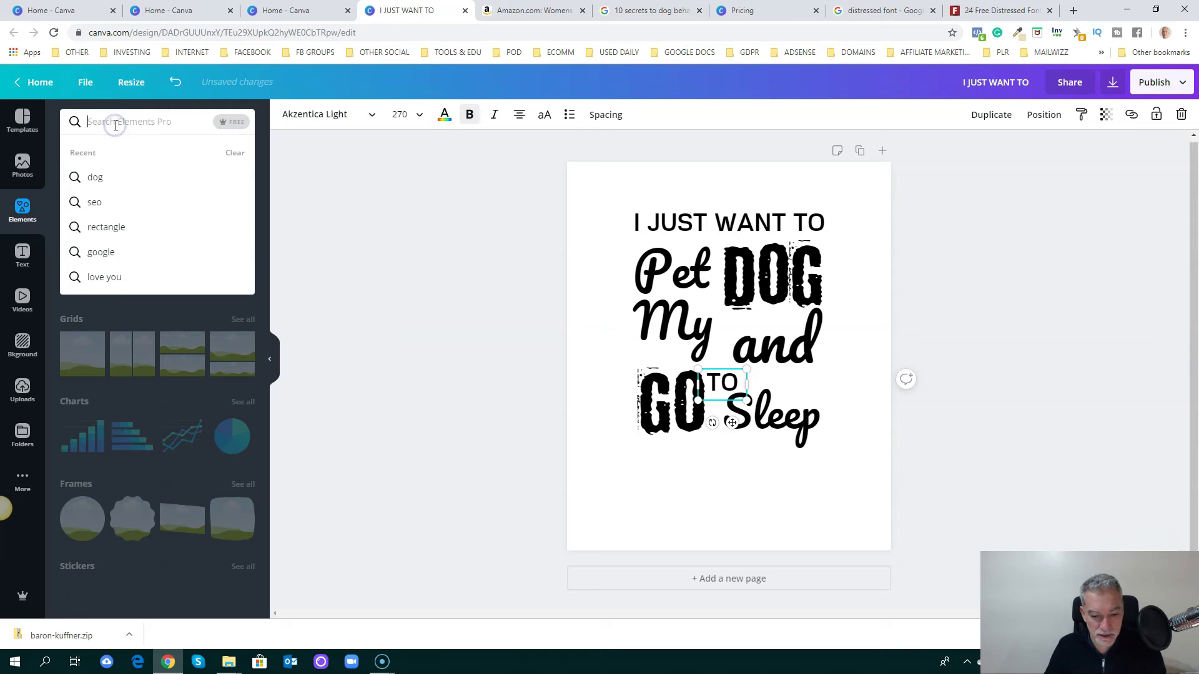
text(paw)
key(Return)
text(print)
key(Return)
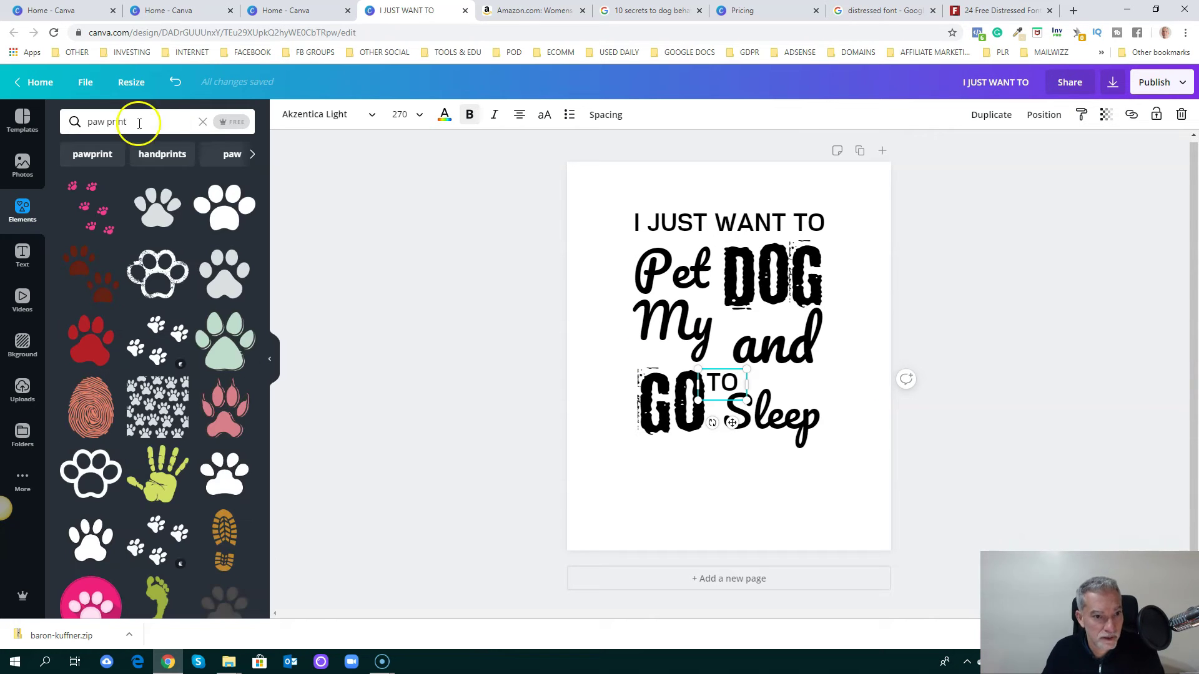
click(155, 216)
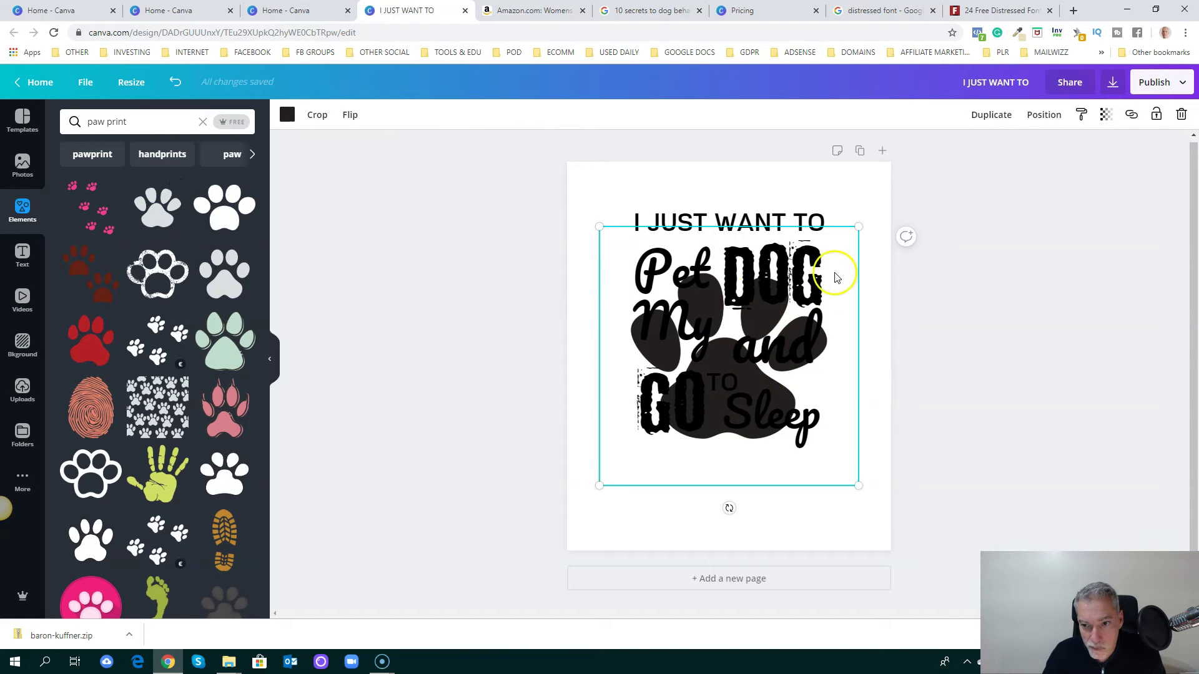
drag(858, 227, 662, 436)
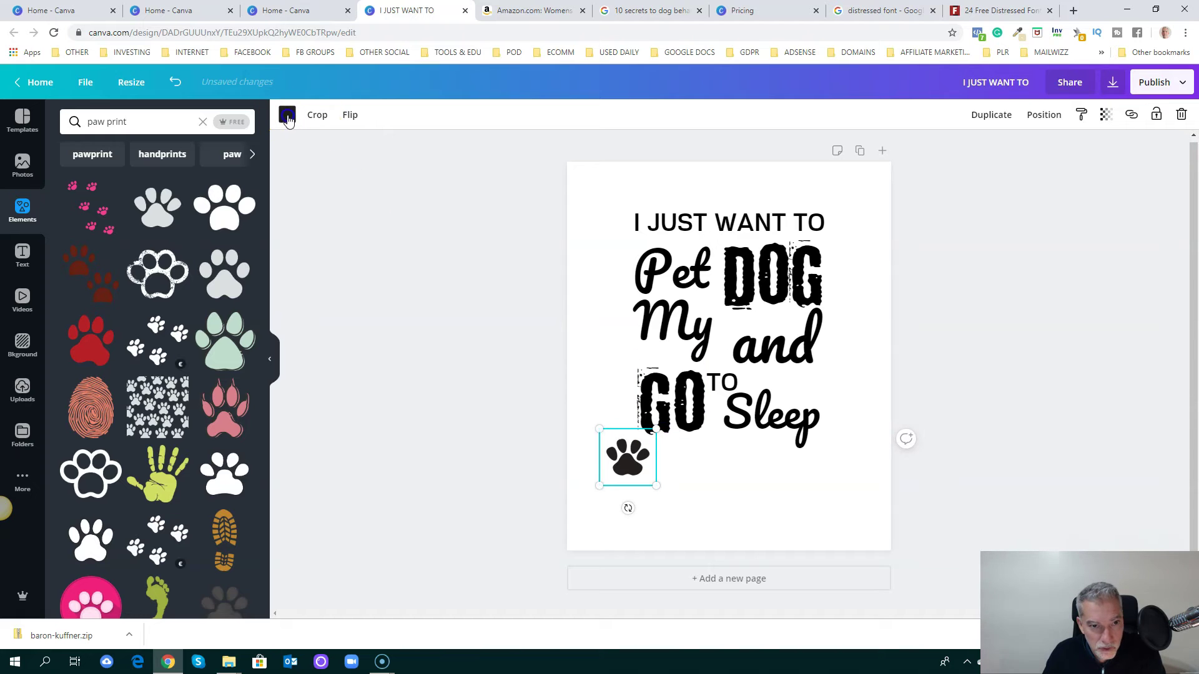
click(287, 114)
click(117, 163)
drag(635, 467, 664, 396)
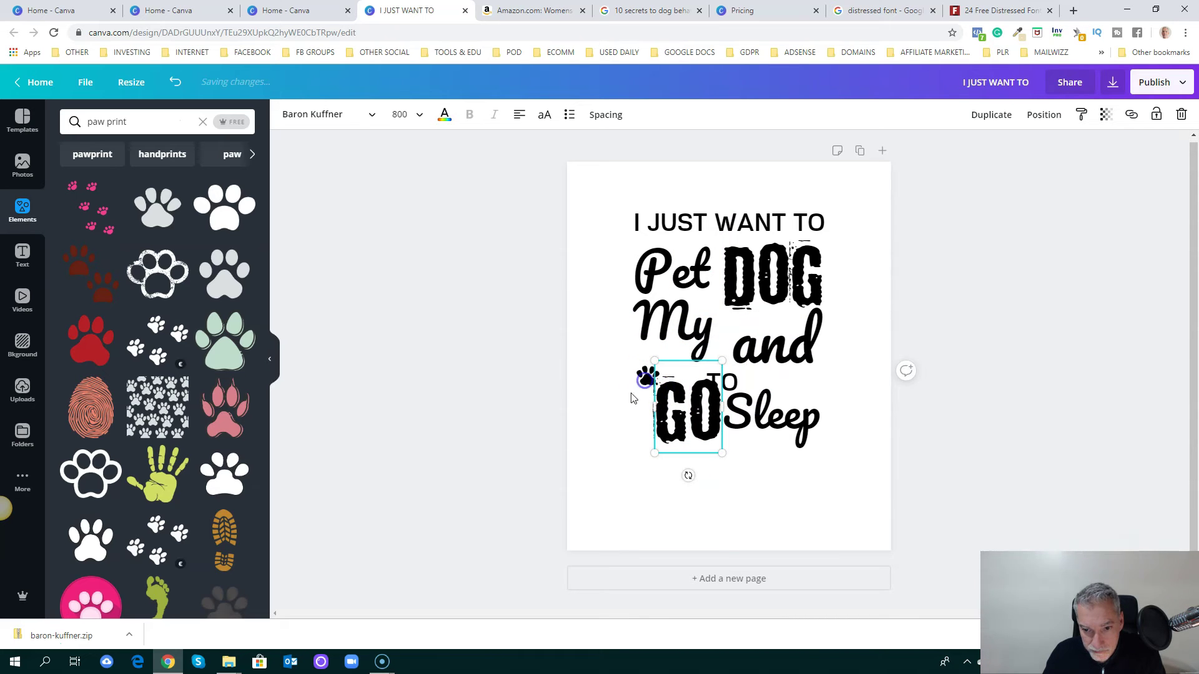
Step: Place the paw between My and 'and', shrink it further, and nudge GO left
click(604, 422)
drag(645, 378, 728, 324)
drag(667, 400, 653, 400)
click(993, 364)
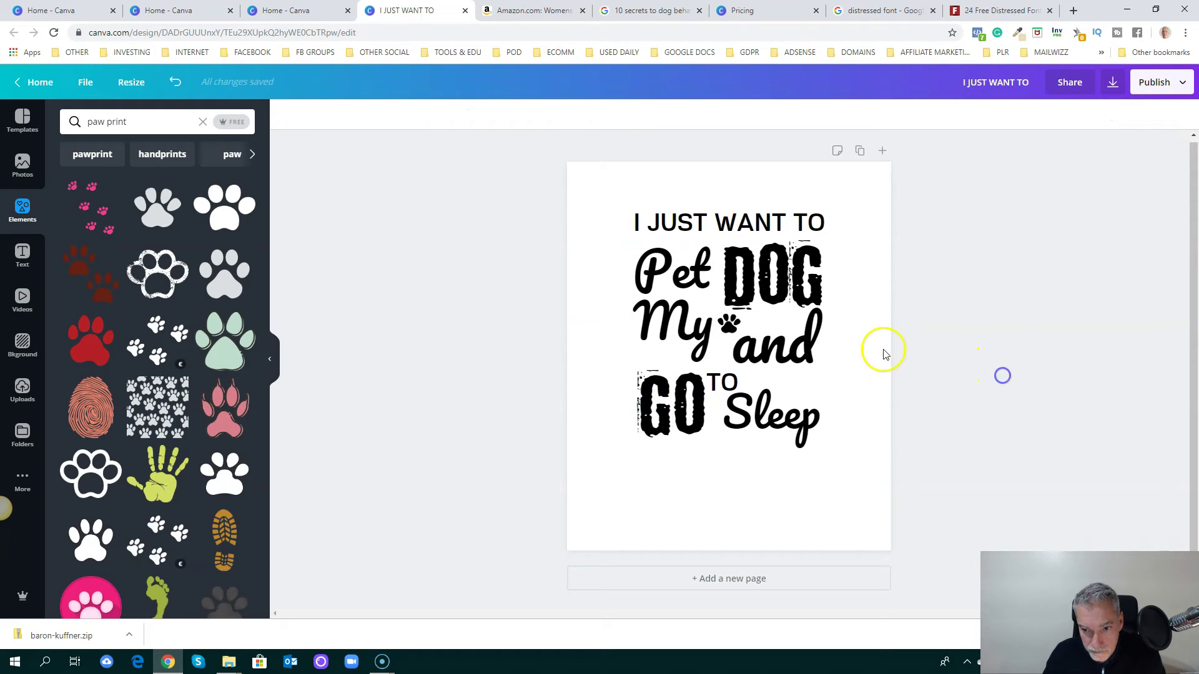
click(724, 333)
drag(745, 337, 734, 325)
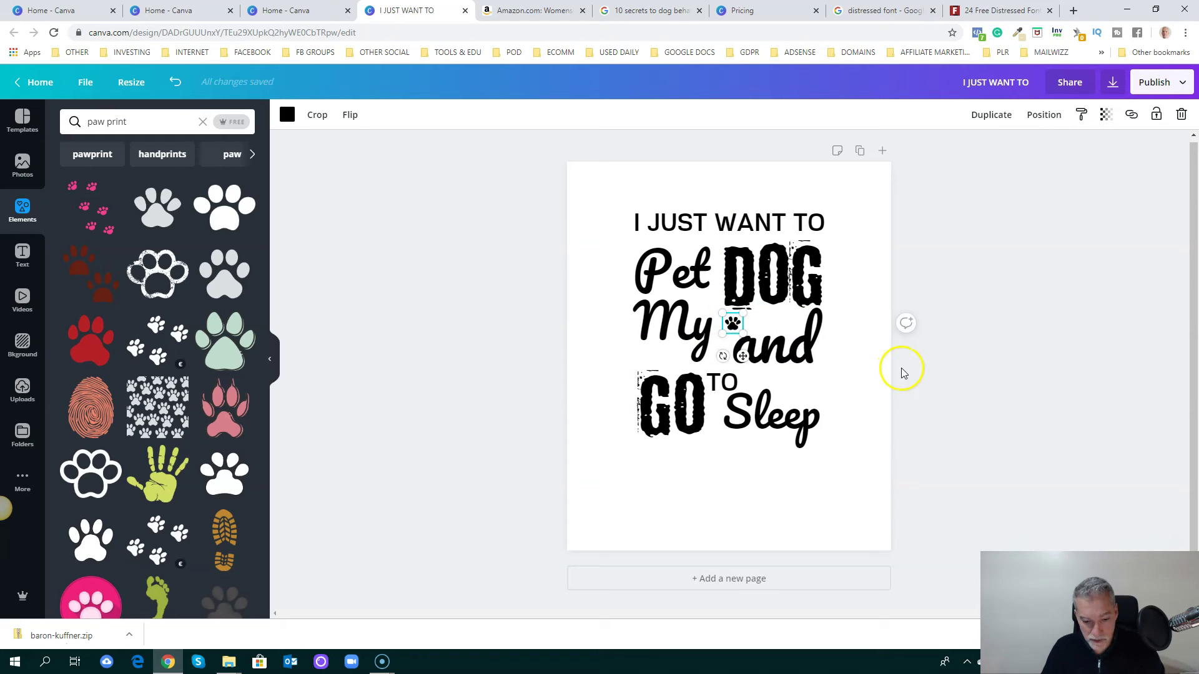
Step: Duplicate the paw into three copies beside TO, below My, and above 'and'
key(ctrl+d)
drag(737, 327, 662, 357)
key(ctrl+d)
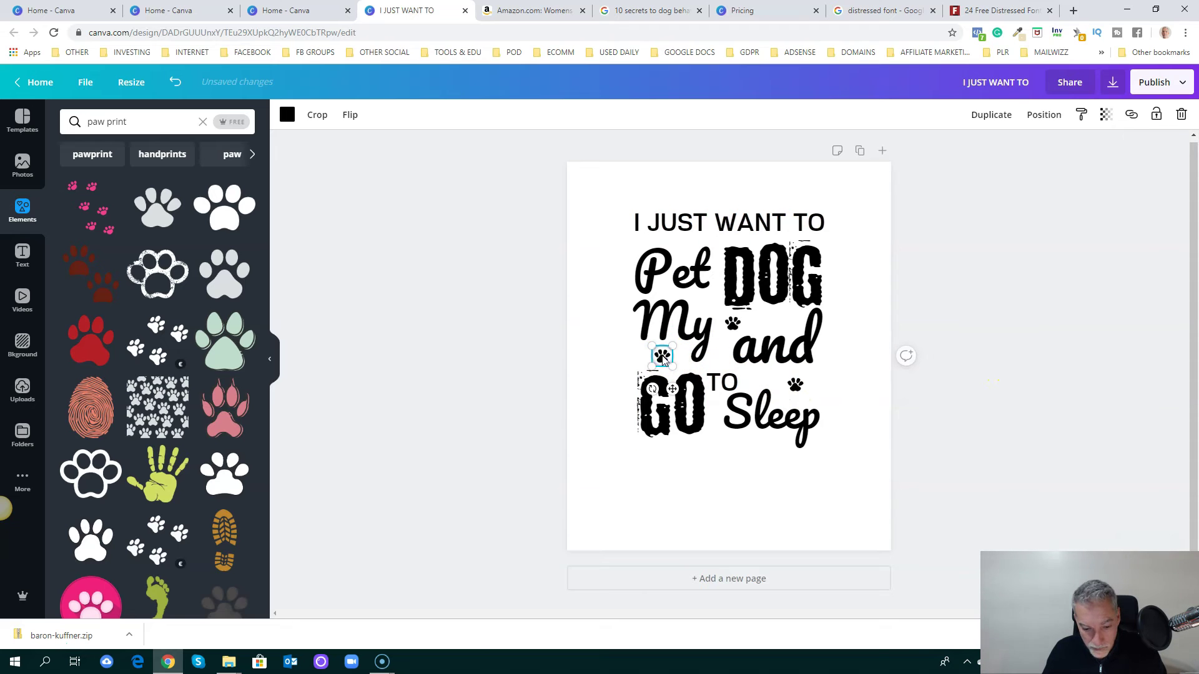
click(795, 384)
key(ctrl+d)
drag(794, 384, 786, 323)
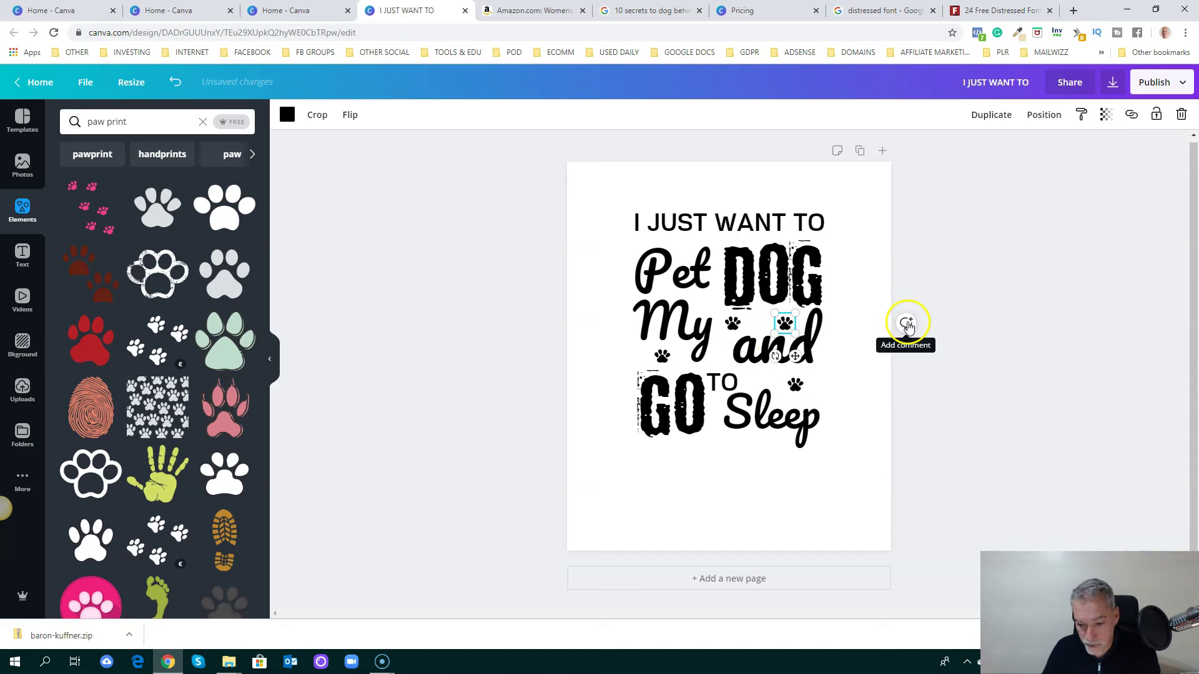
click(982, 360)
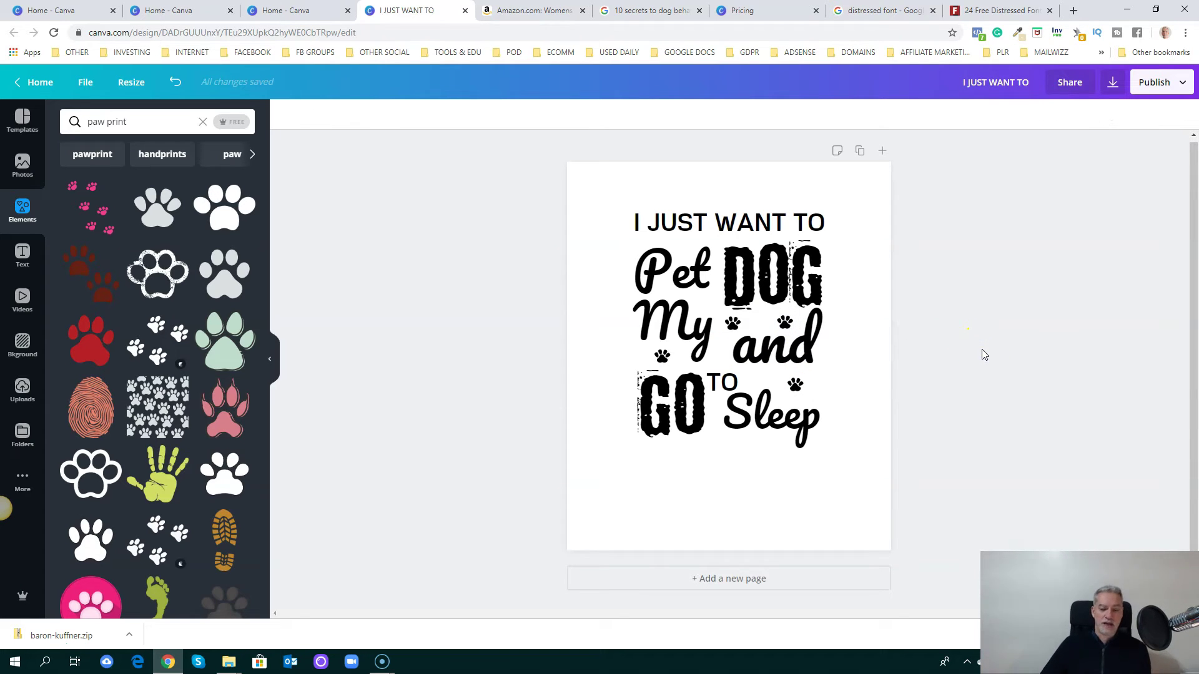
Step: Sample the shirt lettering's navy #2C4E77 on Amazon with ColorZilla's Page Color Picker
click(520, 11)
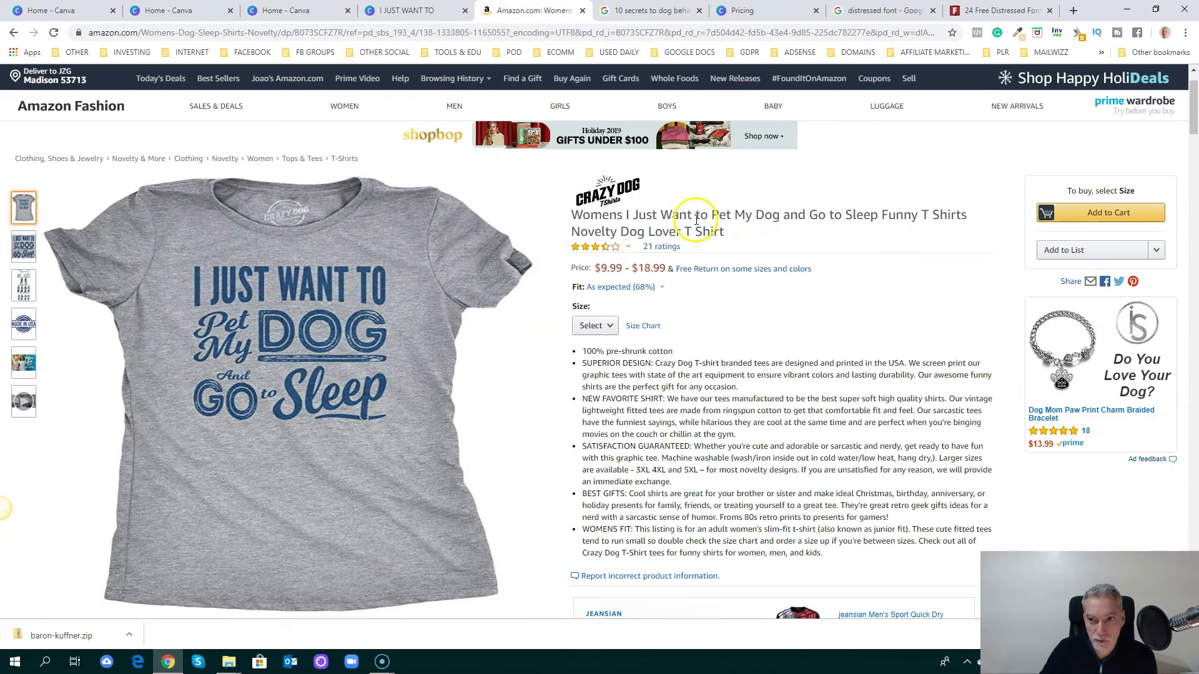
click(1017, 36)
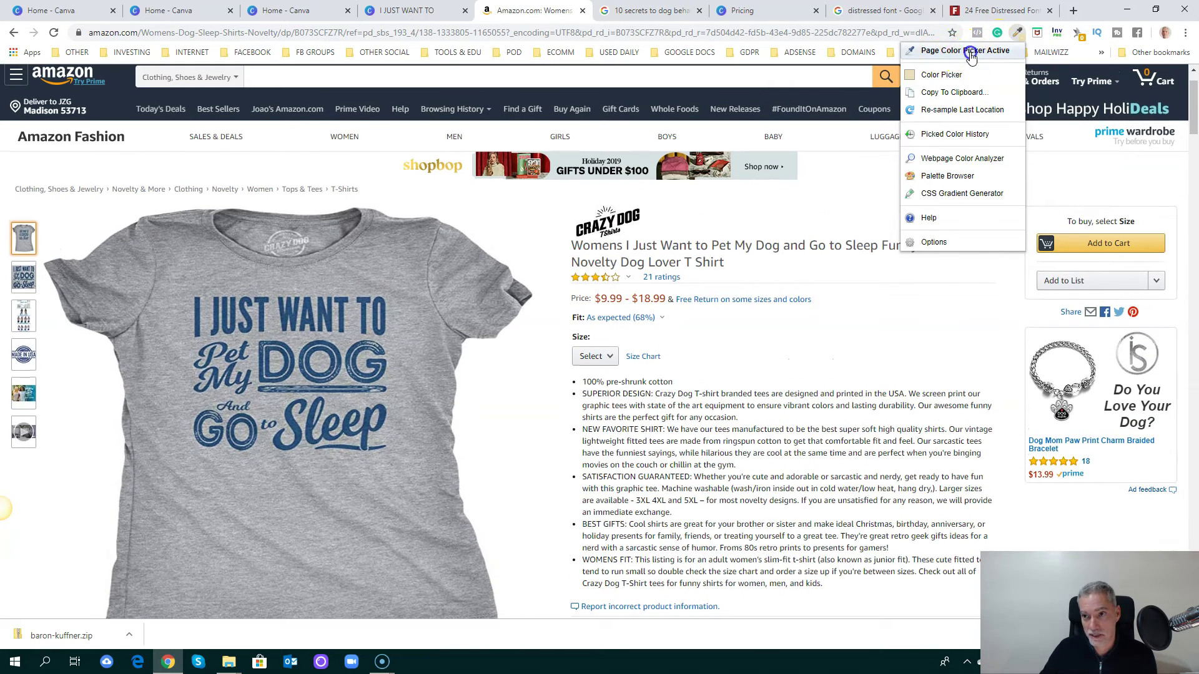
click(970, 51)
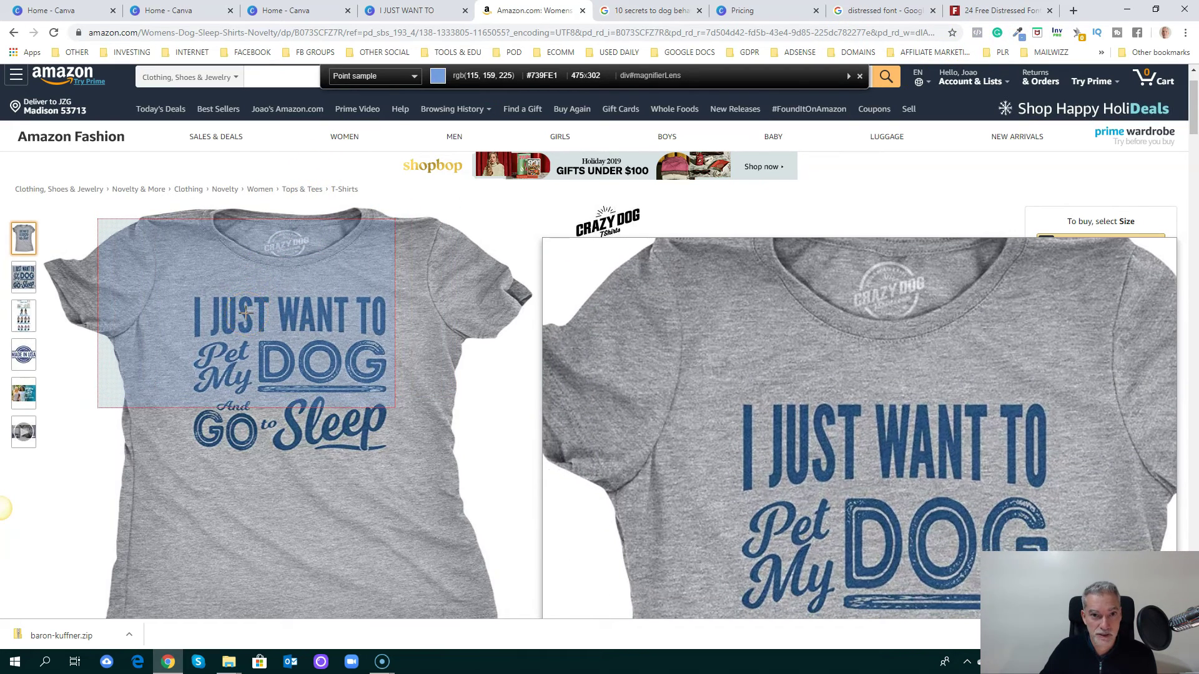
click(261, 353)
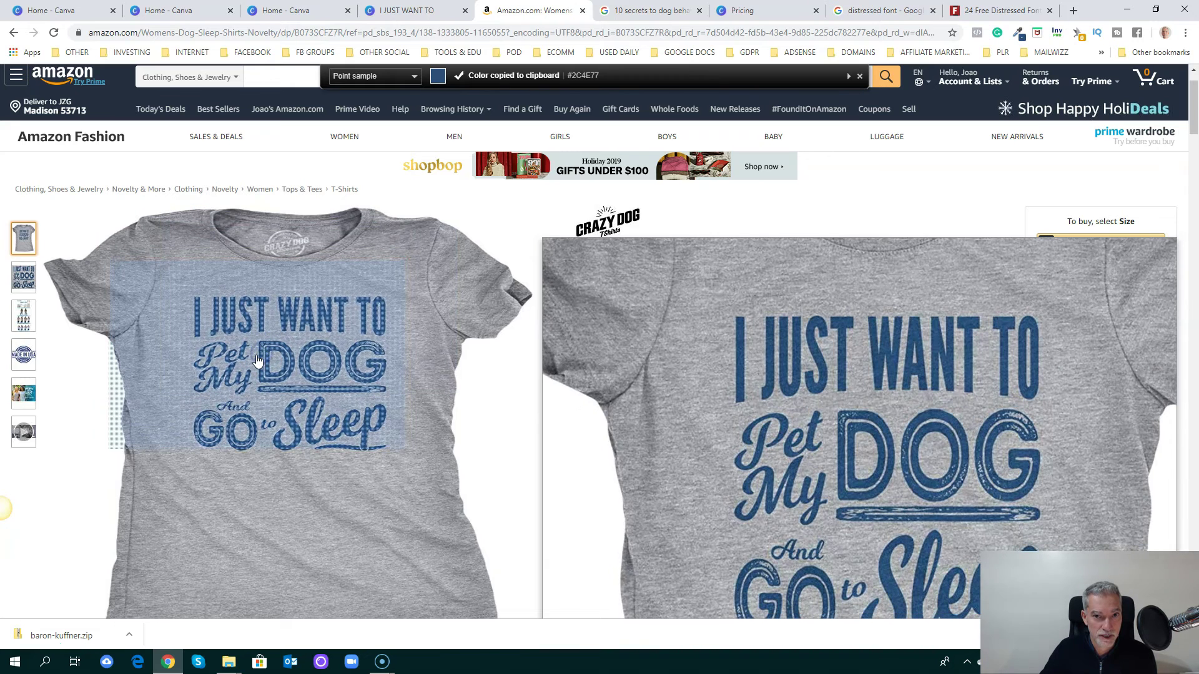
Step: Colour the DOG text navy #2C4E77 by pasting it in as a new custom colour
click(417, 15)
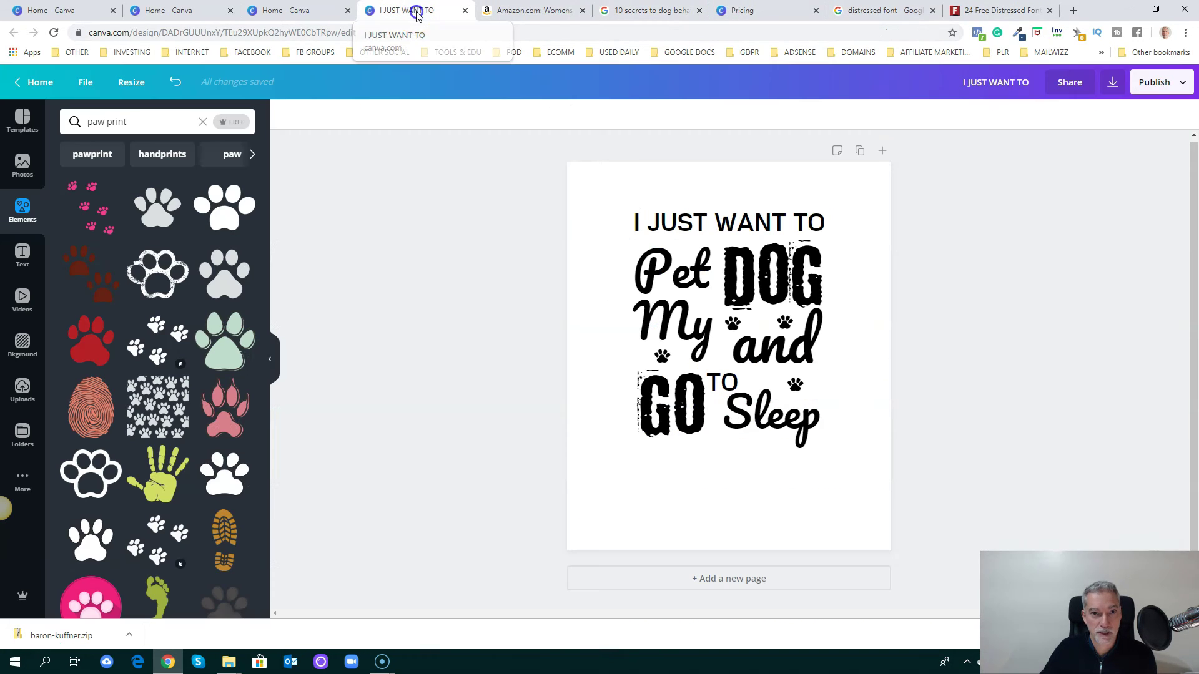
click(773, 287)
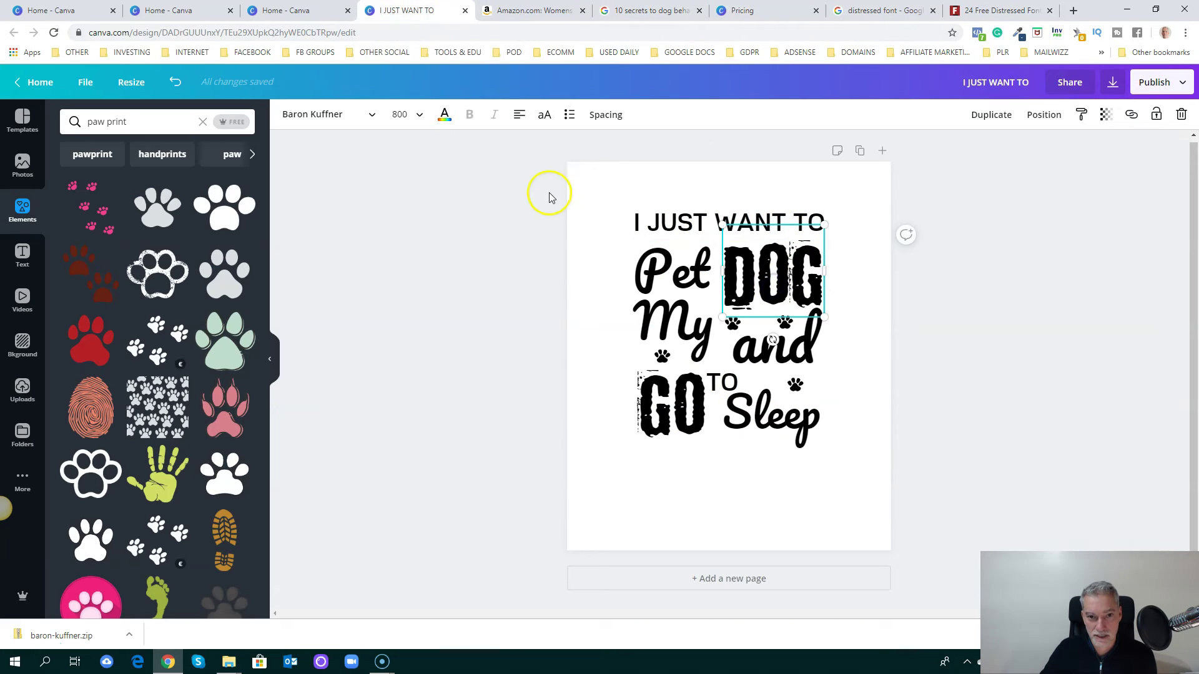
click(444, 117)
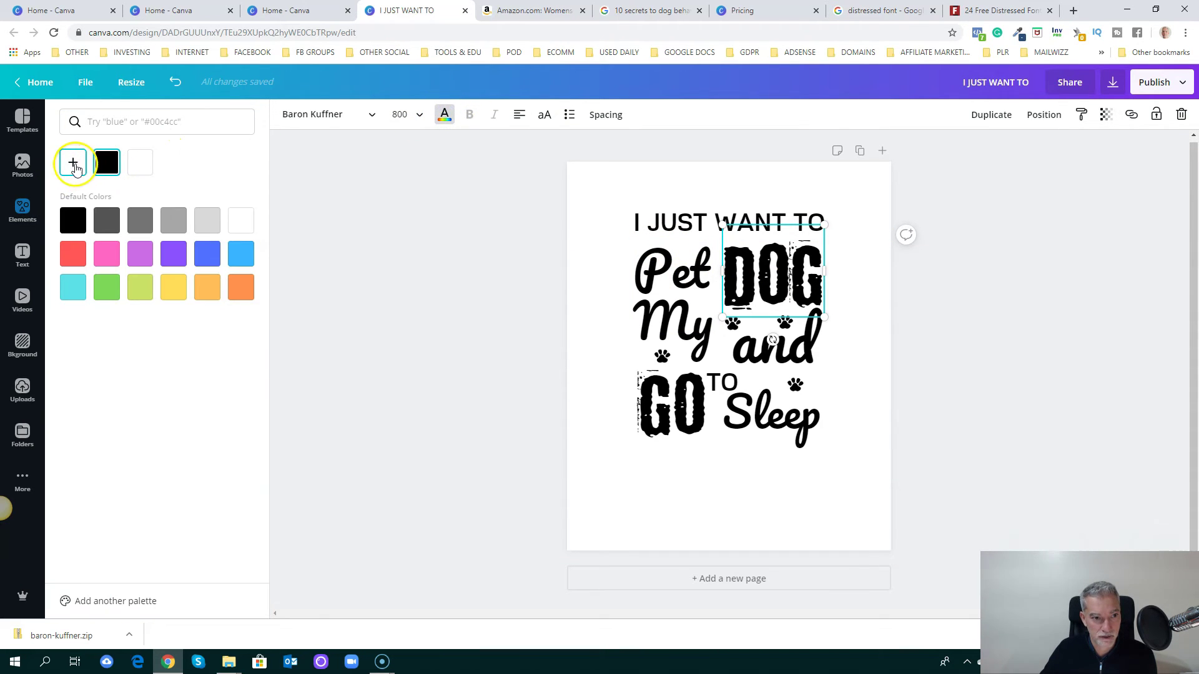
click(73, 163)
click(170, 291)
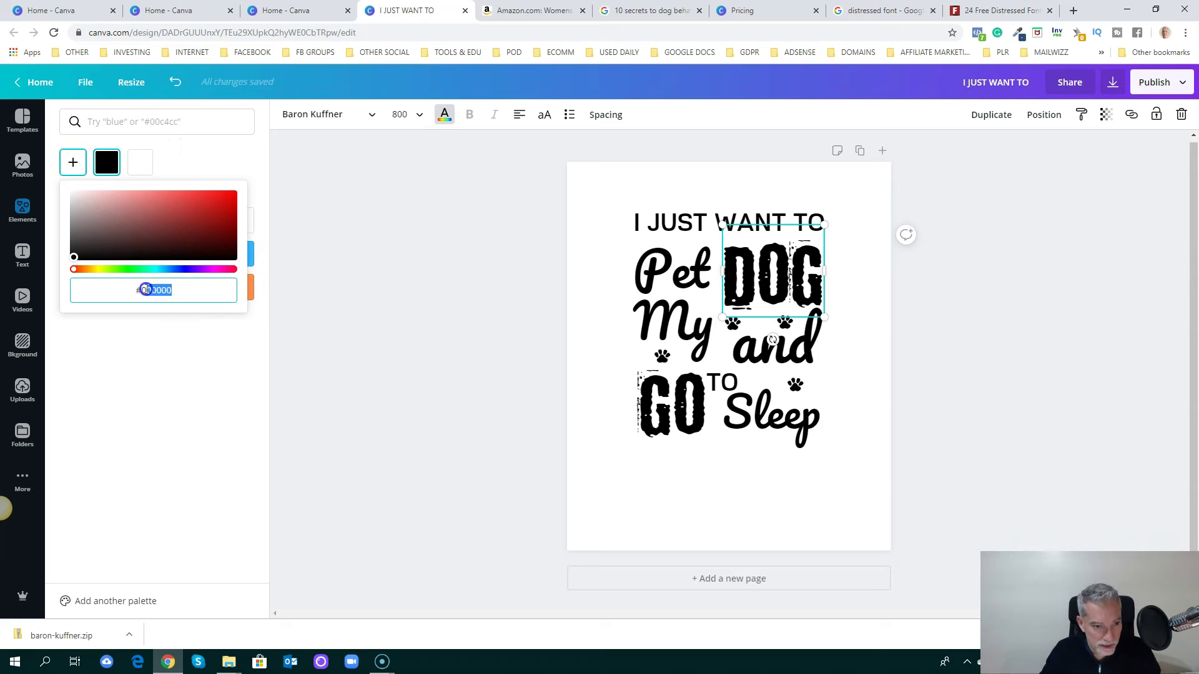
key(ctrl+v)
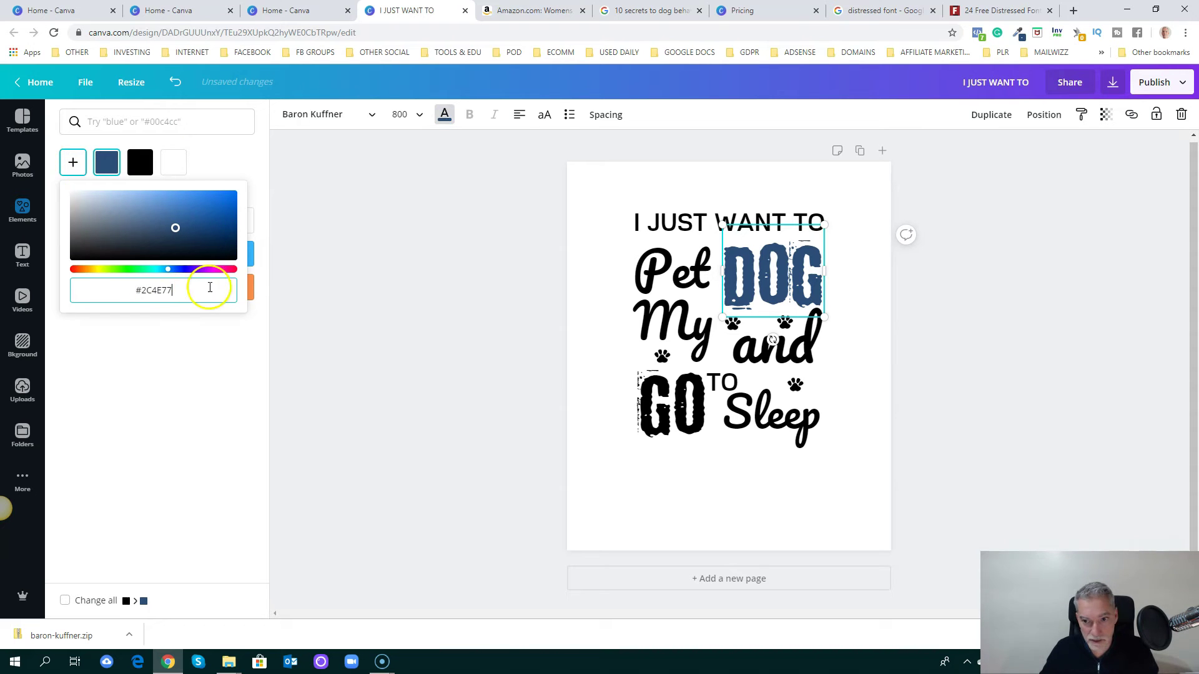
click(980, 366)
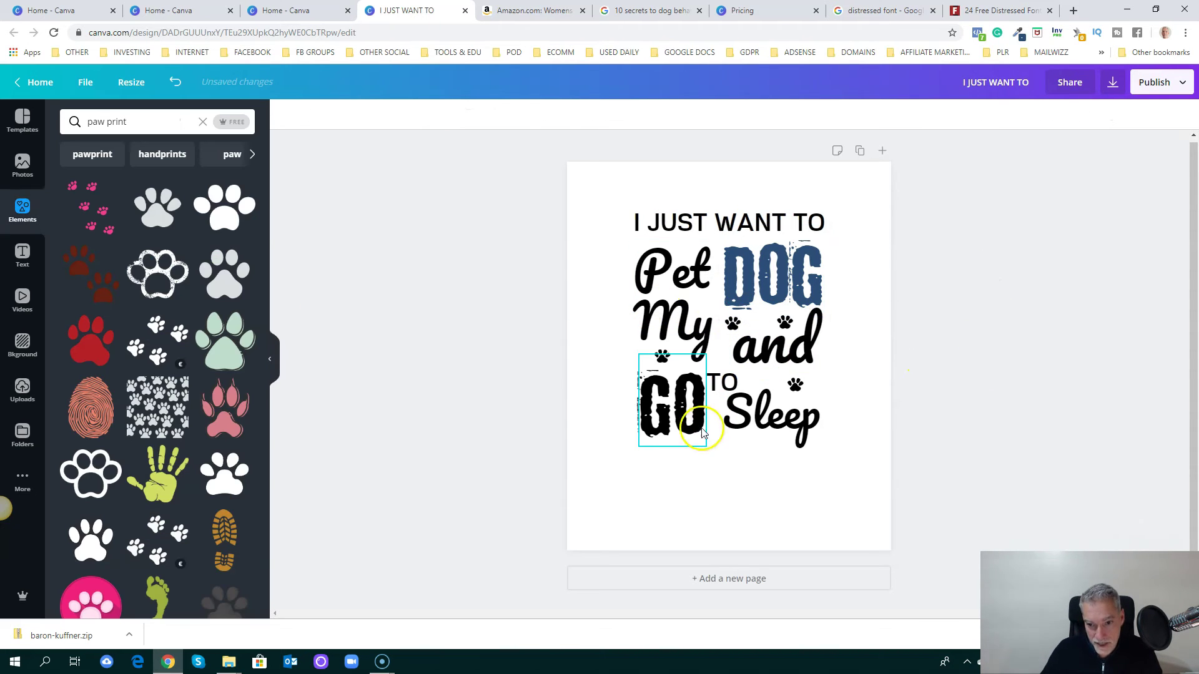
Step: Apply the new navy swatch to the GO text and the I JUST WANT TO heading
click(686, 431)
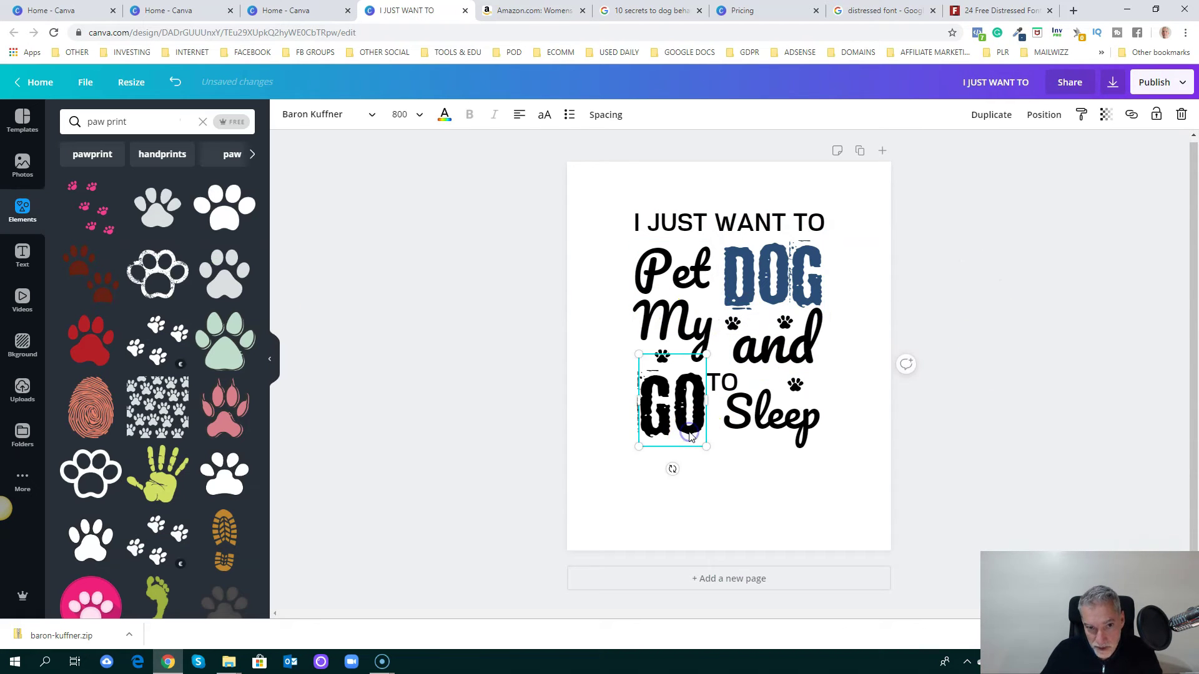
click(445, 116)
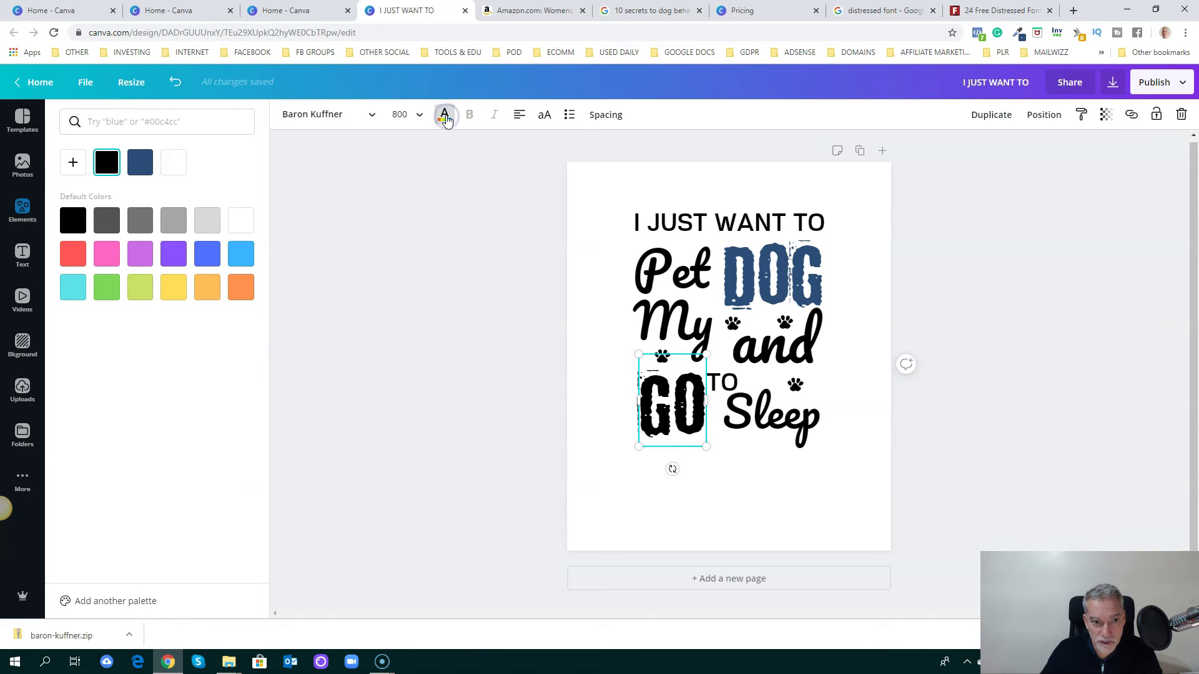
click(141, 169)
click(1037, 358)
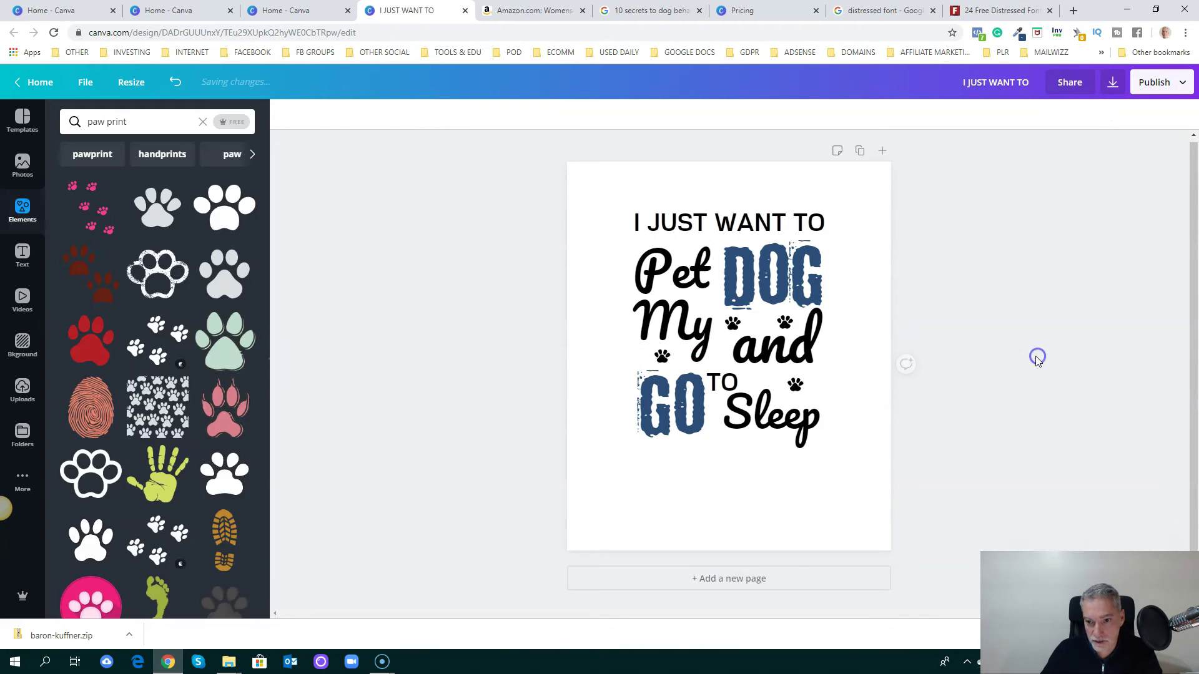
click(728, 220)
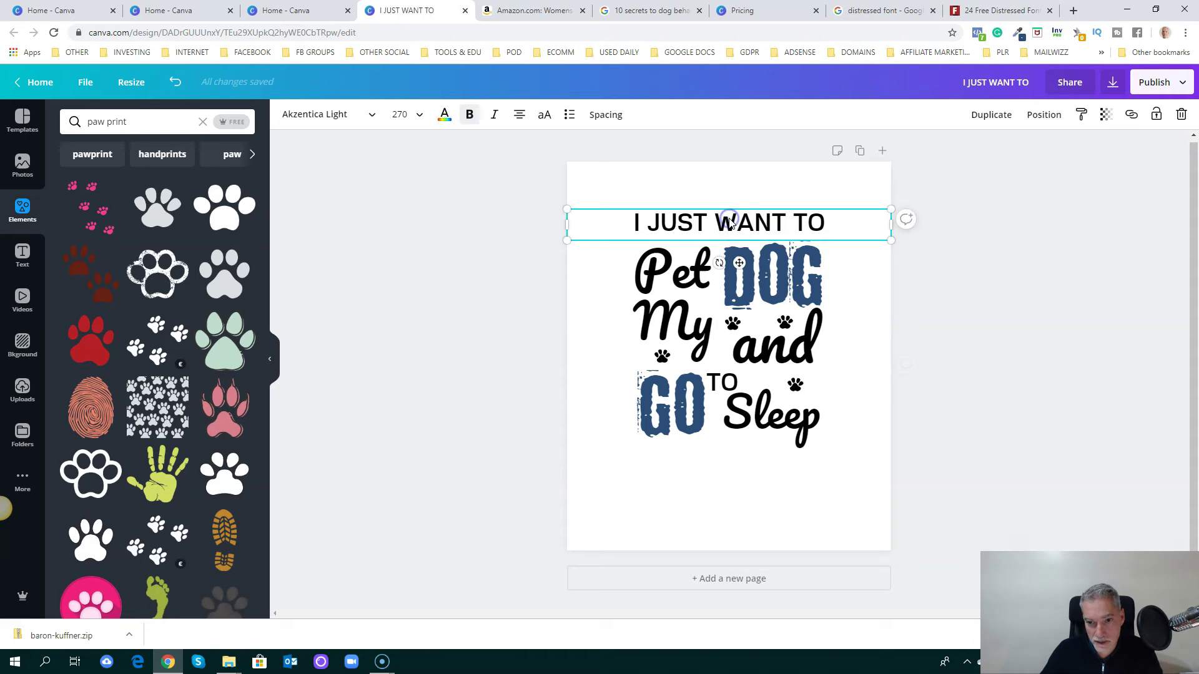
click(443, 115)
click(143, 166)
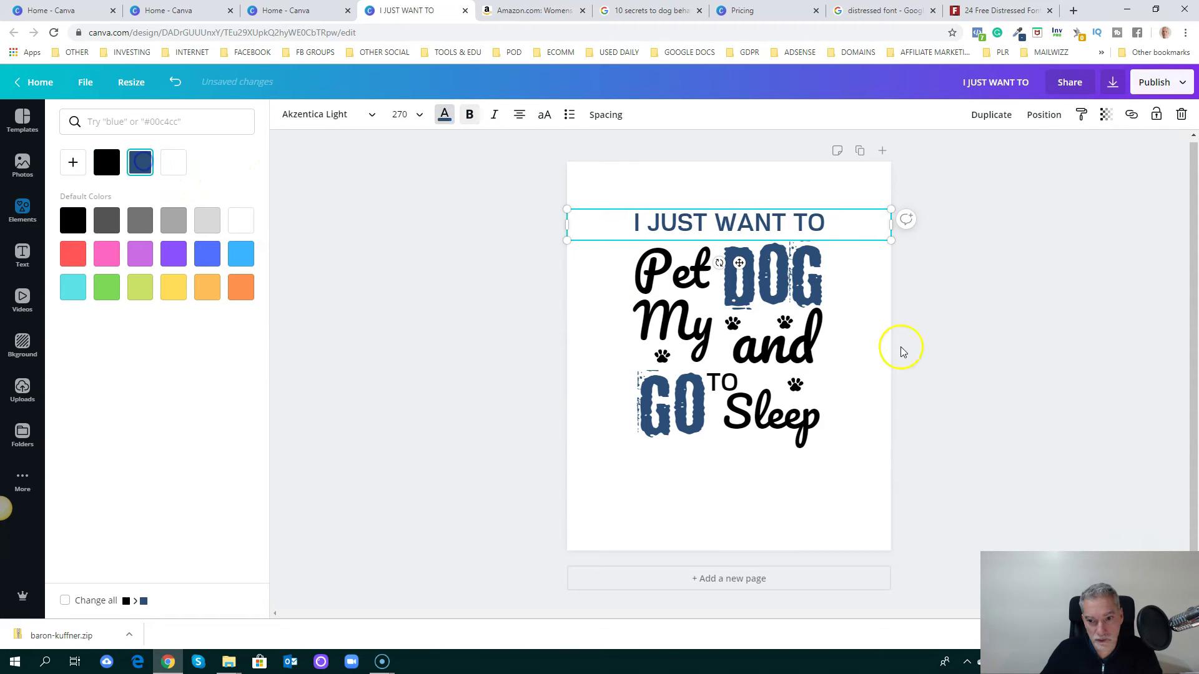
click(1061, 372)
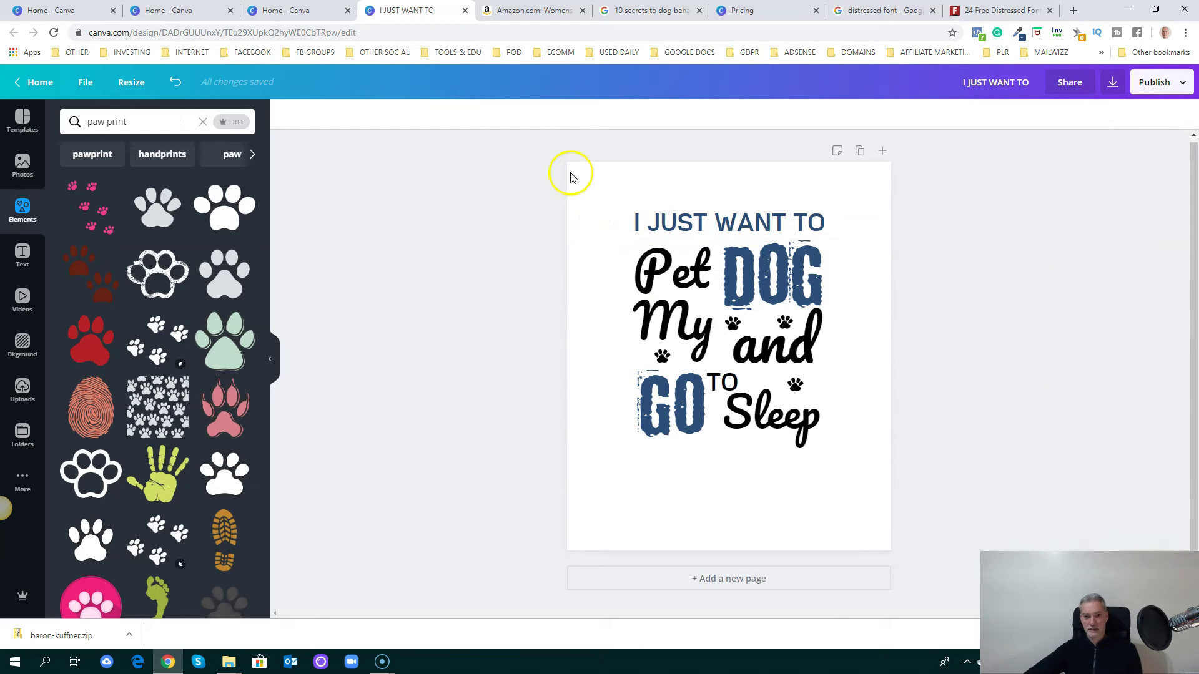
Step: Select all the text and paw prints and group them into one block
click(598, 188)
drag(618, 166, 873, 485)
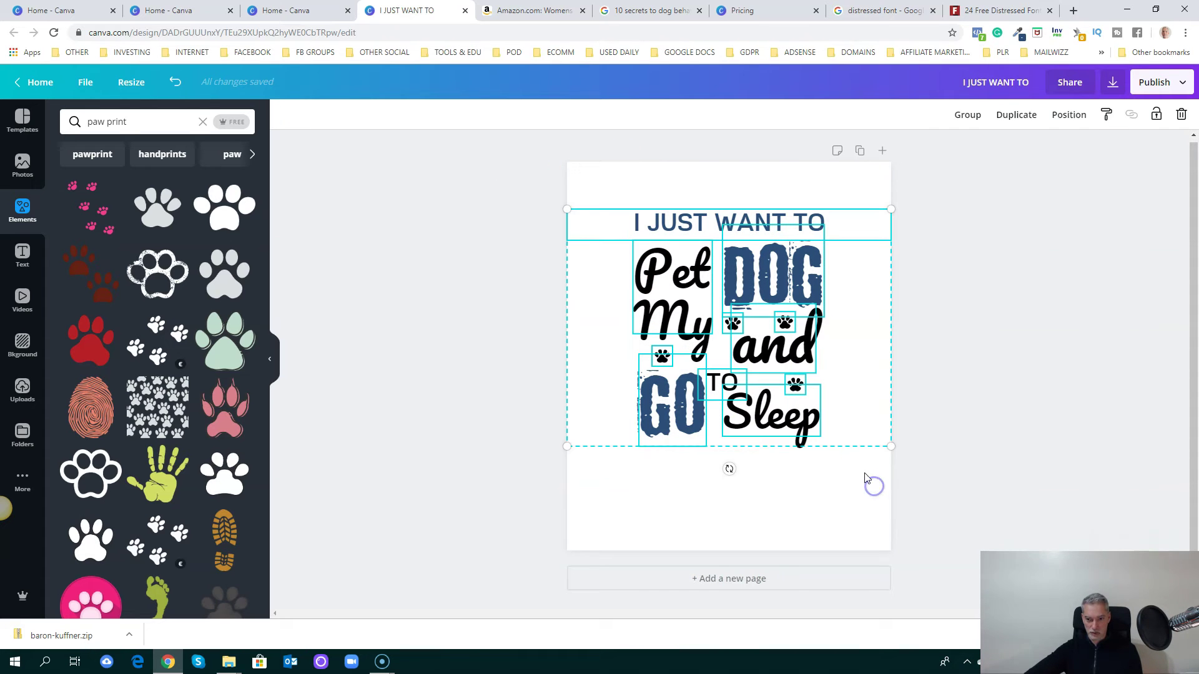
click(966, 116)
Step: Enlarge the grouped slogan to nearly the full page width and centre it on the page
drag(893, 447, 953, 503)
drag(566, 210, 509, 170)
drag(958, 496, 971, 505)
drag(510, 505, 479, 519)
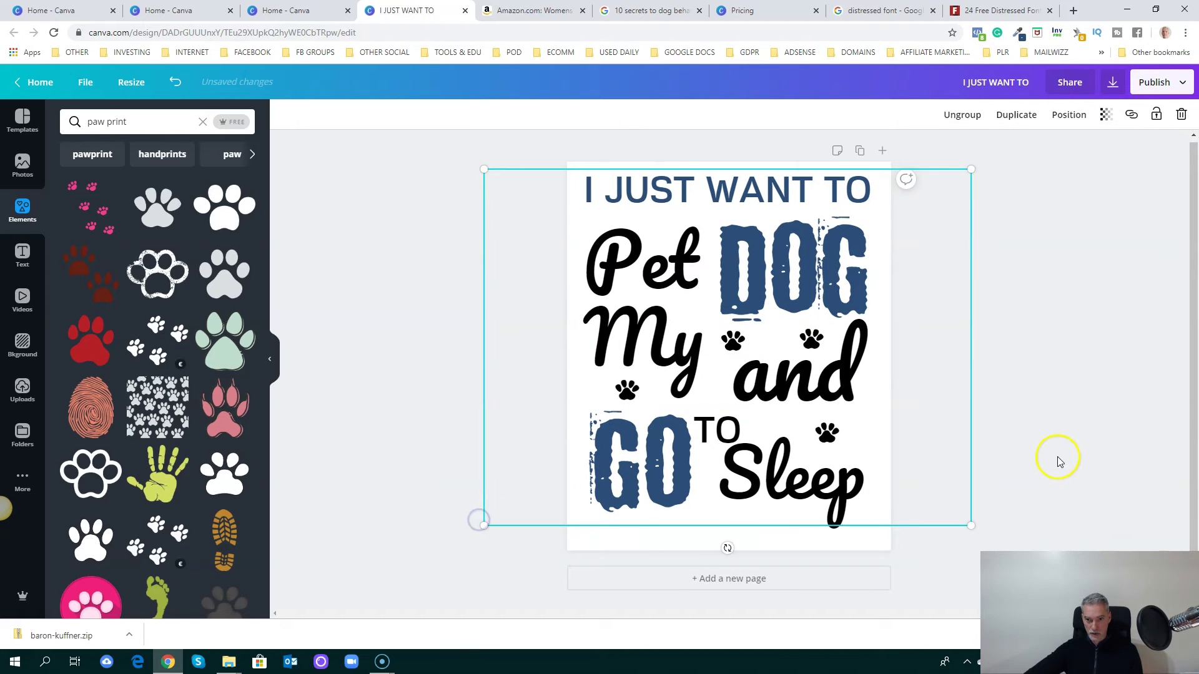
click(1073, 447)
click(789, 281)
drag(789, 281, 783, 299)
click(1077, 341)
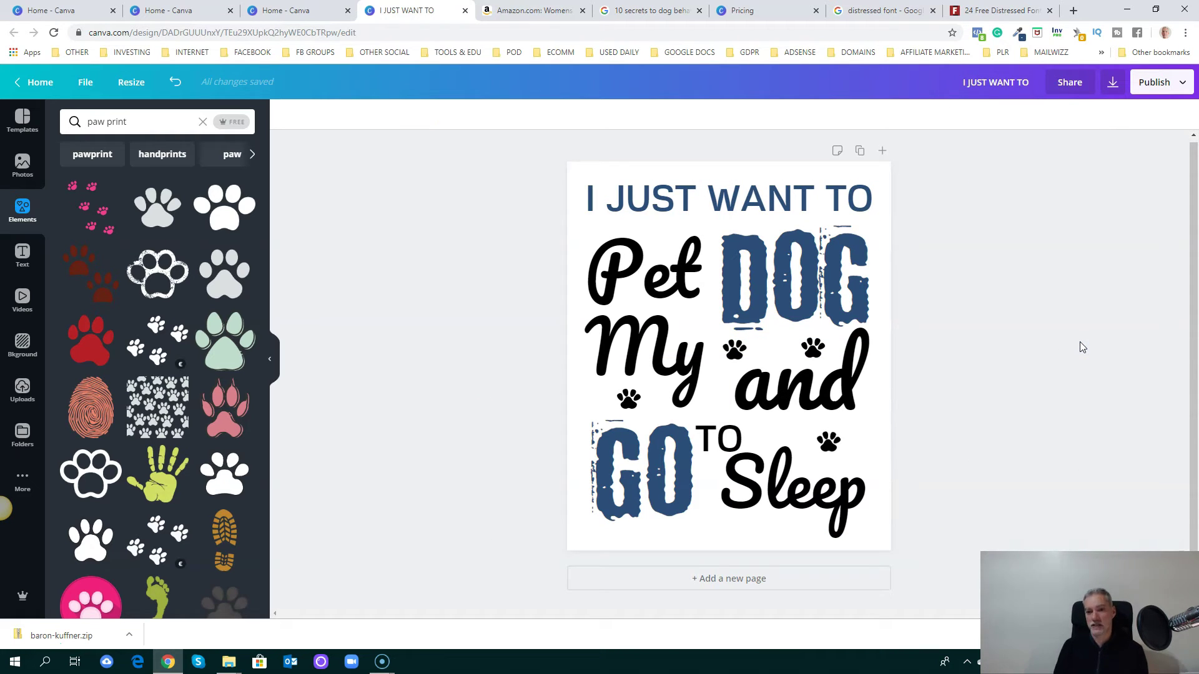
Step: Export the design as the PNG file 'I JUST WANT TO.png' and dismiss the preview and notice
click(1102, 334)
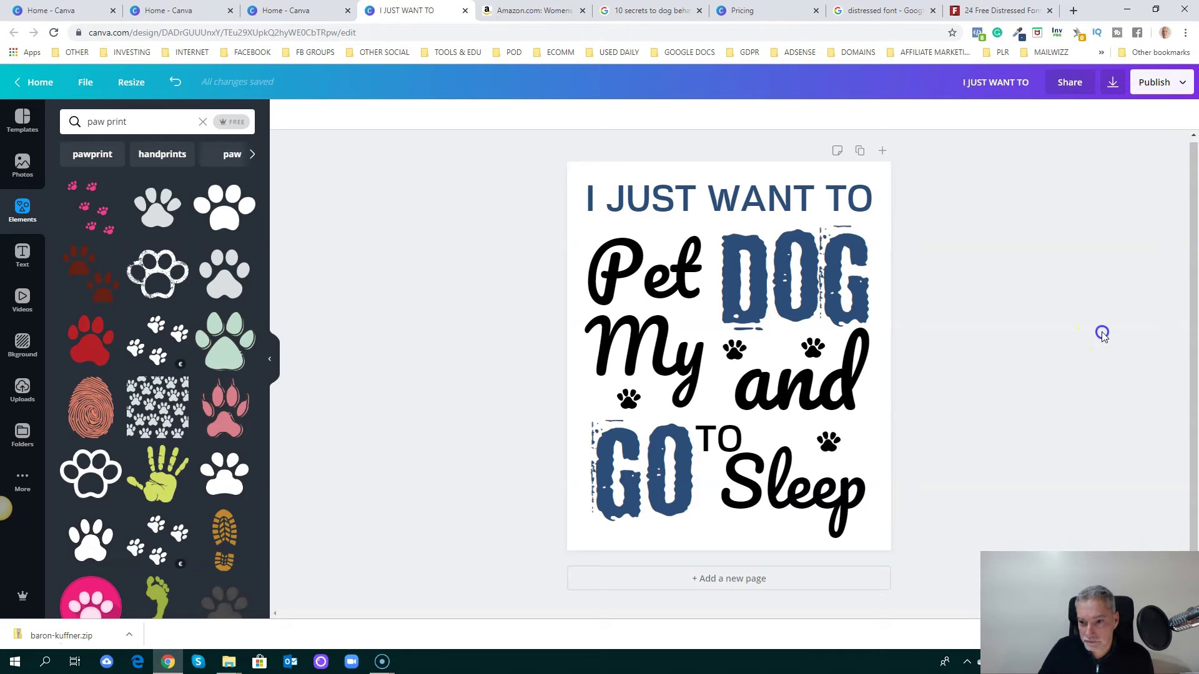
click(1114, 84)
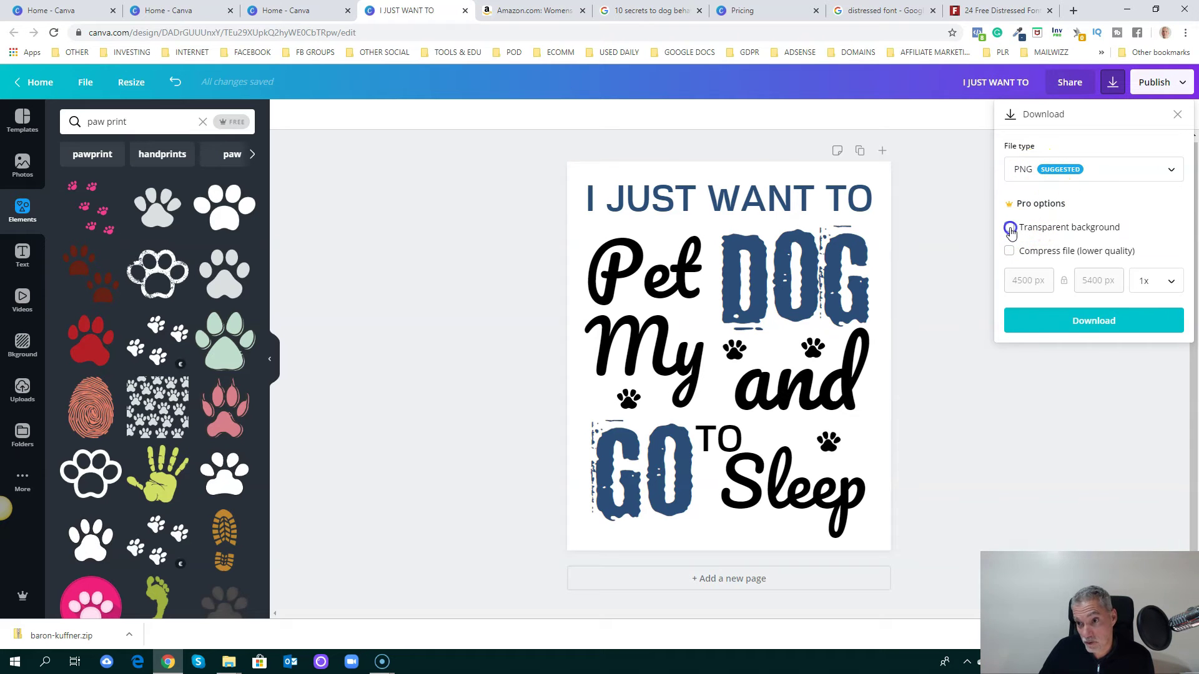
click(1074, 323)
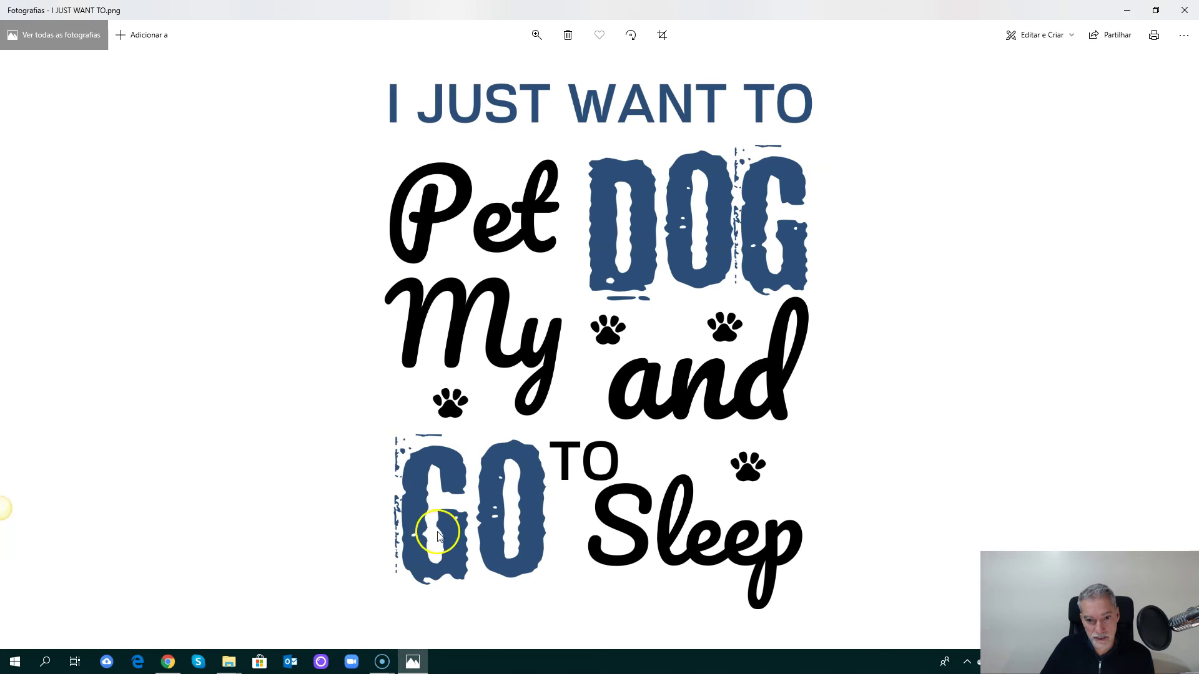
click(1181, 11)
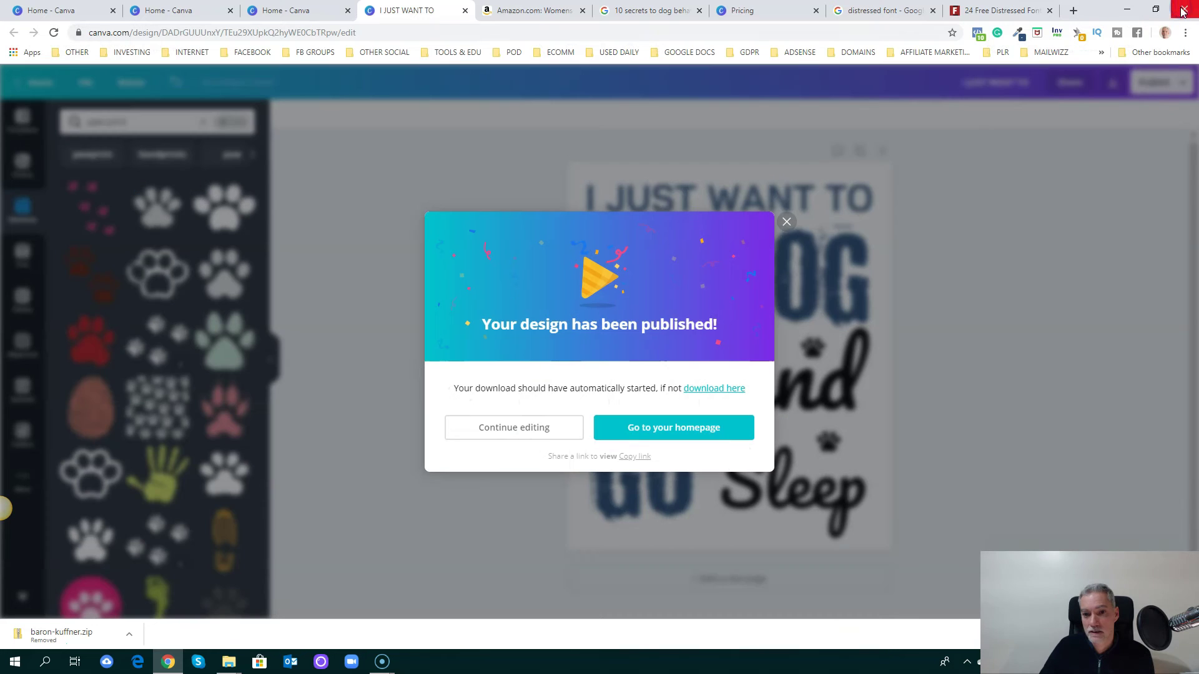
click(788, 222)
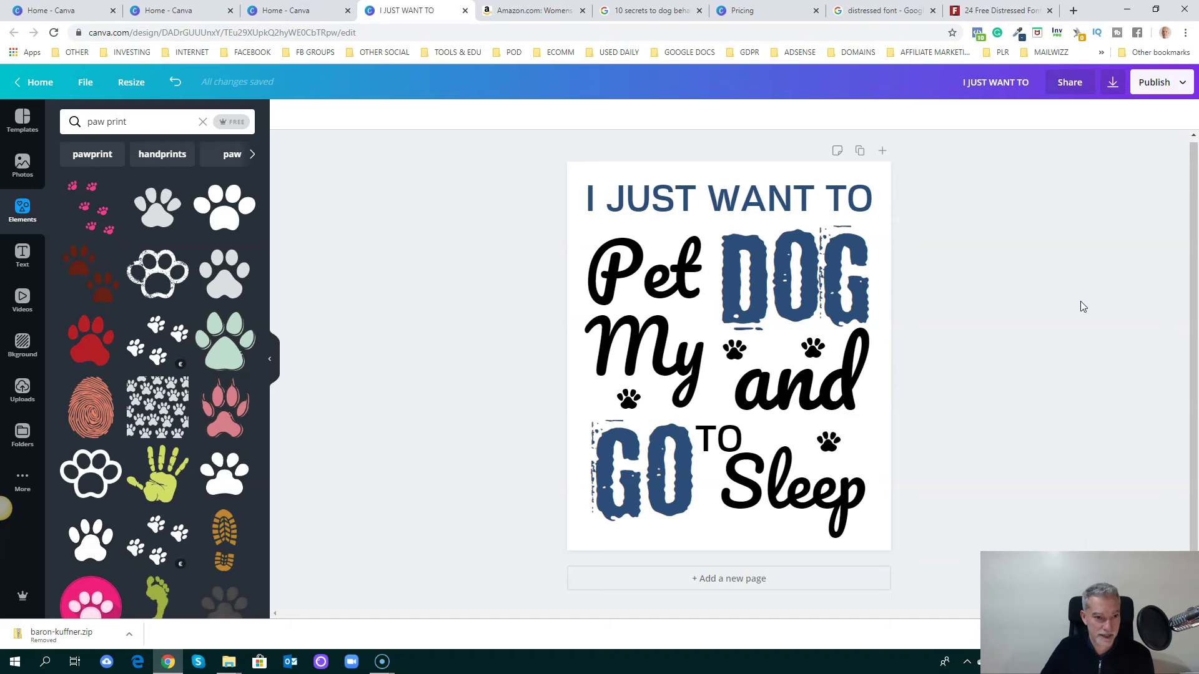
Step: From the Canva home page, create a new blank eBook cover titled 'eBook - Untitled'
click(44, 91)
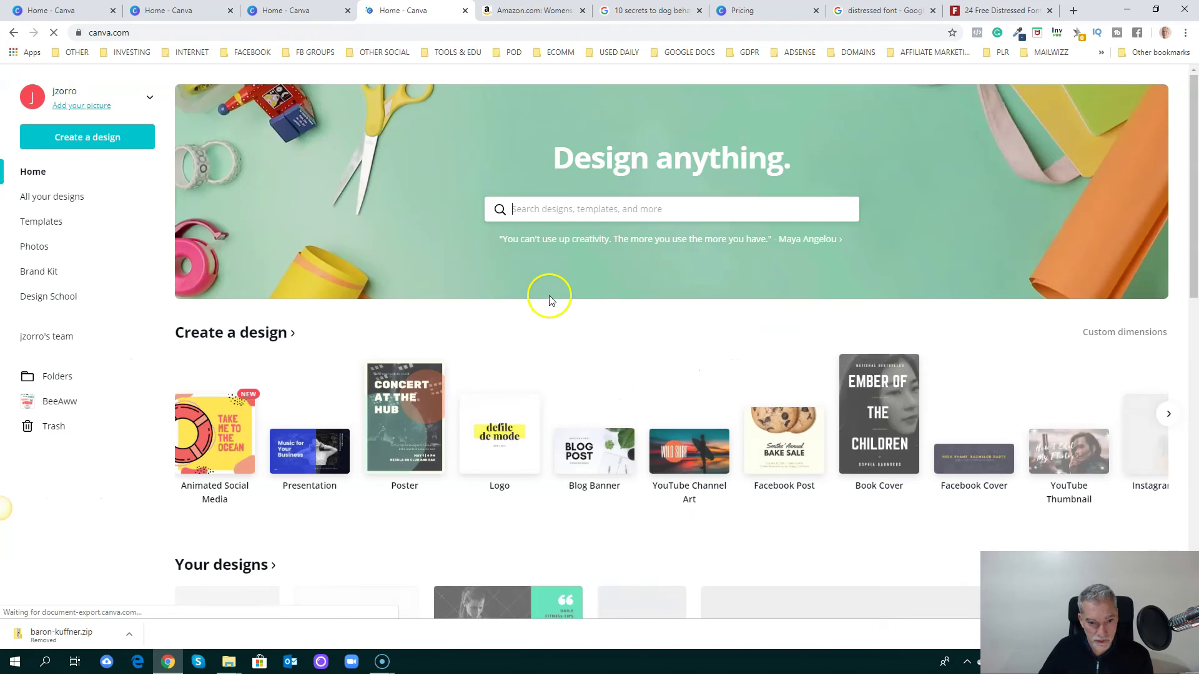
scroll(548, 298, down, 3)
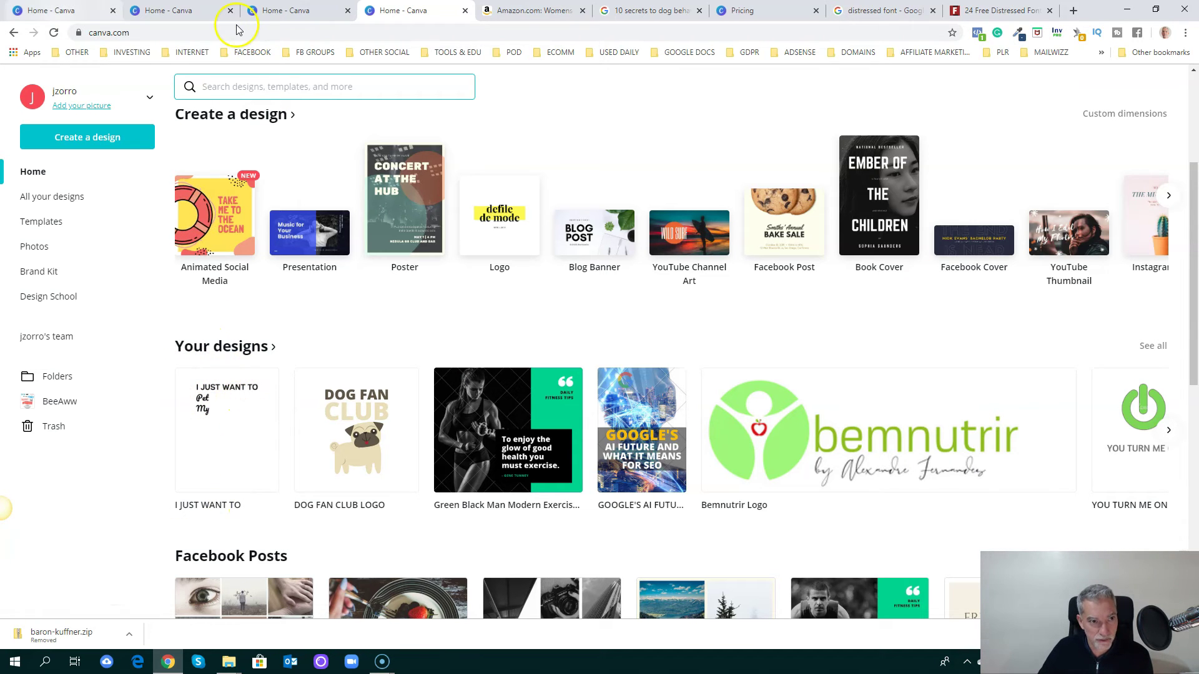
click(53, 35)
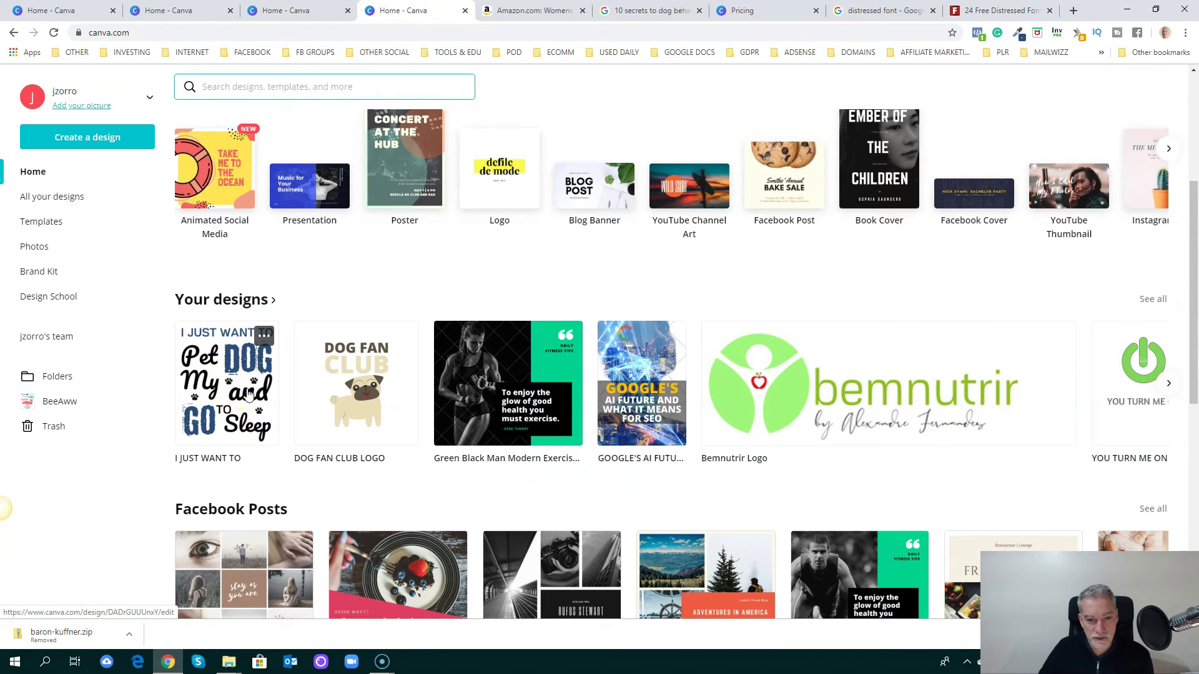
click(555, 12)
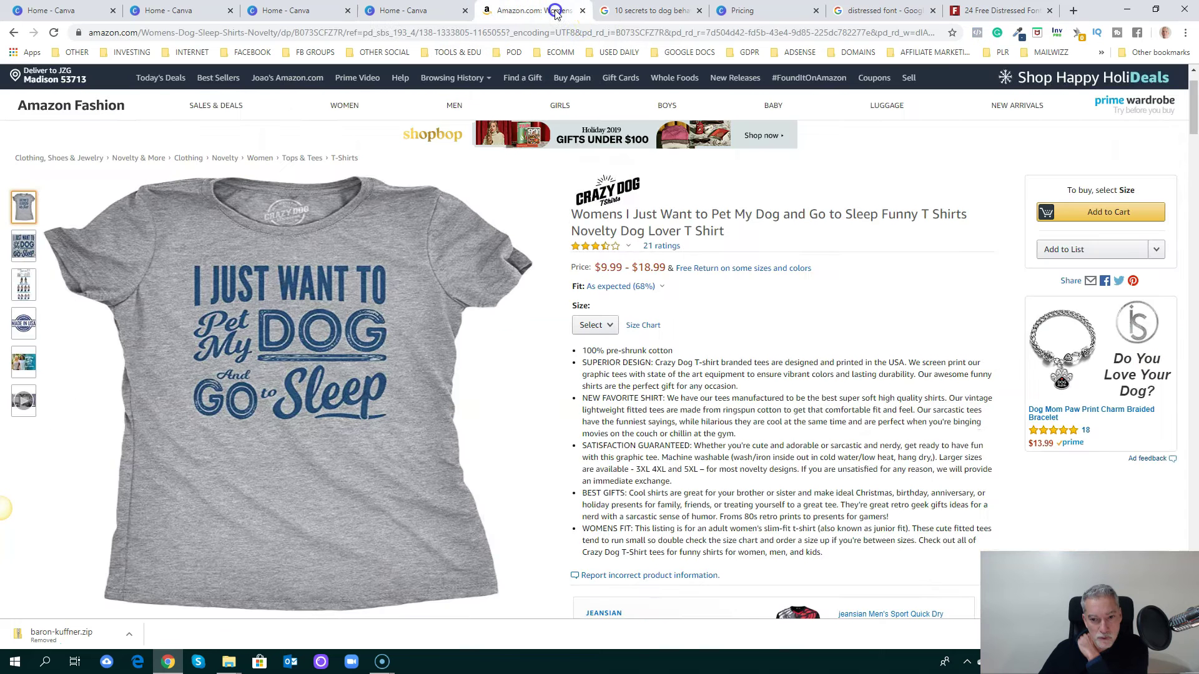
click(648, 11)
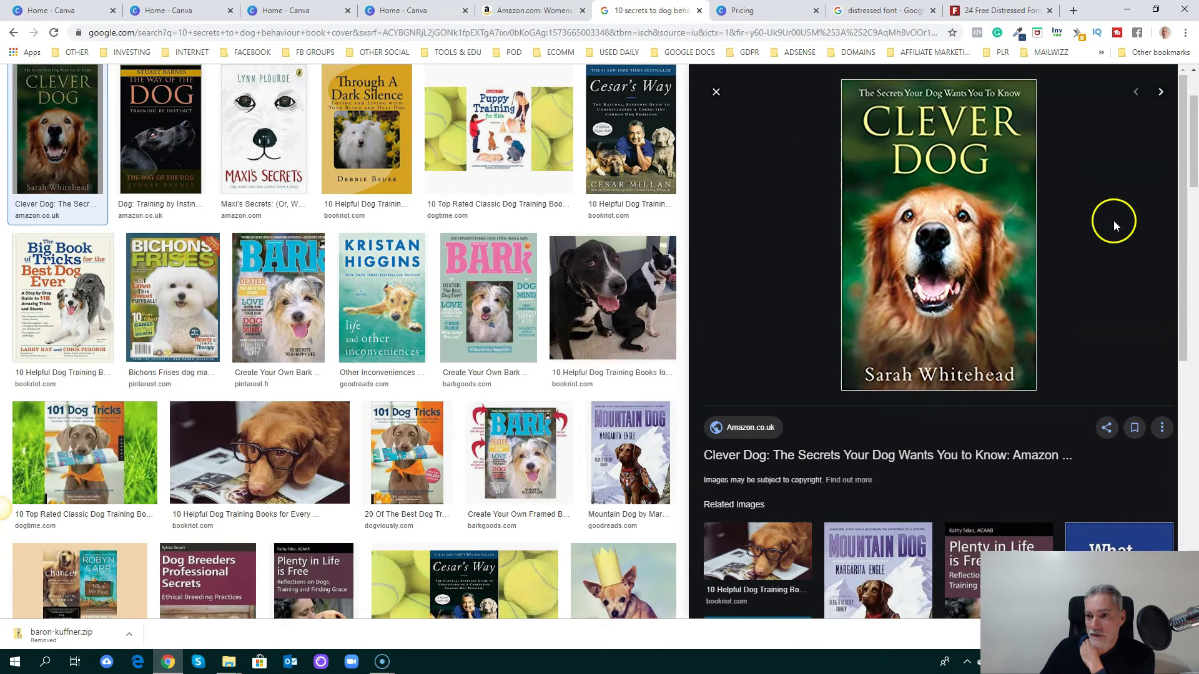
click(406, 11)
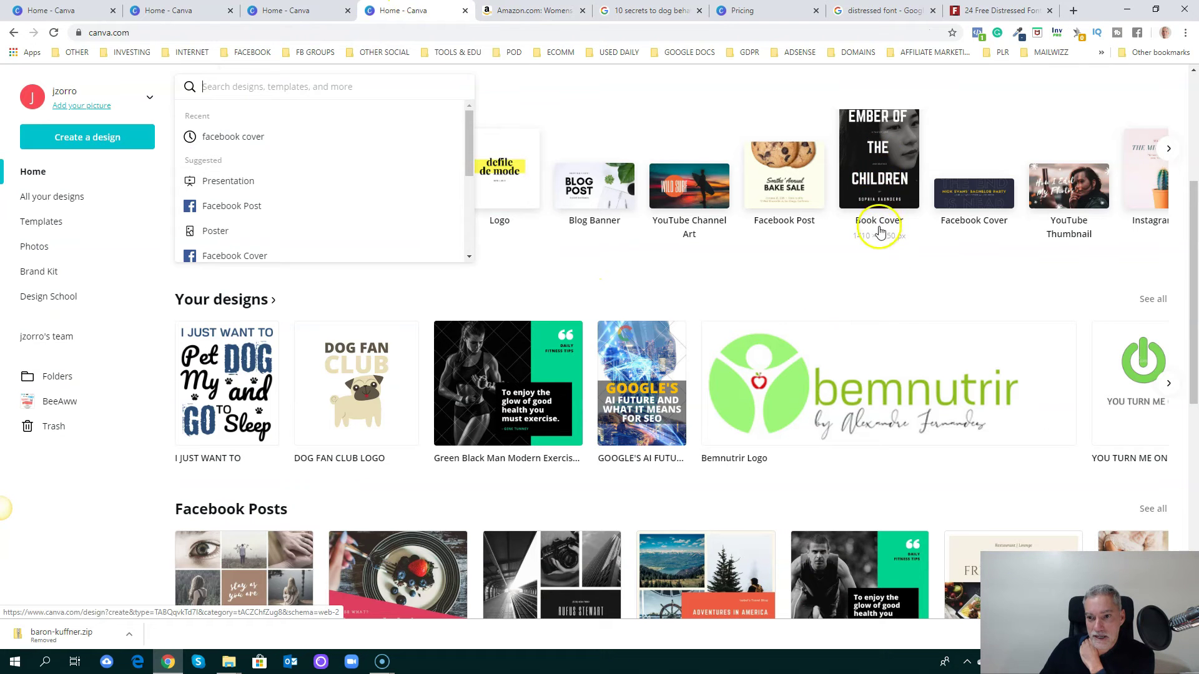
click(882, 179)
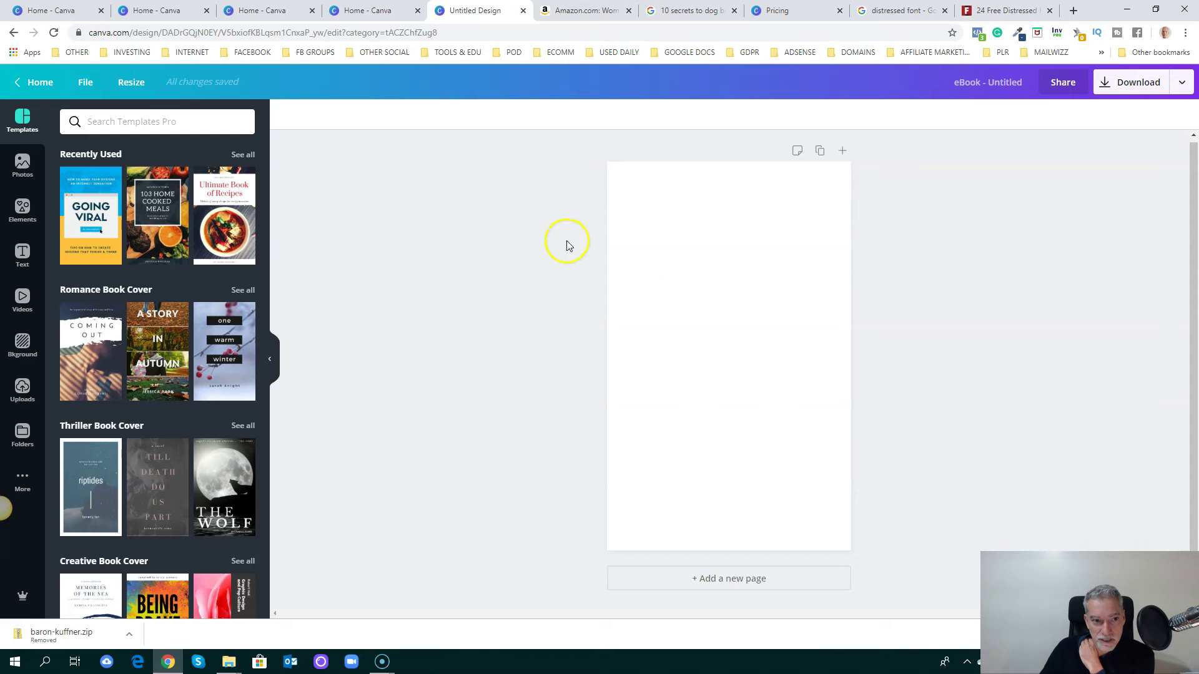
Step: Check the cover's custom width and height under Resize without changing them
click(131, 82)
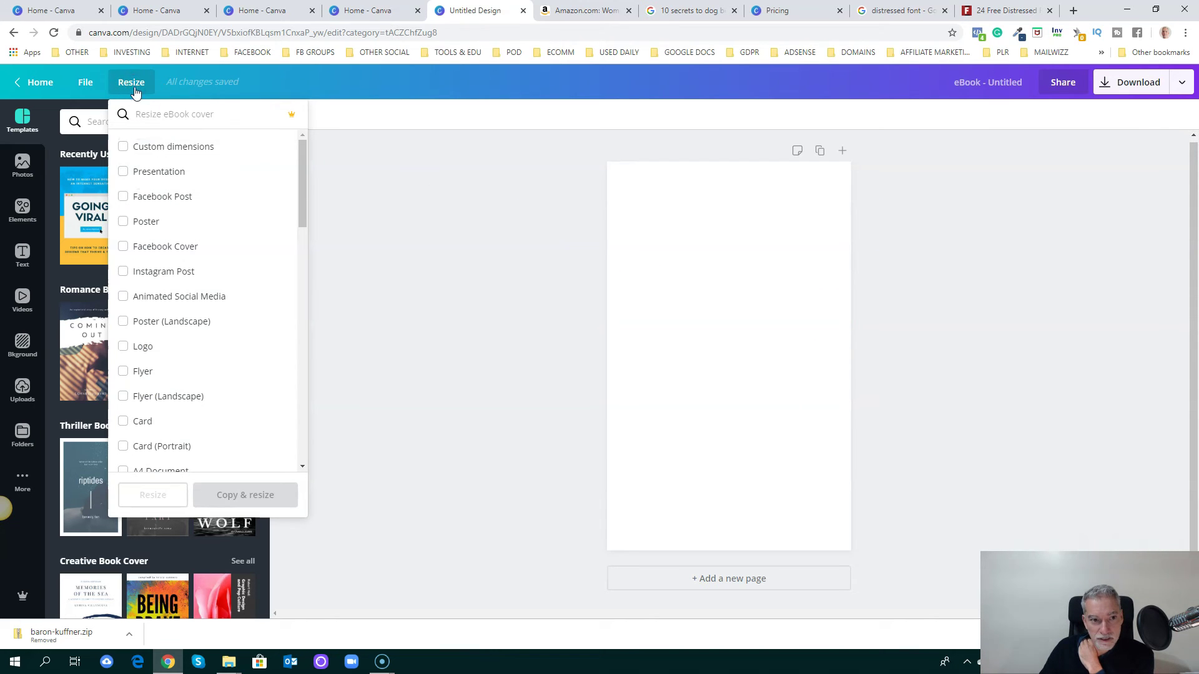
click(123, 147)
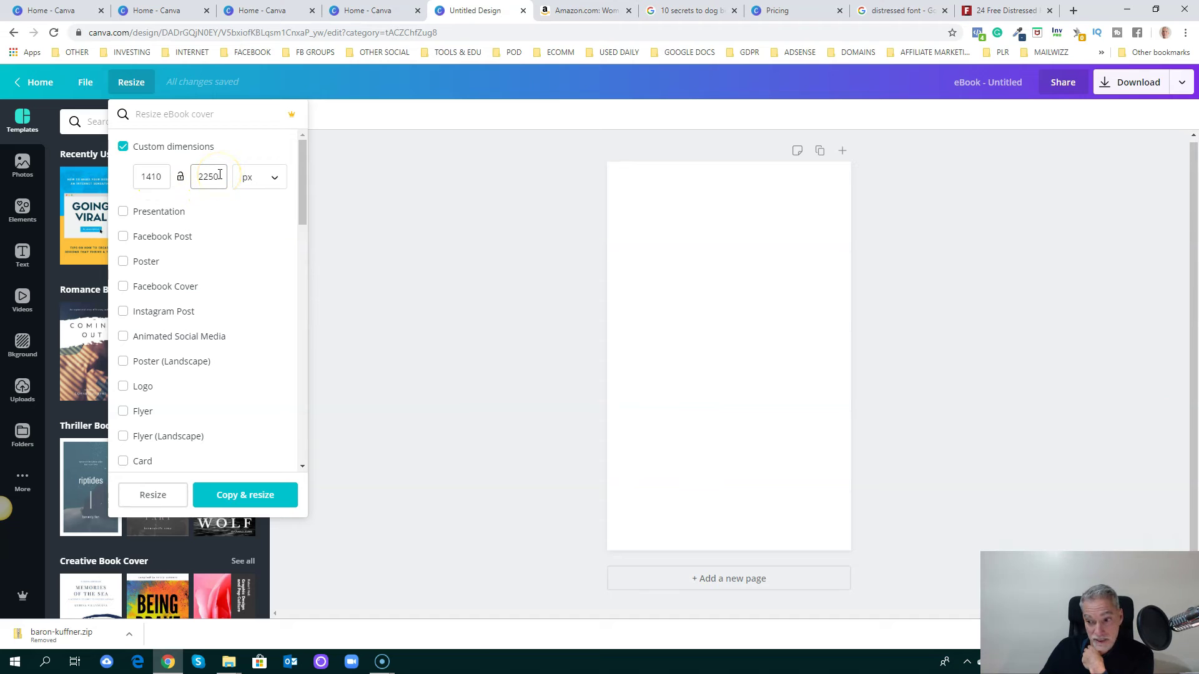
click(1036, 417)
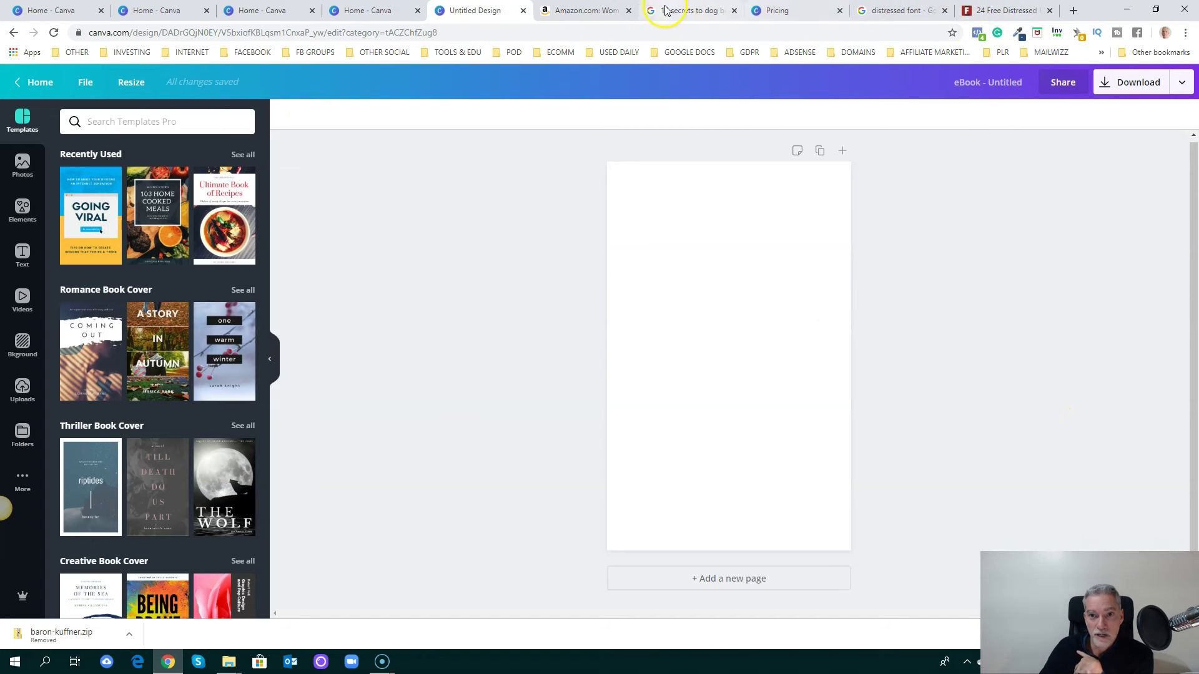
click(700, 11)
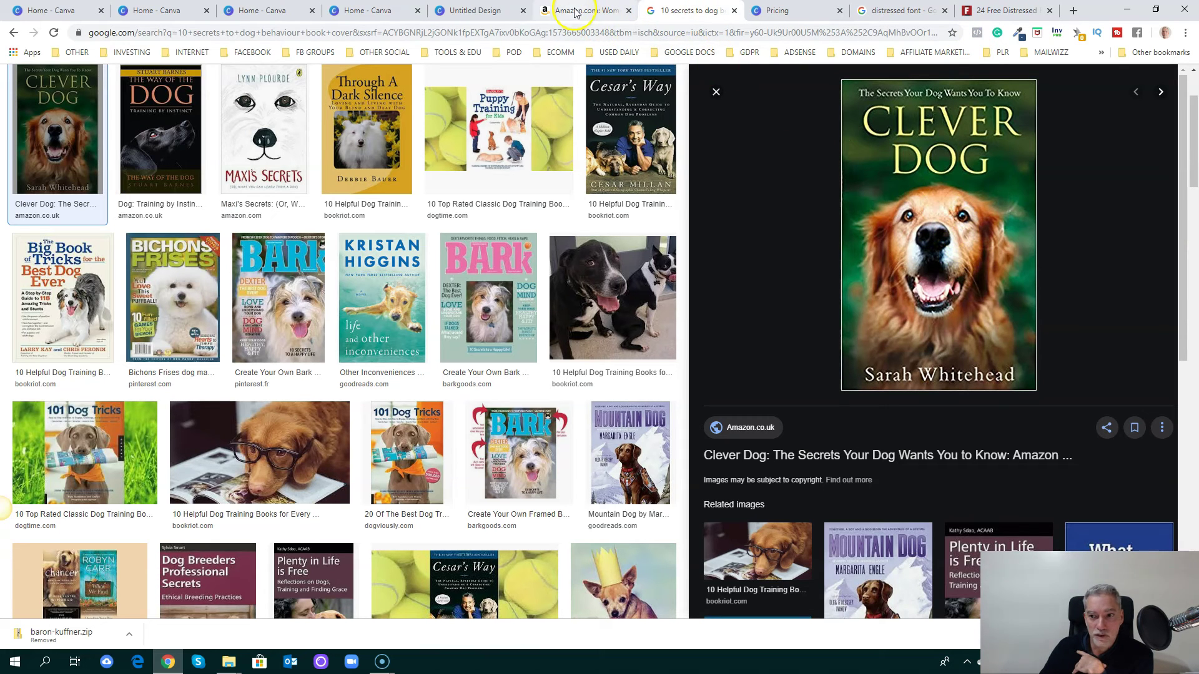
click(475, 9)
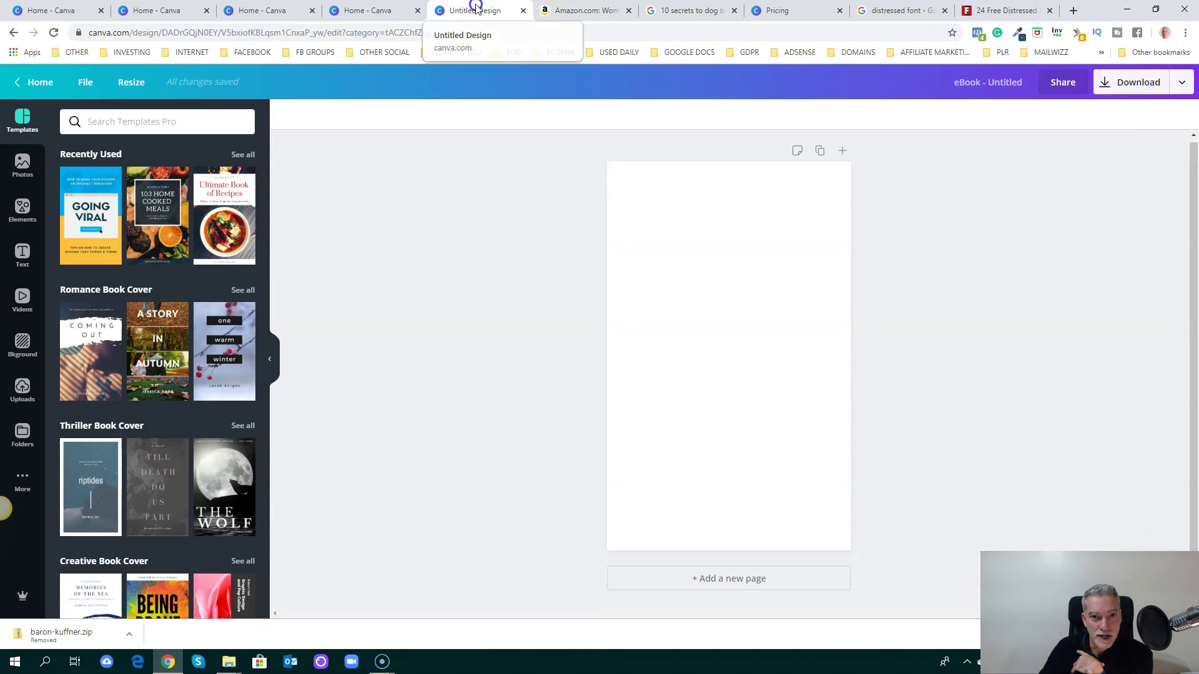
Step: Search Canva's stock photos for 'golden retriever'
click(24, 165)
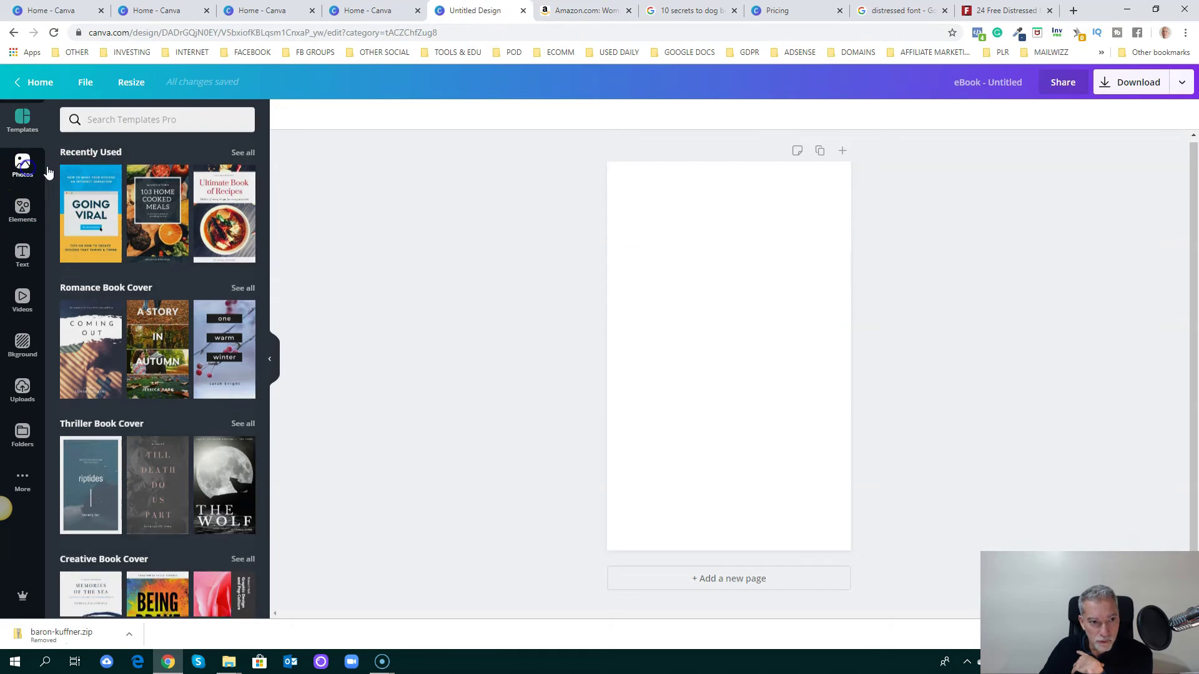
click(136, 121)
text(golden retriever)
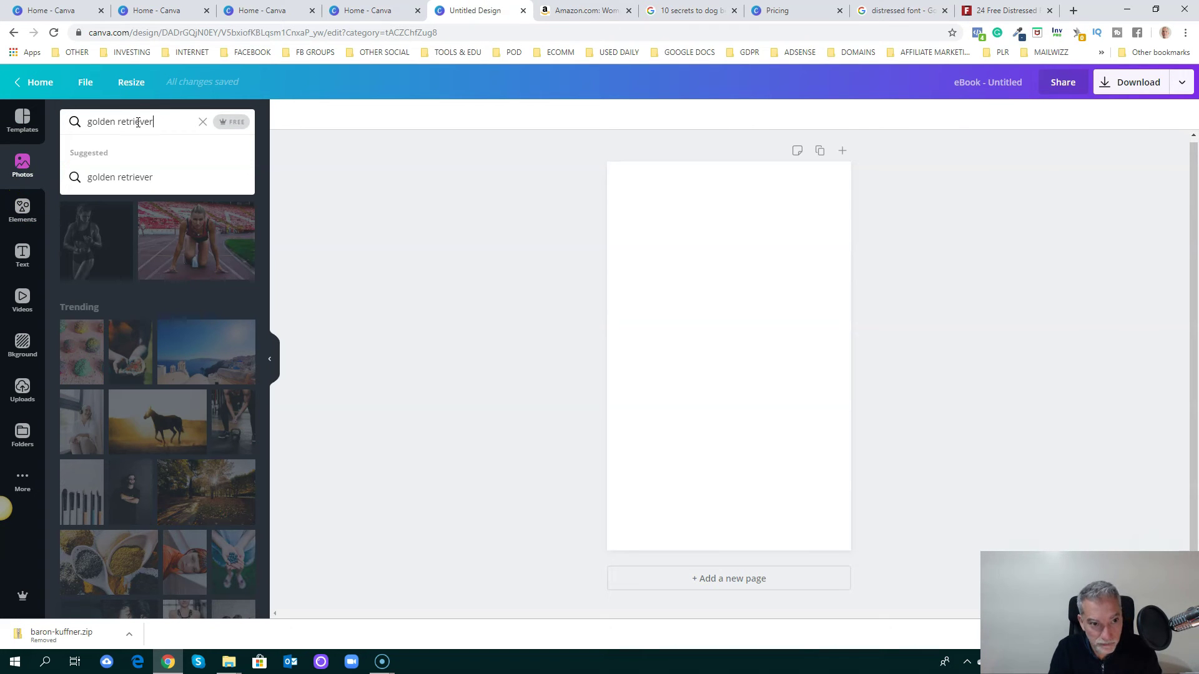
key(Return)
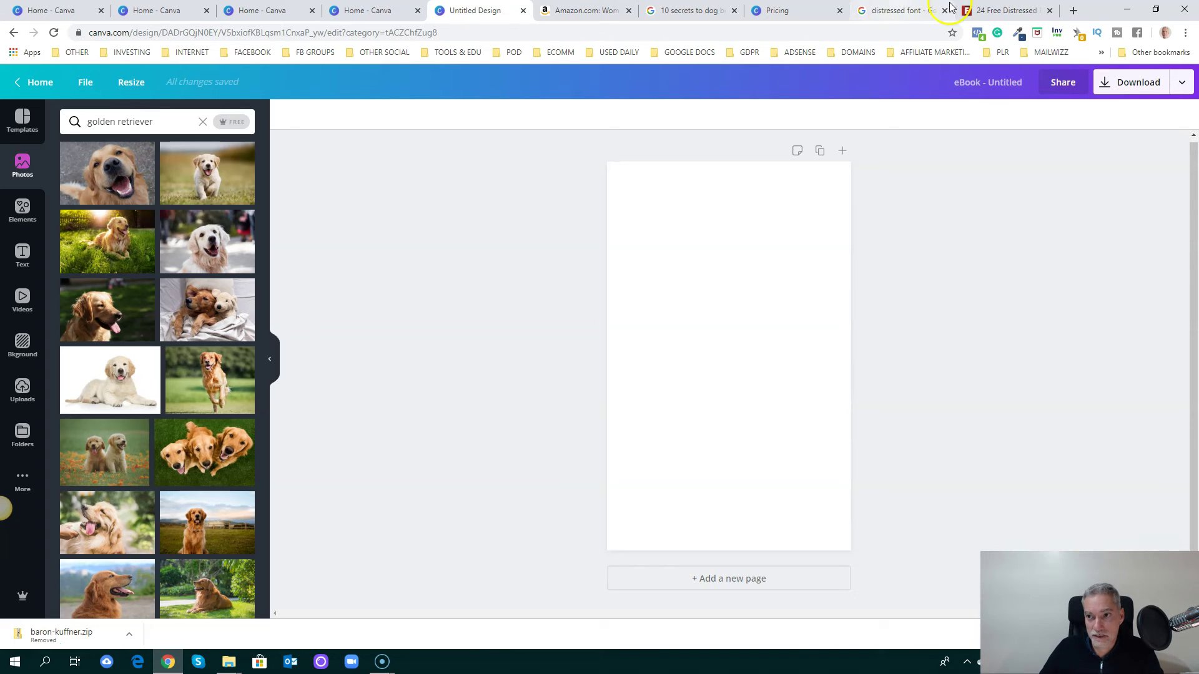
click(1074, 12)
Step: Go to Unsplash and search for 'golden retriever' photos
text(uns)
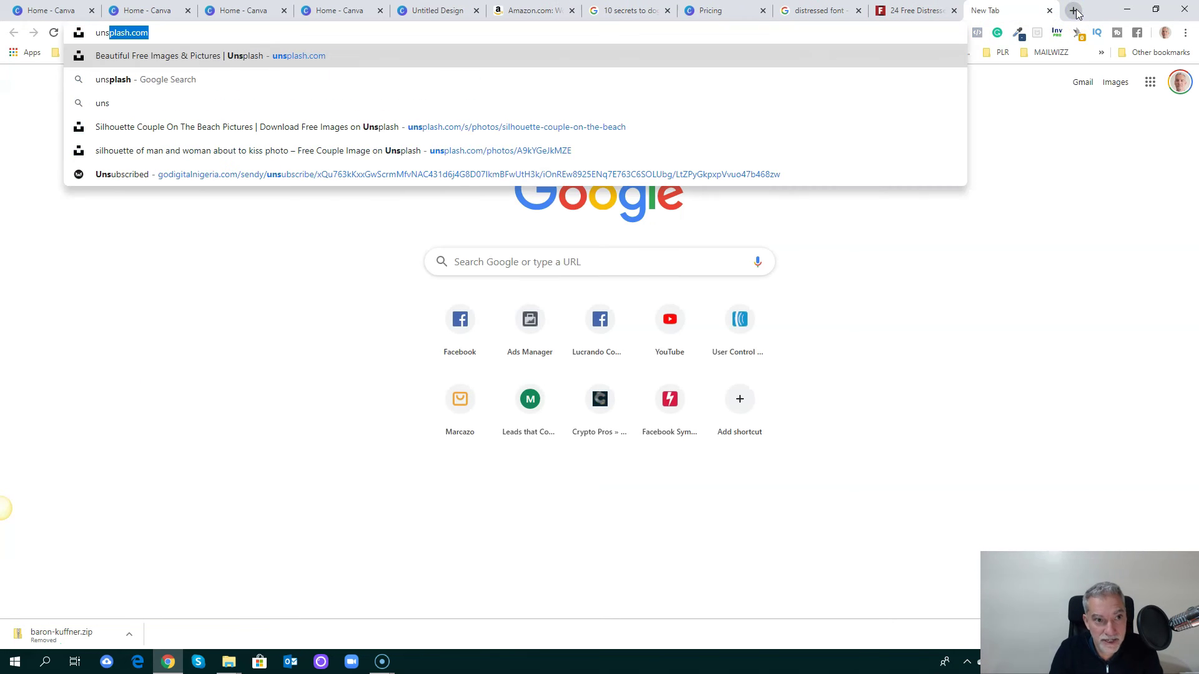
key(Return)
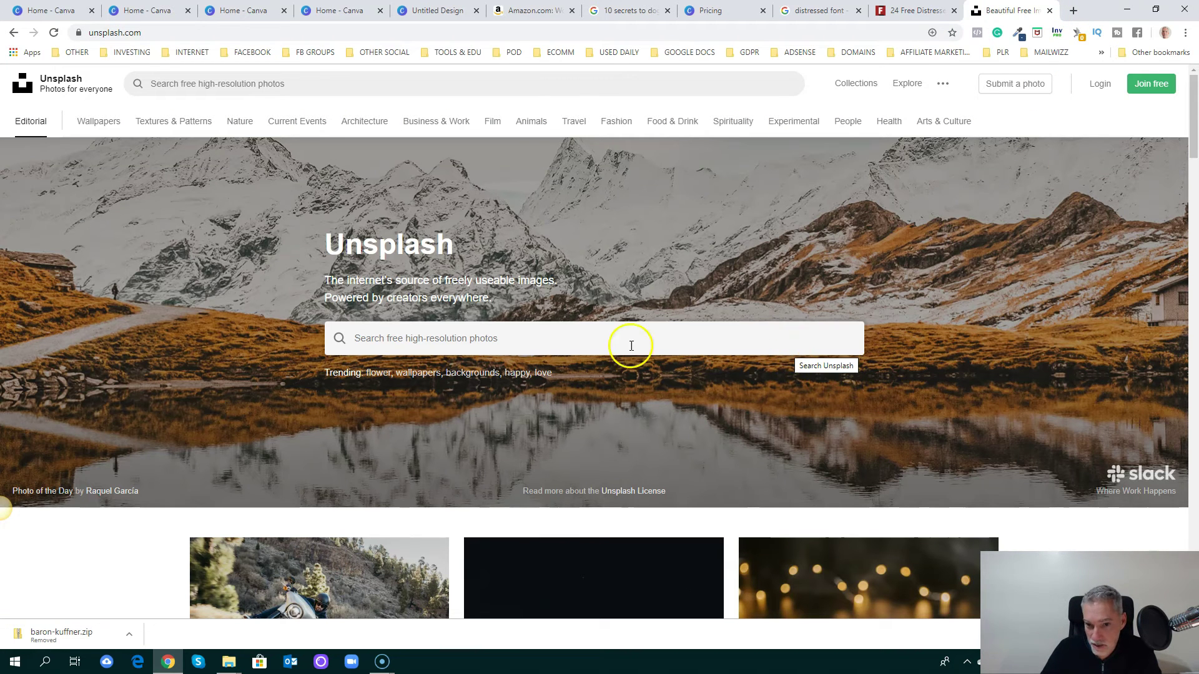
click(491, 342)
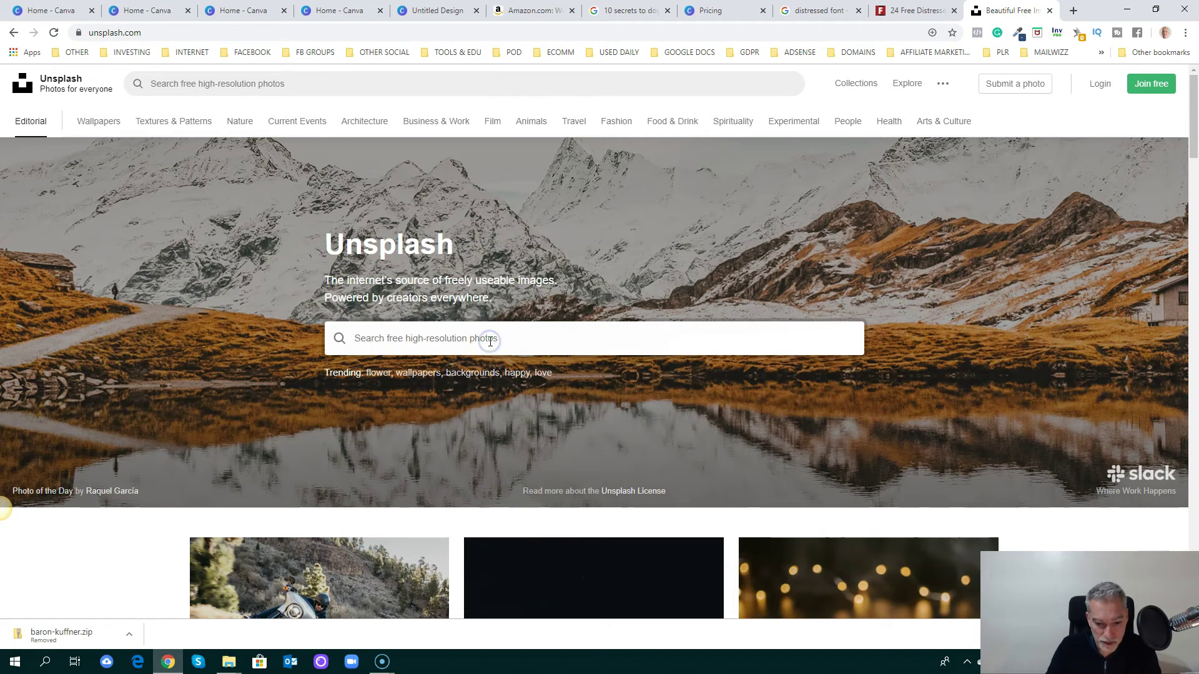
text(golden )
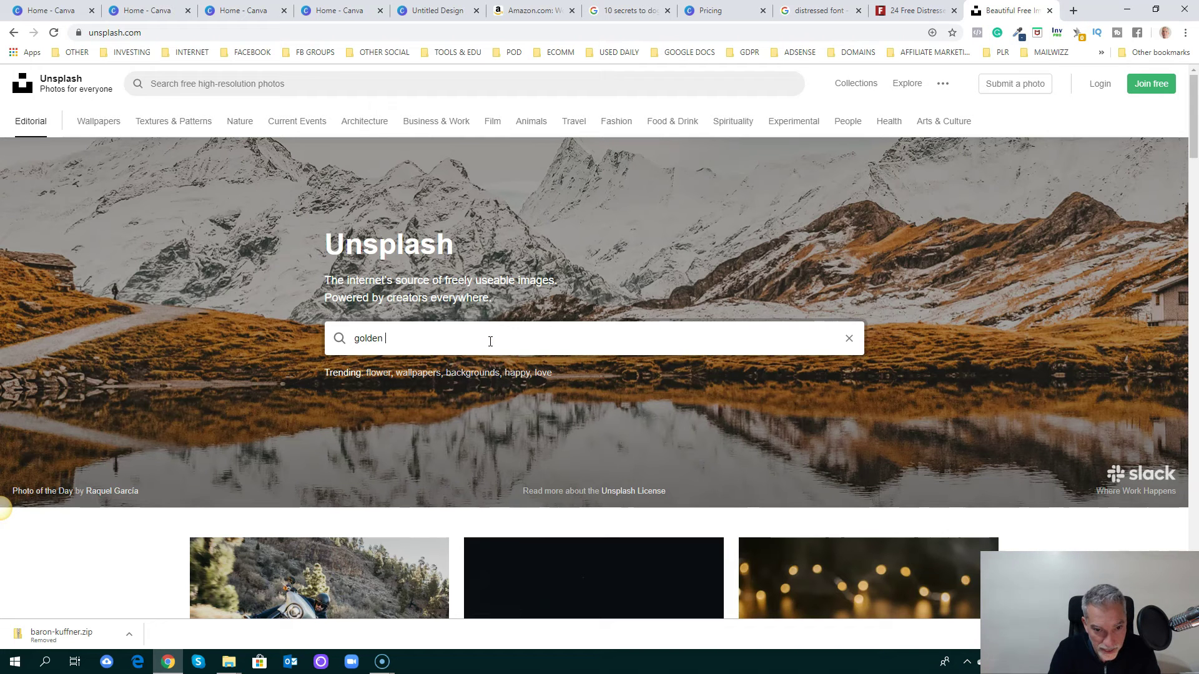
text(retriever)
key(Return)
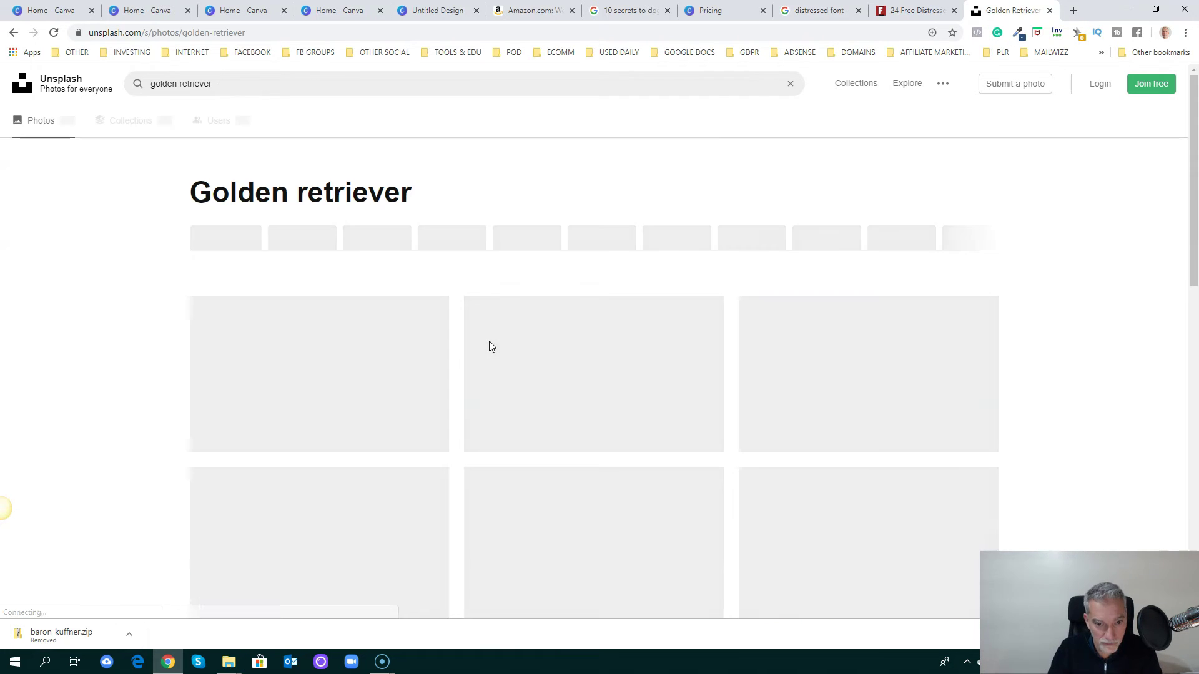
scroll(822, 258, down, 2)
scroll(937, 260, down, 10)
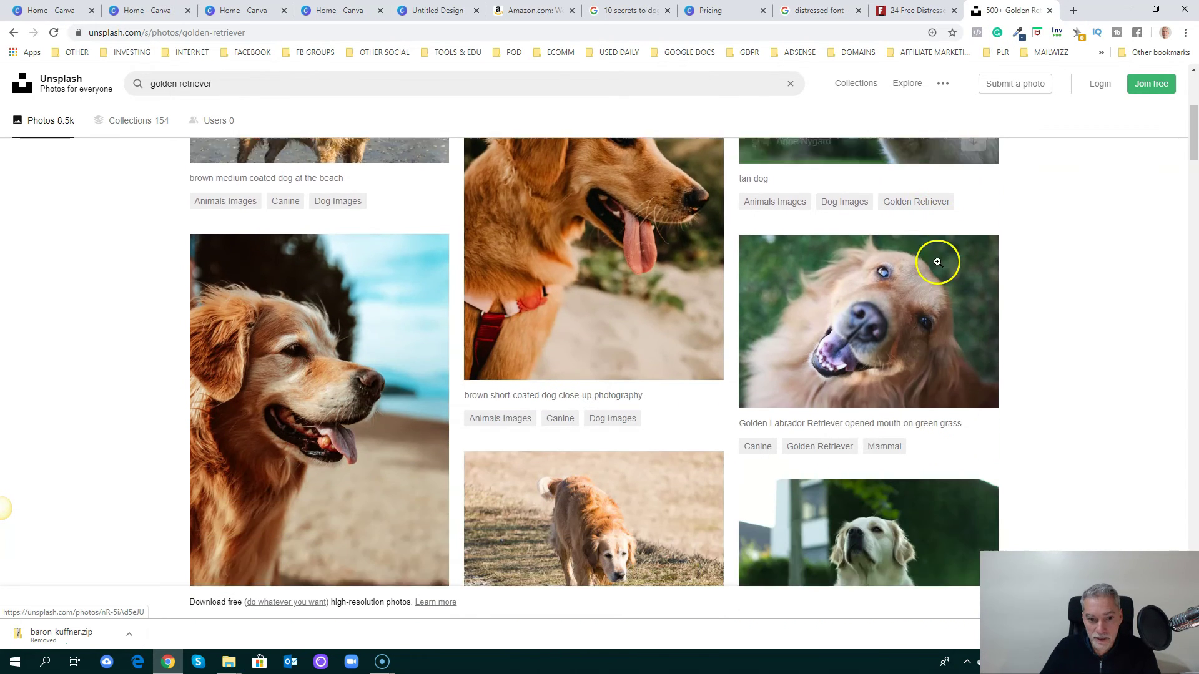
scroll(468, 294, down, 2)
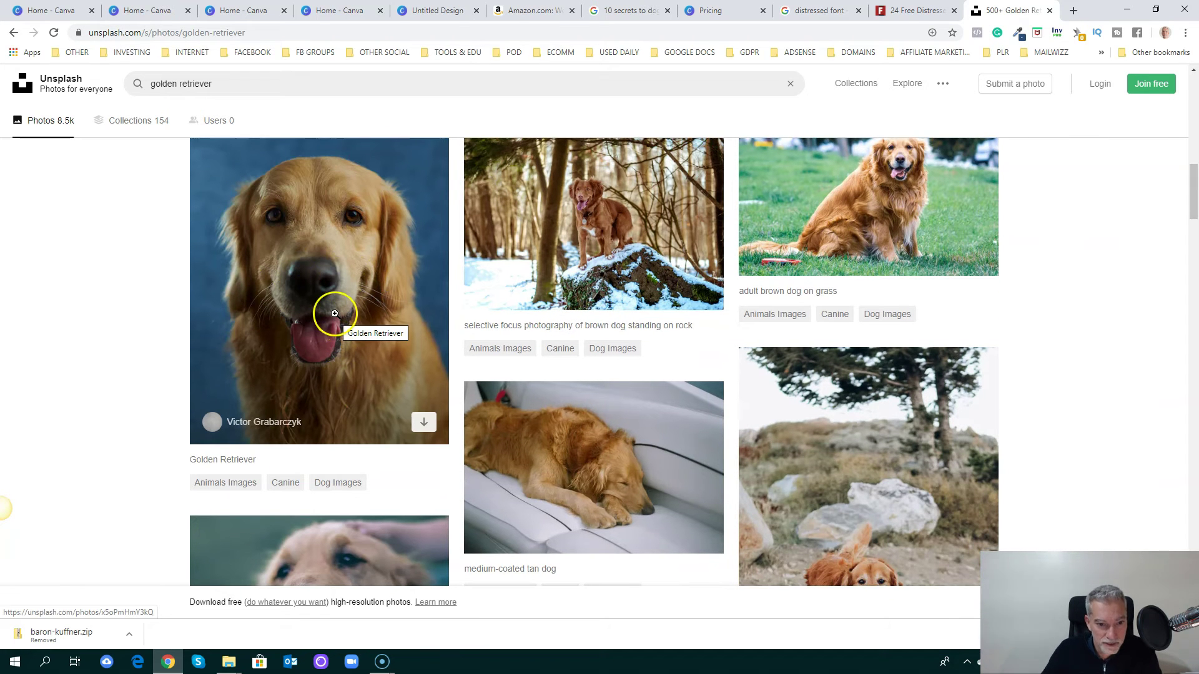
Step: Save the golden retriever portrait on a blue background to the Desktop as a JPG
click(335, 313)
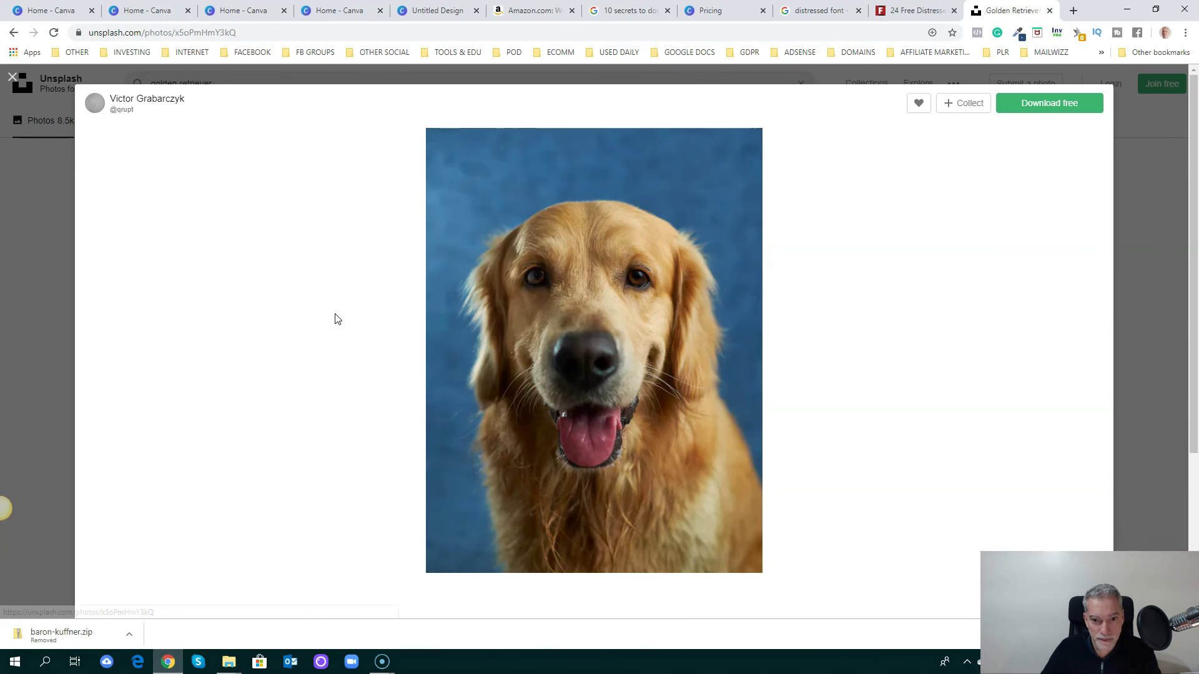
click(1038, 106)
click(603, 310)
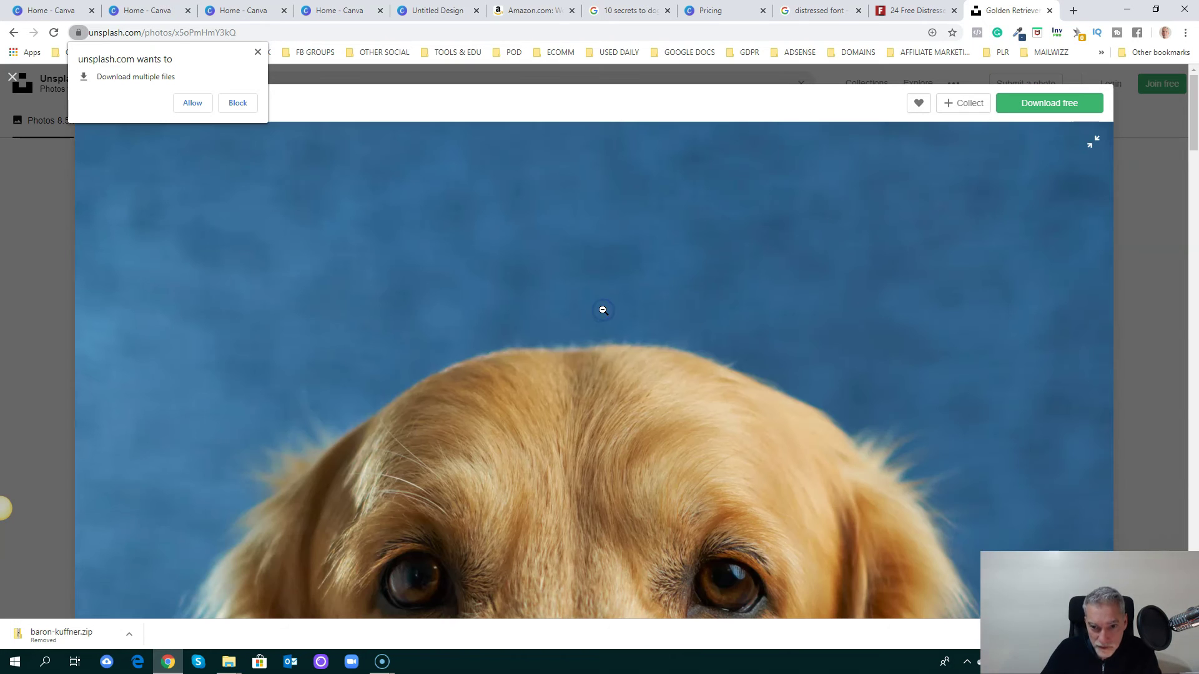
right_click(639, 353)
click(677, 378)
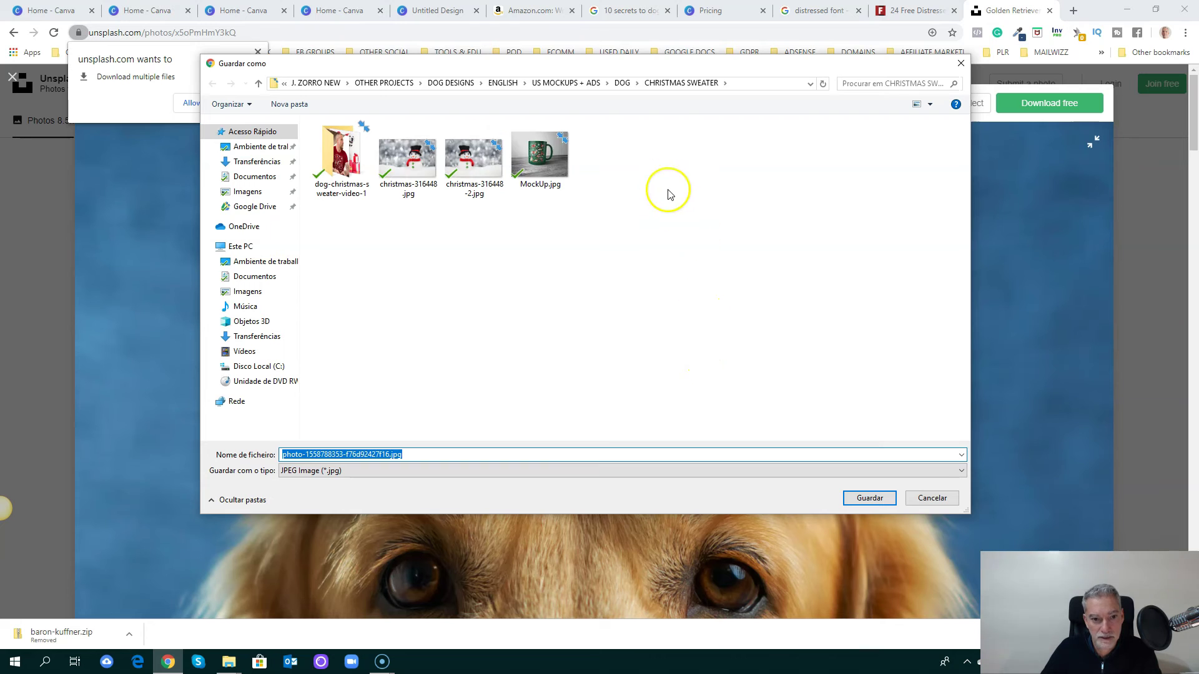
click(275, 152)
click(869, 498)
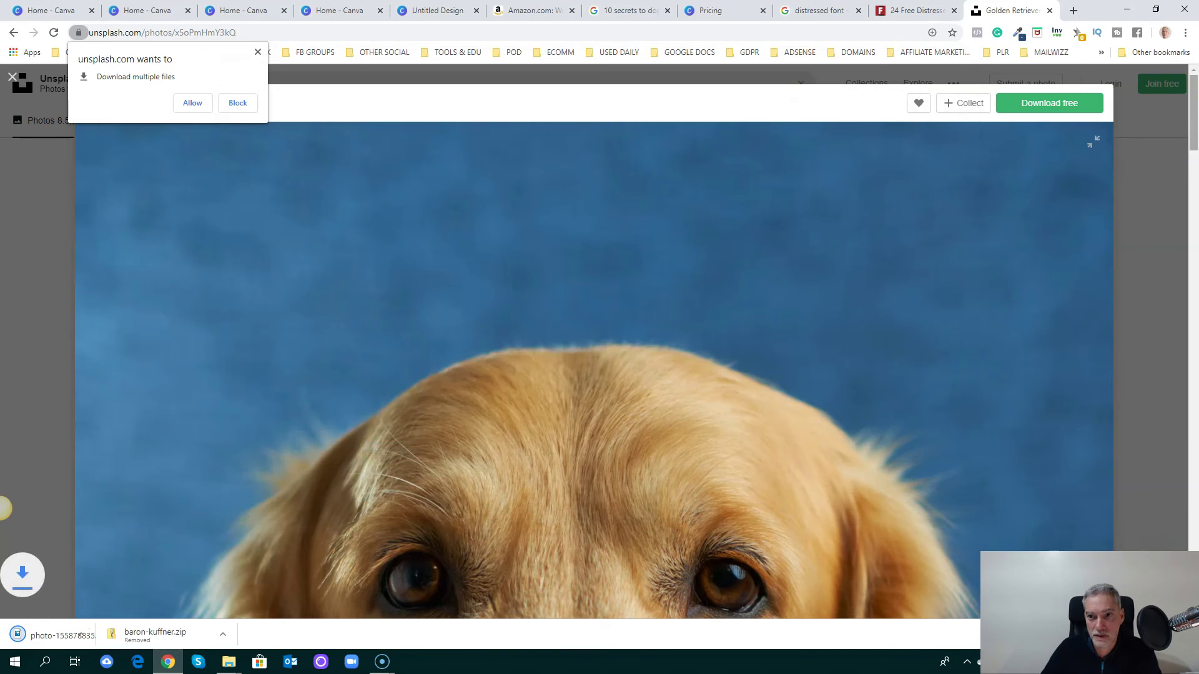
click(431, 14)
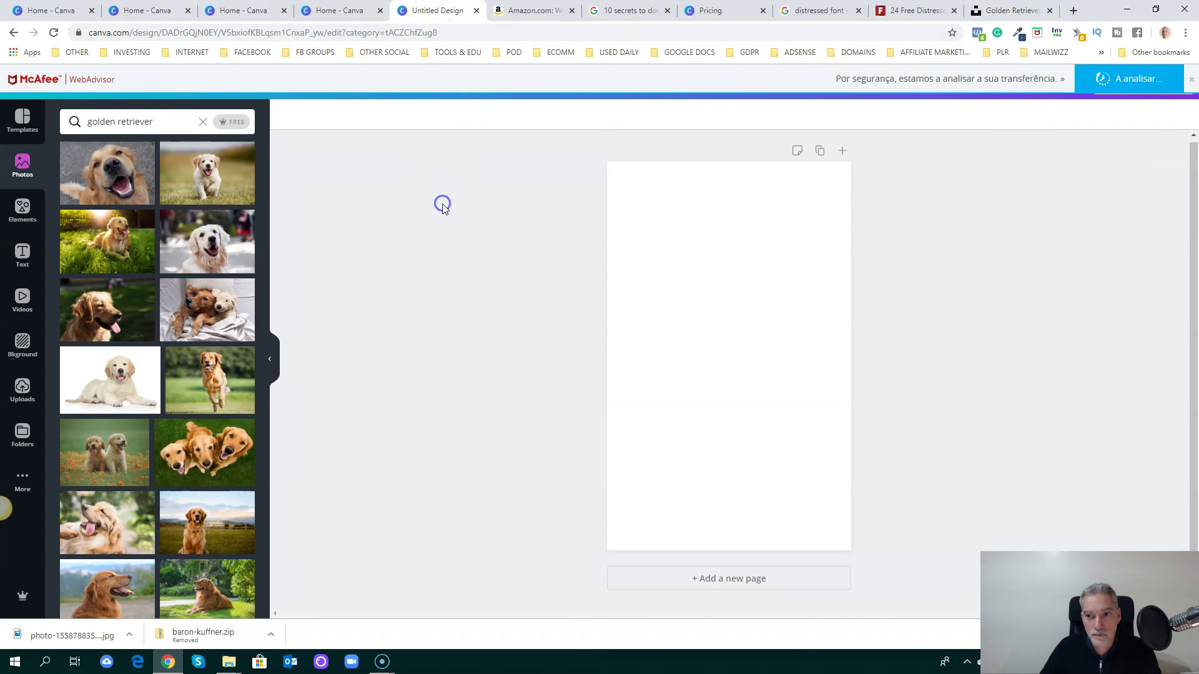
Step: Upload the saved golden retriever photo from the Desktop into Canva
click(22, 390)
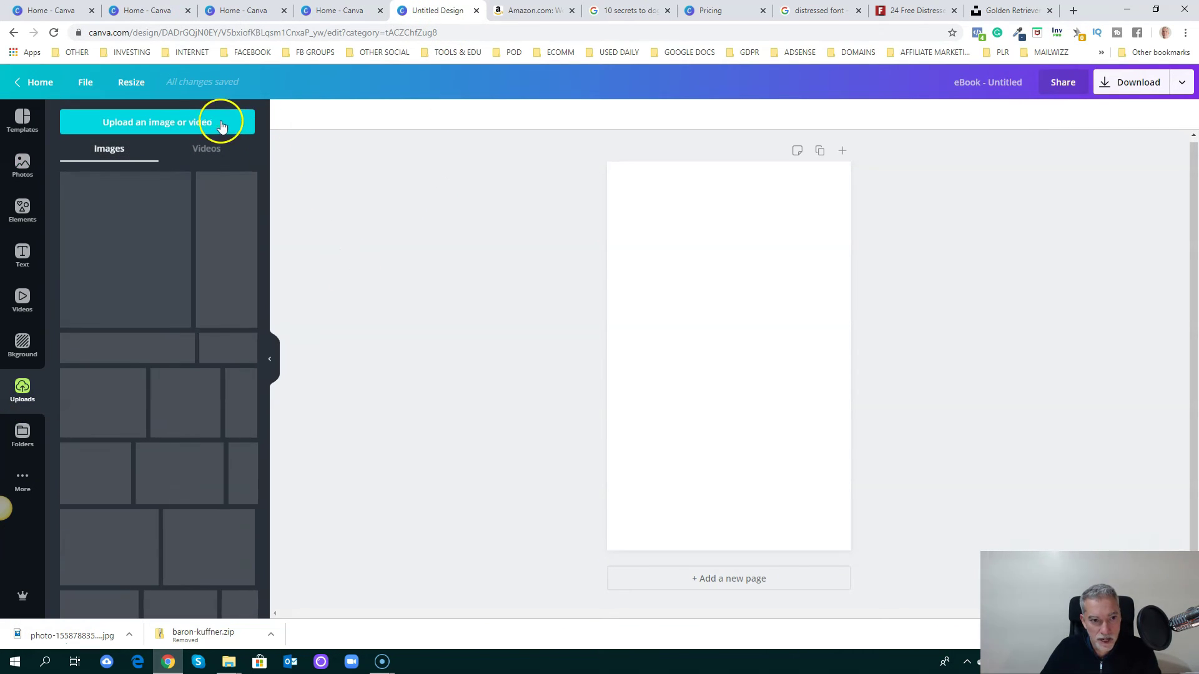
click(165, 122)
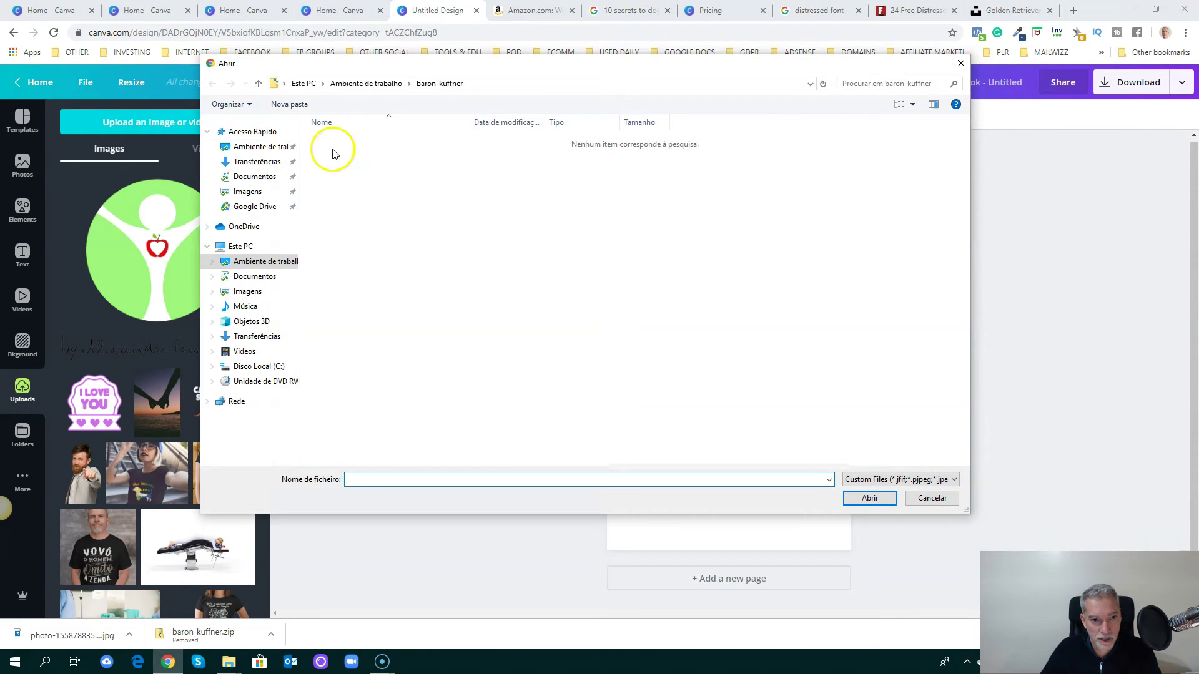
click(261, 146)
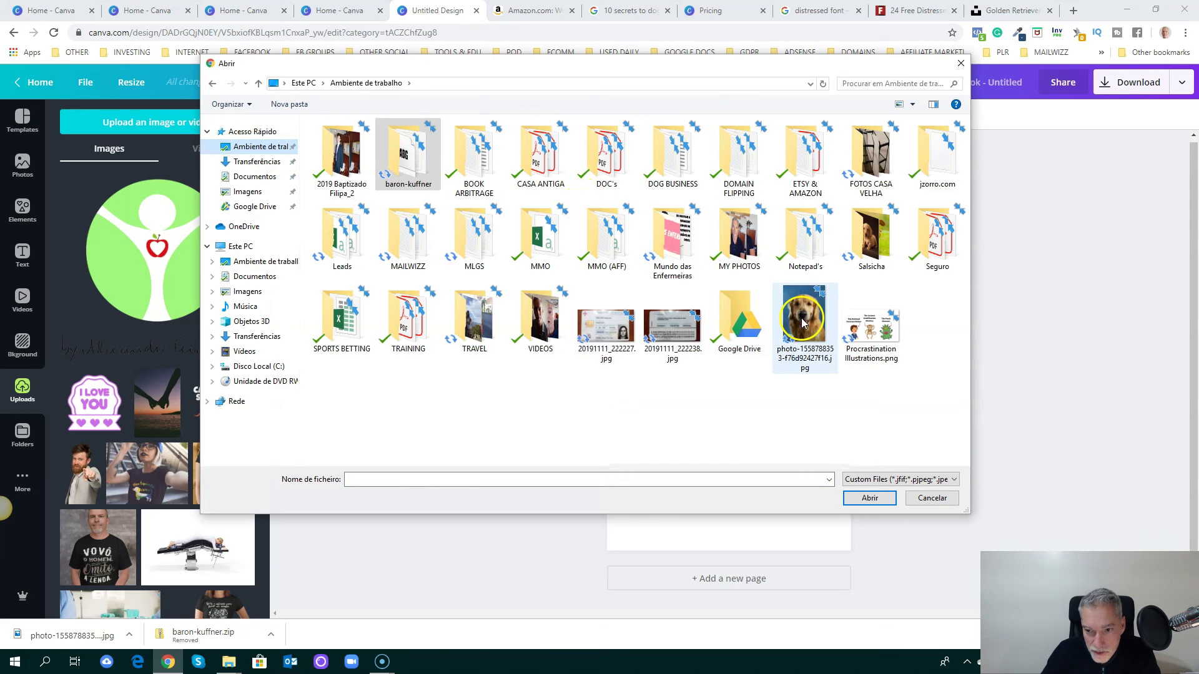
double_click(804, 315)
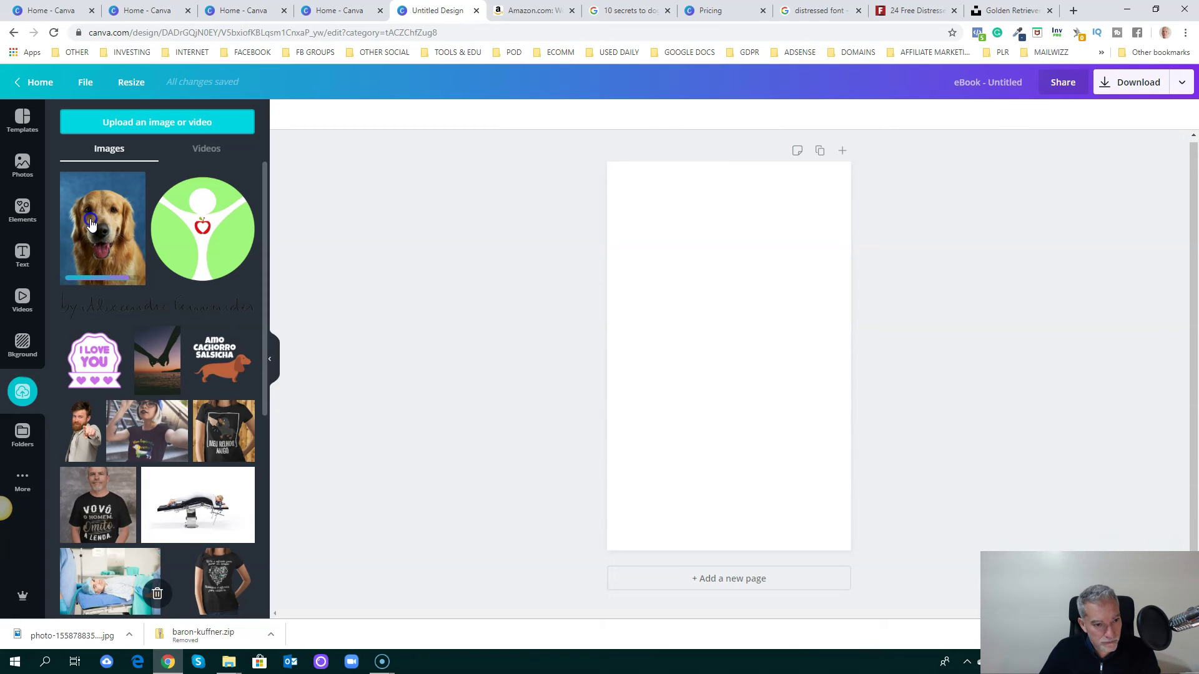
Step: Place the dog photo on the cover and resize it to fill the whole page
click(113, 215)
drag(827, 228, 863, 163)
drag(637, 486, 602, 584)
drag(575, 172, 562, 150)
drag(666, 260, 696, 276)
drag(877, 150, 872, 160)
drag(570, 560, 576, 550)
click(685, 495)
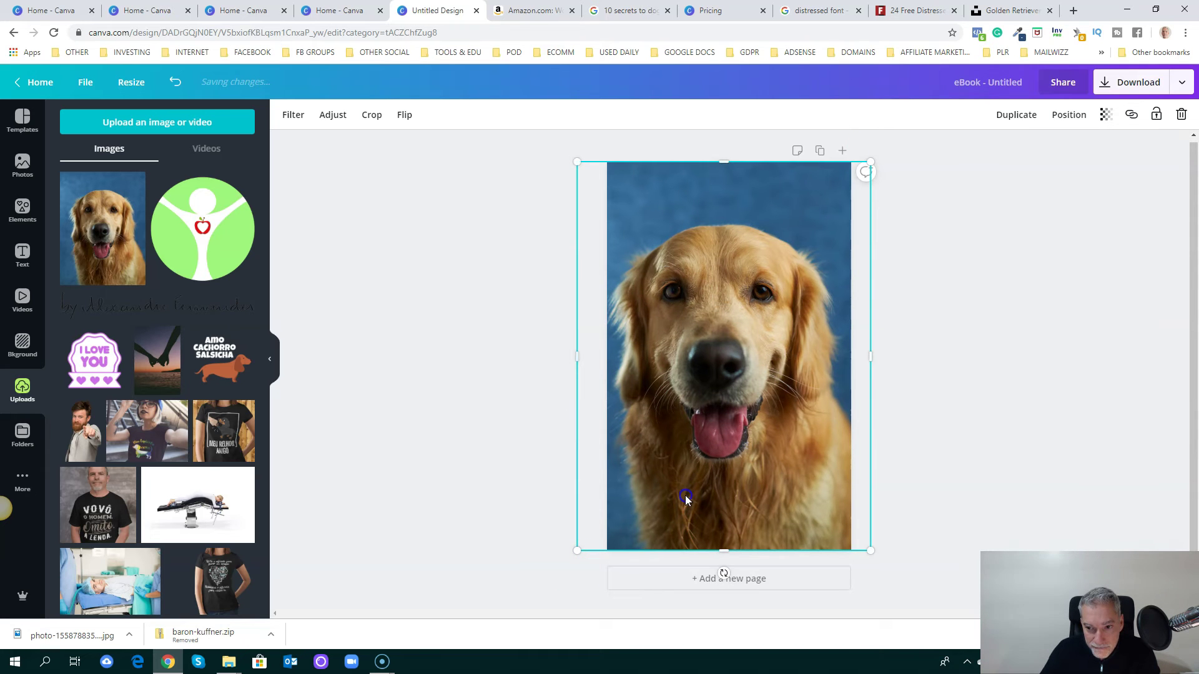
click(932, 482)
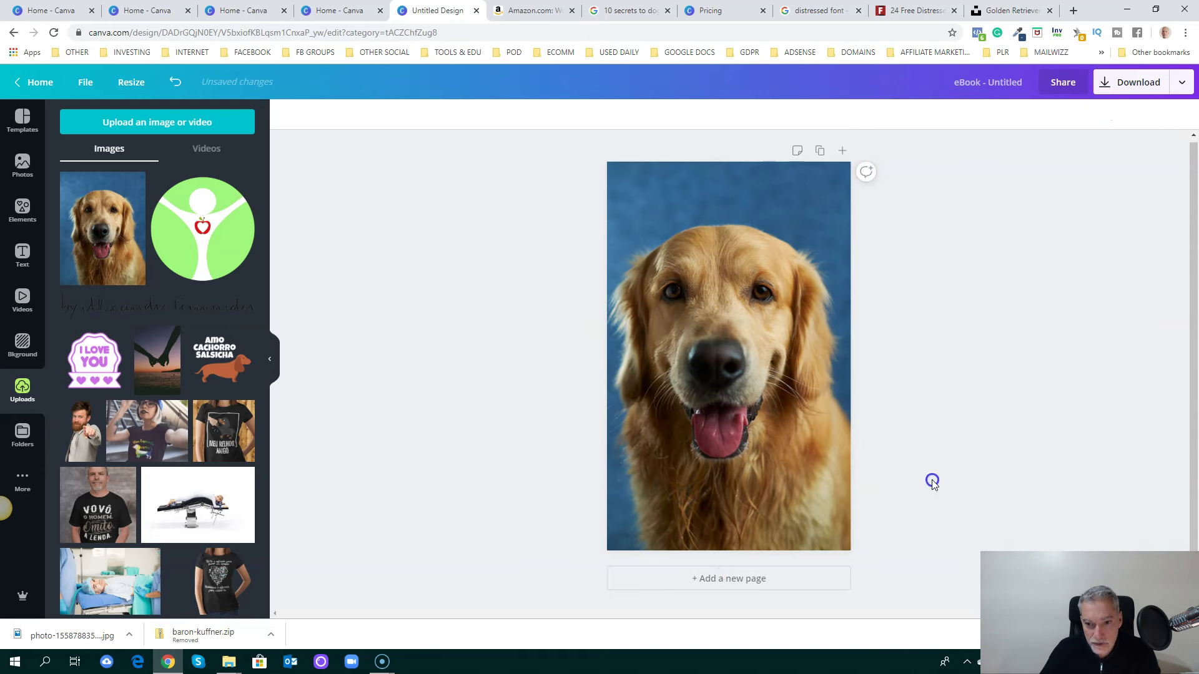
Step: Close the Amazon T-shirt tab and go back to the Canva cover design
click(543, 14)
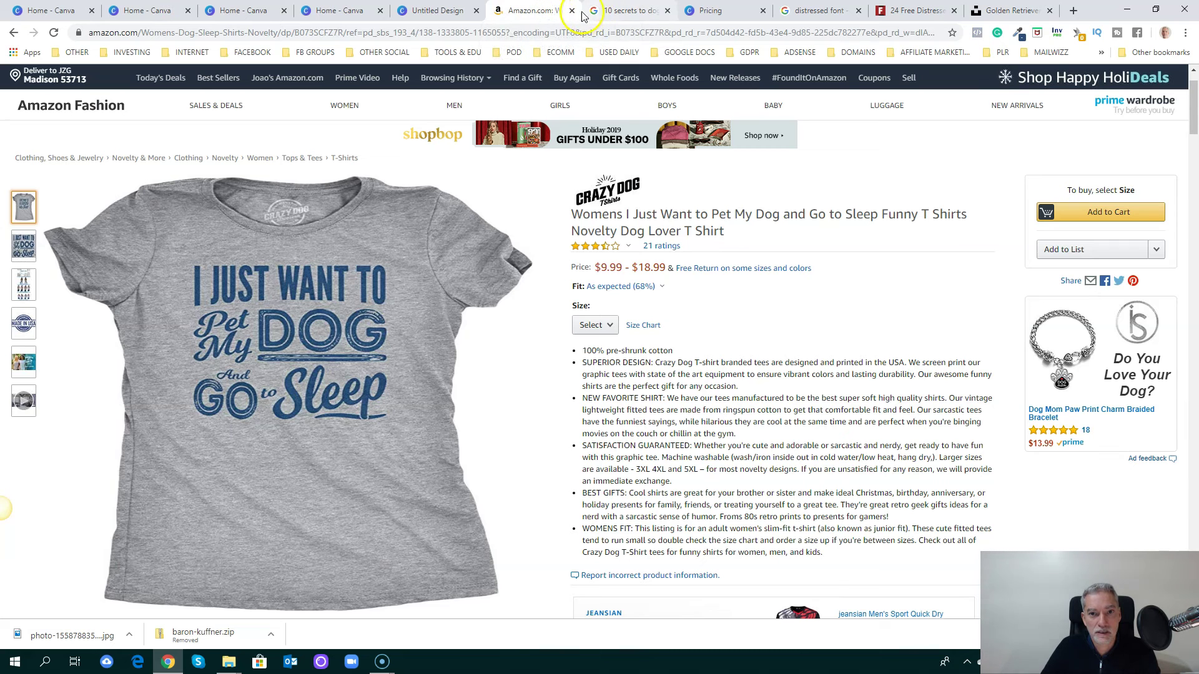
click(571, 11)
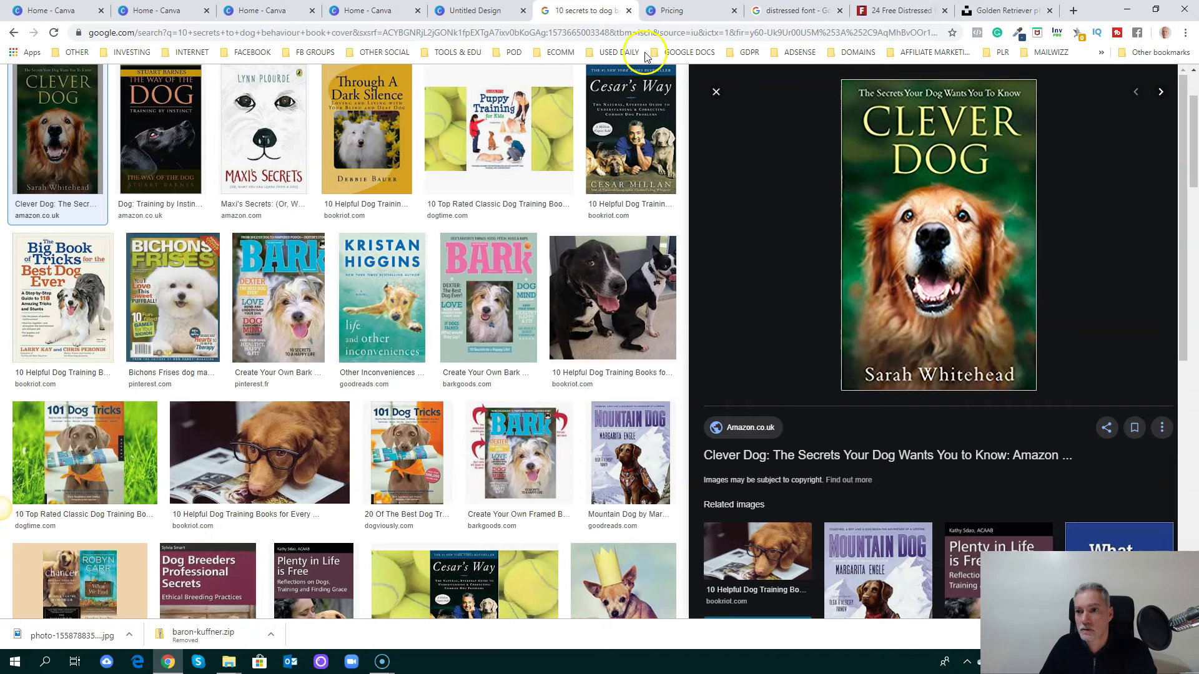
click(477, 12)
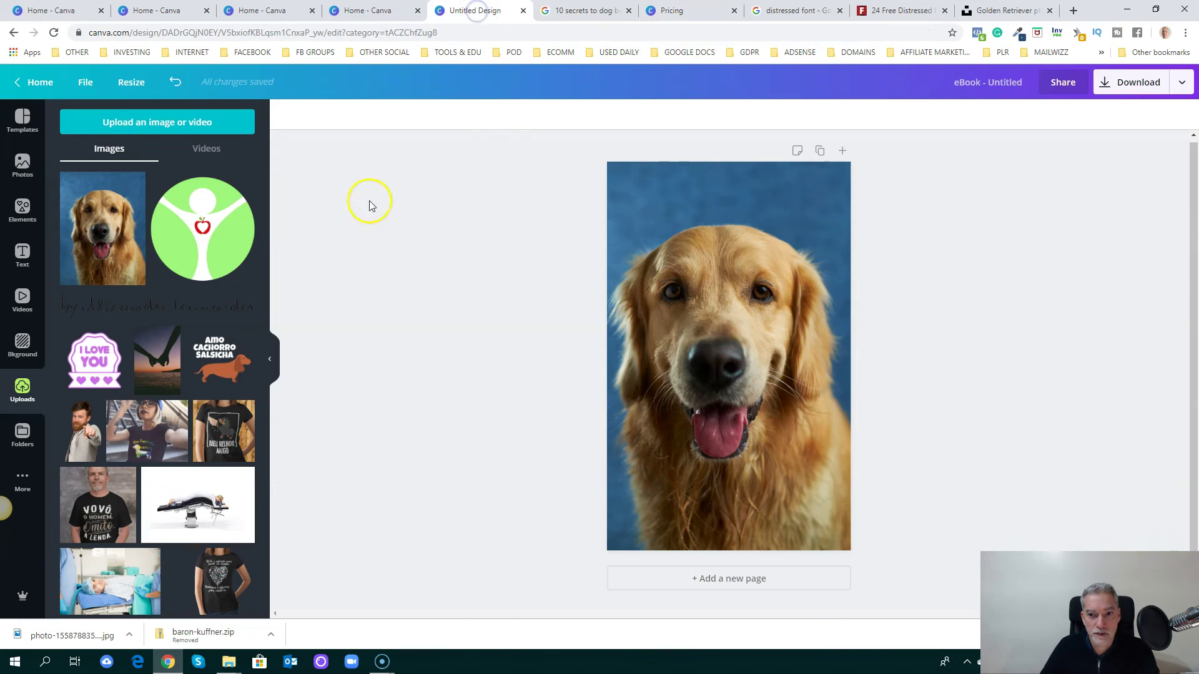
Step: Add an 'Add a heading' text box to the cover at font size 100
click(22, 210)
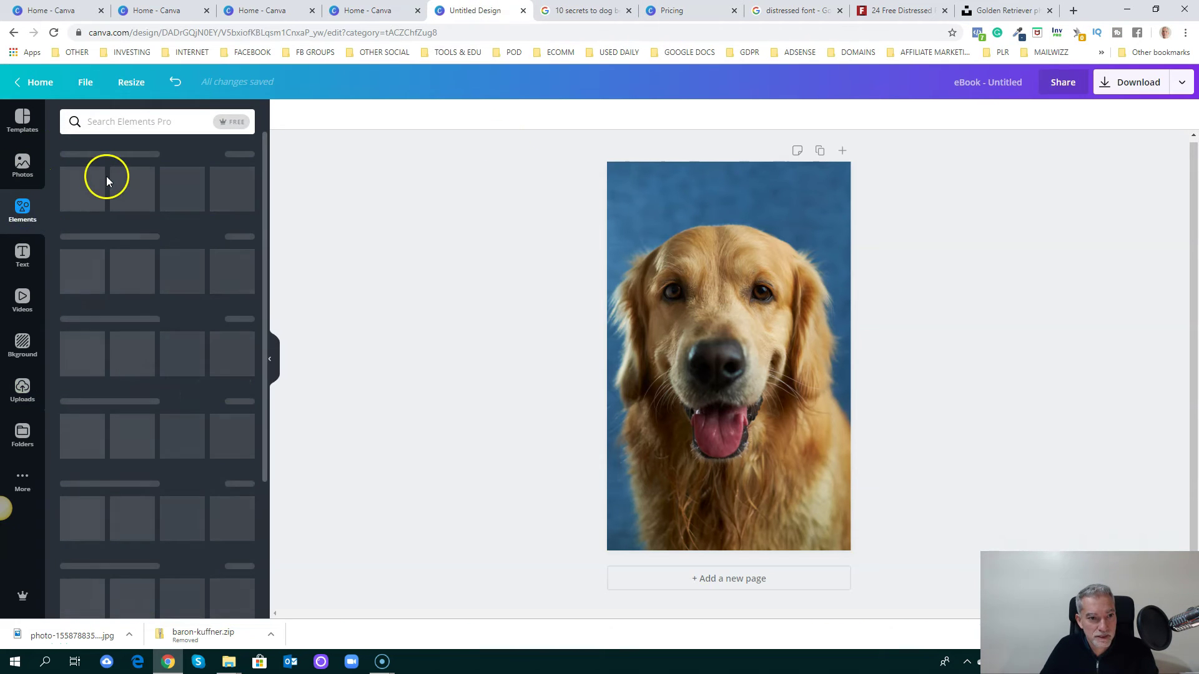
click(23, 257)
click(143, 185)
click(404, 115)
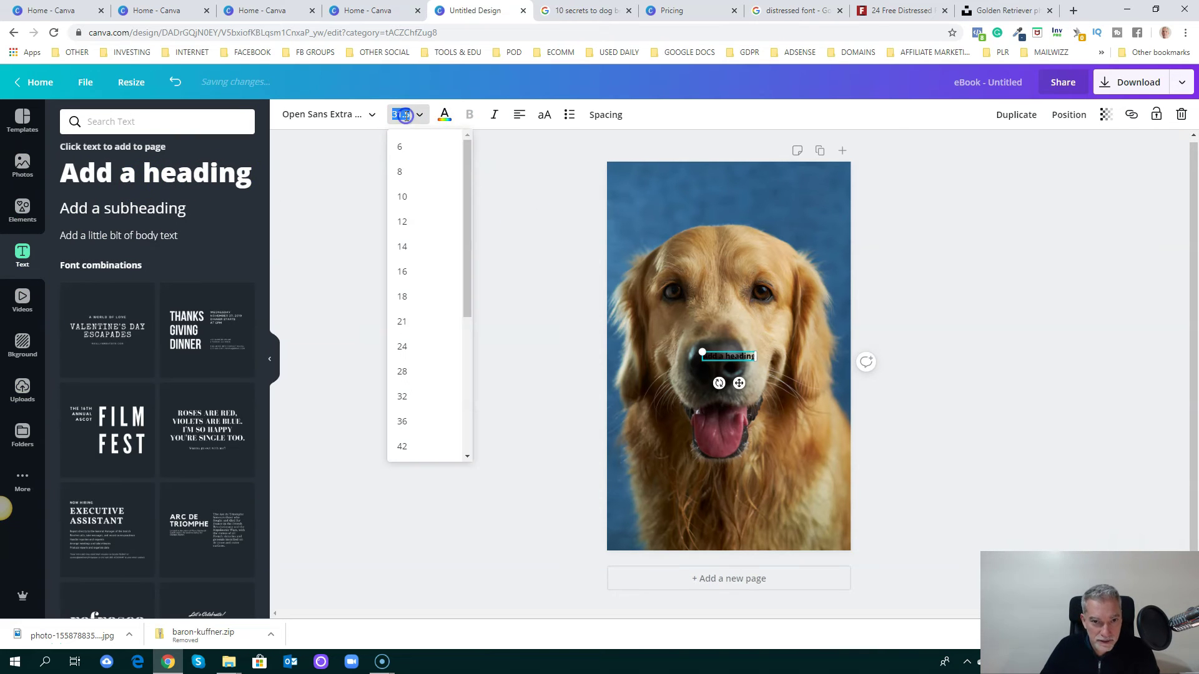
key(Return)
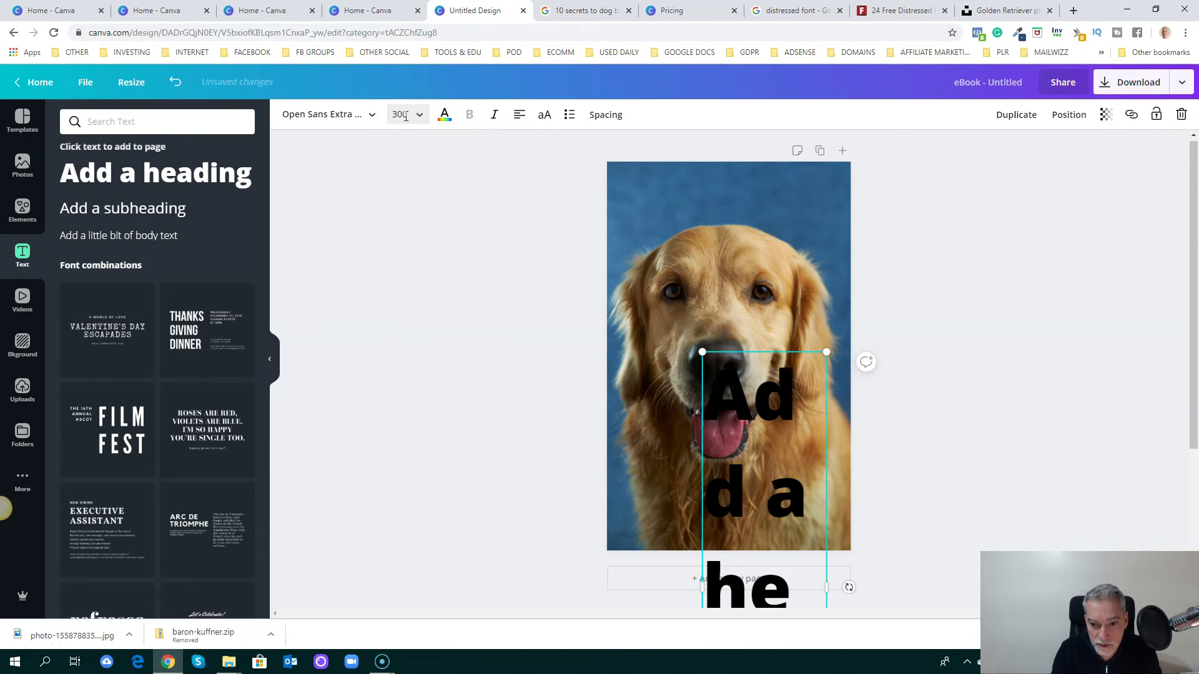
click(147, 166)
click(407, 114)
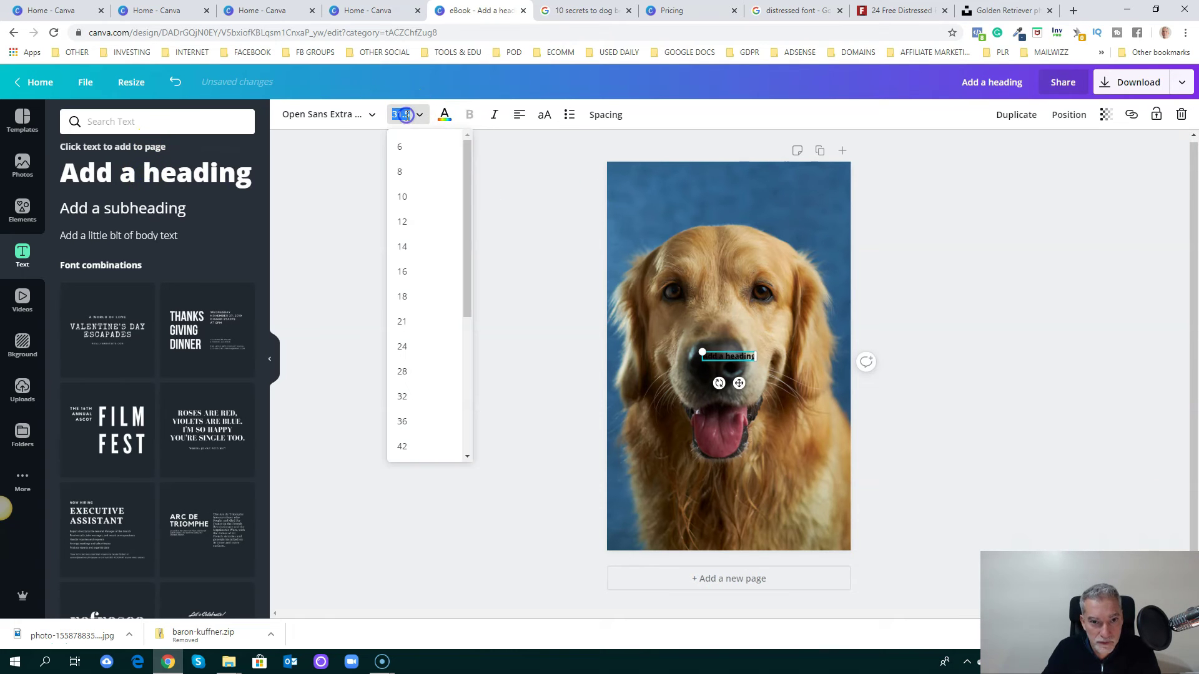
text(100)
key(Return)
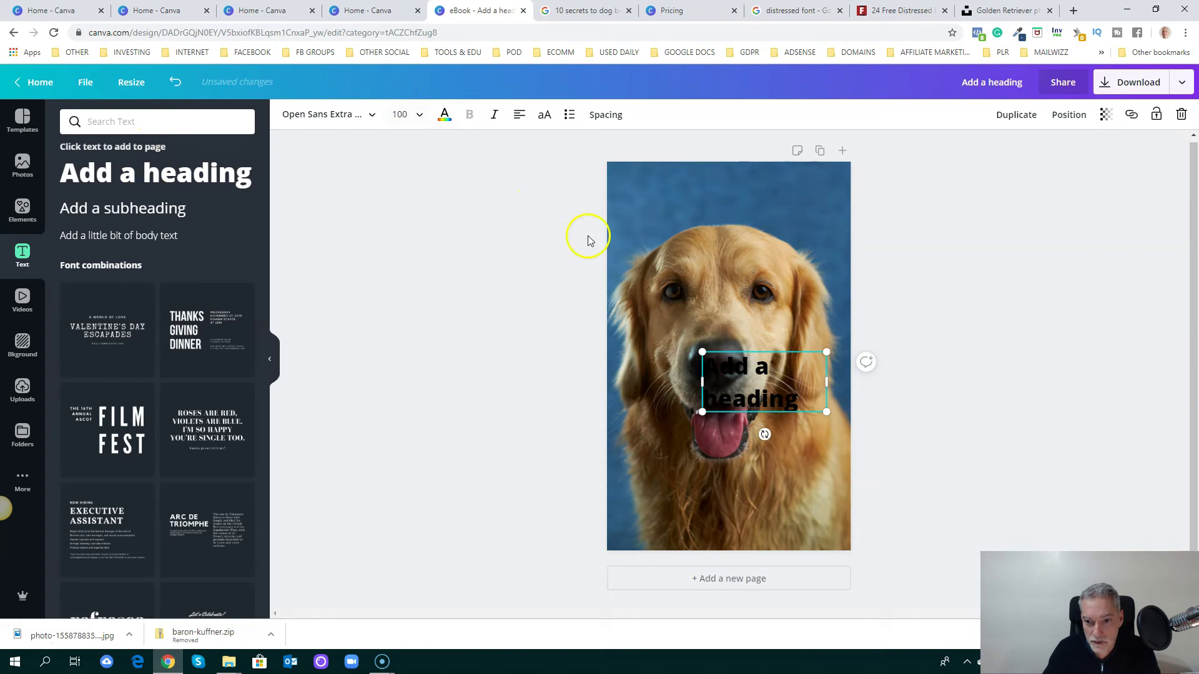
Step: Move the heading to the top of the cover and reduce it to size 64
drag(773, 352, 850, 189)
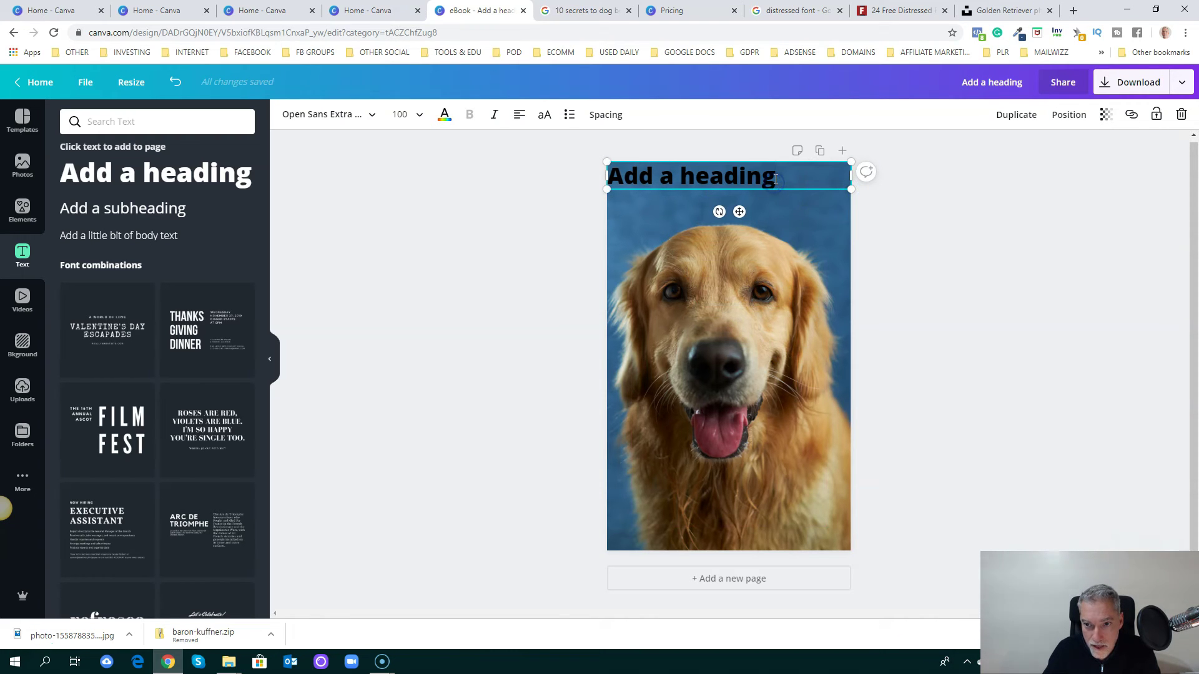
click(419, 116)
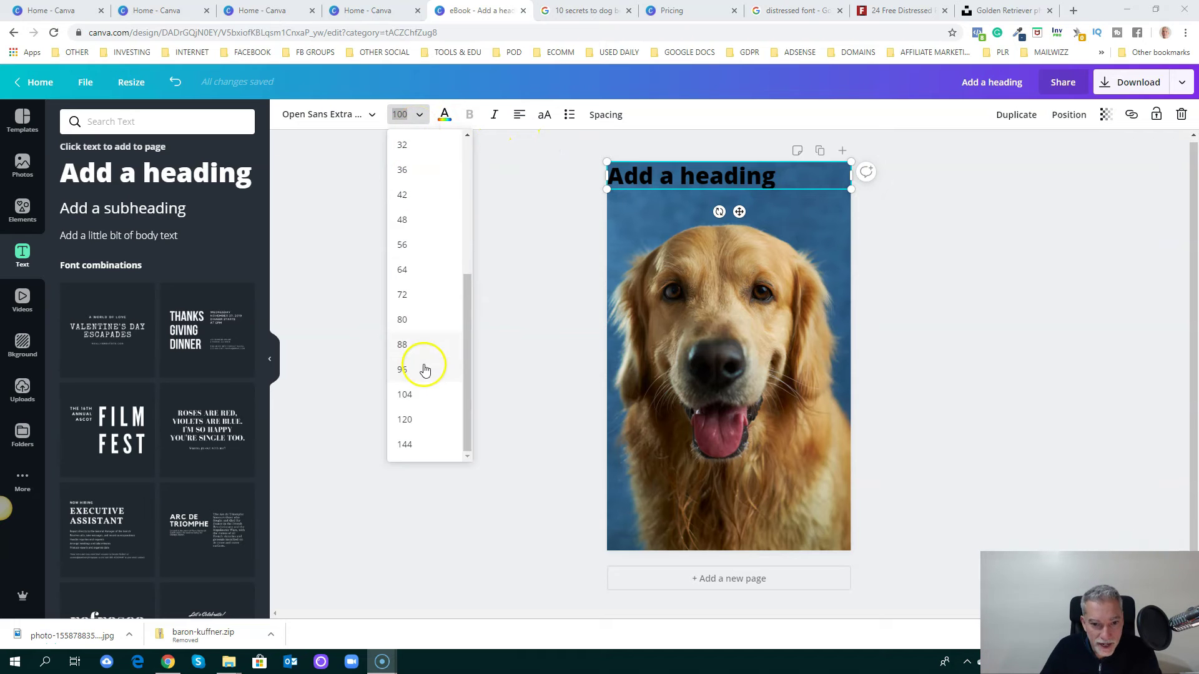
click(409, 346)
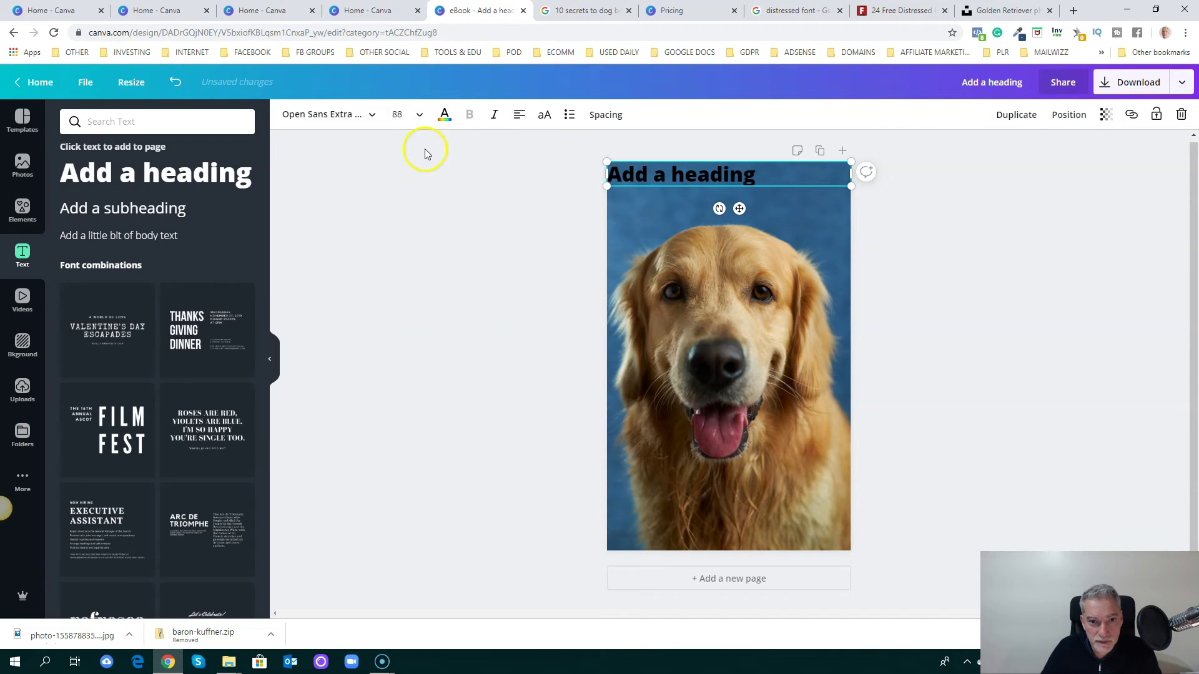
click(419, 115)
click(412, 319)
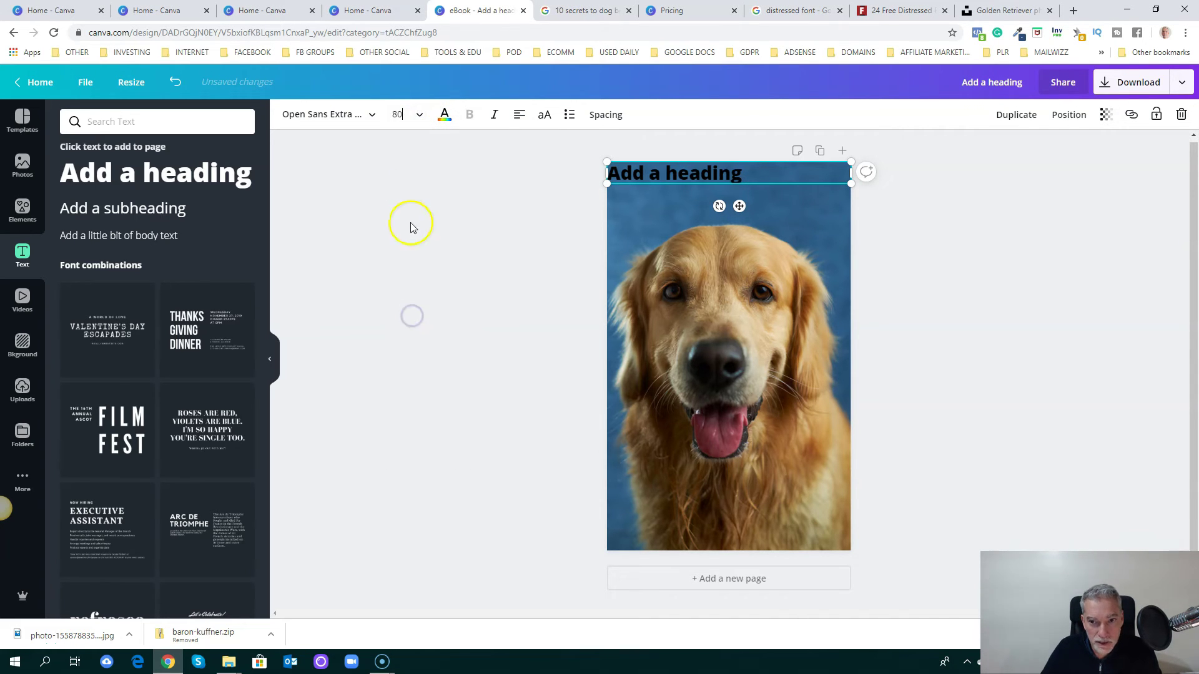
click(410, 115)
click(416, 274)
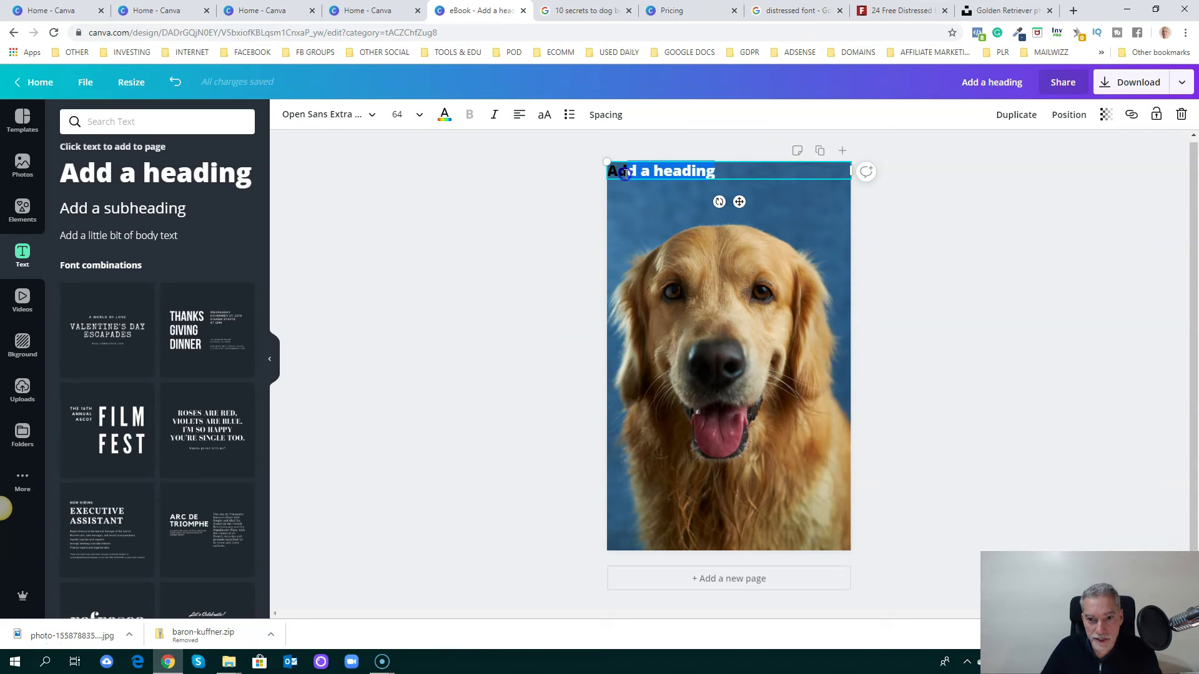
Step: Type the heading 'The Secrets Your Dog Wants You To Know', checking the reference cover
text(The Secrets Your Dog Want)
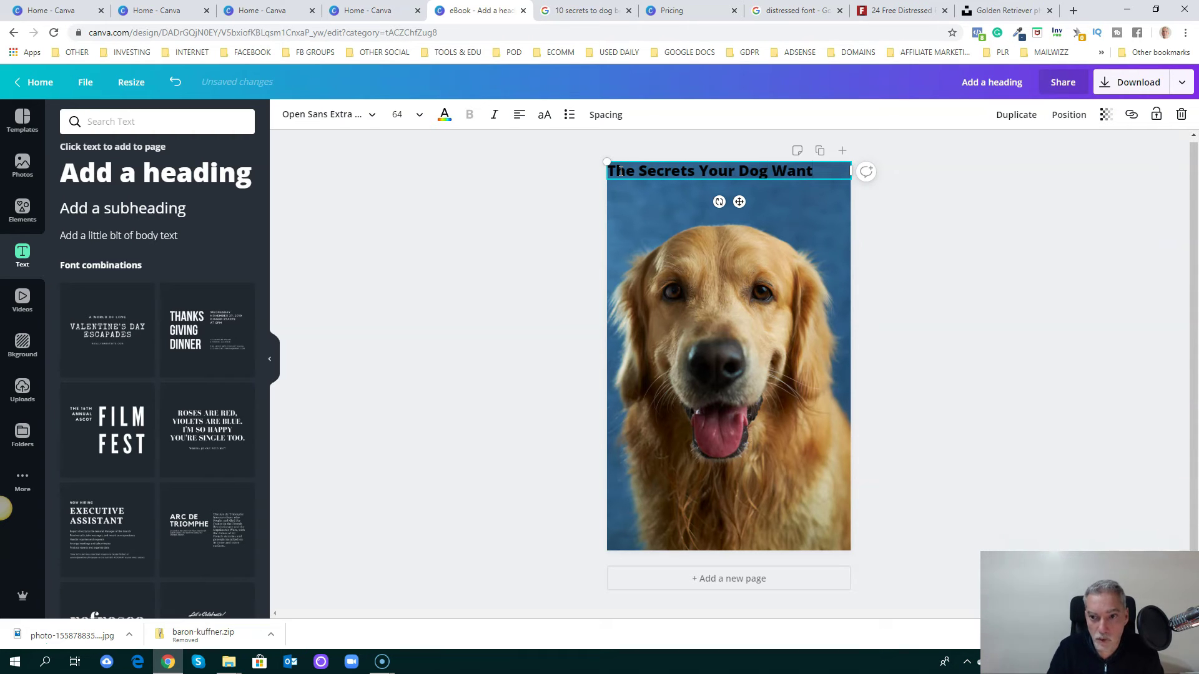
click(572, 11)
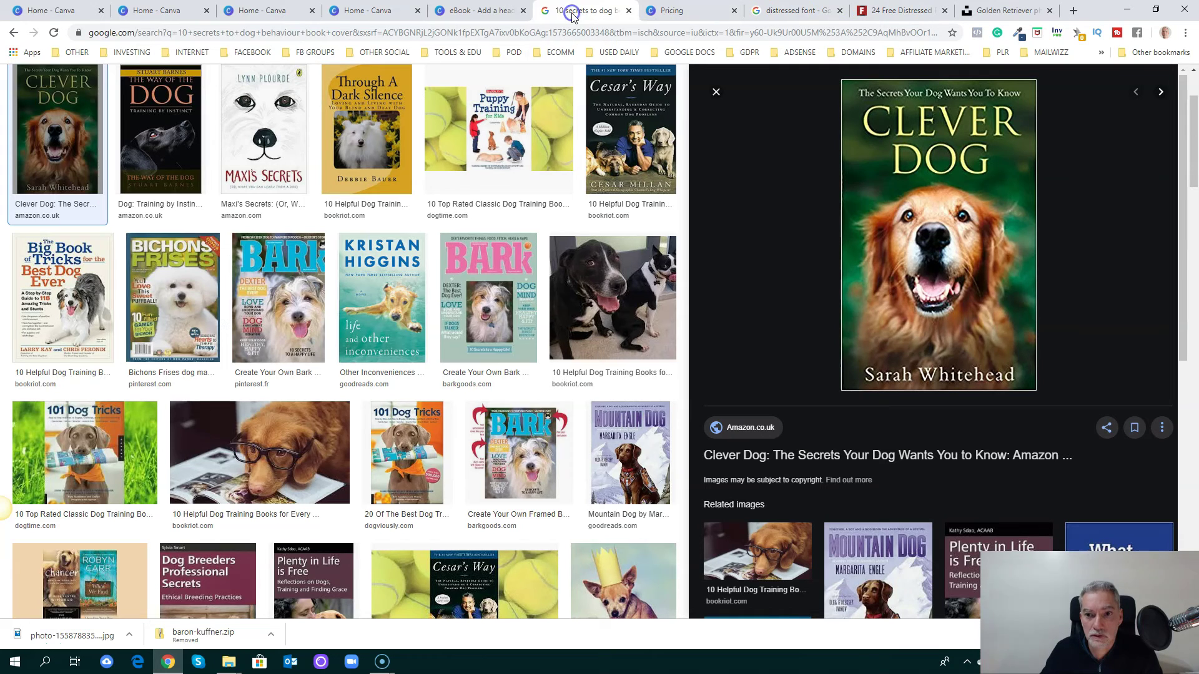
click(471, 11)
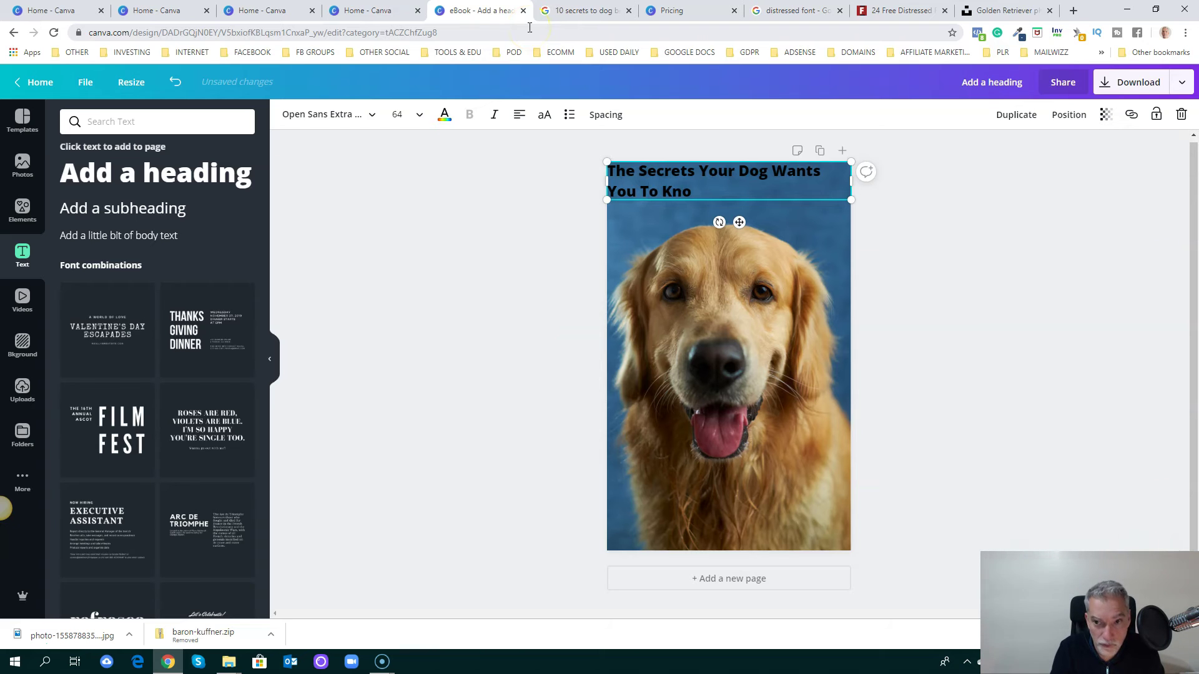
click(784, 178)
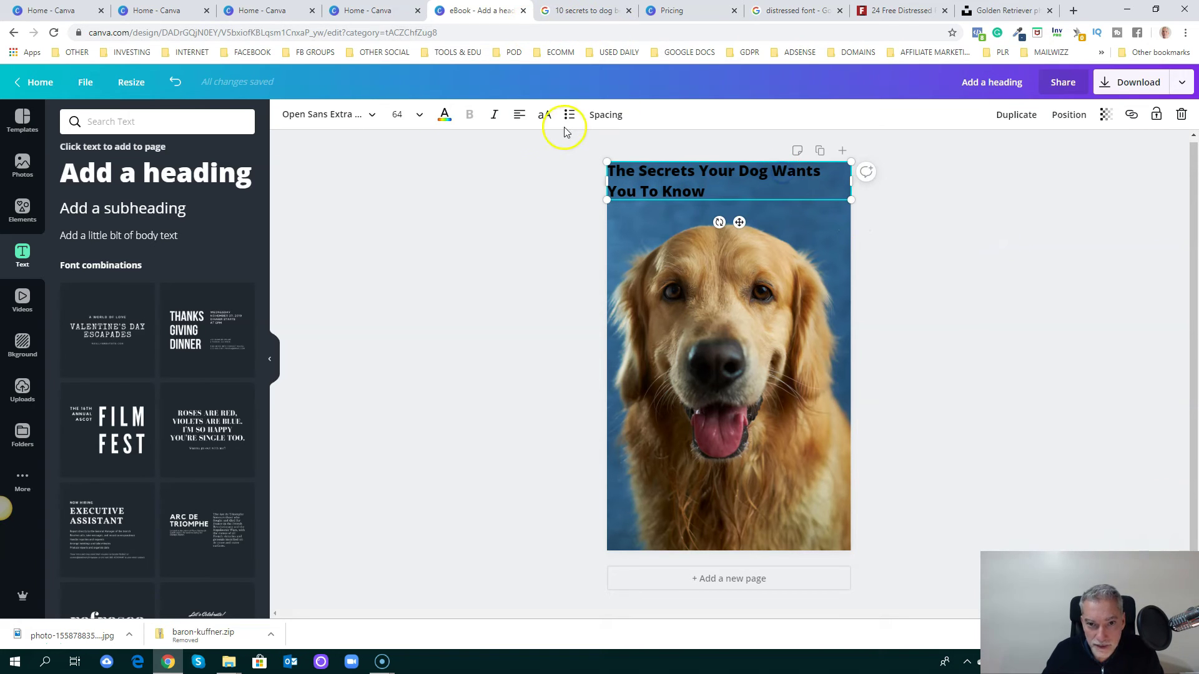
Step: Make the heading text white
click(444, 116)
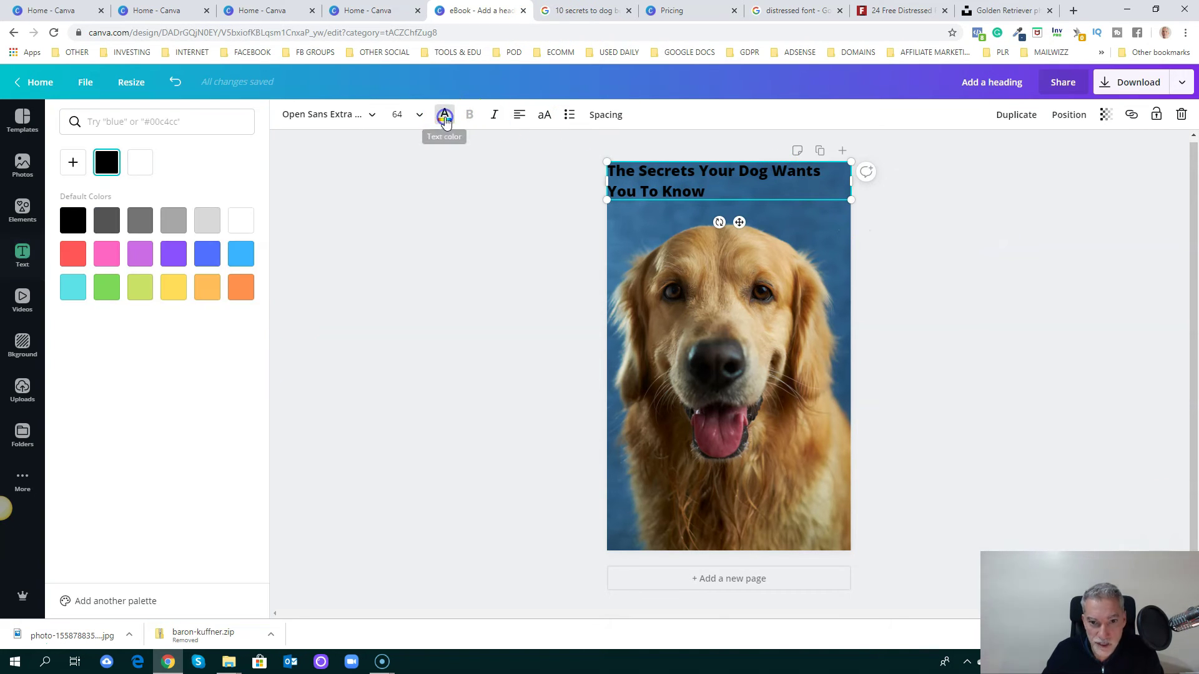
click(240, 220)
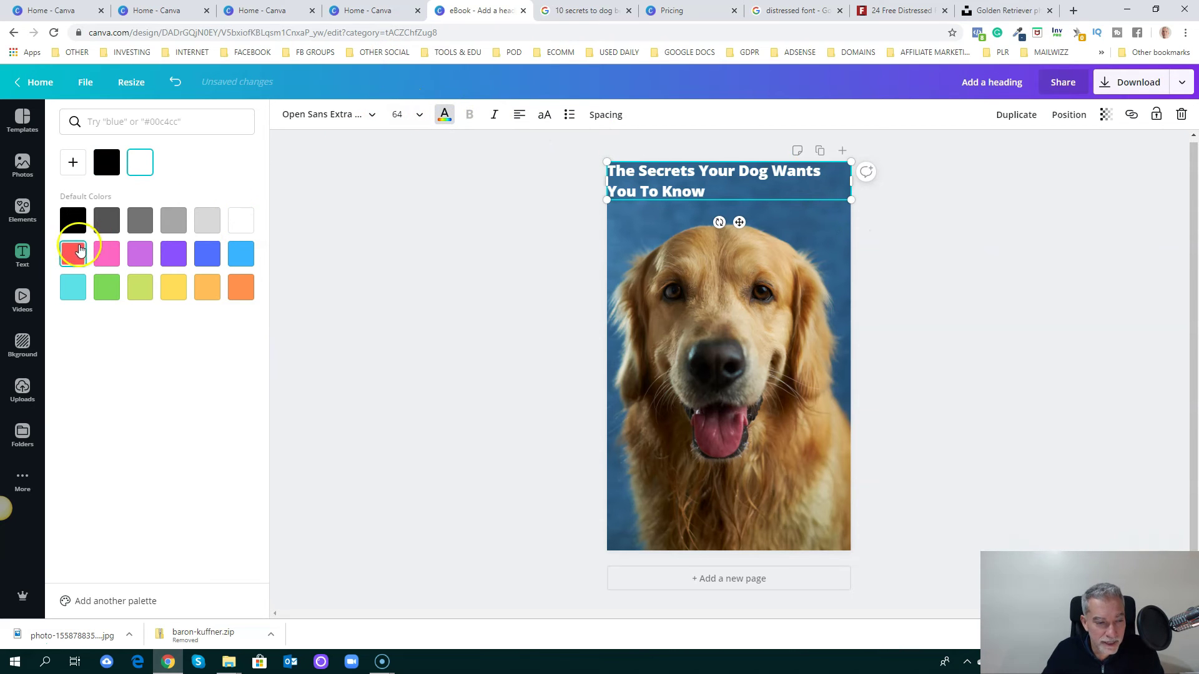
click(599, 11)
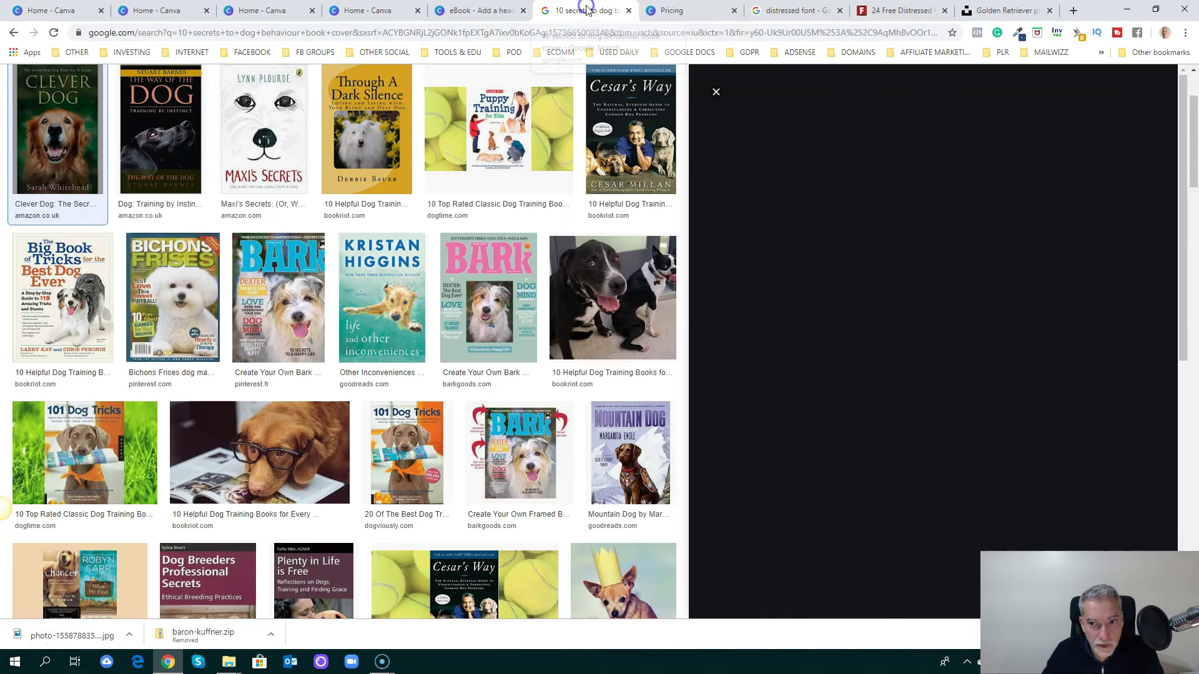
click(465, 9)
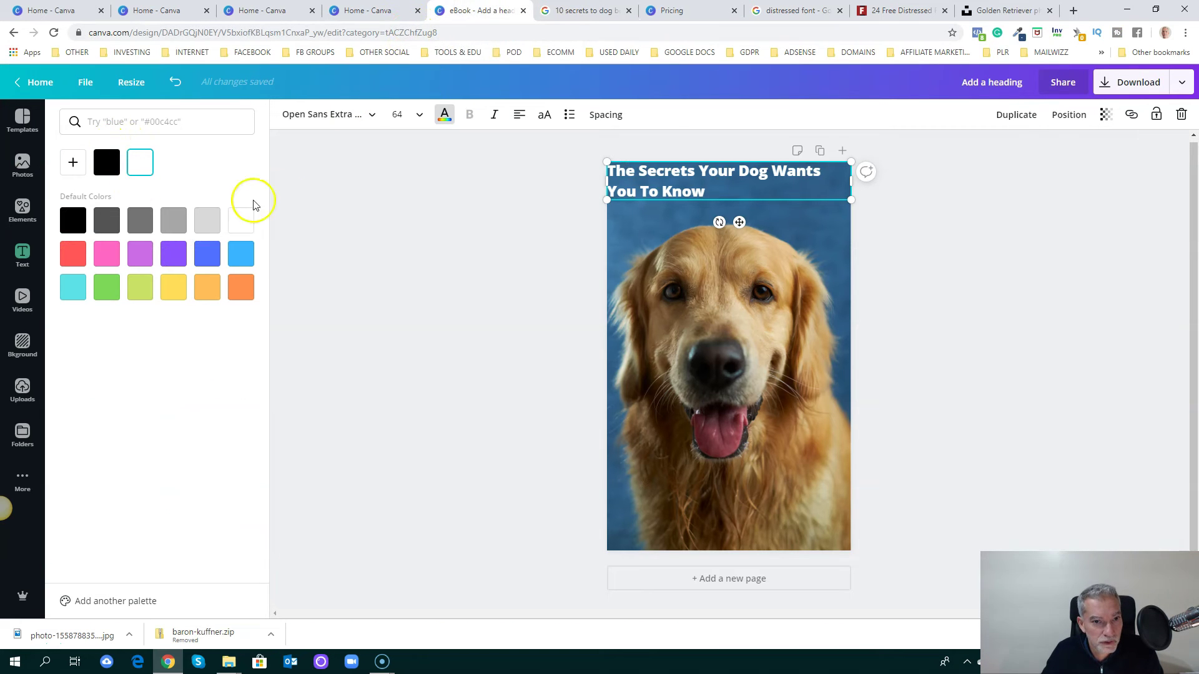
click(344, 115)
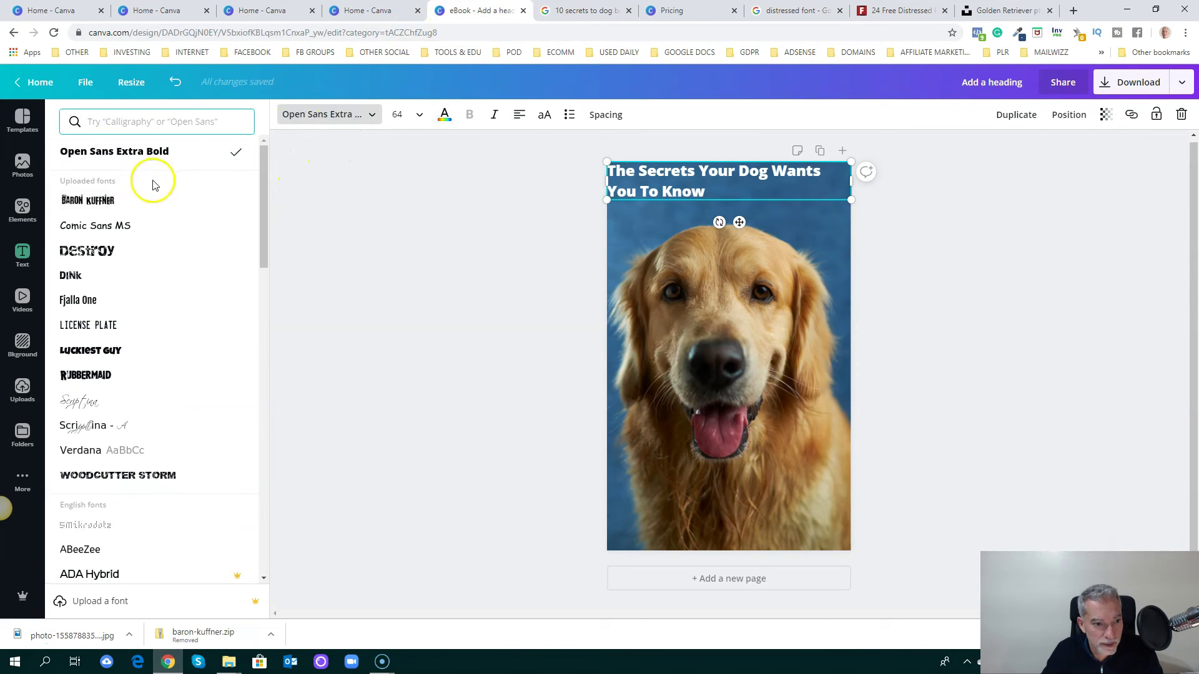
Step: Try the License Plate and Abhaya Libre fonts on the top heading, then set it to size 56 and centred
scroll(161, 281, down, 2)
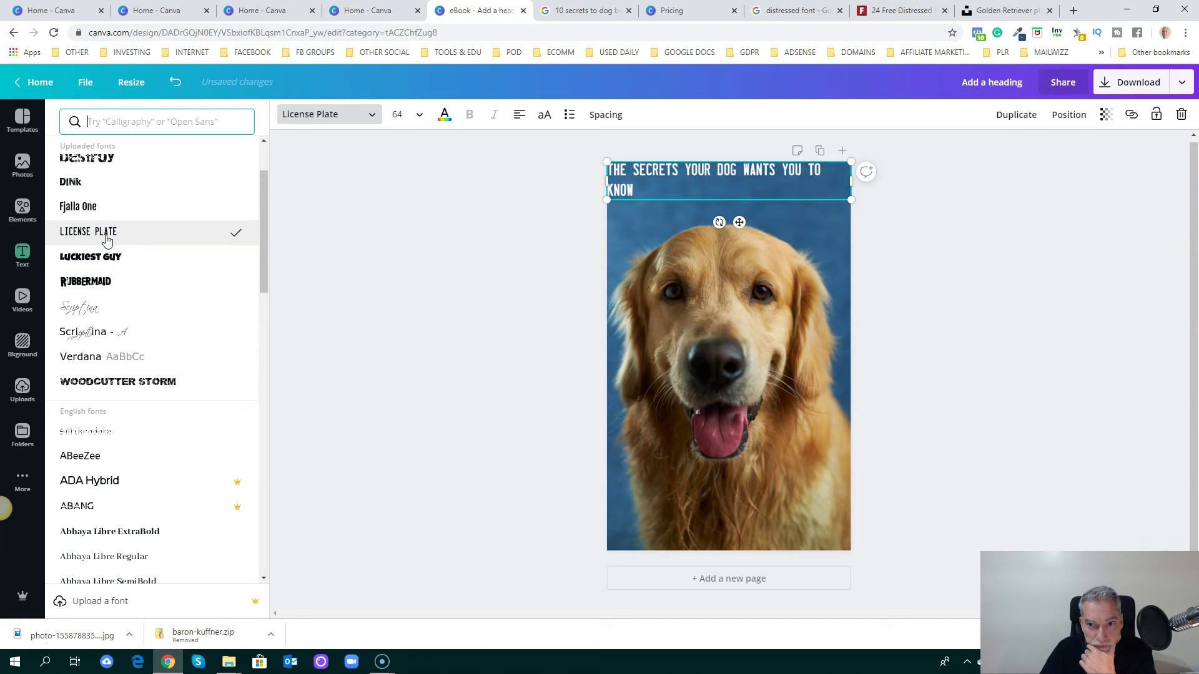
scroll(125, 281, down, 1)
click(119, 227)
scroll(121, 229, down, 4)
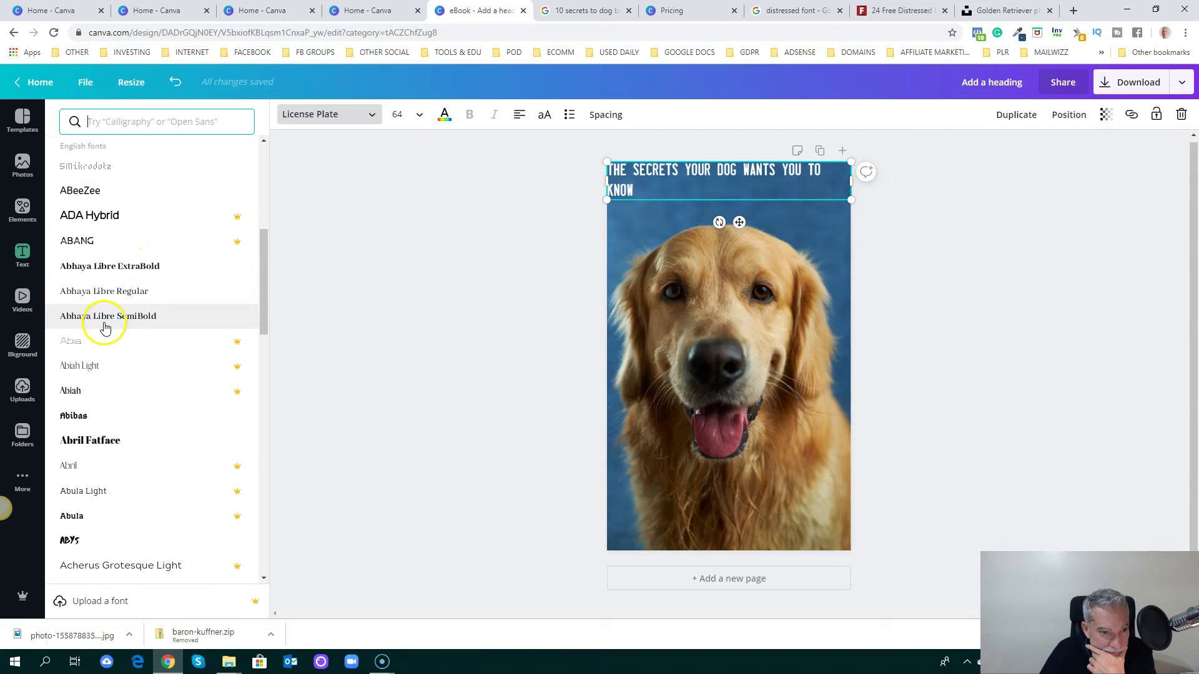
click(103, 298)
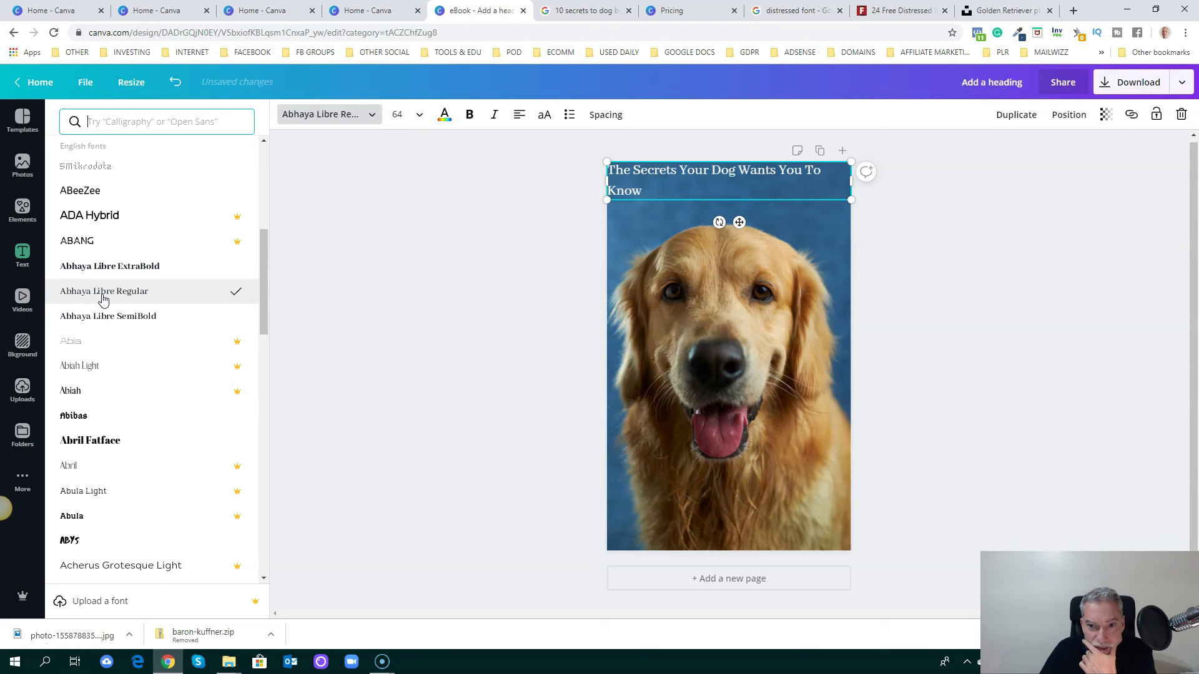
scroll(103, 300, down, 2)
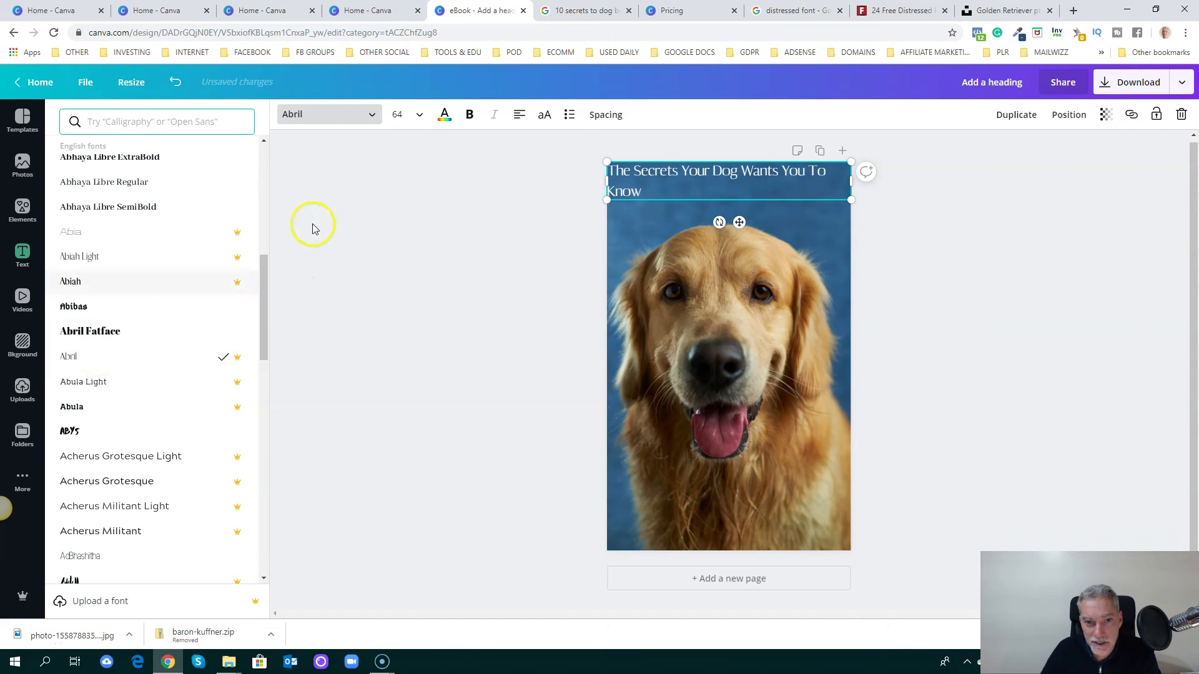
click(413, 118)
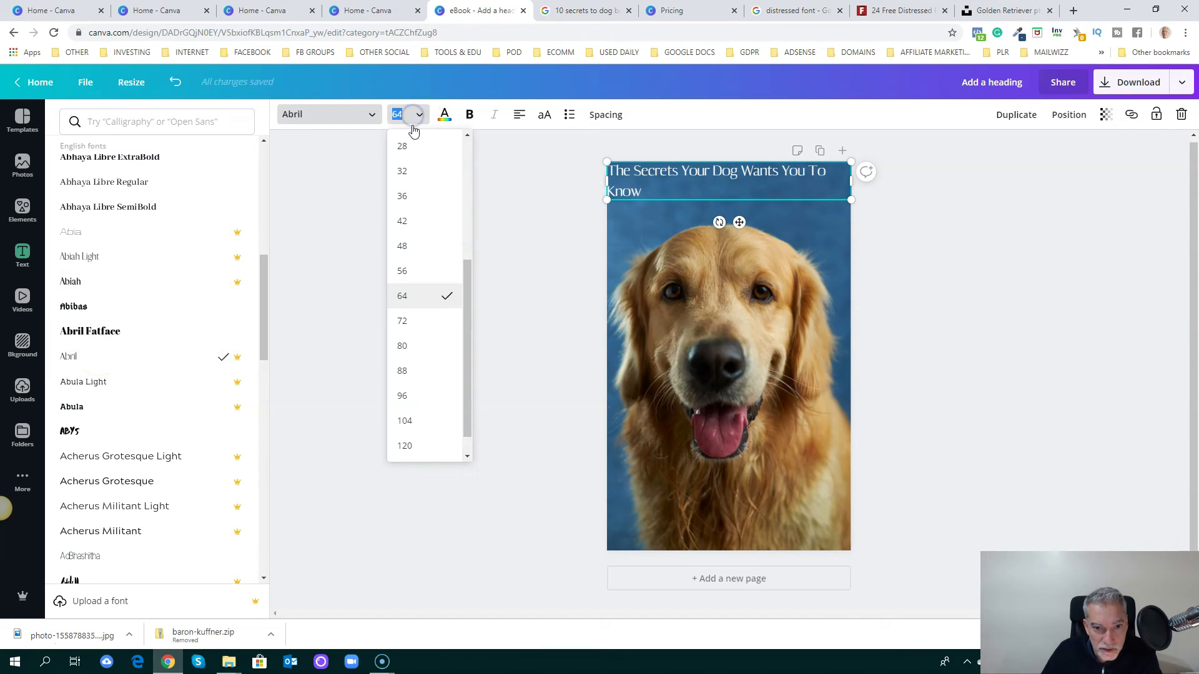
click(426, 274)
click(518, 116)
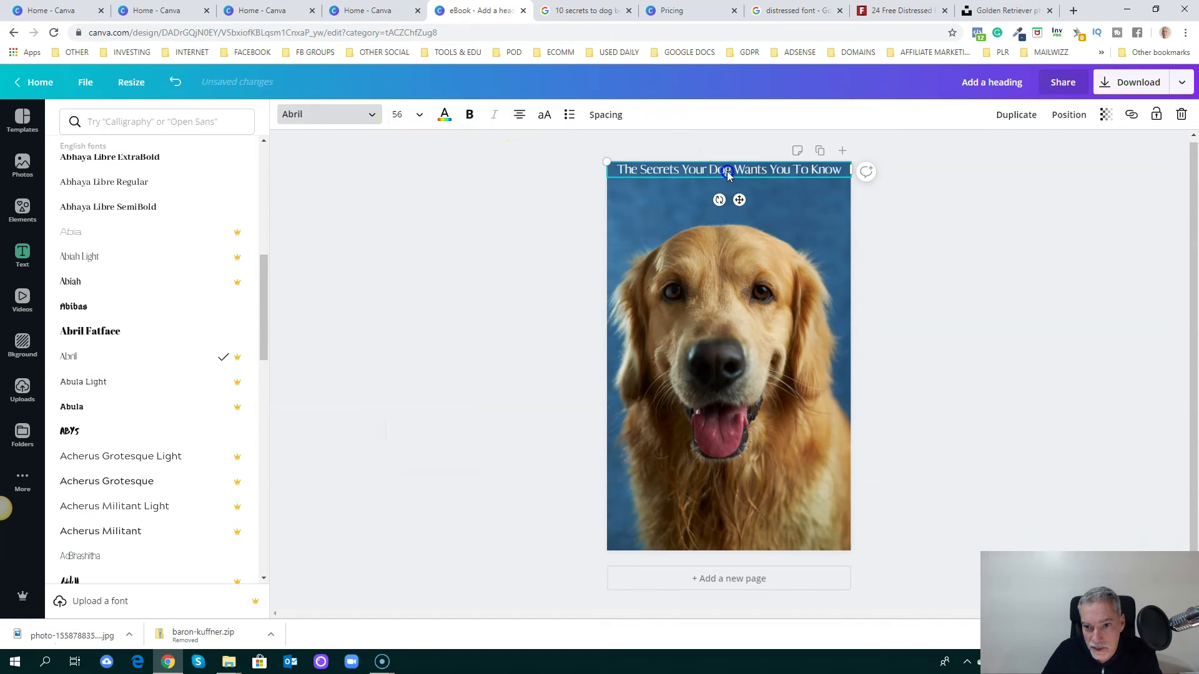
Step: Nudge the heading slightly down, enlarge it to size 58, and compare it with the reference cover
drag(727, 175, 727, 177)
click(407, 114)
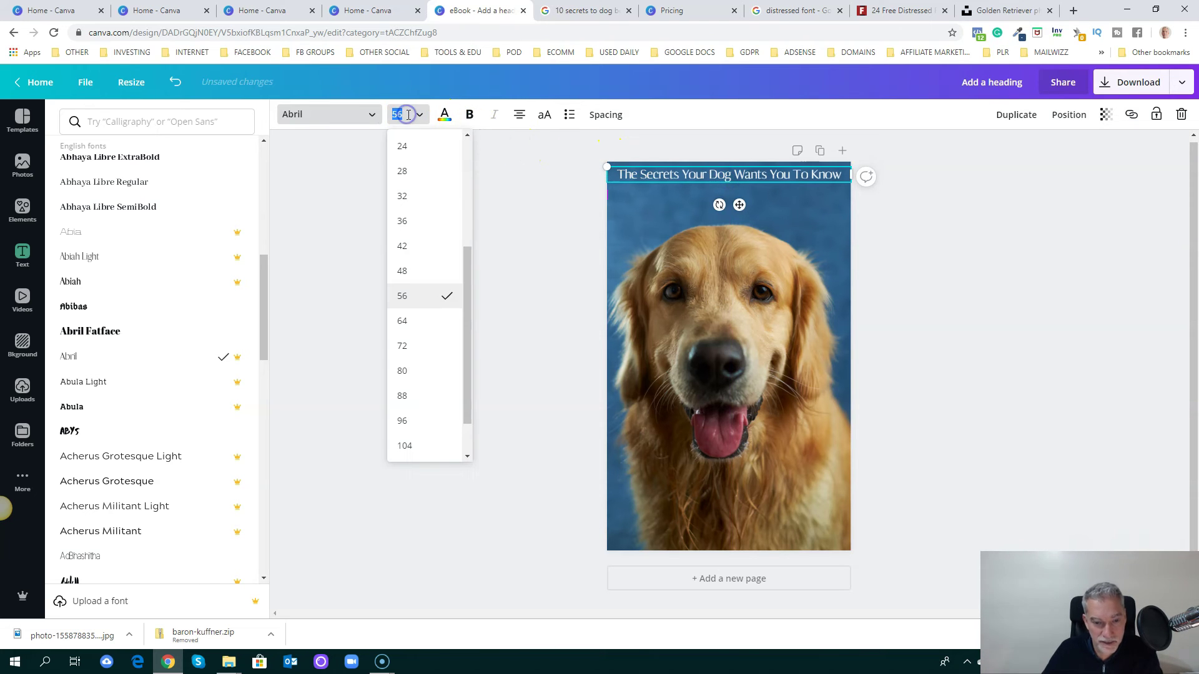
key(Return)
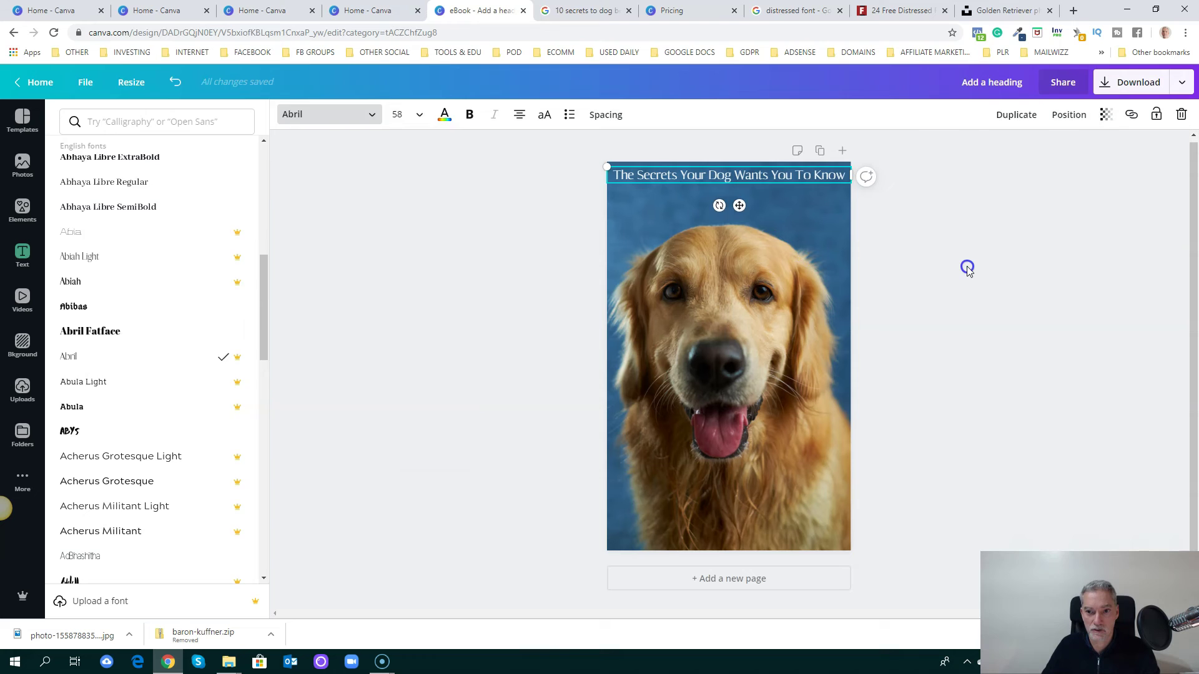
click(968, 268)
click(575, 11)
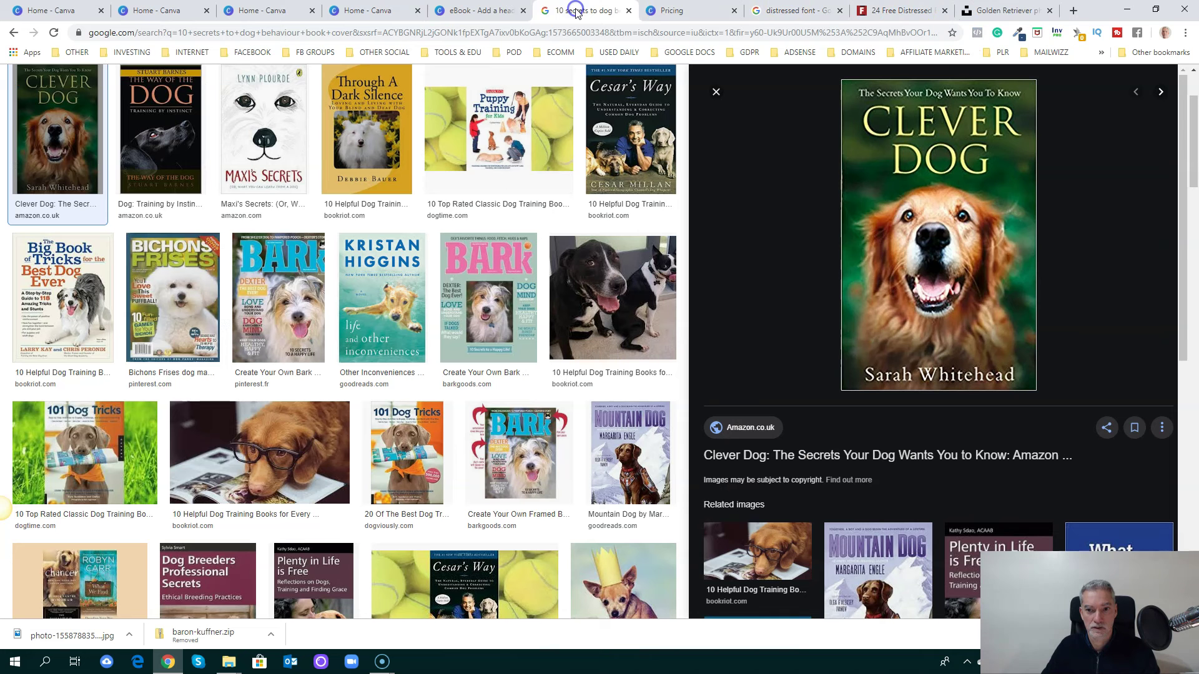
click(481, 11)
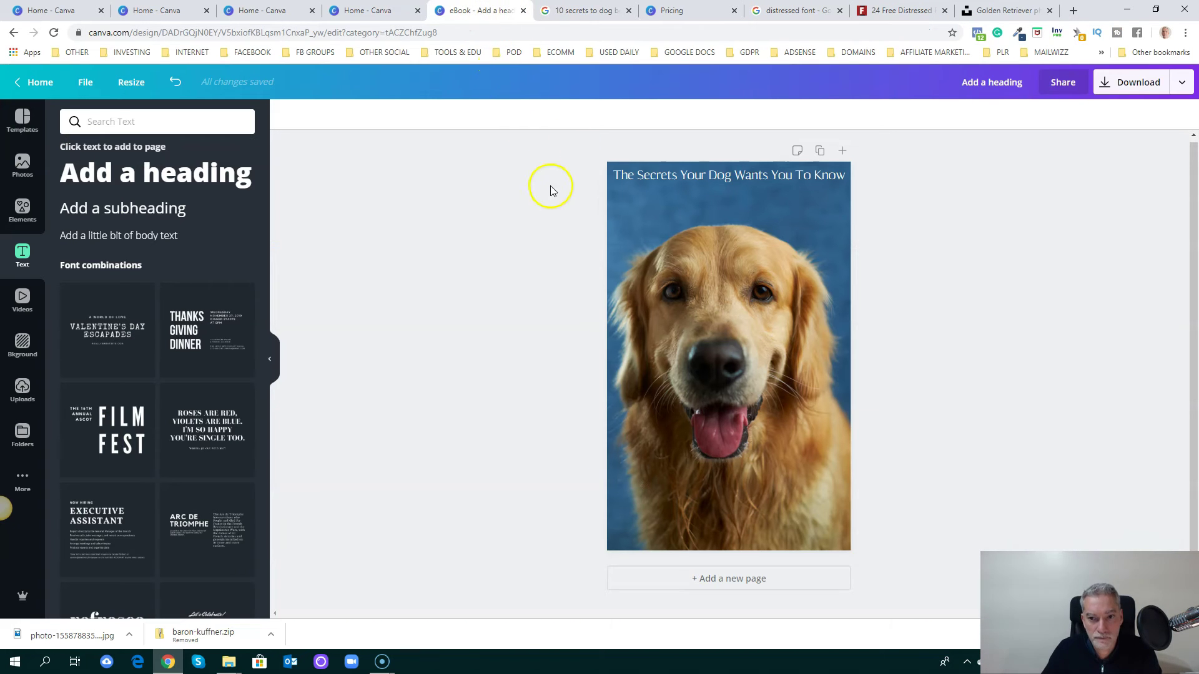
Step: Add a new heading at size 100 in white Abril
click(113, 175)
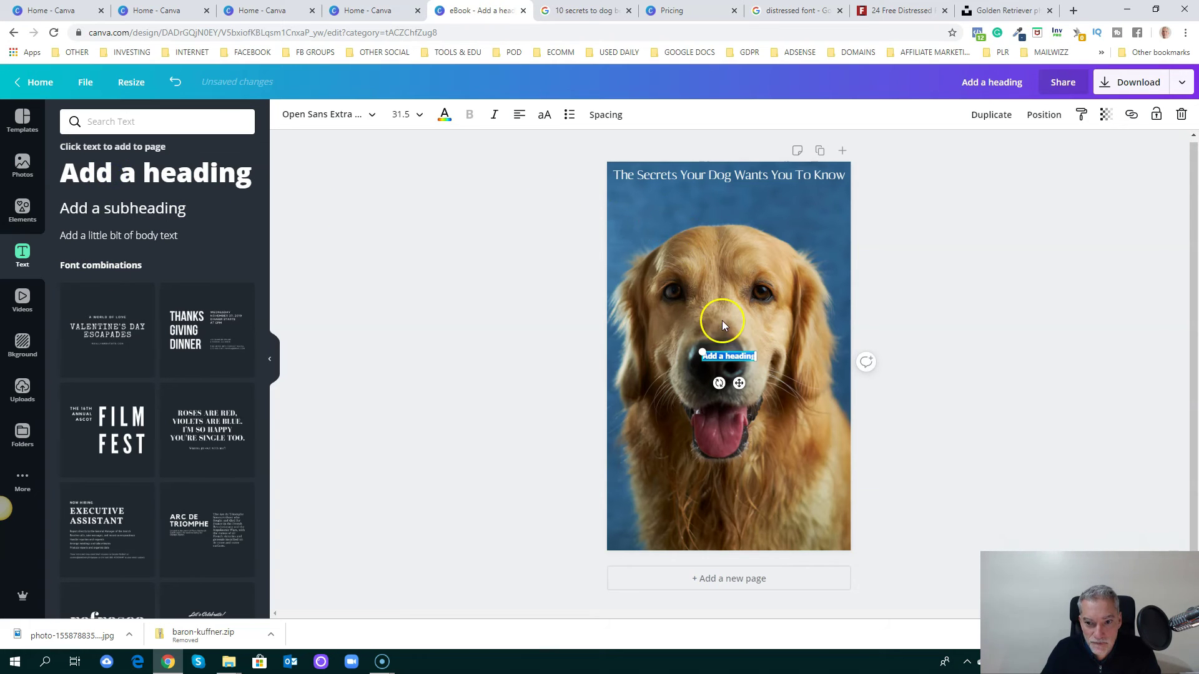
click(402, 114)
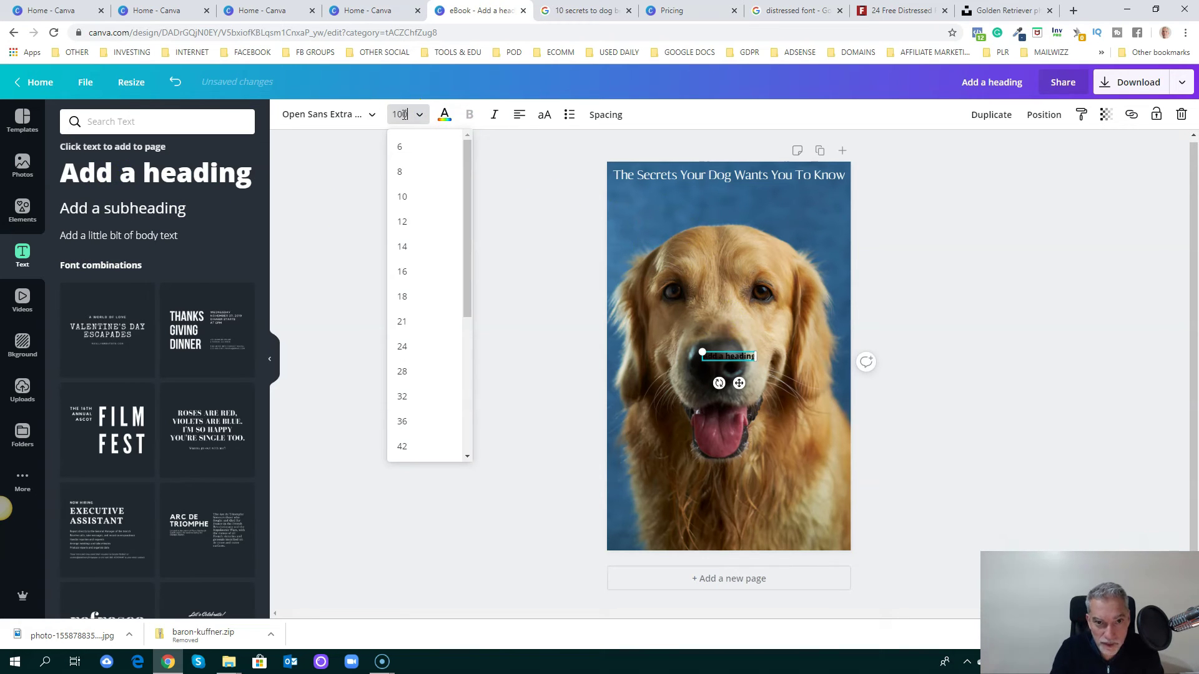
text(100)
key(Return)
click(445, 114)
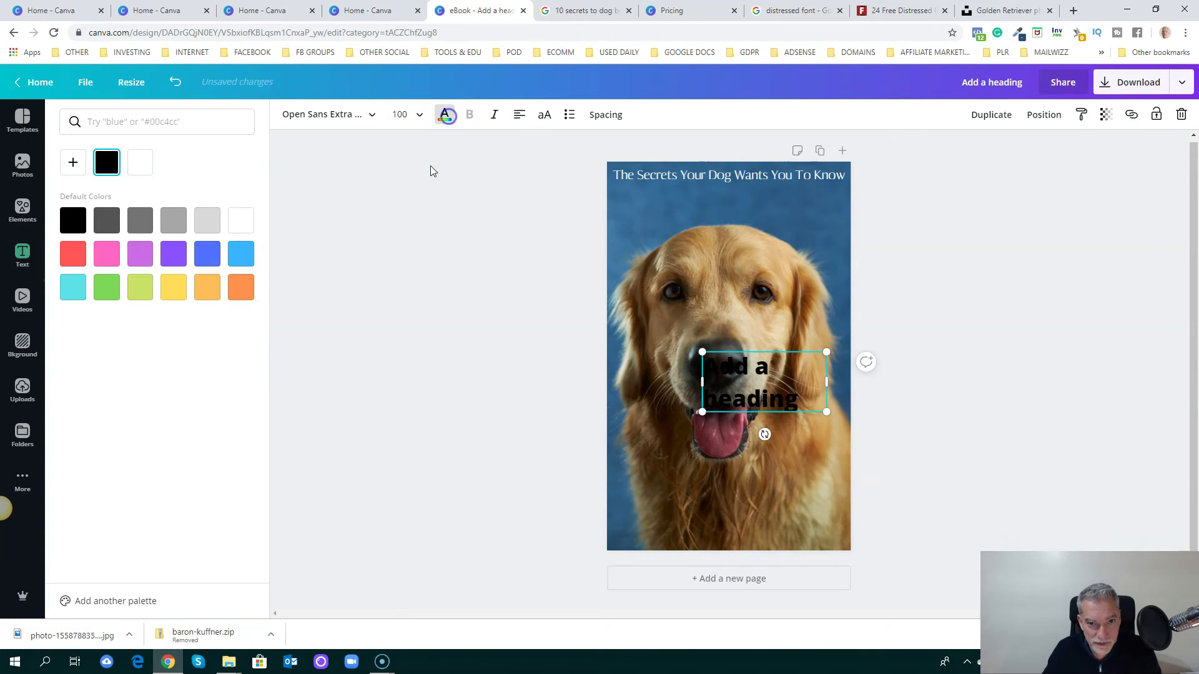
click(241, 220)
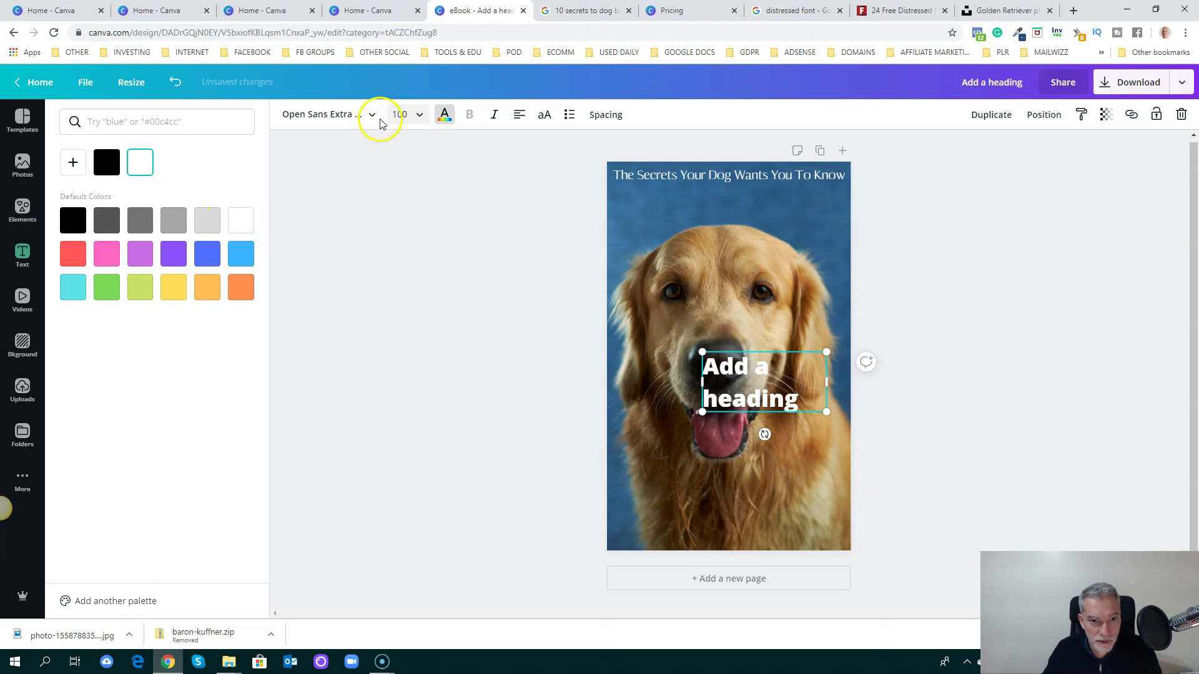
click(348, 115)
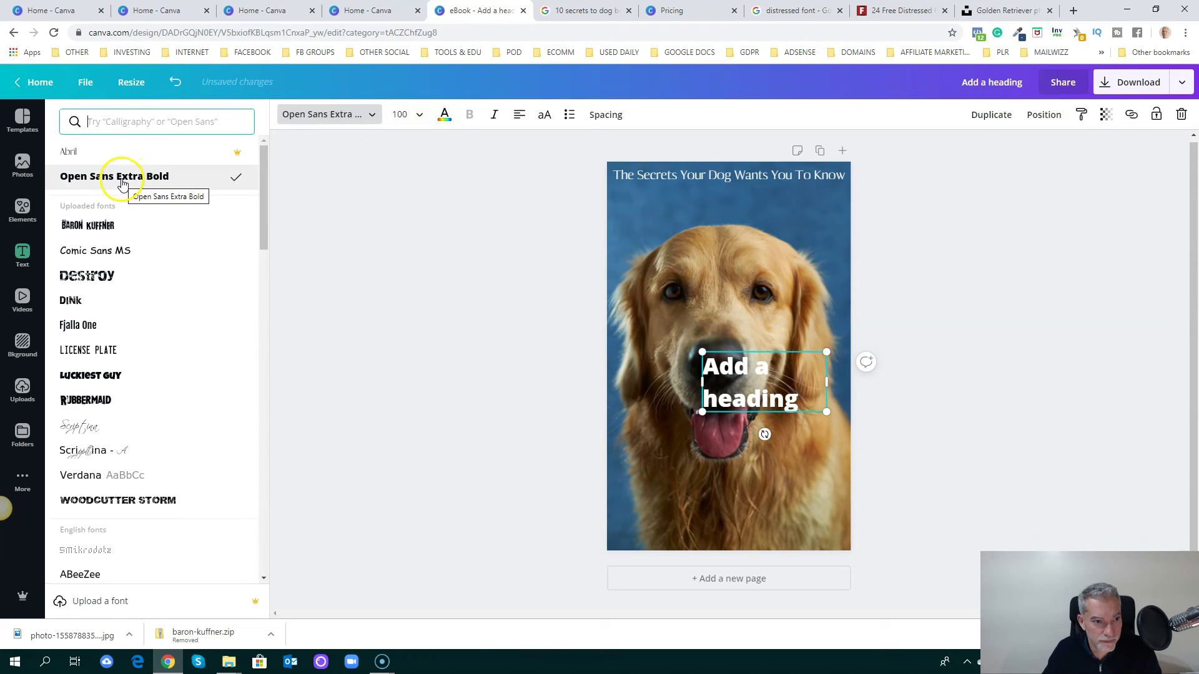
click(82, 157)
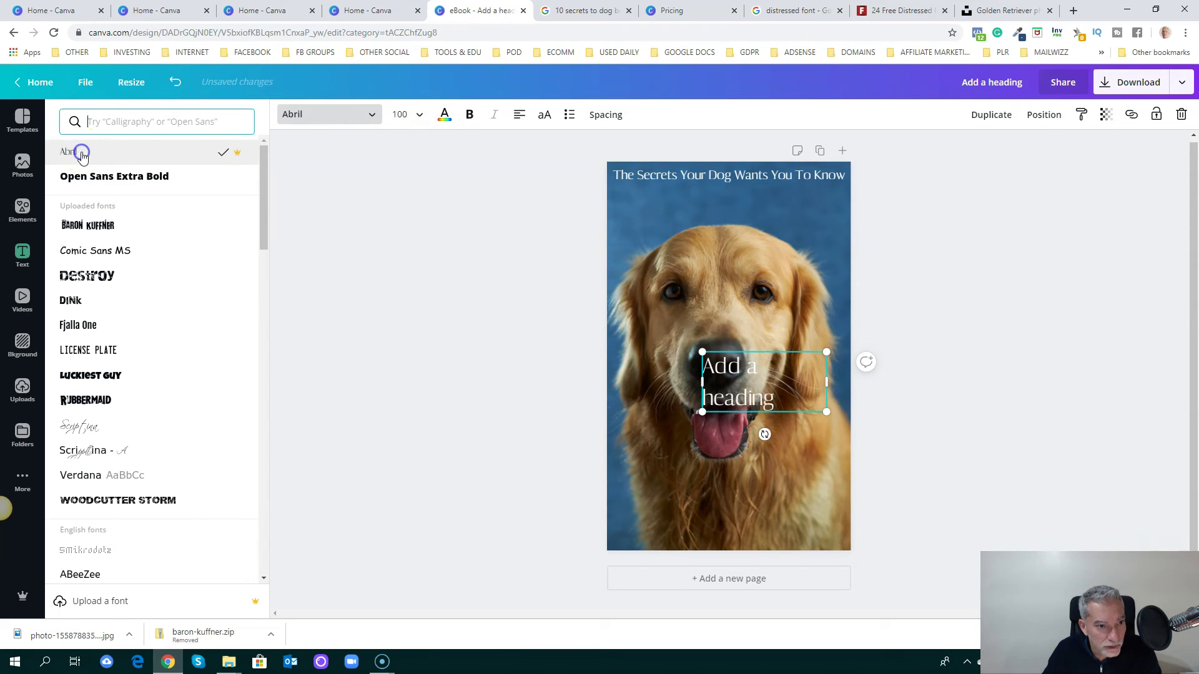
Step: Type CLEVER DOG, stretch it edge to edge, and centre it under the top line
click(795, 396)
drag(792, 397, 698, 379)
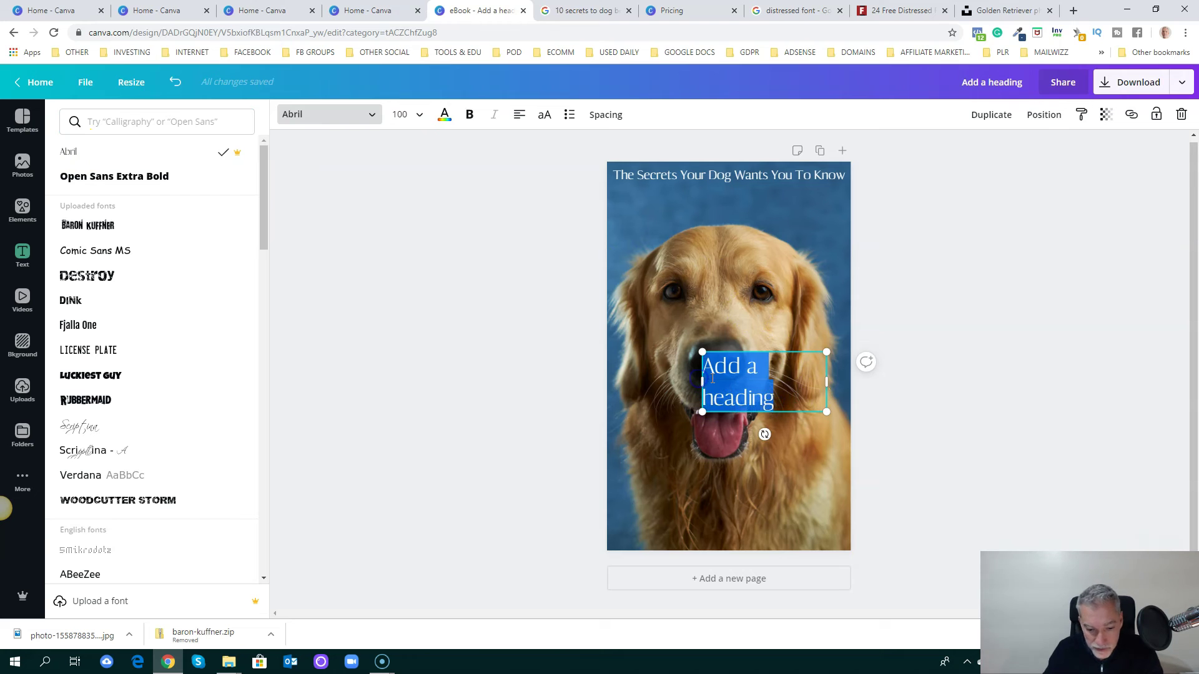
text(CLEVER D)
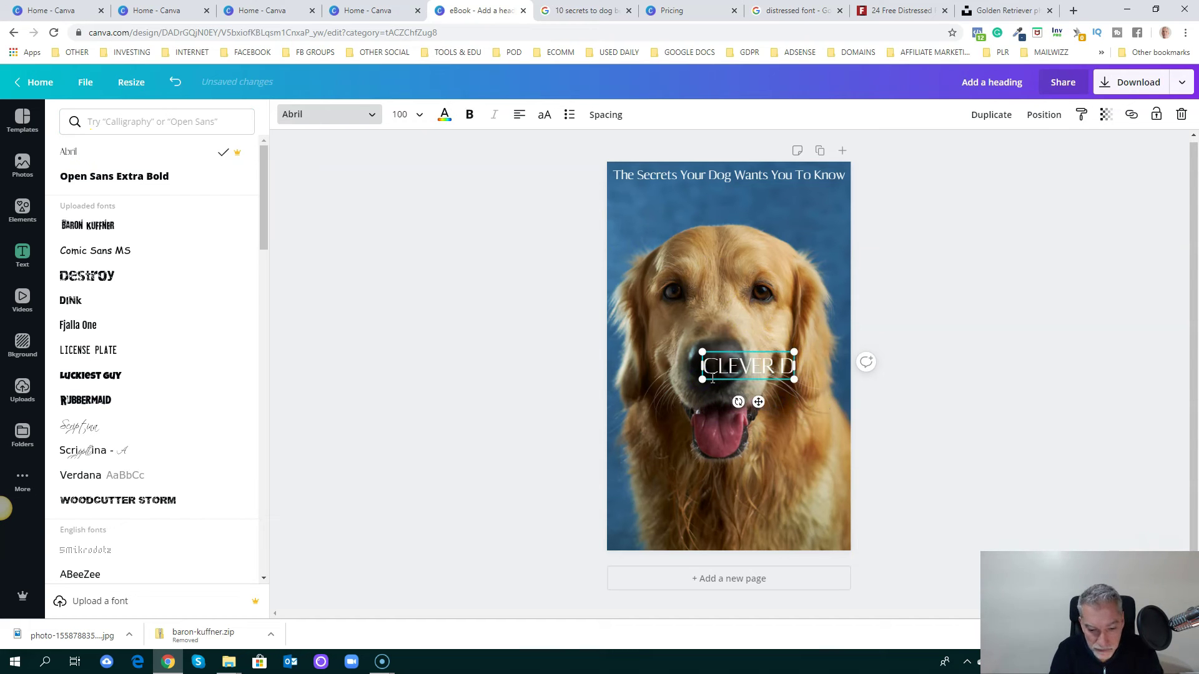
text(OG)
drag(702, 379, 610, 378)
mouse_move(826, 366)
mouse_down()
mouse_move(862, 366)
mouse_move(848, 366)
mouse_up()
drag(735, 353, 735, 190)
click(519, 114)
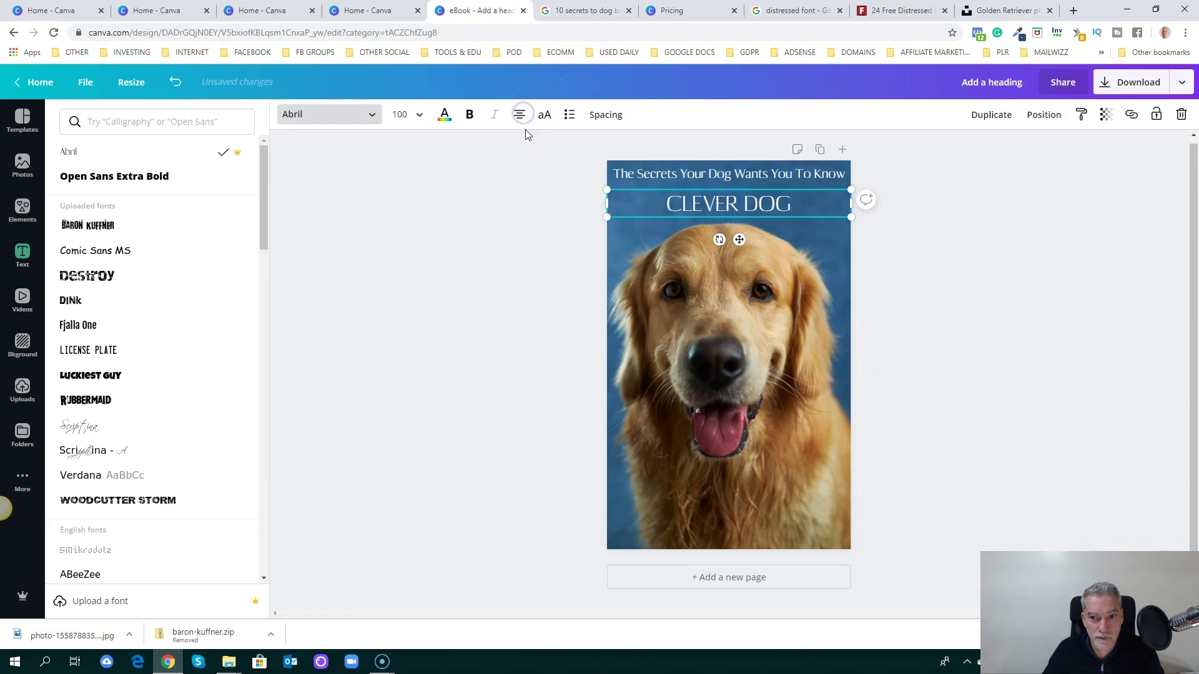
Step: Resize CLEVER DOG to 150, nudge it higher, make it bold, and compare with the reference
click(412, 119)
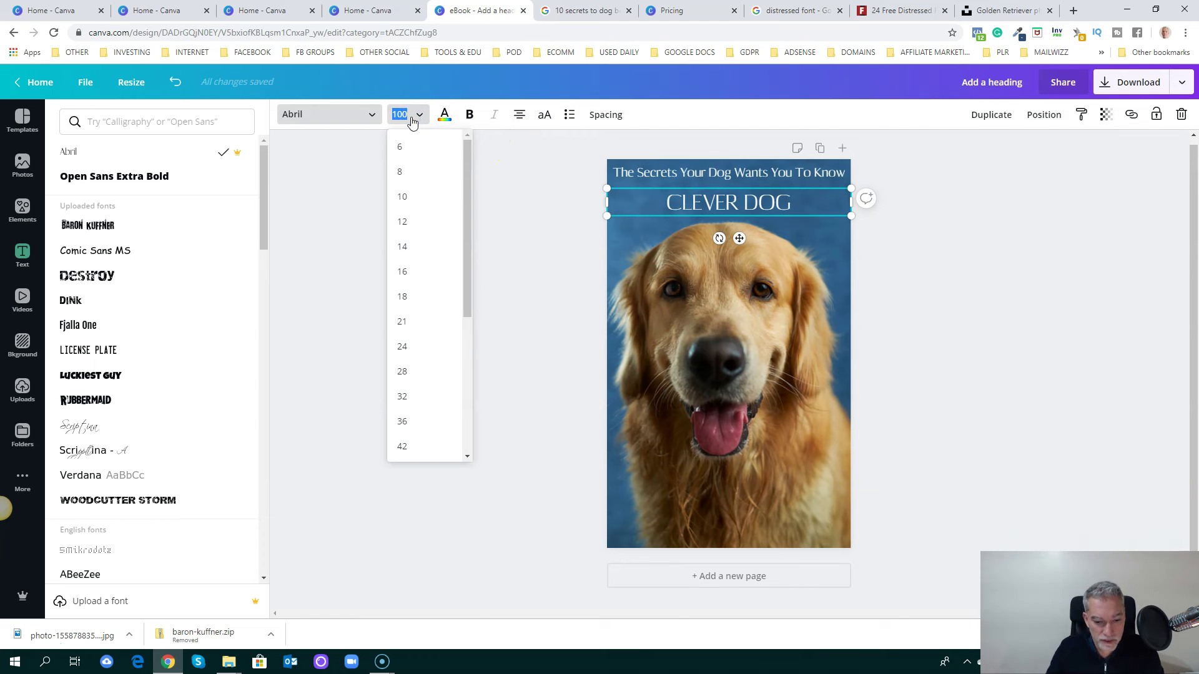
key(Return)
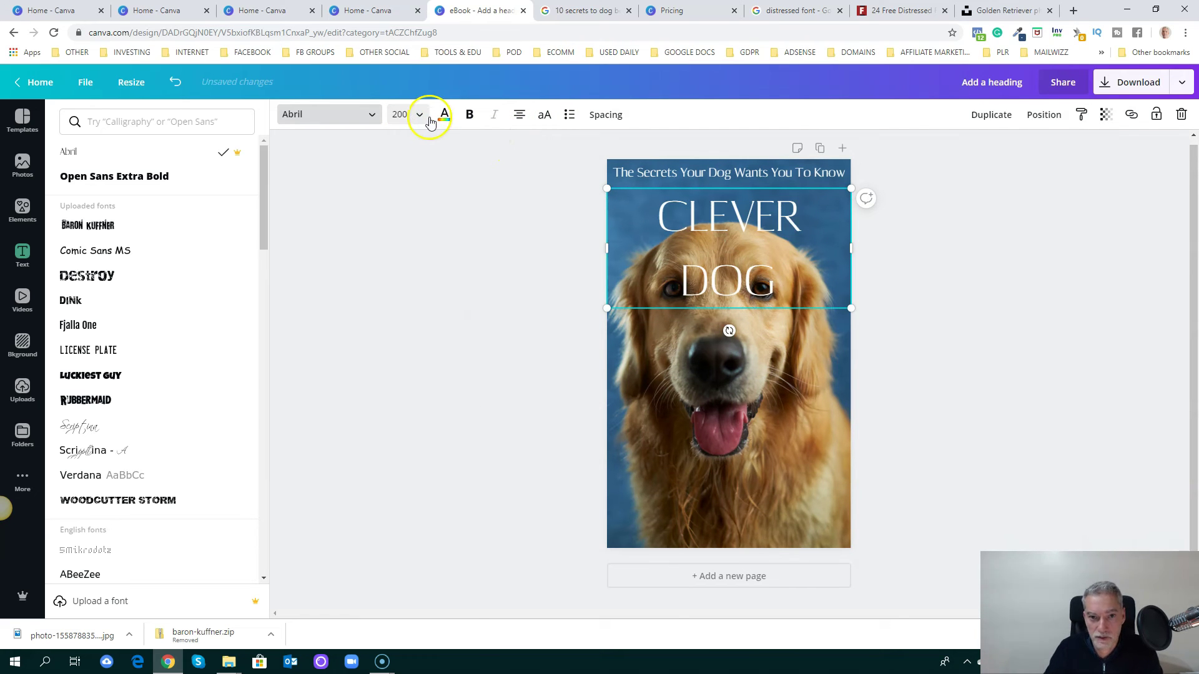
click(412, 119)
text(15)
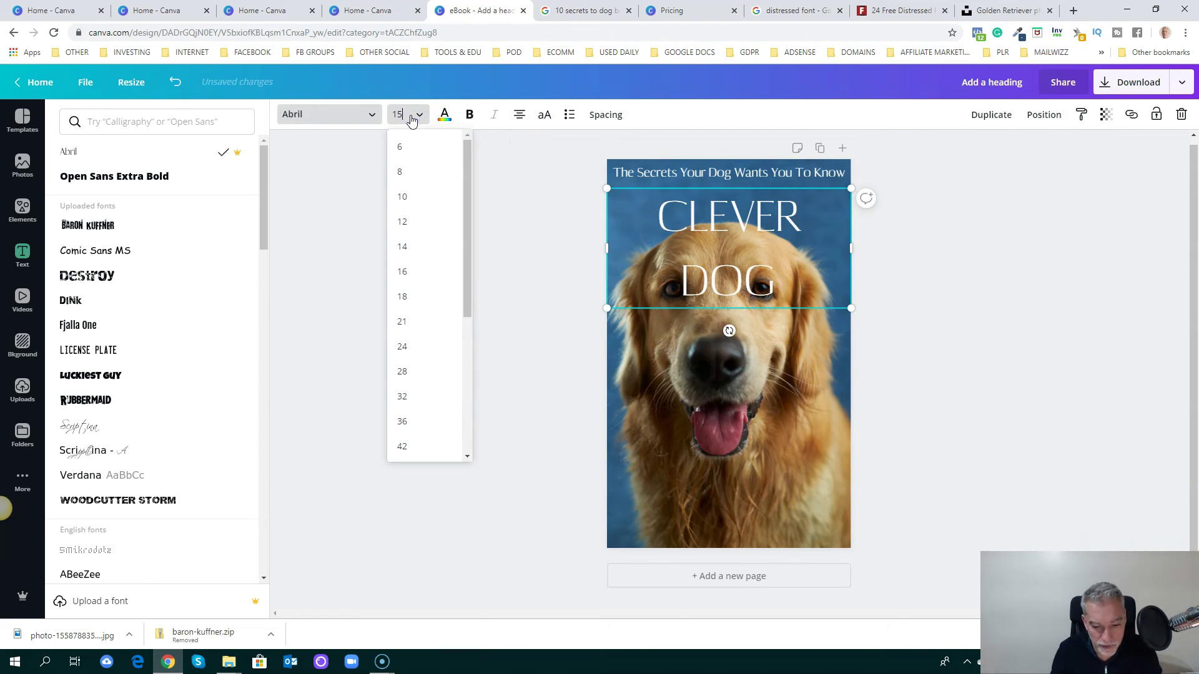
text(0)
key(Return)
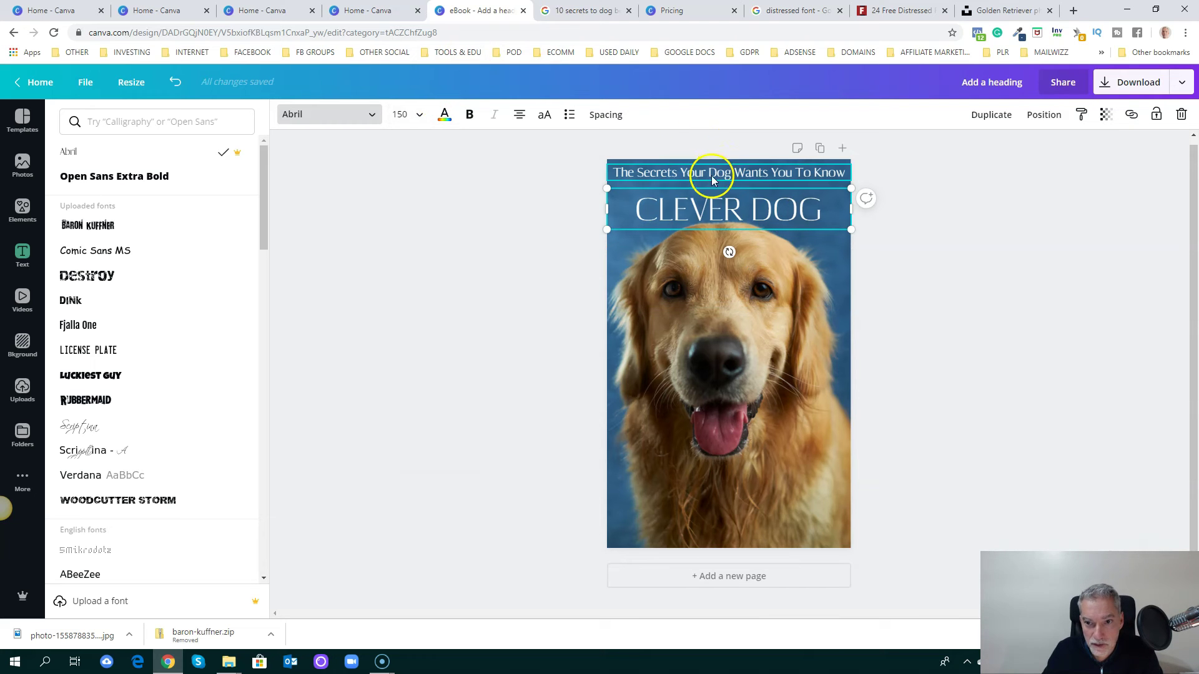
drag(719, 187, 719, 179)
click(460, 116)
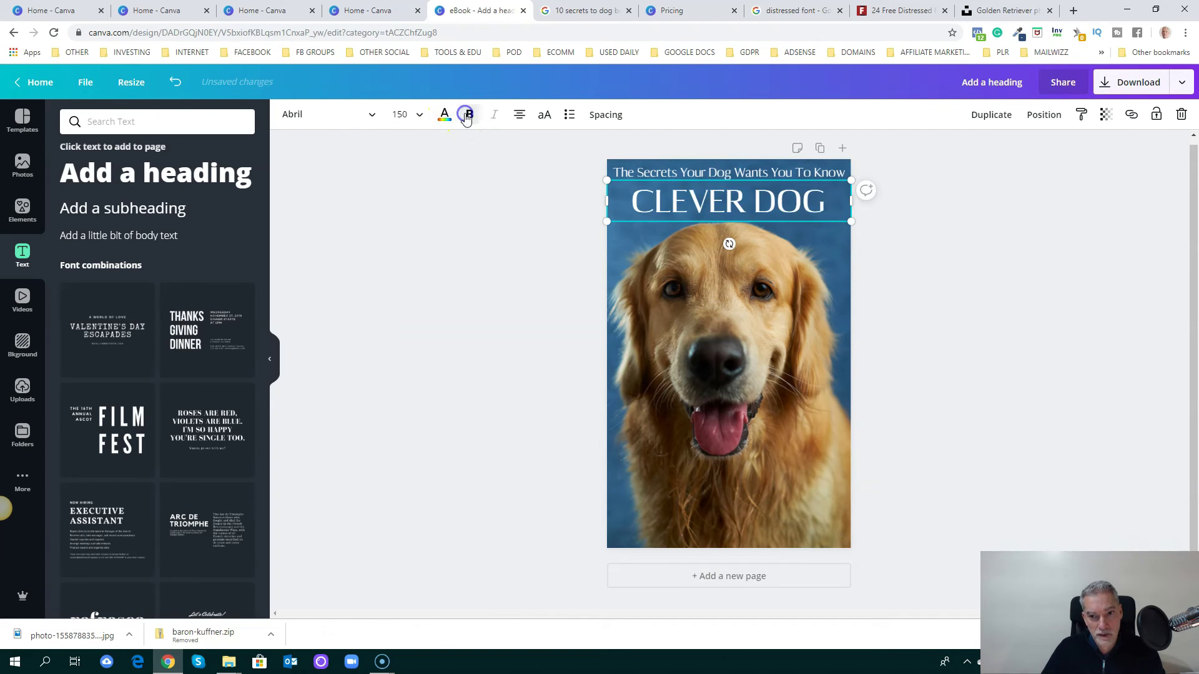
click(1013, 304)
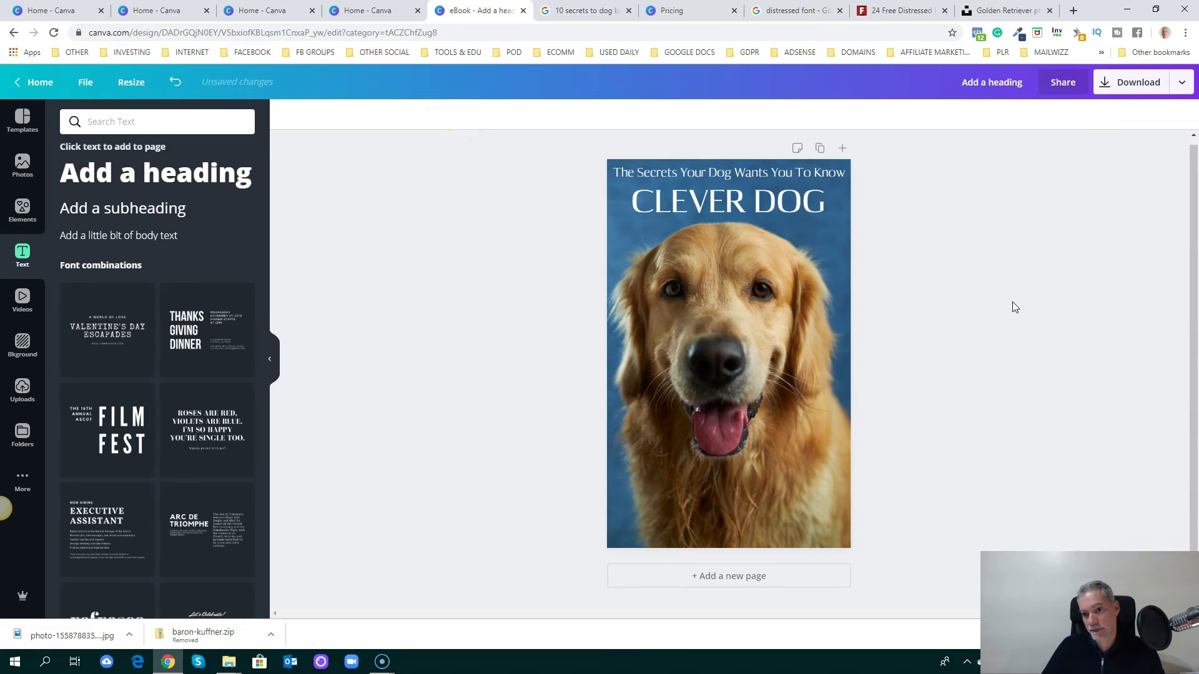
click(572, 12)
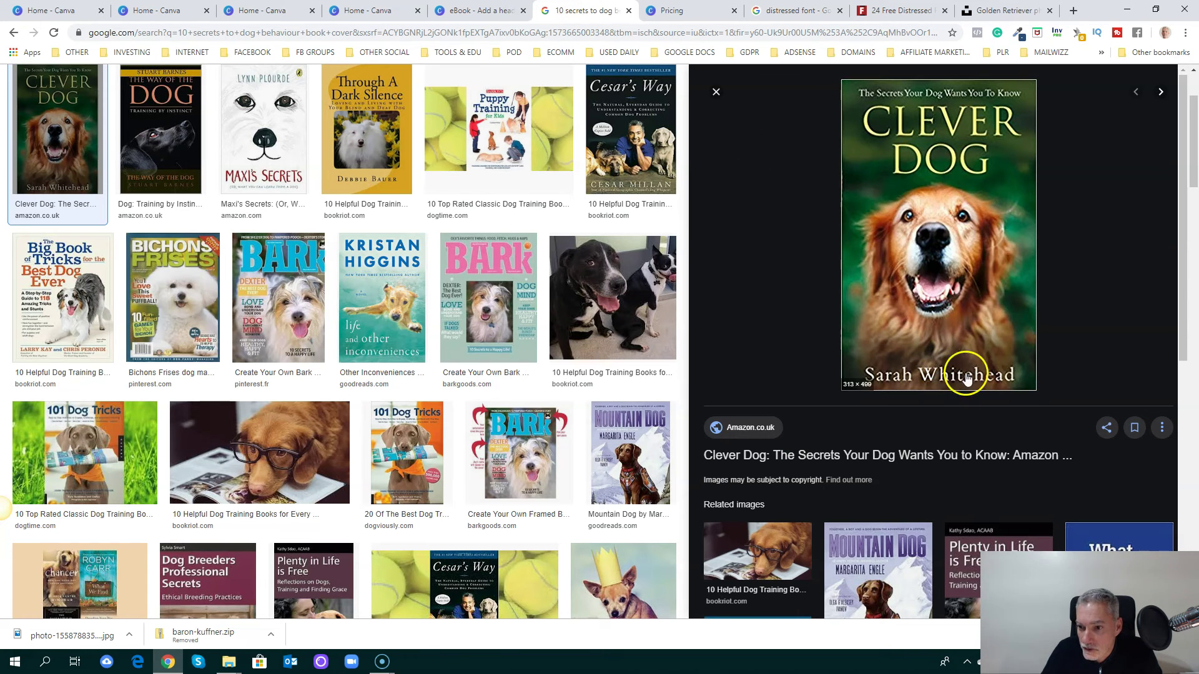
click(487, 11)
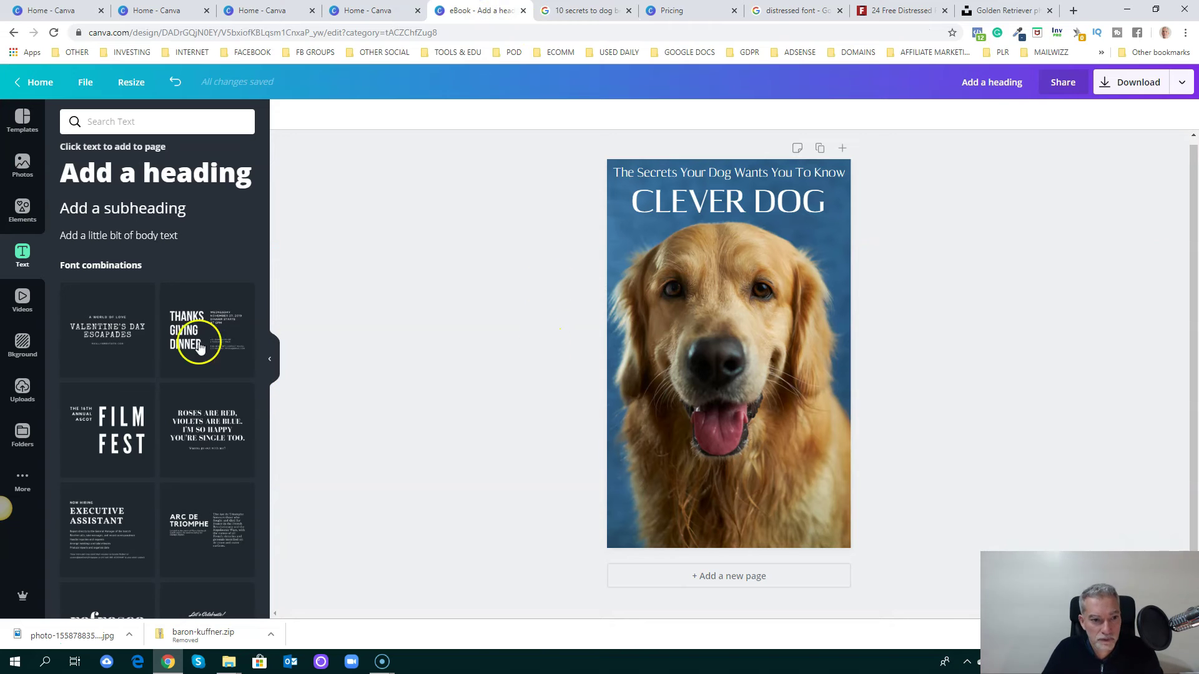
Step: Add another heading for the byline at size 70 in white
click(106, 174)
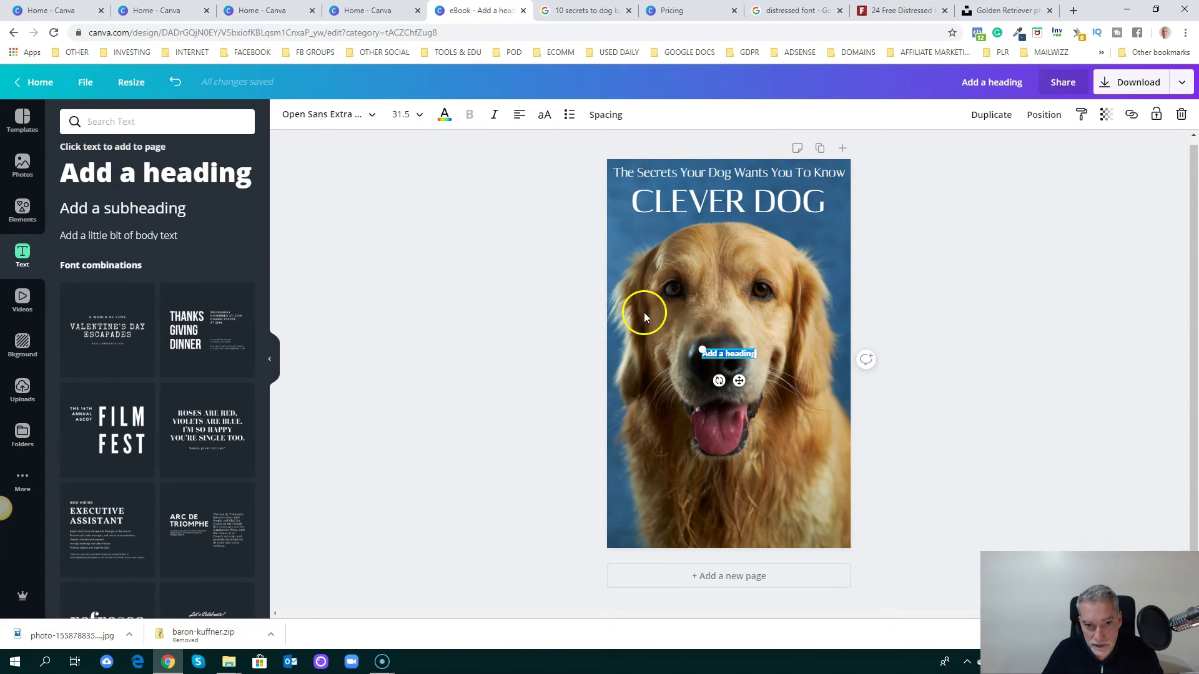
click(414, 118)
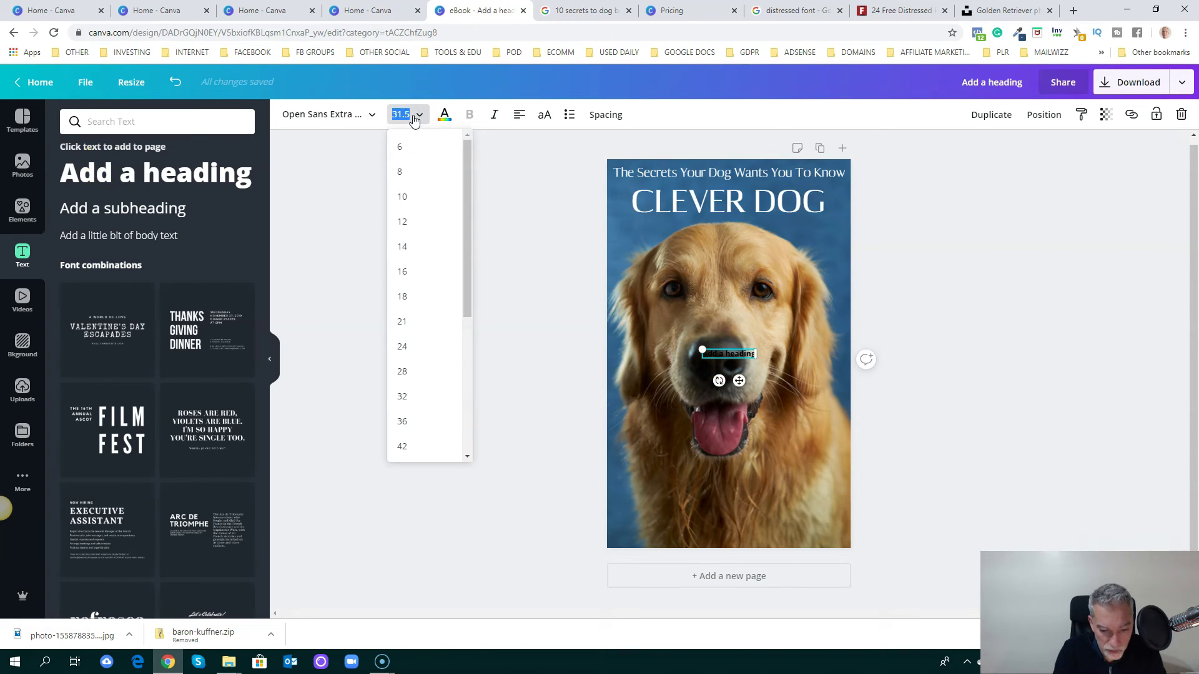
text(70)
key(Return)
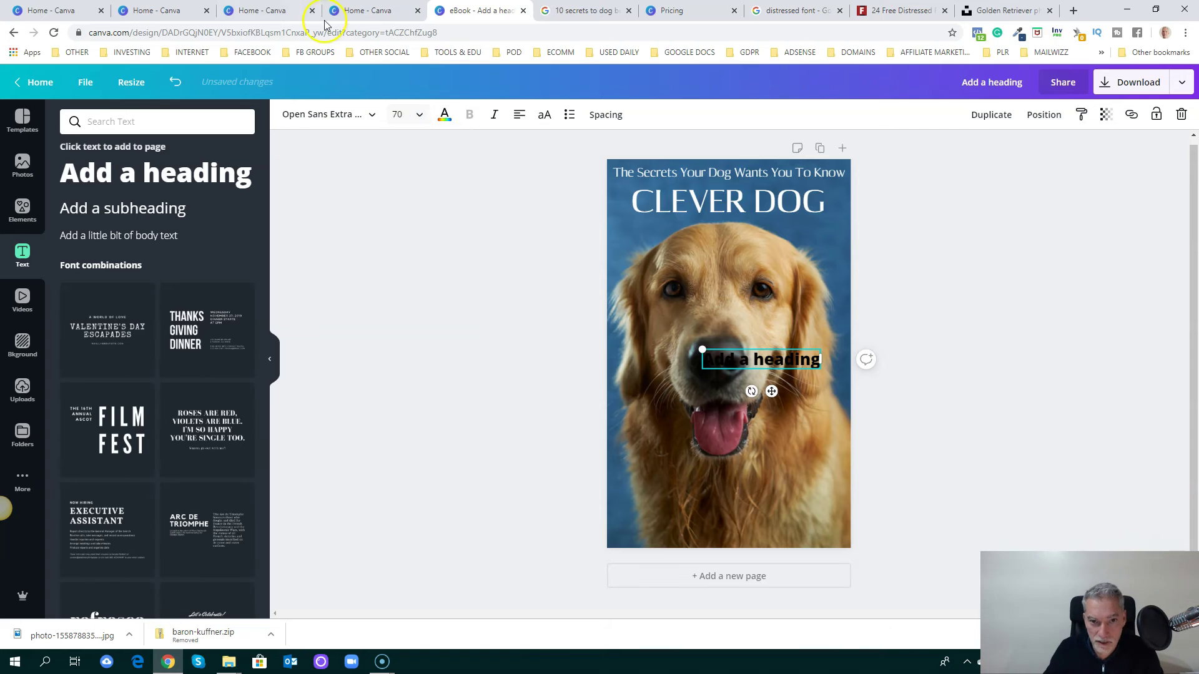
click(447, 117)
click(241, 220)
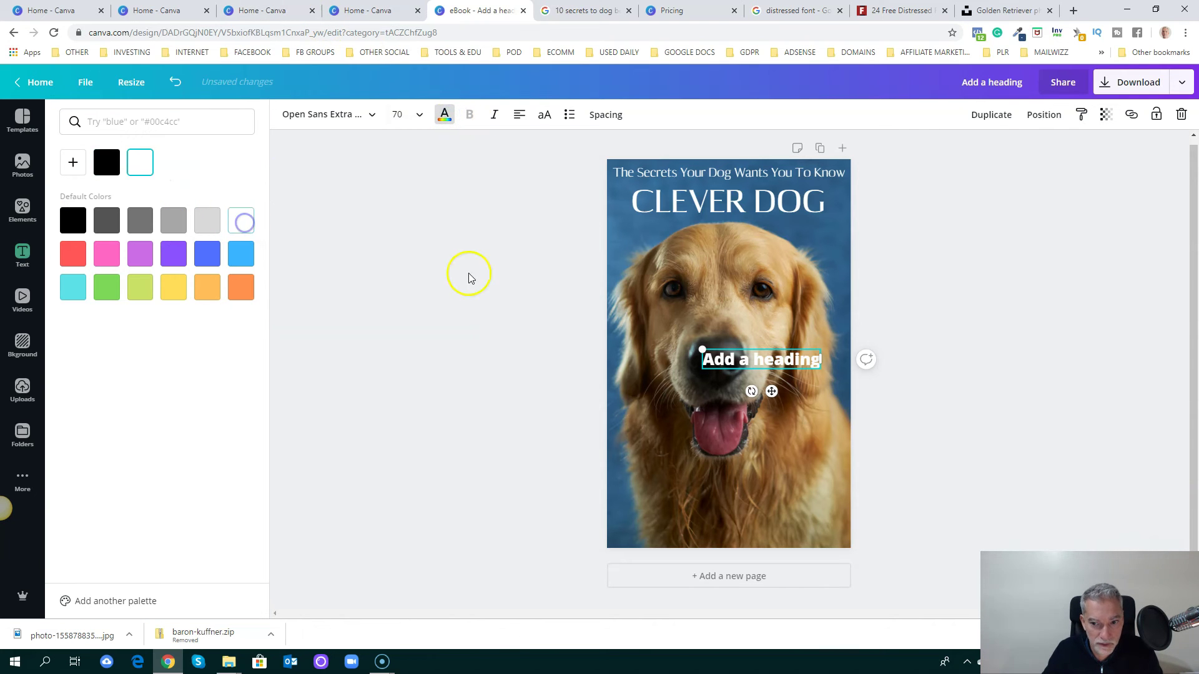
Step: Replace the placeholder with the author's name and move it down near the bottom
click(720, 361)
drag(711, 360, 817, 361)
text(Jo)
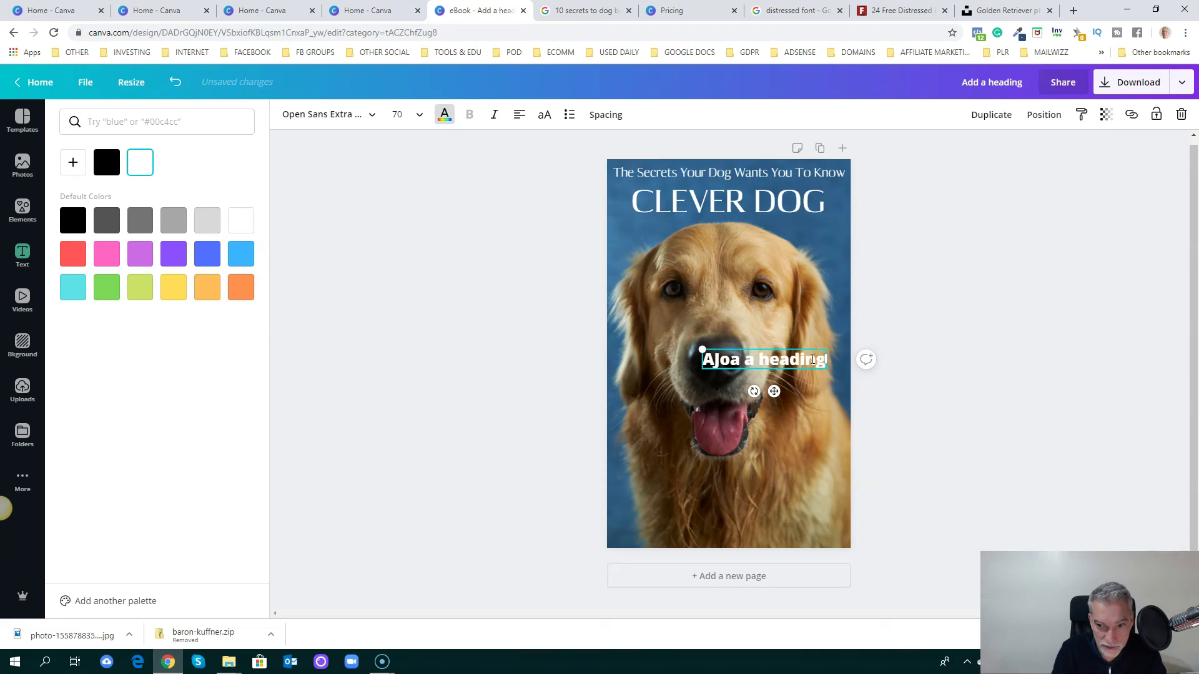
text(ão)
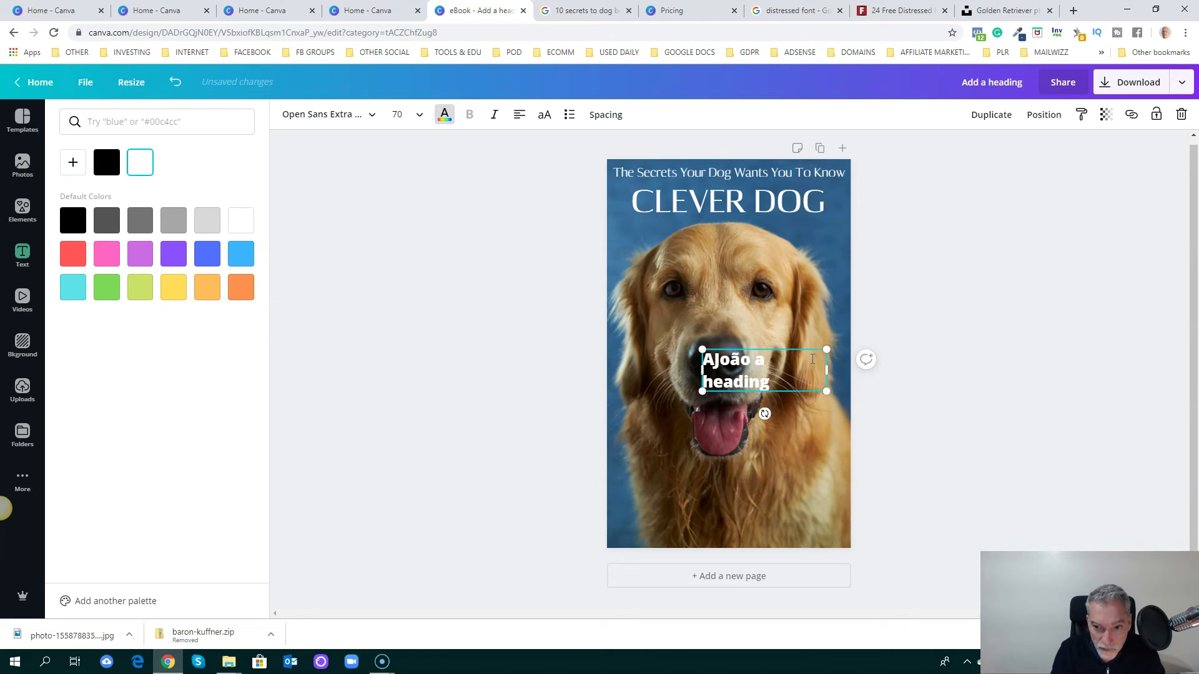
text( Zorro)
key(Delete)
key(Delete)
key(Delete)
key(Delete)
key(Delete)
key(Delete)
key(Delete)
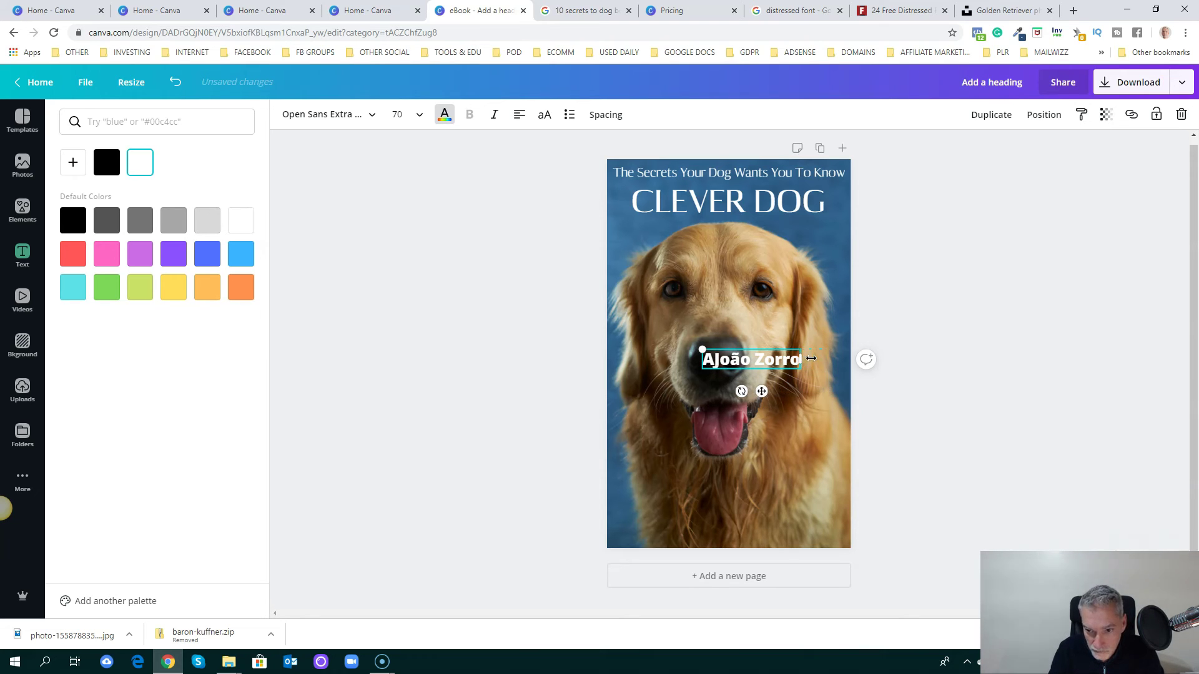
key(BackSpace)
key(BackSpace)
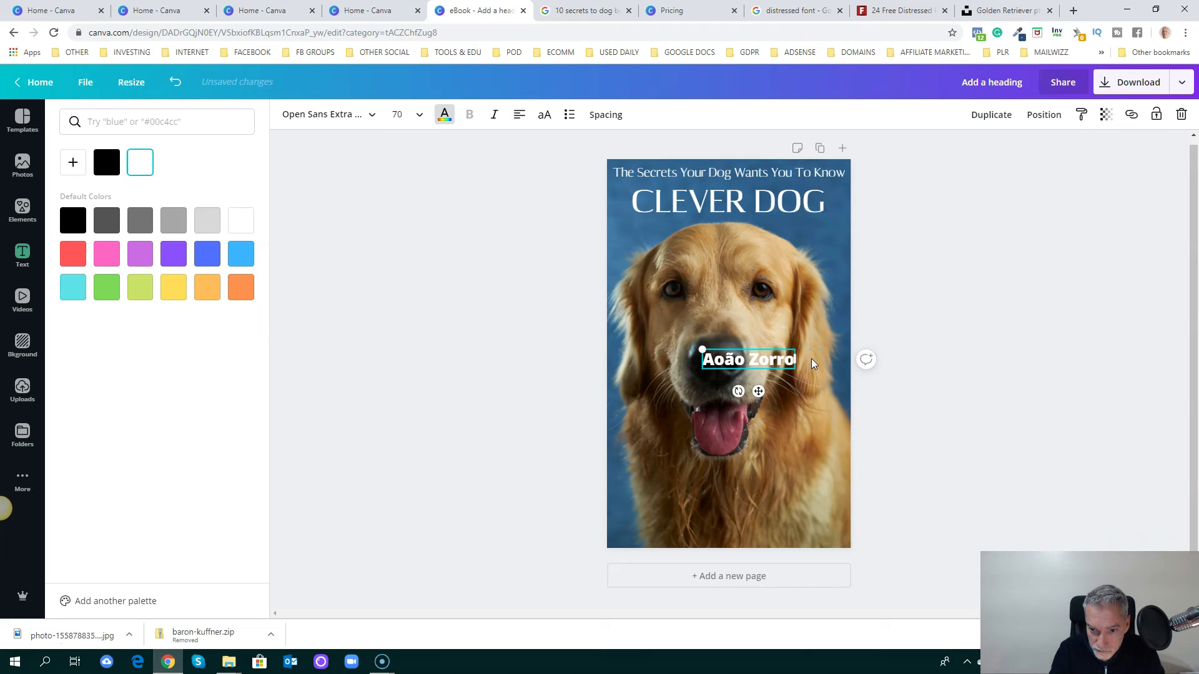
text(J)
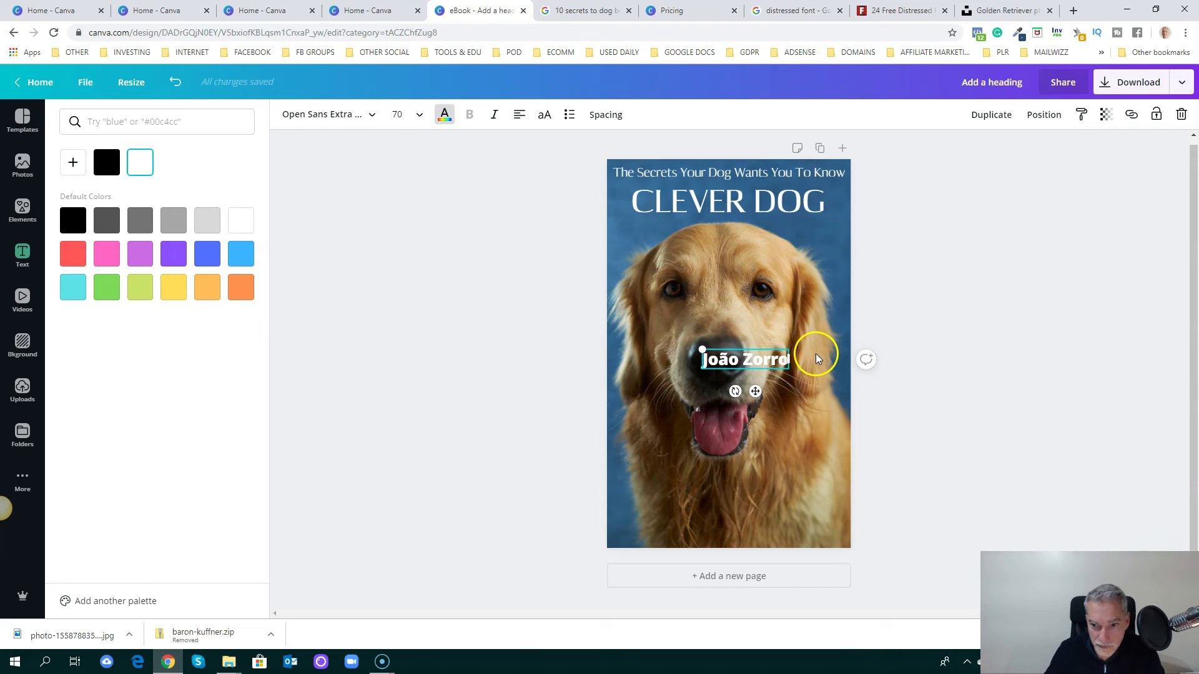
drag(771, 375, 758, 509)
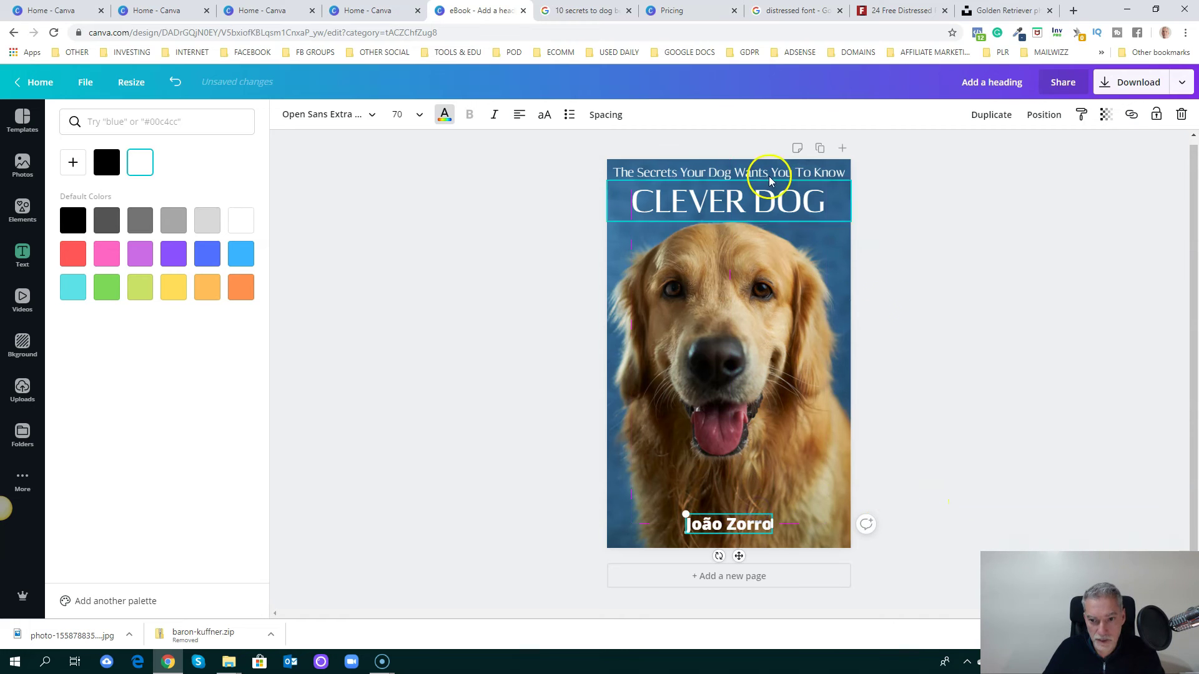
Step: Set the author name in Abril at size 88 and centre it slightly higher
click(353, 115)
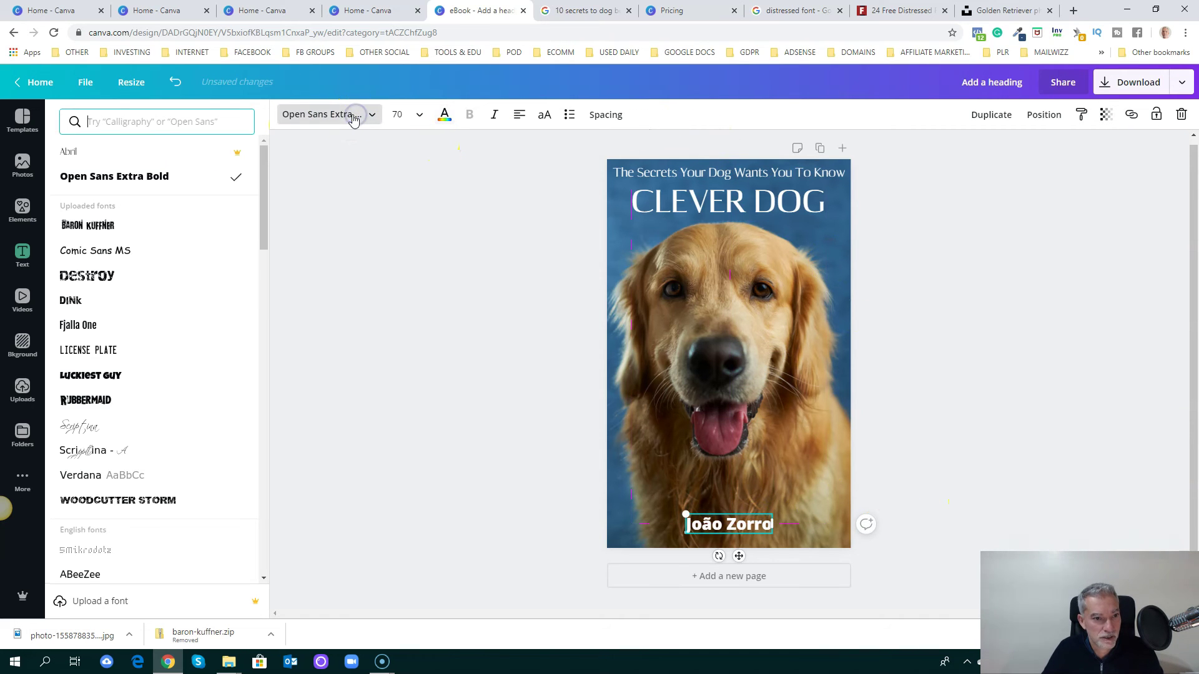
click(81, 154)
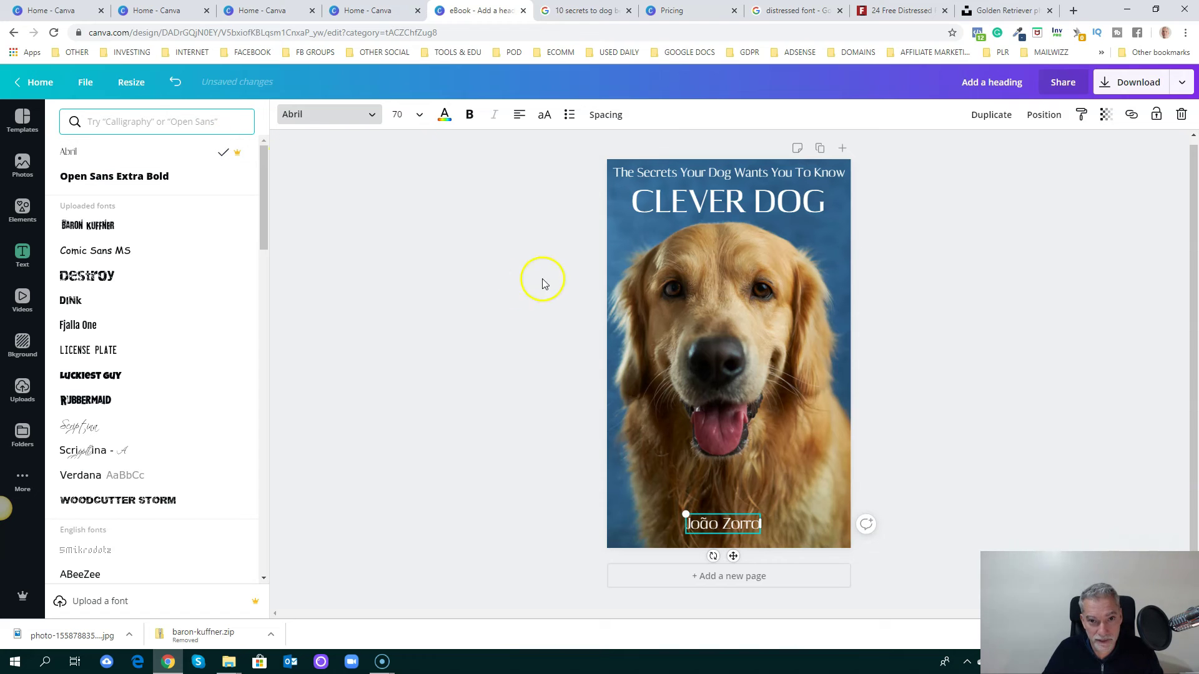
click(575, 12)
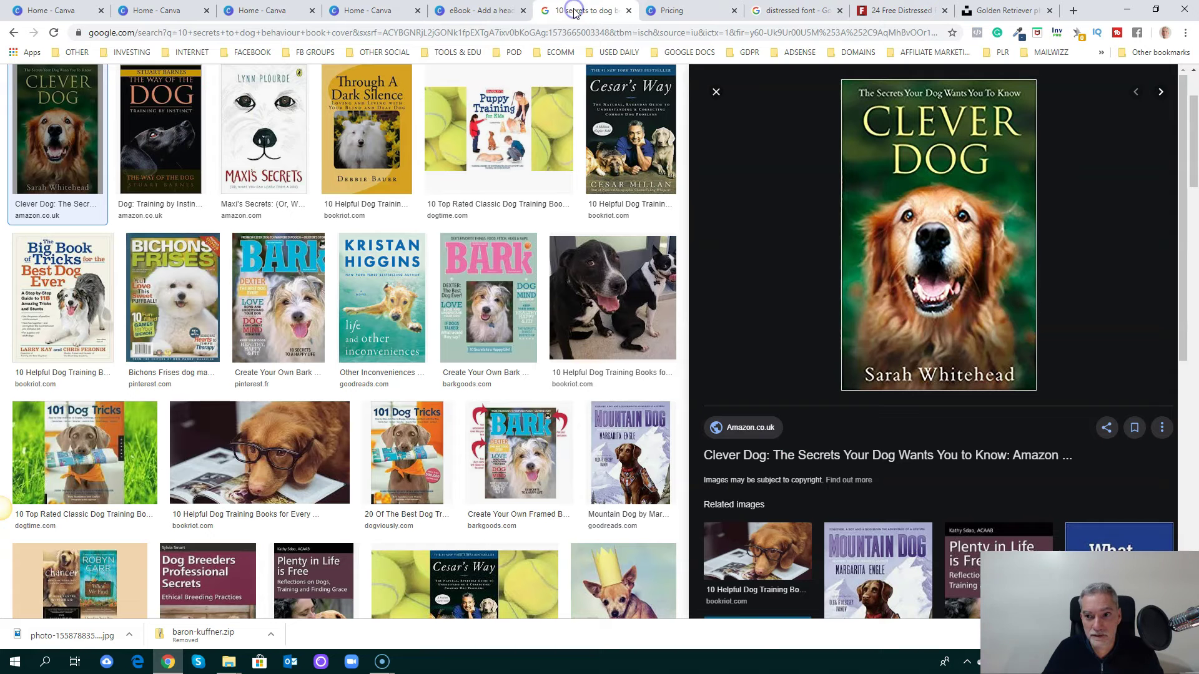
click(481, 10)
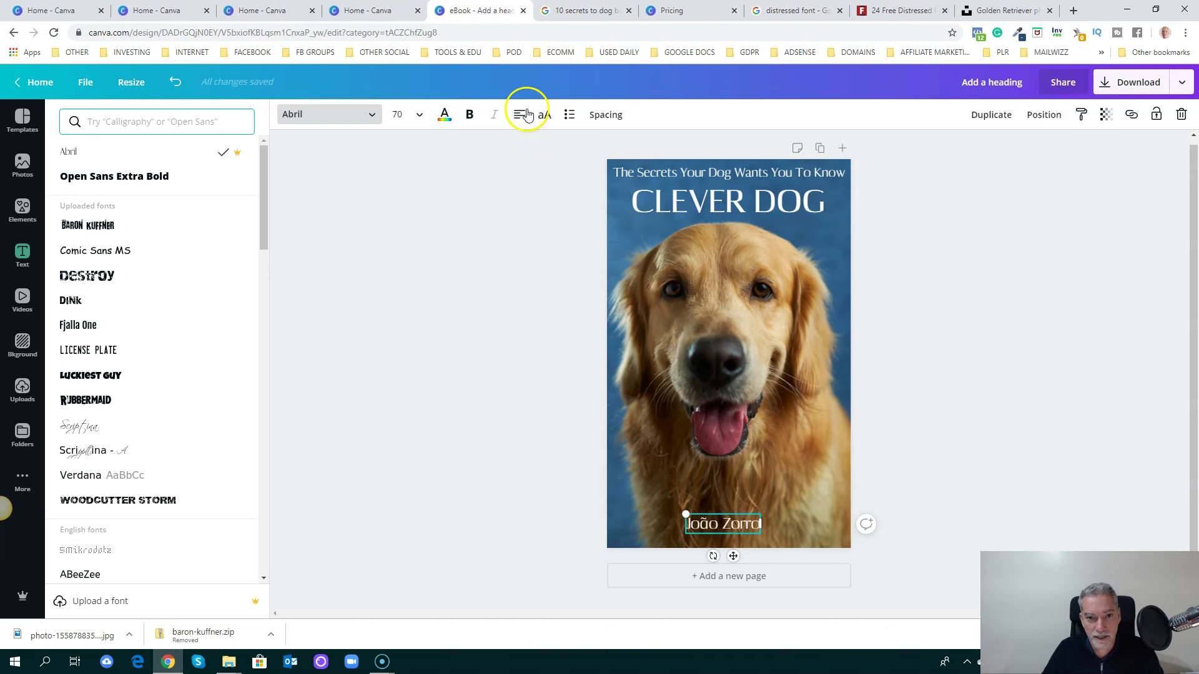
click(417, 114)
scroll(434, 317, down, 4)
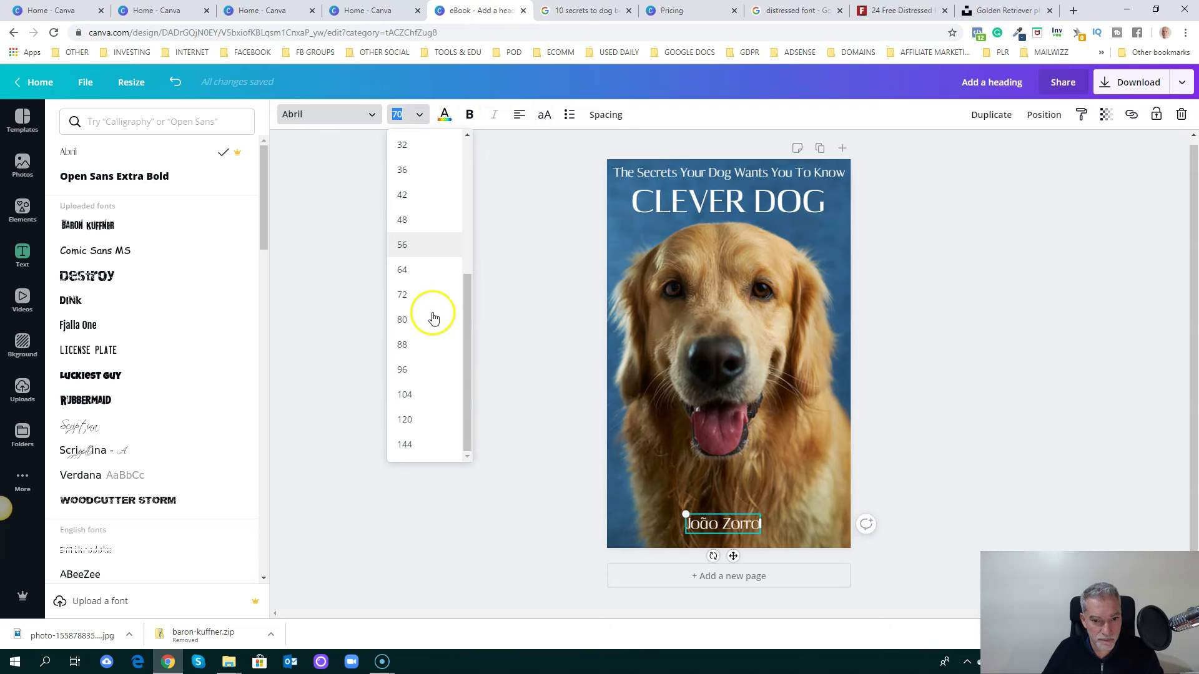
click(413, 342)
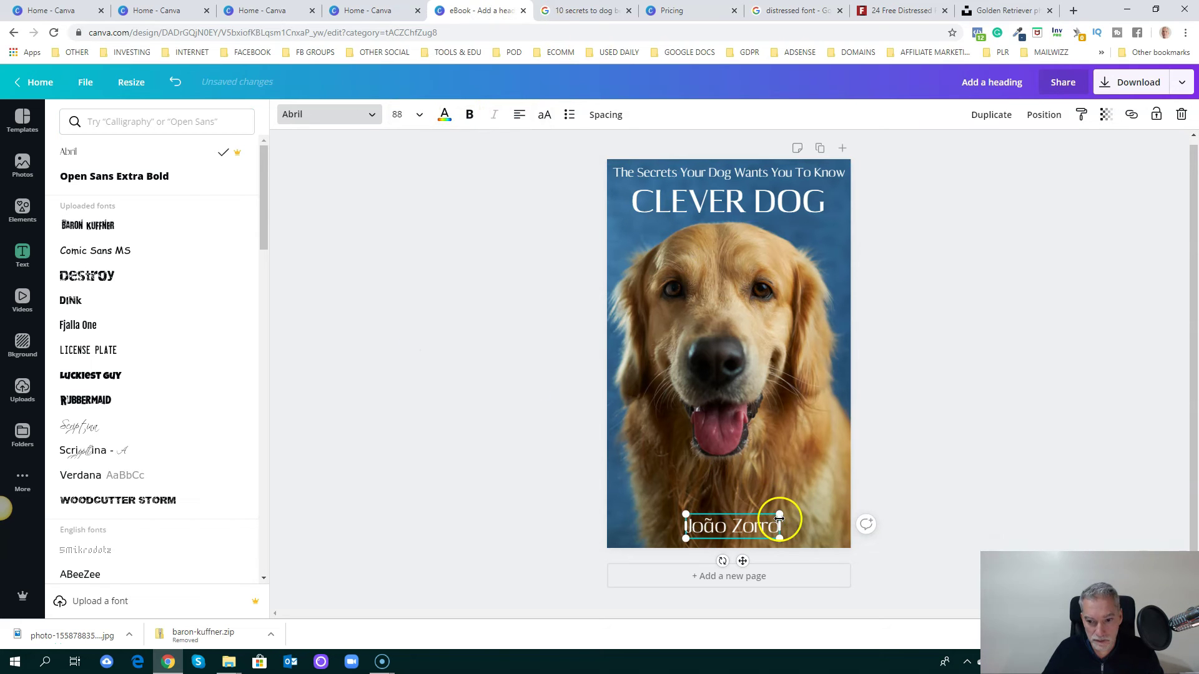
drag(751, 510, 751, 503)
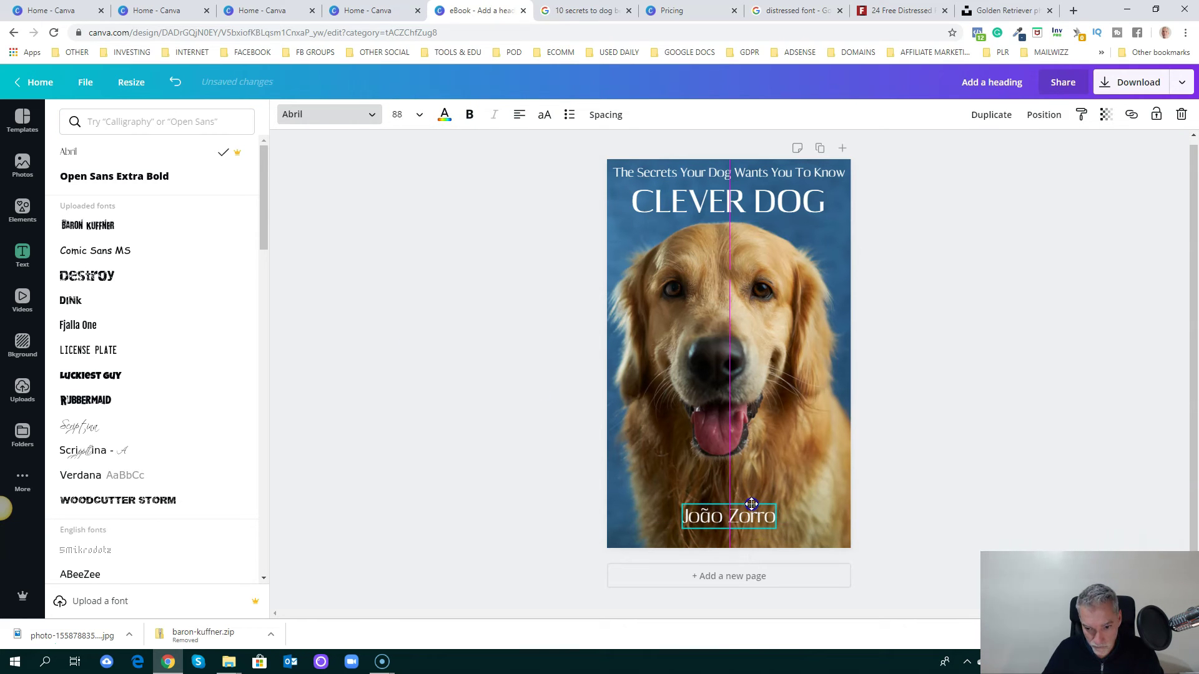
click(1012, 482)
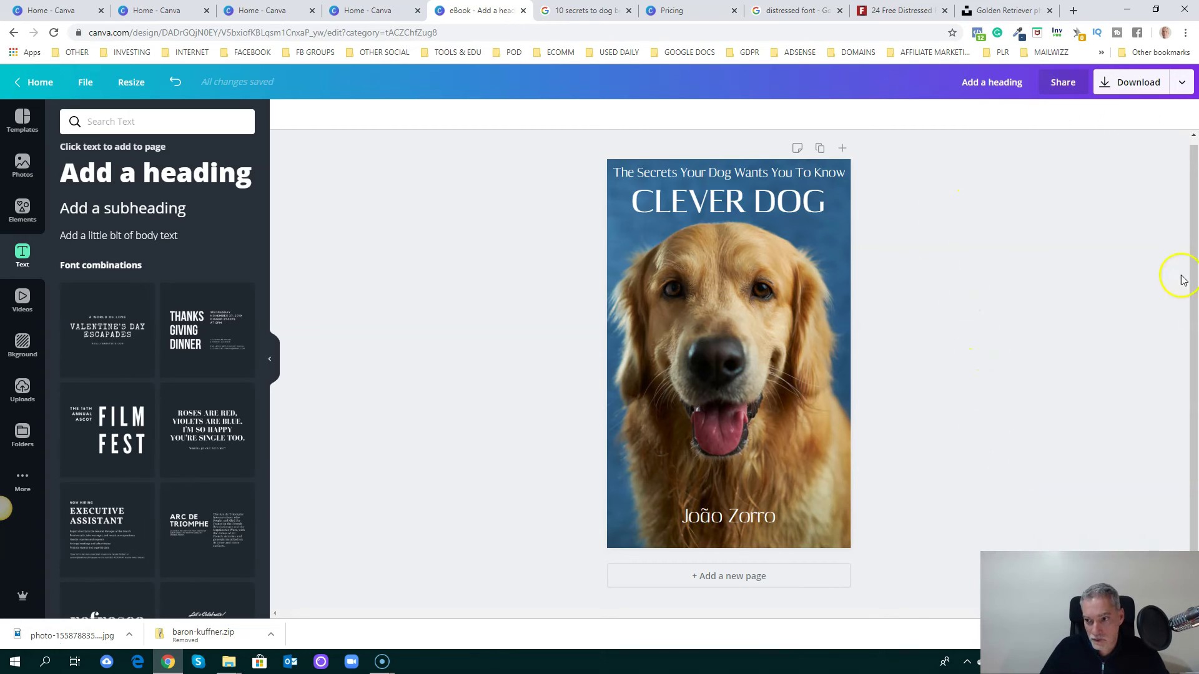
Step: Download the cover as a PNG instead of PDF Standard
click(1110, 88)
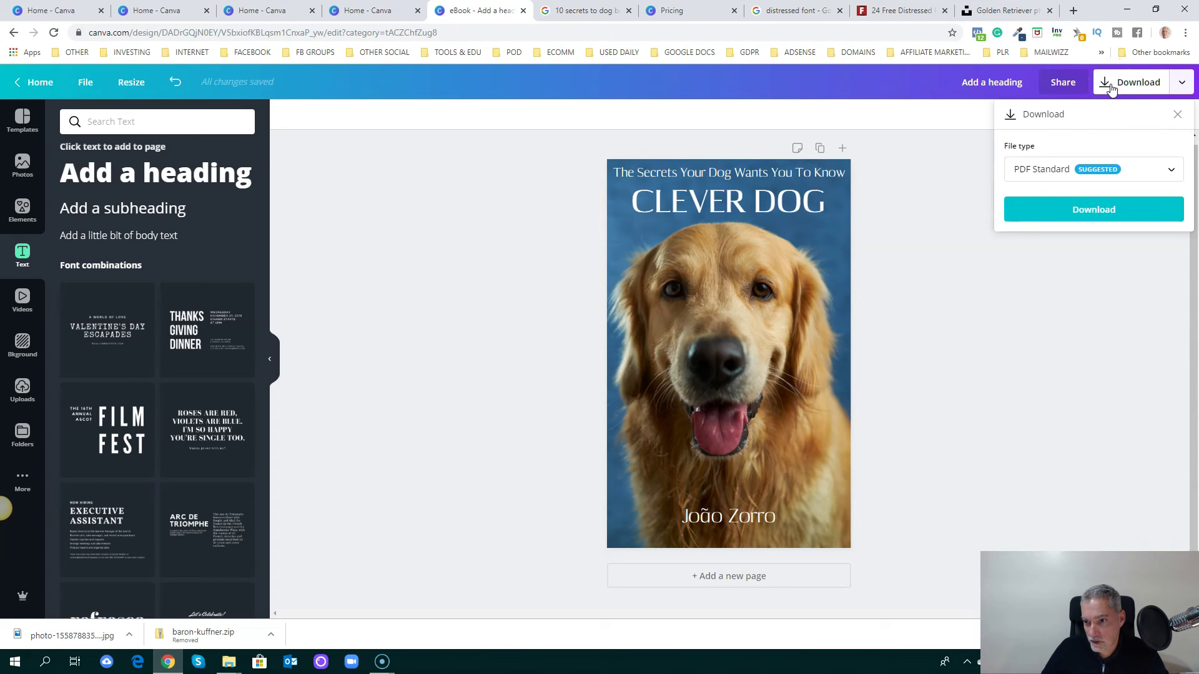
click(1144, 170)
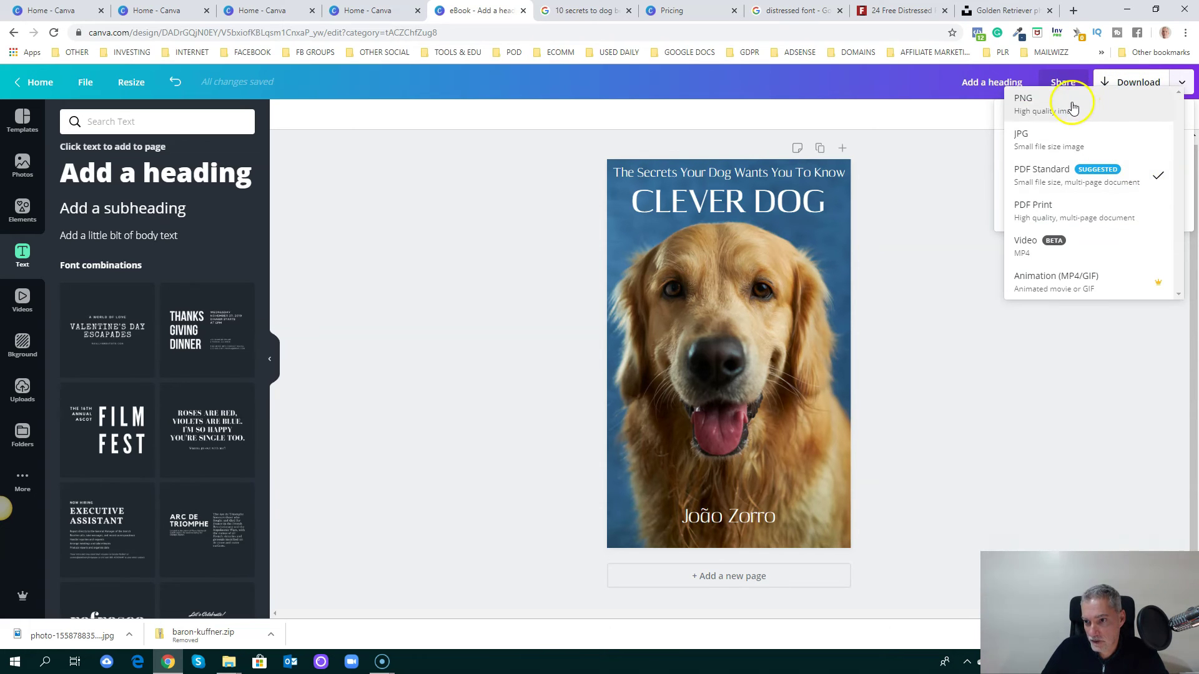
click(1040, 182)
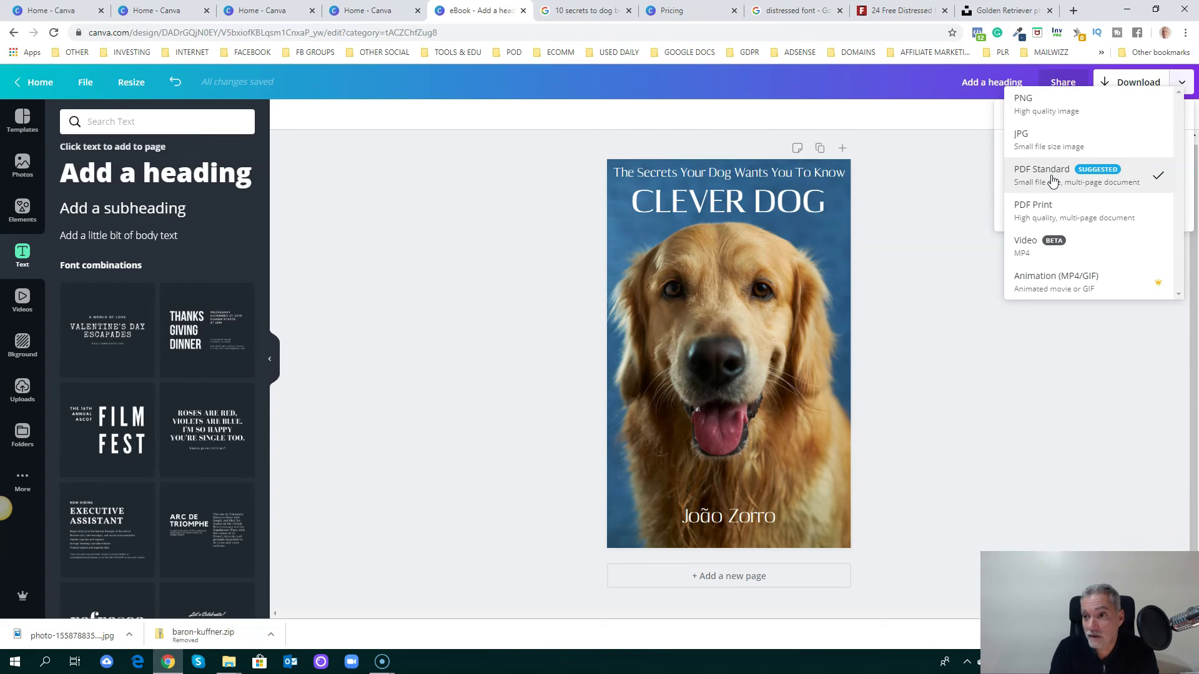
click(1051, 112)
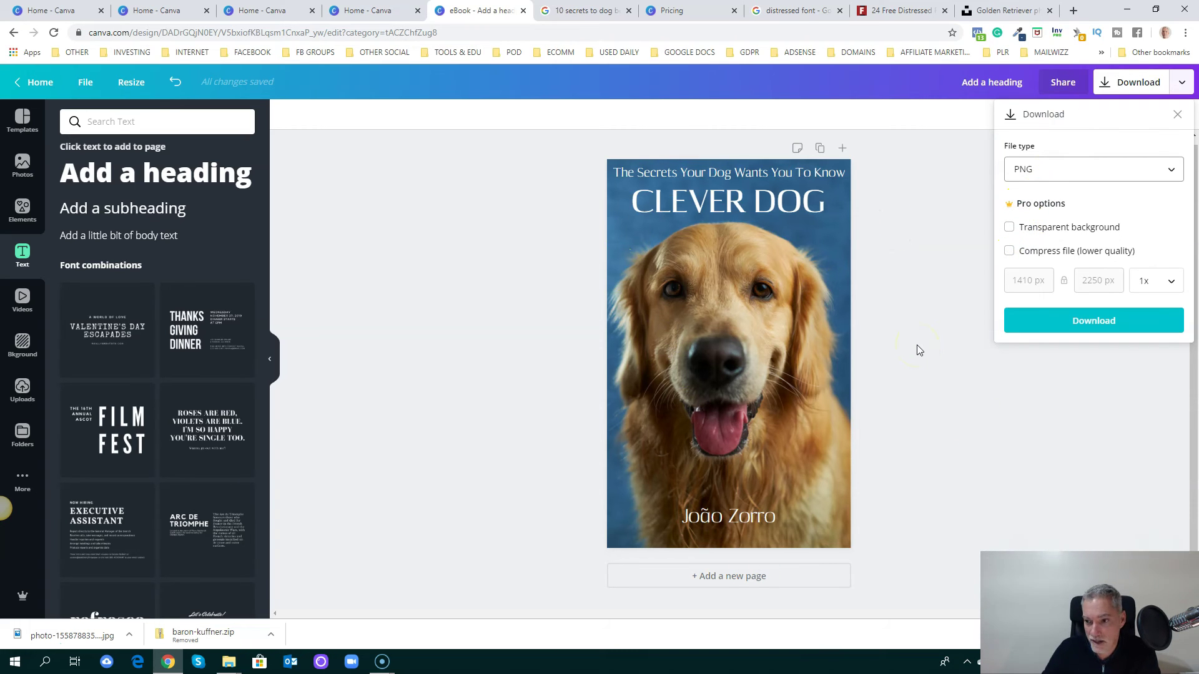
click(1099, 329)
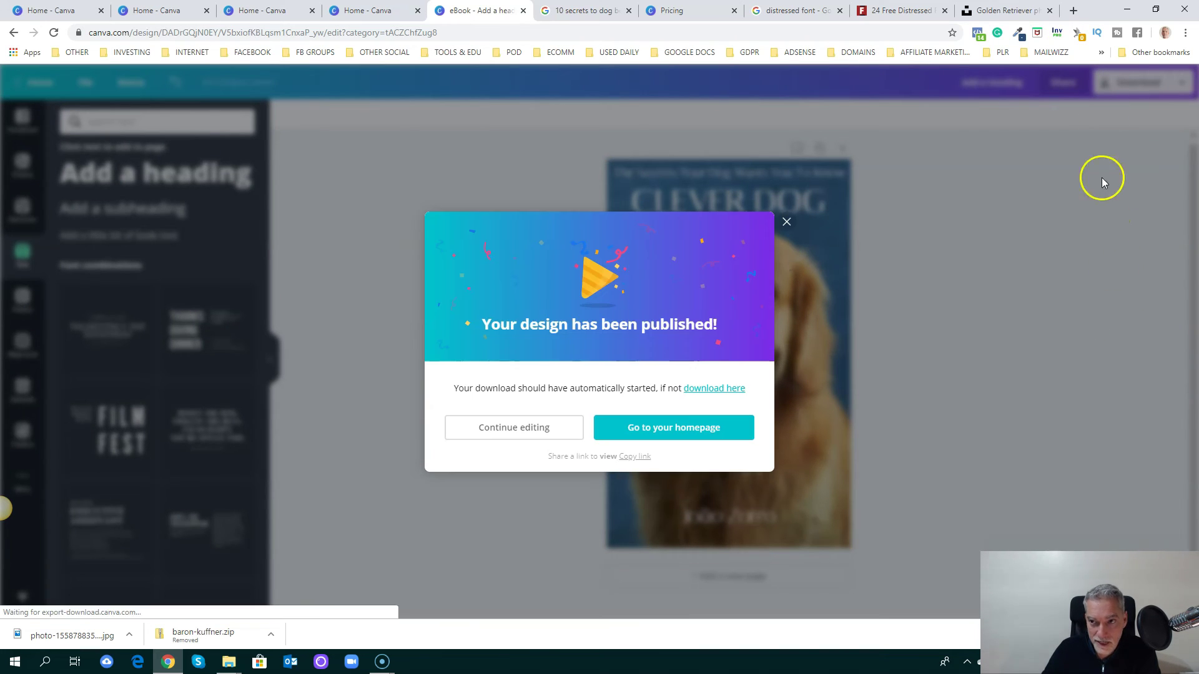
click(1073, 10)
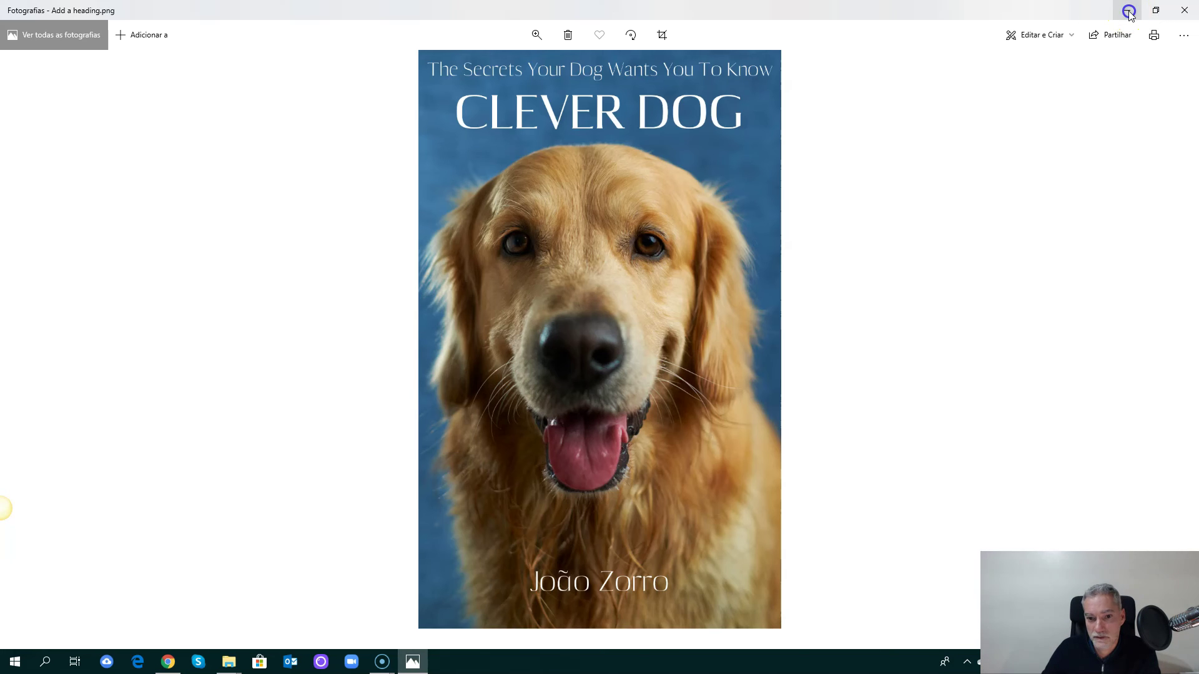
Step: Open The 3D Book Cover Creator You'll Love to Use from the TOOLS & EDU bookmarks
click(1128, 11)
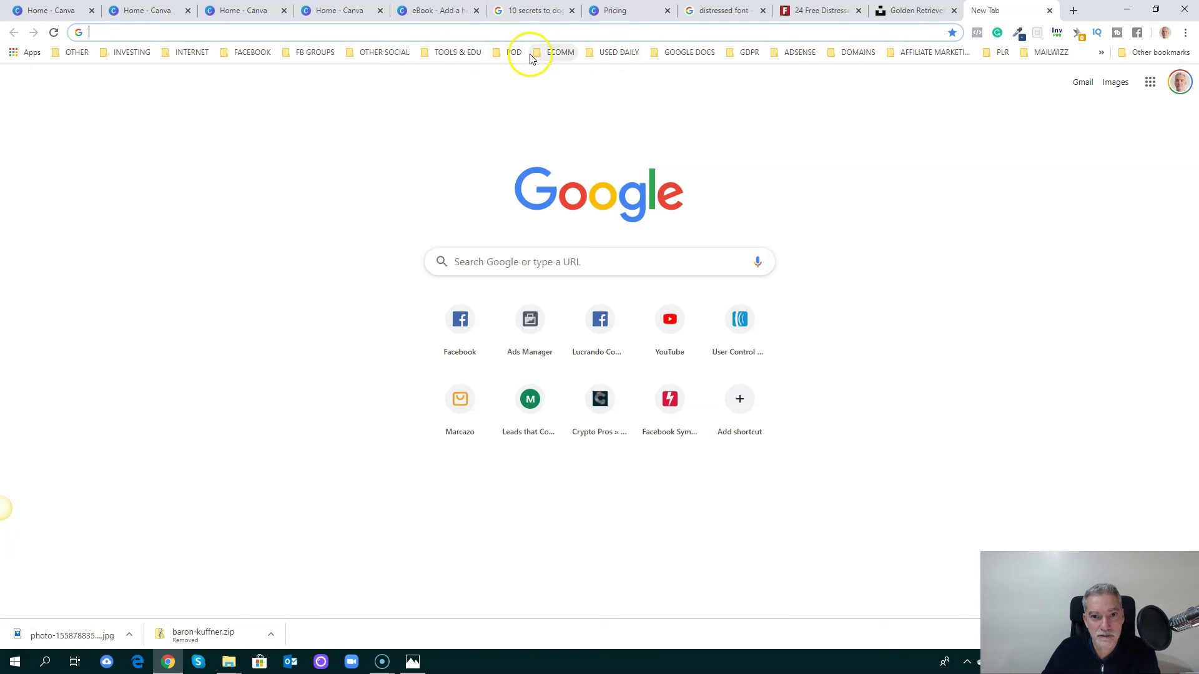
click(459, 52)
mouse_move(460, 102)
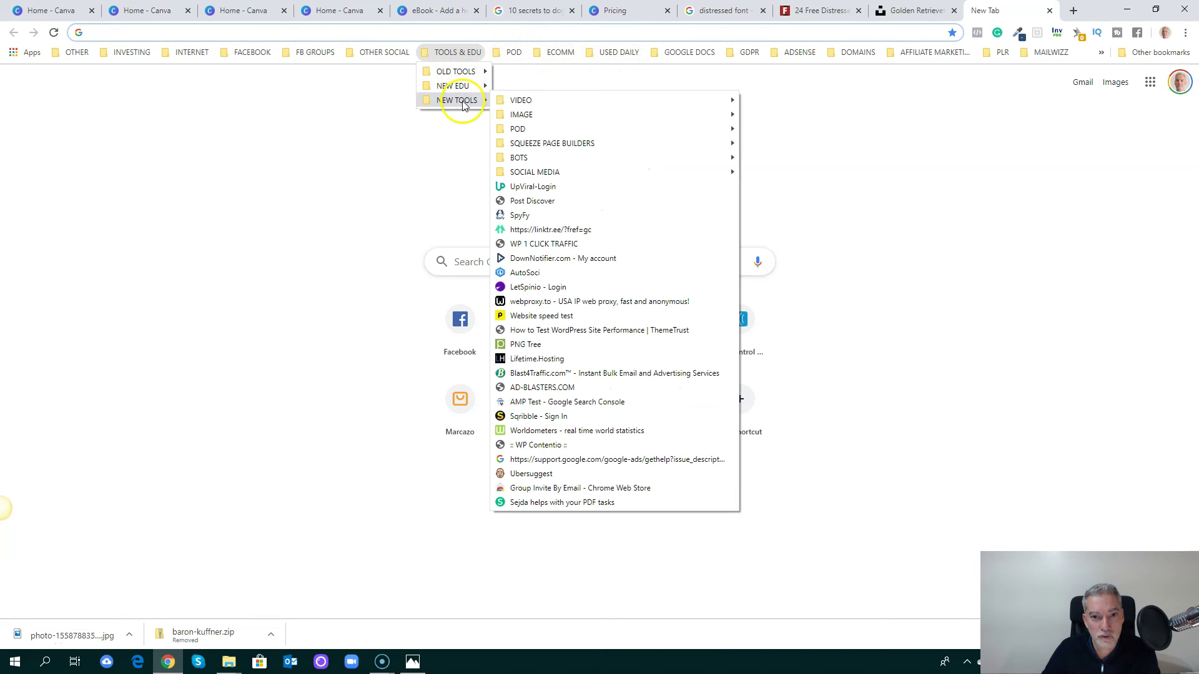
mouse_move(550, 114)
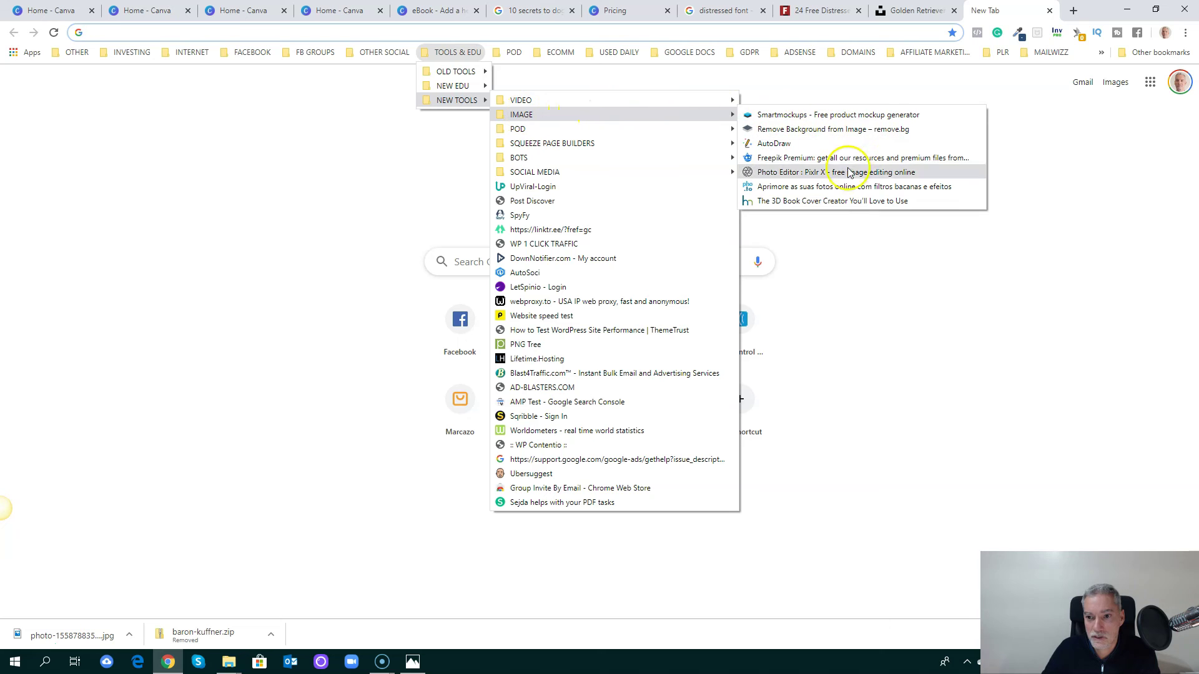
click(837, 200)
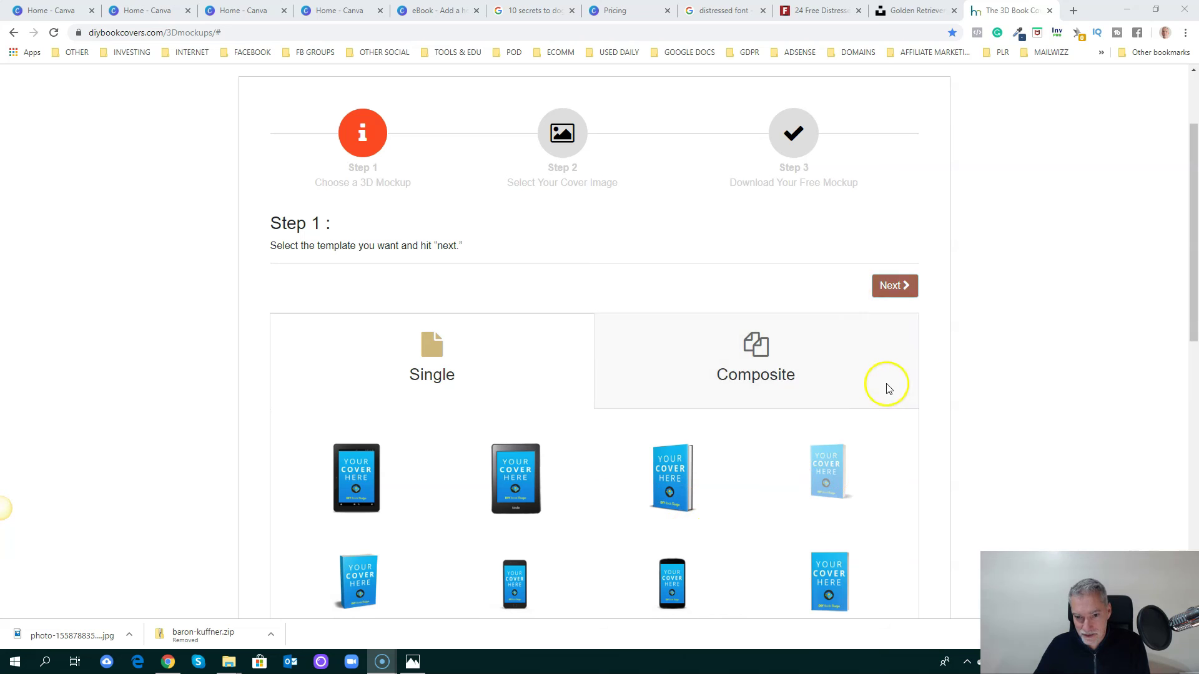
Step: Generate a single-book 3D paperback mockup from the uploaded cover and download it as PNG
click(891, 286)
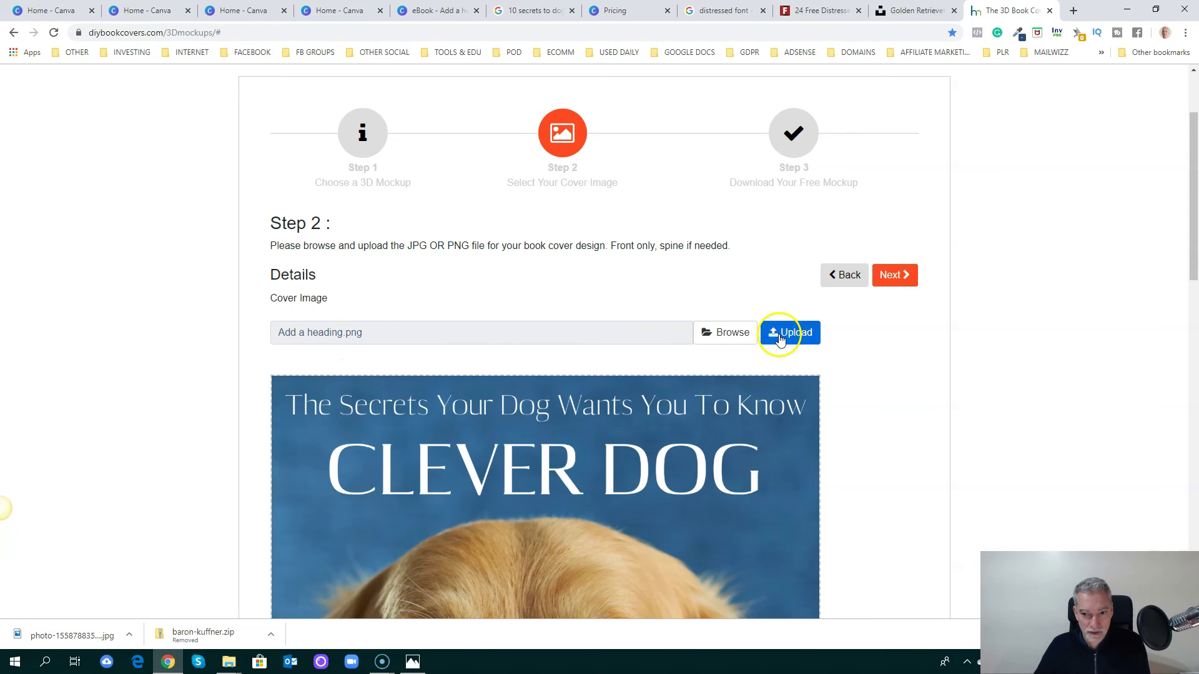
scroll(837, 349, down, 14)
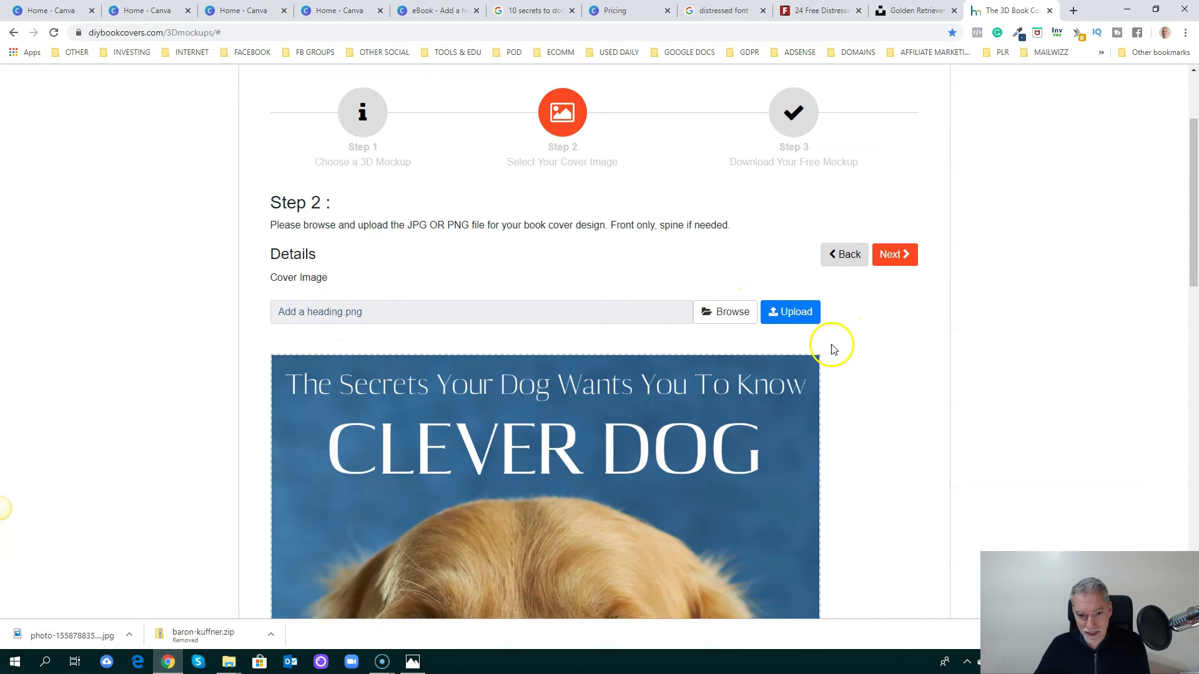
scroll(840, 378, up, 1)
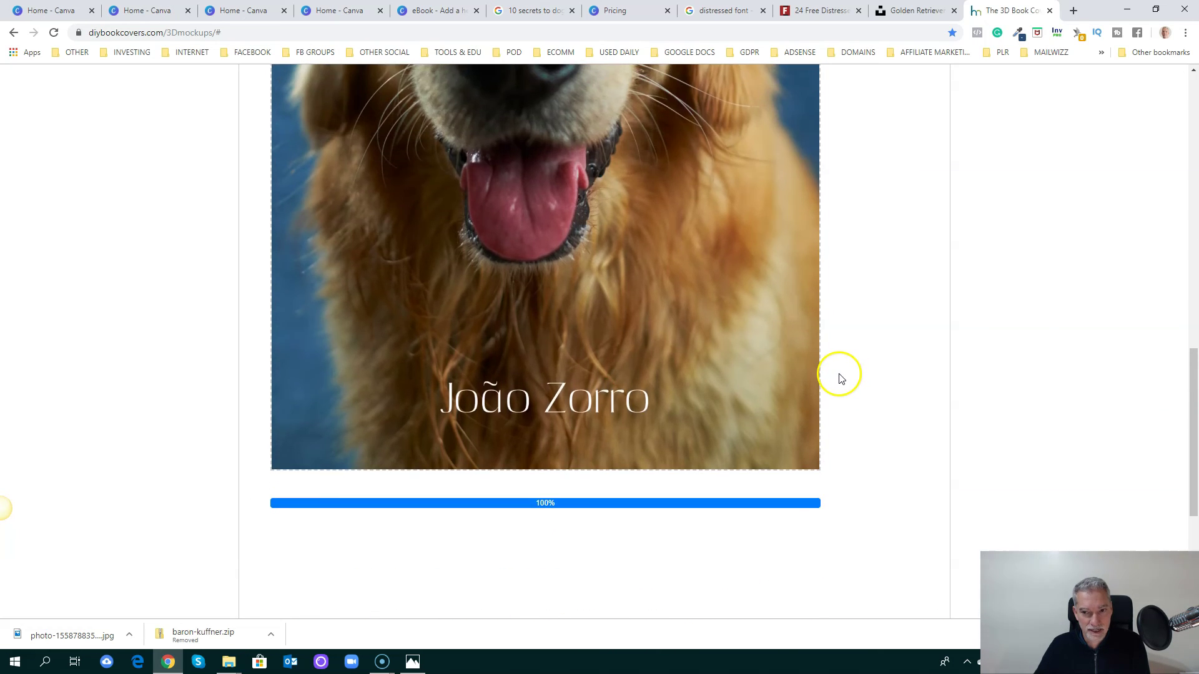
scroll(836, 374, up, 13)
click(901, 323)
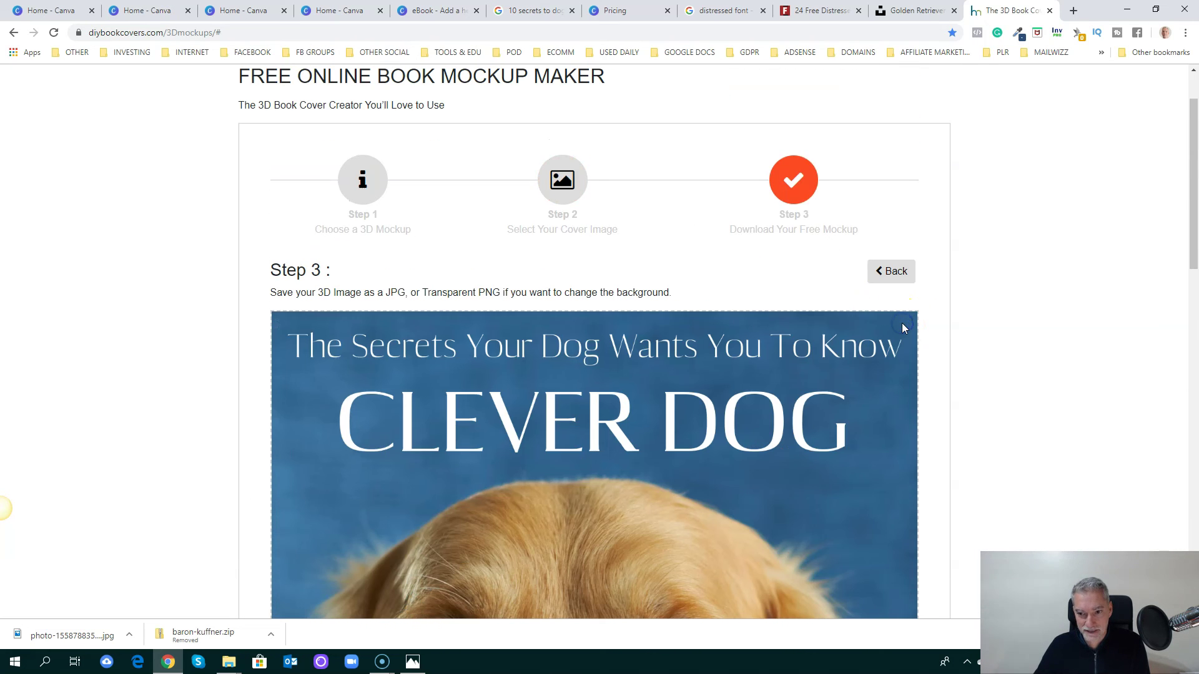
scroll(765, 318, down, 15)
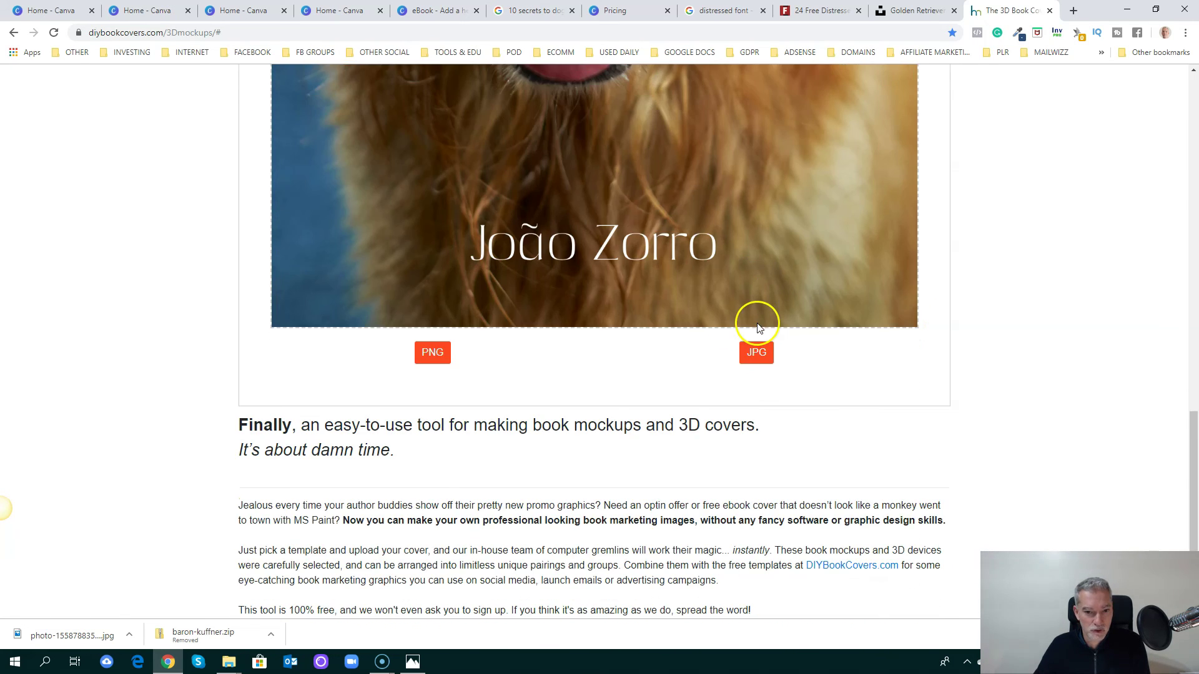
click(434, 354)
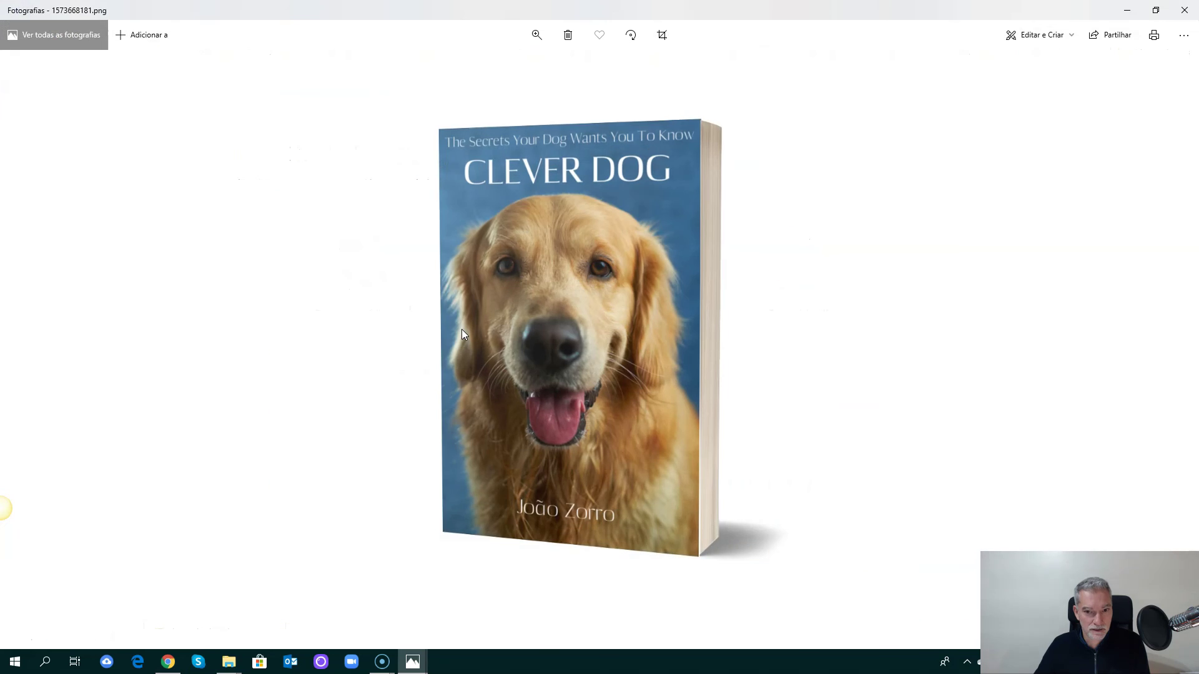
click(925, 323)
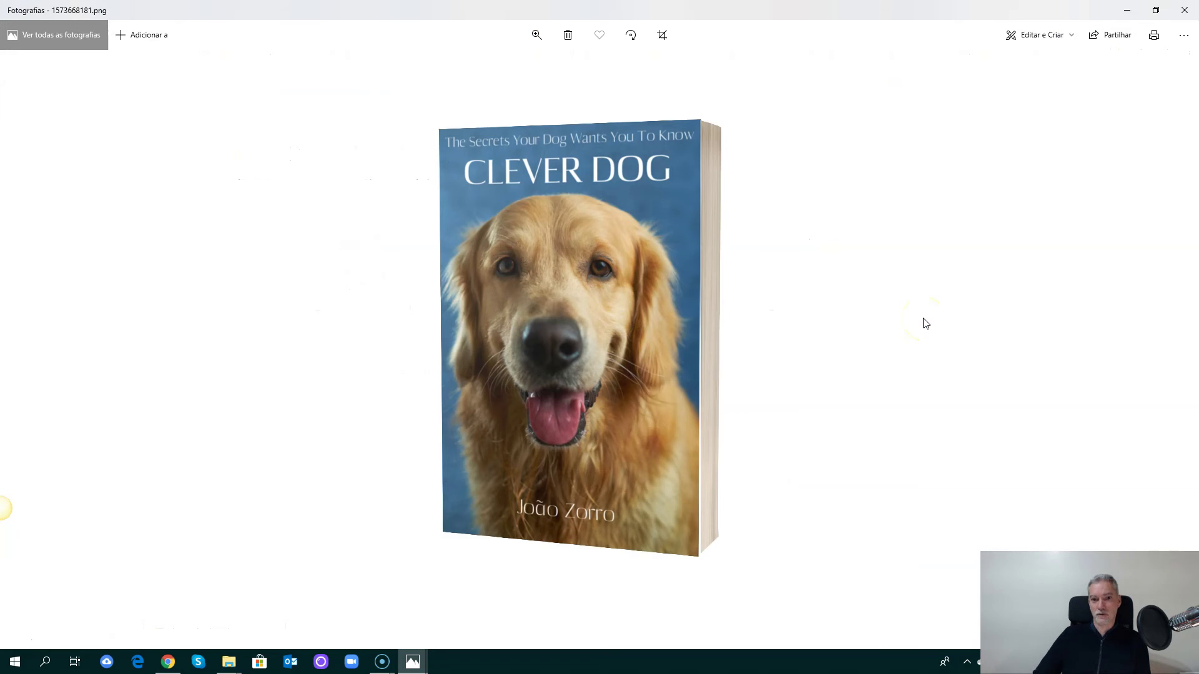
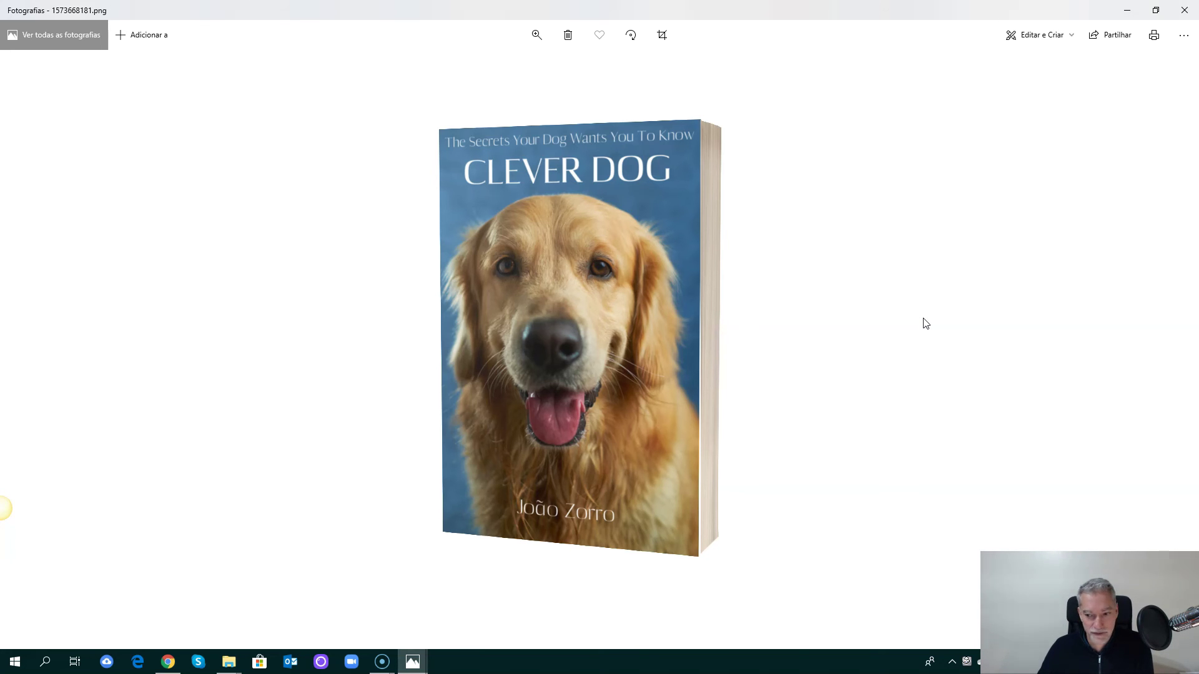
Step: View the finished CLEVER DOG 3D mockup in Windows Photos, then return to the blank Canva design
click(170, 665)
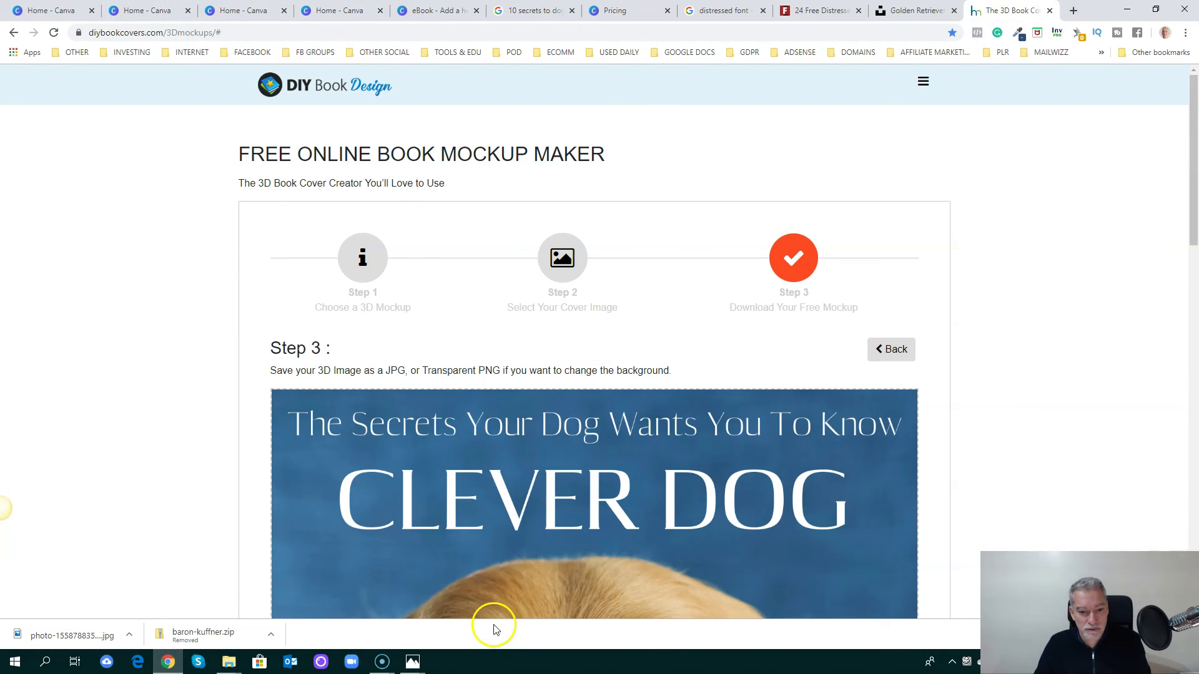
mouse_move(414, 667)
click(456, 621)
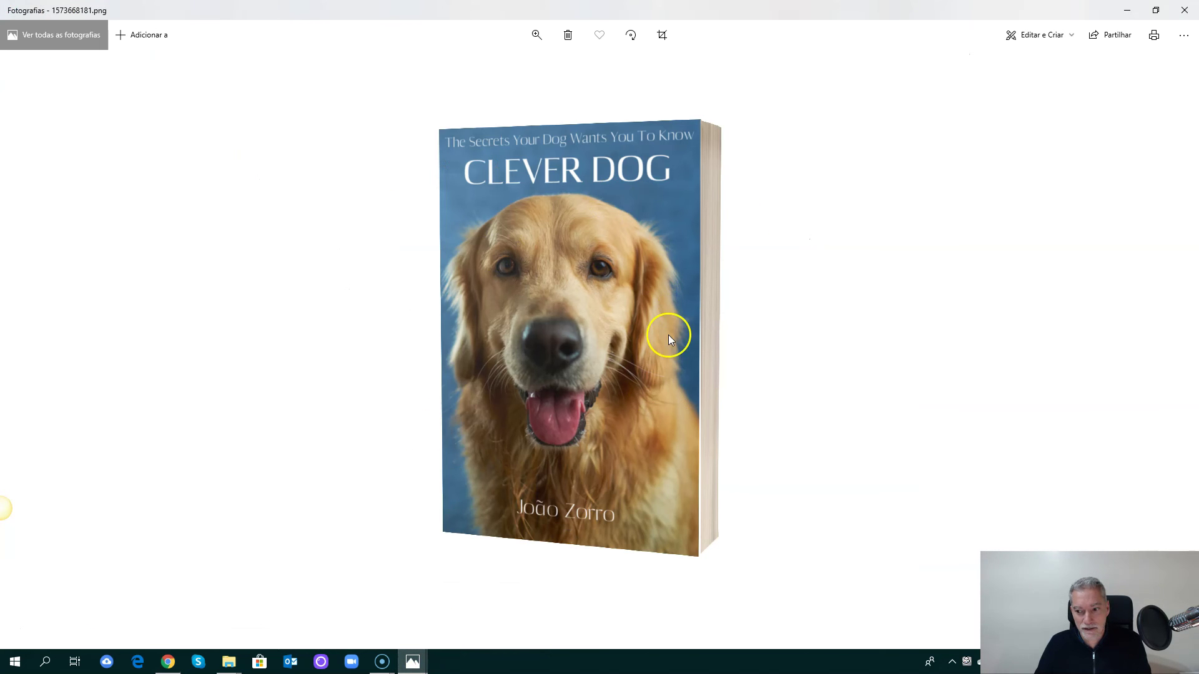
click(167, 661)
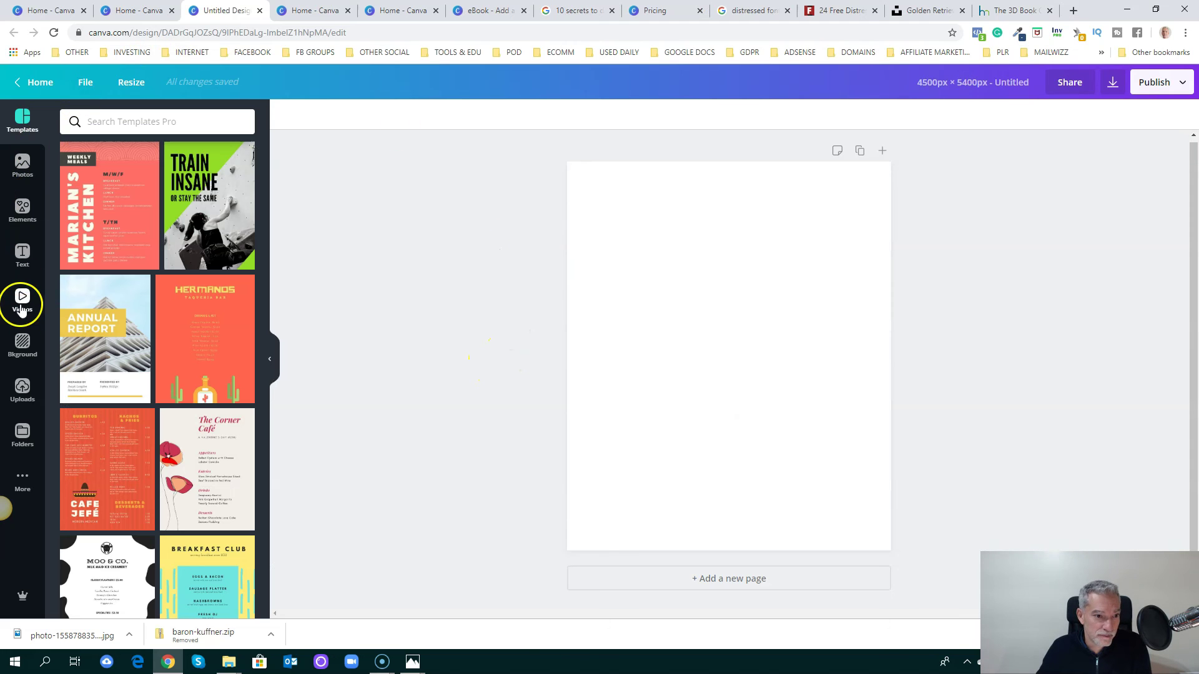
Step: Look through the stock video library and the publishing options, then close them
click(23, 299)
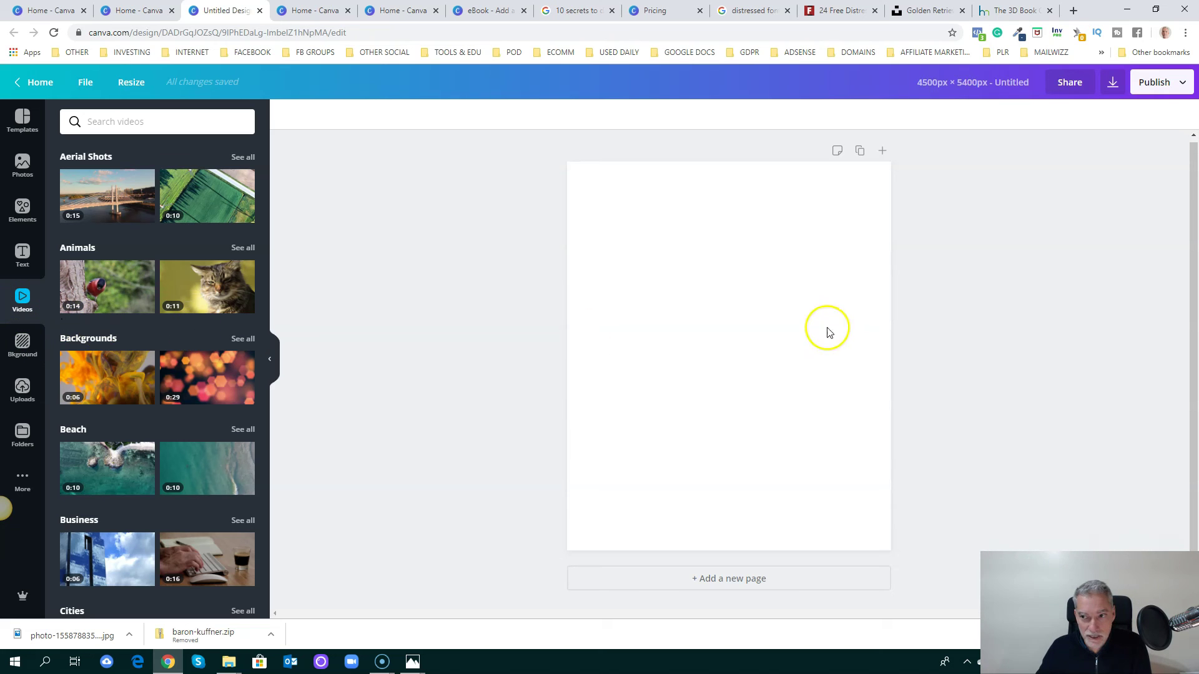
click(1173, 86)
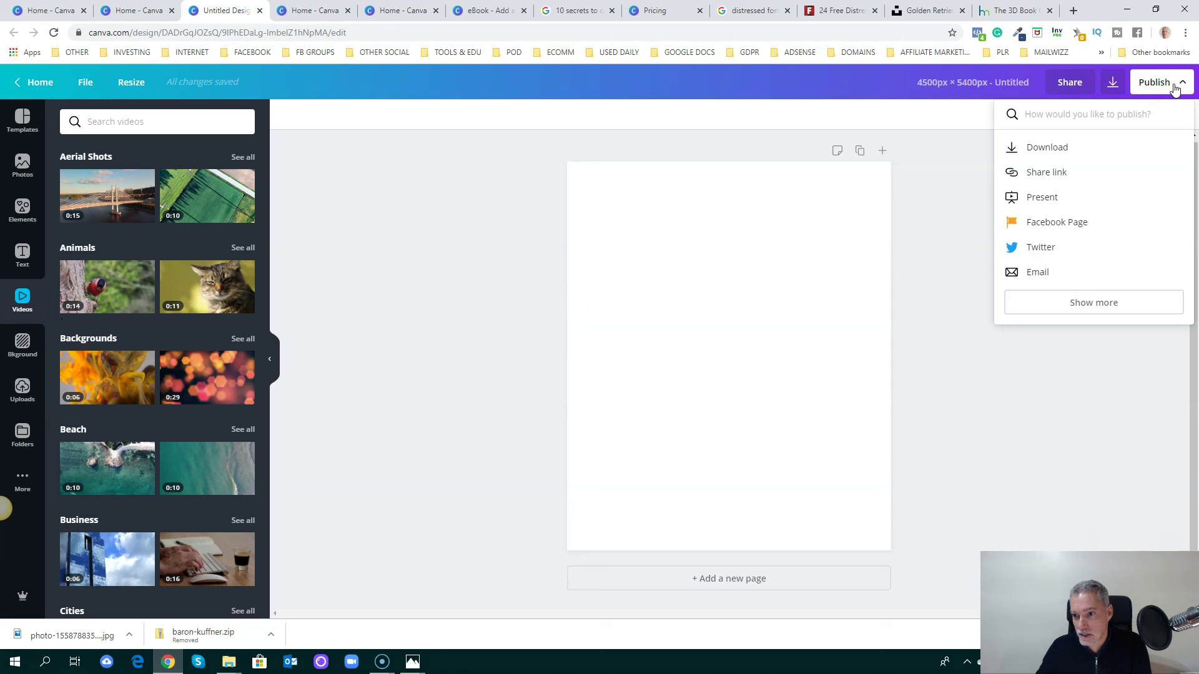
click(973, 267)
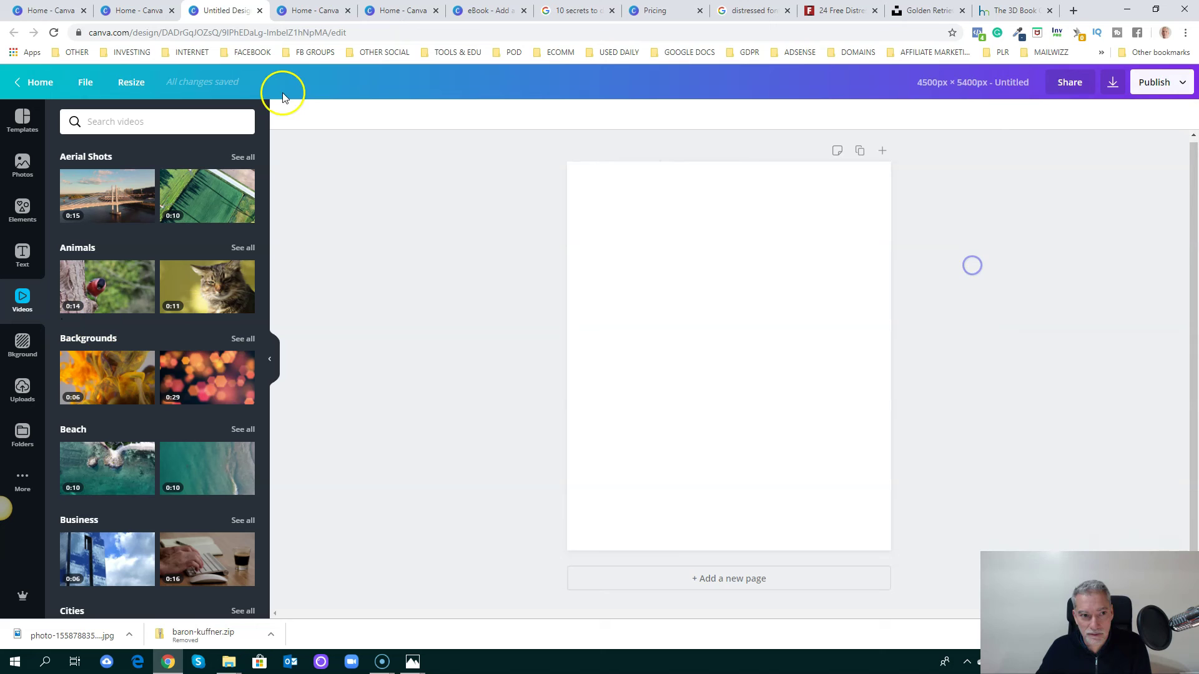
Step: From the Canva home page, open the saved viral-quotes design in All your designs
click(34, 82)
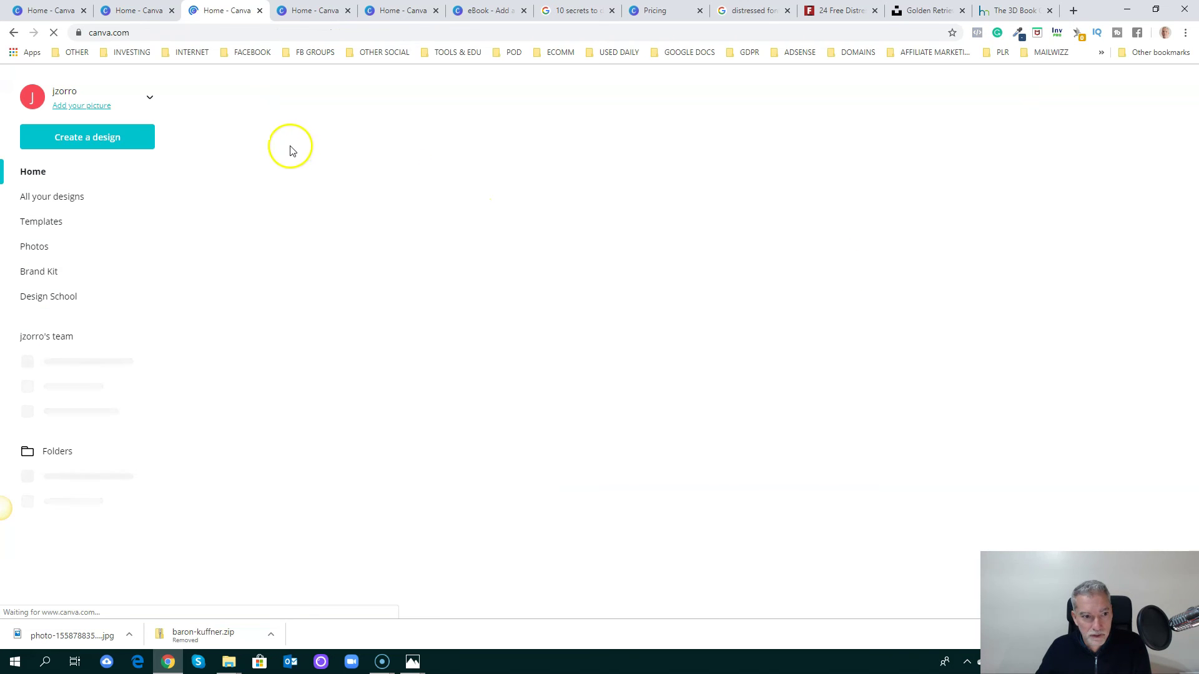
scroll(254, 526, down, 1)
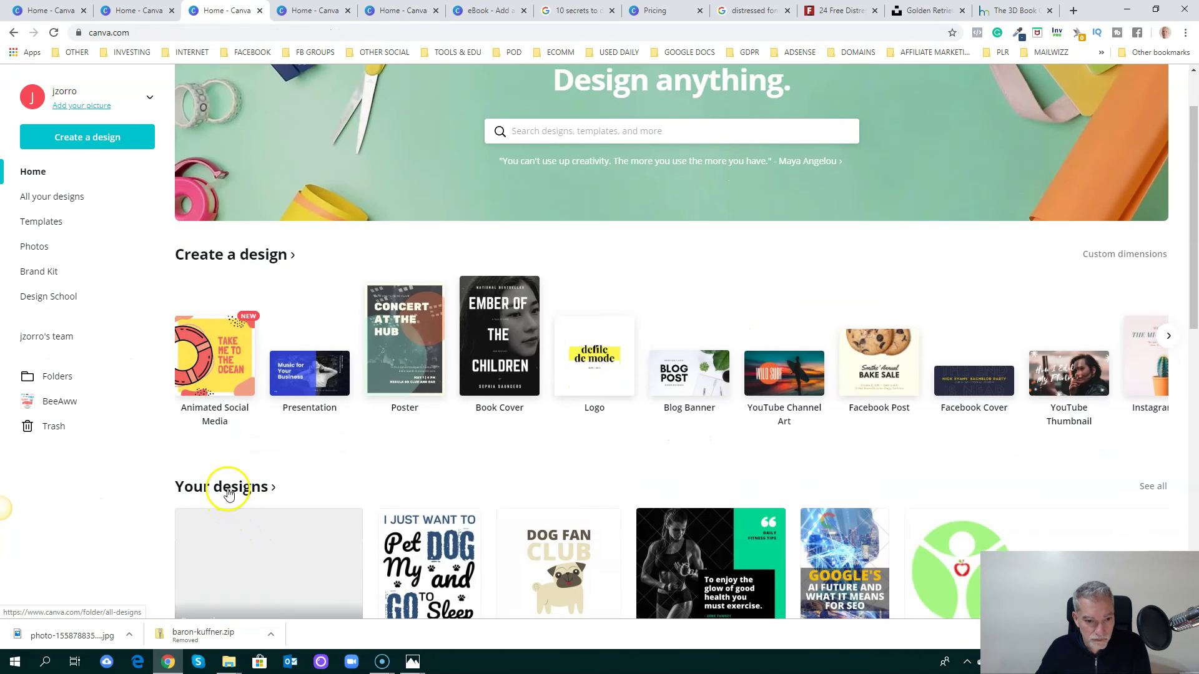
click(227, 489)
scroll(756, 270, down, 2)
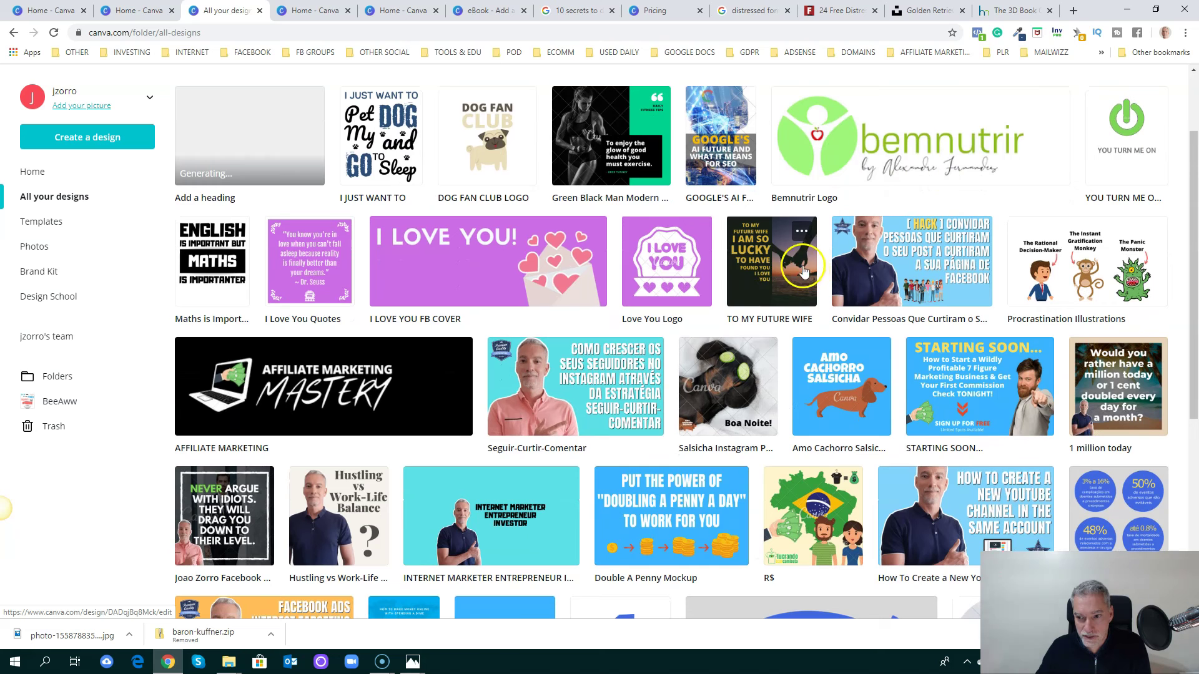
scroll(756, 270, down, 3)
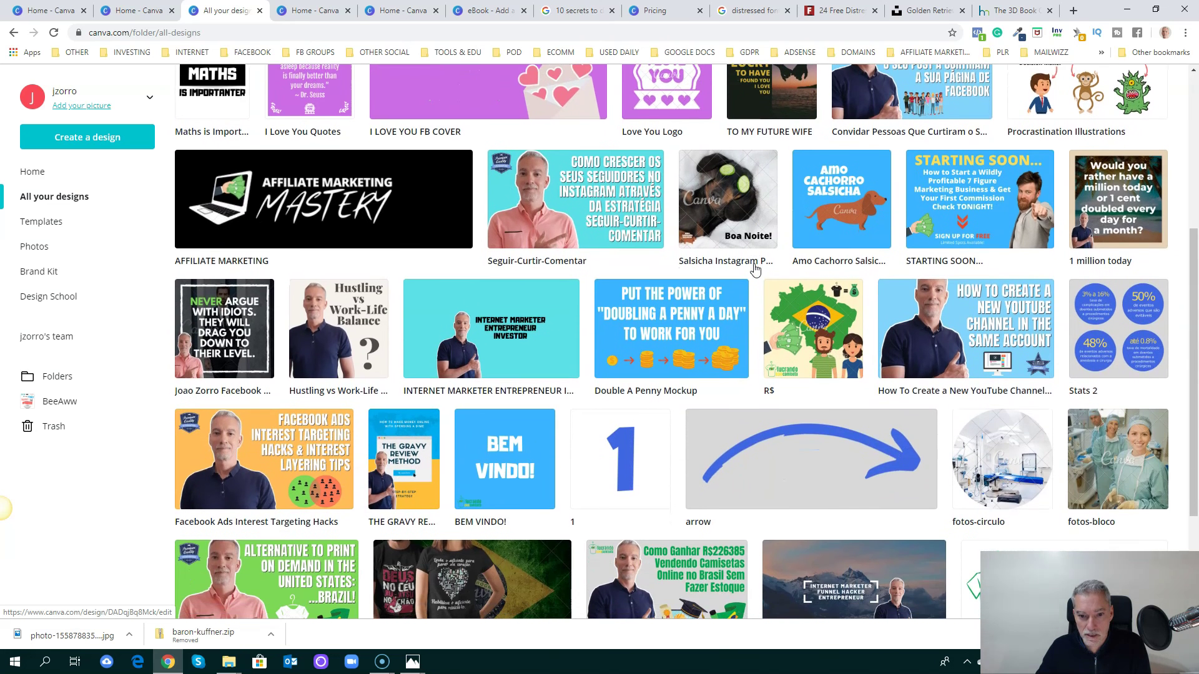
scroll(755, 264, down, 2)
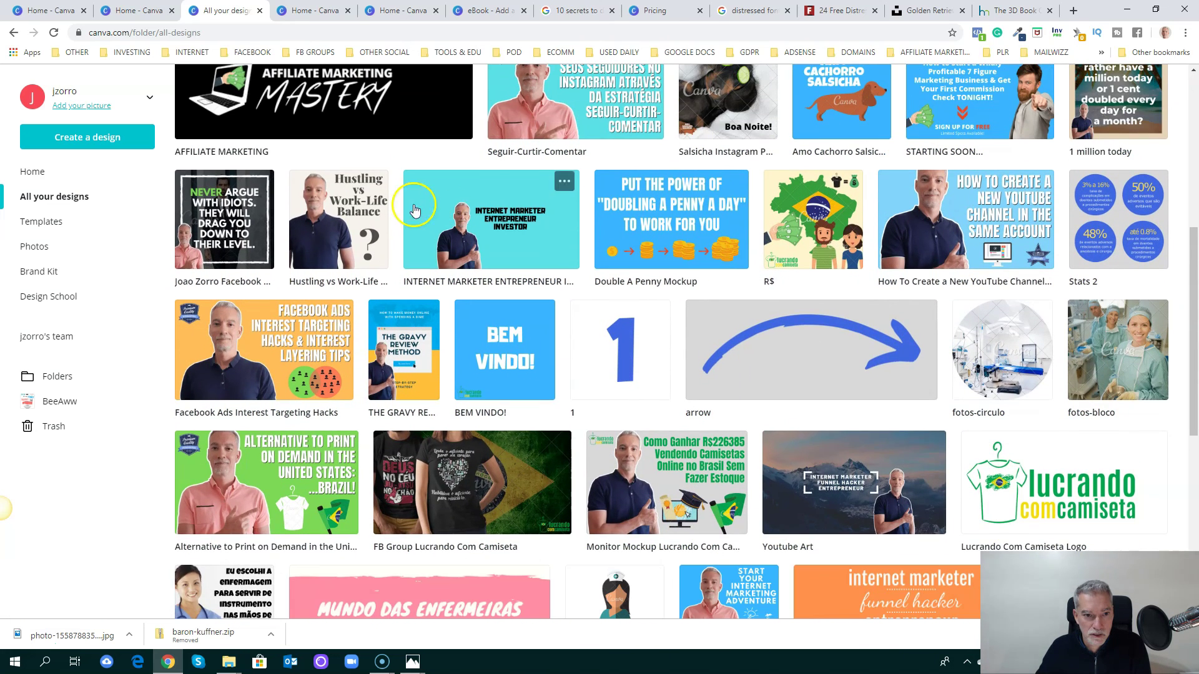
click(212, 232)
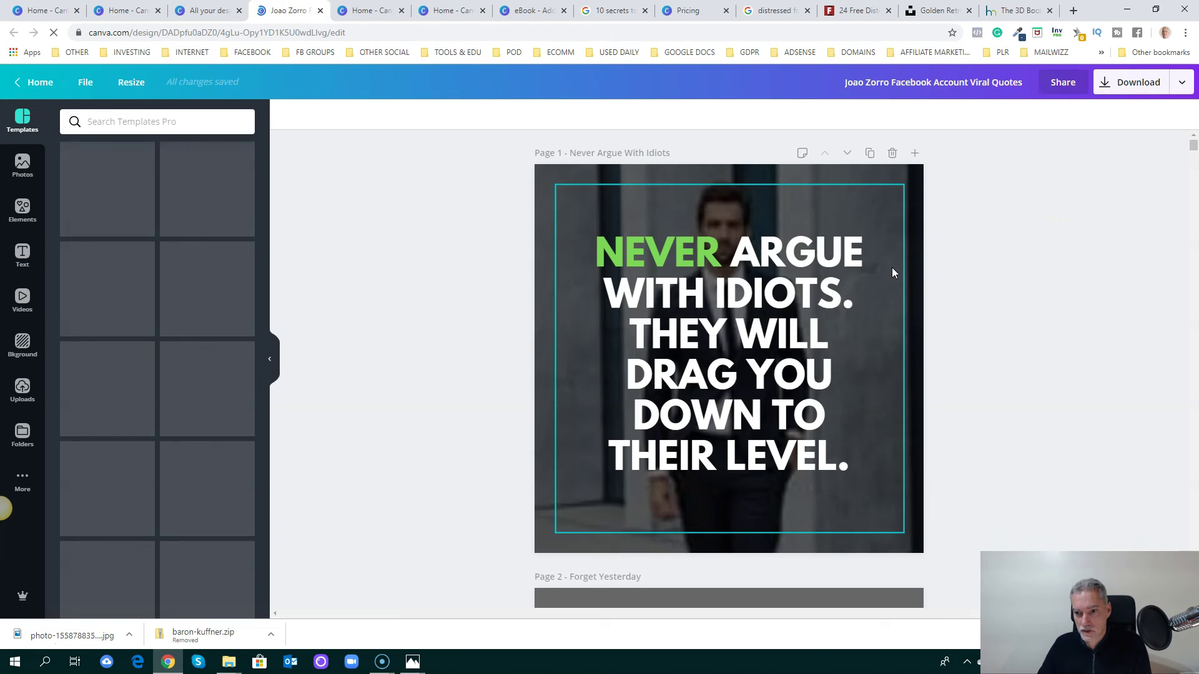
scroll(953, 277, down, 10)
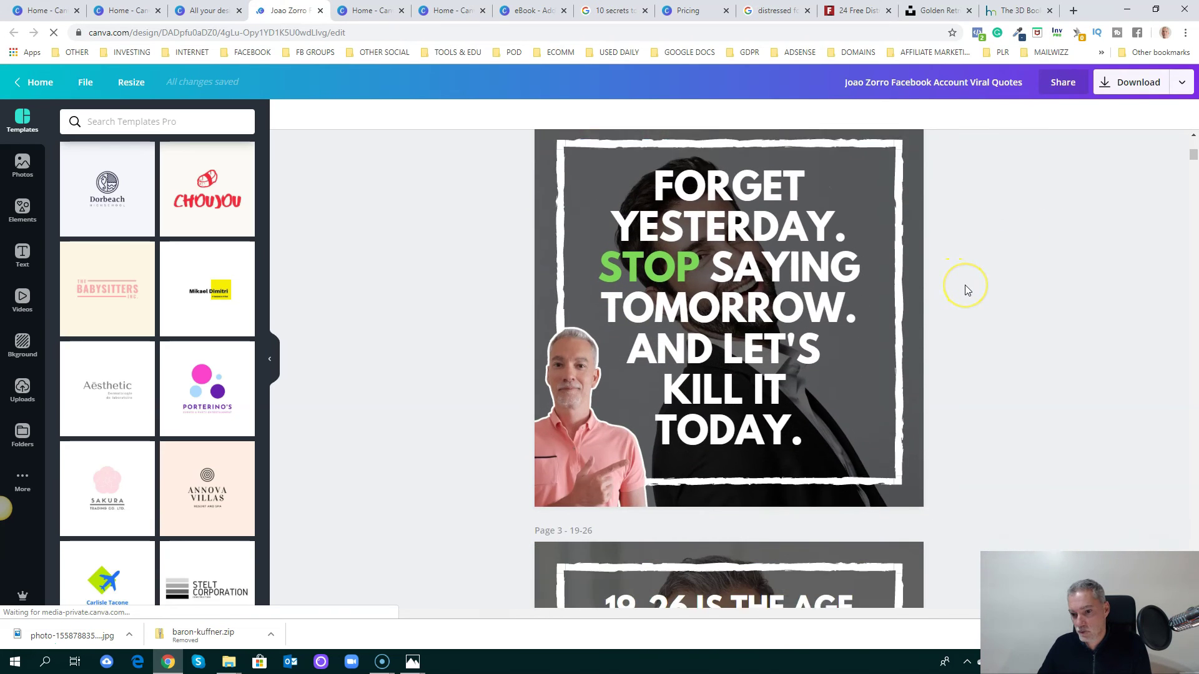
scroll(965, 284, down, 5)
scroll(965, 284, up, 2)
scroll(964, 287, down, 1)
scroll(963, 287, down, 10)
scroll(962, 287, up, 20)
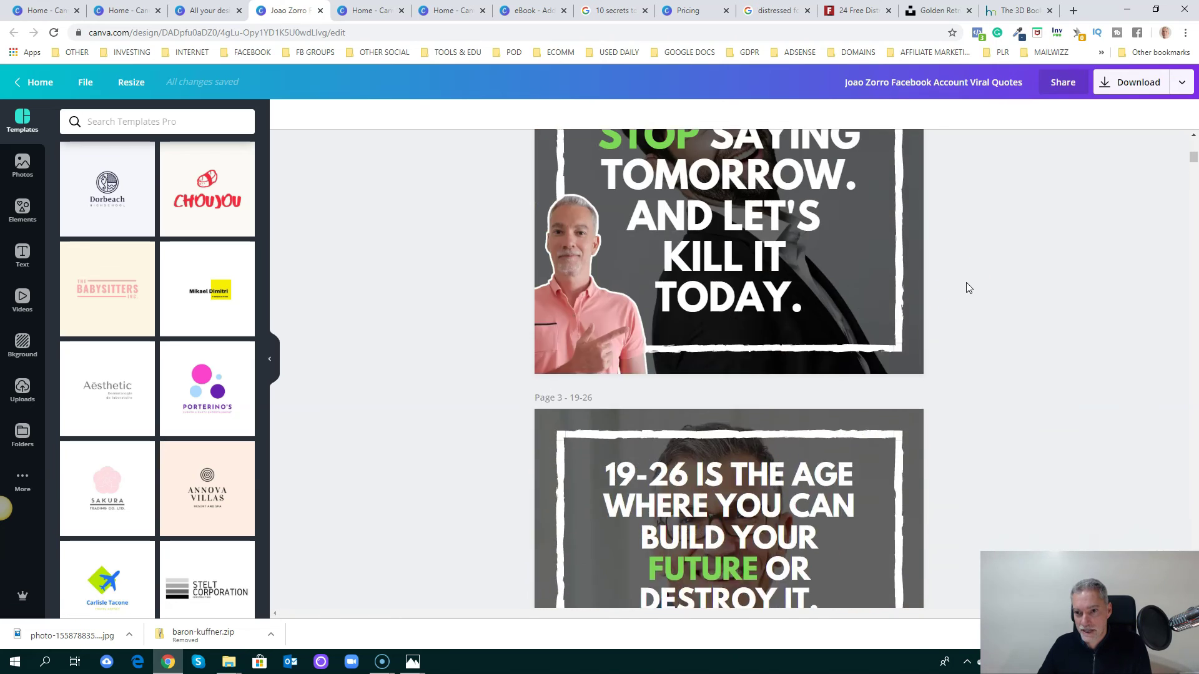
click(1112, 97)
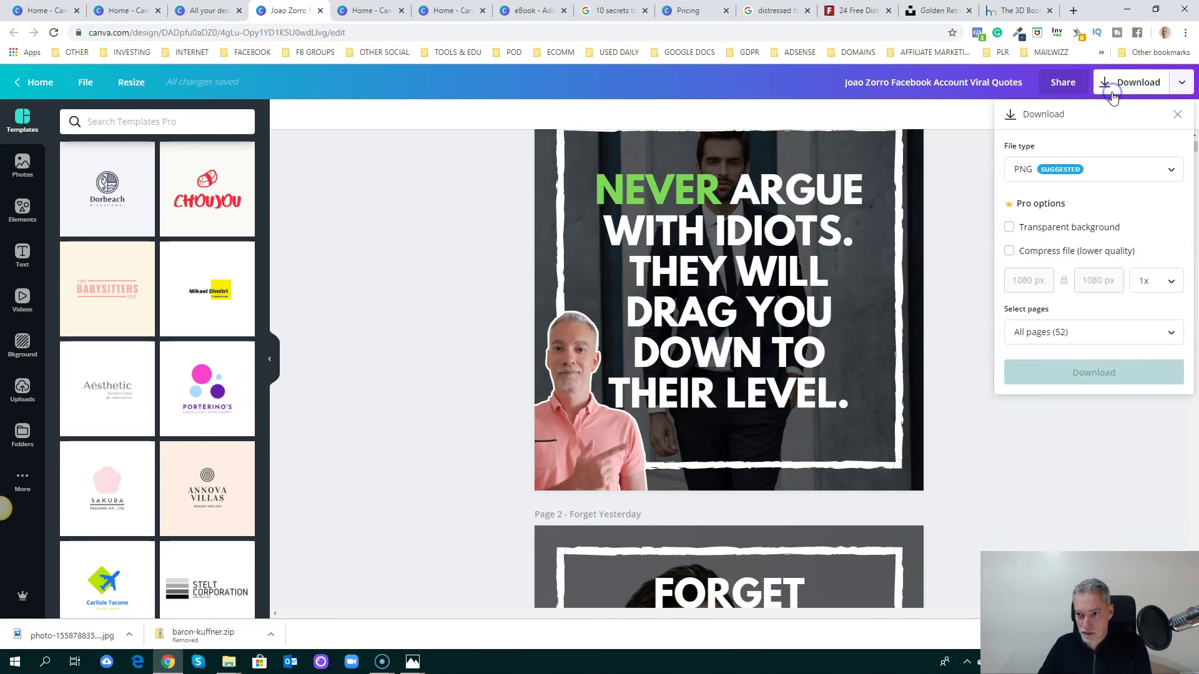
click(1097, 175)
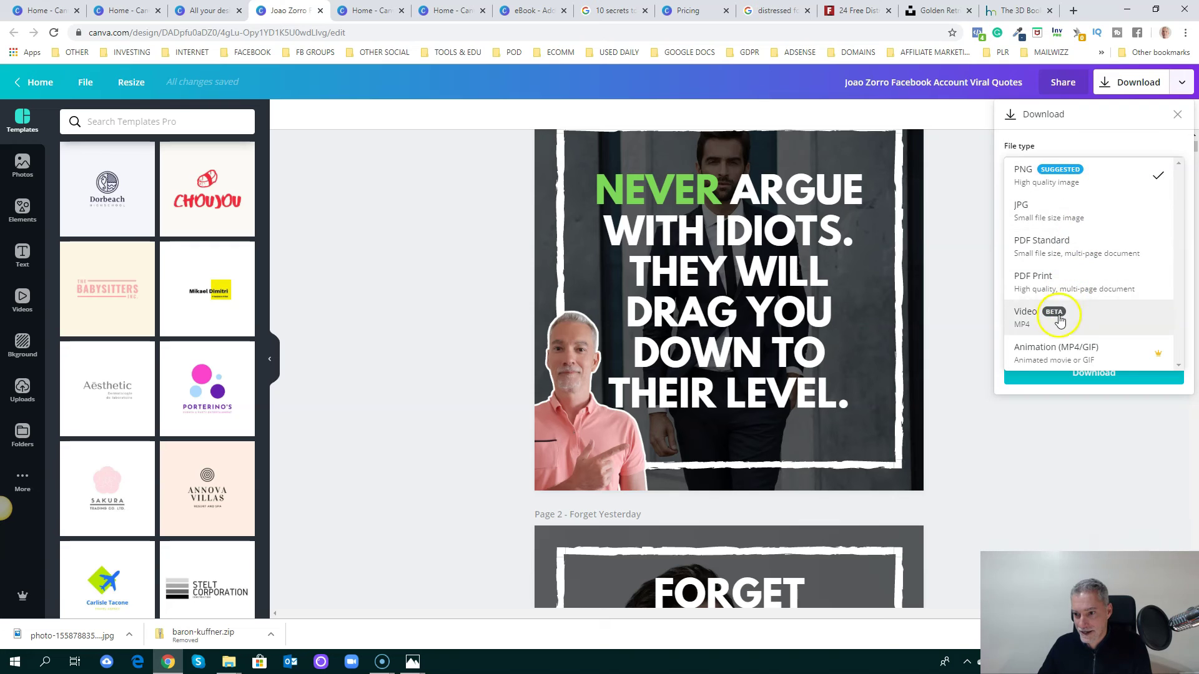
click(1035, 322)
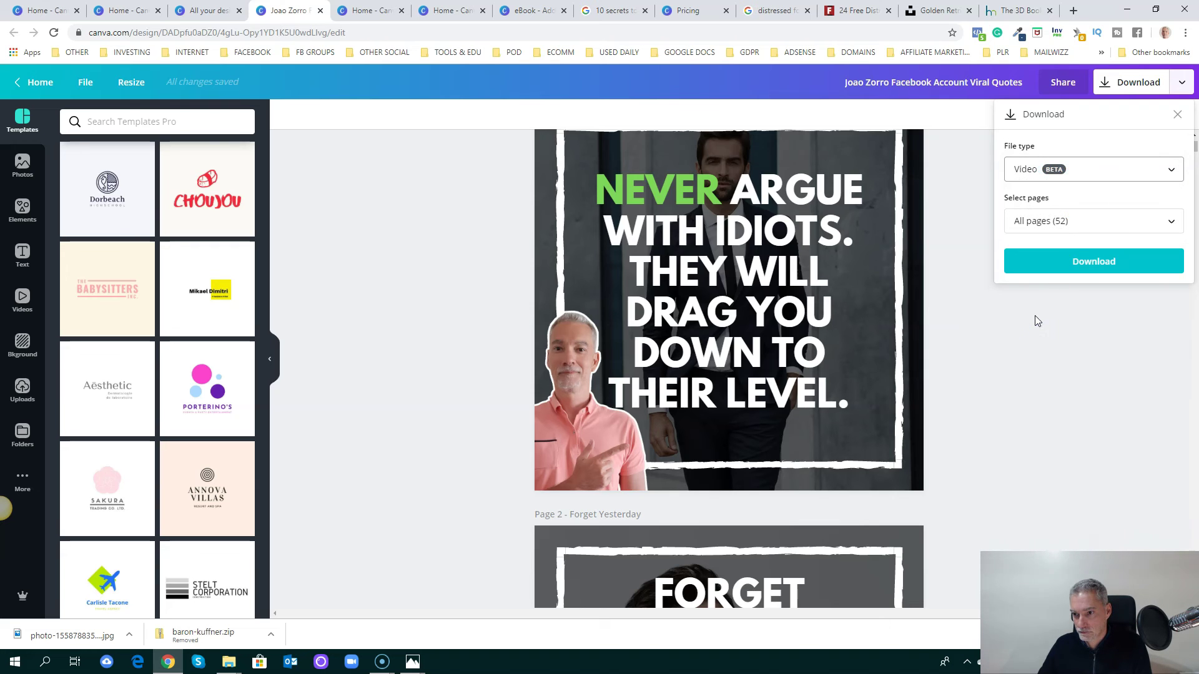
click(1070, 169)
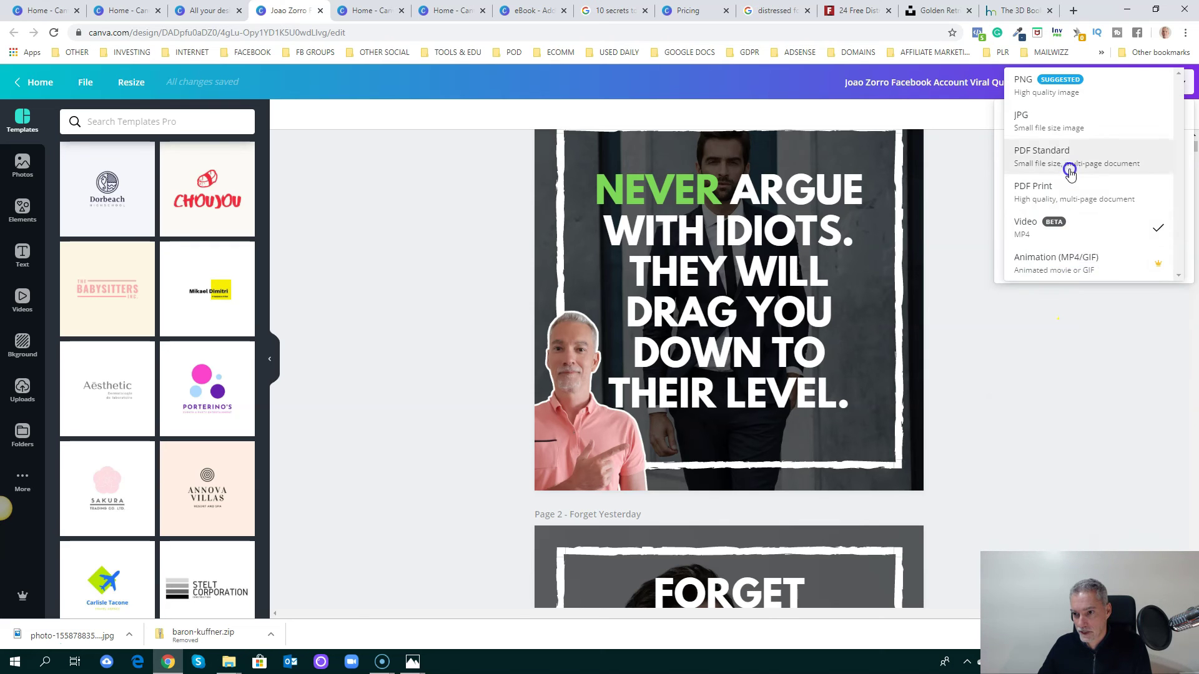
click(1063, 262)
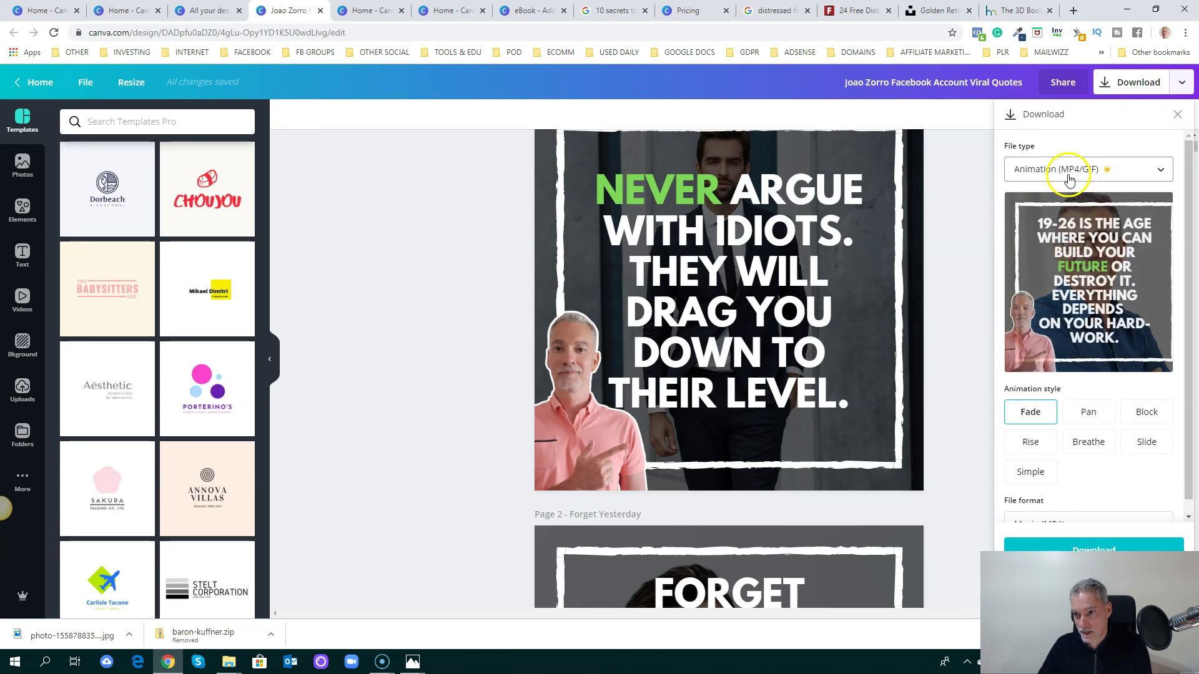
scroll(1093, 194, down, 1)
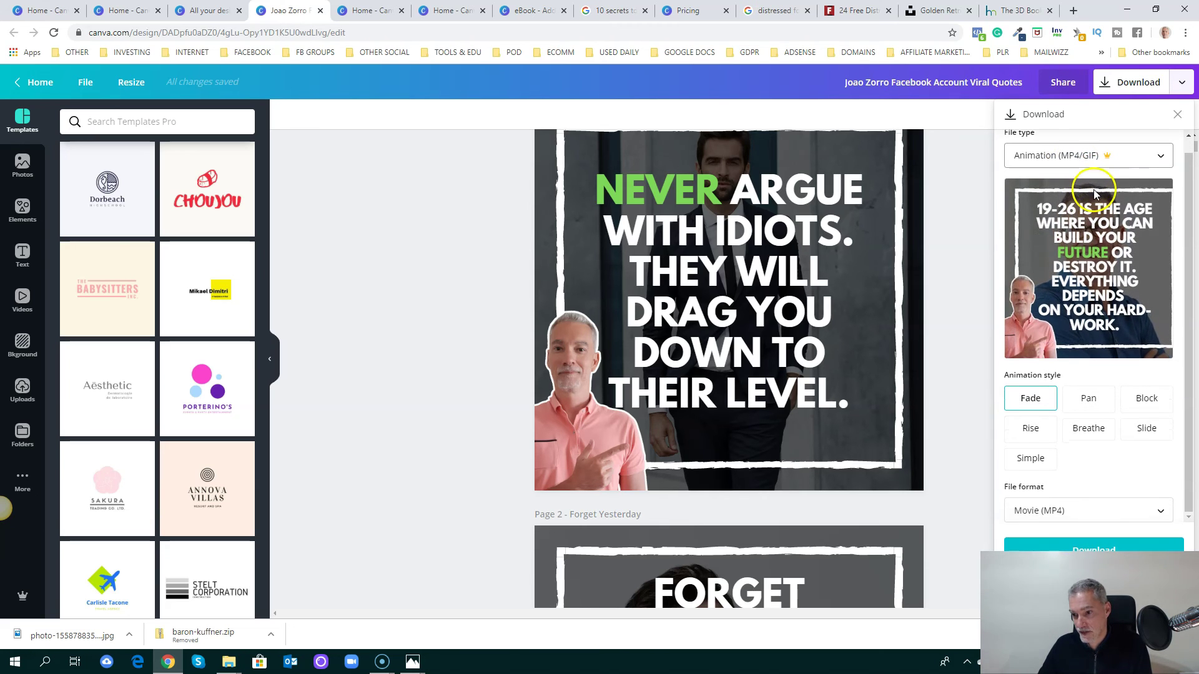
click(1086, 512)
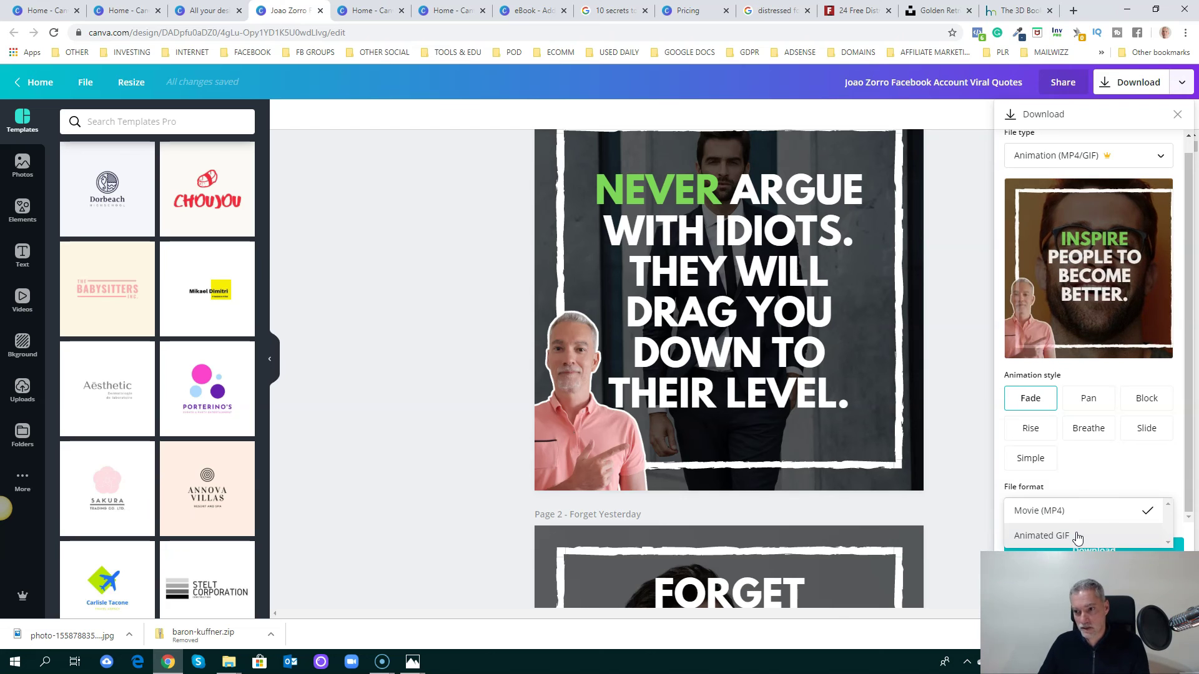
click(413, 226)
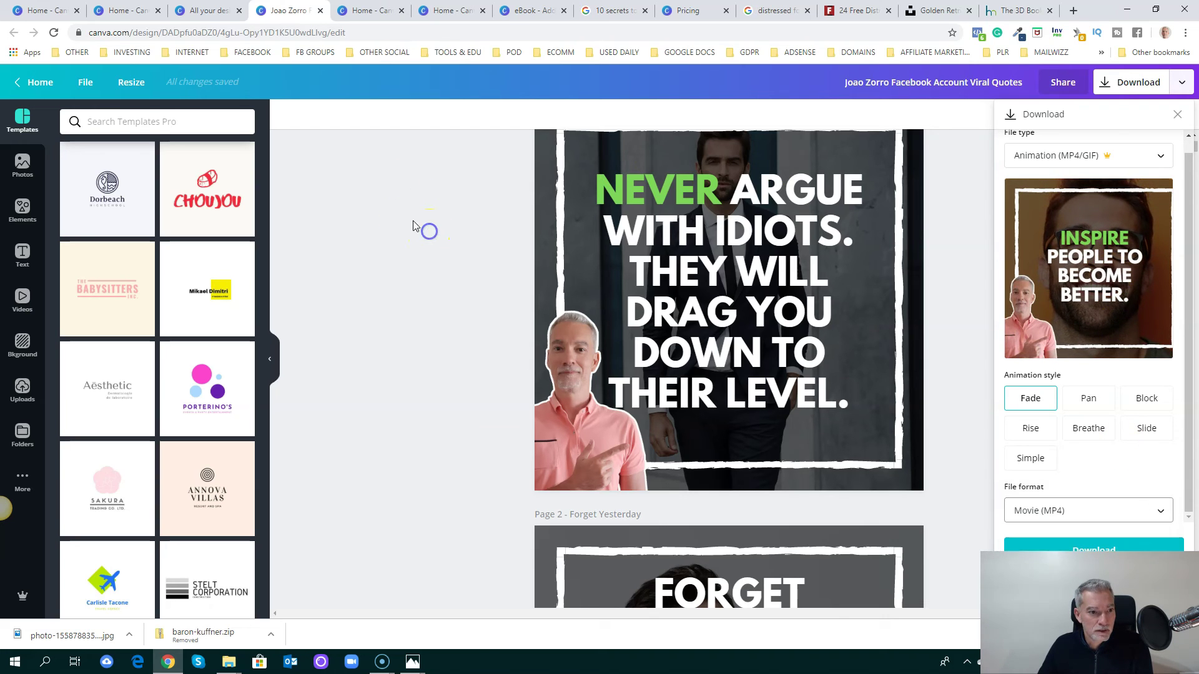
click(388, 258)
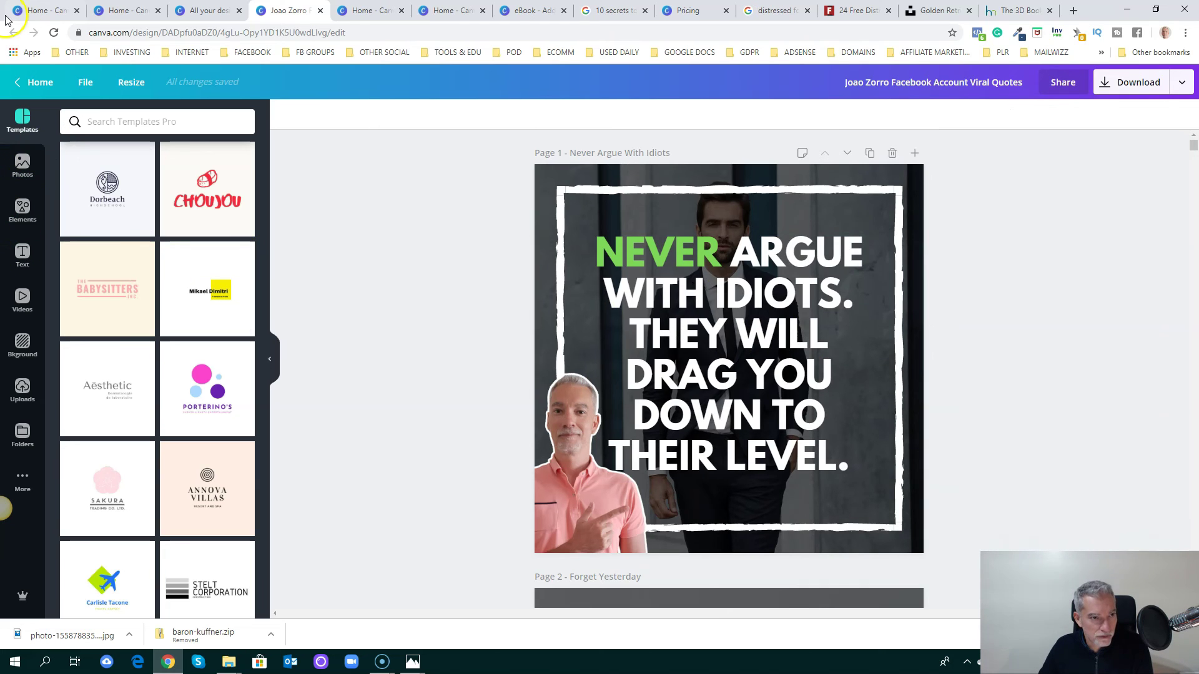
Step: Reopen the CLEVER DOG cover design and browse the stock photo categories
click(208, 10)
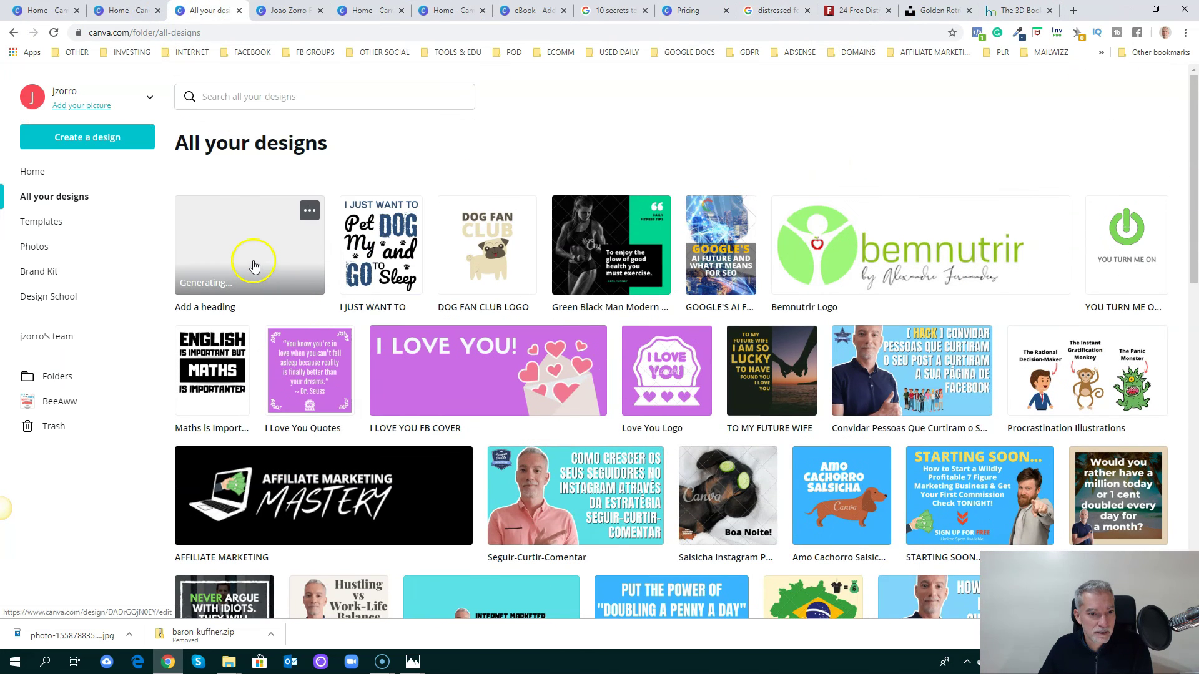
click(254, 267)
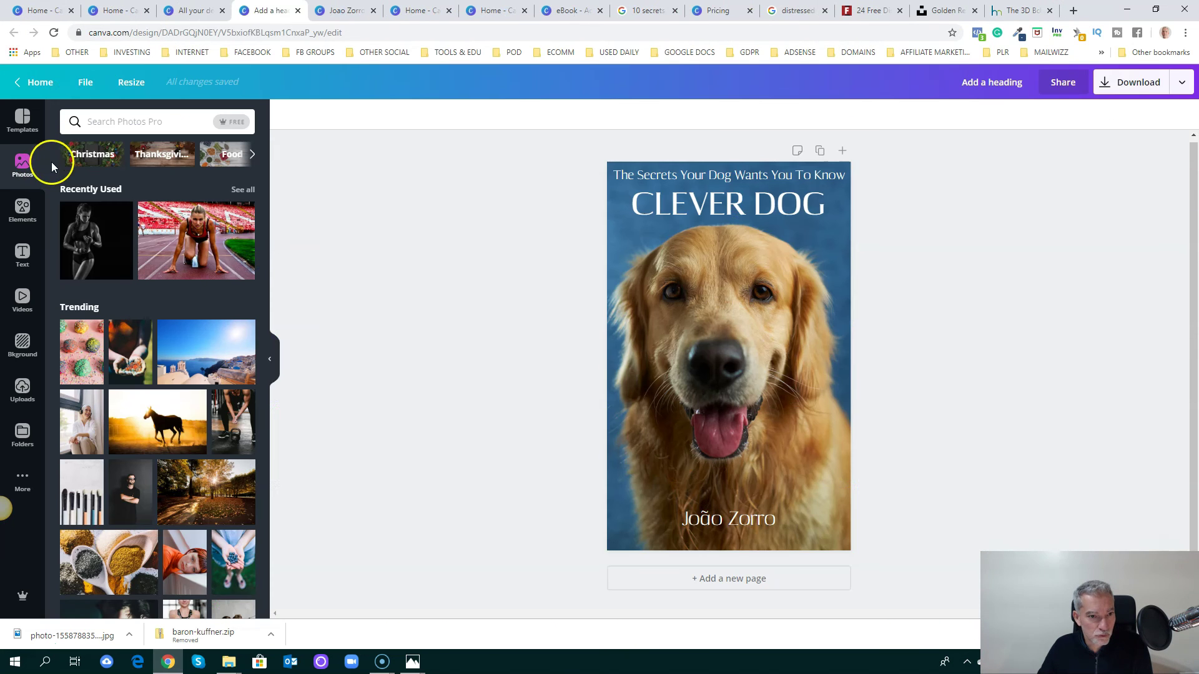
click(121, 121)
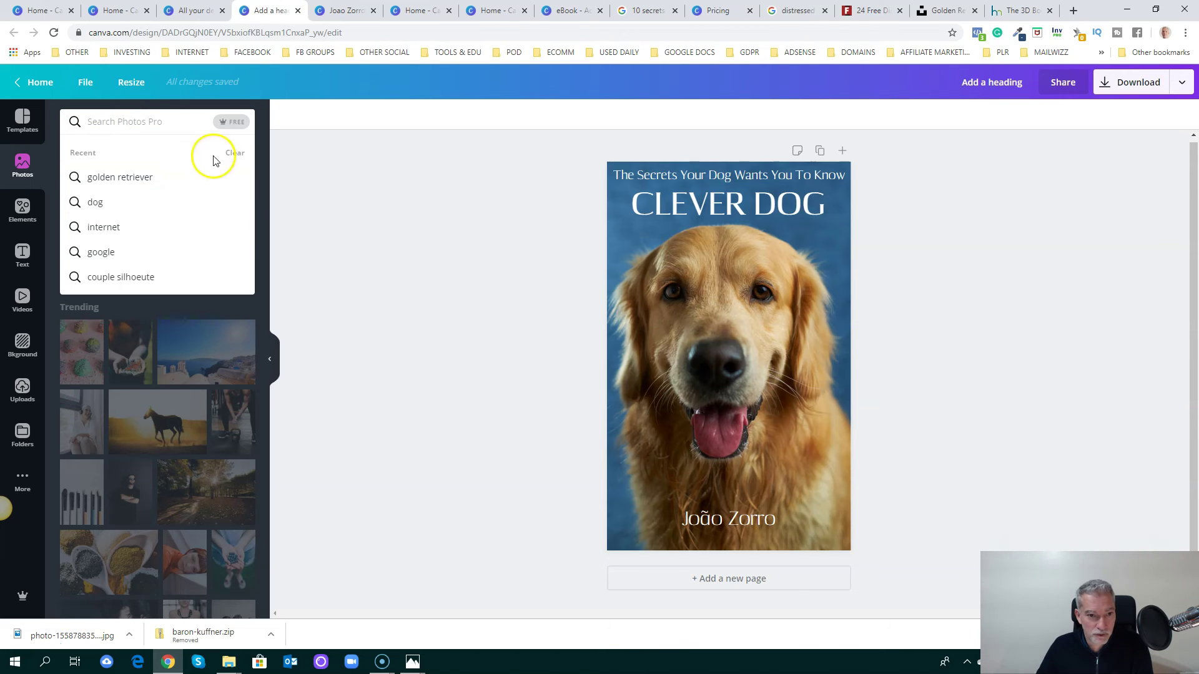
click(267, 234)
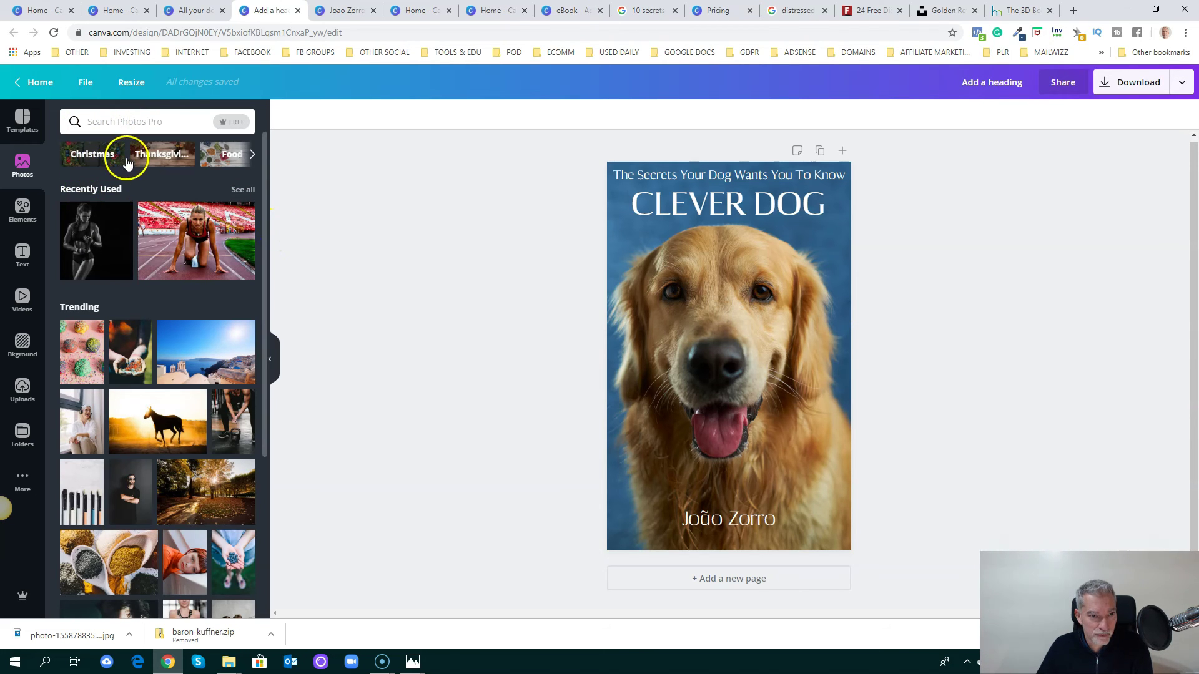
click(253, 156)
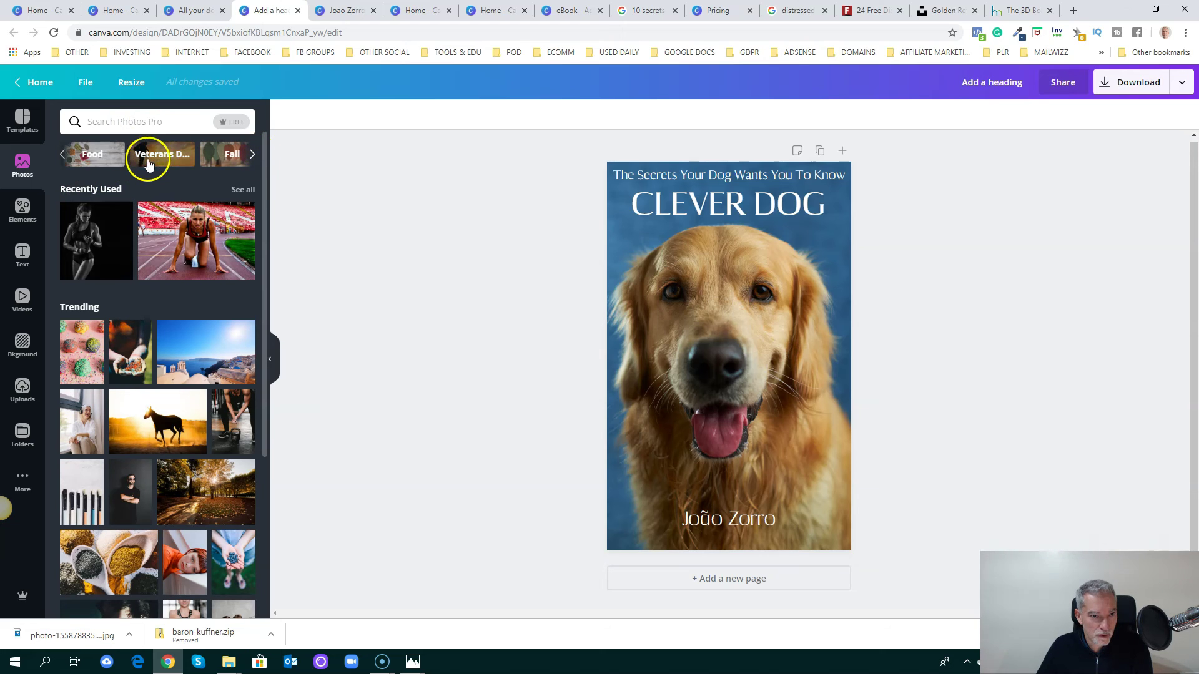
Step: Browse the graphic elements library, then go back to the Canva home page
click(24, 215)
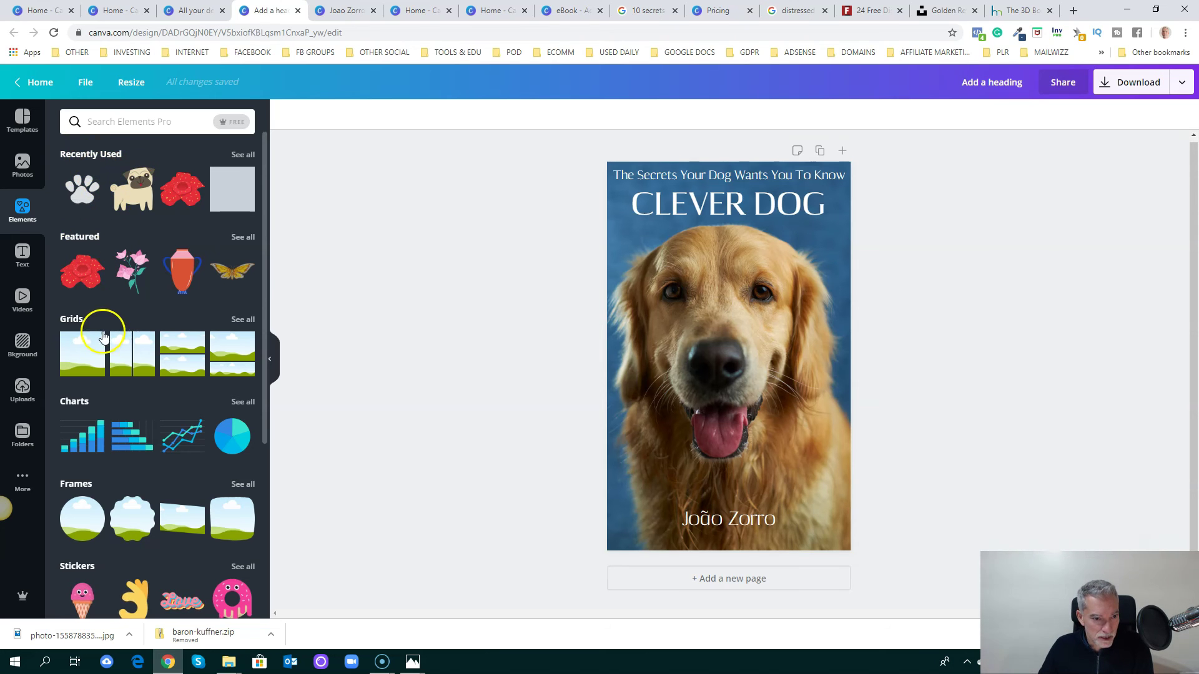
scroll(107, 330, down, 2)
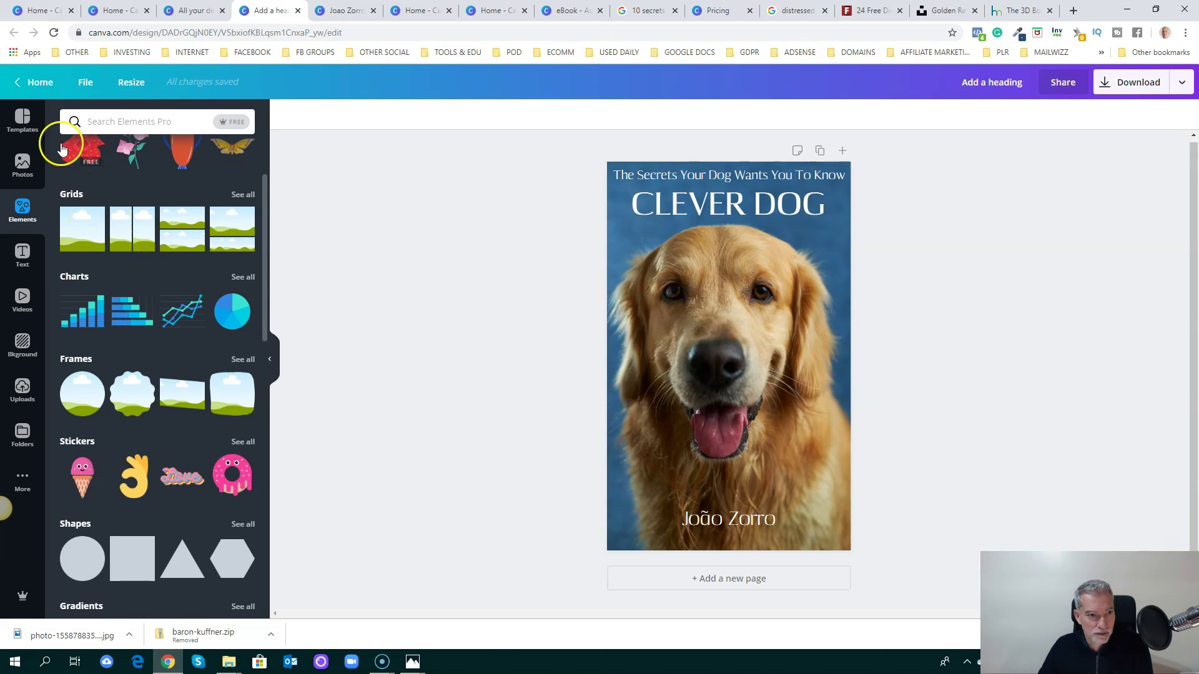
click(39, 87)
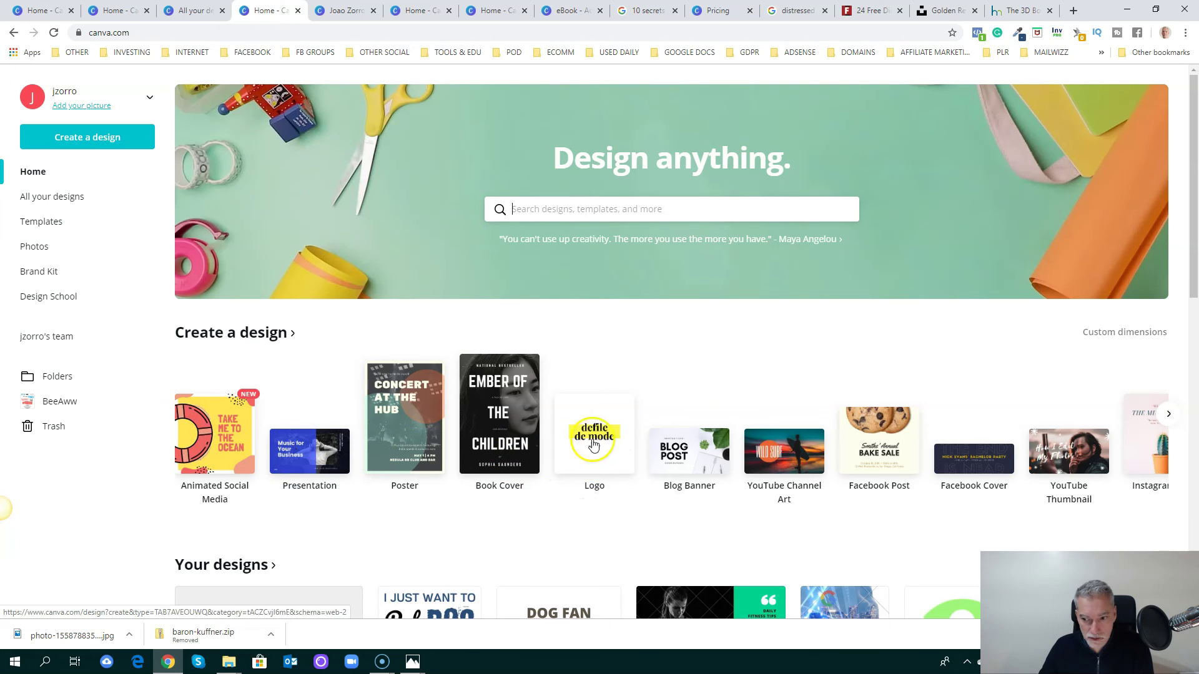
Step: Search 'fac' on the home page and start a blank Facebook Post design
click(597, 213)
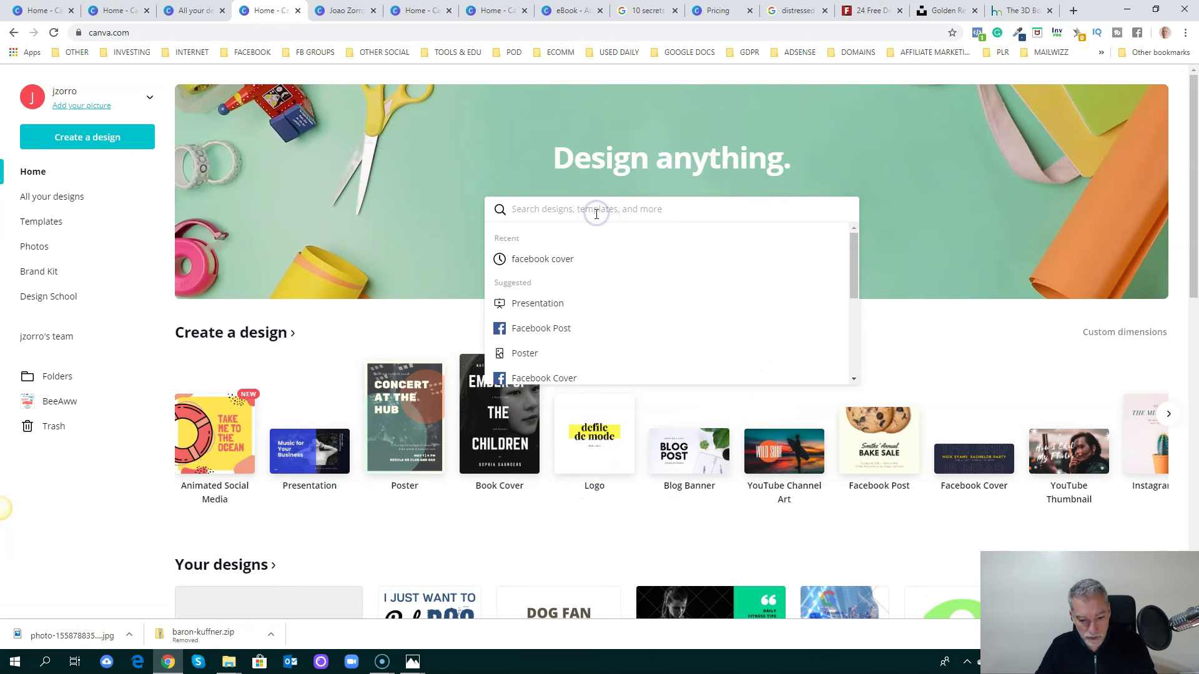
text(face)
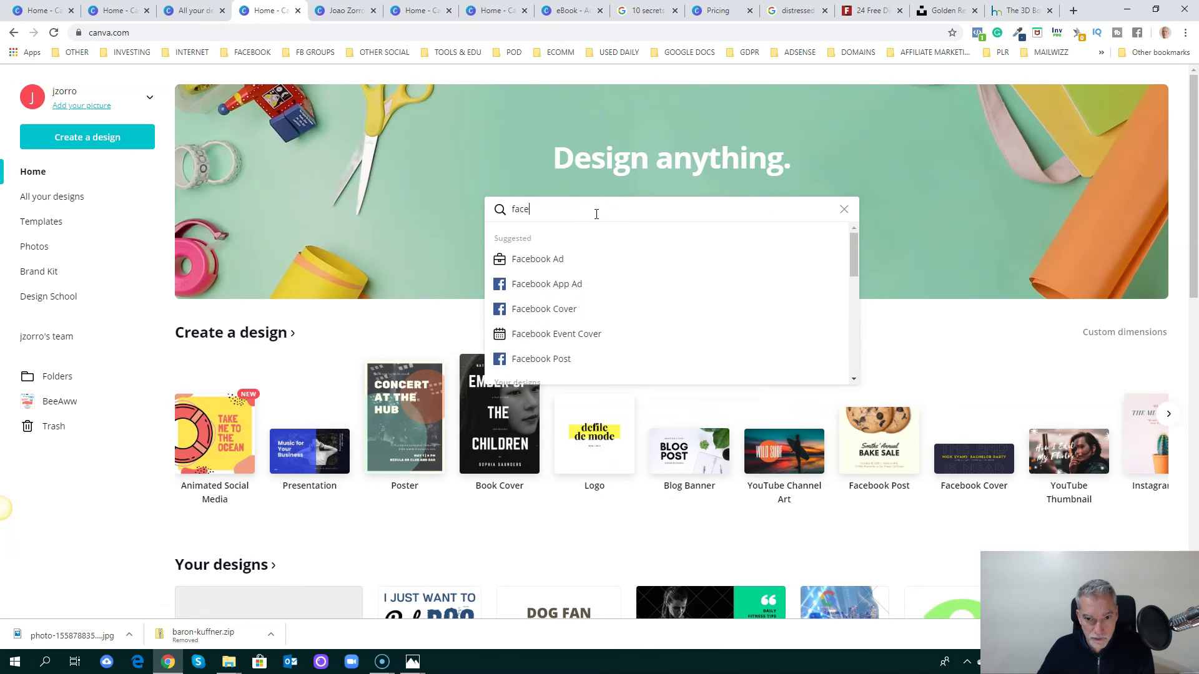
click(553, 369)
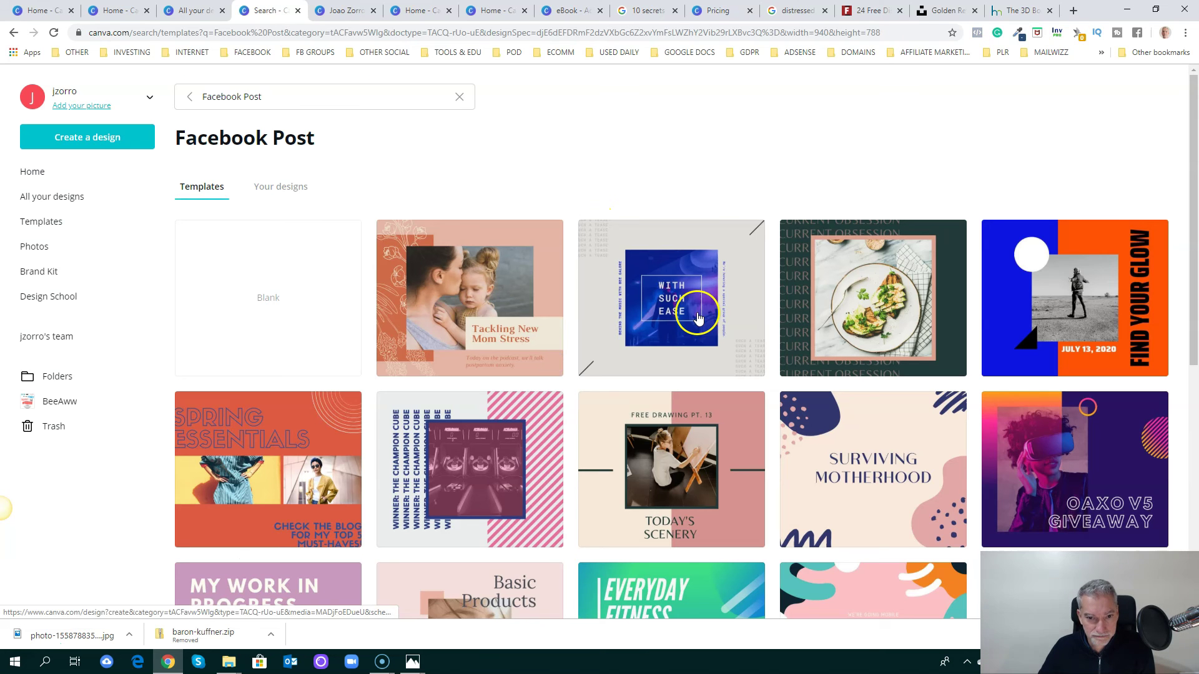
click(331, 299)
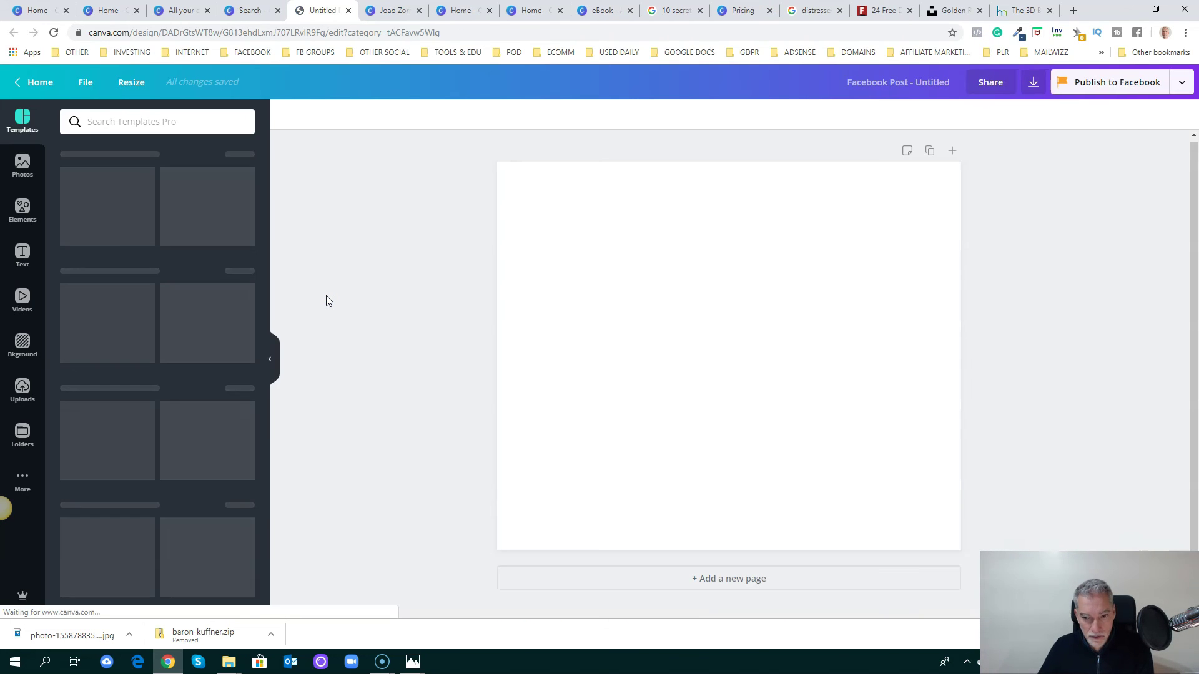
Step: Add the Grids layout with one tall left cell and two stacked right cells
click(23, 213)
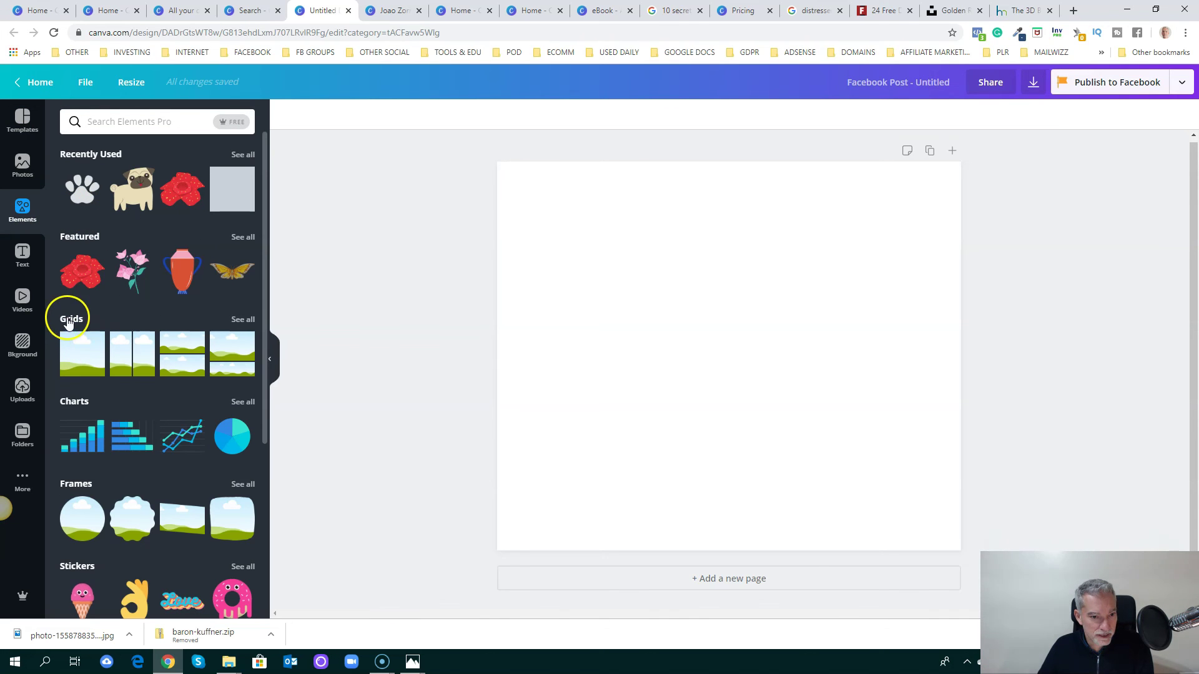
click(243, 319)
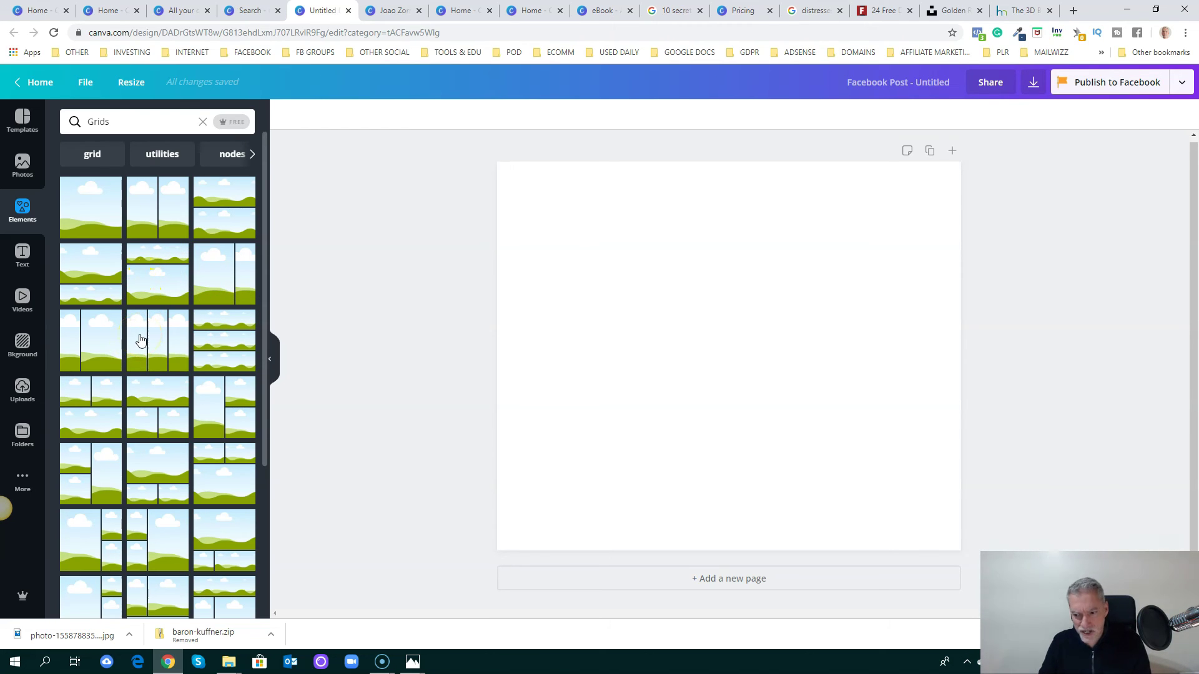
click(229, 419)
click(1054, 349)
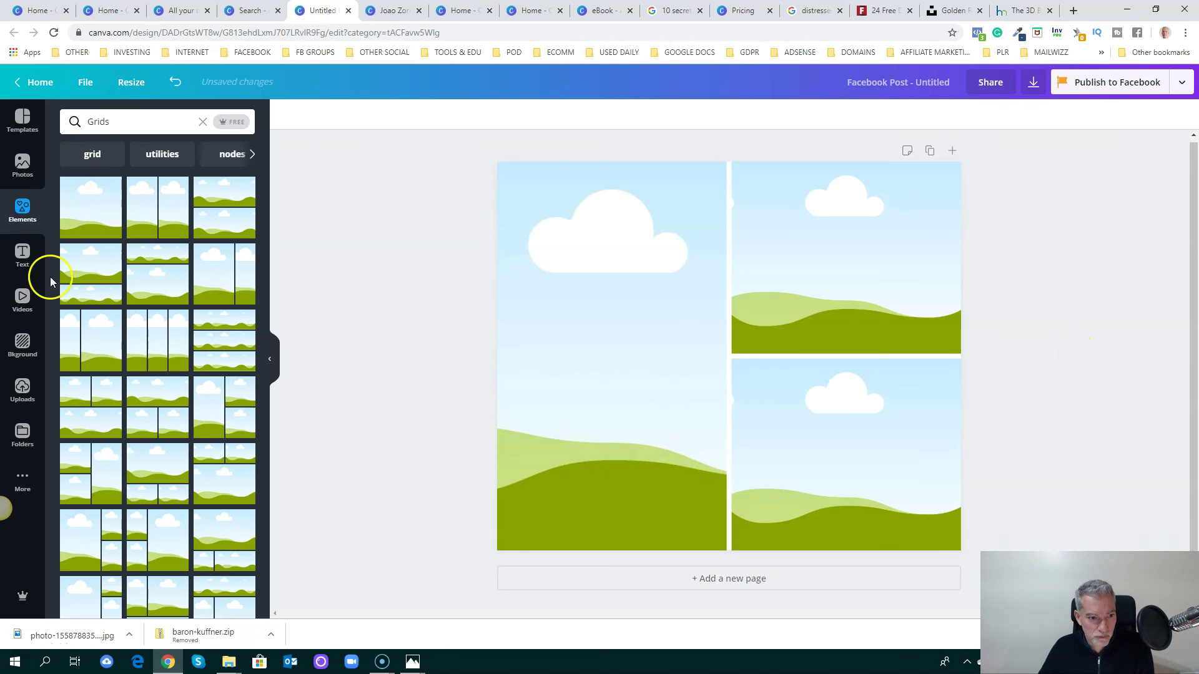
click(25, 399)
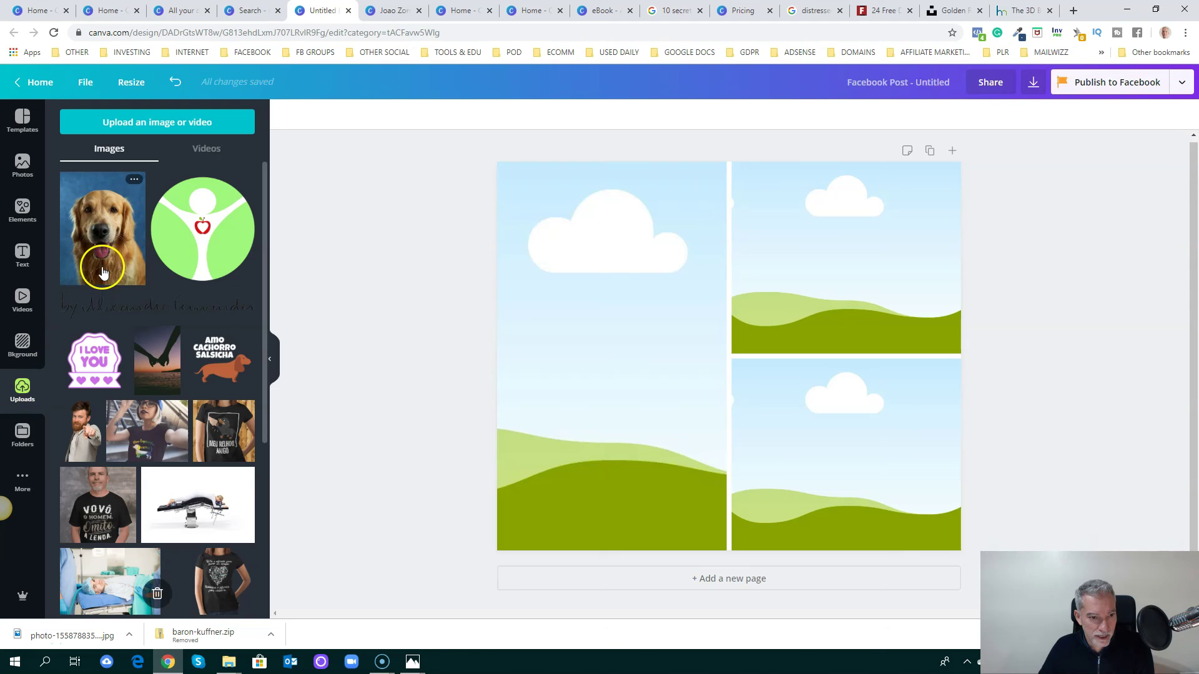
Step: Drag the golden retriever, pointing man and Vovô t-shirt photos from Uploads into the grid cells
drag(100, 249, 541, 268)
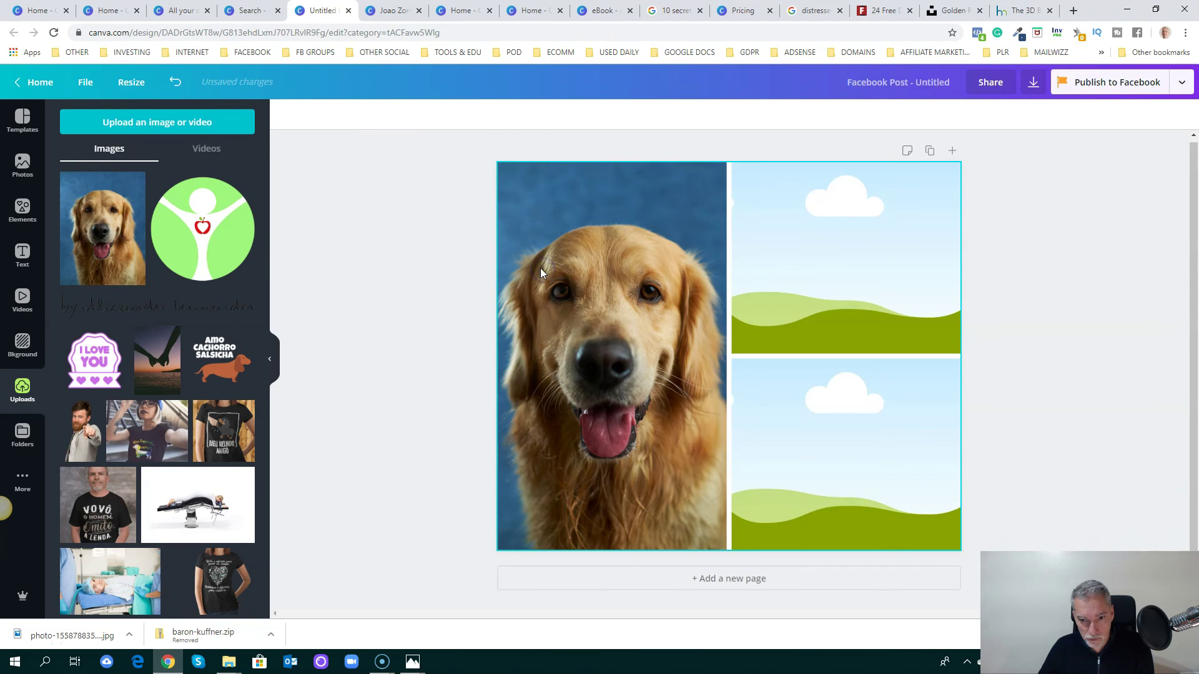
scroll(128, 340, down, 1)
drag(75, 364, 797, 403)
scroll(188, 244, down, 4)
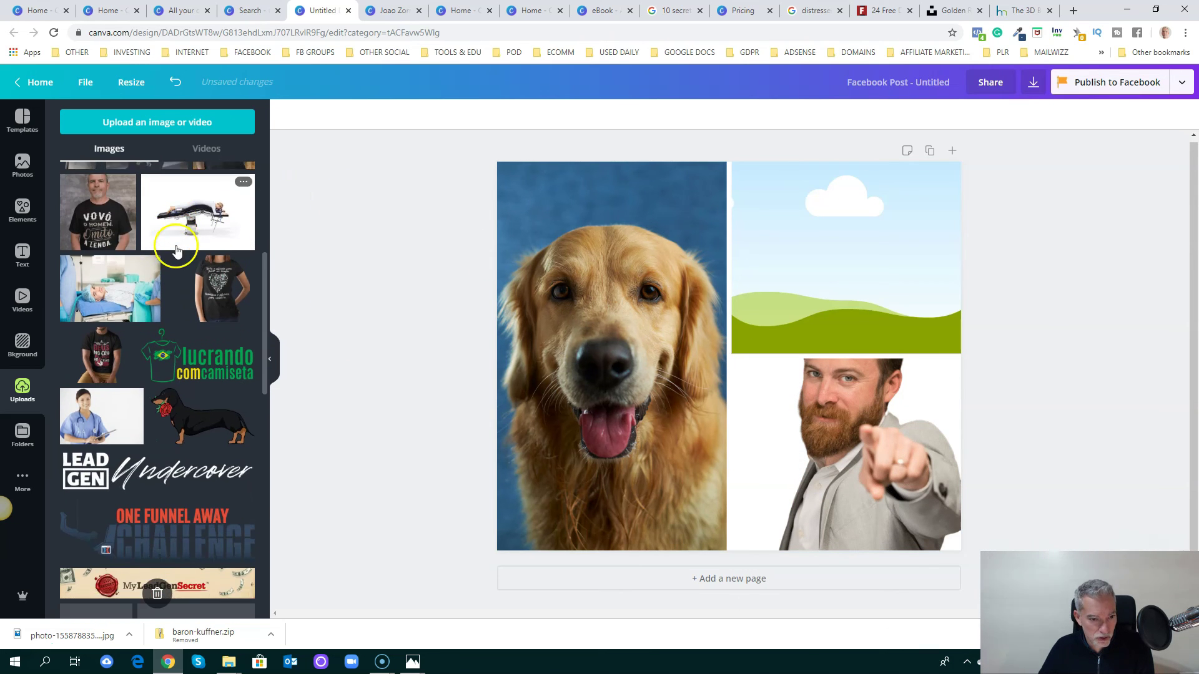
scroll(150, 259, up, 1)
drag(120, 276, 786, 245)
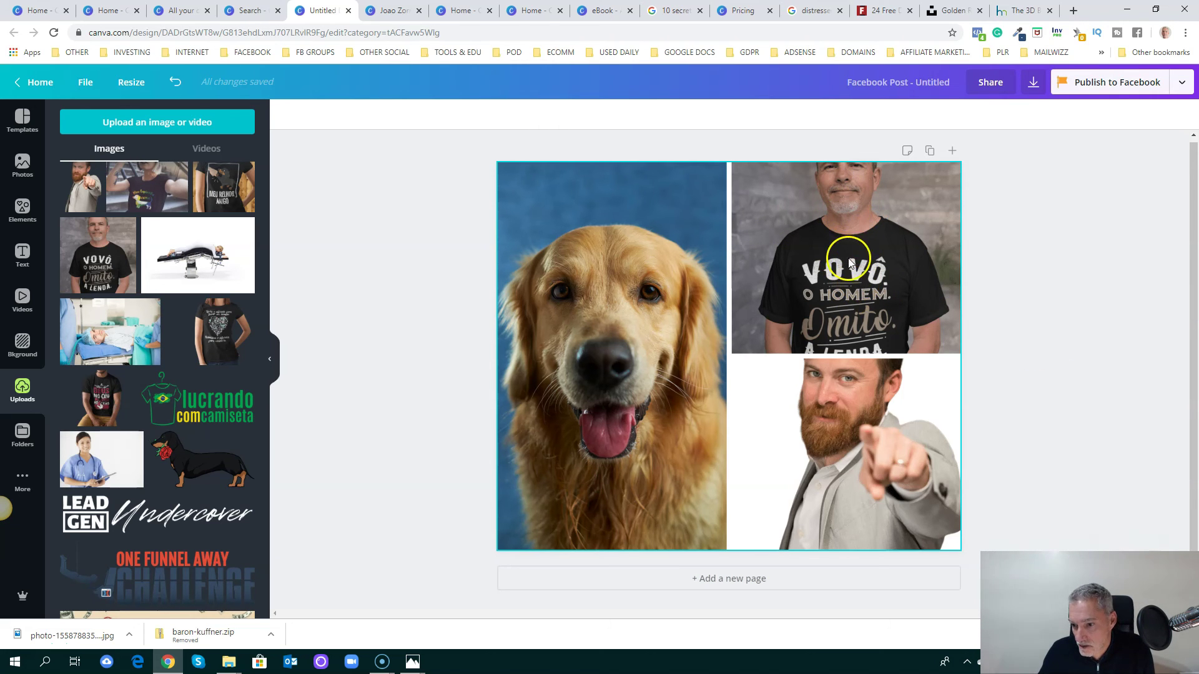
Step: Recrop the t-shirt and pointing-man photos so each sits well in its cell
double_click(847, 283)
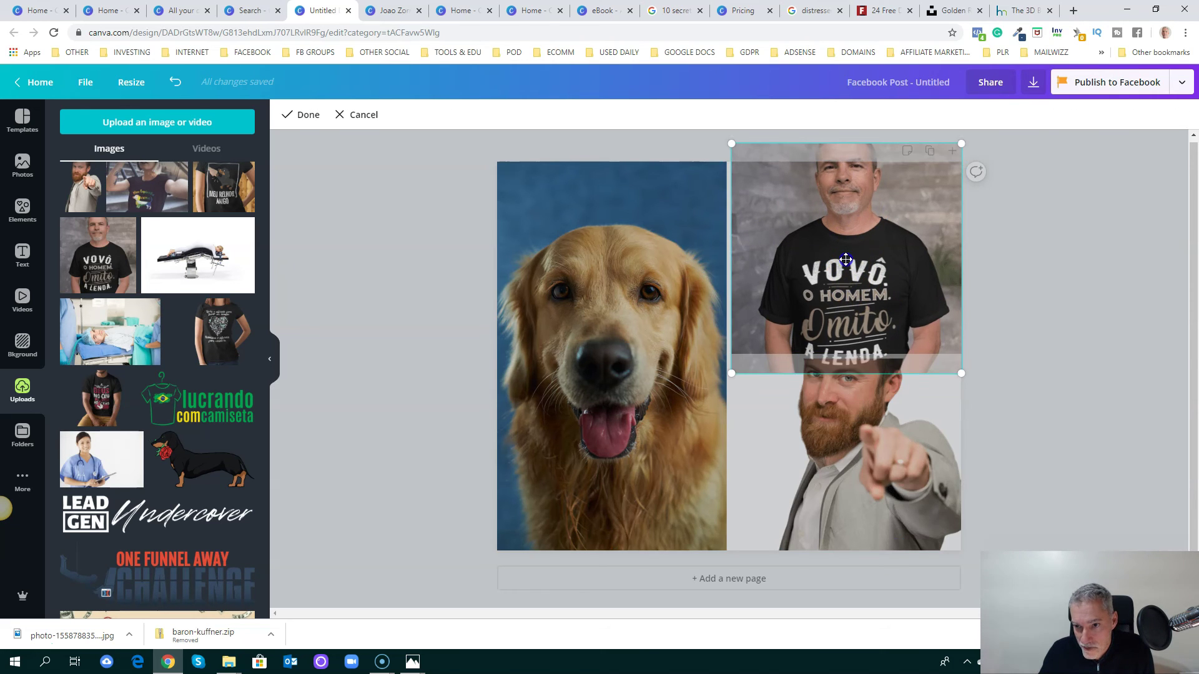
drag(846, 274, 844, 280)
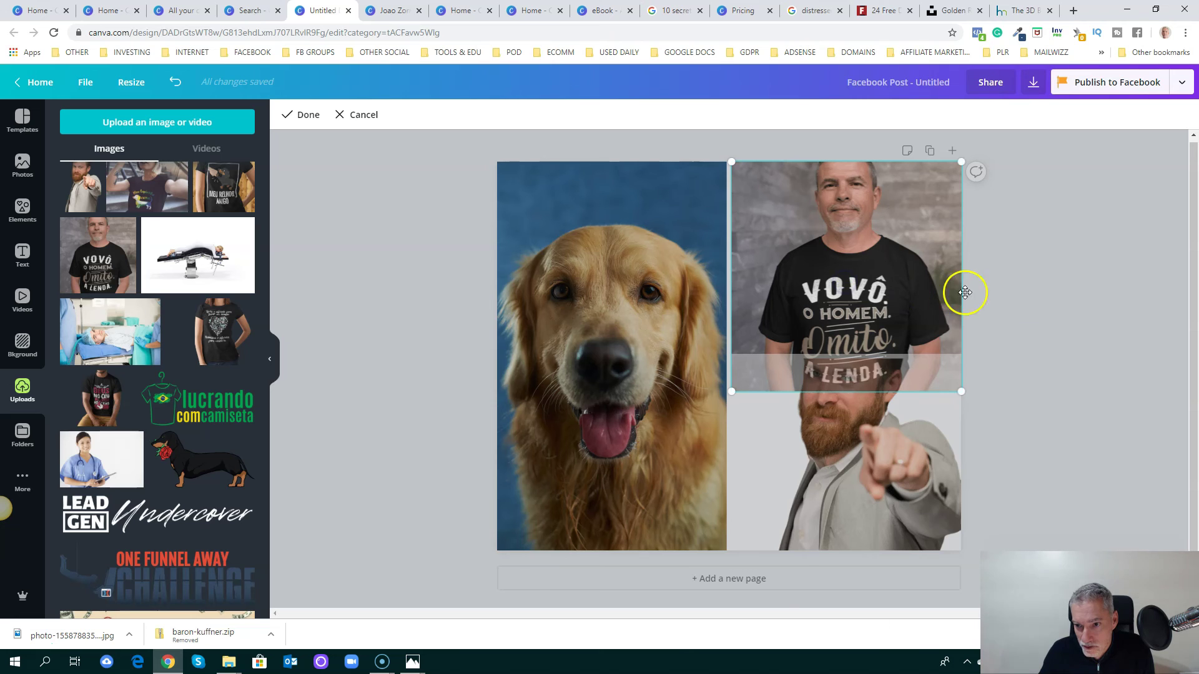
click(1017, 304)
double_click(853, 460)
drag(846, 399, 853, 449)
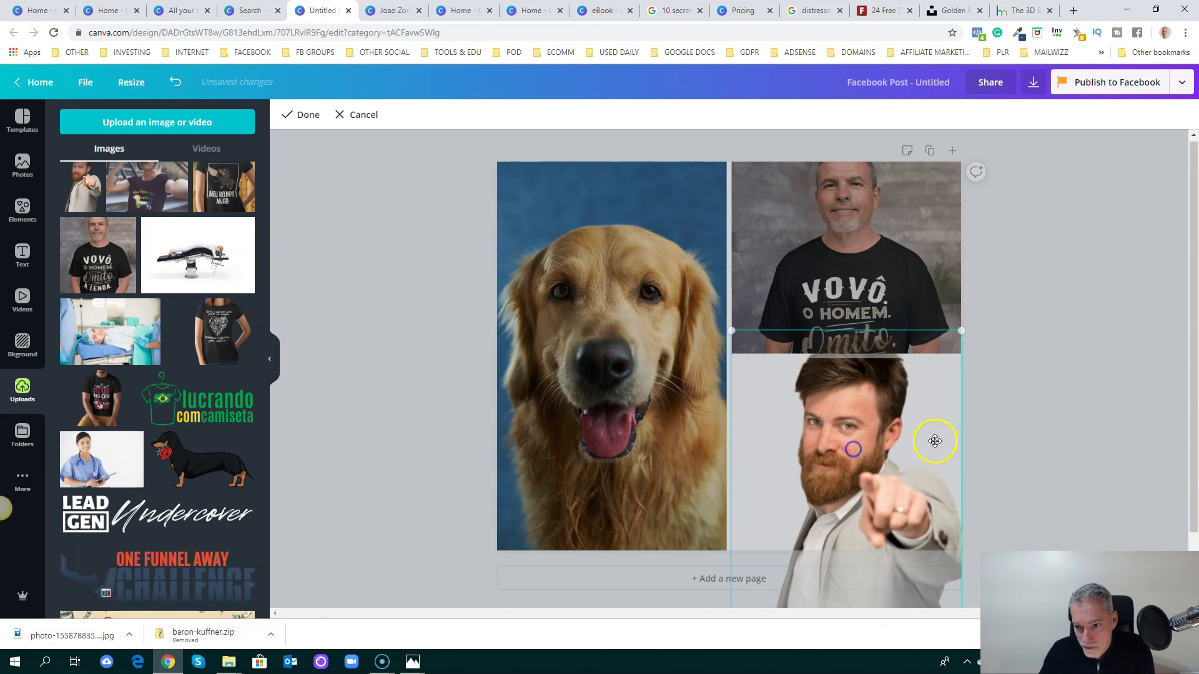
click(1020, 430)
Step: Add a blank second page to the post
click(1024, 429)
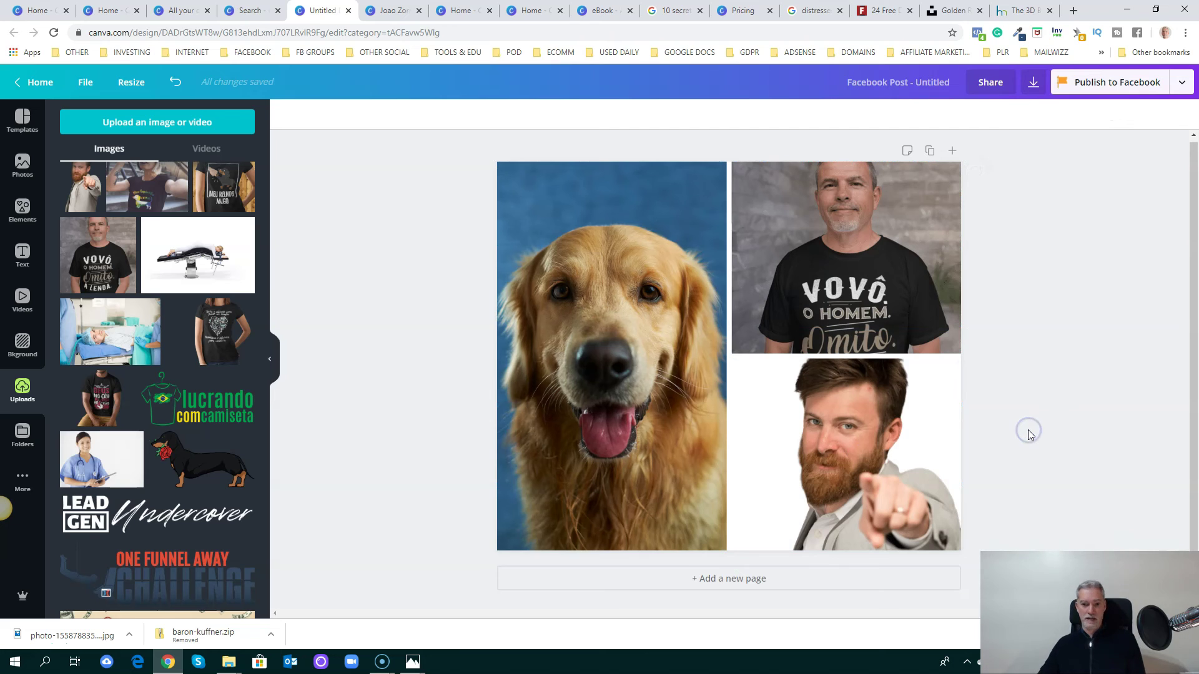
click(880, 120)
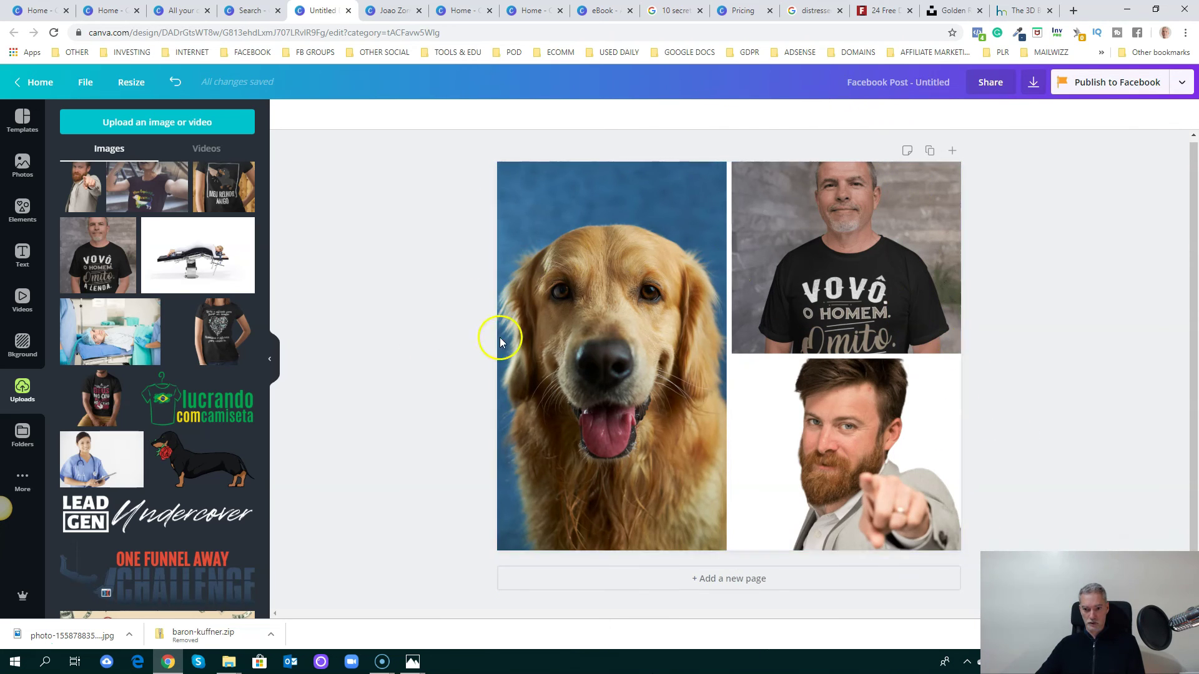
click(717, 577)
Step: Add a wavy-edged frame from Elements to page 2
click(22, 209)
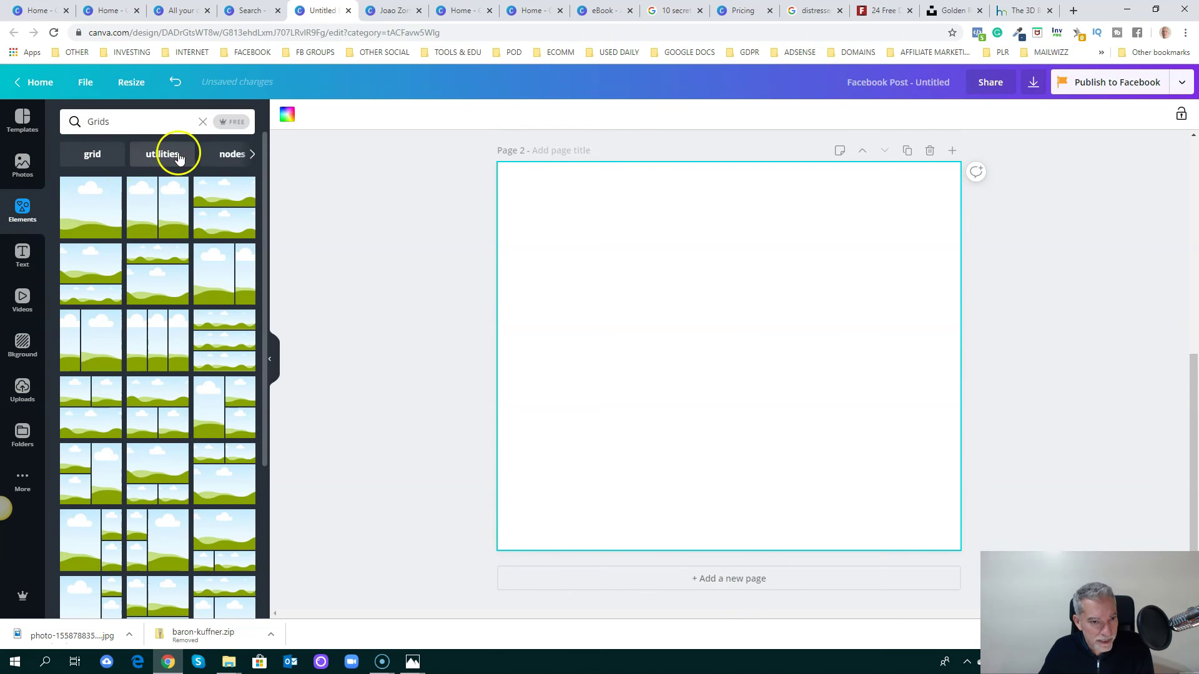
click(203, 121)
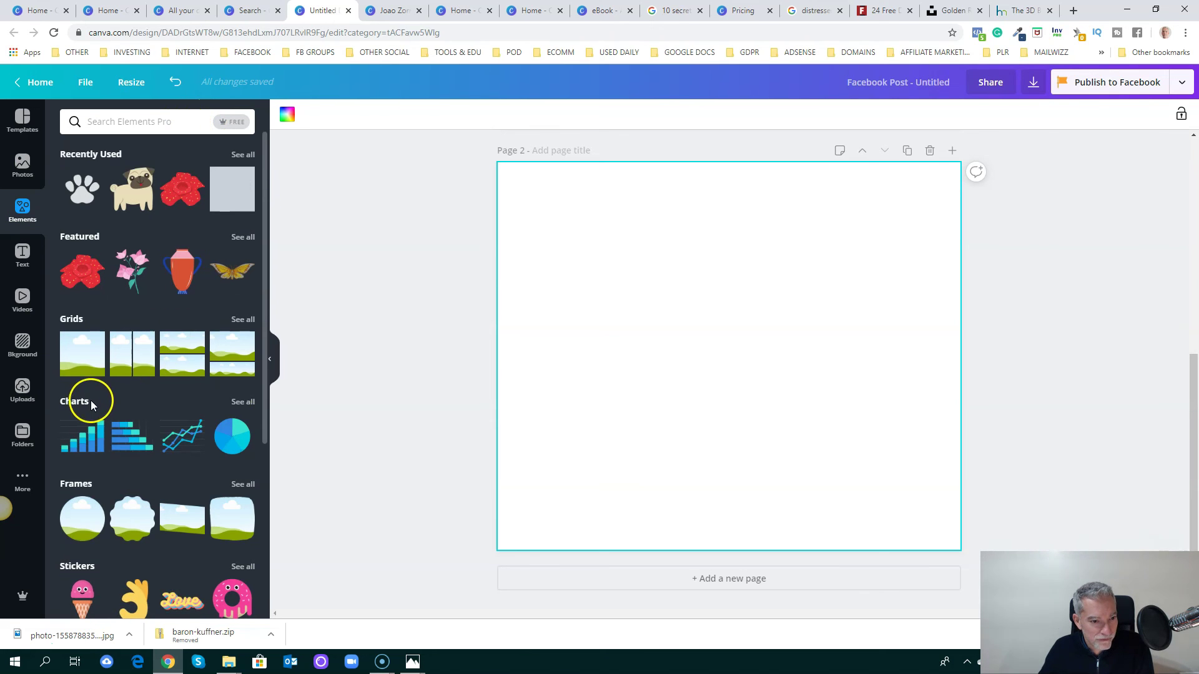
scroll(128, 400, down, 1)
scroll(129, 396, down, 2)
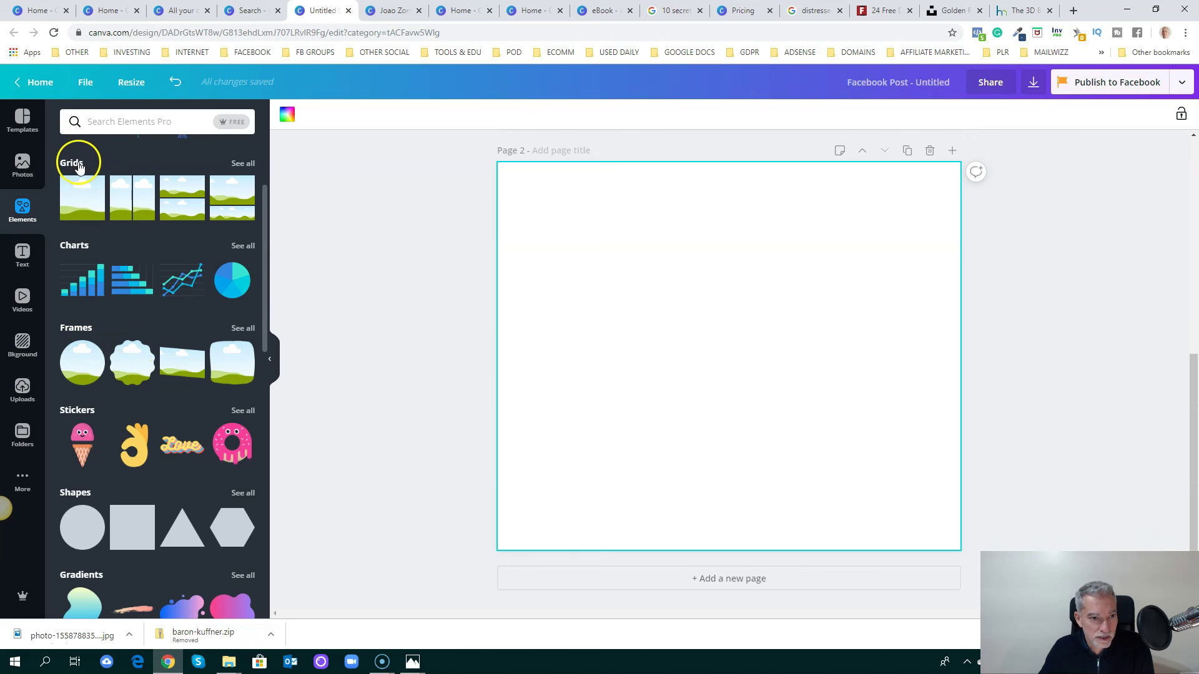
click(132, 367)
click(982, 335)
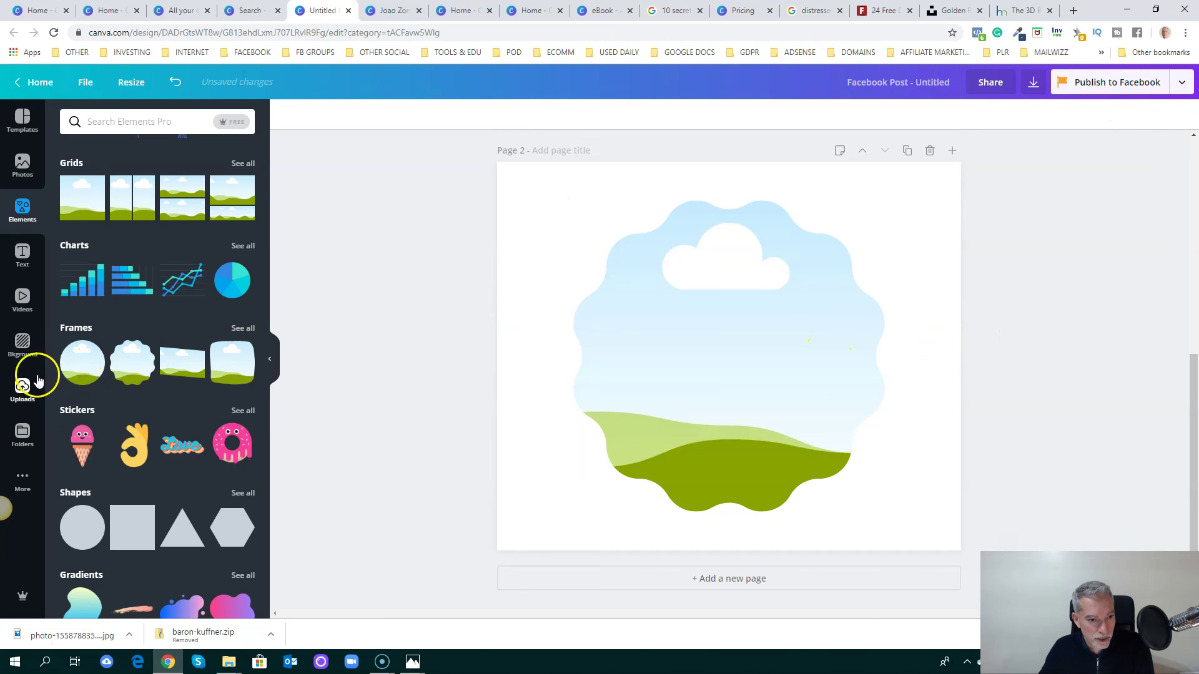
Step: Fill the frame with a border collie from a 'dog' photo search and duplicate the page
click(22, 165)
click(137, 122)
text(dog)
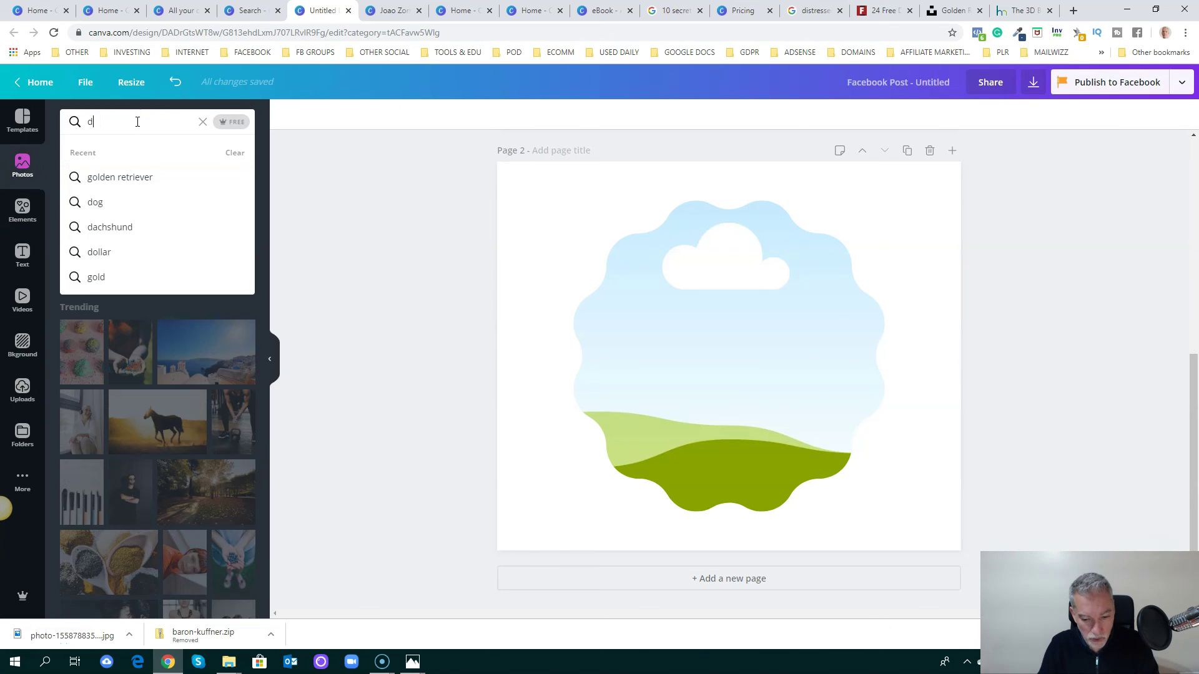
key(Return)
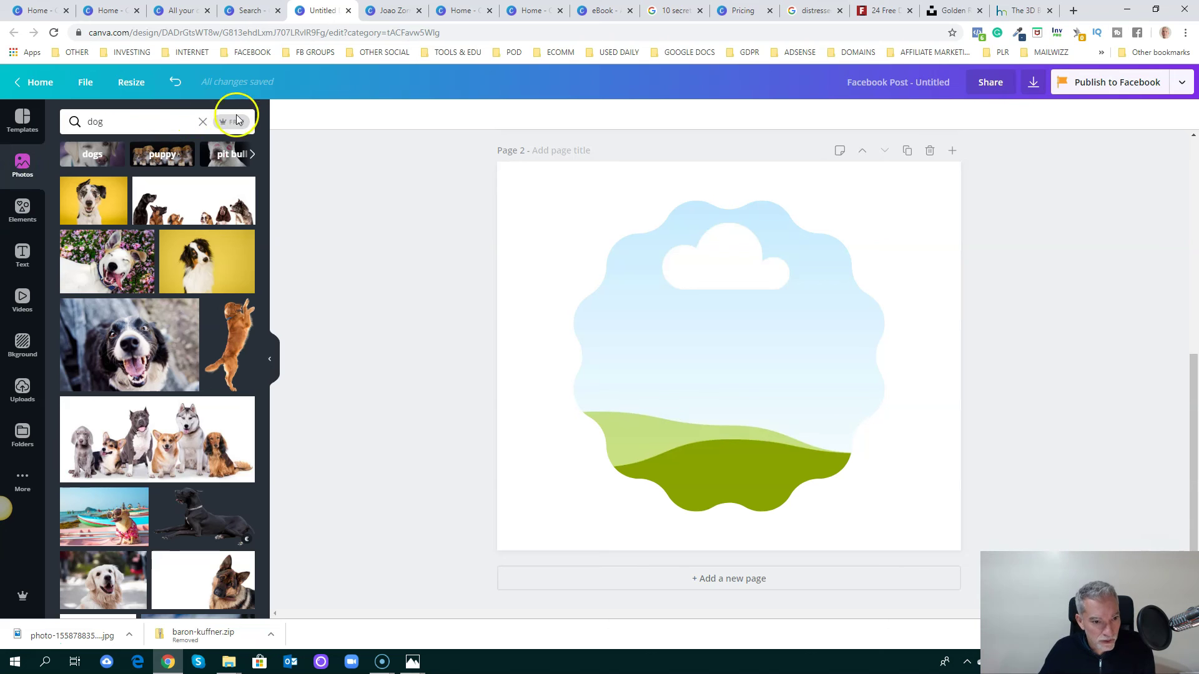
mouse_move(138, 349)
mouse_down()
mouse_move(470, 286)
mouse_move(617, 298)
mouse_up()
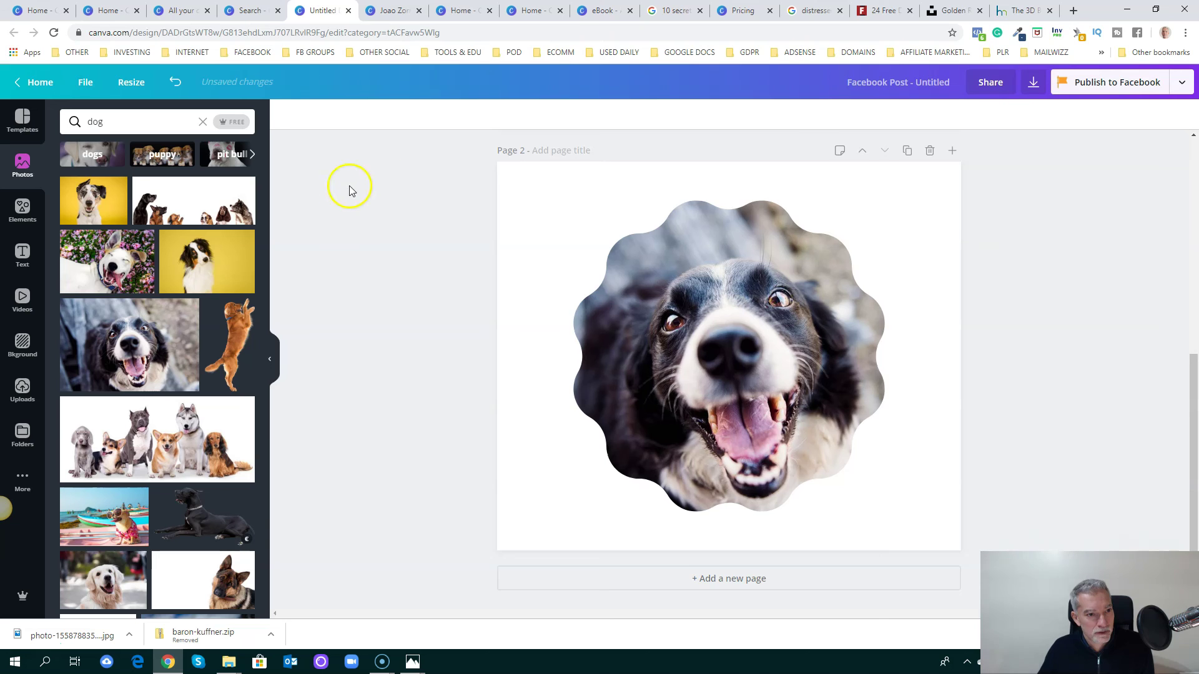
click(907, 151)
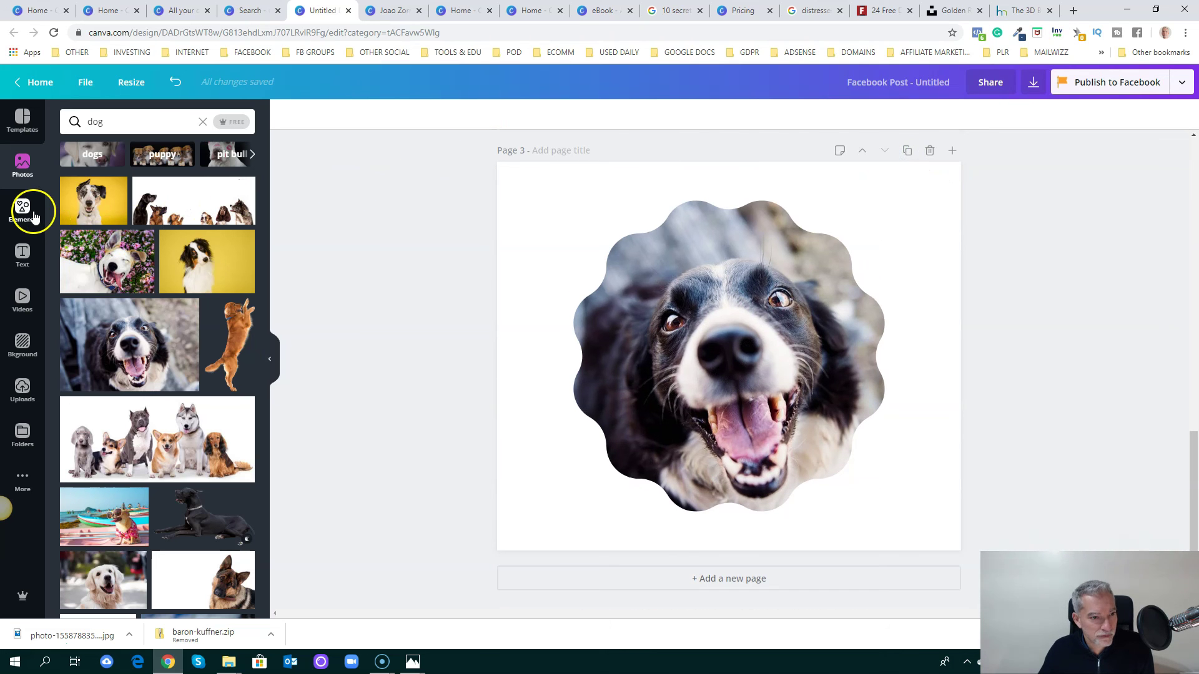
Step: Delete the dog photo and the wavy frame from page 3
click(24, 220)
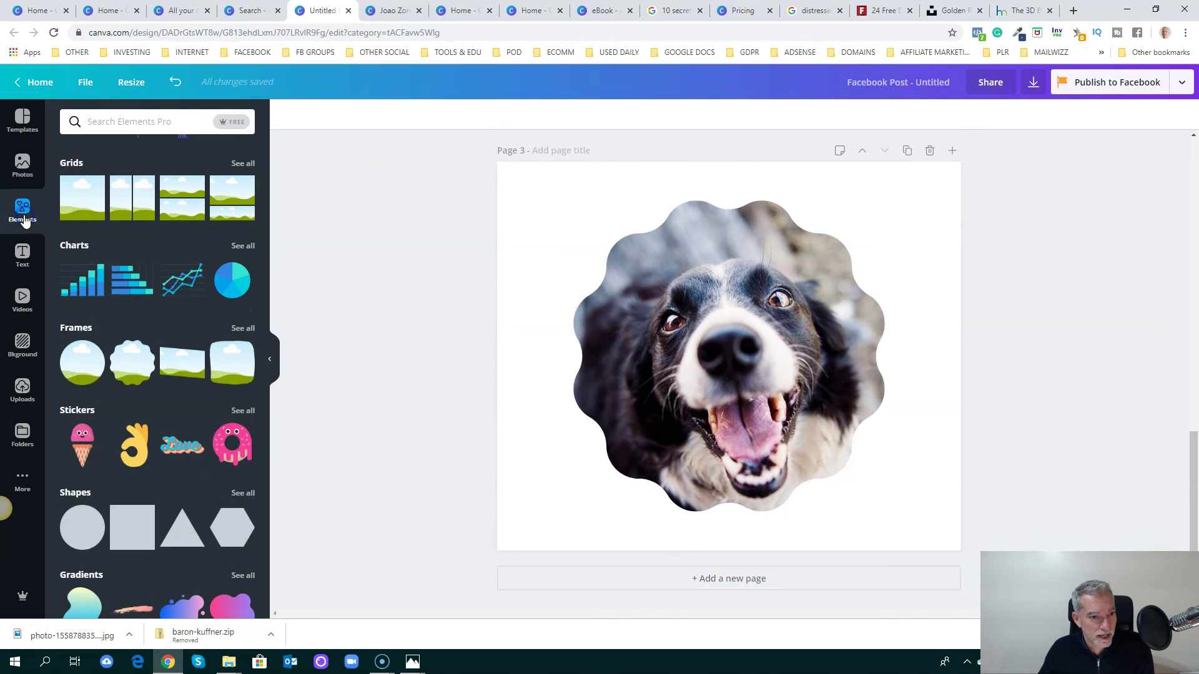
scroll(114, 310, down, 1)
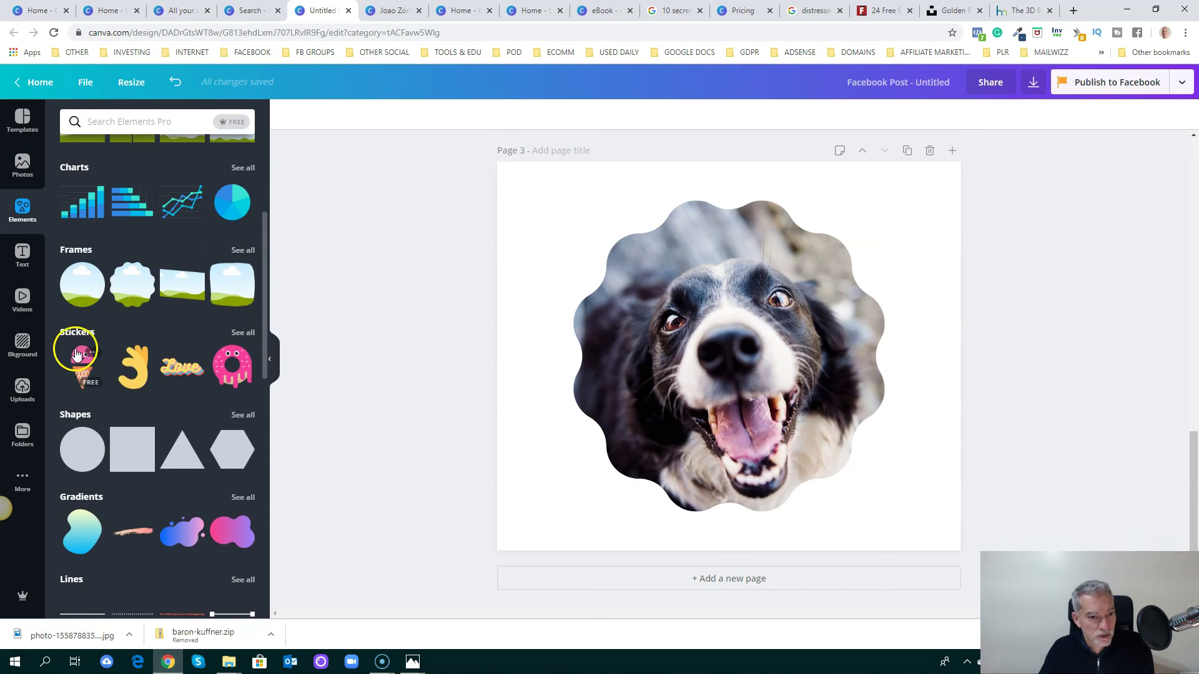
scroll(165, 355, down, 2)
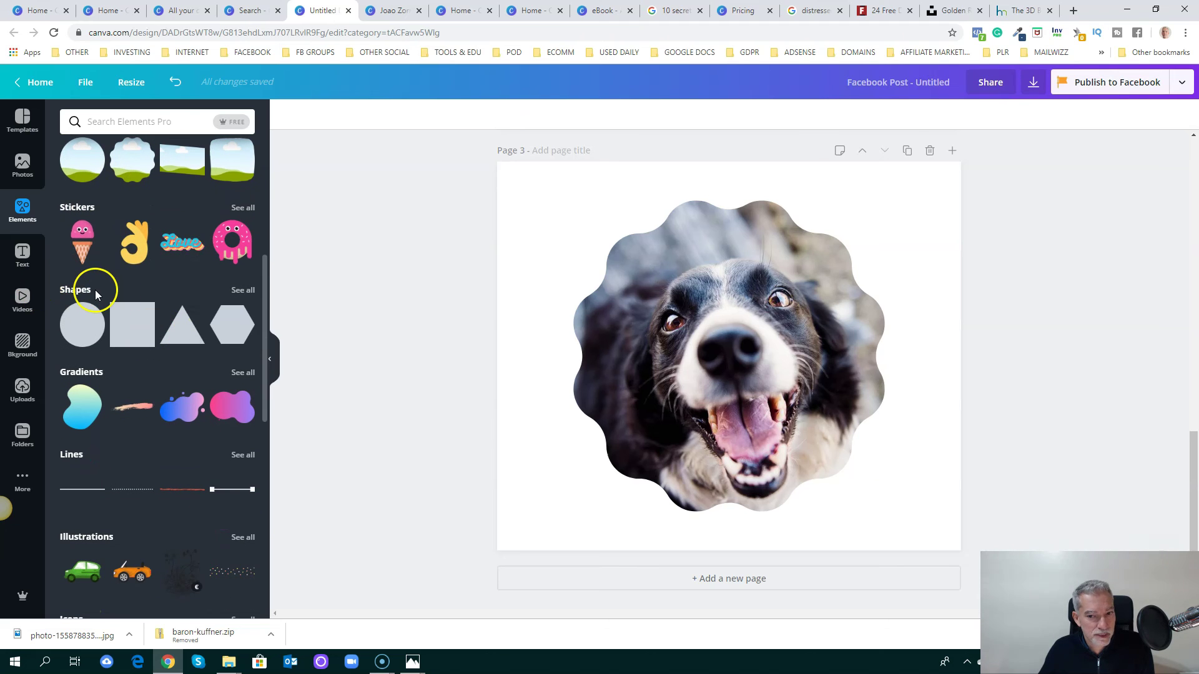
click(682, 371)
key(Delete)
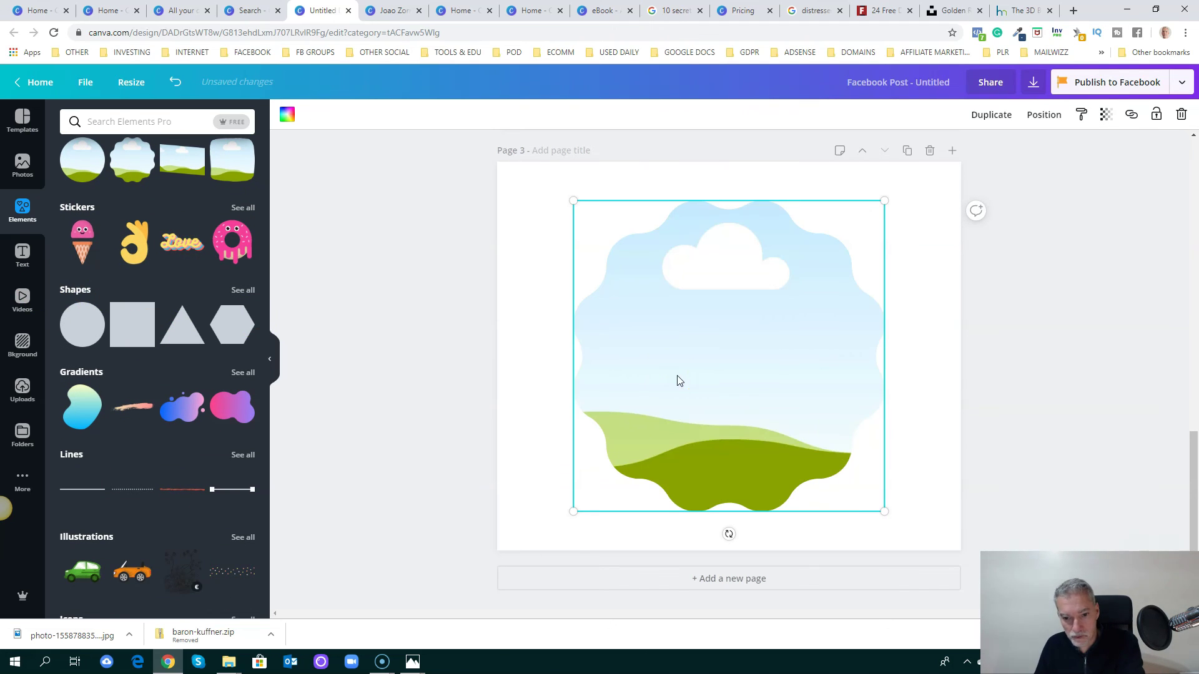
key(Delete)
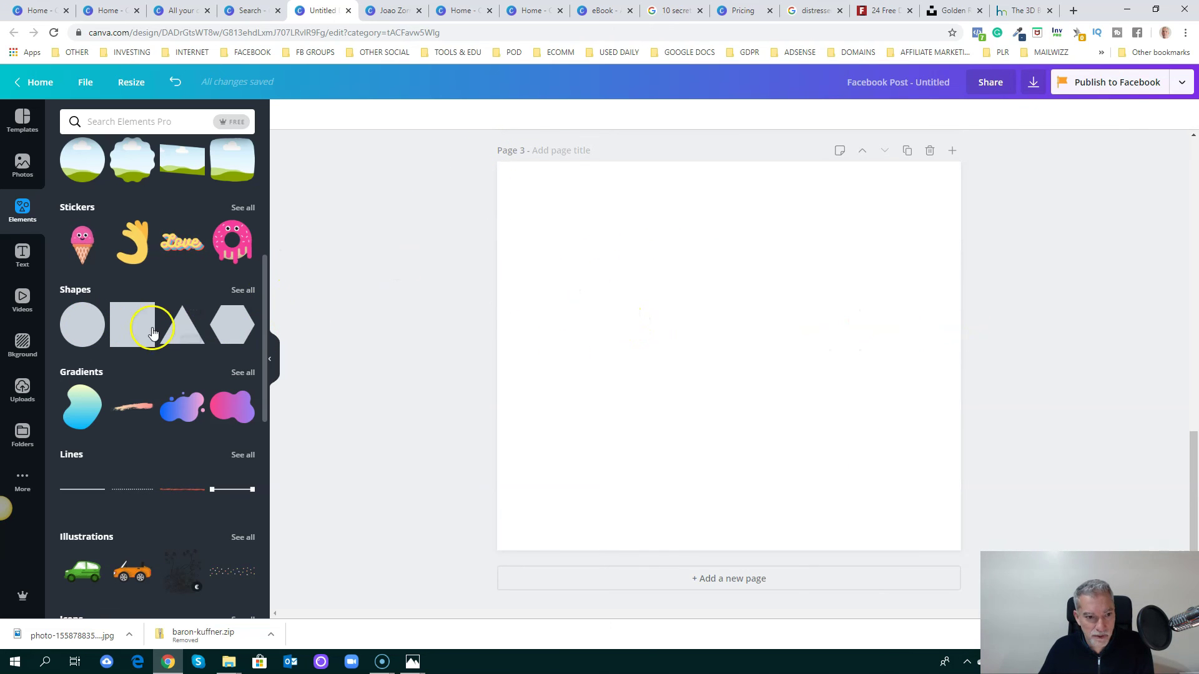
Step: Add a square shape and resize it into a full-width strip at the page top
click(122, 332)
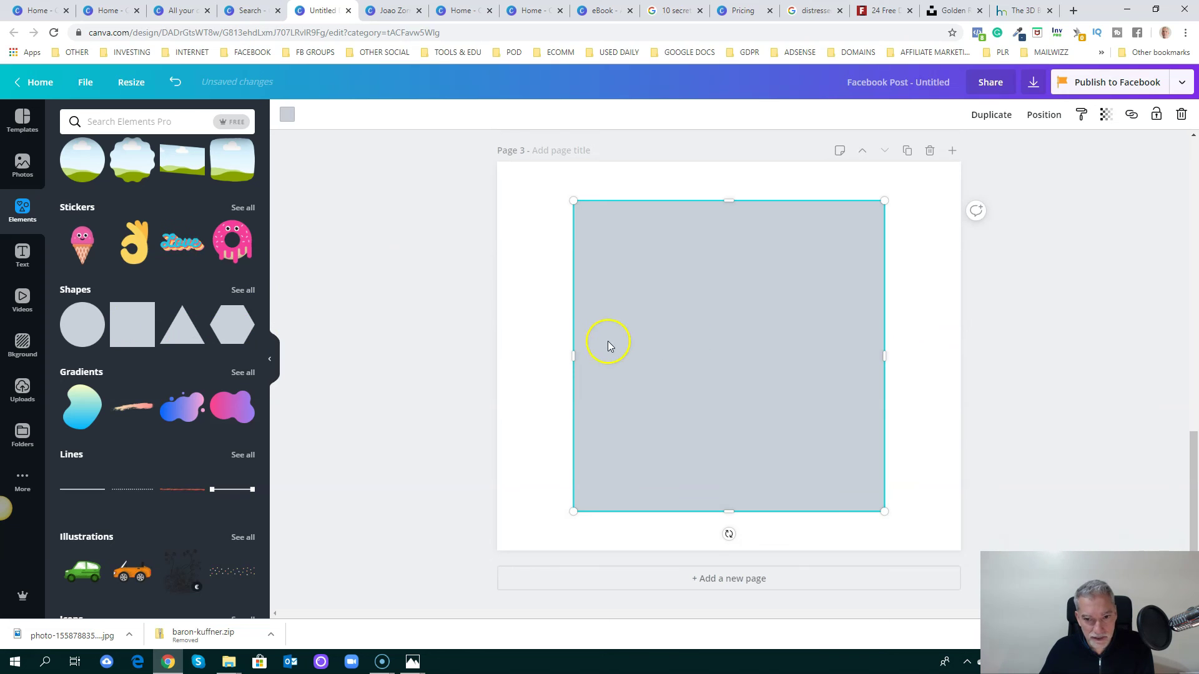
drag(573, 354, 493, 275)
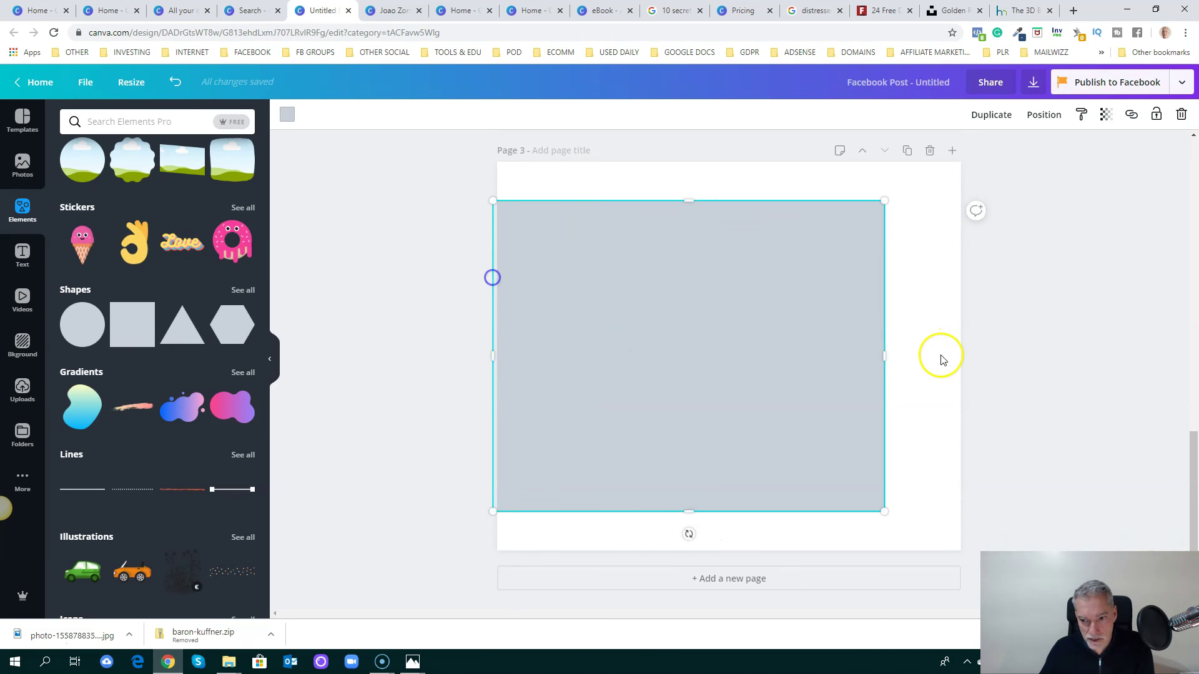
drag(890, 356, 971, 356)
drag(730, 510, 725, 219)
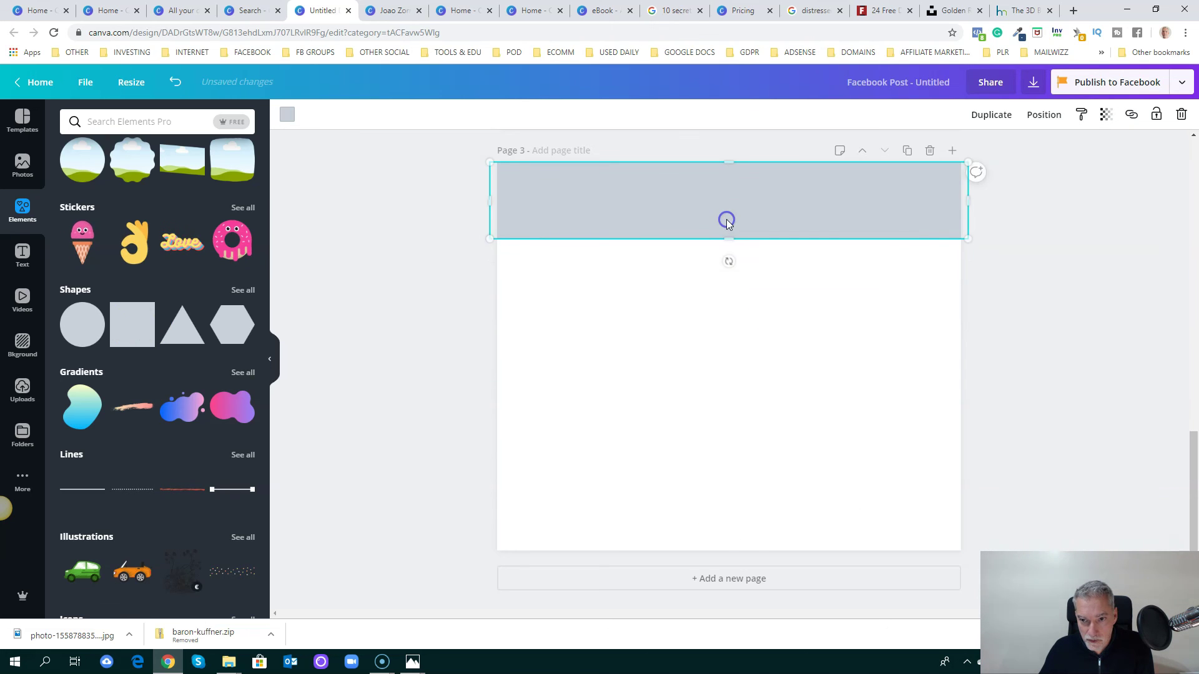
click(1070, 292)
Step: Copy-paste the strip and drag the copies down to stack five stripes down the page
click(893, 211)
key(ctrl+c)
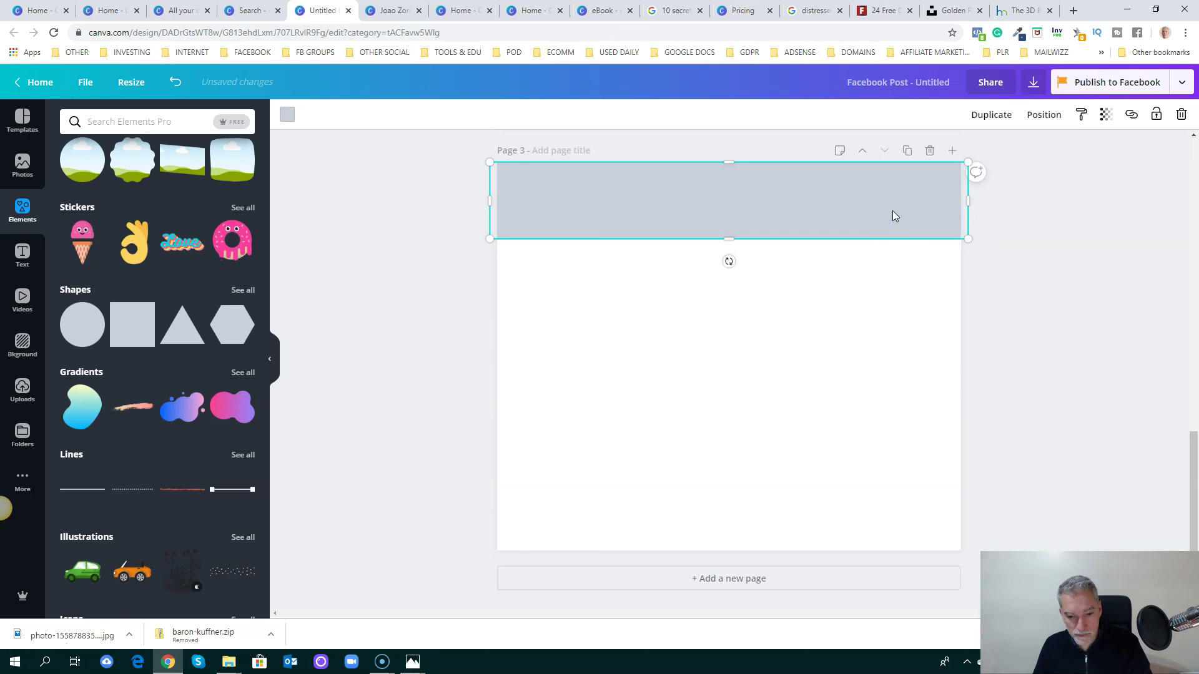
key(ctrl+v)
drag(884, 213, 874, 277)
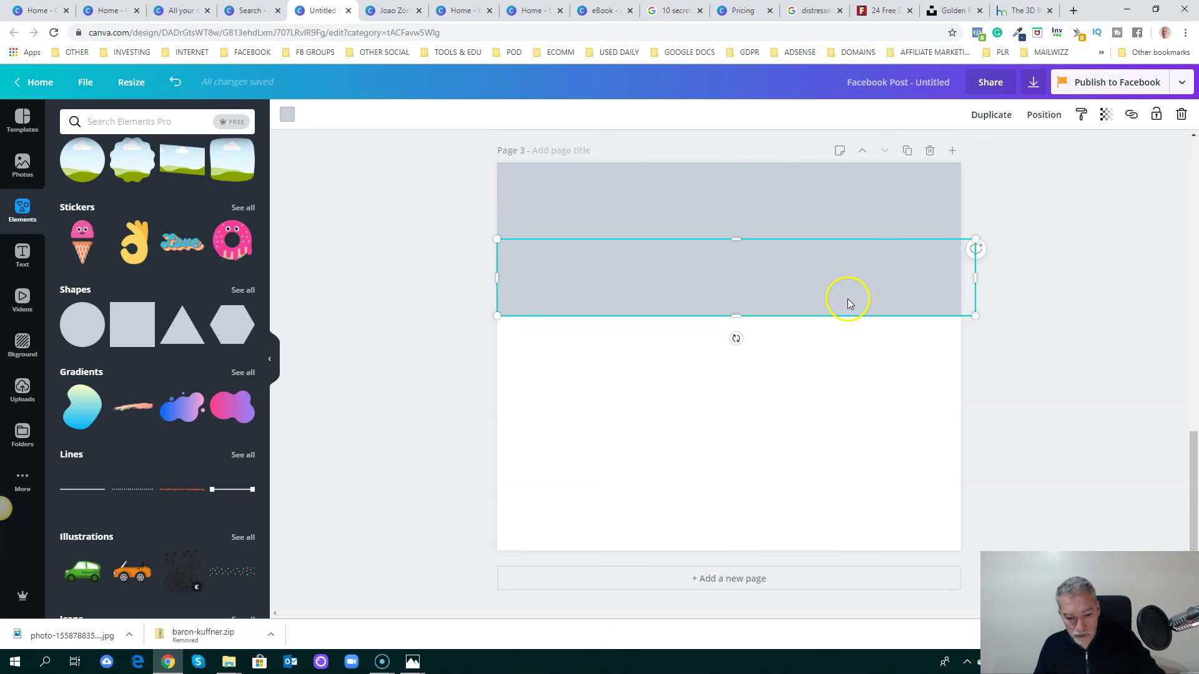
drag(844, 297, 760, 448)
drag(759, 450, 747, 491)
click(1114, 381)
click(832, 201)
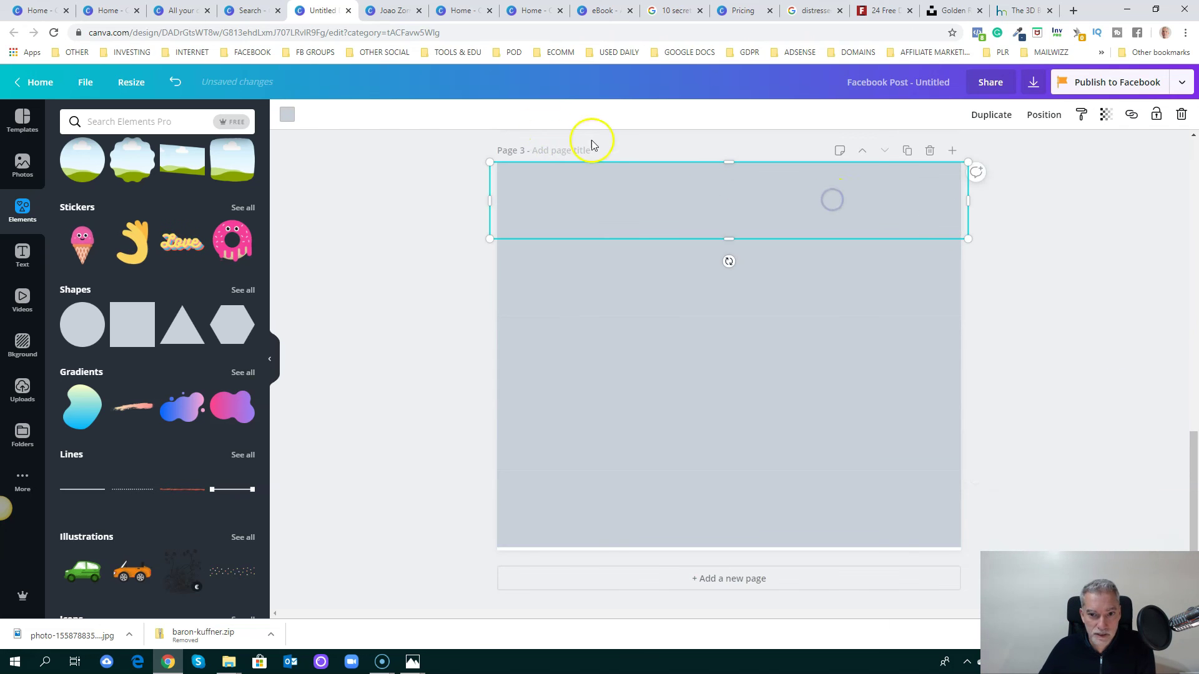
Step: Colour the stripes orange, light orange, yellow, yellow-green and green from top to bottom
click(279, 118)
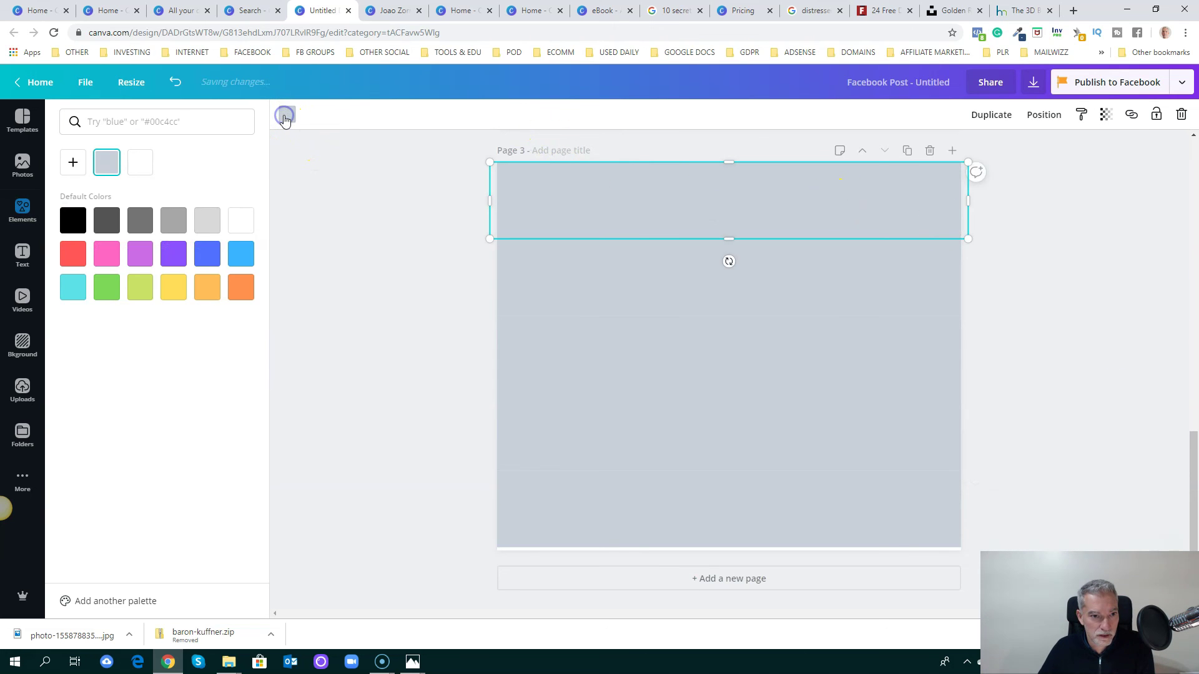
click(237, 293)
click(552, 279)
click(206, 290)
click(529, 342)
click(174, 287)
click(548, 430)
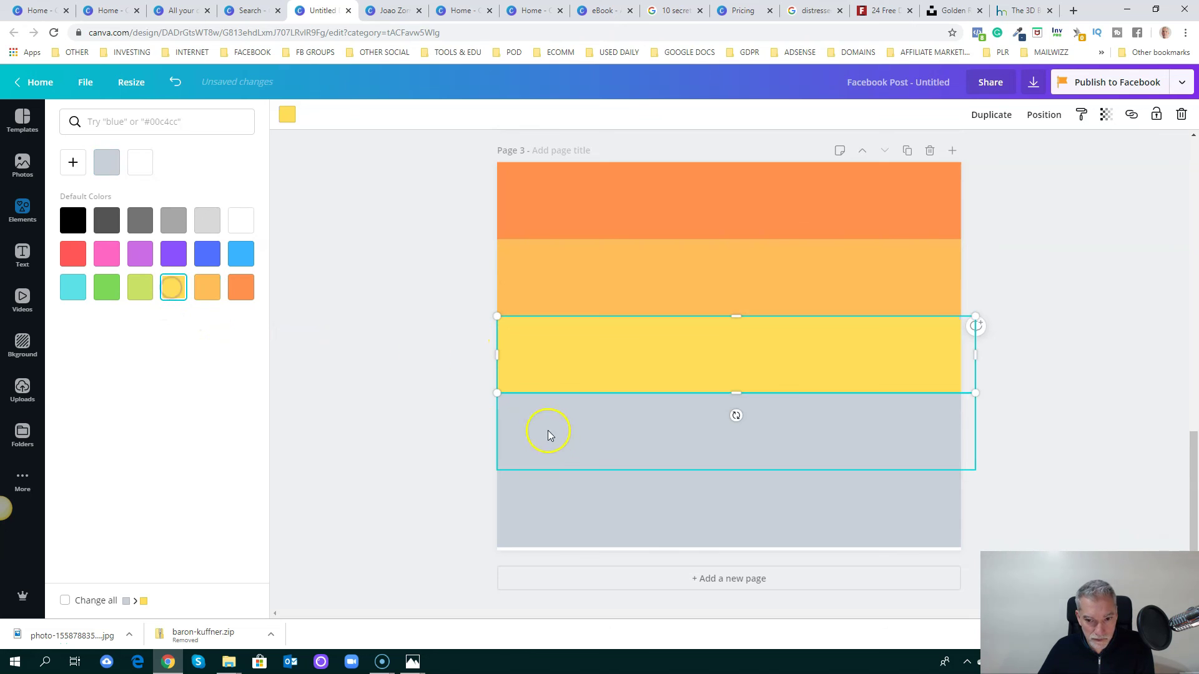
click(140, 288)
click(585, 521)
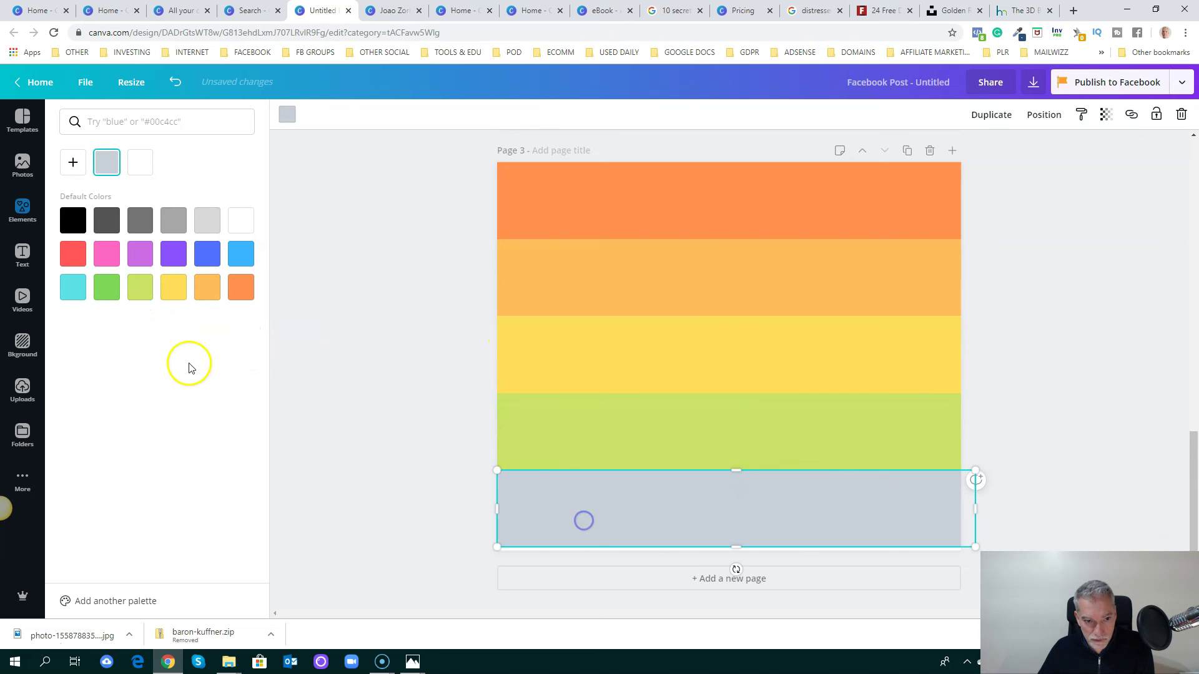
click(107, 286)
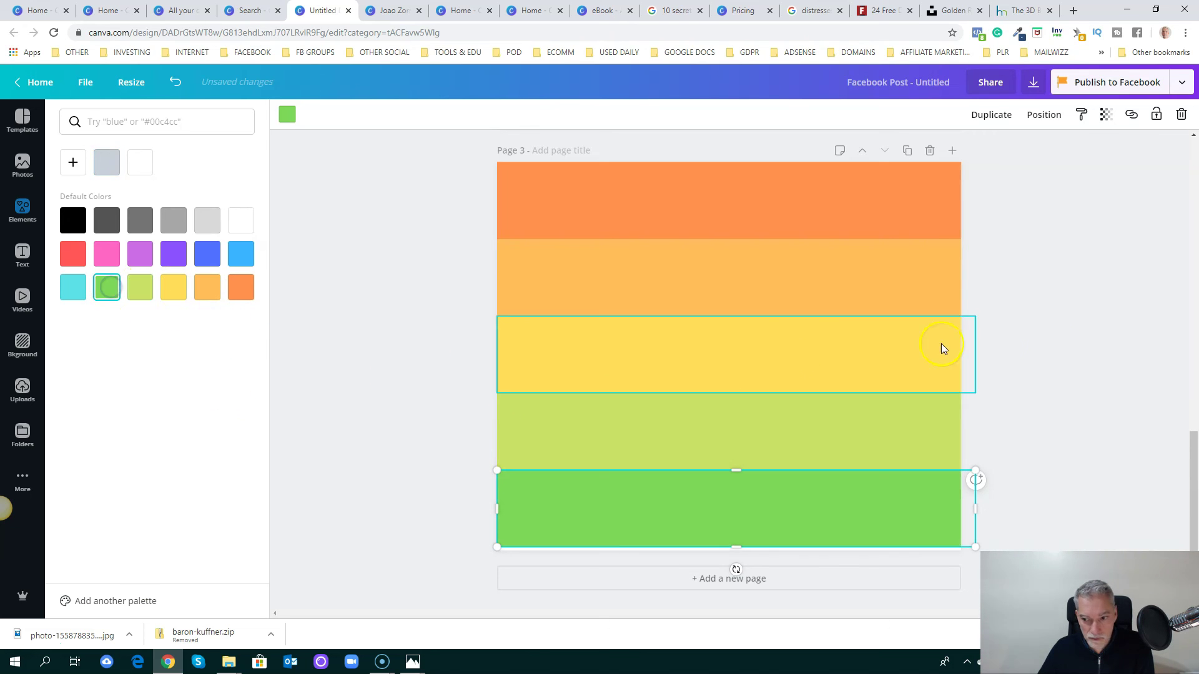
click(1069, 349)
Step: Group all five stripes and enlarge the group to cover the page
drag(446, 148, 982, 552)
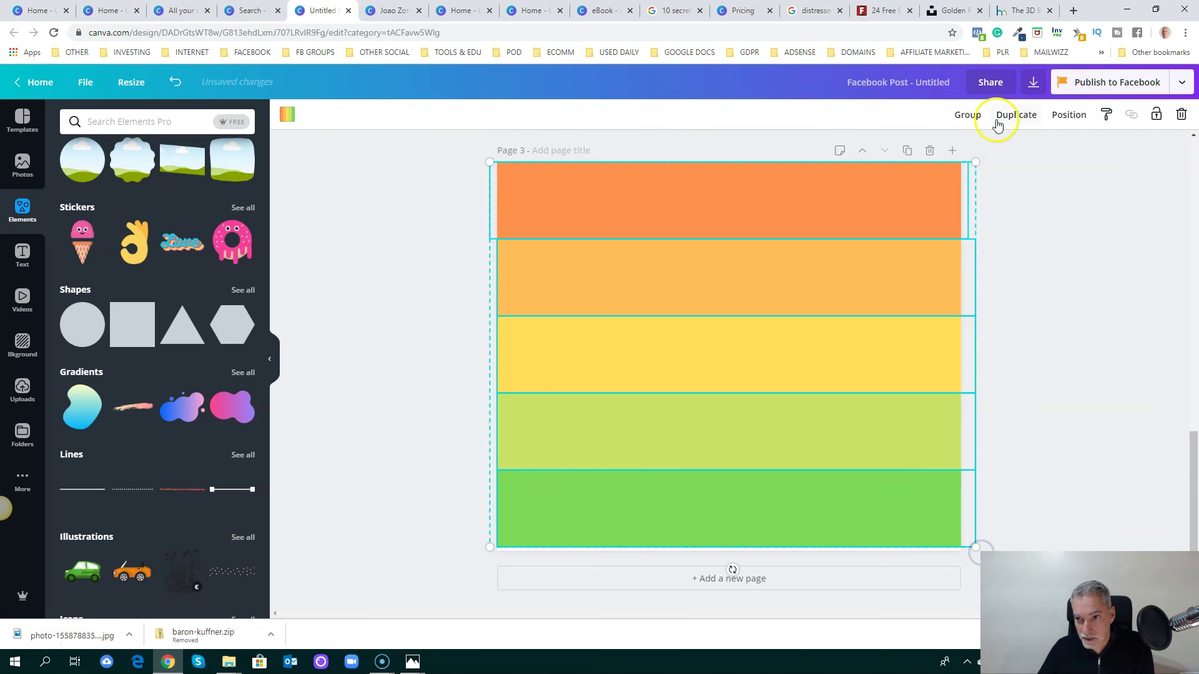
click(978, 115)
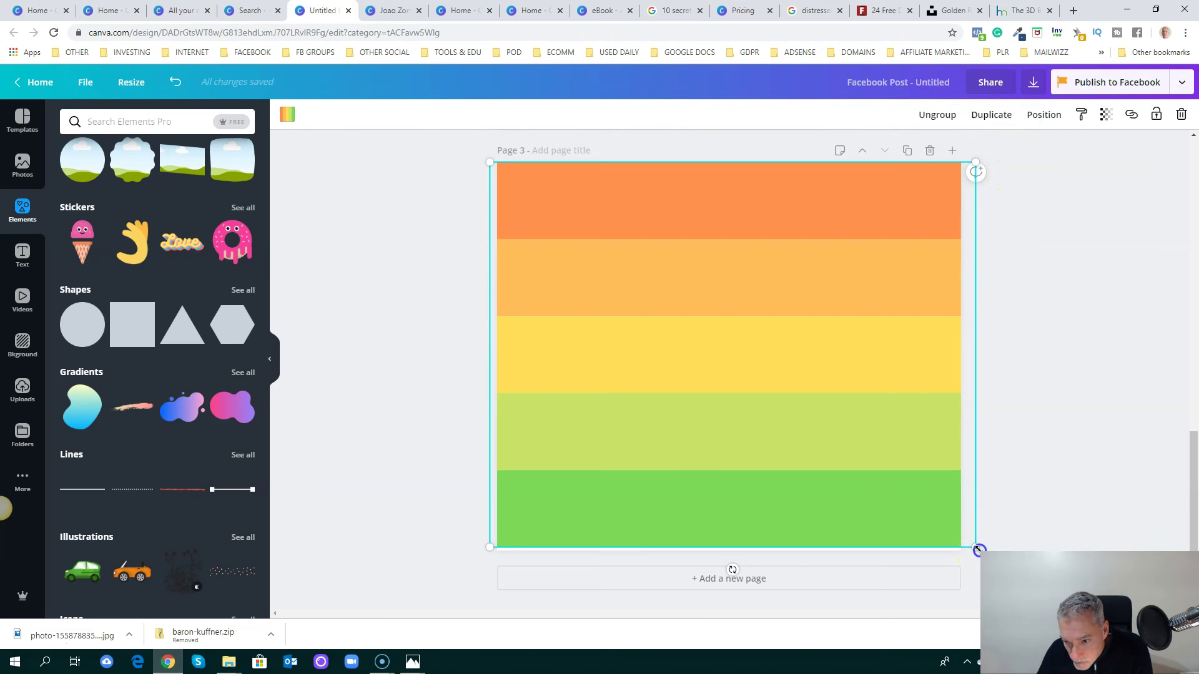
drag(978, 550, 980, 552)
click(1134, 442)
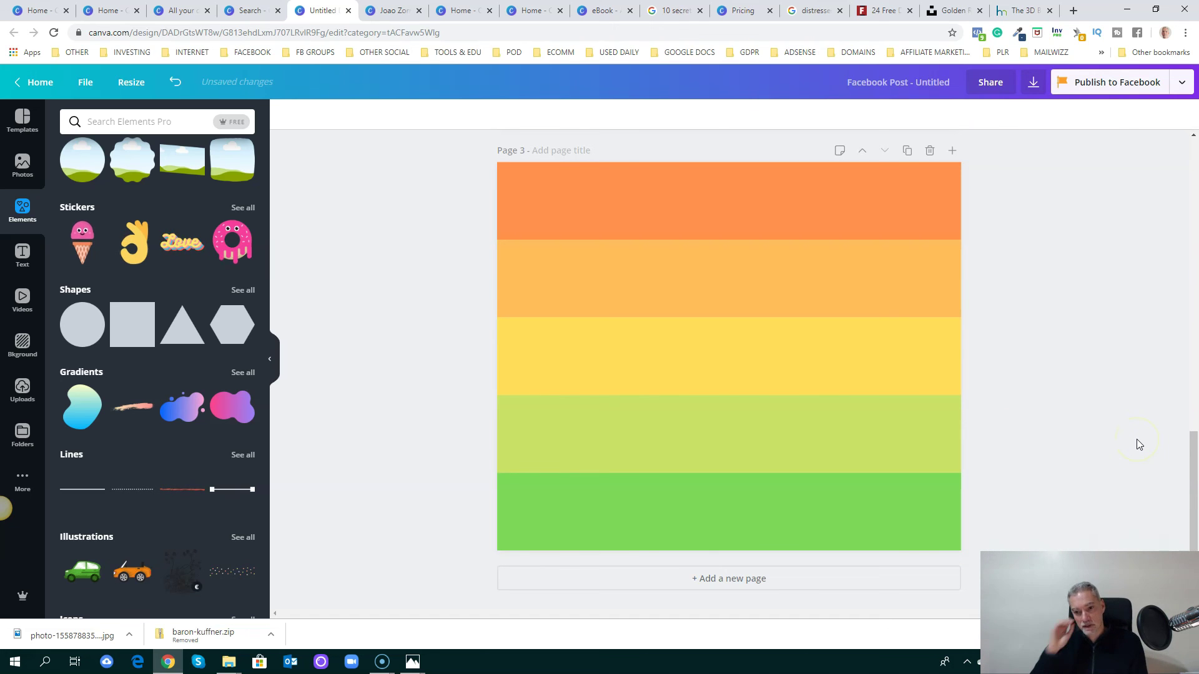
click(342, 304)
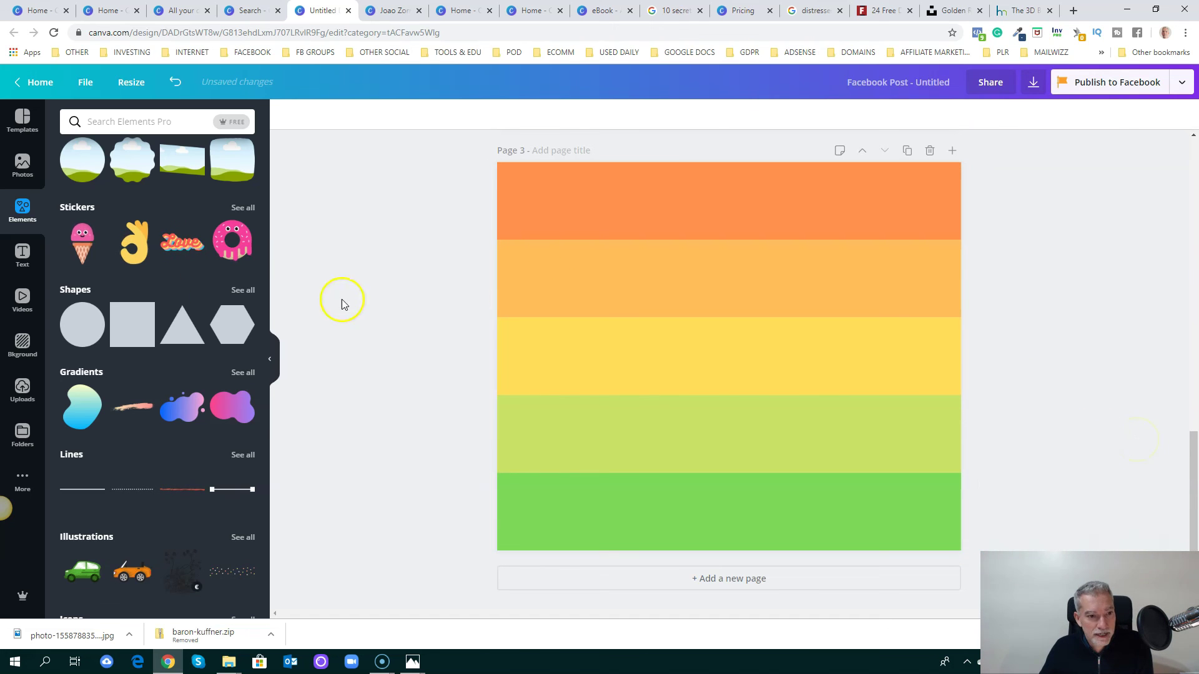
Step: Add an 'Add a heading' title set to size 100 in white
click(22, 255)
click(239, 186)
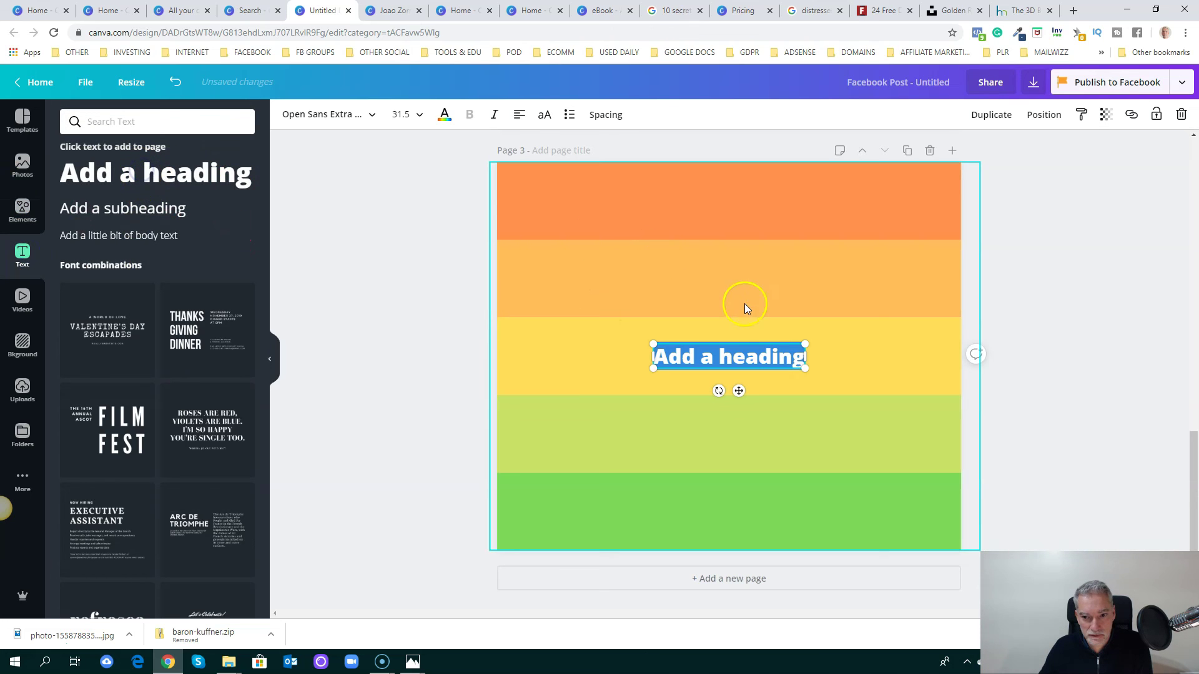
click(410, 115)
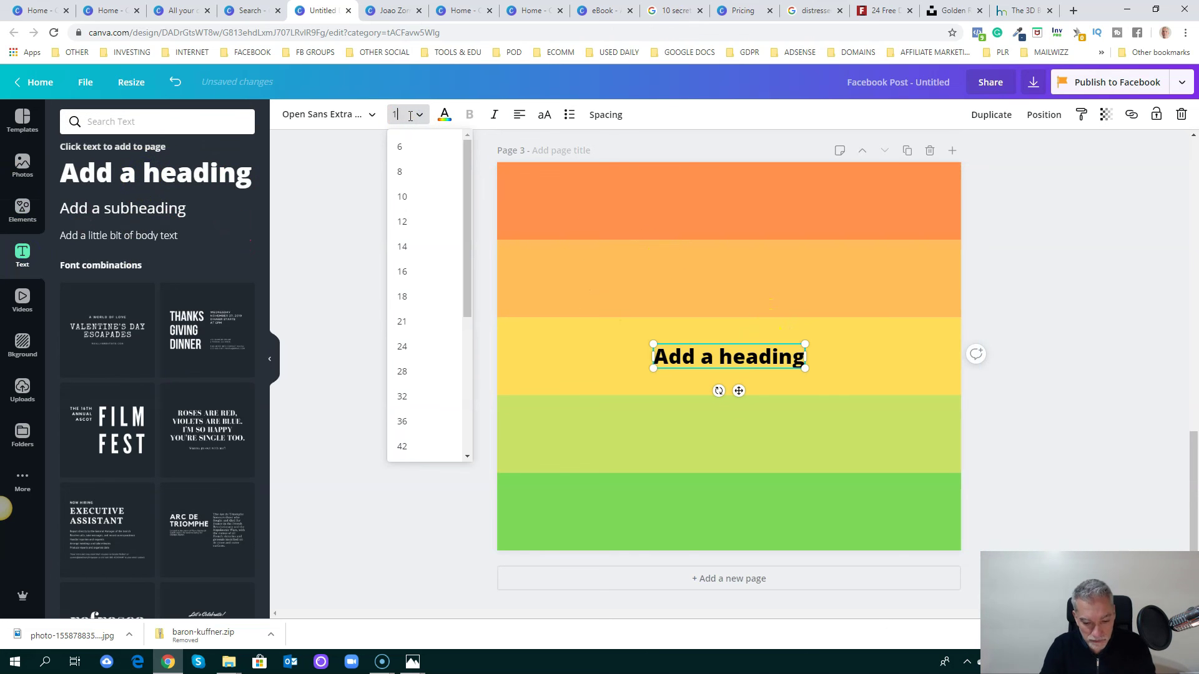
text(100)
key(Return)
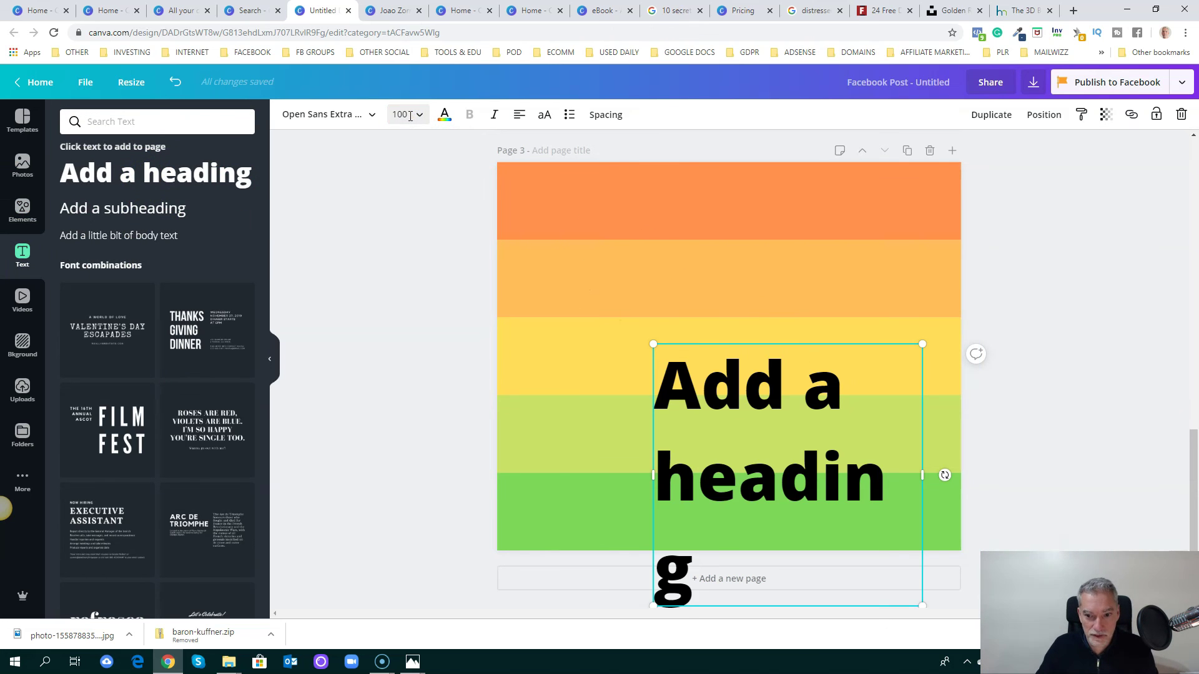
click(444, 115)
click(229, 258)
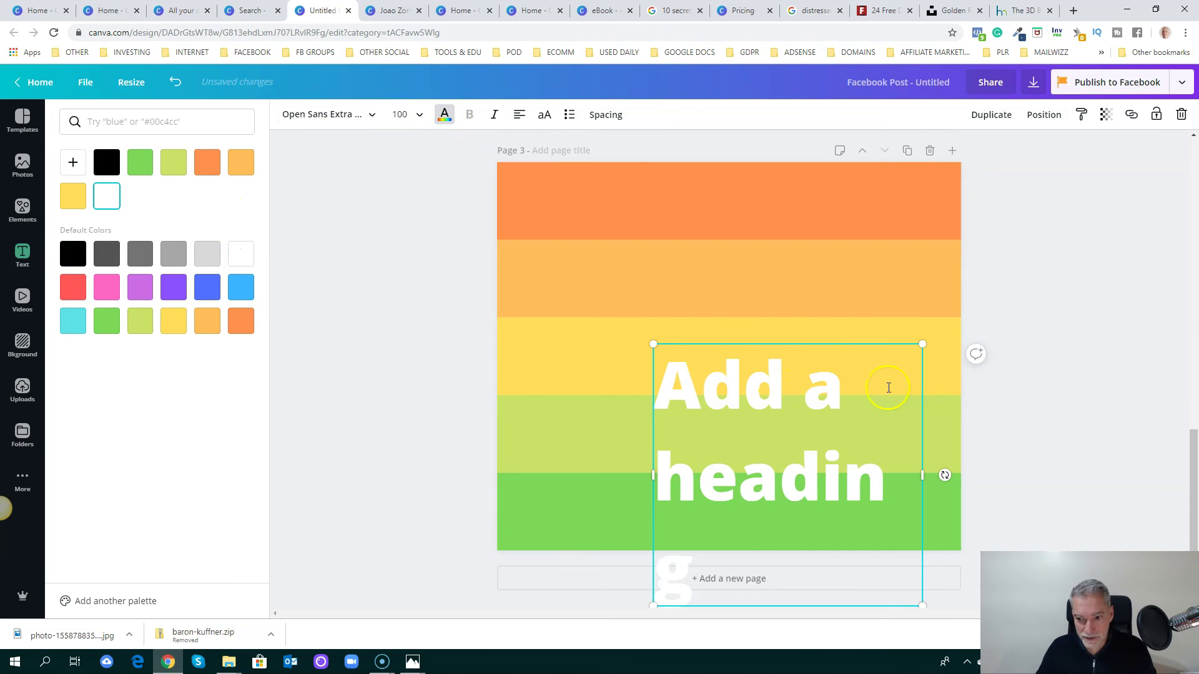
Step: Stretch the heading to page width, centre-align it, move it up, and duplicate the page
drag(922, 475, 952, 471)
drag(647, 428, 497, 425)
drag(958, 419, 960, 425)
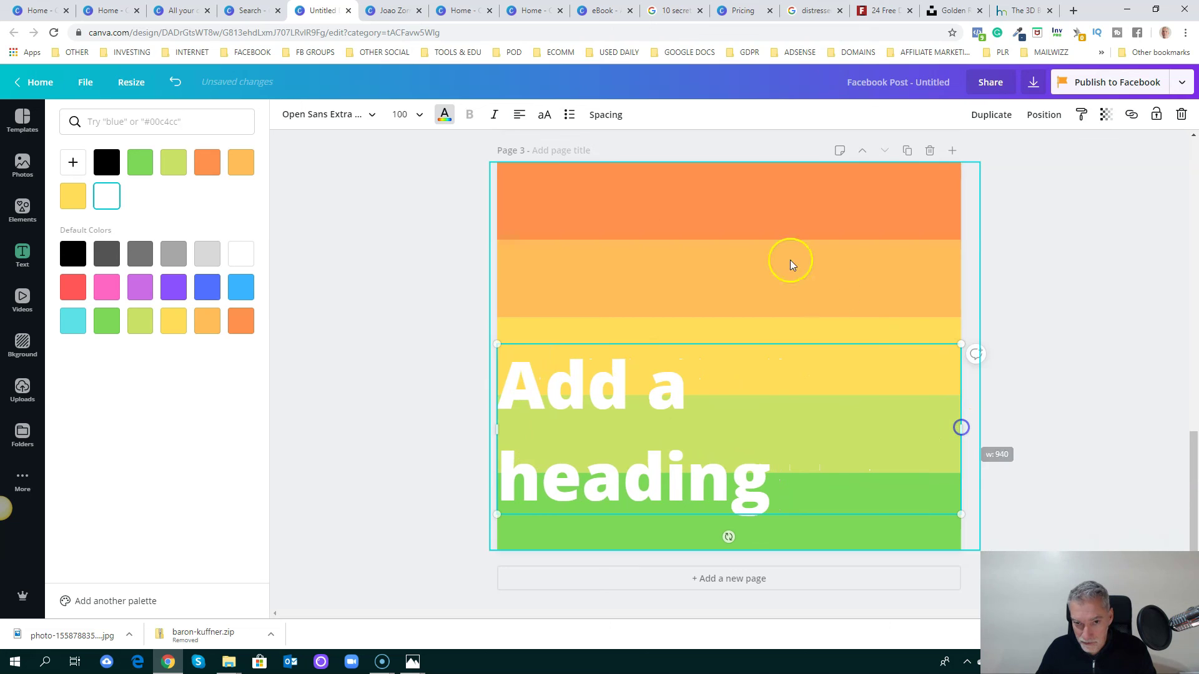
click(519, 114)
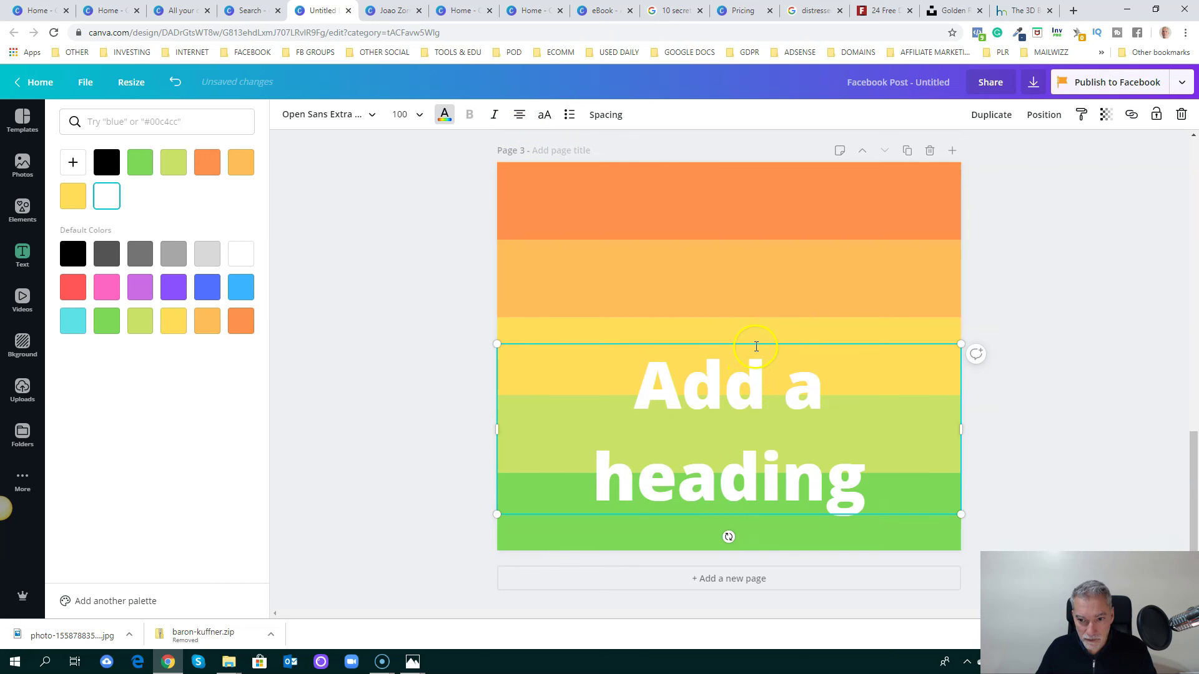
drag(756, 338, 755, 265)
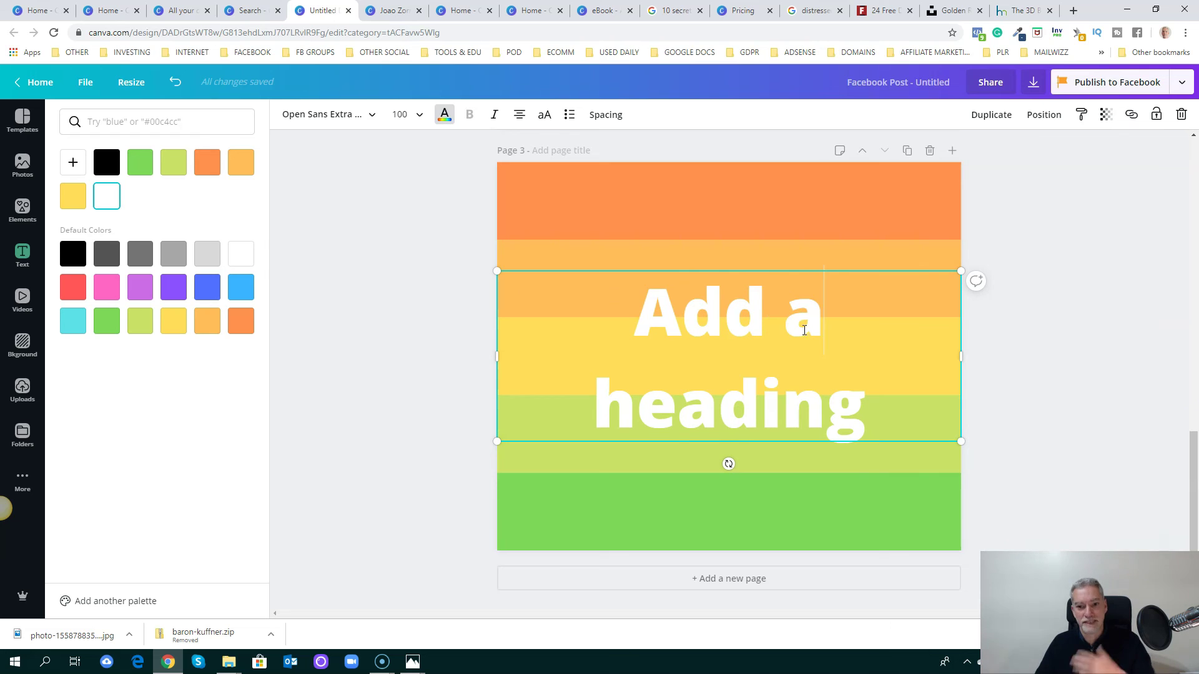
click(906, 152)
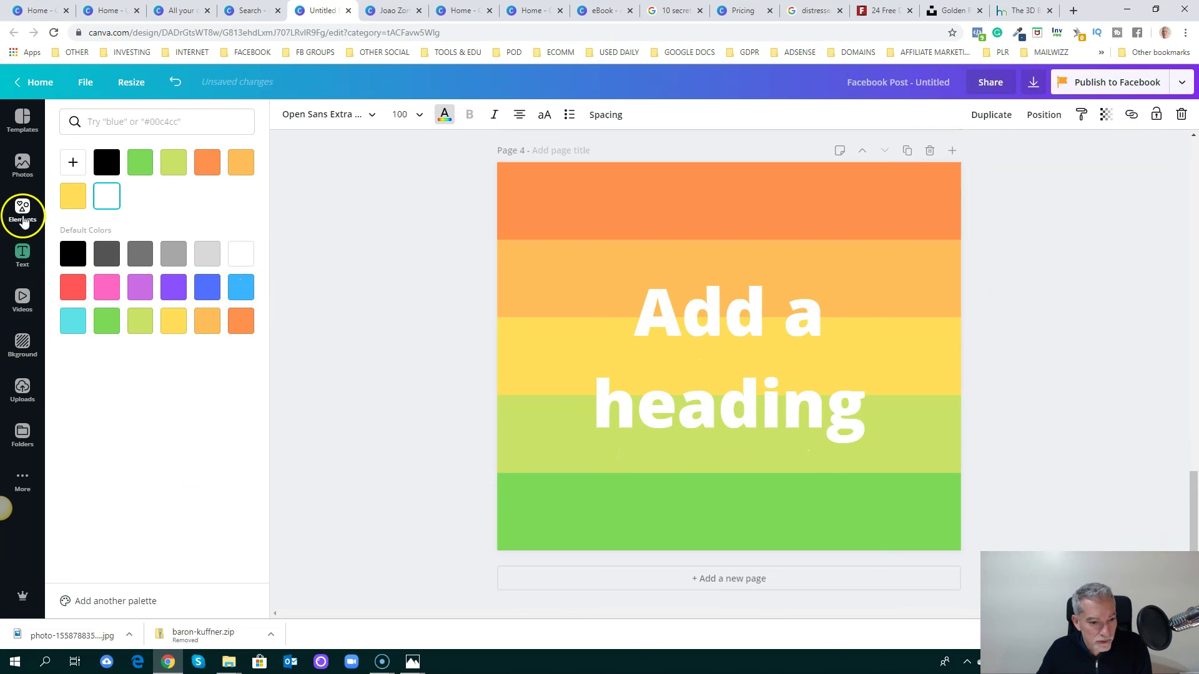
Step: Clear page 4 by deleting the heading and all the coloured stripes
click(23, 216)
scroll(186, 294, down, 2)
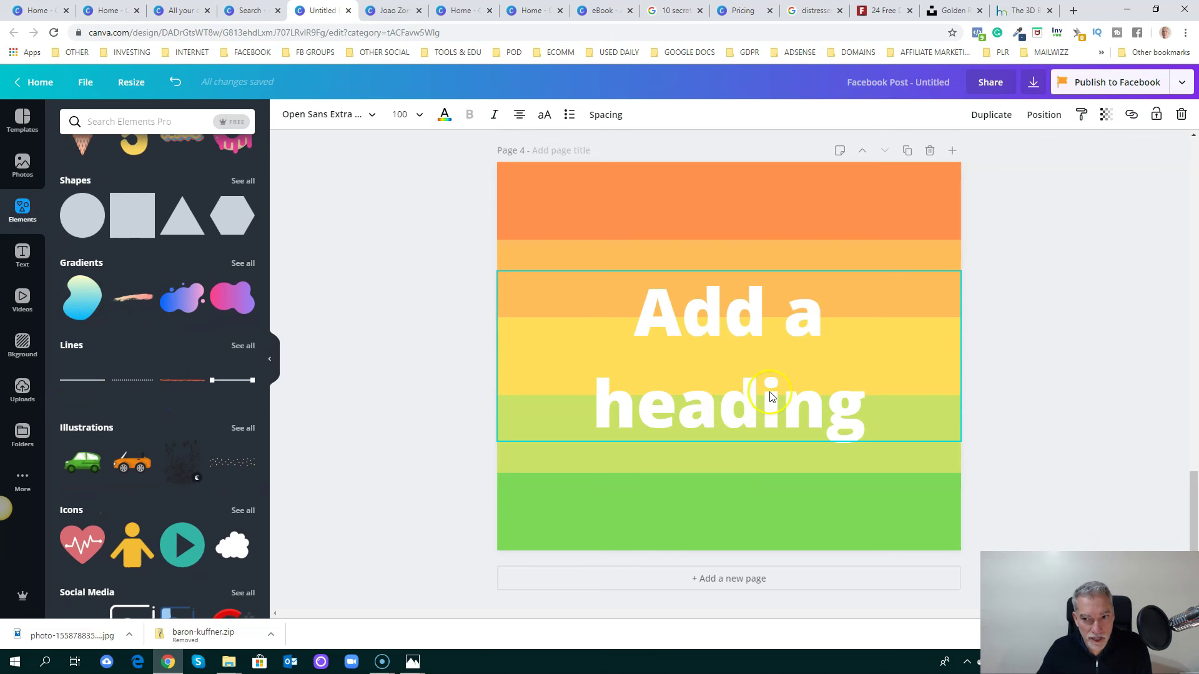
click(751, 321)
key(Delete)
click(752, 321)
key(Delete)
click(678, 320)
click(679, 192)
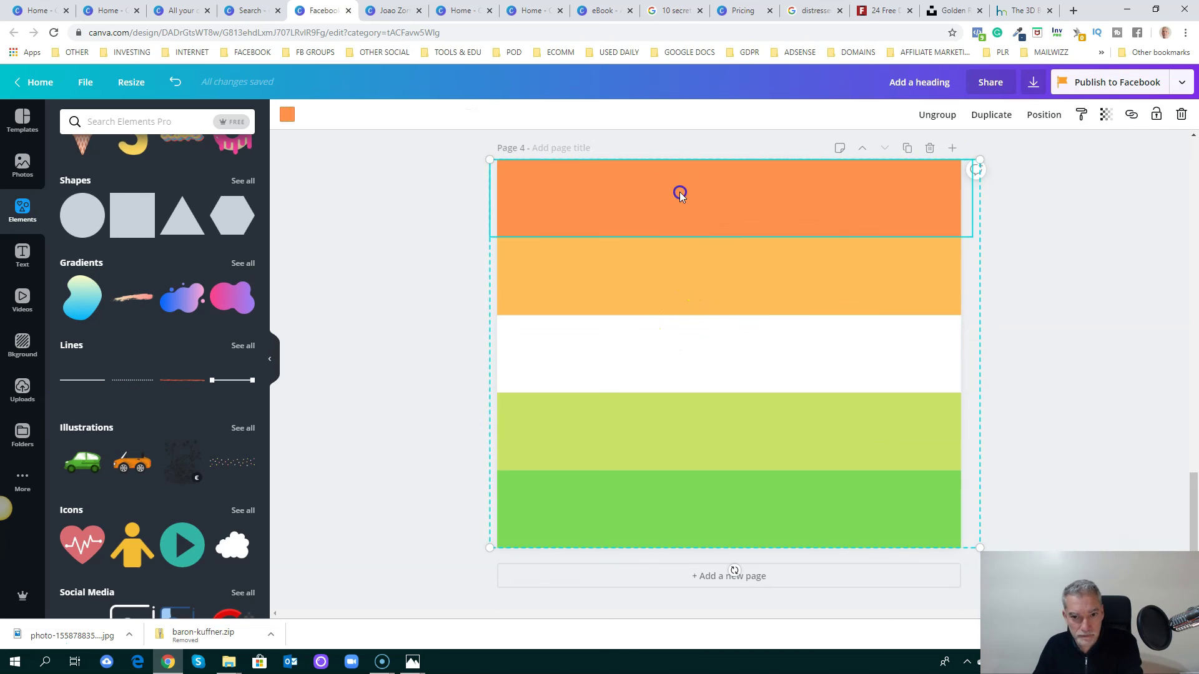
key(Delete)
click(678, 274)
key(Delete)
click(677, 402)
key(Delete)
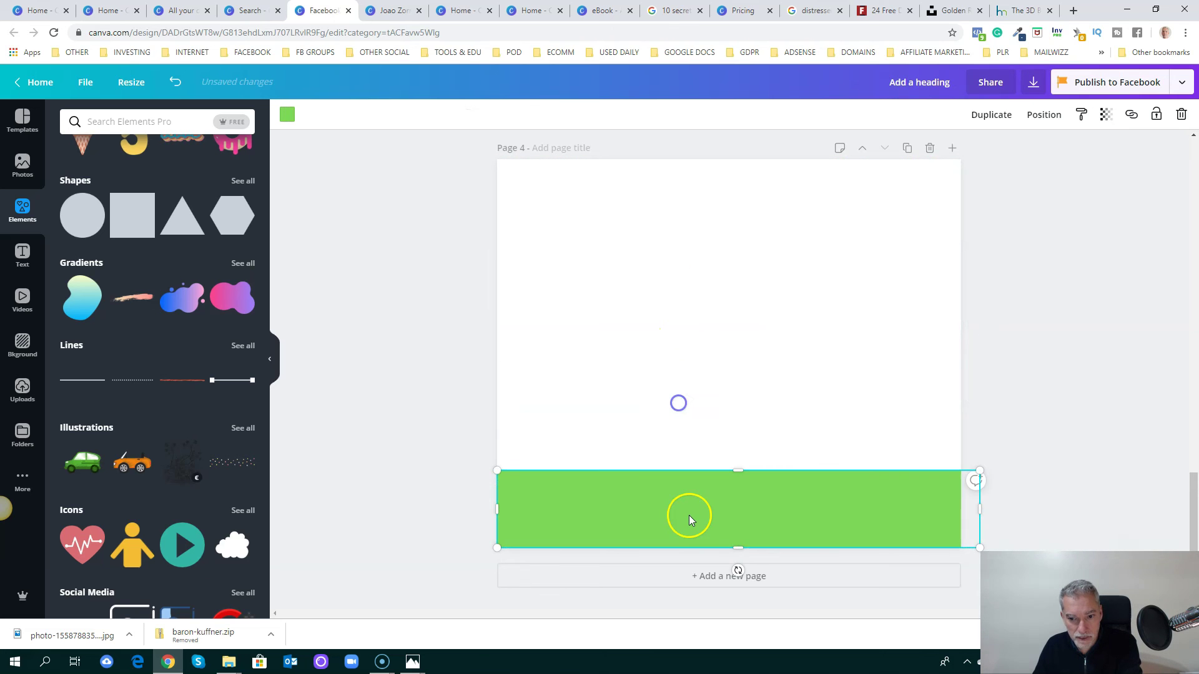
click(687, 517)
key(Delete)
Step: Add the wavy gradient blob and recolour it orange at the bottom and green at the top
click(82, 297)
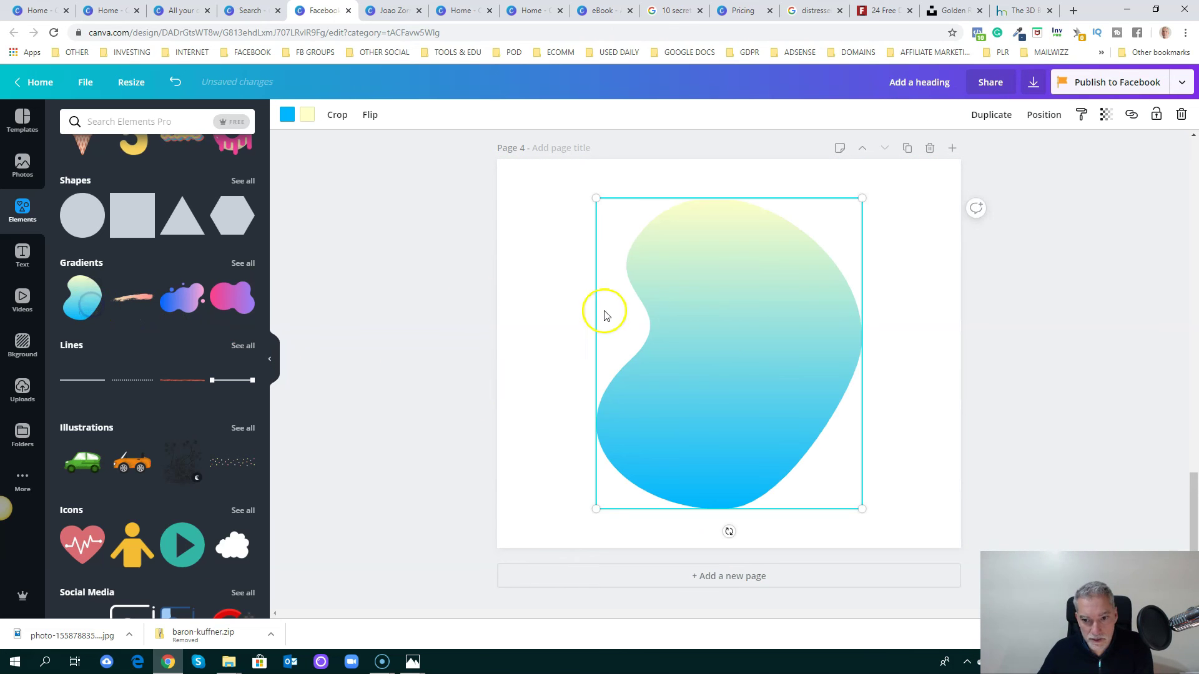
click(286, 117)
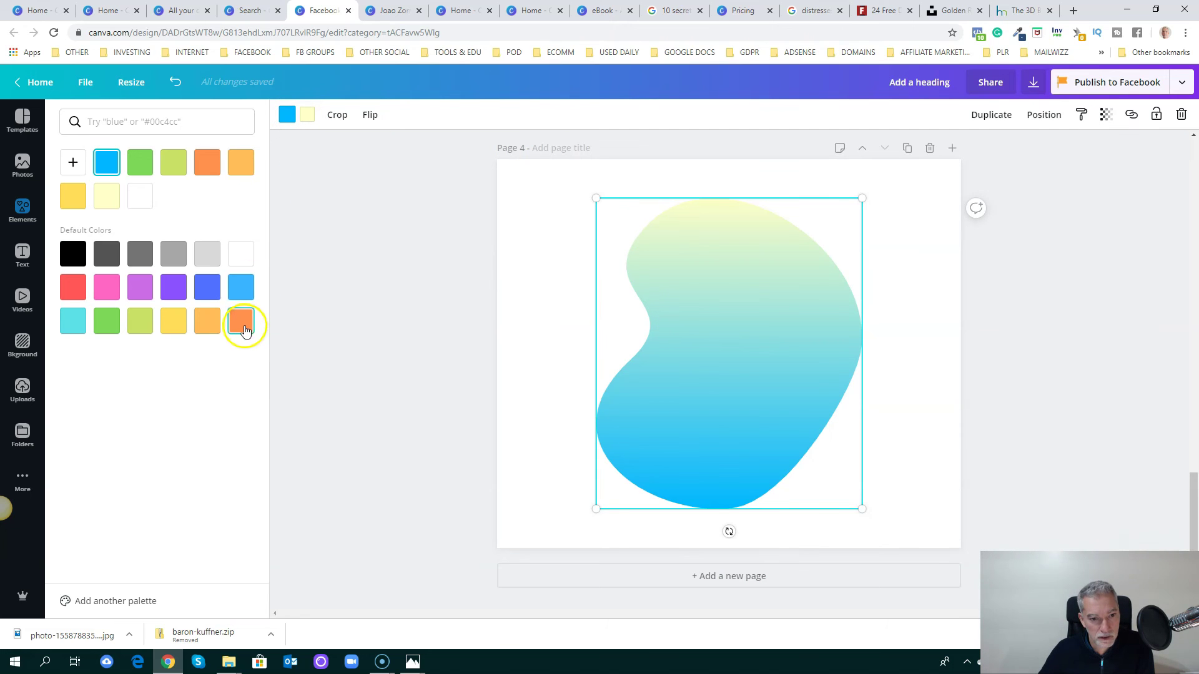
click(242, 325)
click(305, 115)
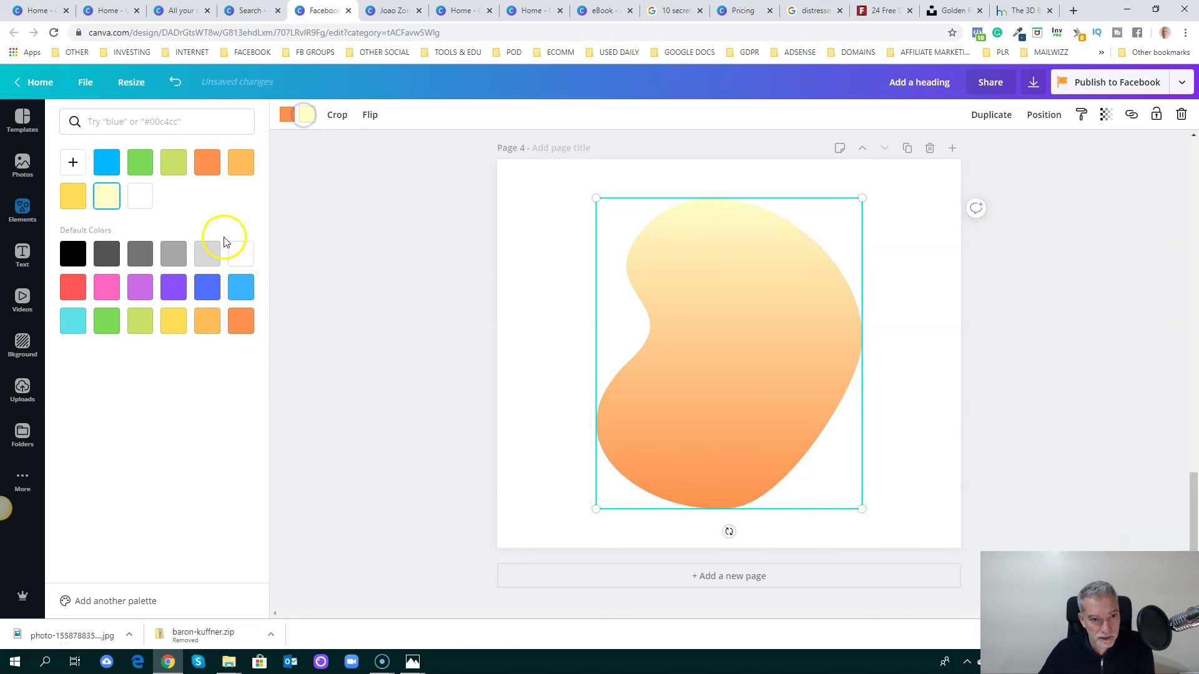
click(144, 166)
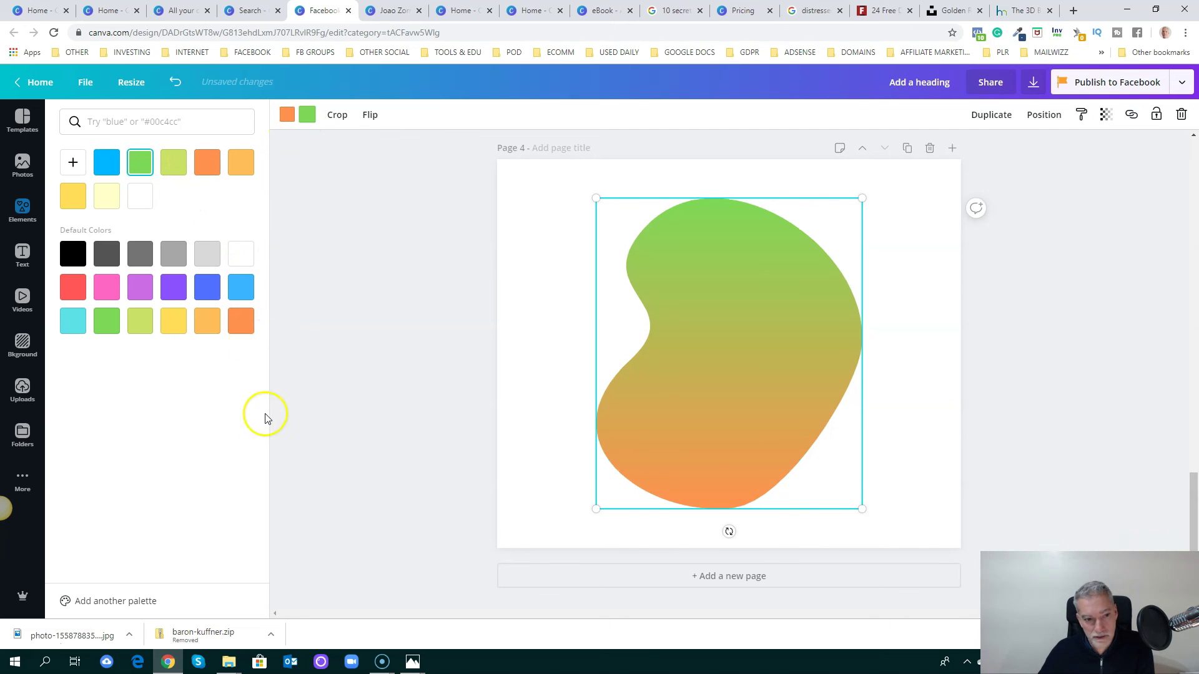
click(22, 211)
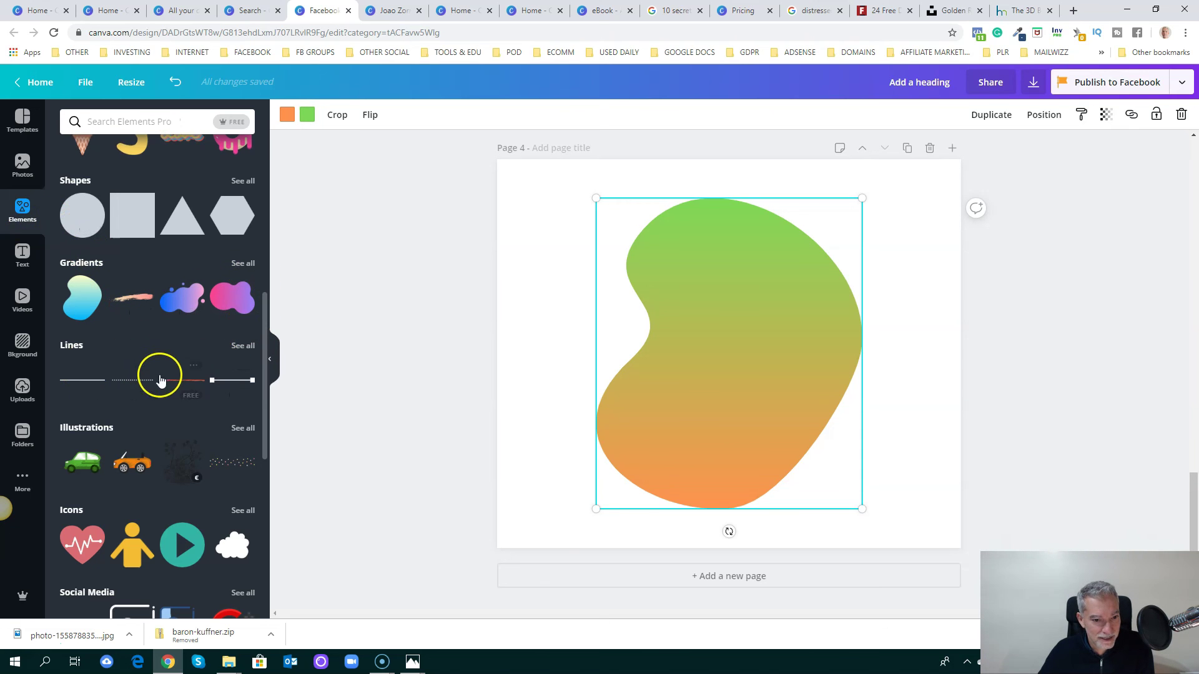
Step: Switch on the FREE filter in the Elements library, browse the free items, and start a search
scroll(110, 437, down, 3)
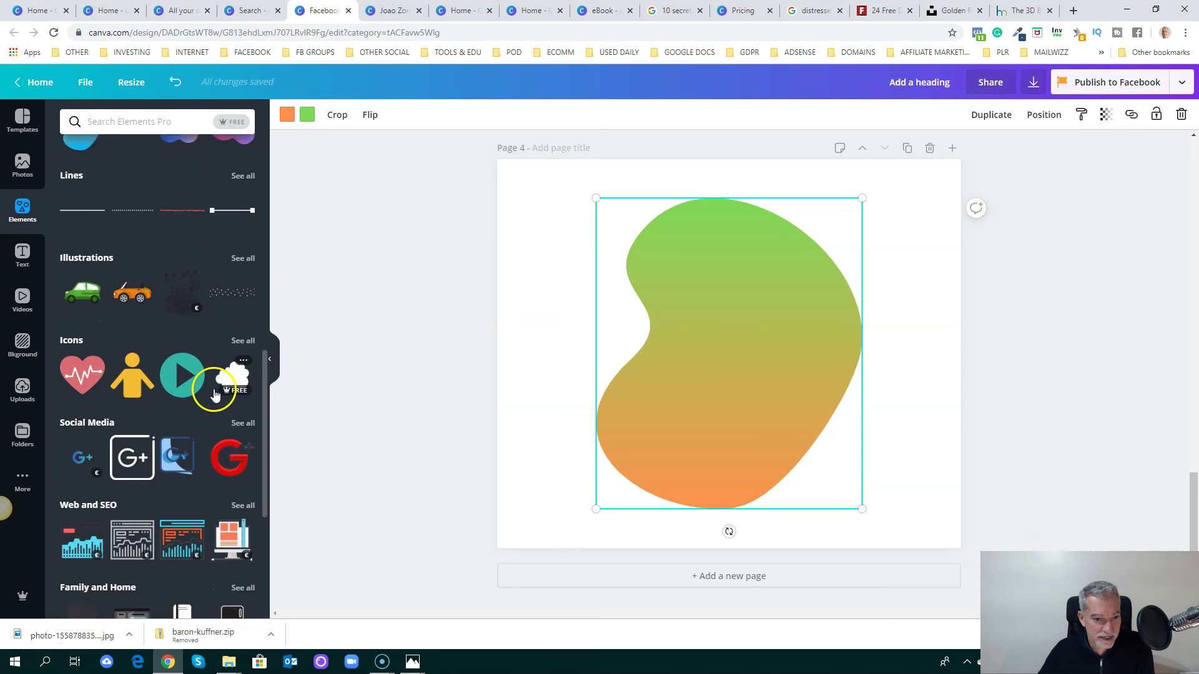
scroll(93, 344, down, 5)
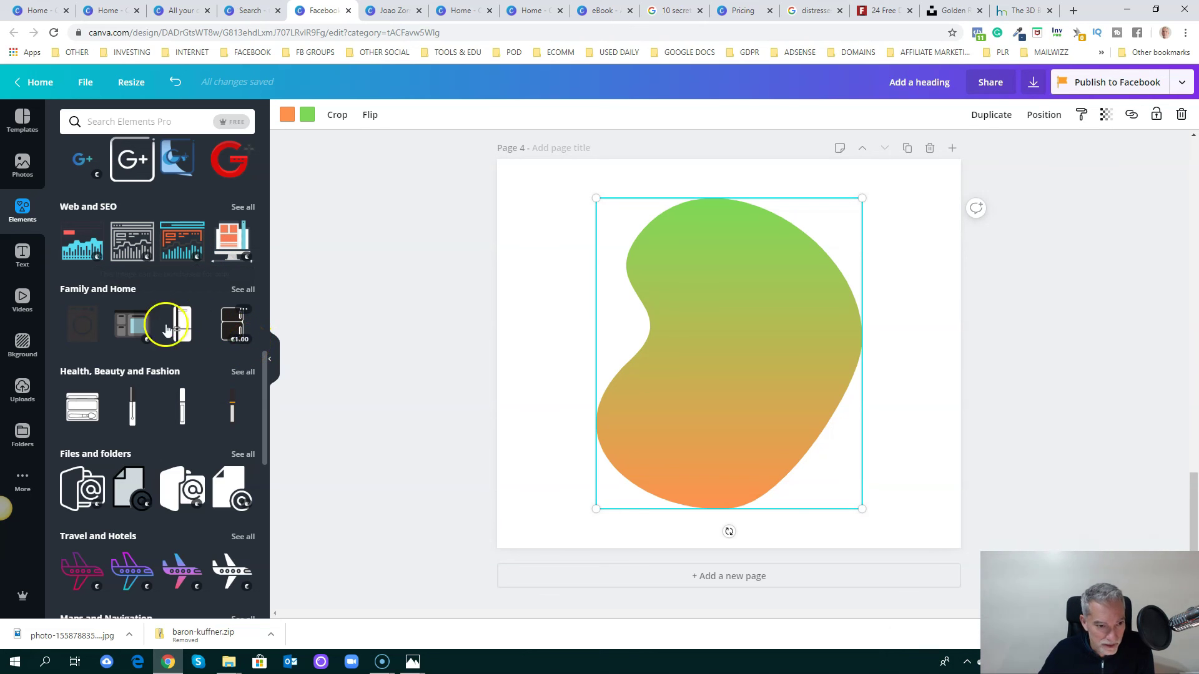
click(234, 123)
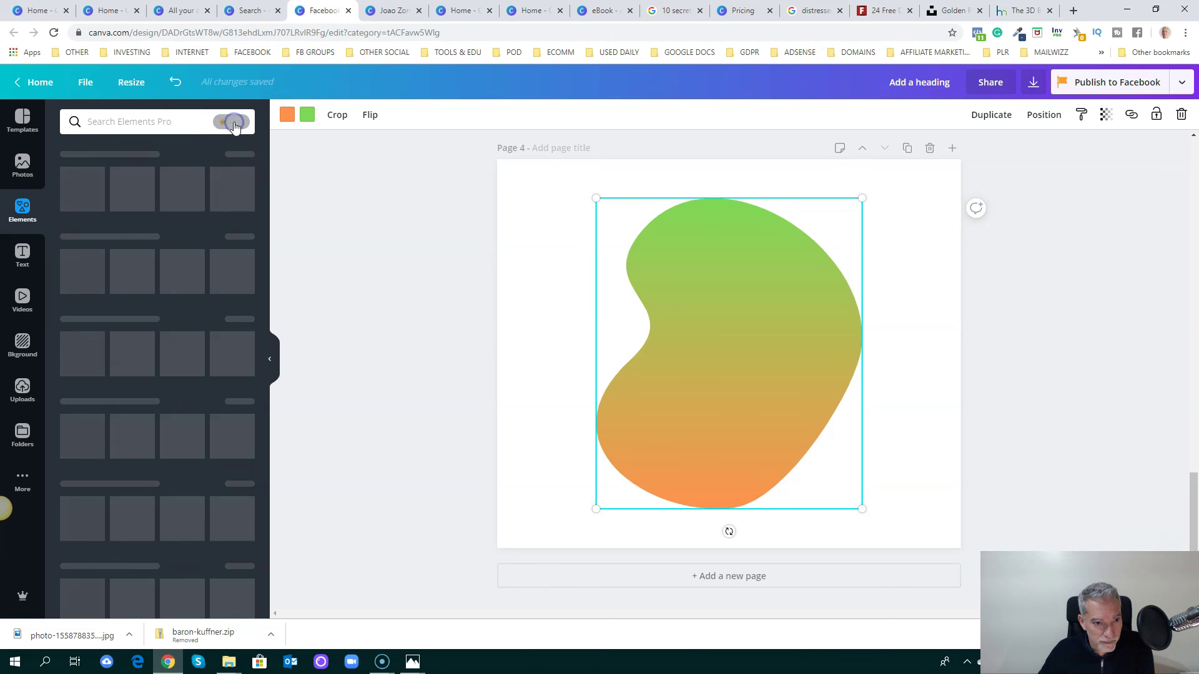
scroll(238, 262, down, 6)
scroll(238, 284, down, 8)
scroll(150, 347, down, 2)
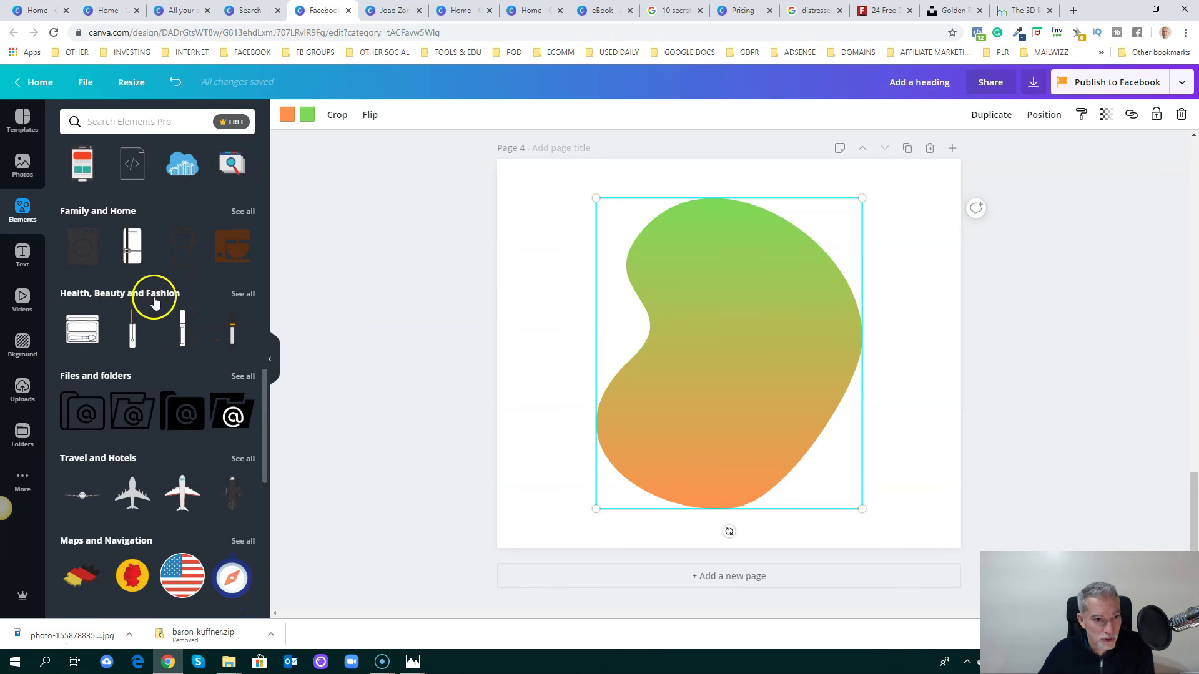
scroll(155, 301, down, 6)
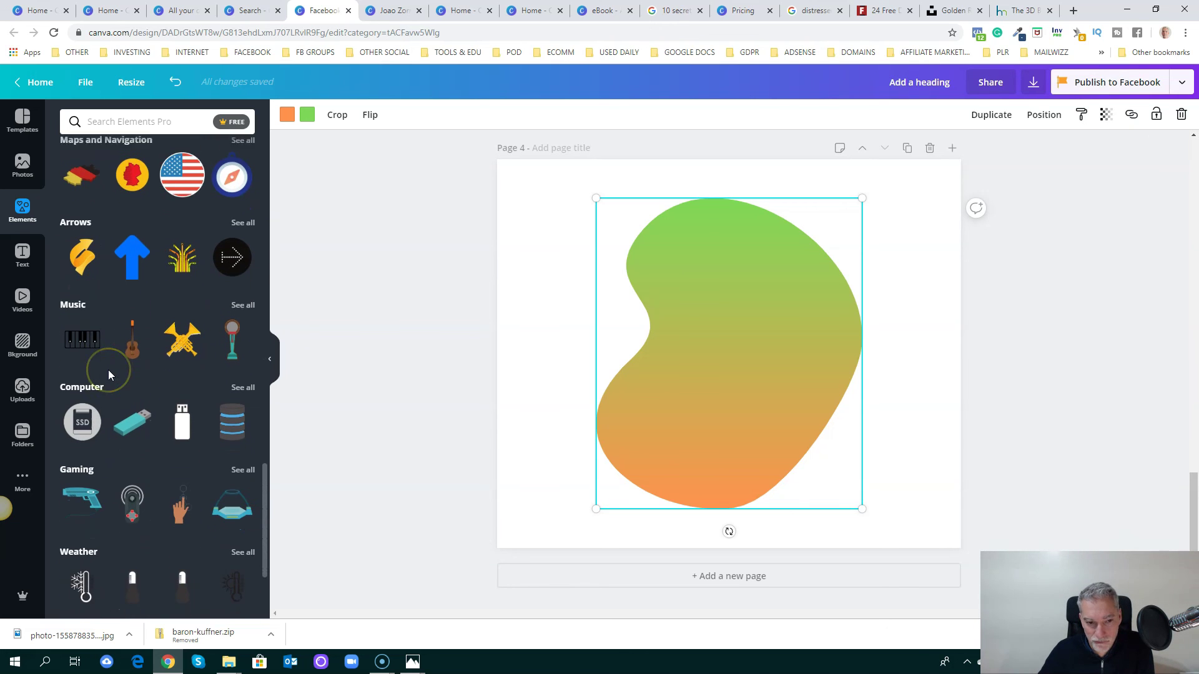
scroll(108, 372, down, 3)
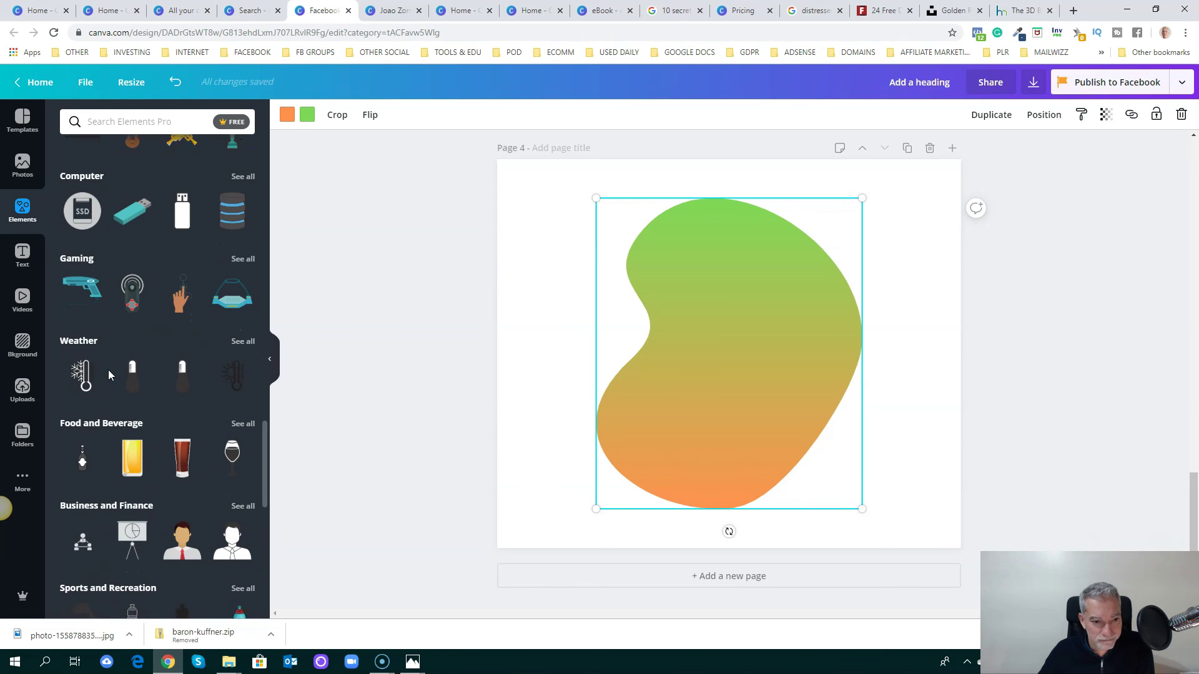
scroll(129, 167, up, 2)
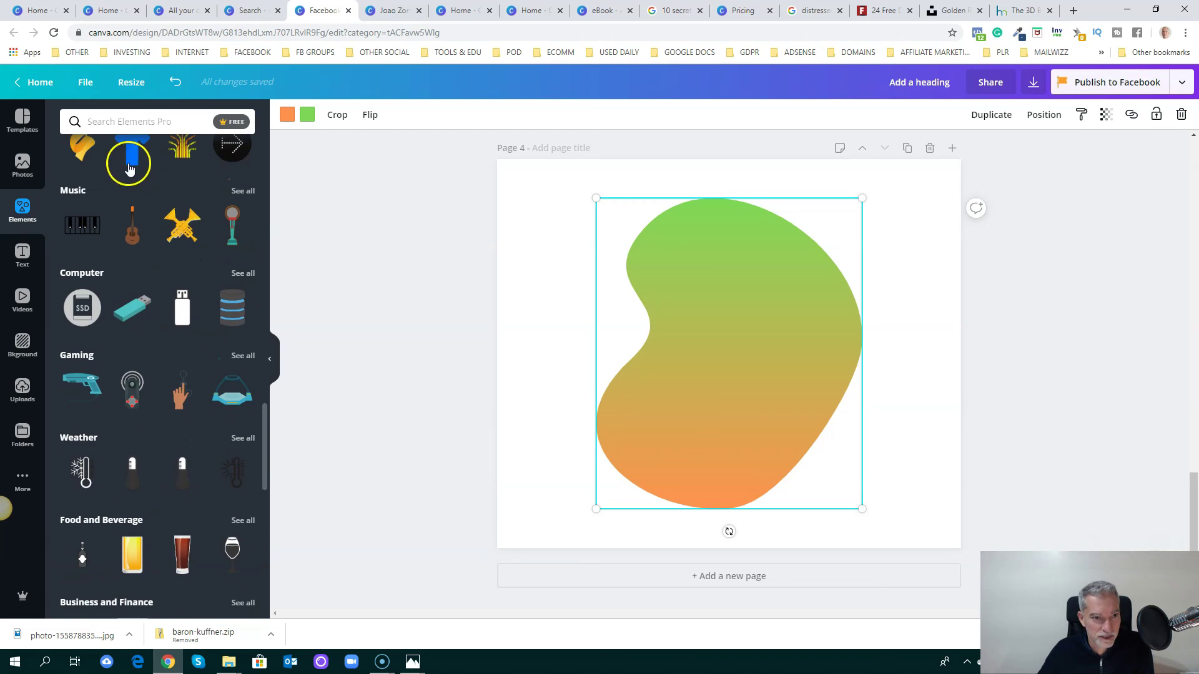
click(102, 122)
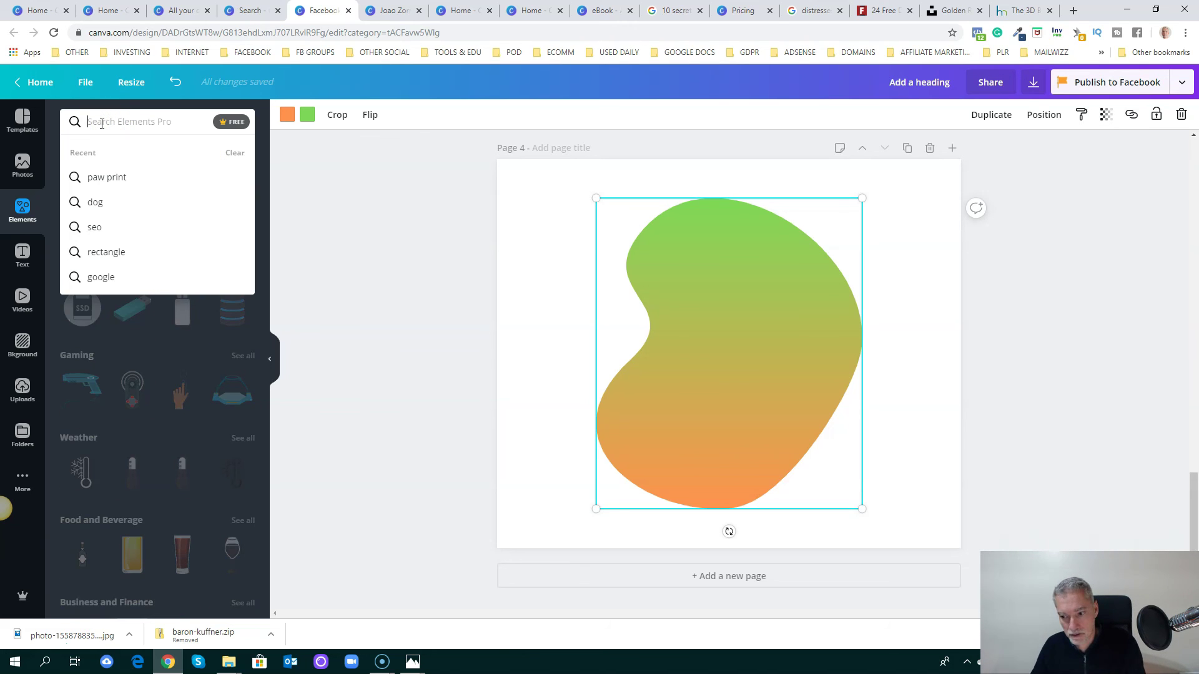
Step: Delete the green-to-orange gradient blob so page 4 is empty again
click(24, 258)
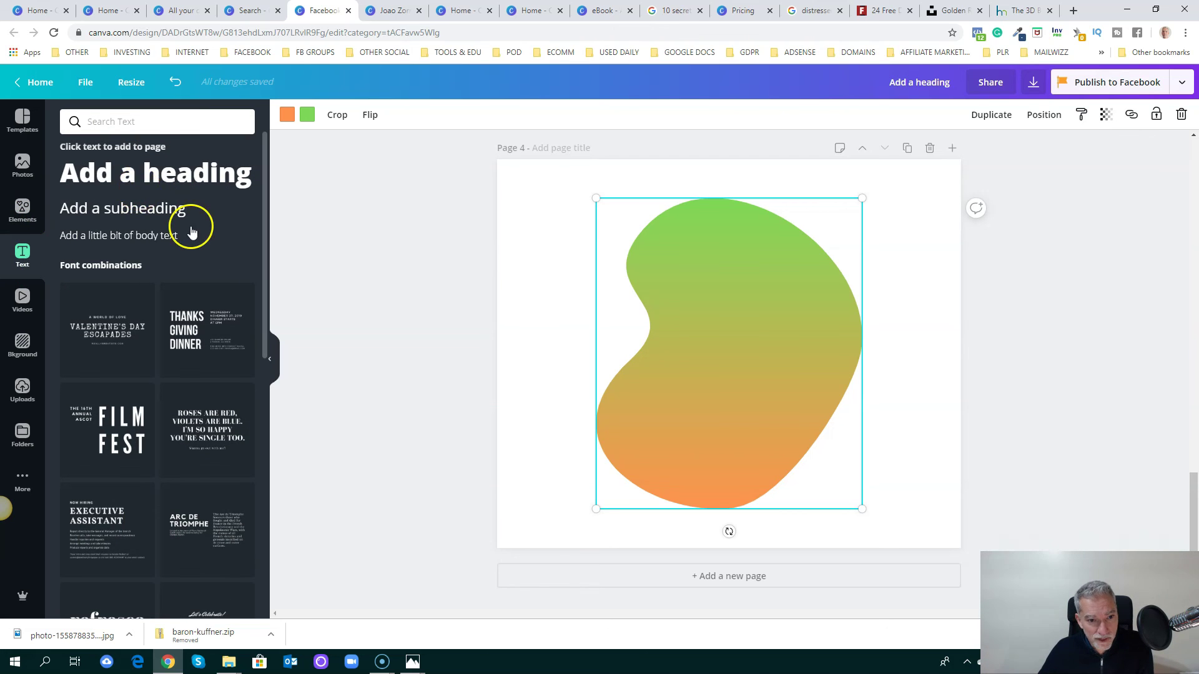
scroll(199, 231, down, 2)
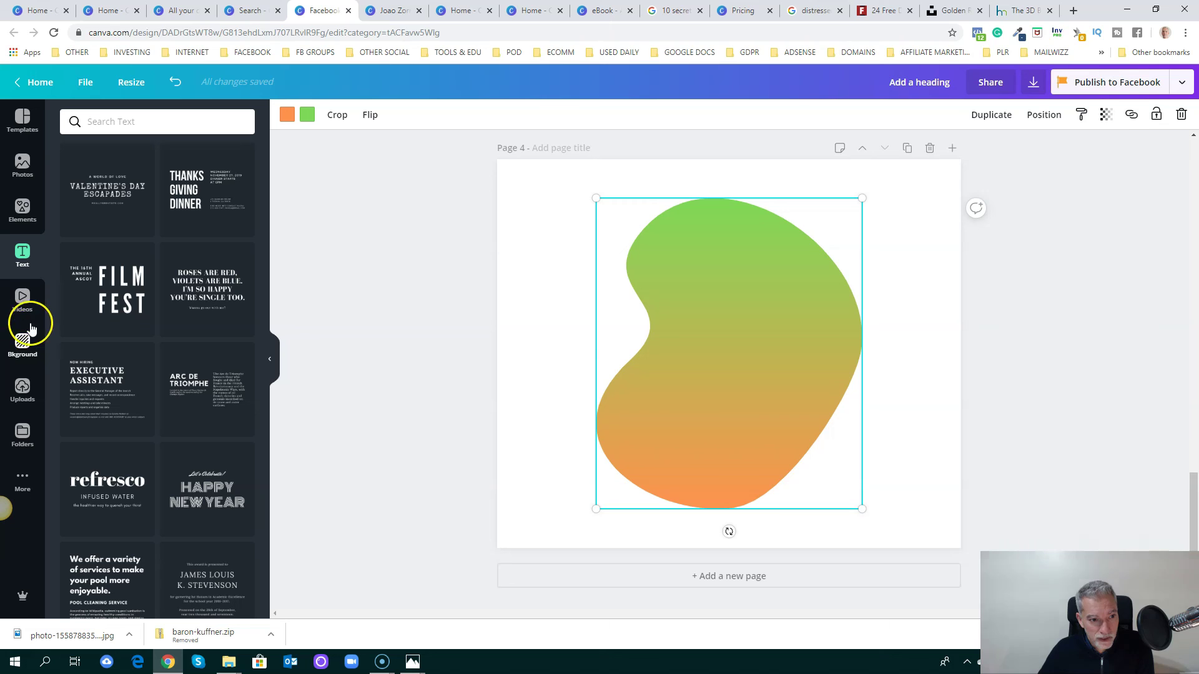
key(Delete)
click(22, 345)
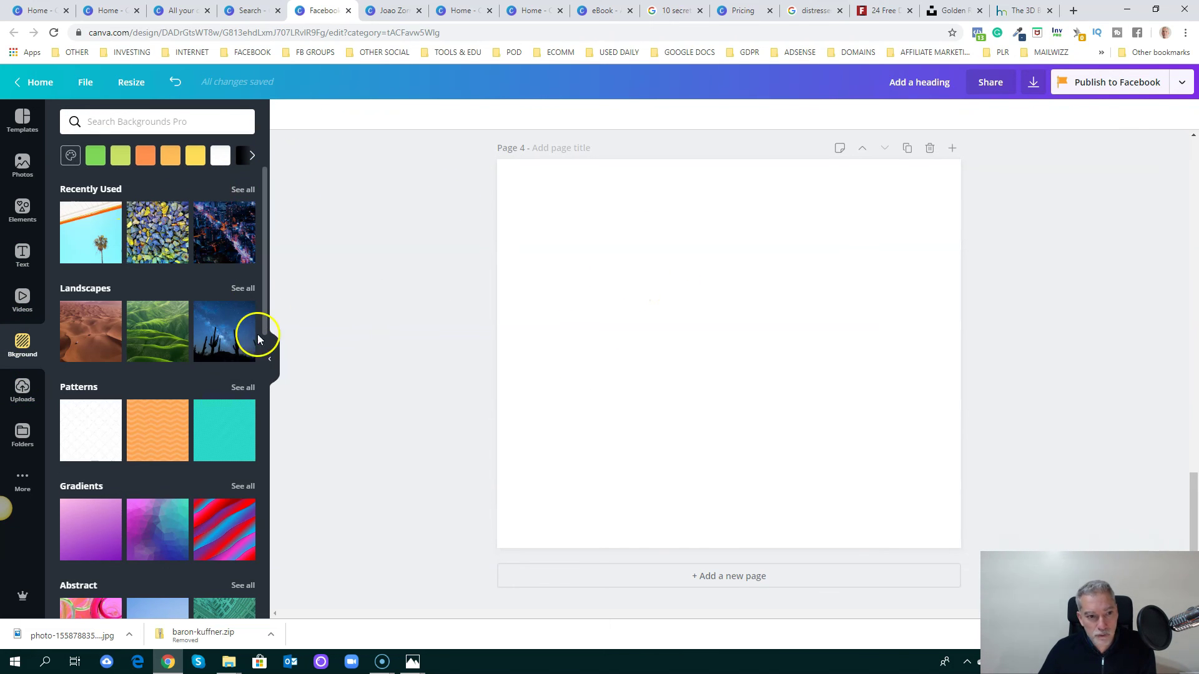
Step: Try out the green hills photo, several gradient backgrounds and solid green on page 4
click(154, 339)
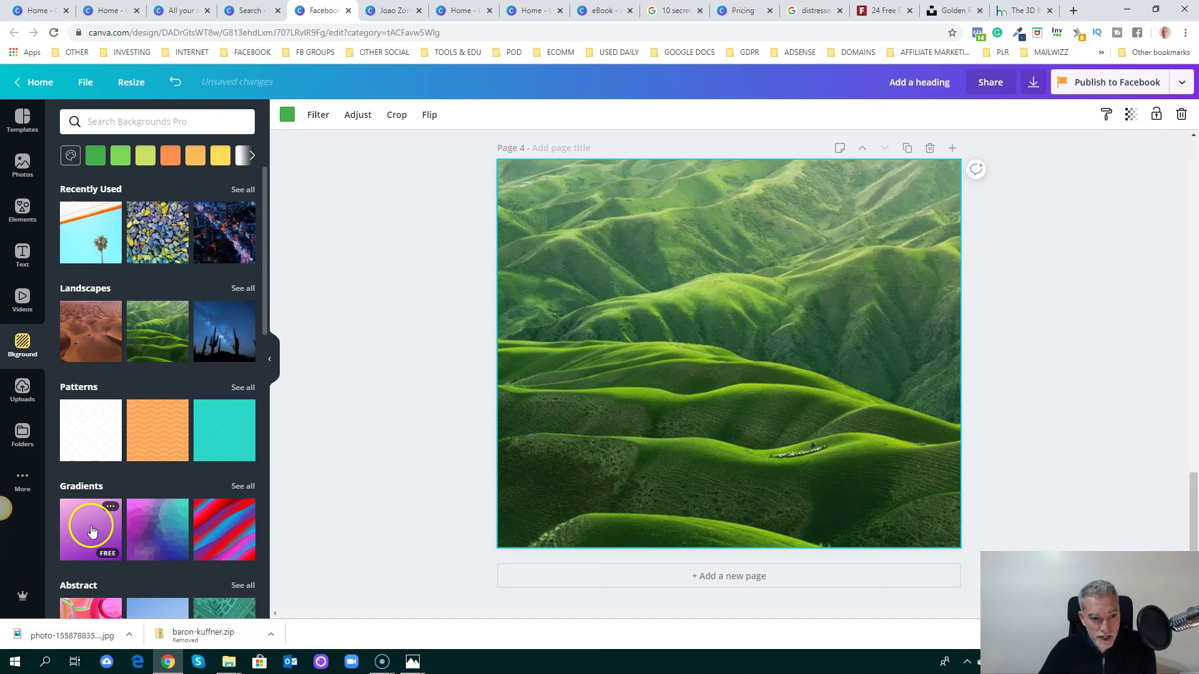
click(243, 487)
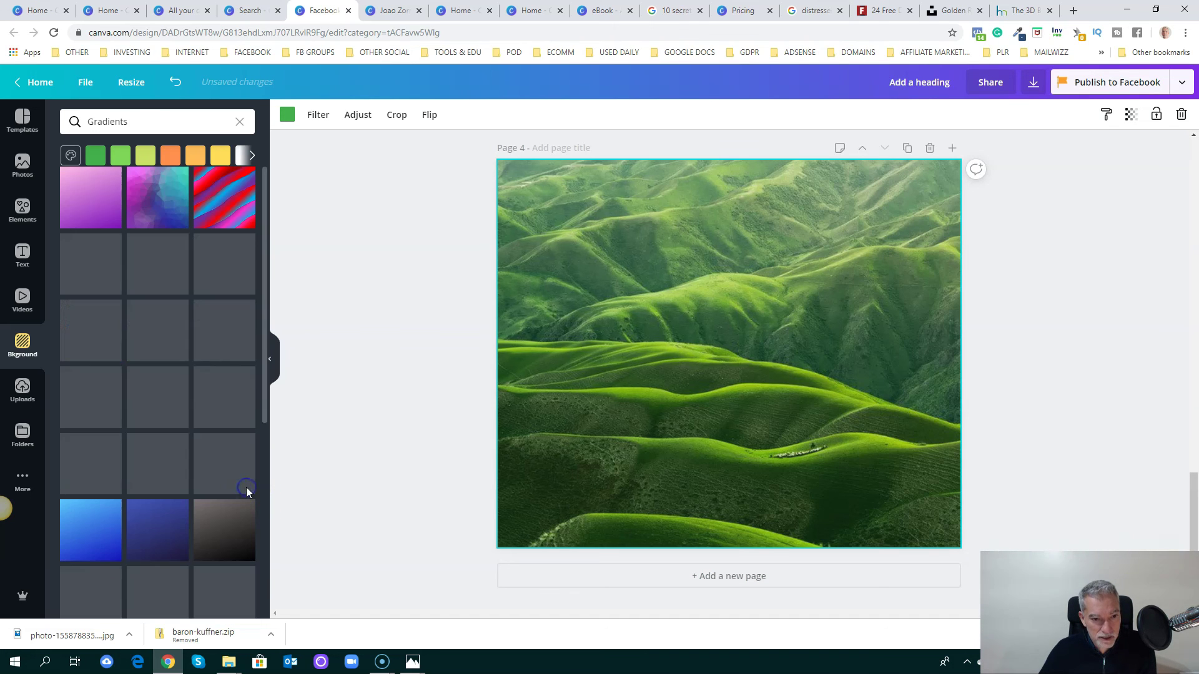
click(223, 212)
click(146, 275)
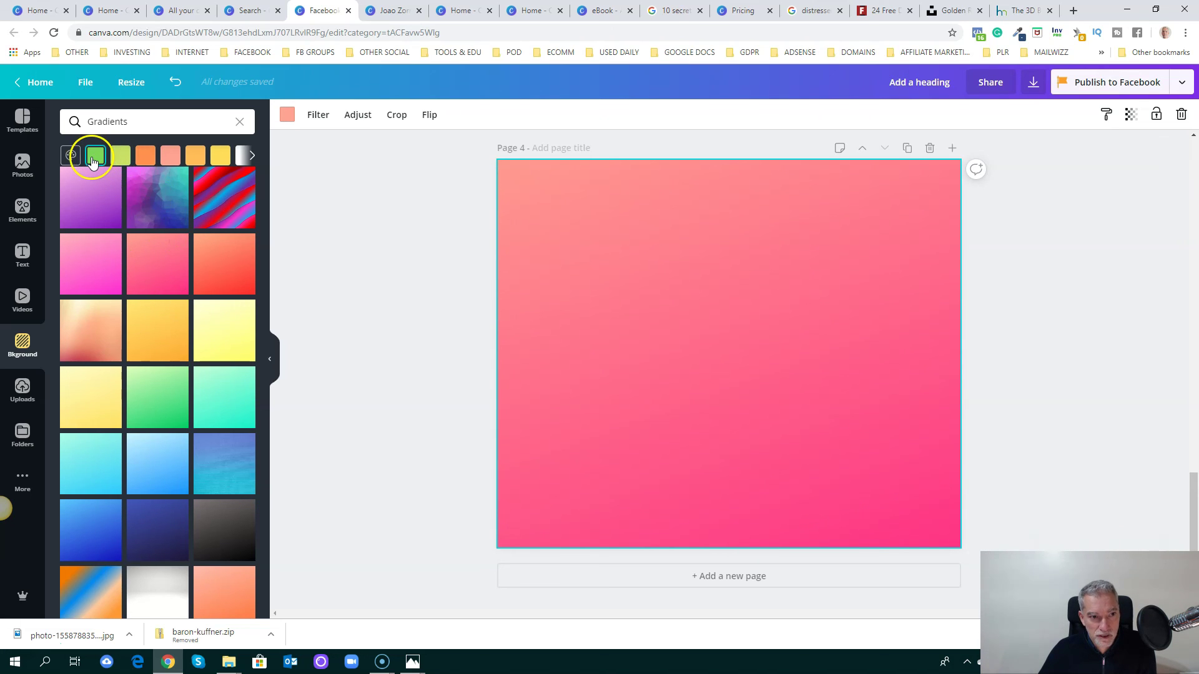
click(95, 156)
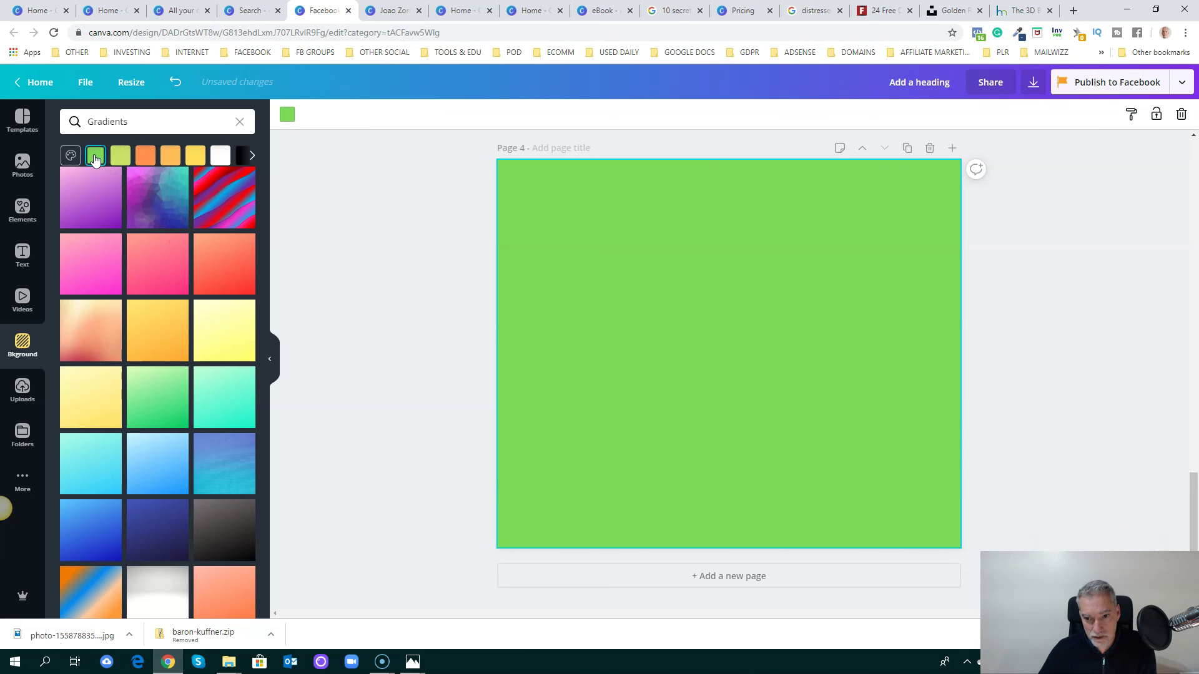
Step: Set page 4's background to the custom solid teal #35a2a8
click(287, 115)
click(129, 163)
click(179, 163)
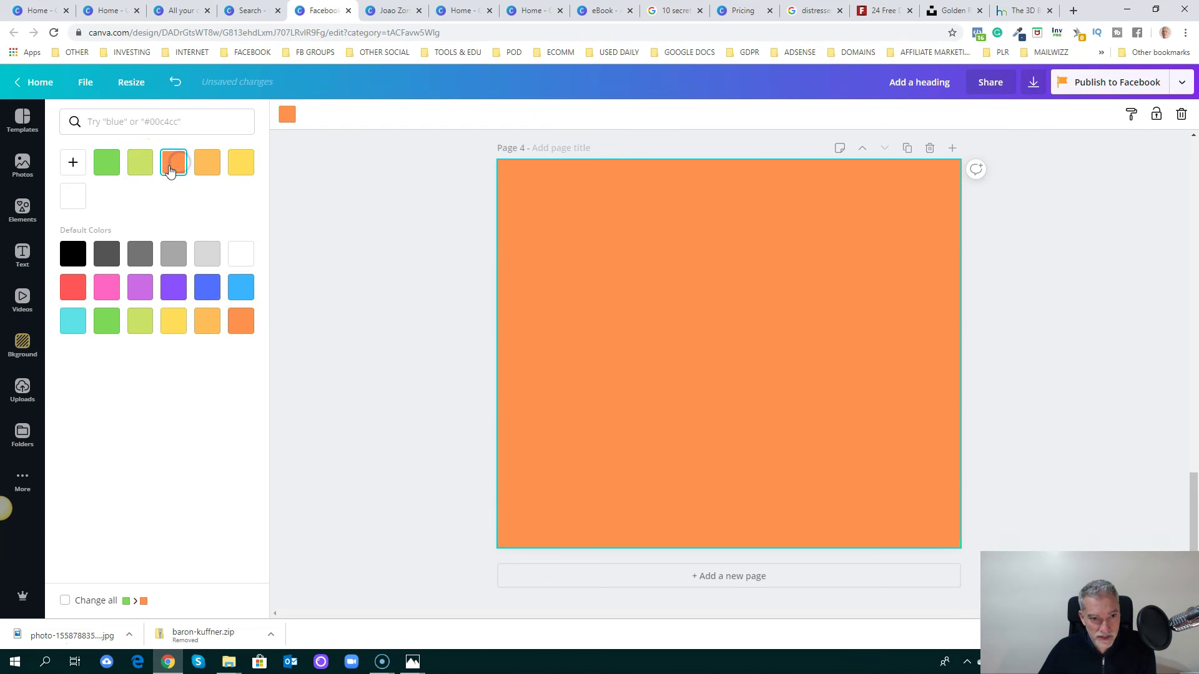
click(74, 163)
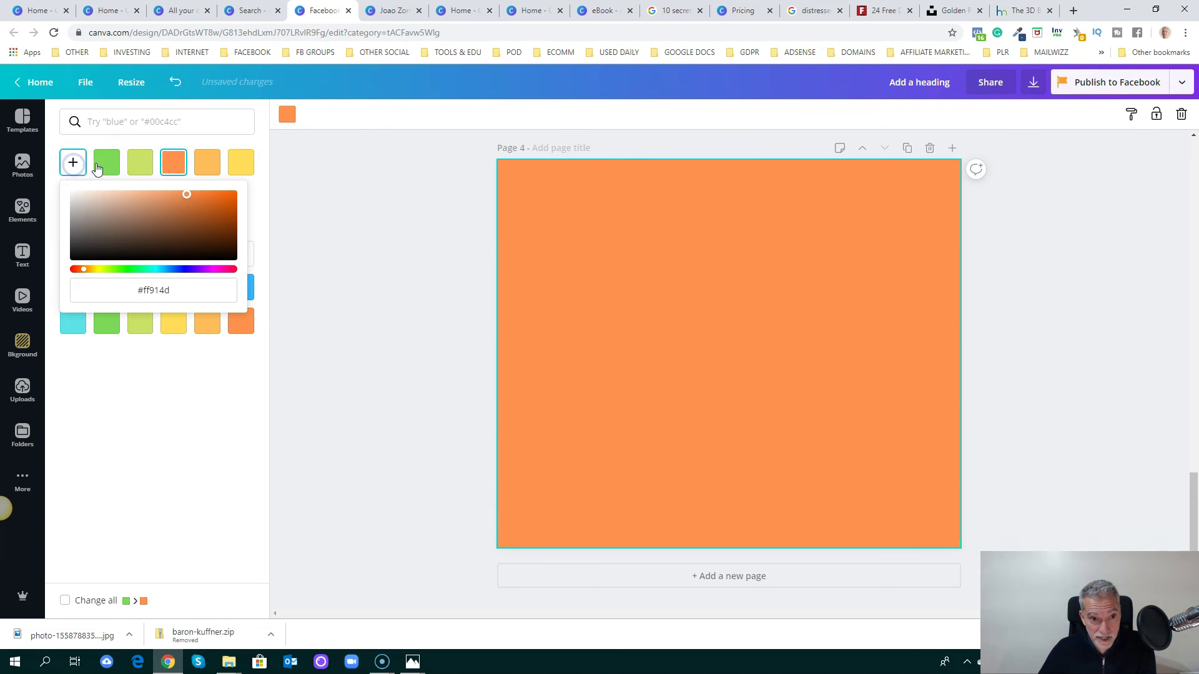
drag(186, 195, 128, 275)
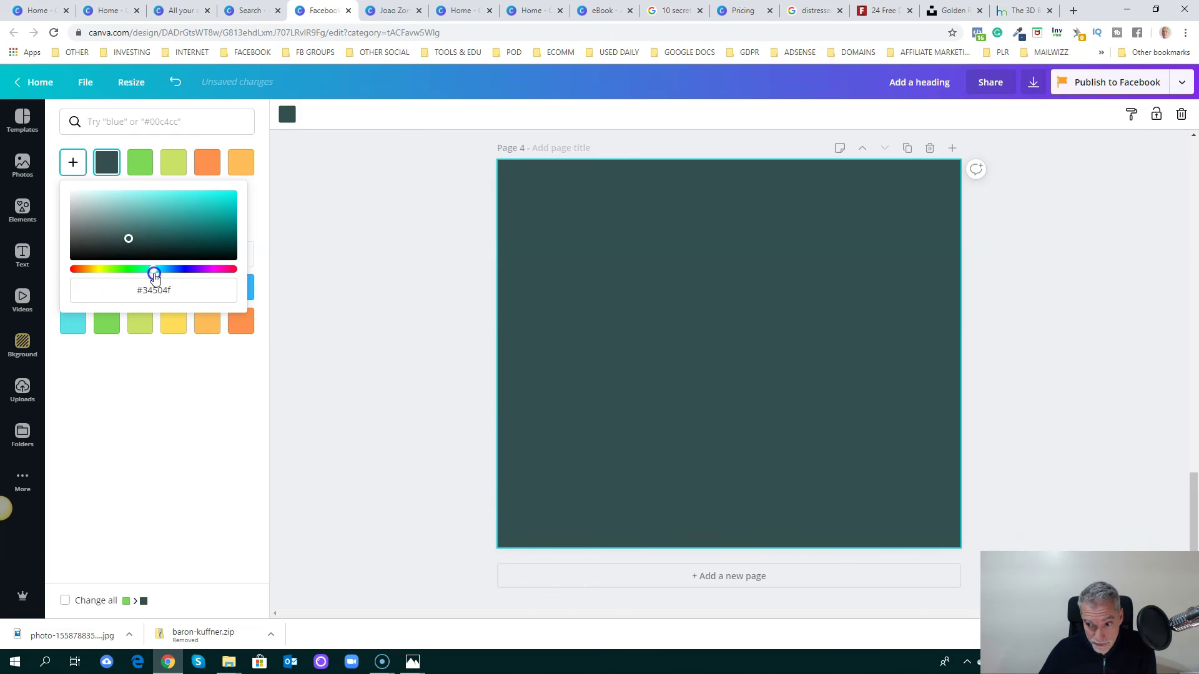
drag(134, 240, 185, 215)
click(174, 291)
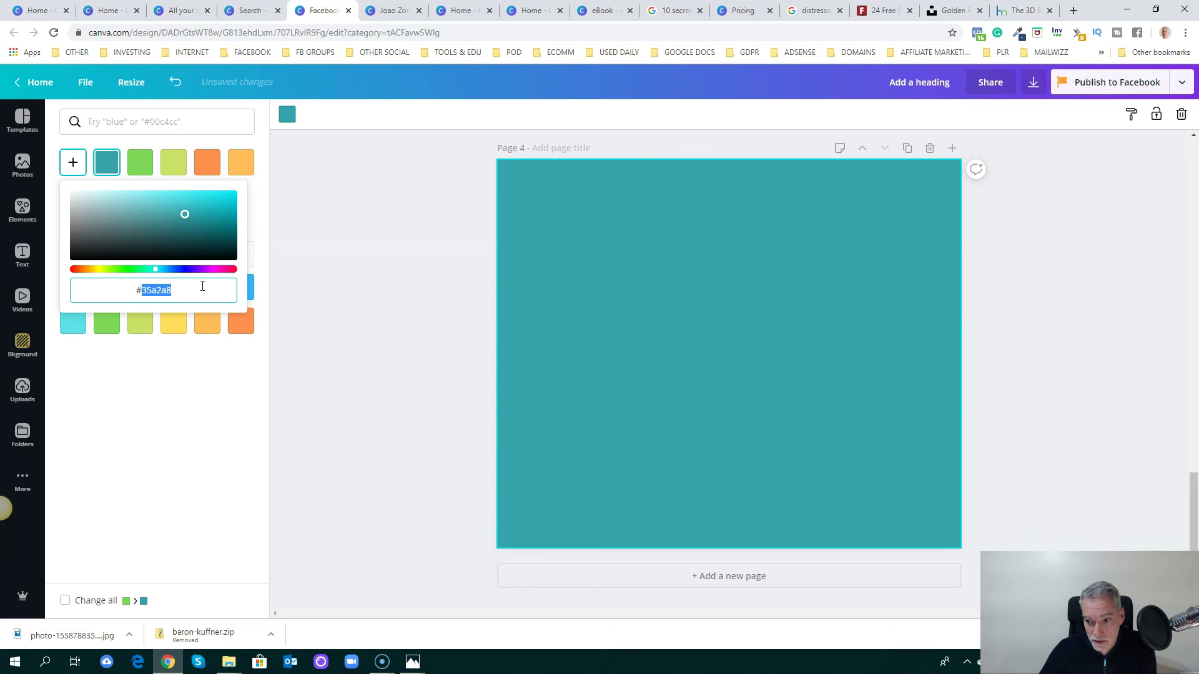
click(235, 438)
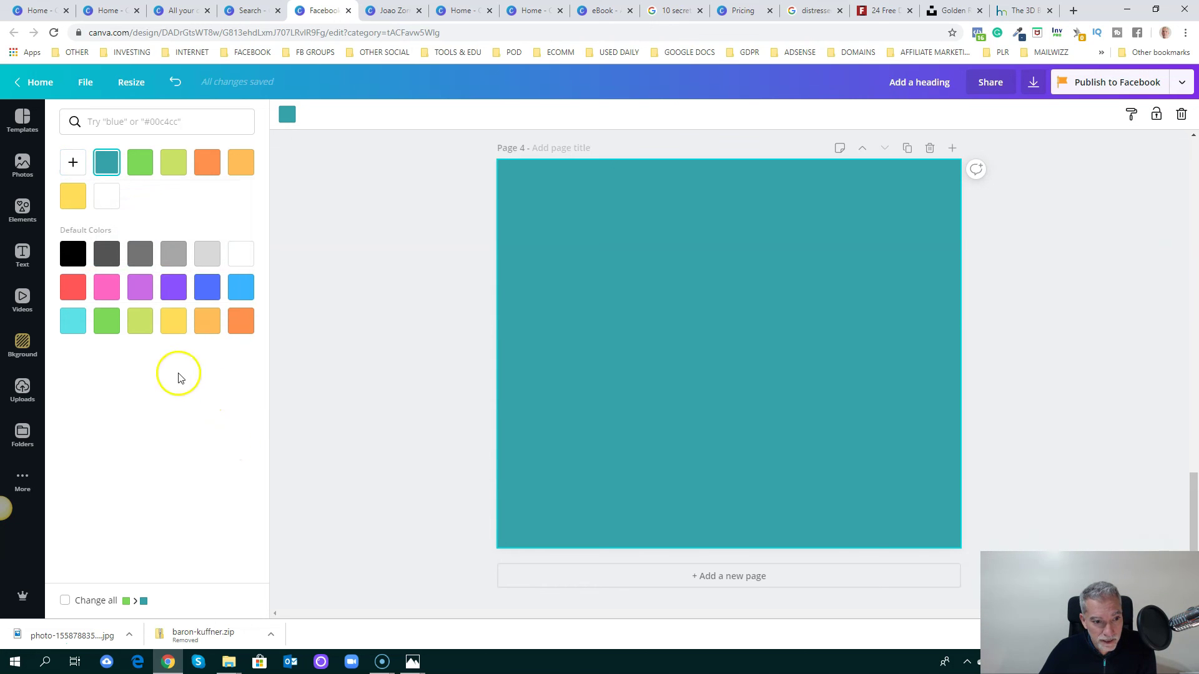
click(22, 388)
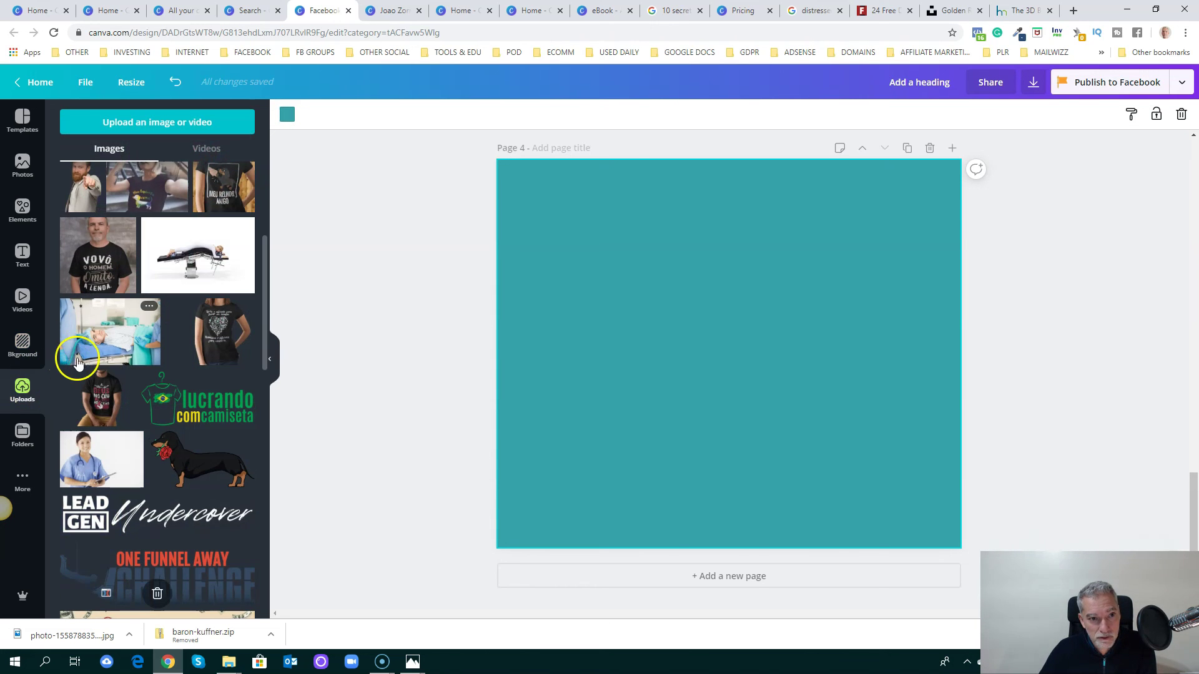
Step: Browse the uploaded images, then show the Folders list with BeeAww, Brasil and Dog Niche
scroll(177, 294, down, 10)
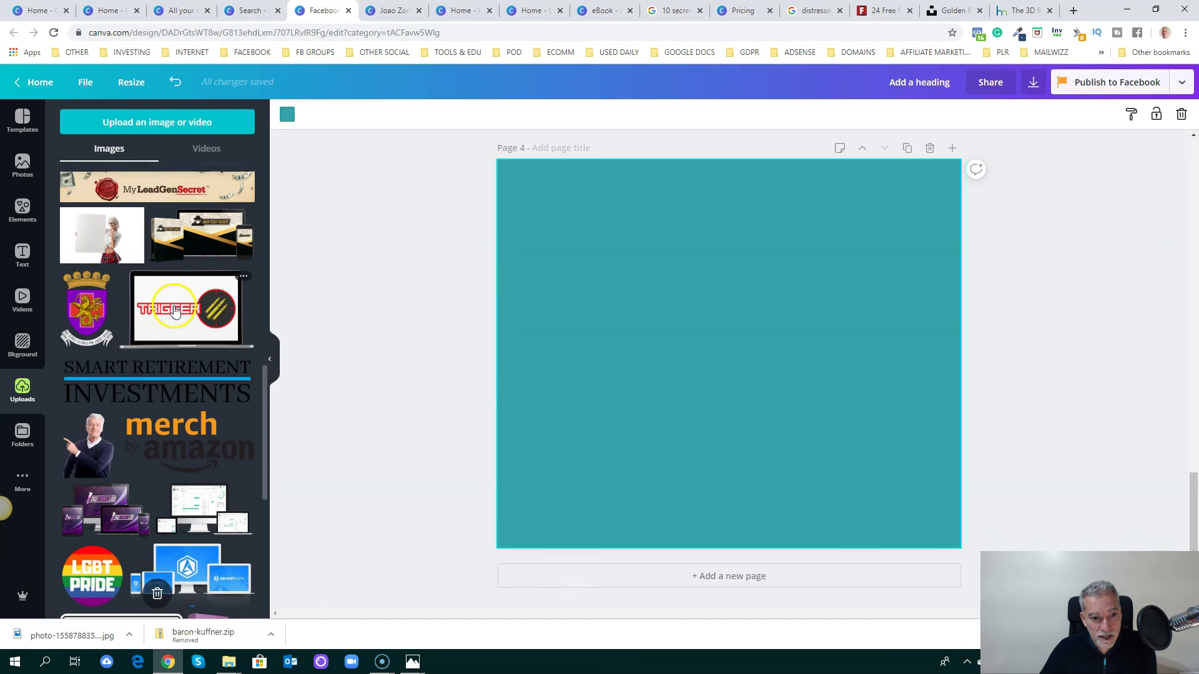
scroll(176, 407, down, 2)
scroll(177, 407, up, 12)
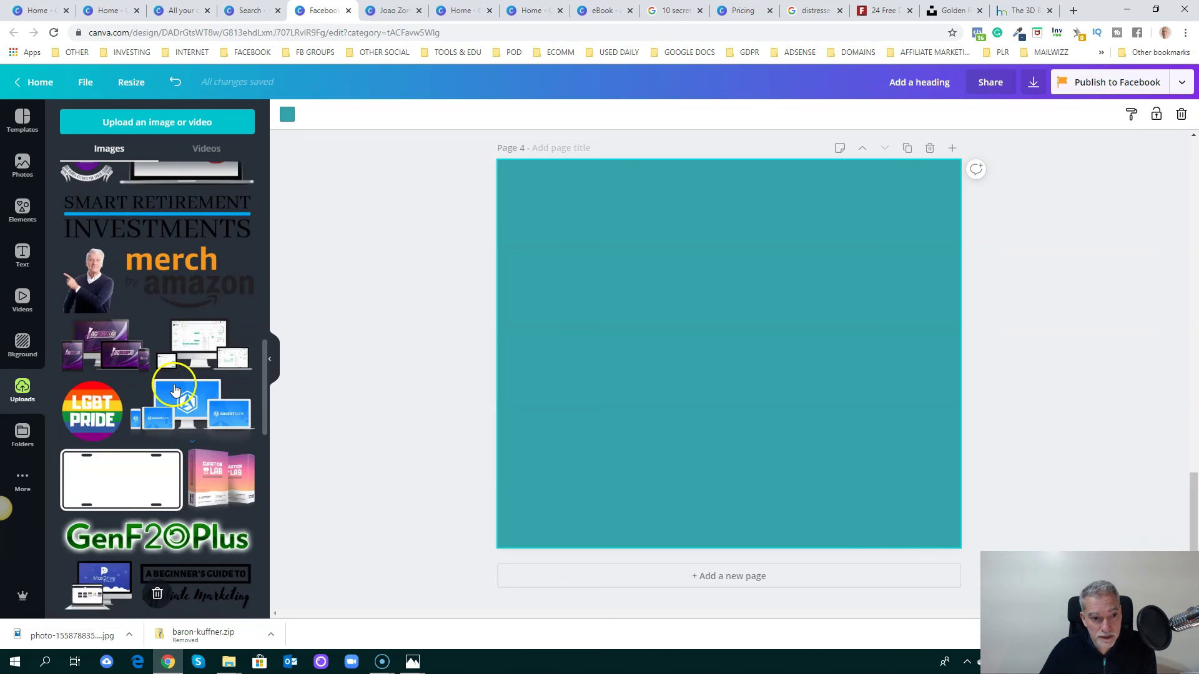
click(21, 440)
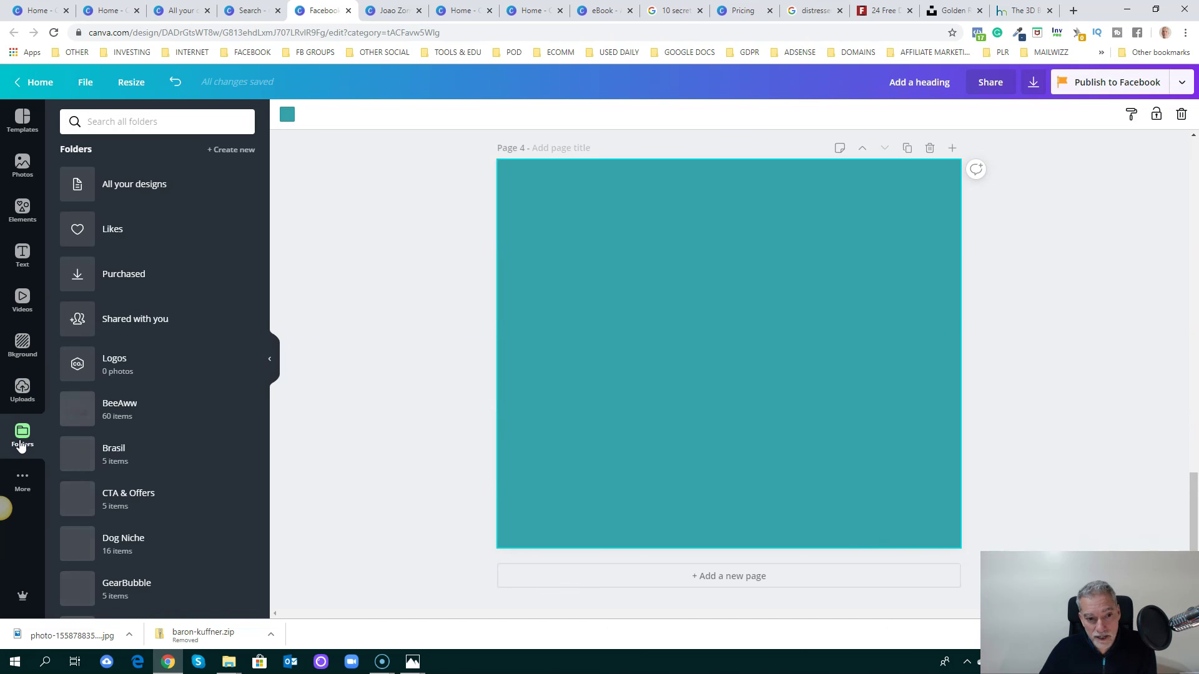